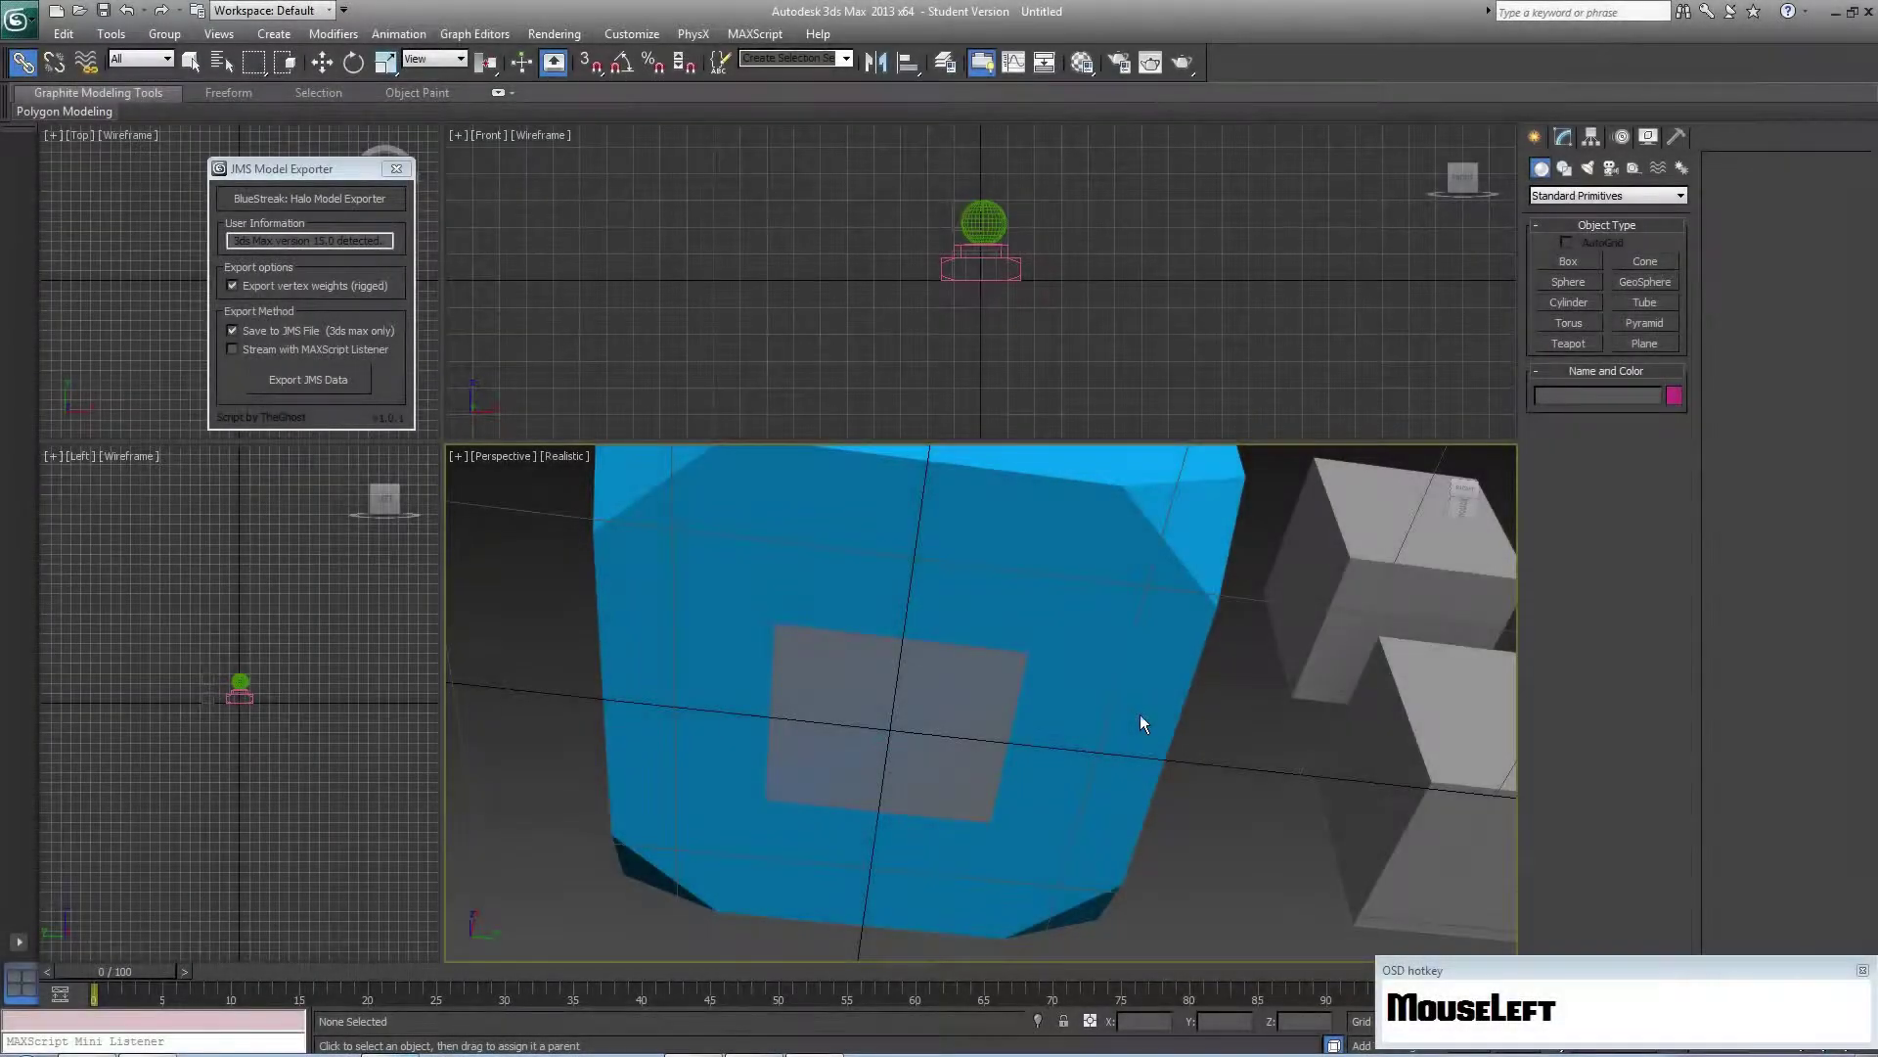
Zoom out to frame the whole blue beacon, then launch Export JMS Data
{"action": "middle_click_drag", "start_coordinate": [1159, 646], "coordinate": [1109, 755]}
{"action": "scroll", "coordinate": [1133, 695], "scroll_direction": "down", "scroll_amount": 2}
{"action": "scroll", "coordinate": [1099, 721], "scroll_direction": "down", "scroll_amount": 2}
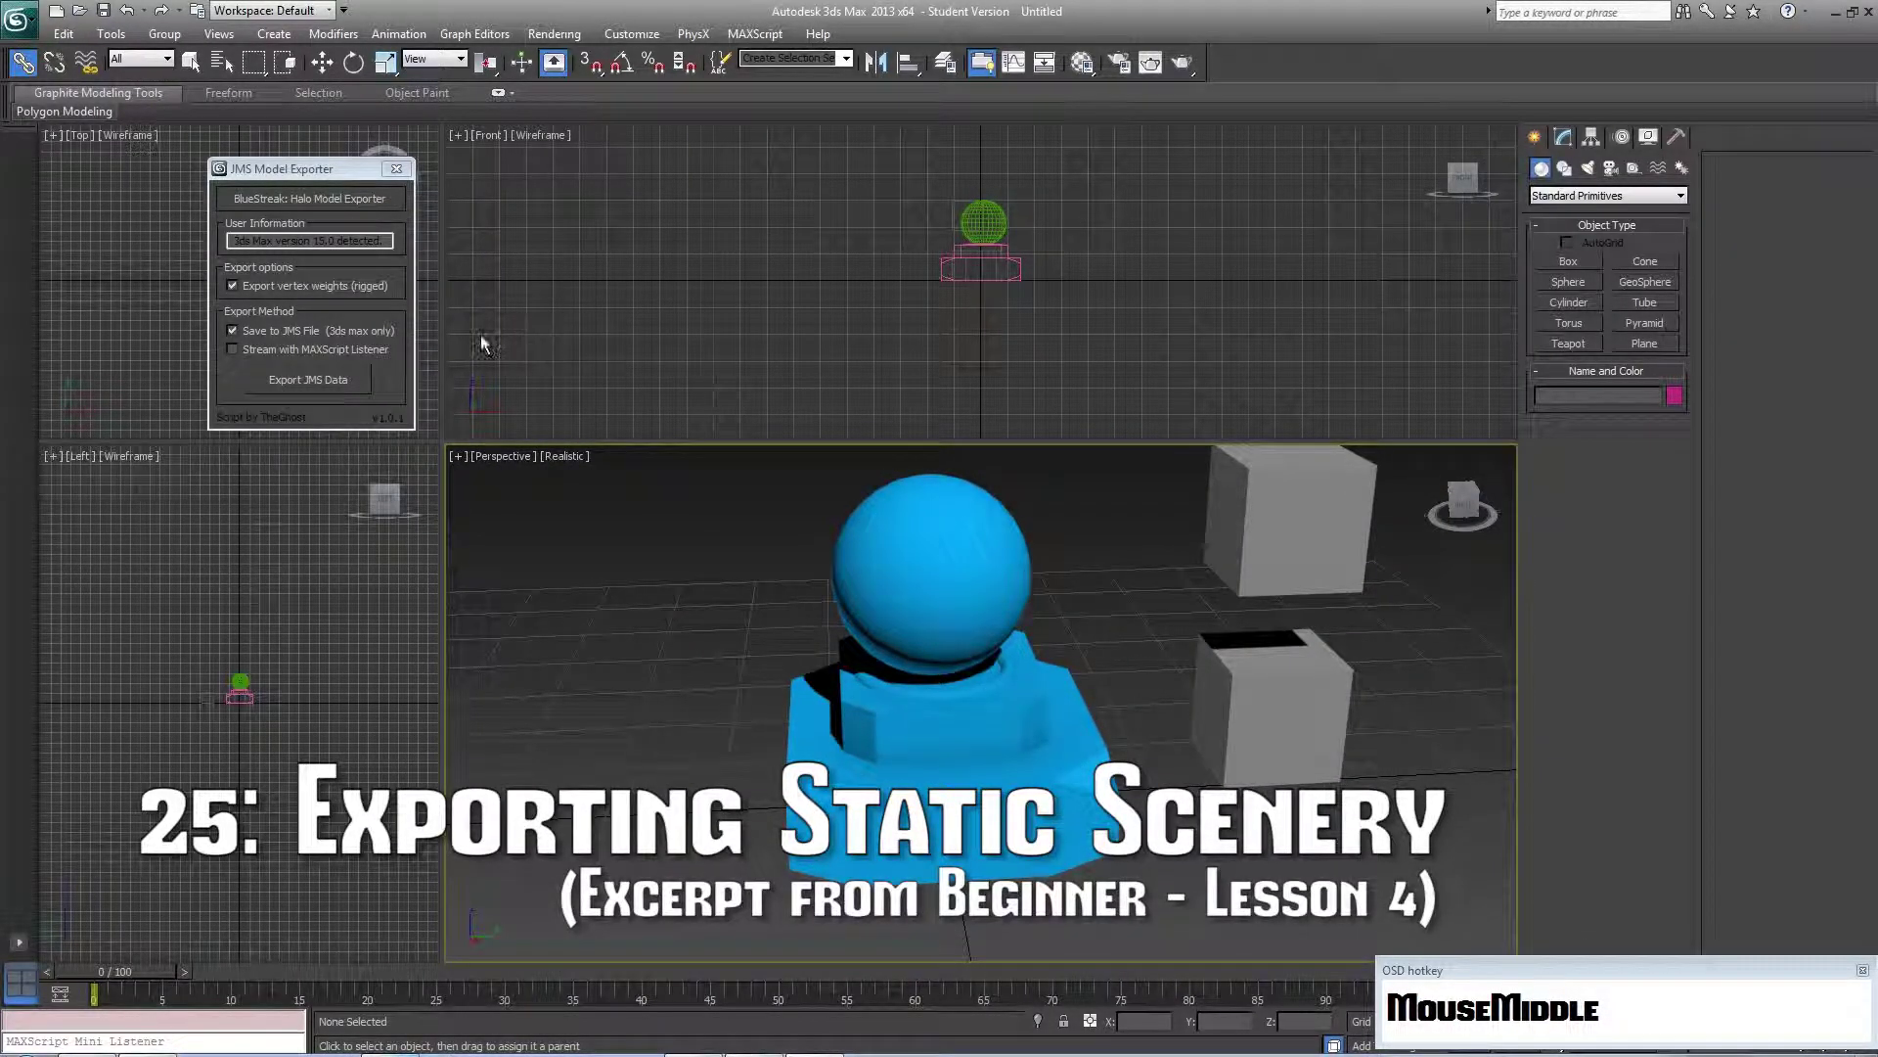
{"action": "left_click", "coordinate": [327, 384]}
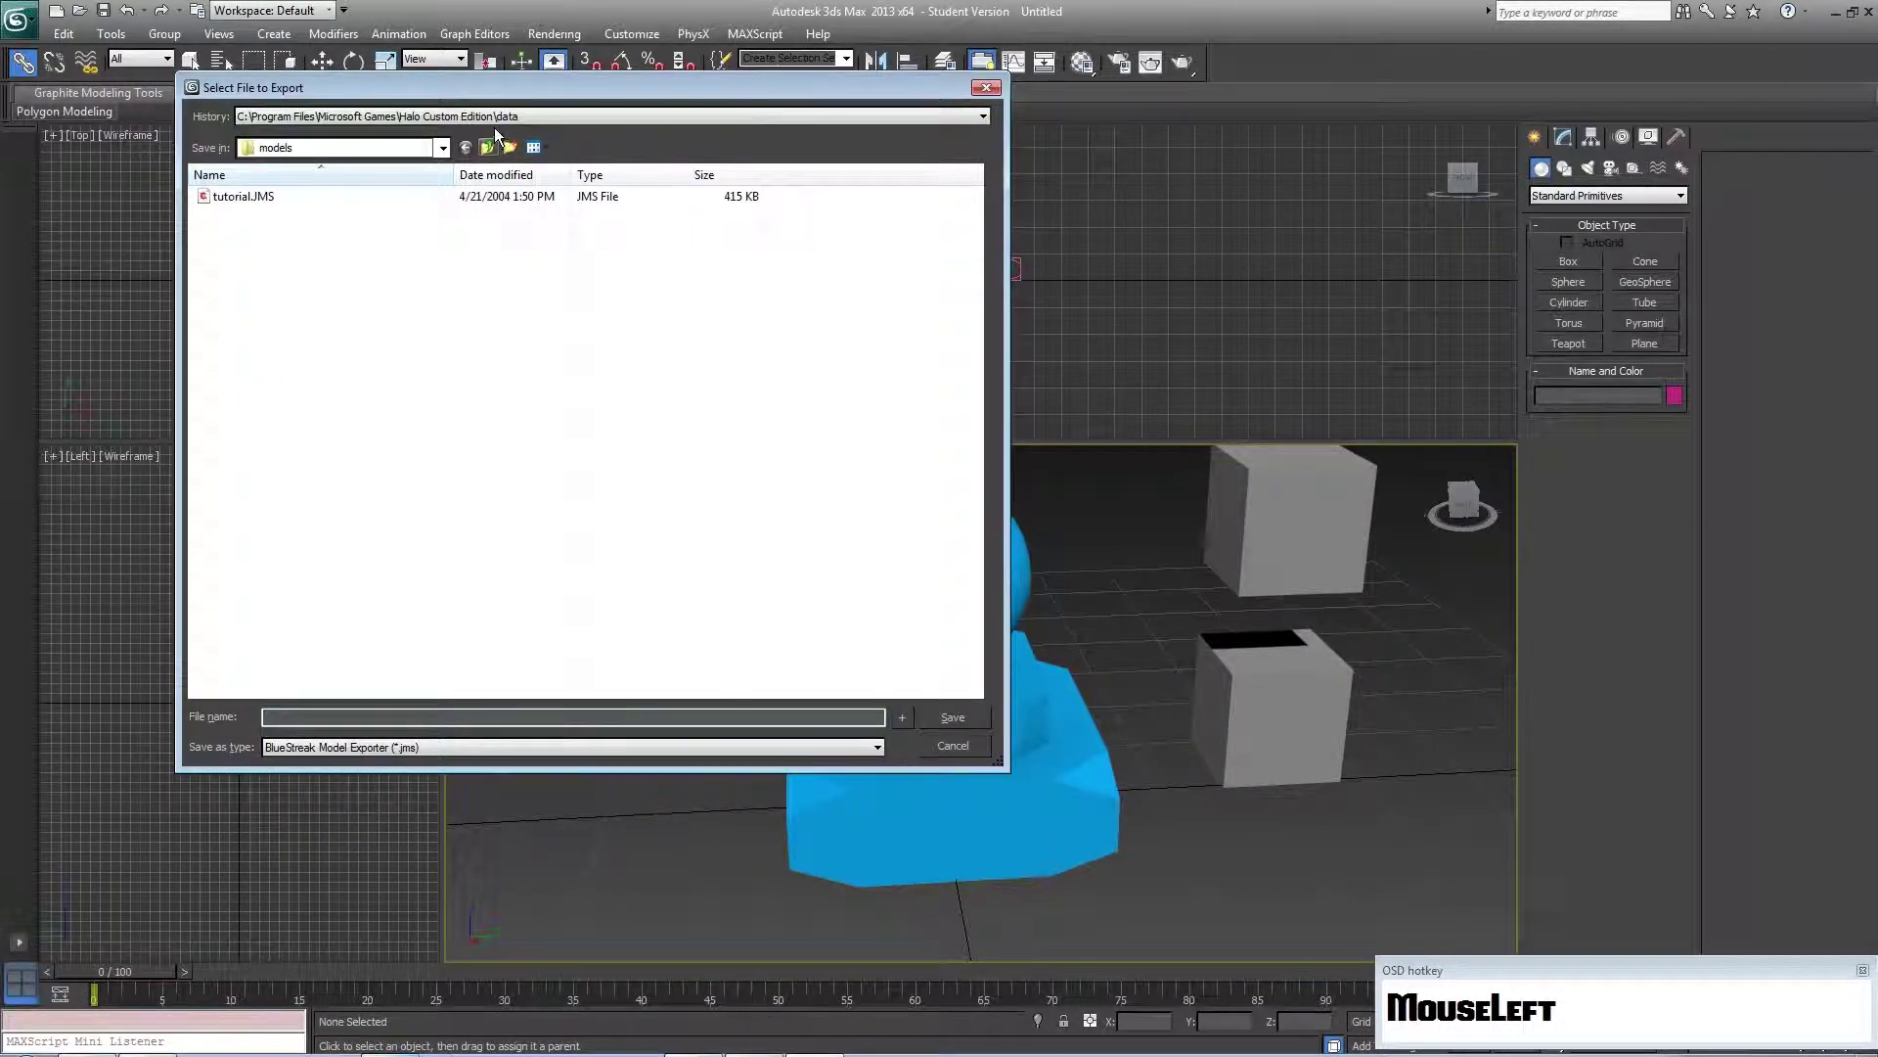
Navigate the export dialog up to data\scenery and create a new Beacon folder there
{"action": "left_click", "coordinate": [496, 119]}
{"action": "left_click", "coordinate": [497, 147]}
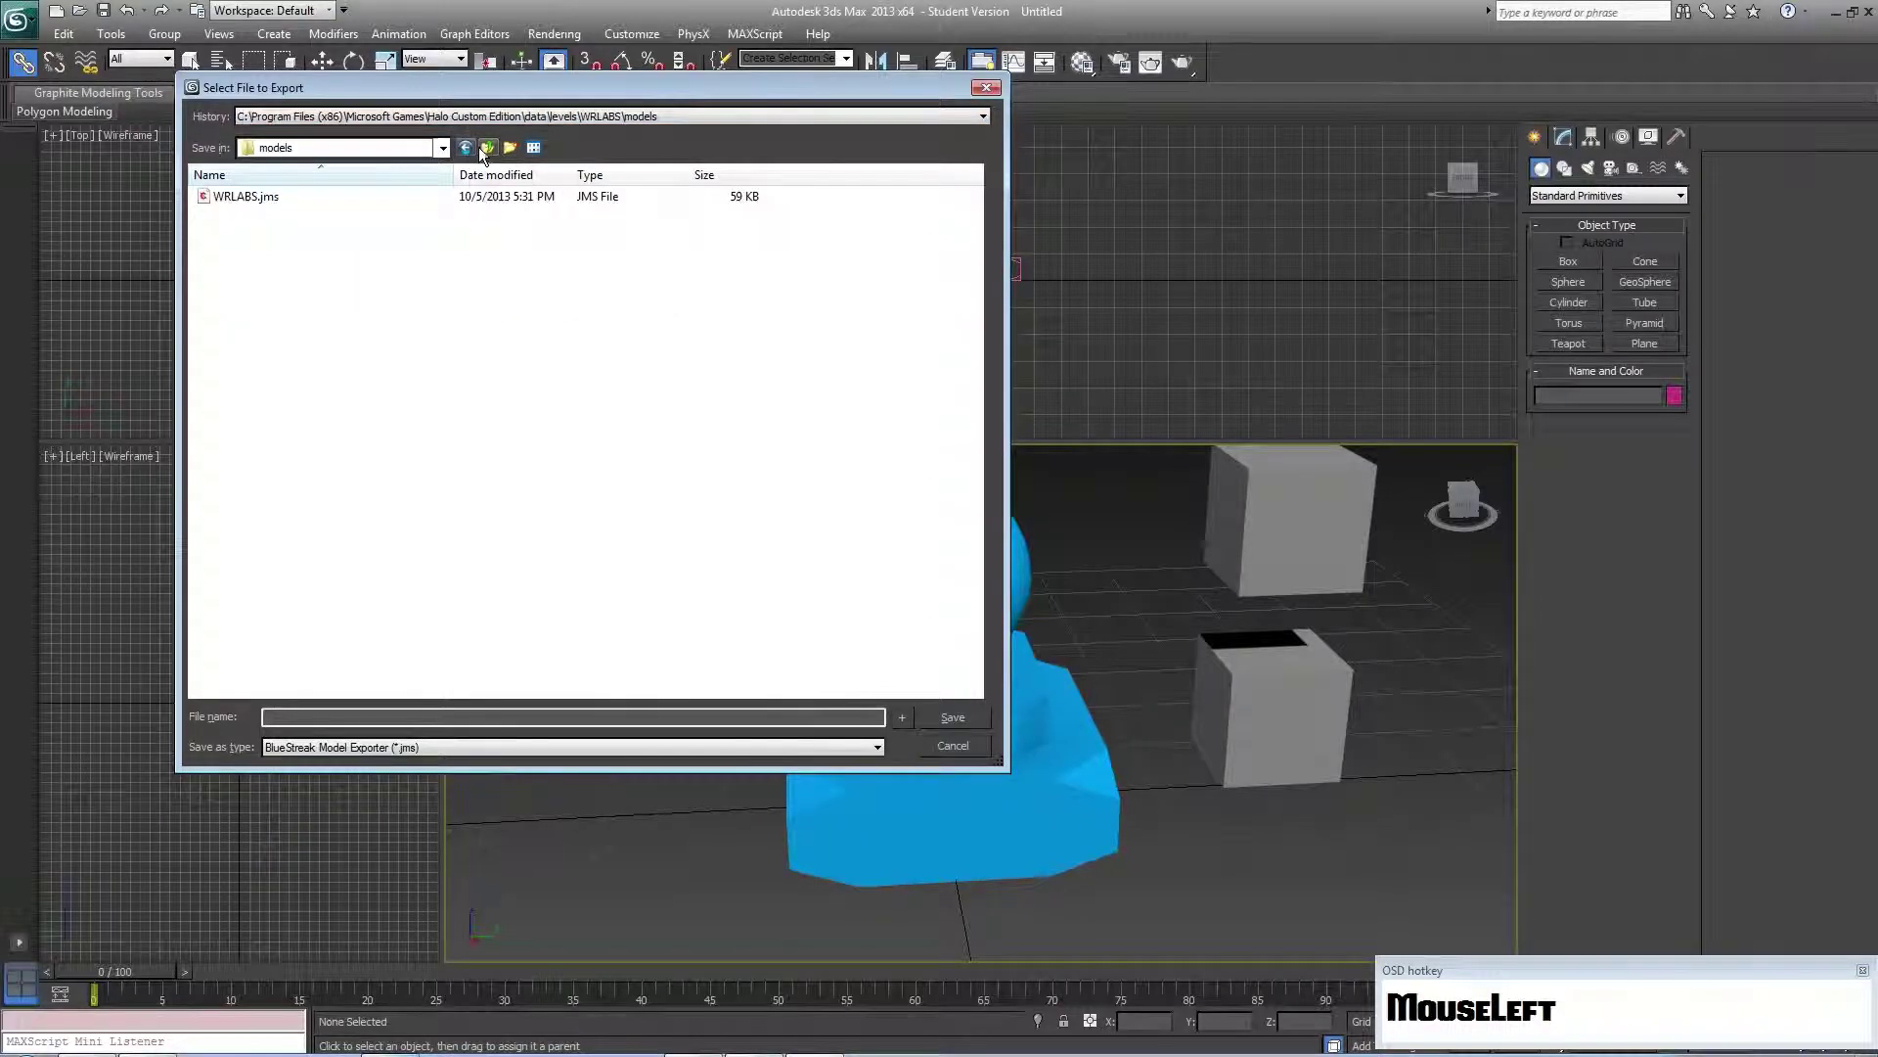
{"action": "left_click", "coordinate": [479, 149]}
{"action": "left_click", "coordinate": [479, 149]}
{"action": "left_click", "coordinate": [479, 151]}
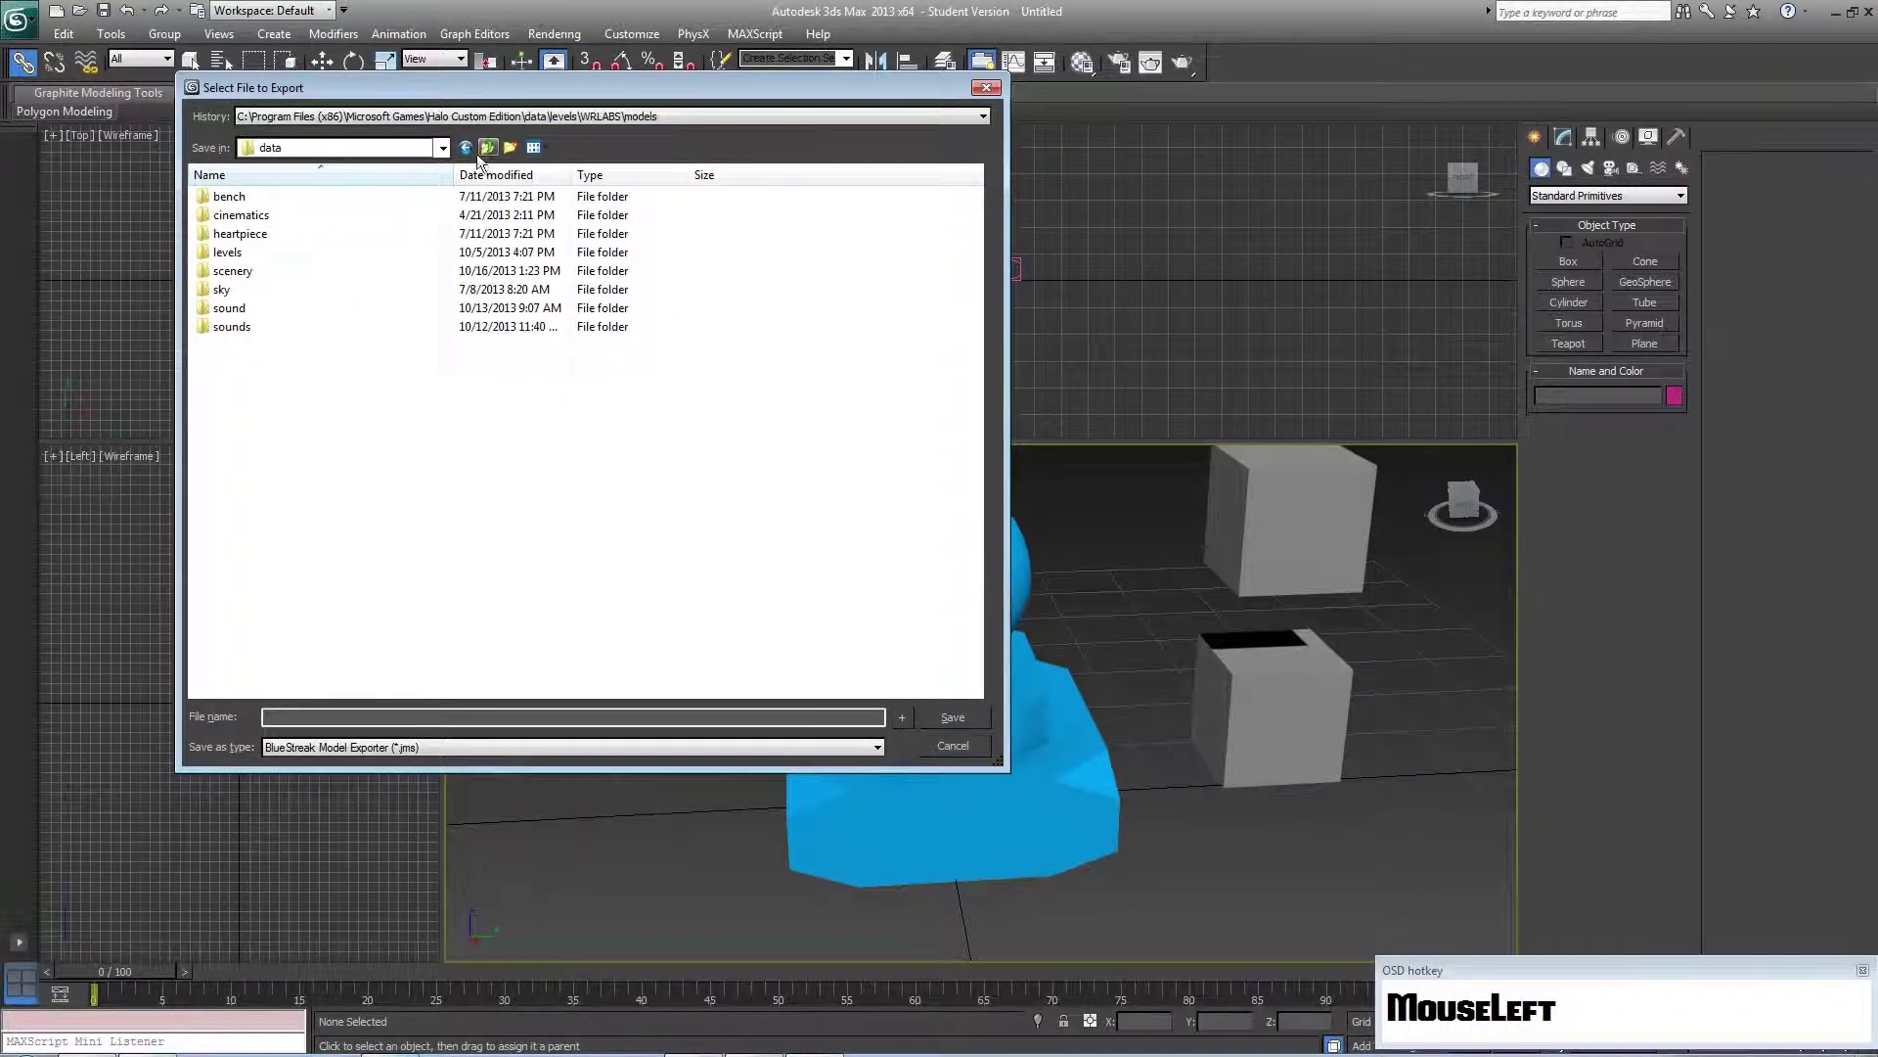
{"action": "double_click", "coordinate": [233, 274]}
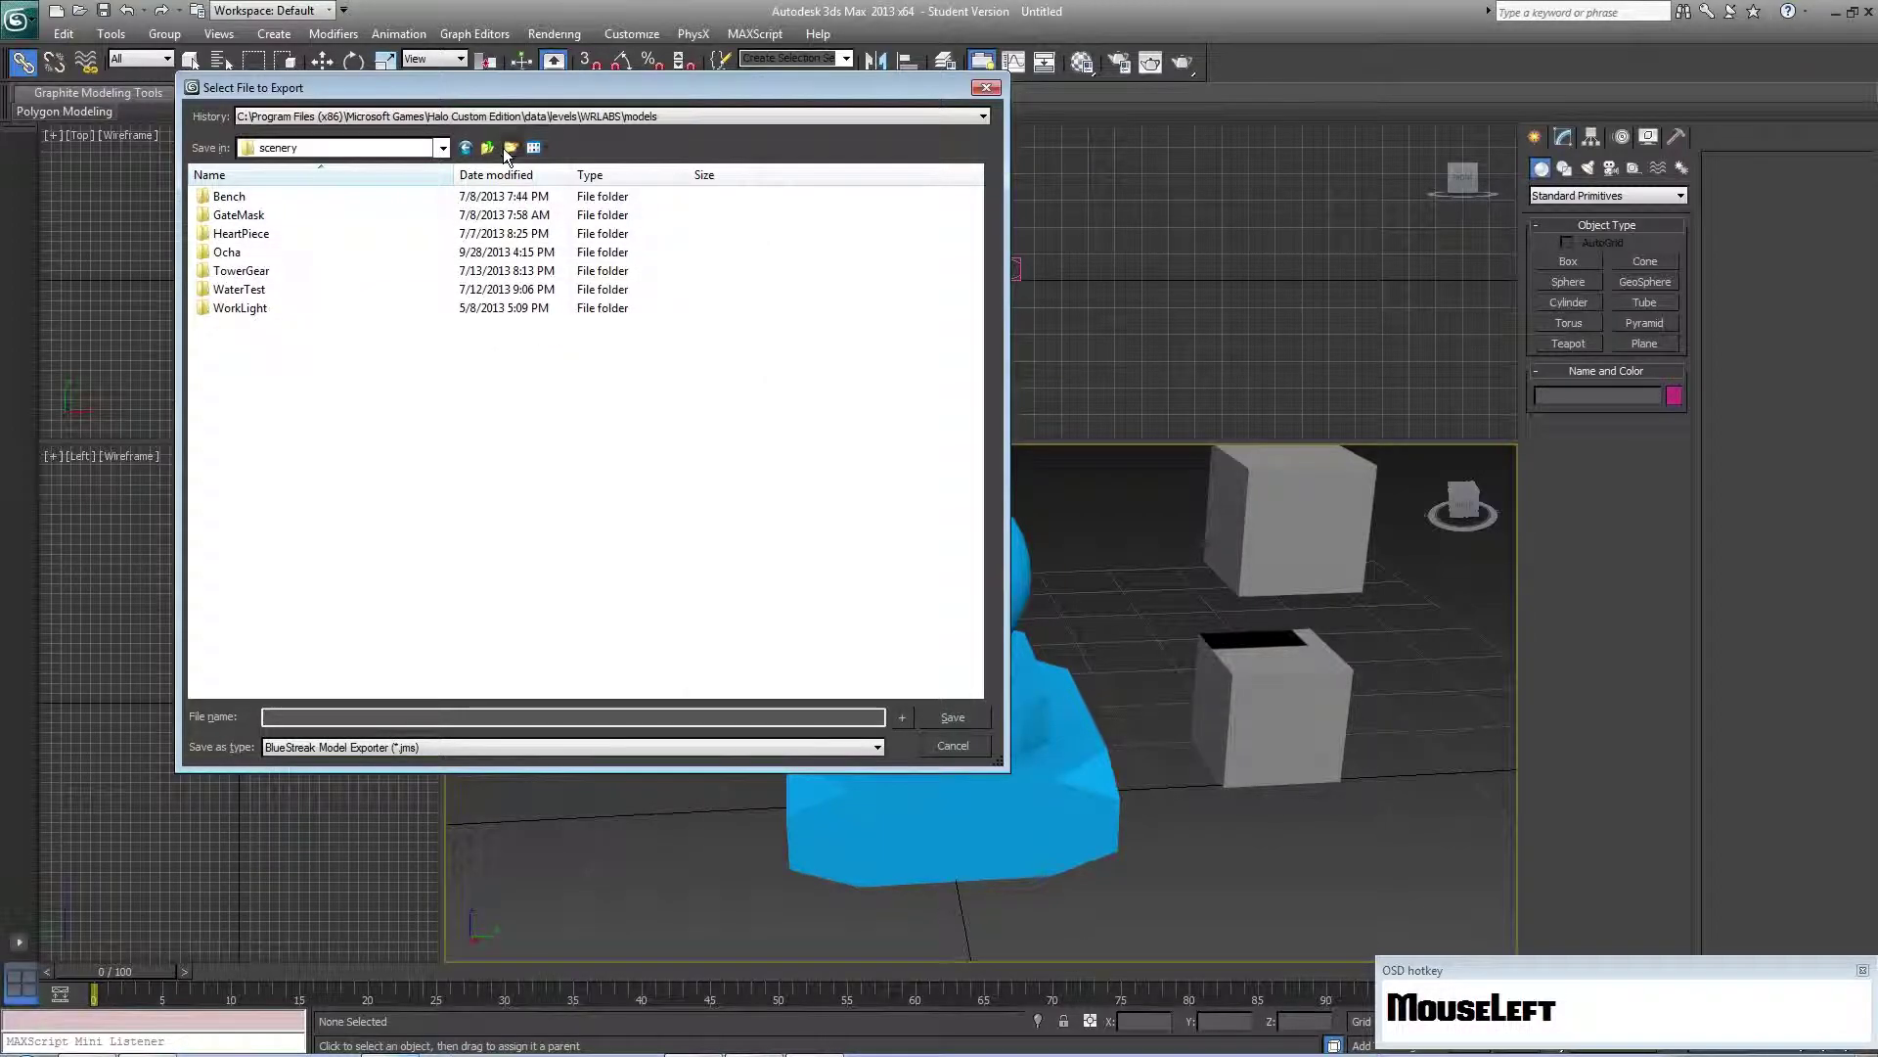
{"action": "key", "text": "ctrl+shift+n"}
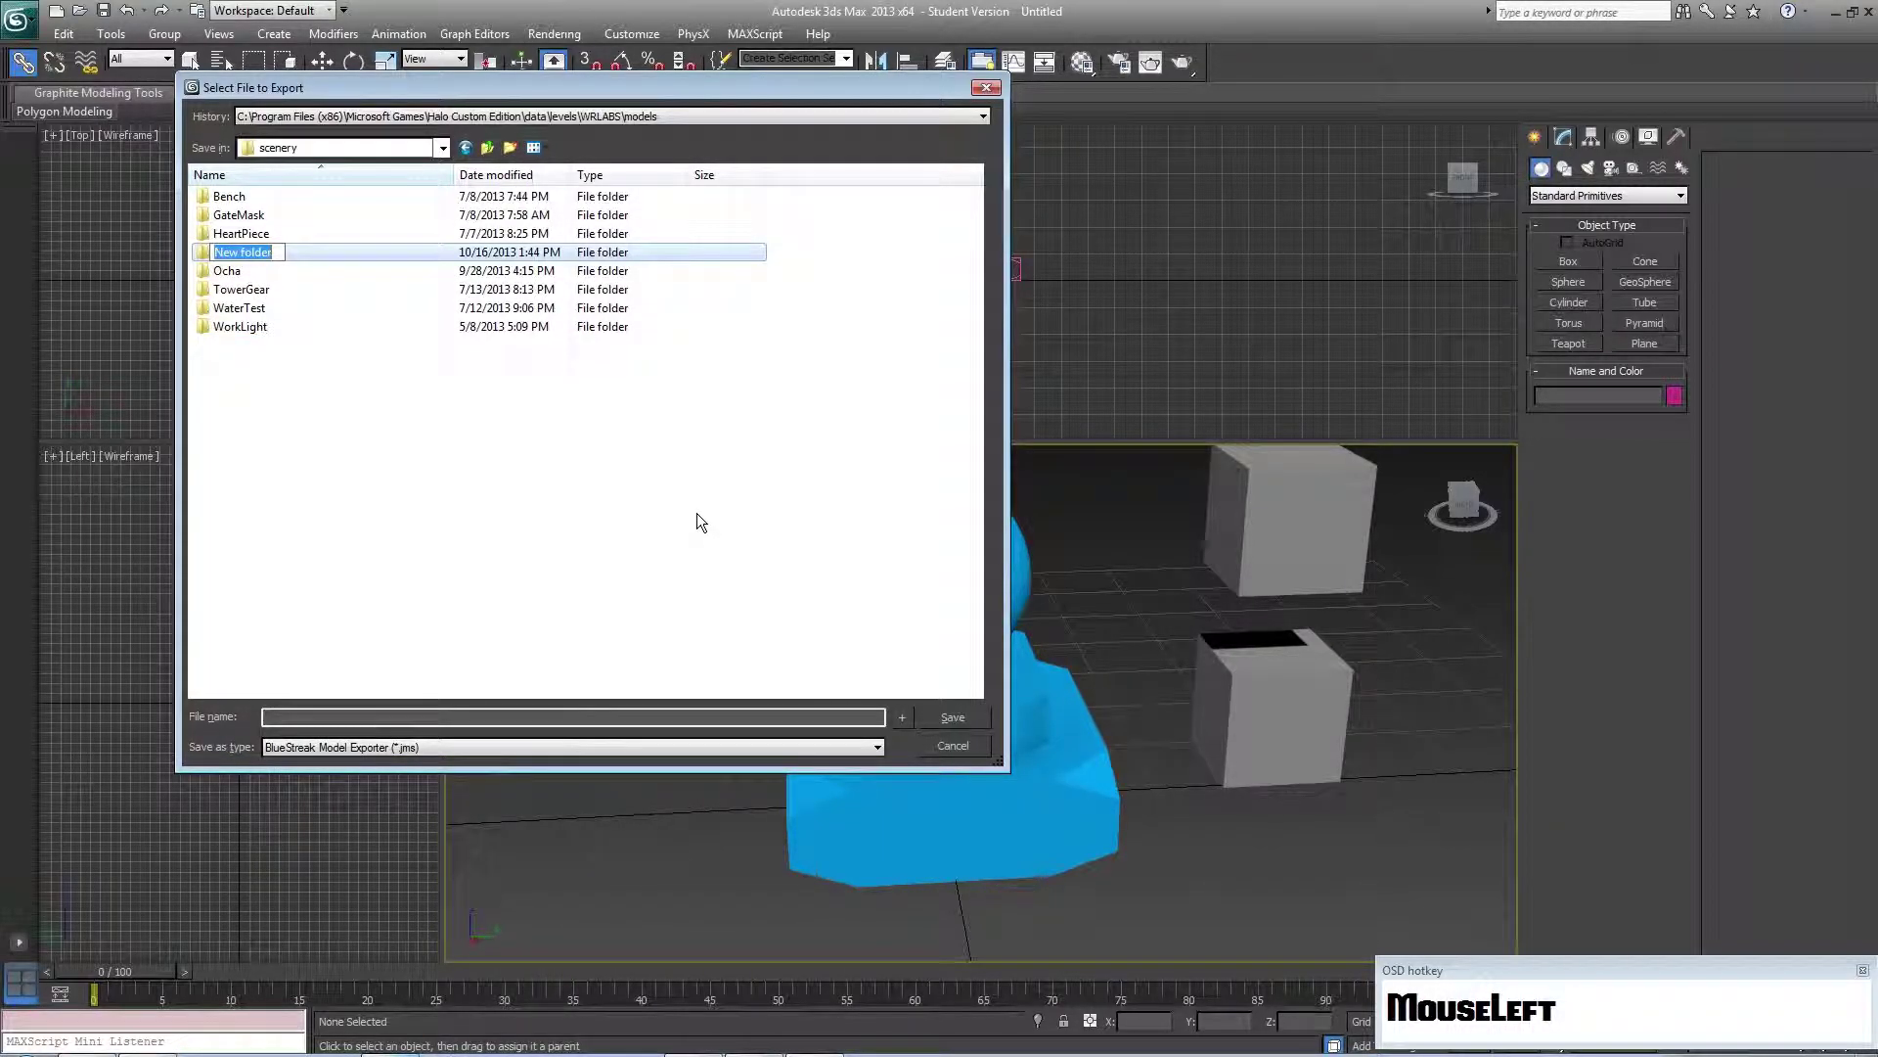
{"action": "type", "text": "Beacon"}
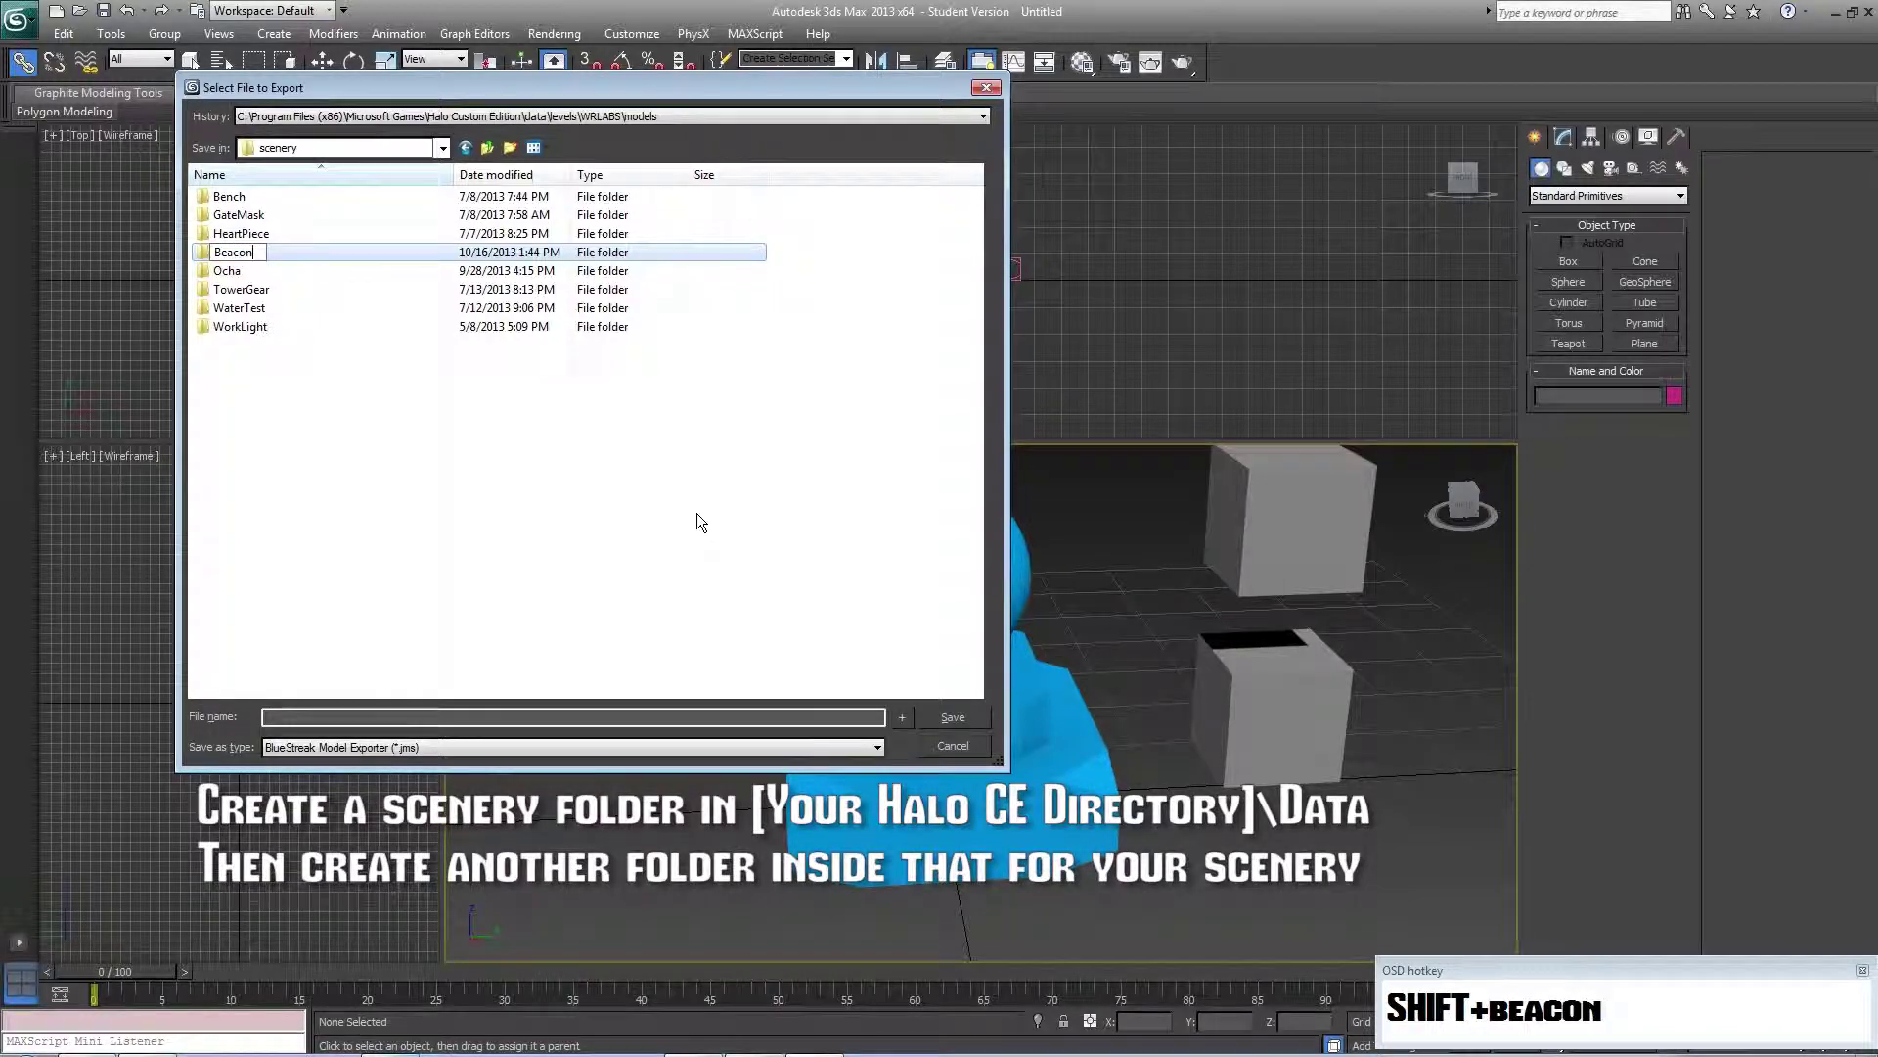
{"action": "key", "text": "Return"}
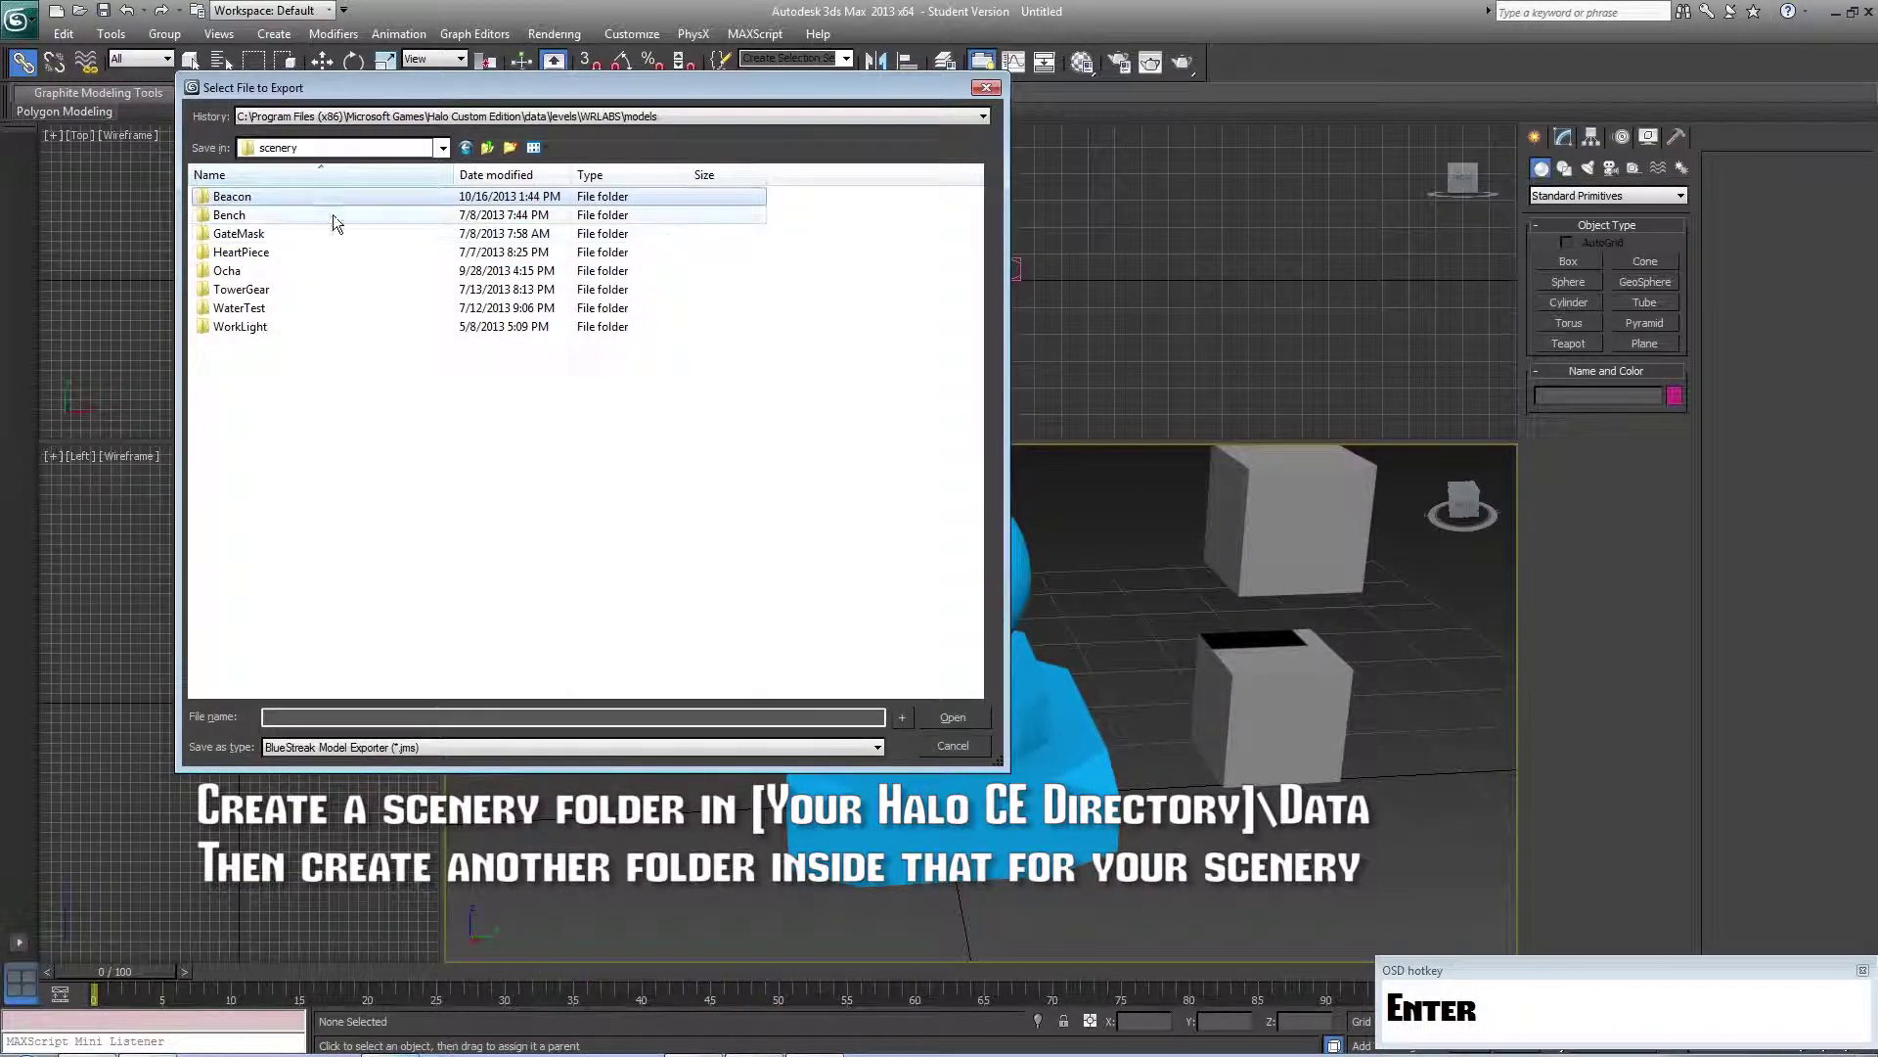
Inside the Beacon folder, create models, physics and bitmaps subfolders
{"action": "double_click", "coordinate": [282, 196]}
{"action": "left_click", "coordinate": [510, 147]}
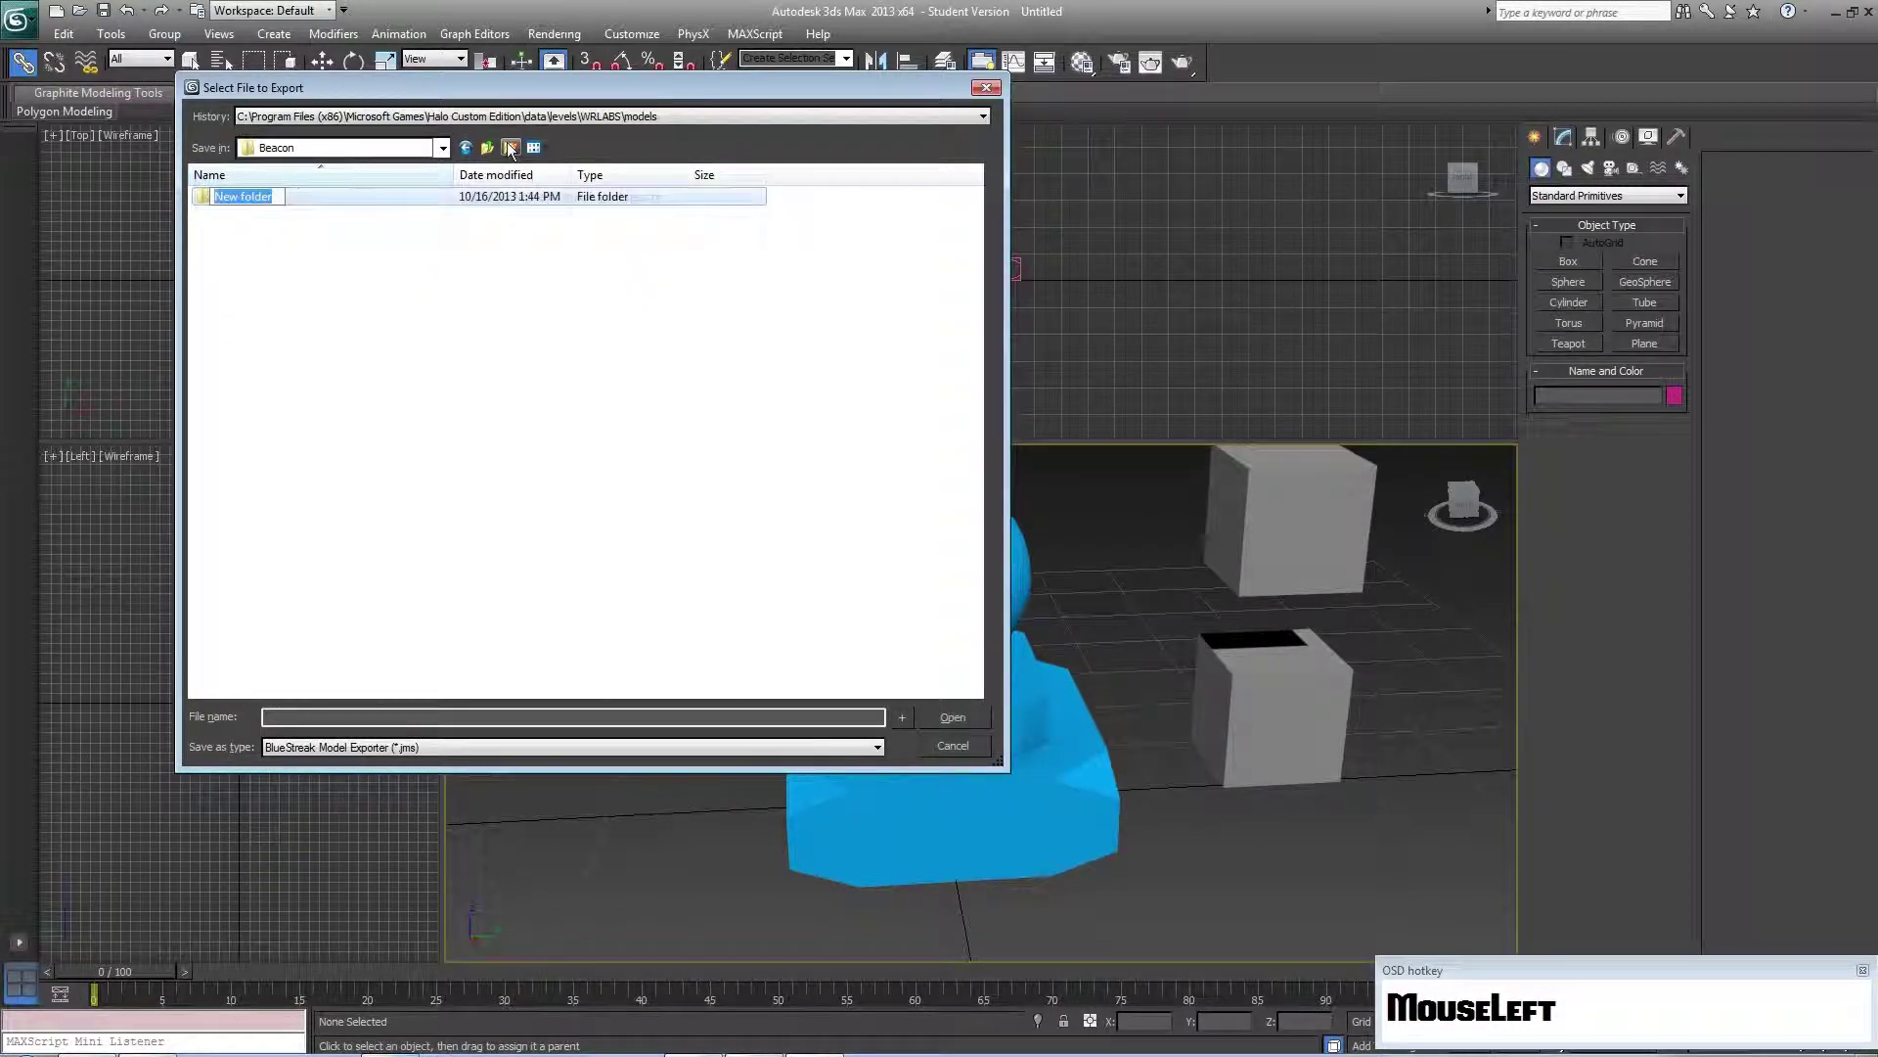
{"action": "type", "text": "models"}
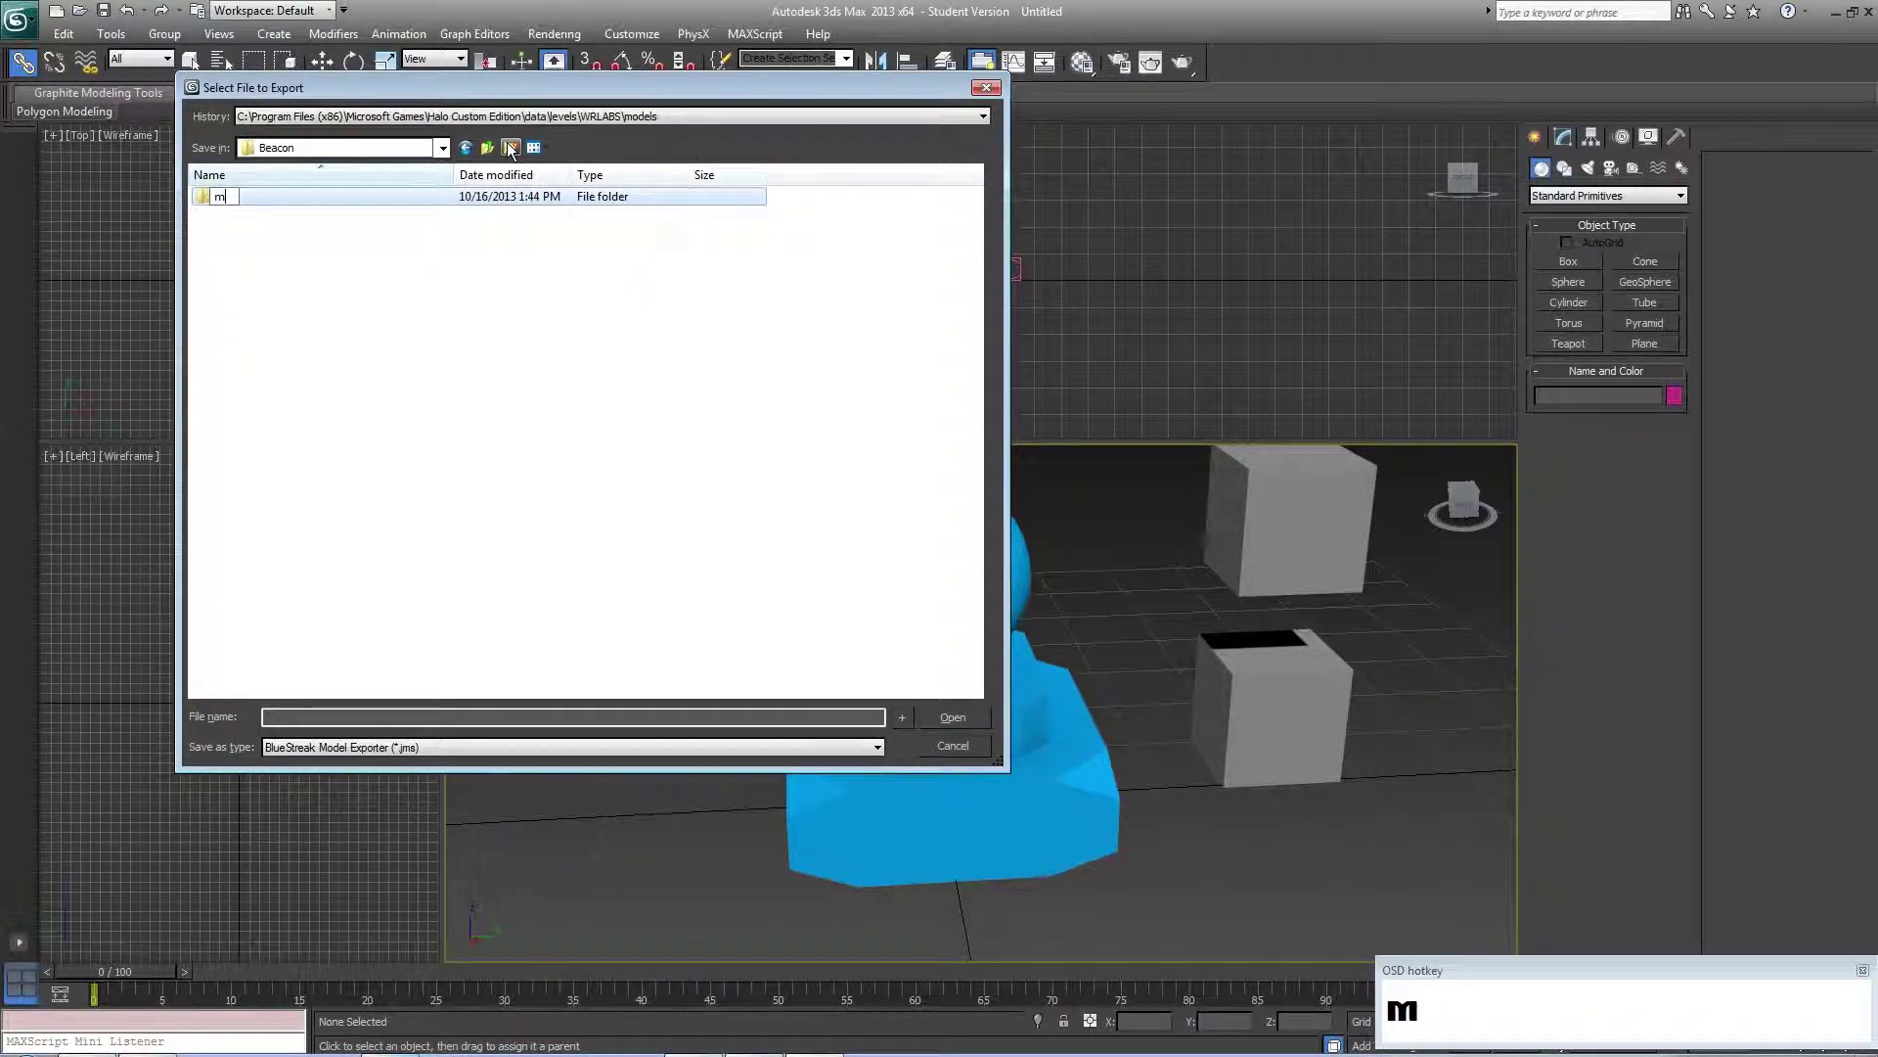
{"action": "key", "text": "Return"}
{"action": "left_click", "coordinate": [511, 147]}
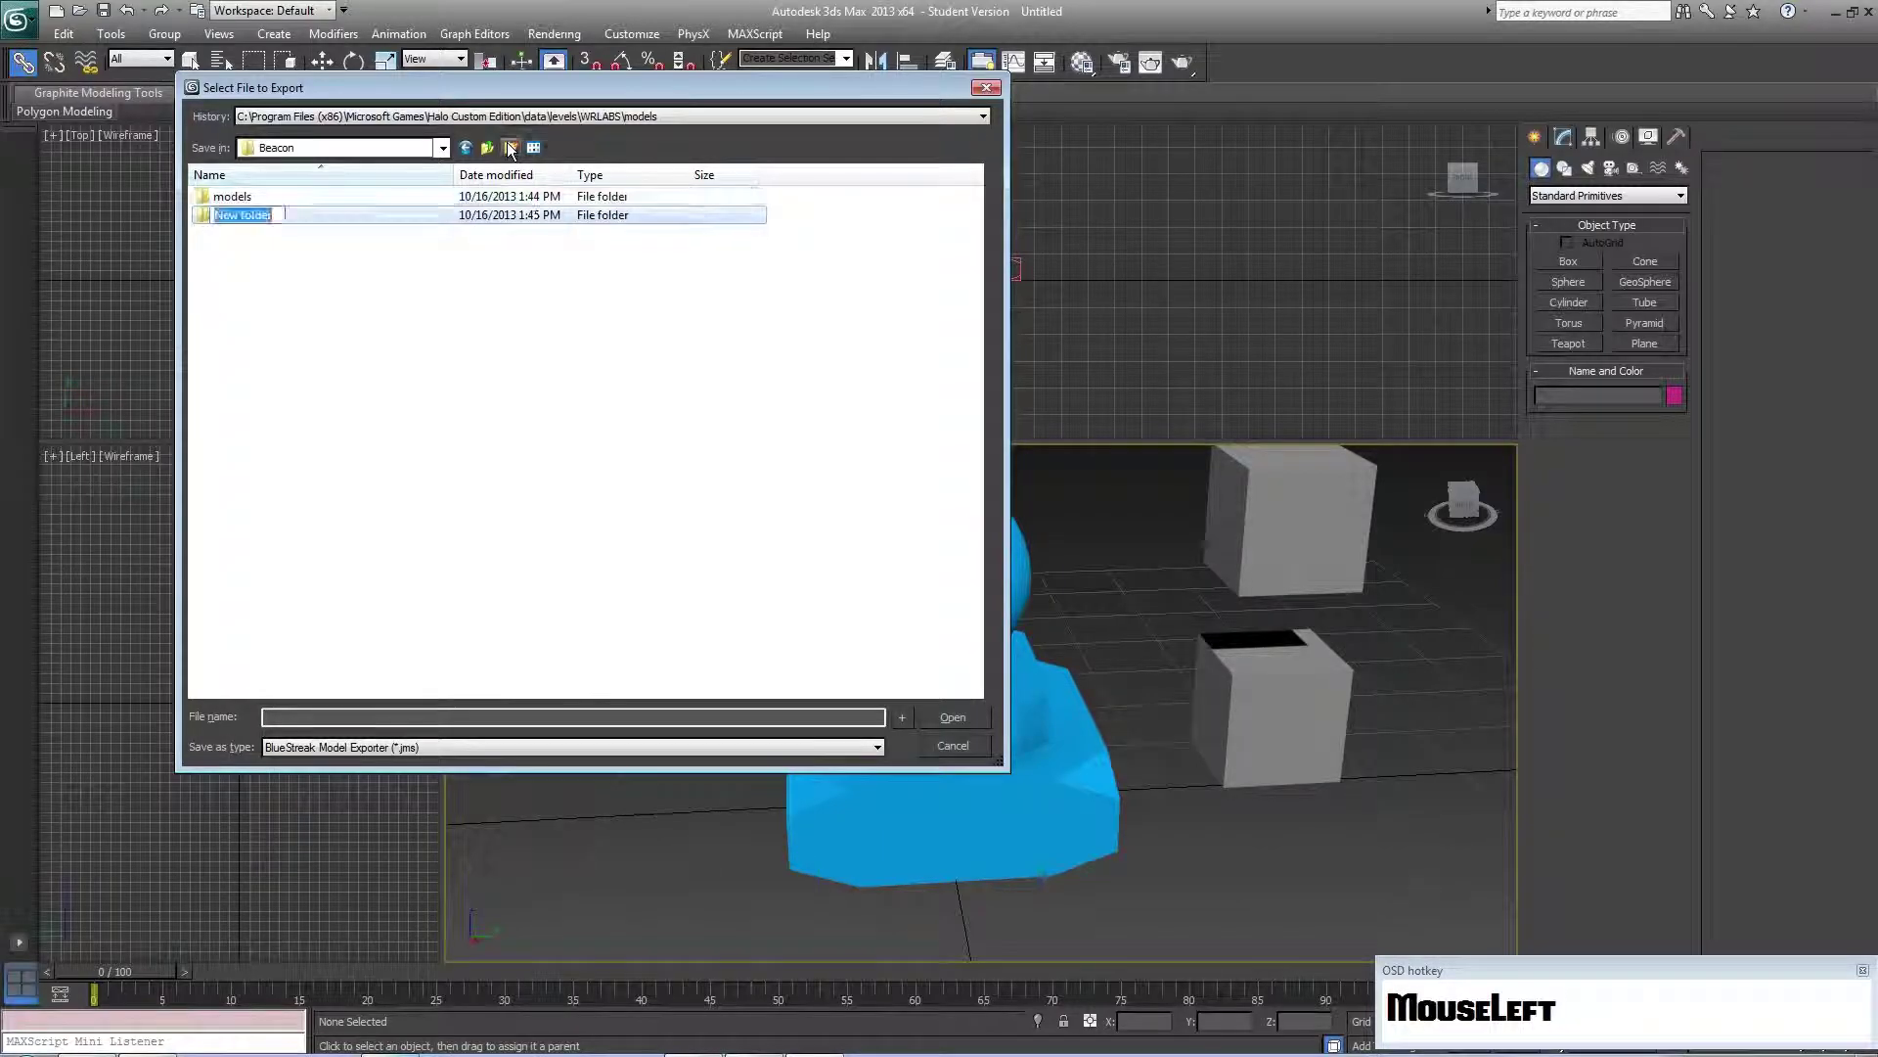
{"action": "type", "text": "physics"}
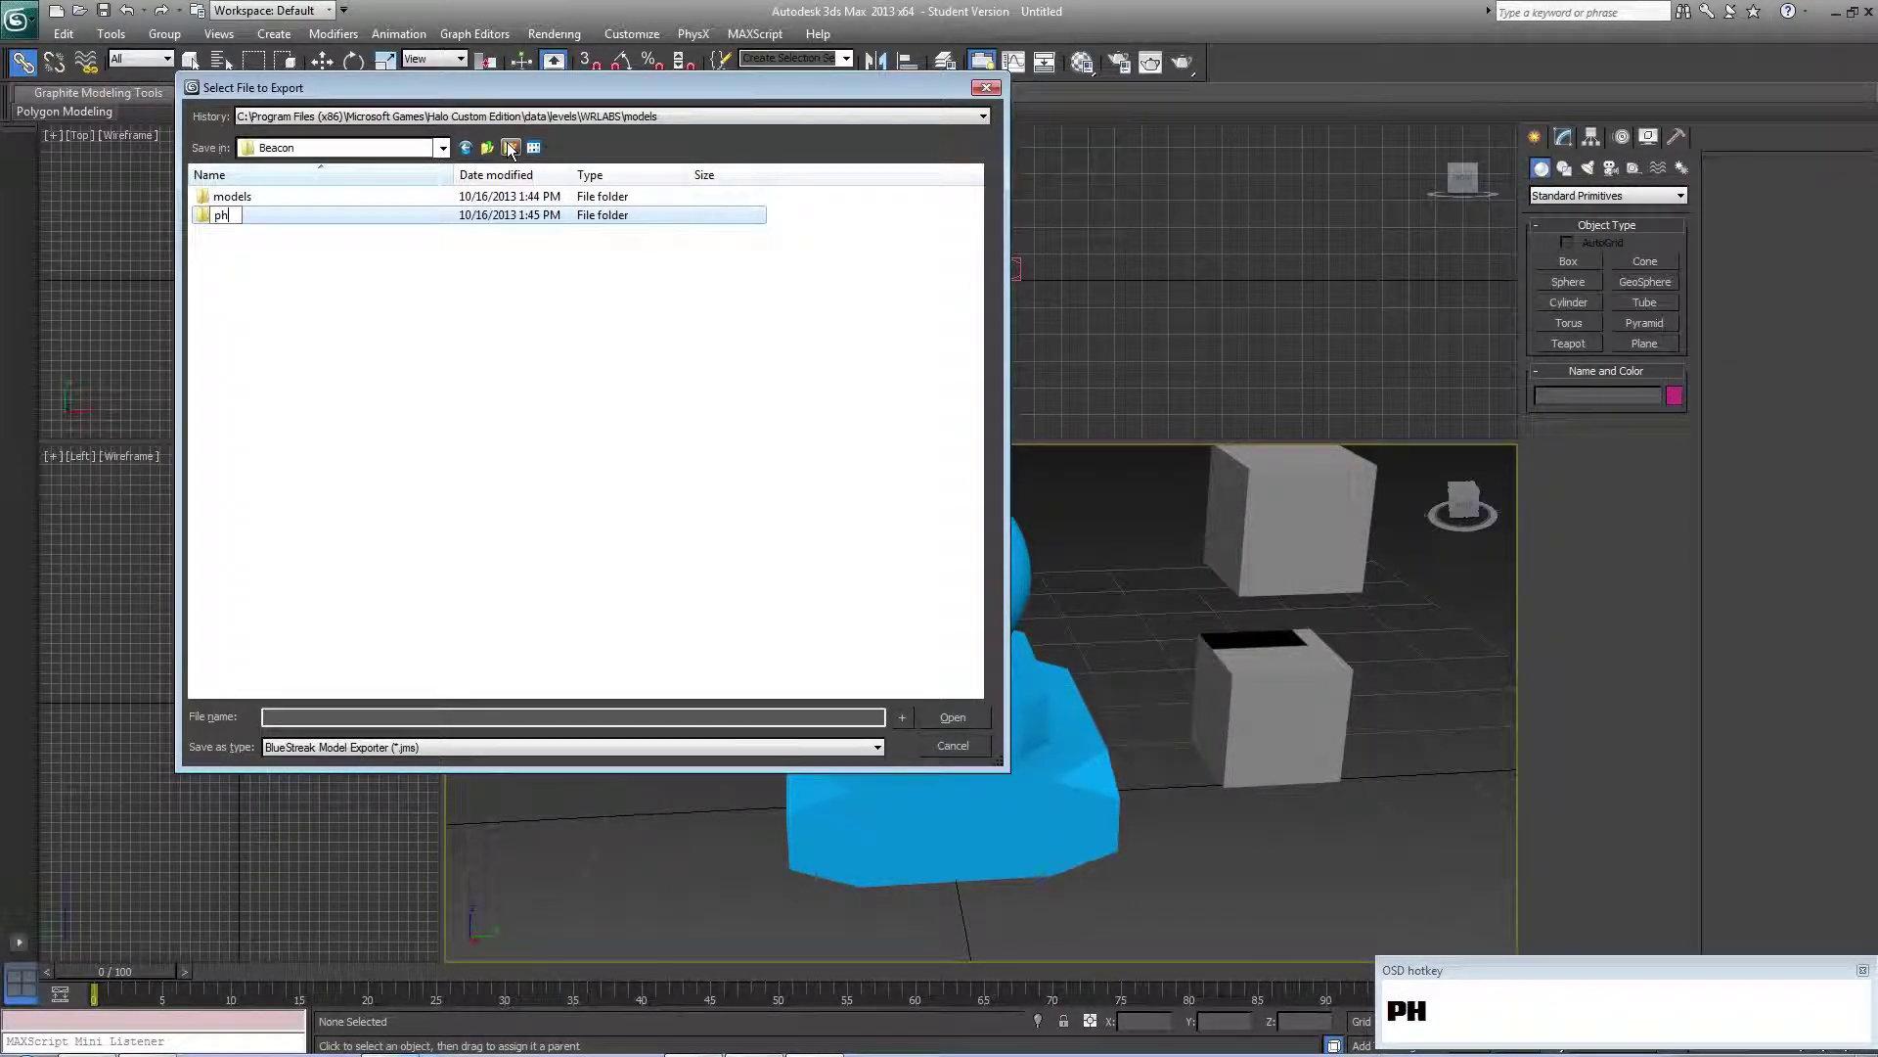
{"action": "key", "text": "Return"}
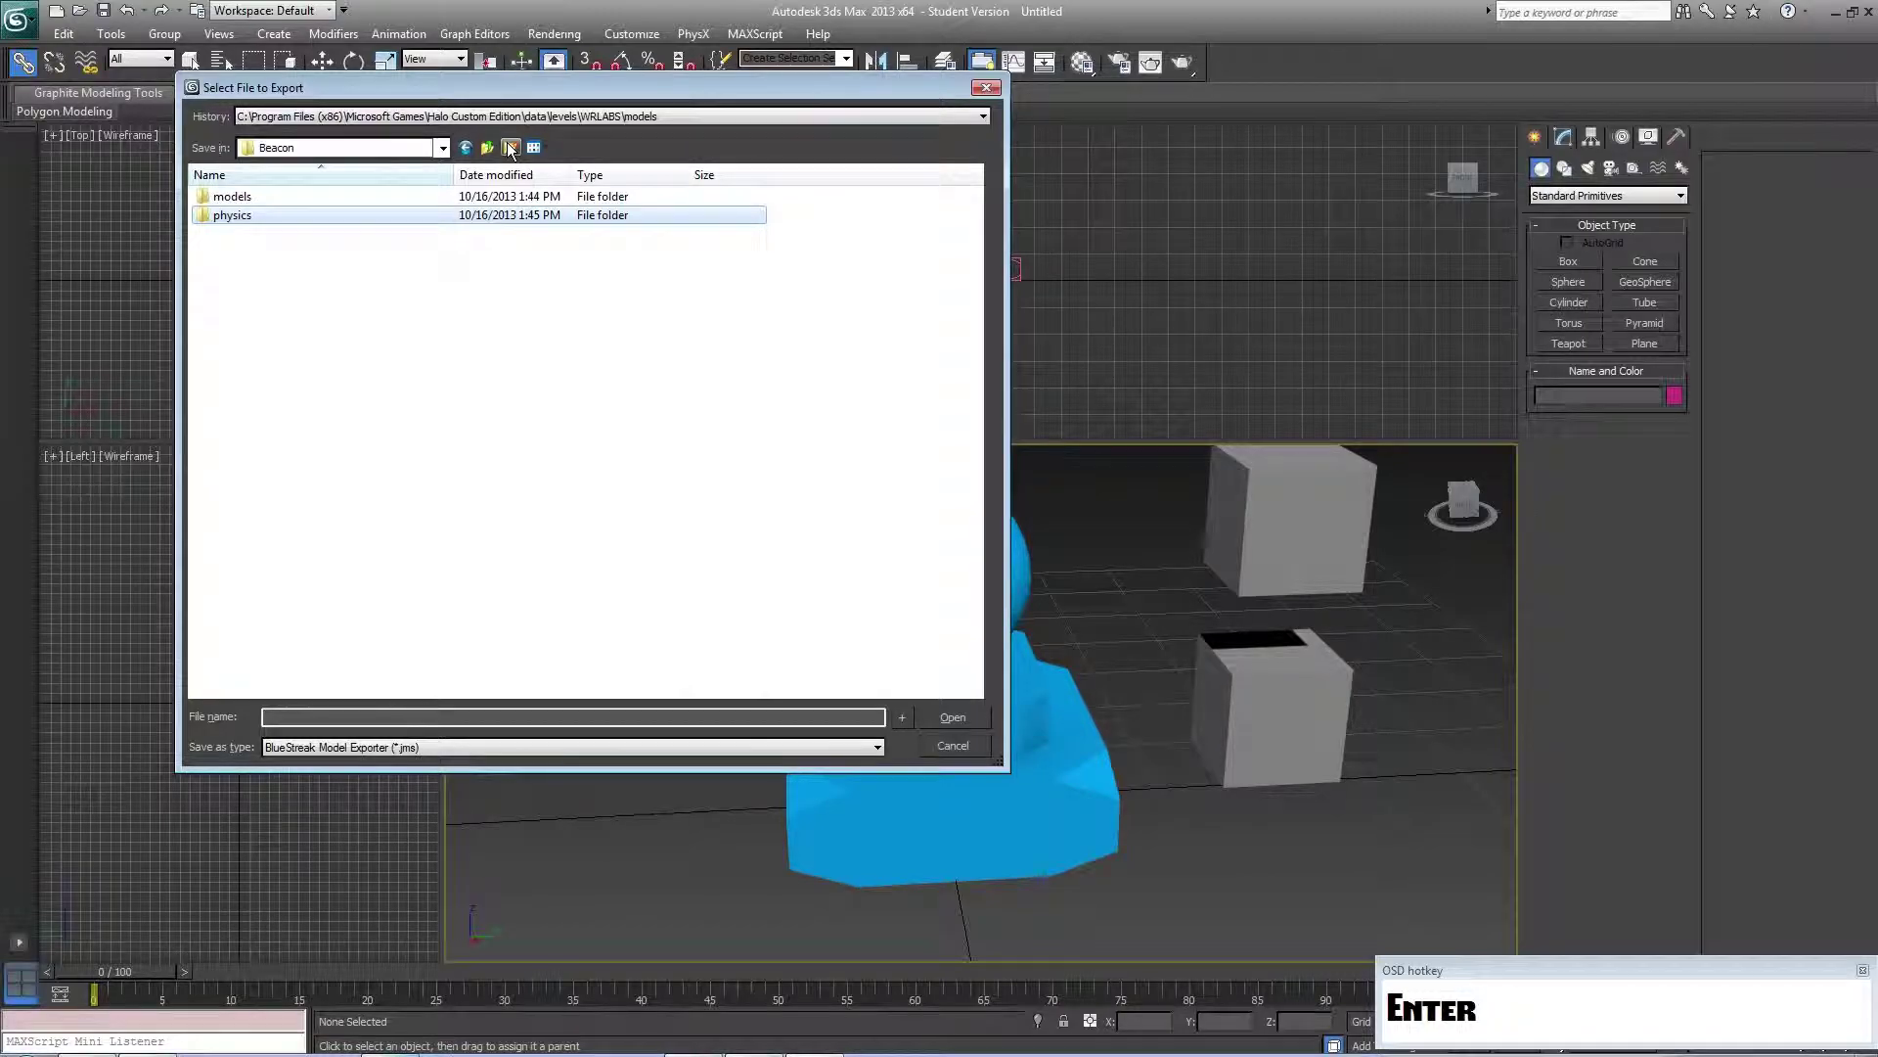
{"action": "left_click", "coordinate": [510, 149]}
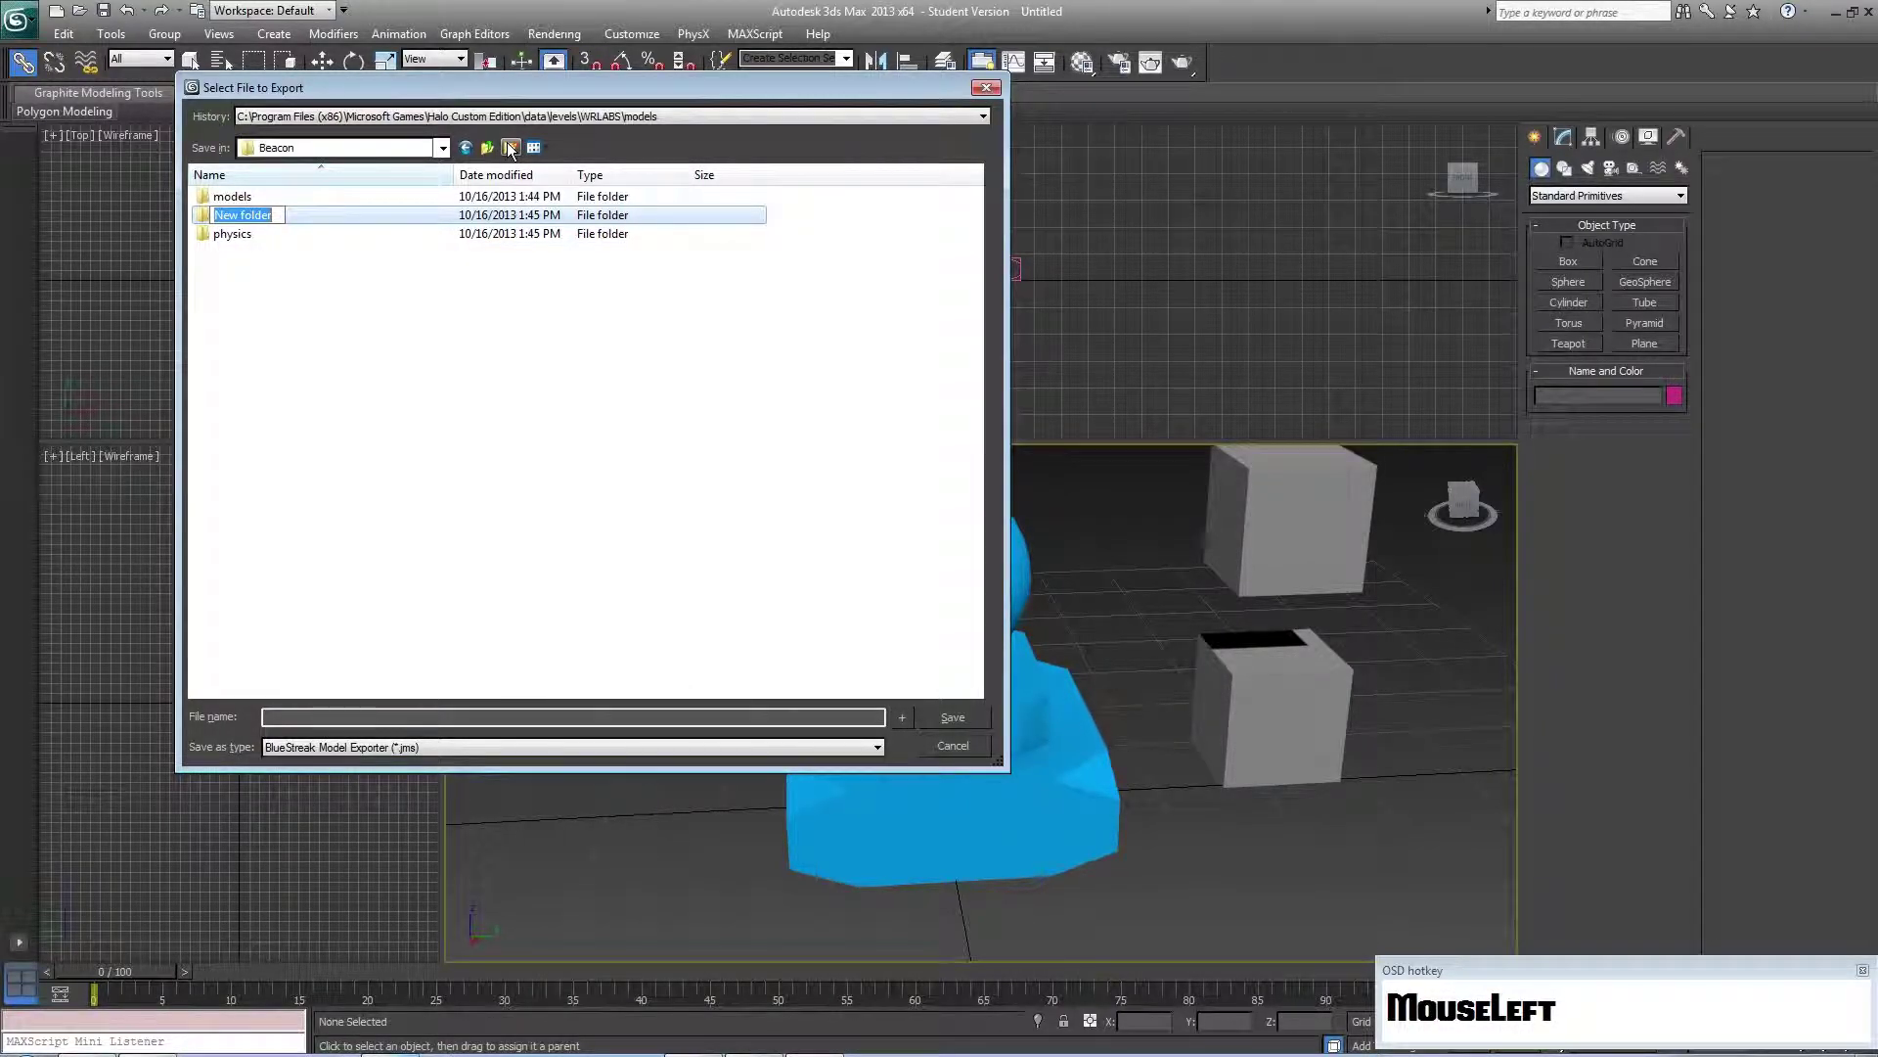
{"action": "type", "text": "bitm"}
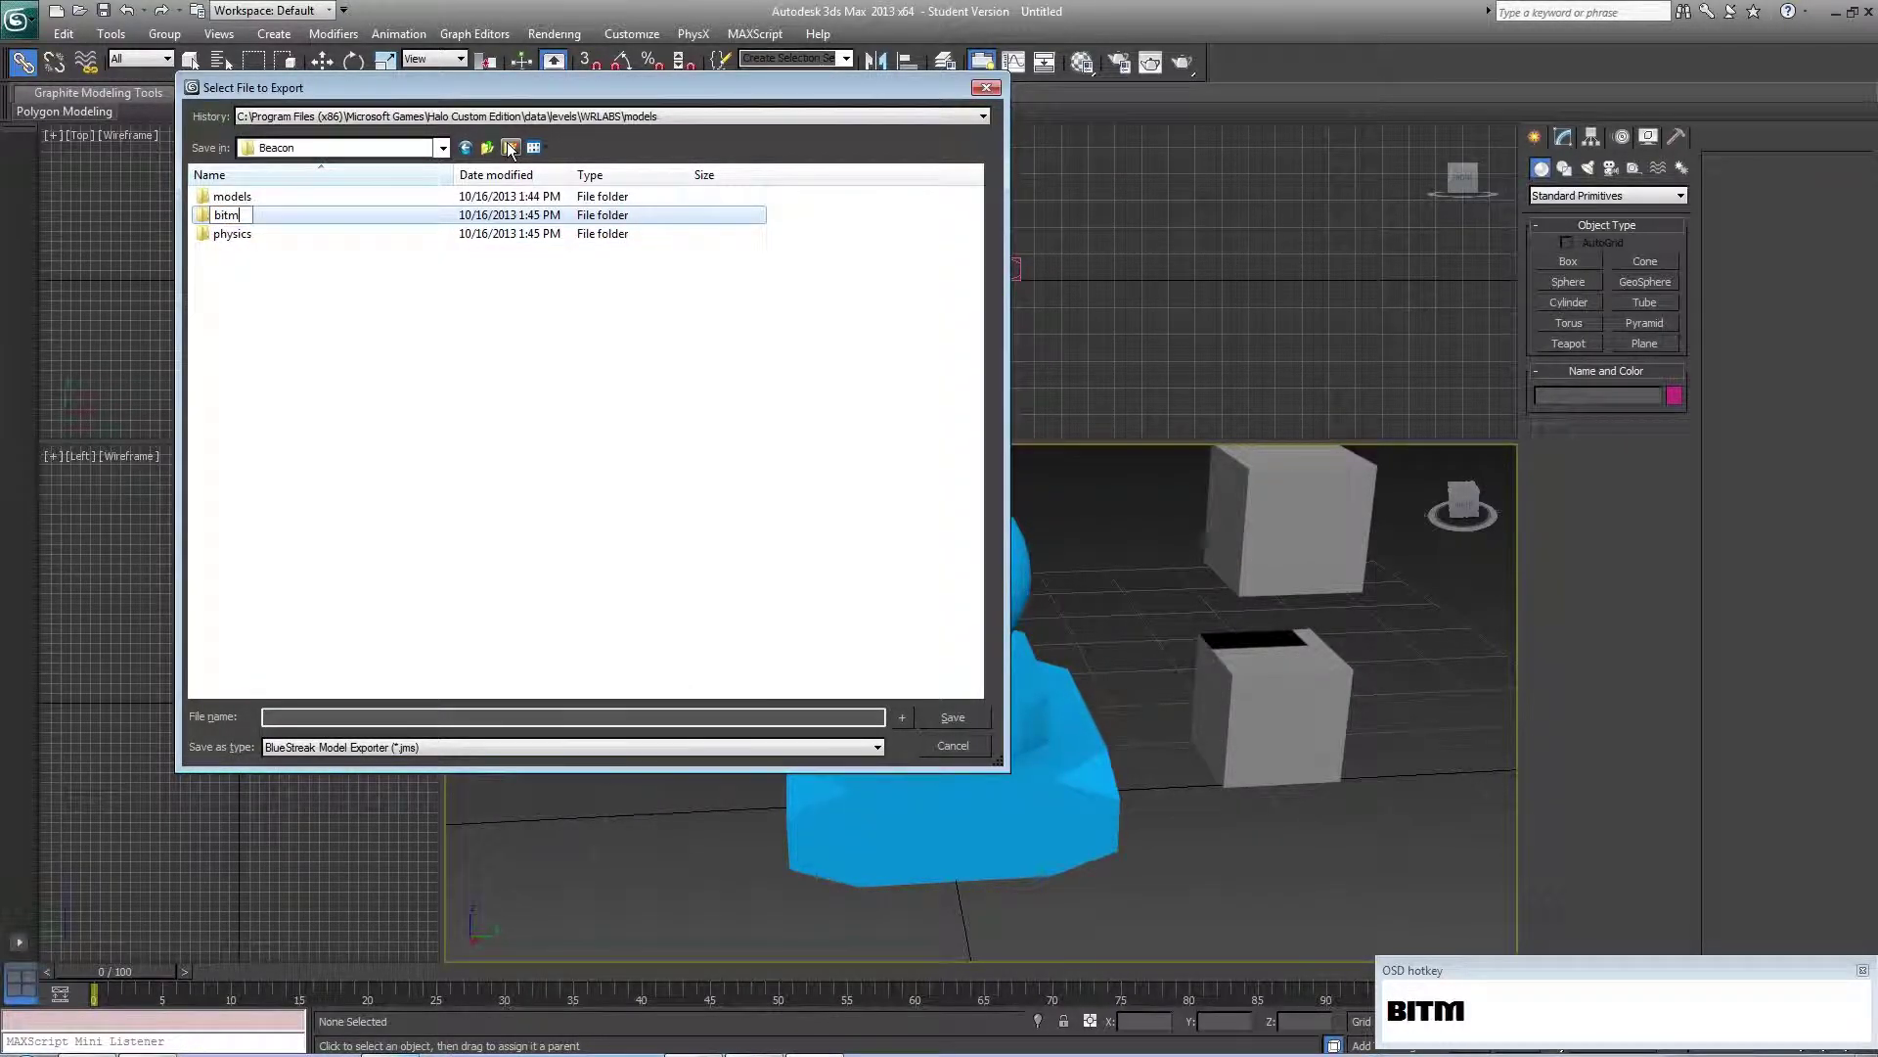
{"action": "type", "text": "aps"}
{"action": "key", "text": "Return"}
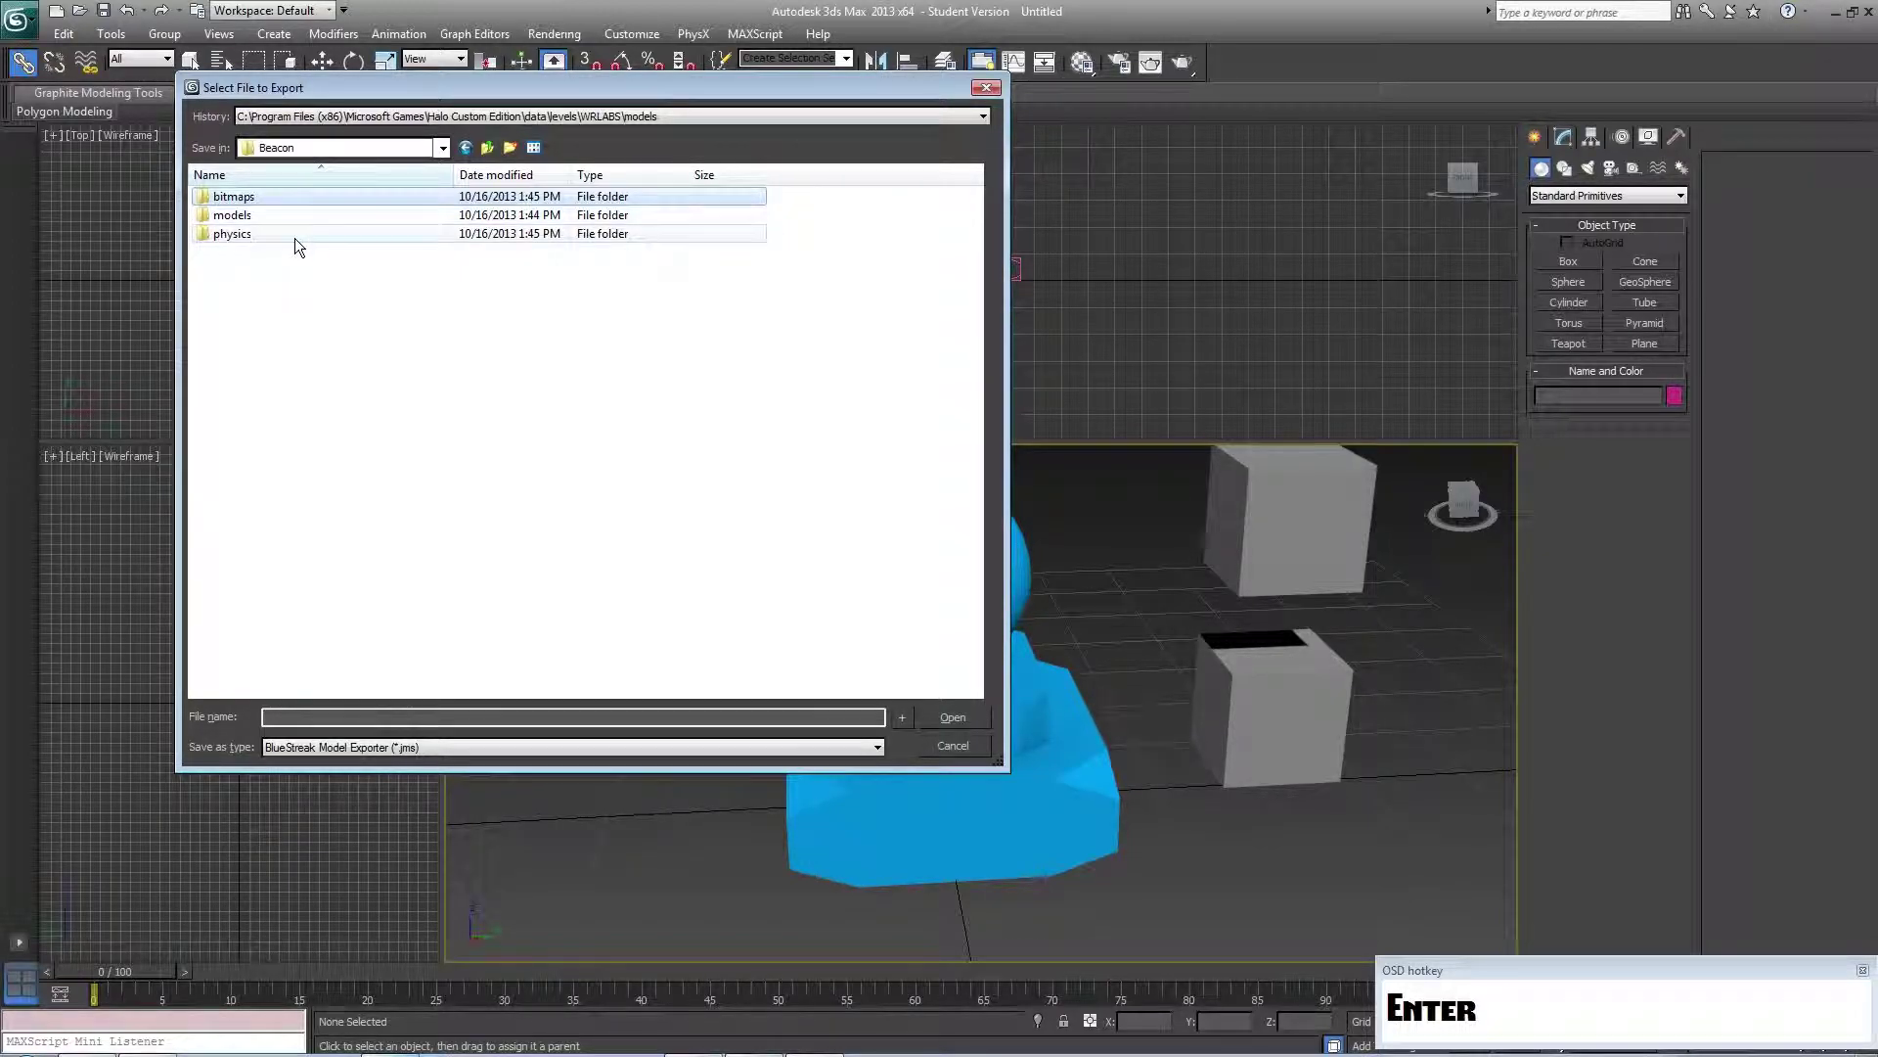
Save the JMS export as Beacon inside the scenery\Beacon\models folder
{"action": "double_click", "coordinate": [279, 215]}
{"action": "left_click", "coordinate": [335, 719]}
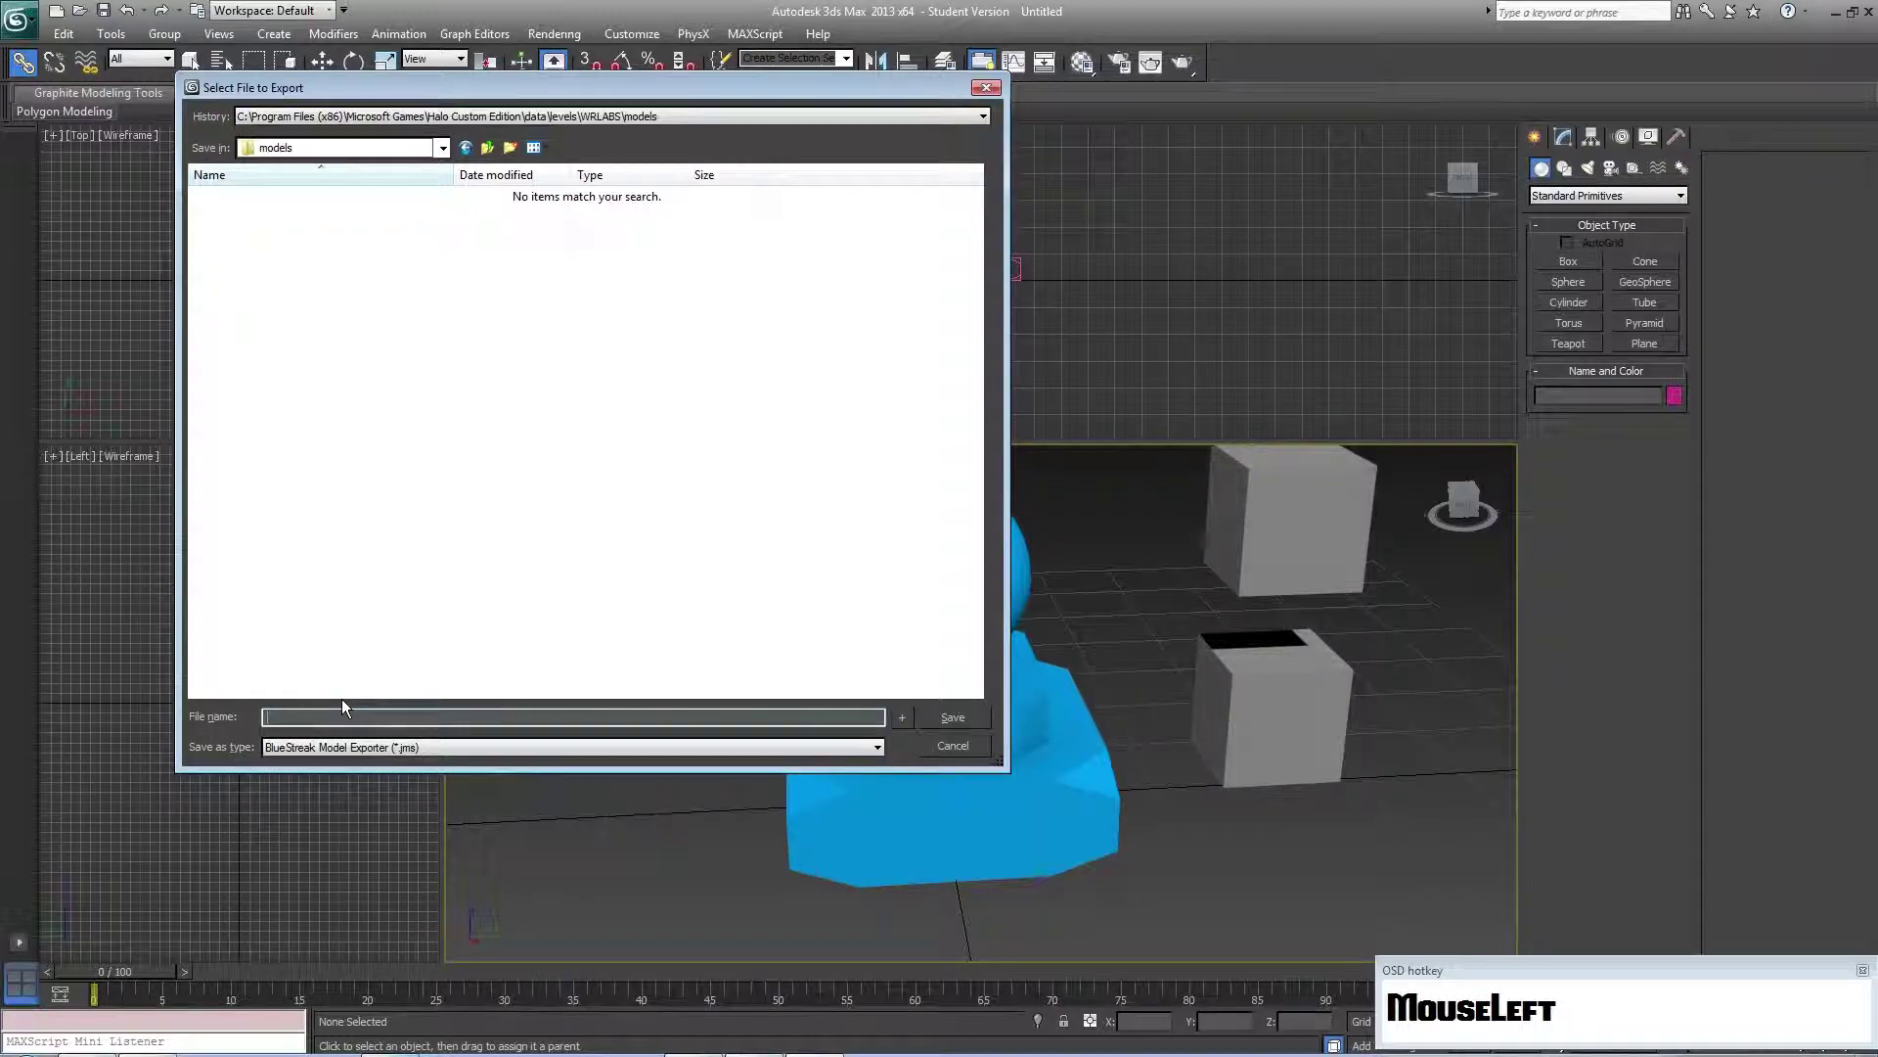
{"action": "type", "text": "Beacon"}
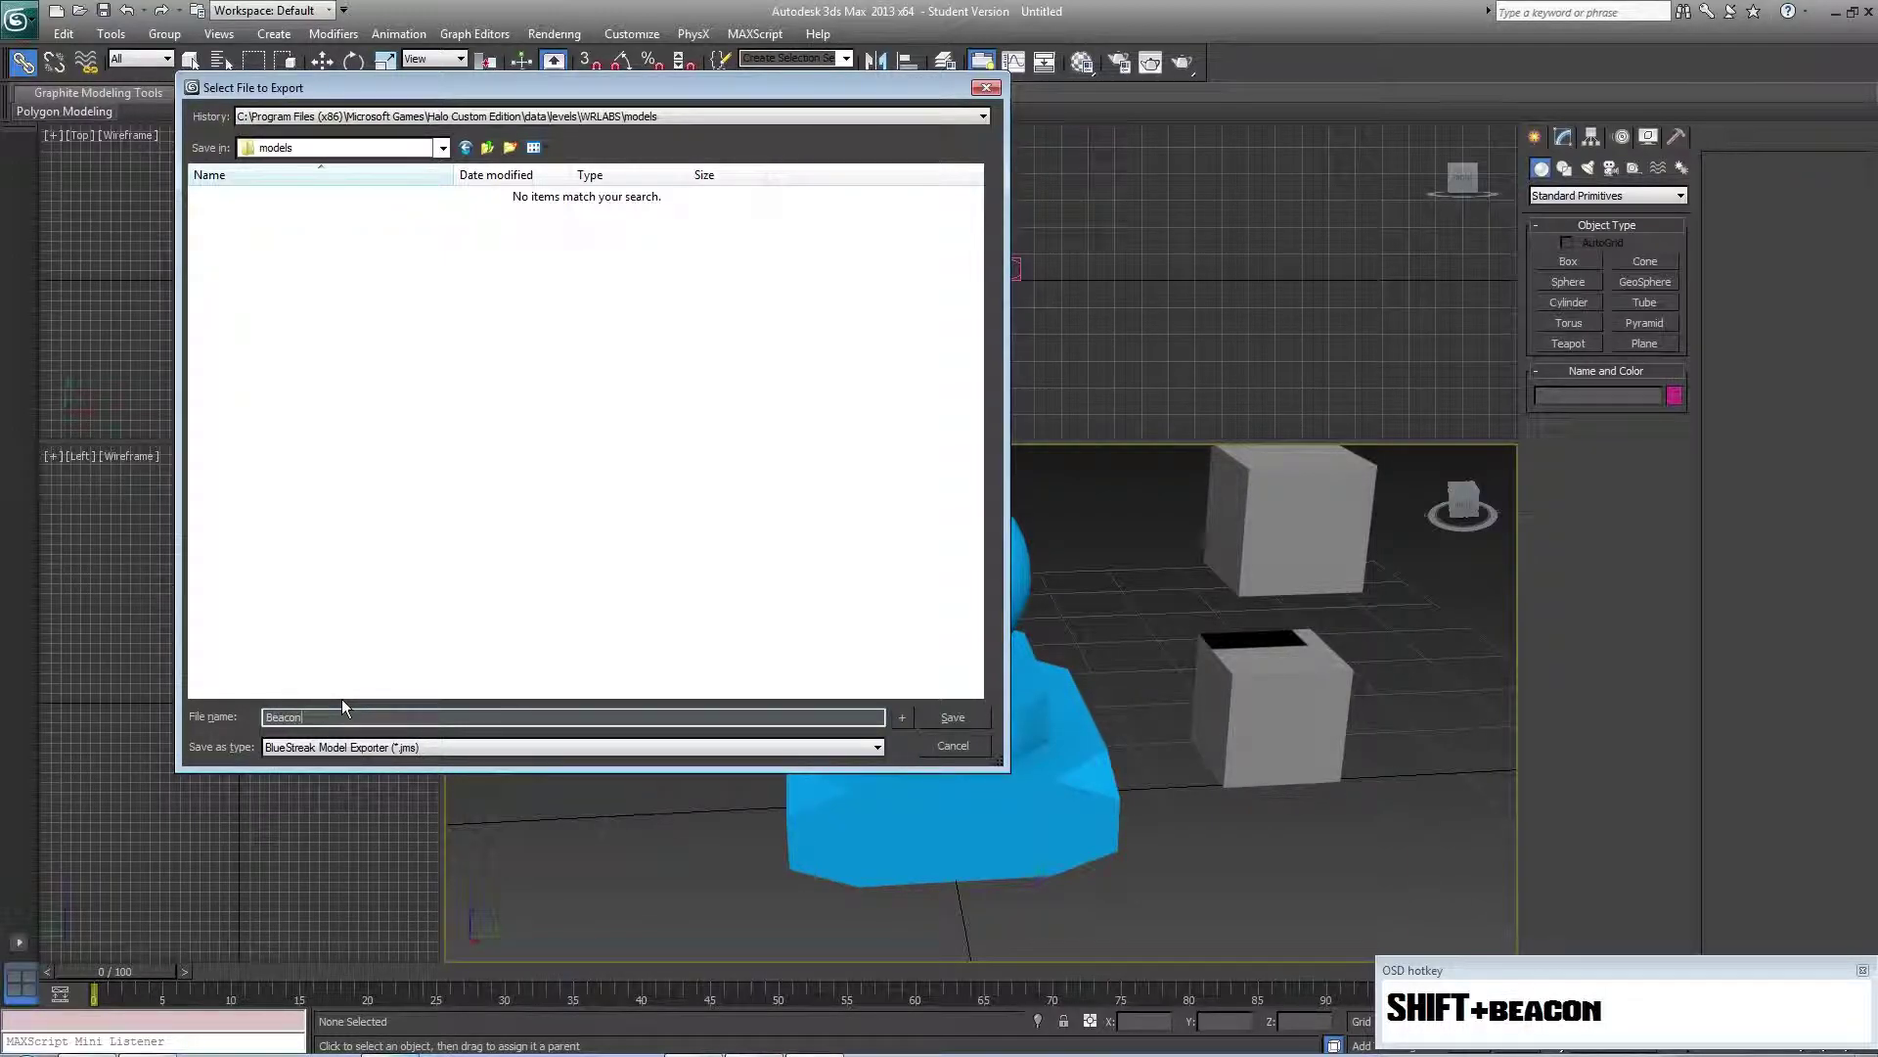
{"action": "key", "text": "Return"}
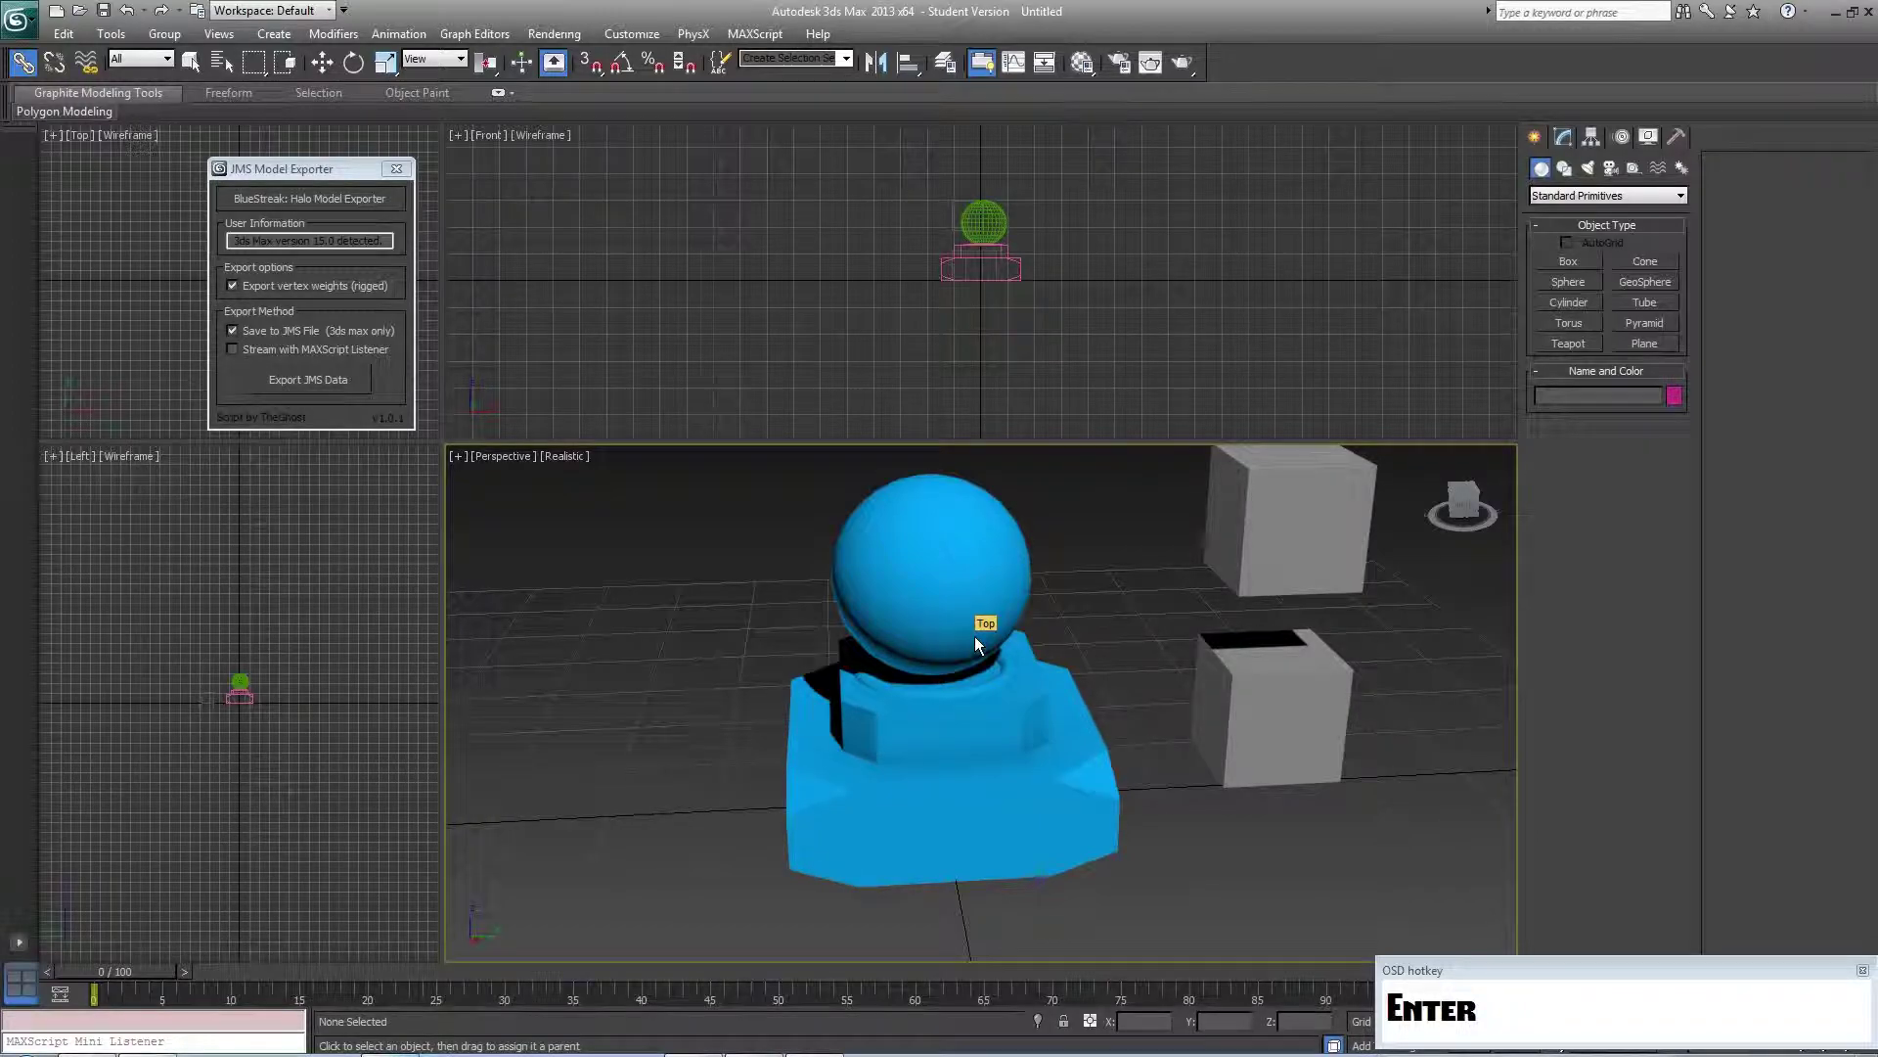
{"action": "middle_click_drag", "start_coordinate": [974, 635], "coordinate": [1024, 754]}
{"action": "scroll", "coordinate": [971, 617], "scroll_direction": "up", "scroll_amount": 3}
{"action": "middle_click_drag", "start_coordinate": [1009, 583], "coordinate": [957, 606]}
{"action": "scroll", "coordinate": [1028, 617], "scroll_direction": "down", "scroll_amount": 3}
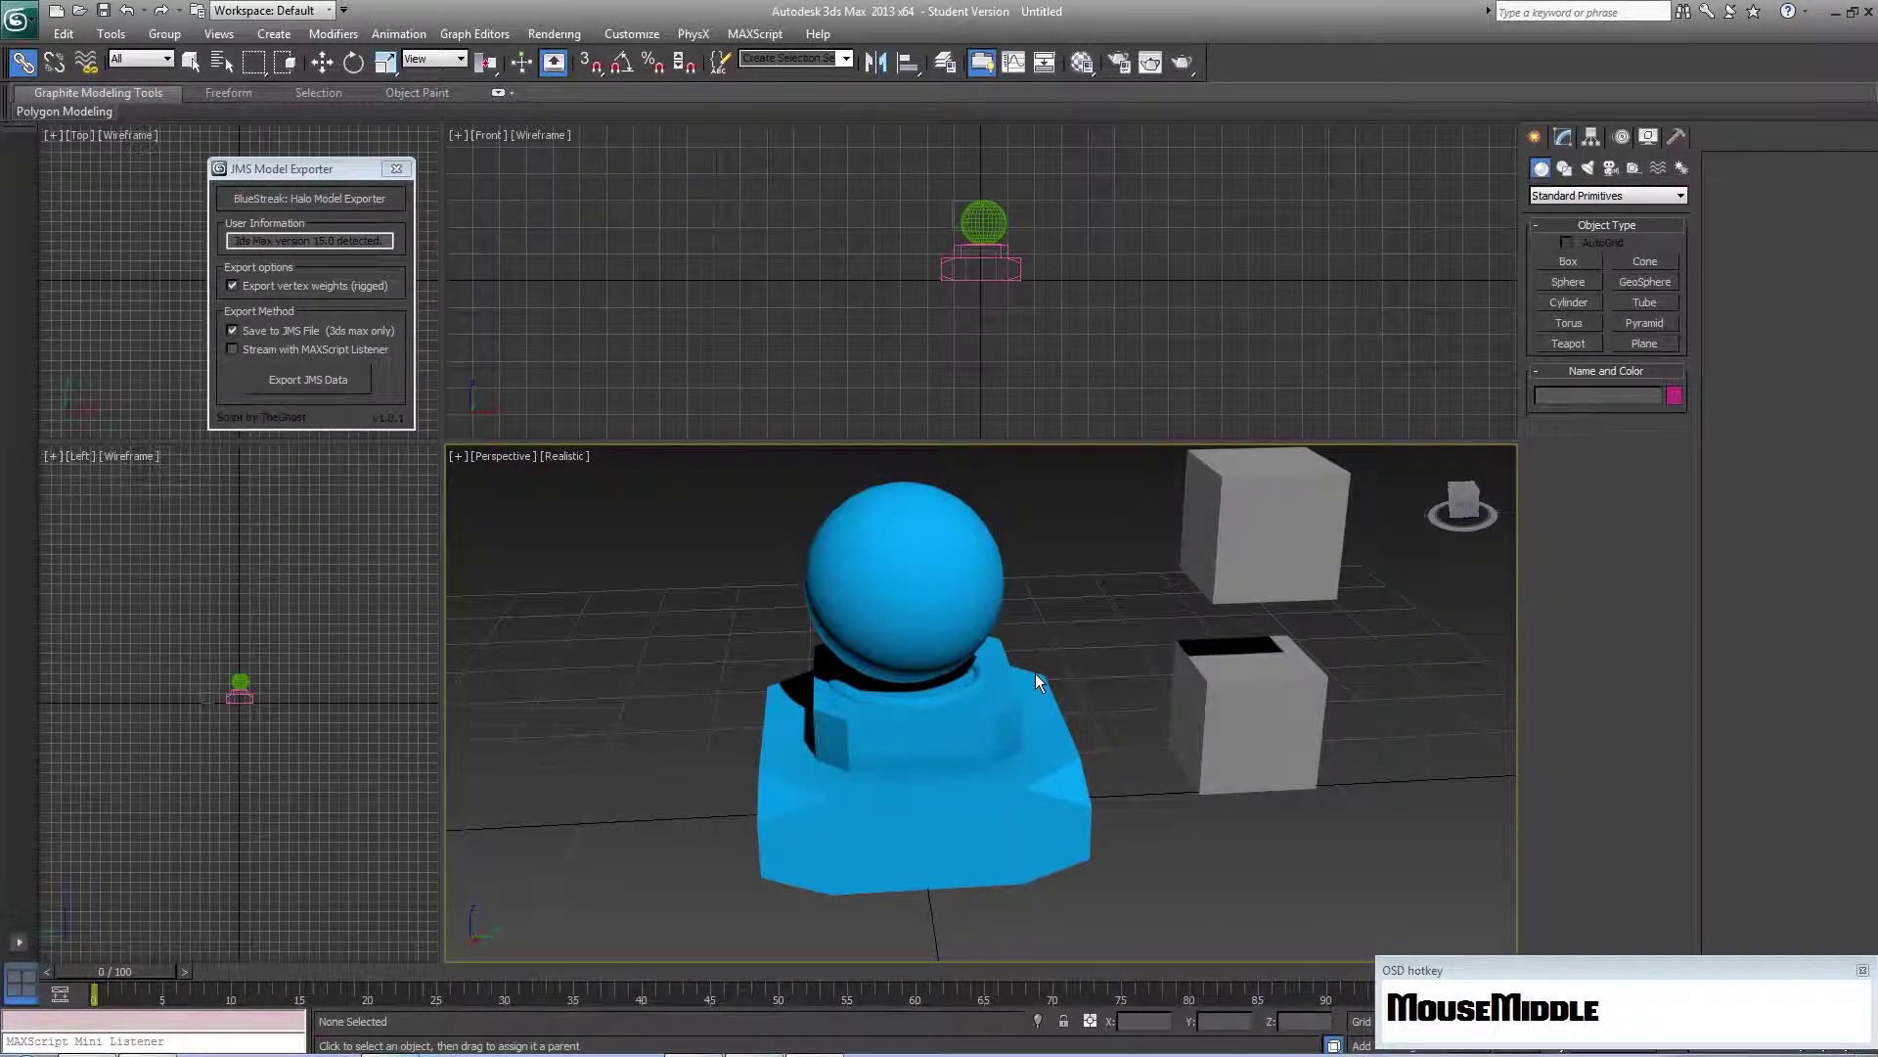
Save the scene as BeaconLook.max
{"action": "left_click", "coordinate": [19, 21]}
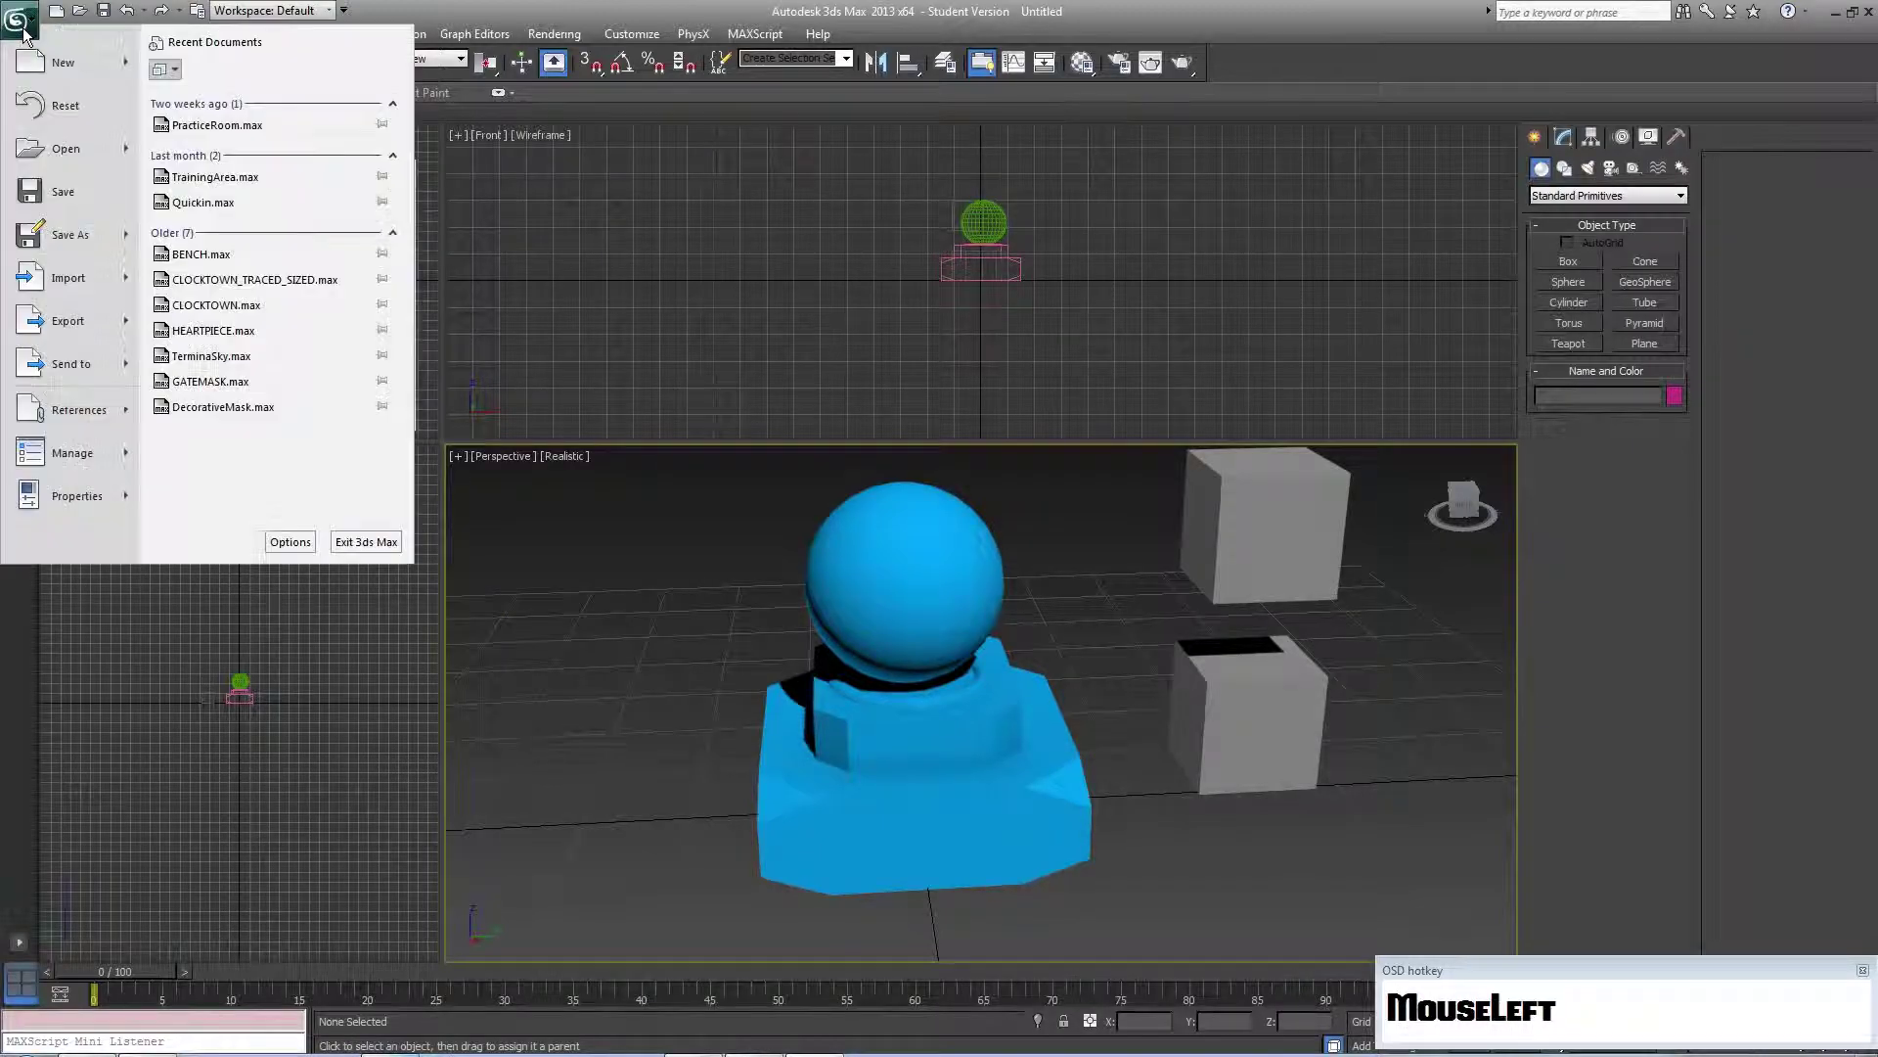
{"action": "left_click", "coordinate": [74, 202]}
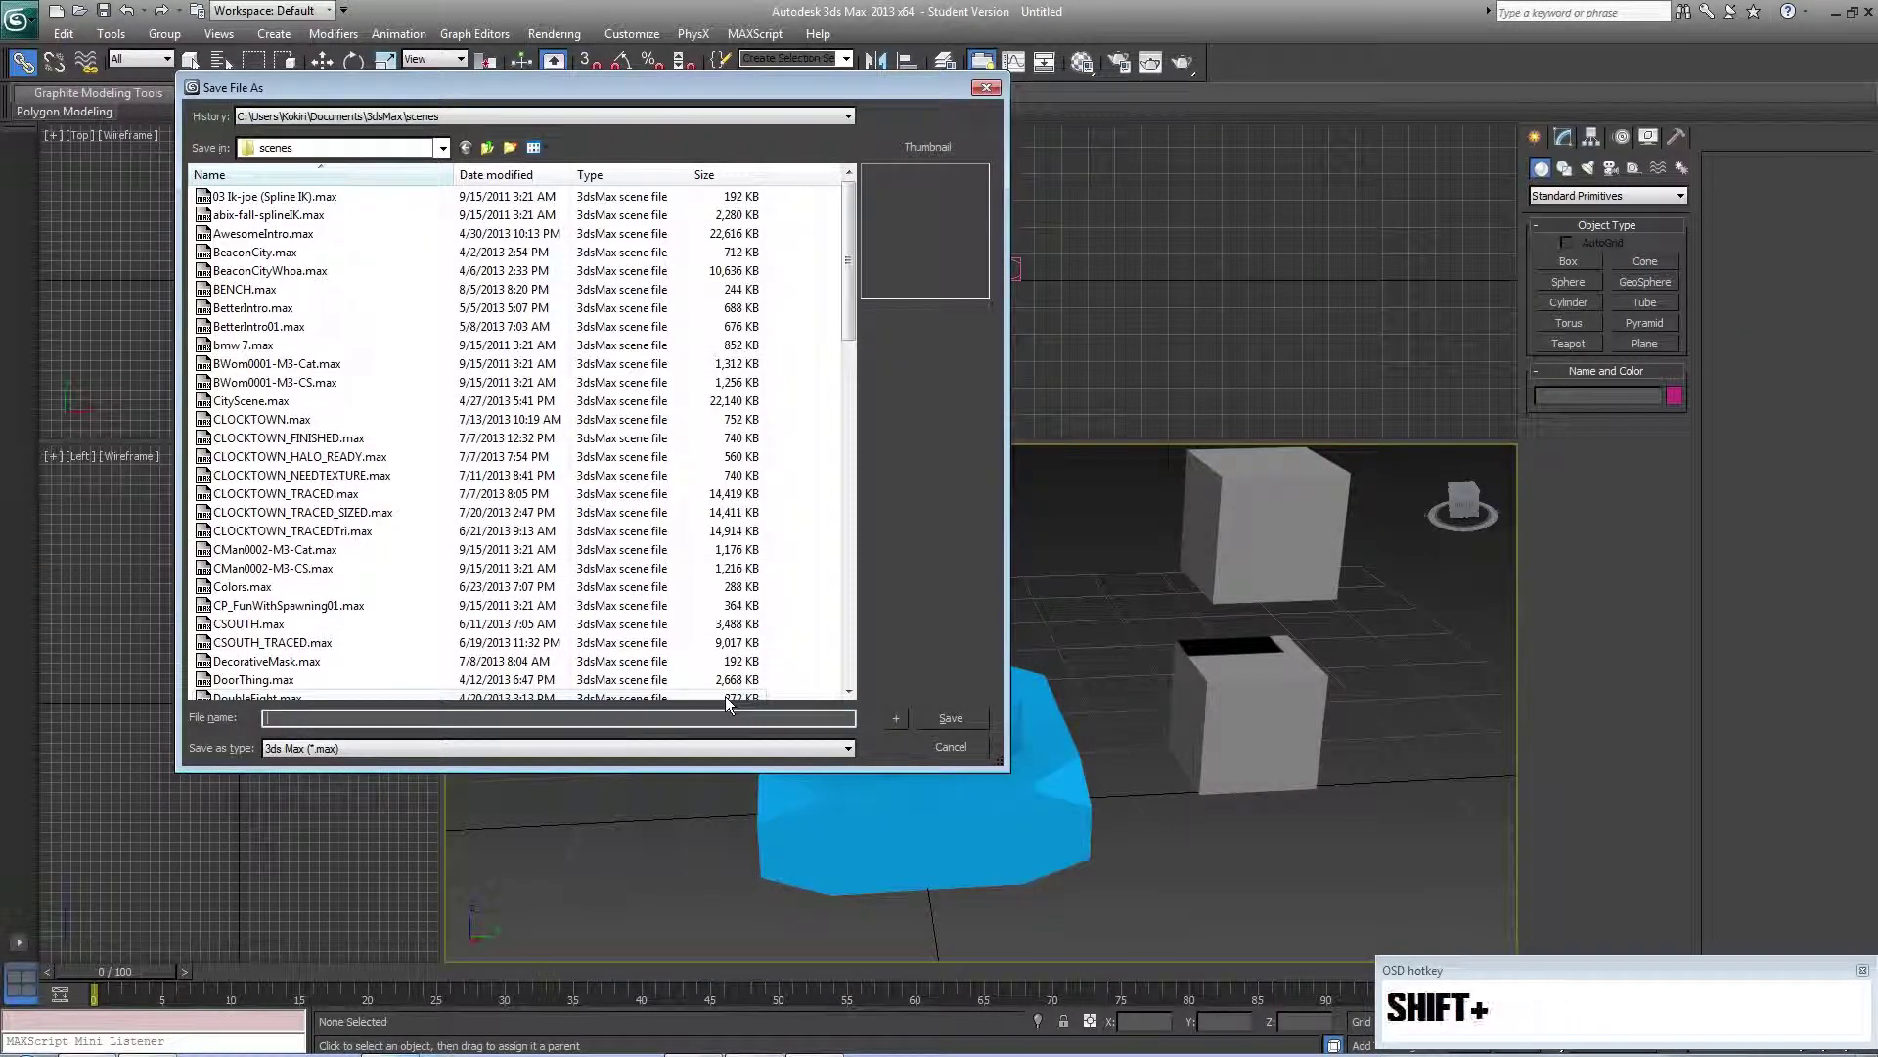
{"action": "type", "text": "Beacon"}
{"action": "type", "text": "LD"}
{"action": "key", "text": "Return"}
Save a copy of the scene as BeaconFeel.max
{"action": "left_click", "coordinate": [17, 17]}
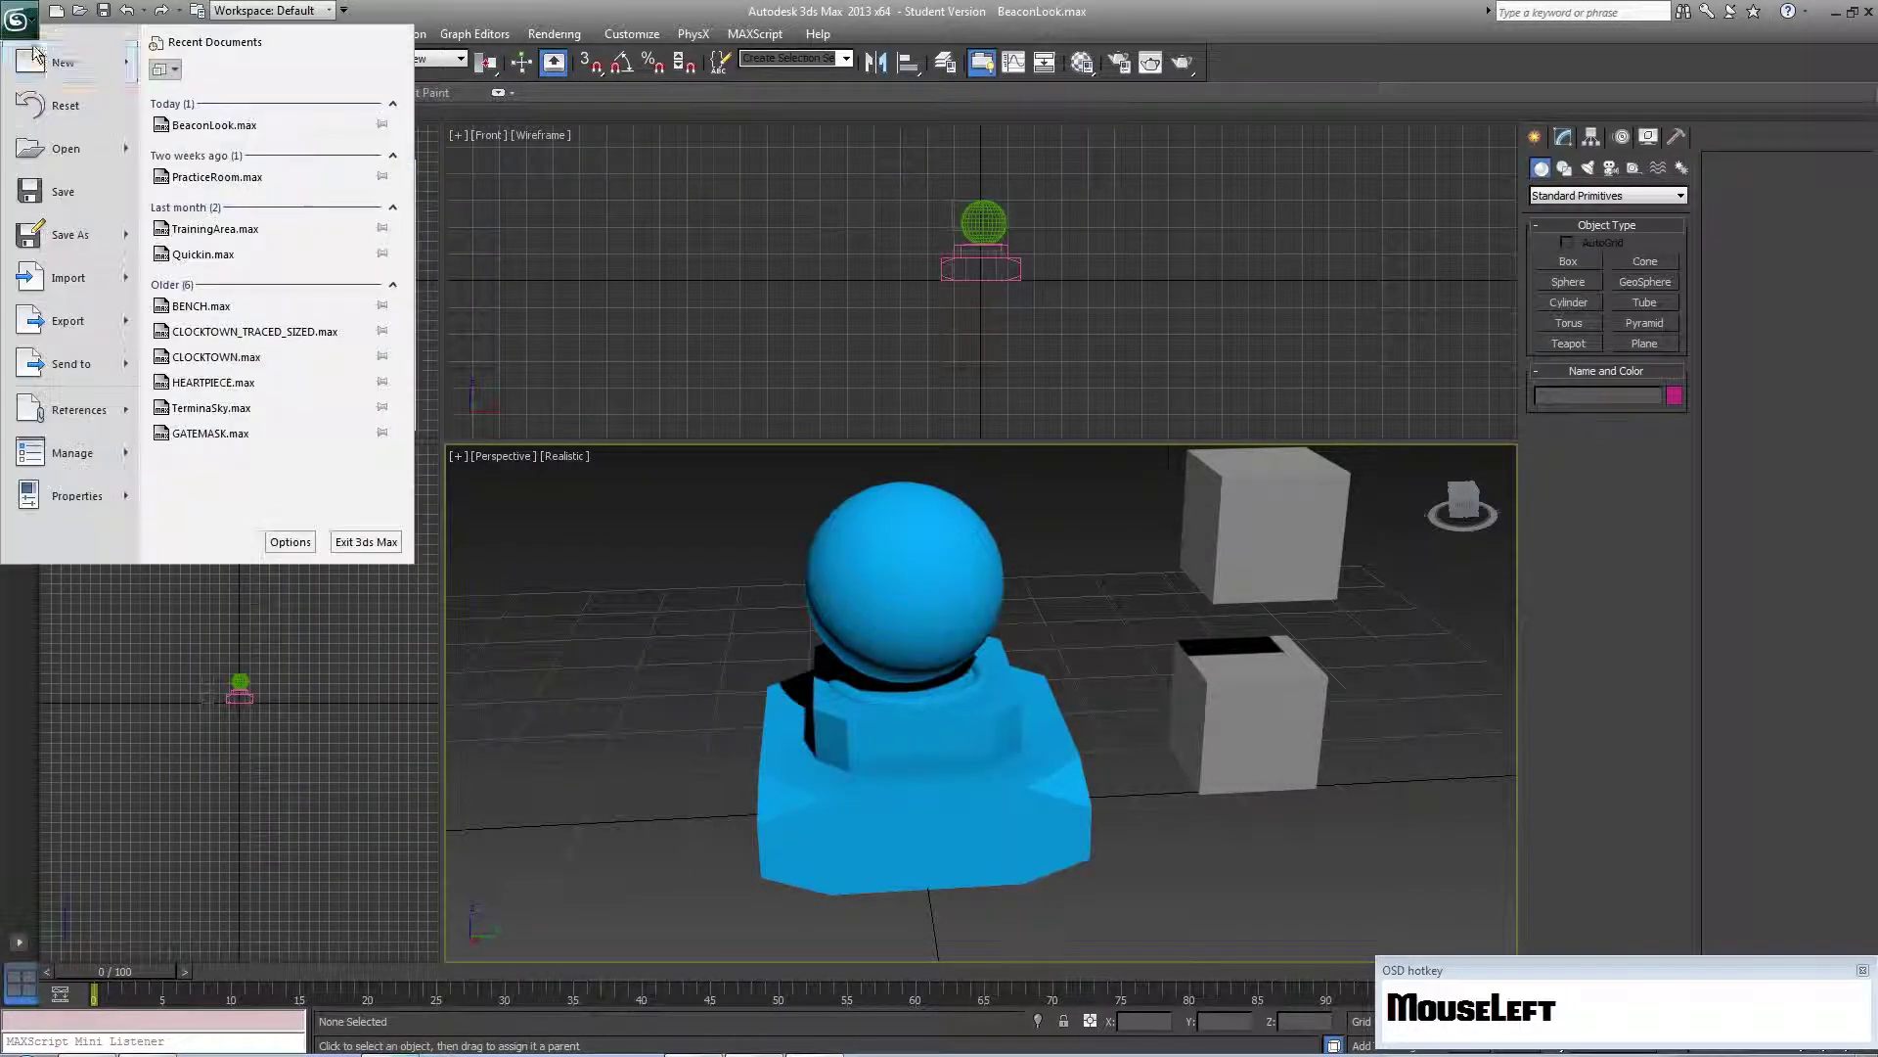
{"action": "left_click", "coordinate": [90, 233]}
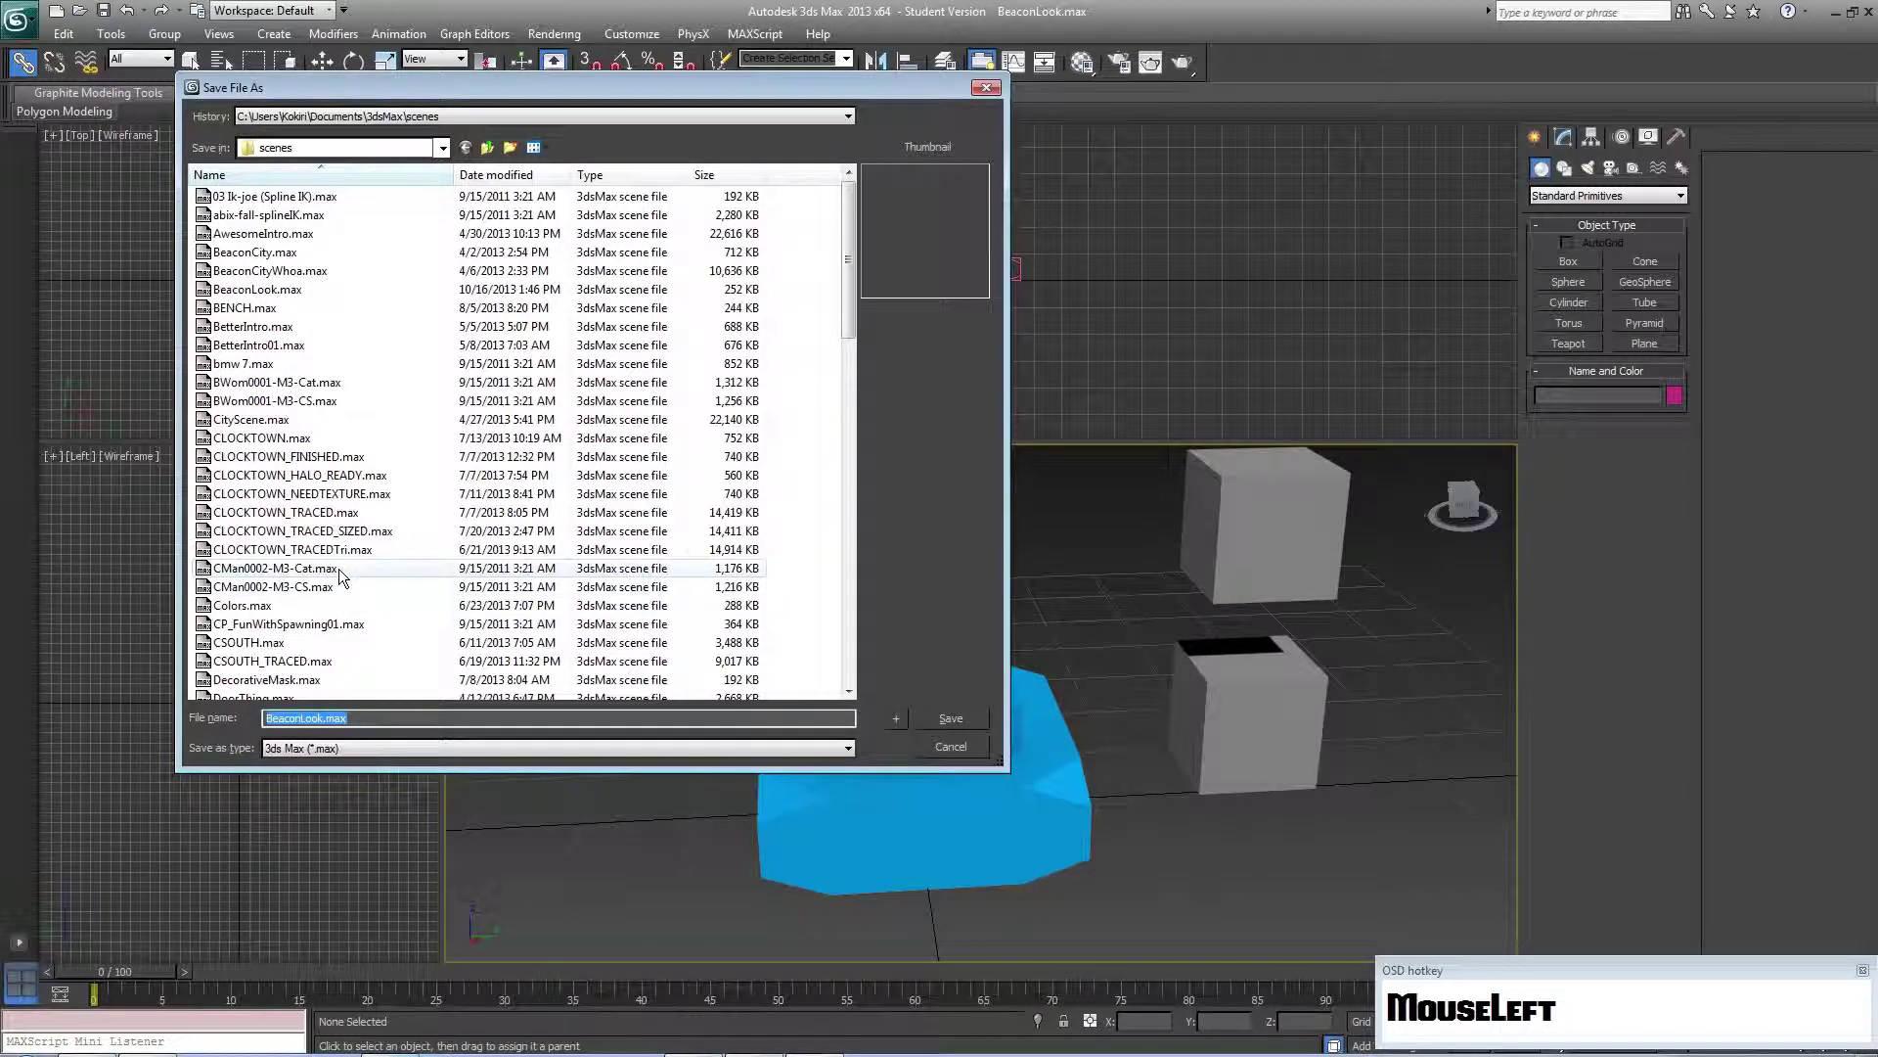
{"action": "key", "text": "Left"}
{"action": "key", "text": "Left"}
{"action": "key", "text": "Left"}
{"action": "key", "text": "Left"}
{"action": "key", "text": "BackSpace"}
{"action": "key", "text": "BackSpace"}
{"action": "key", "text": "BackSpace"}
{"action": "key", "text": "BackSpace"}
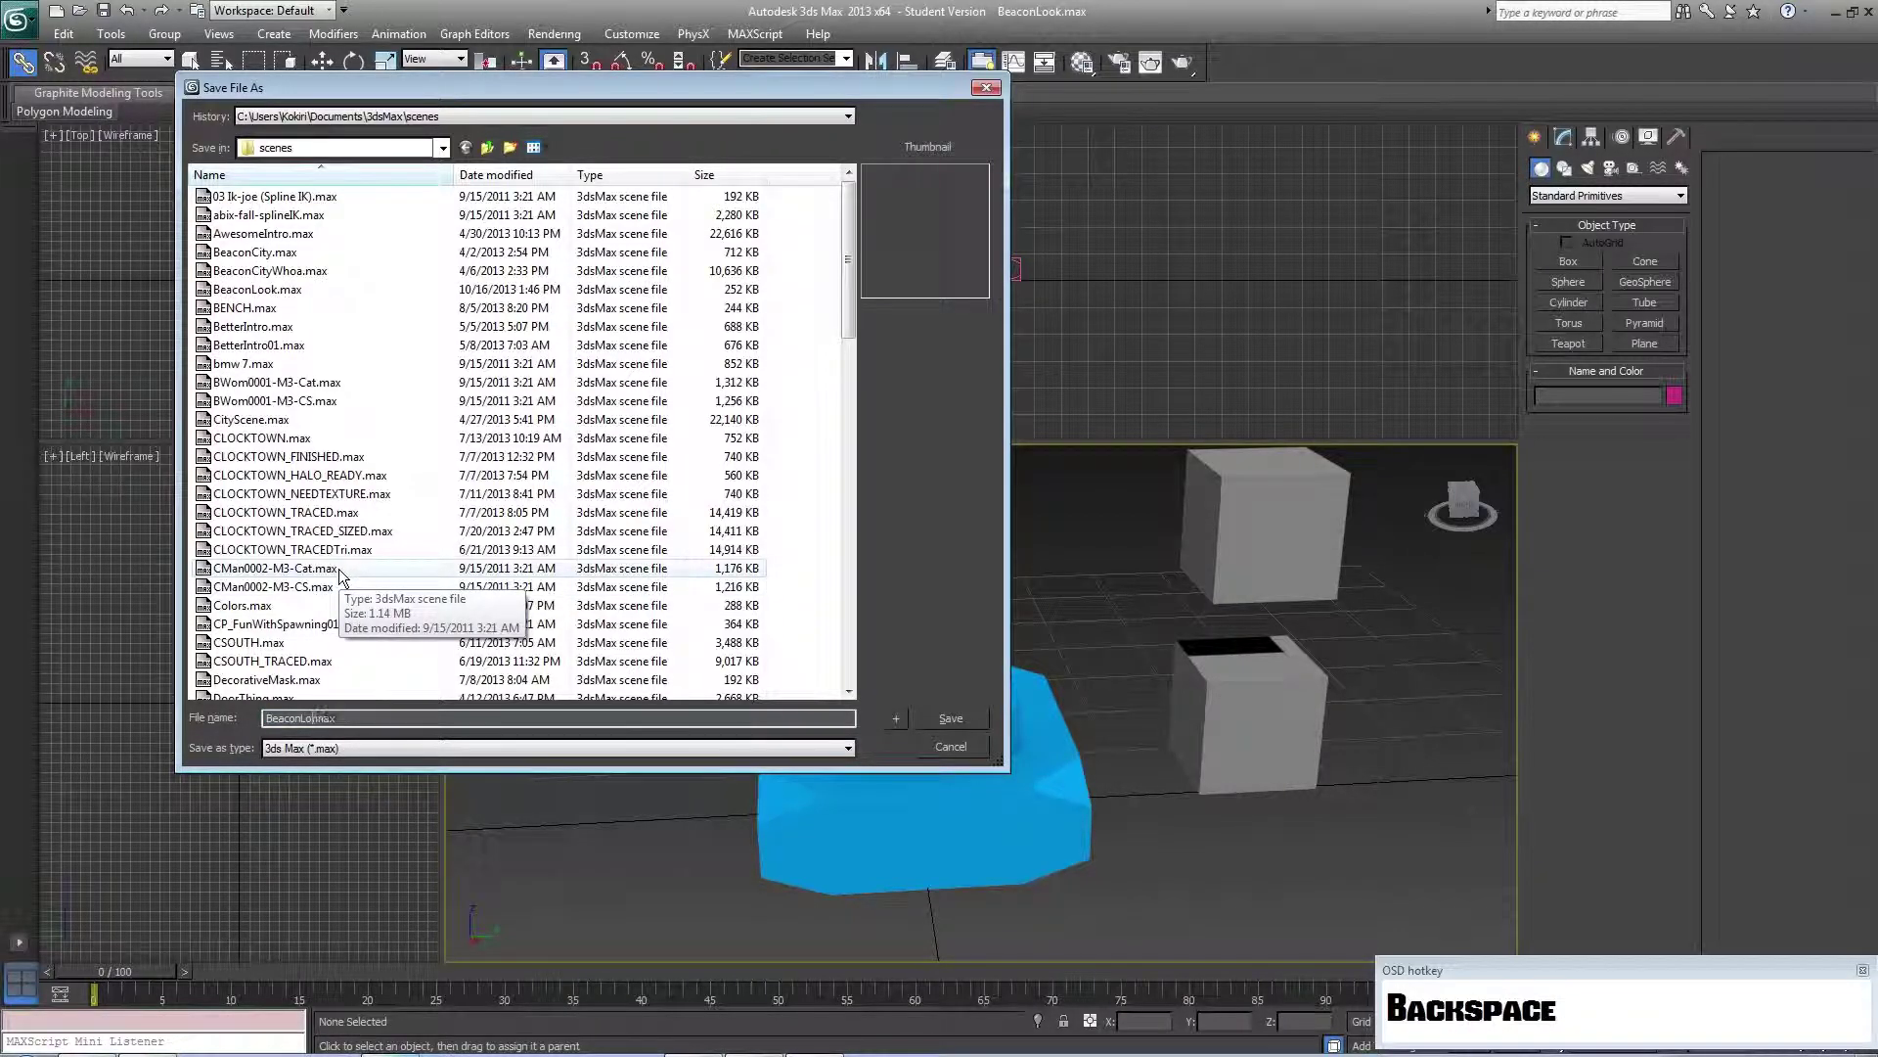
{"action": "type", "text": "Feel"}
{"action": "key", "text": "Return"}
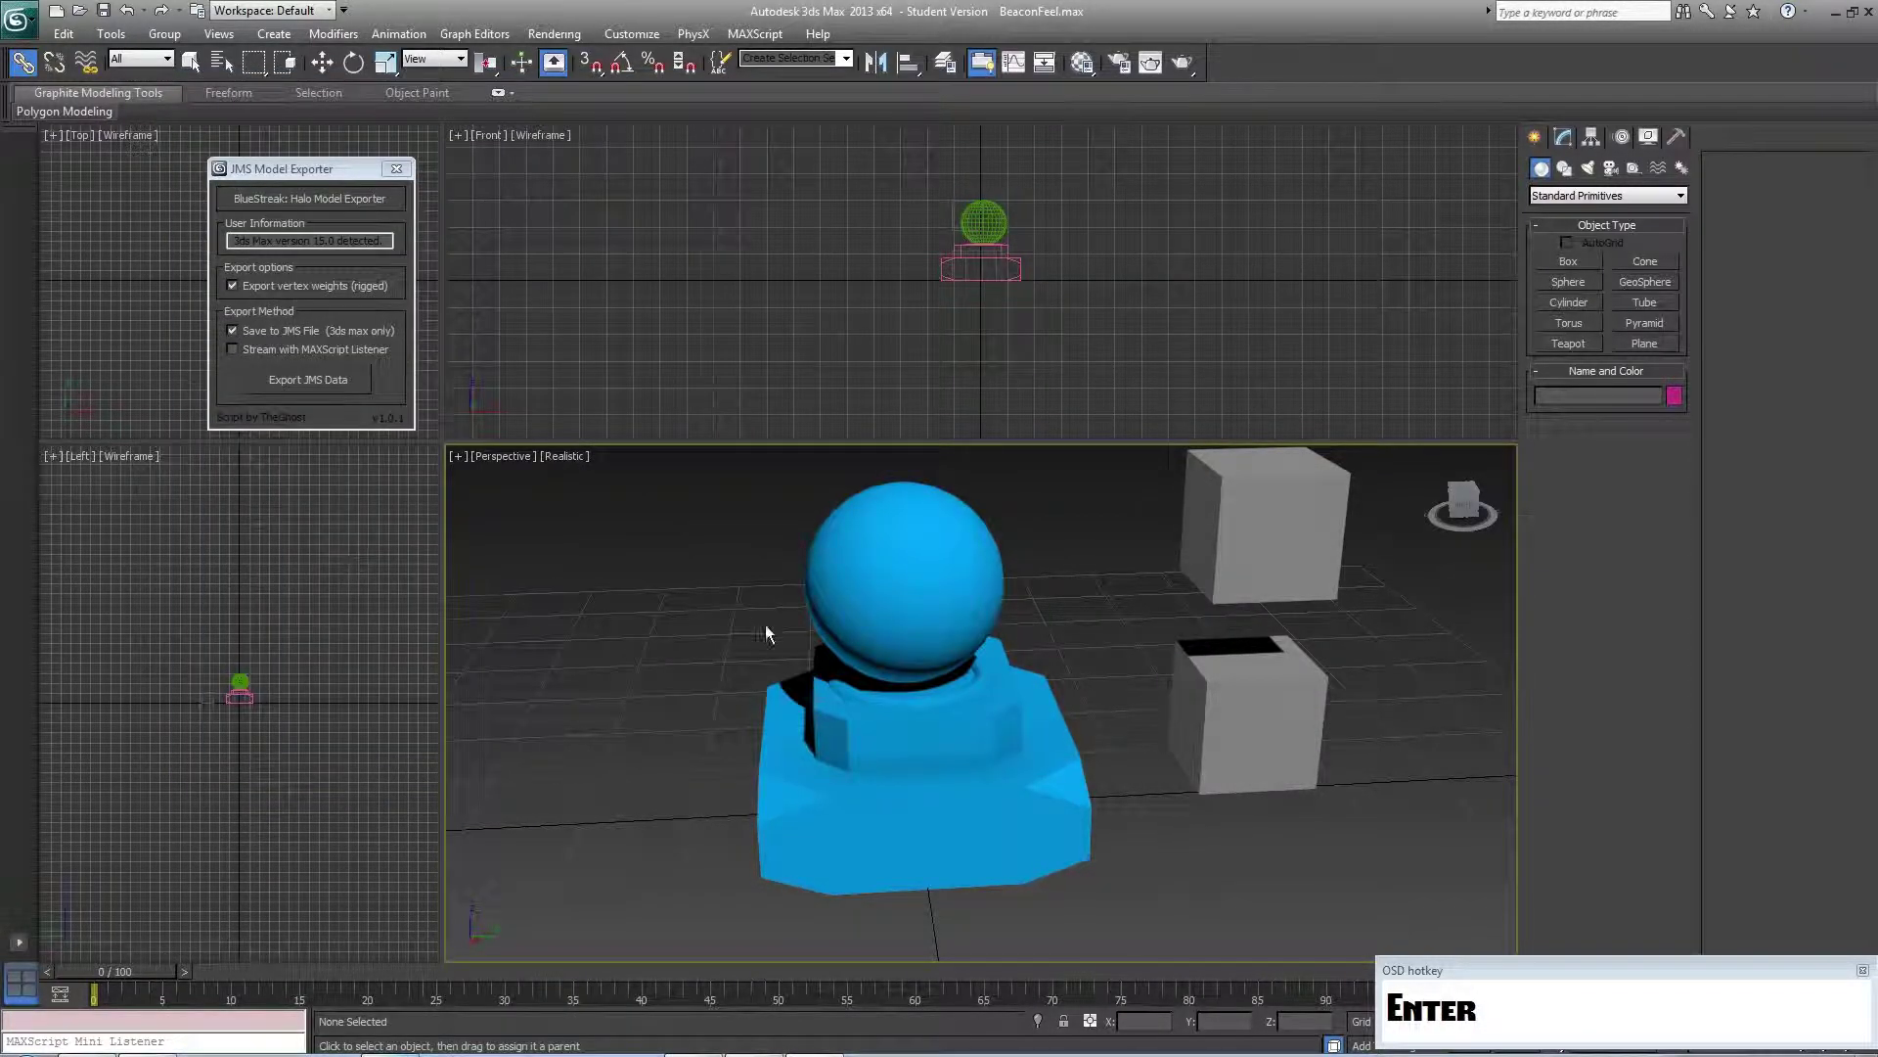
Add MultiRes to the Top sphere and reduce it to 3.942 percent: 19 vertices, 34 faces
{"action": "left_click", "coordinate": [889, 548]}
{"action": "middle_click_drag", "start_coordinate": [1060, 596], "coordinate": [1017, 637]}
{"action": "scroll", "coordinate": [1021, 578], "scroll_direction": "up", "scroll_amount": 3}
{"action": "scroll", "coordinate": [1019, 675], "scroll_direction": "down", "scroll_amount": 5}
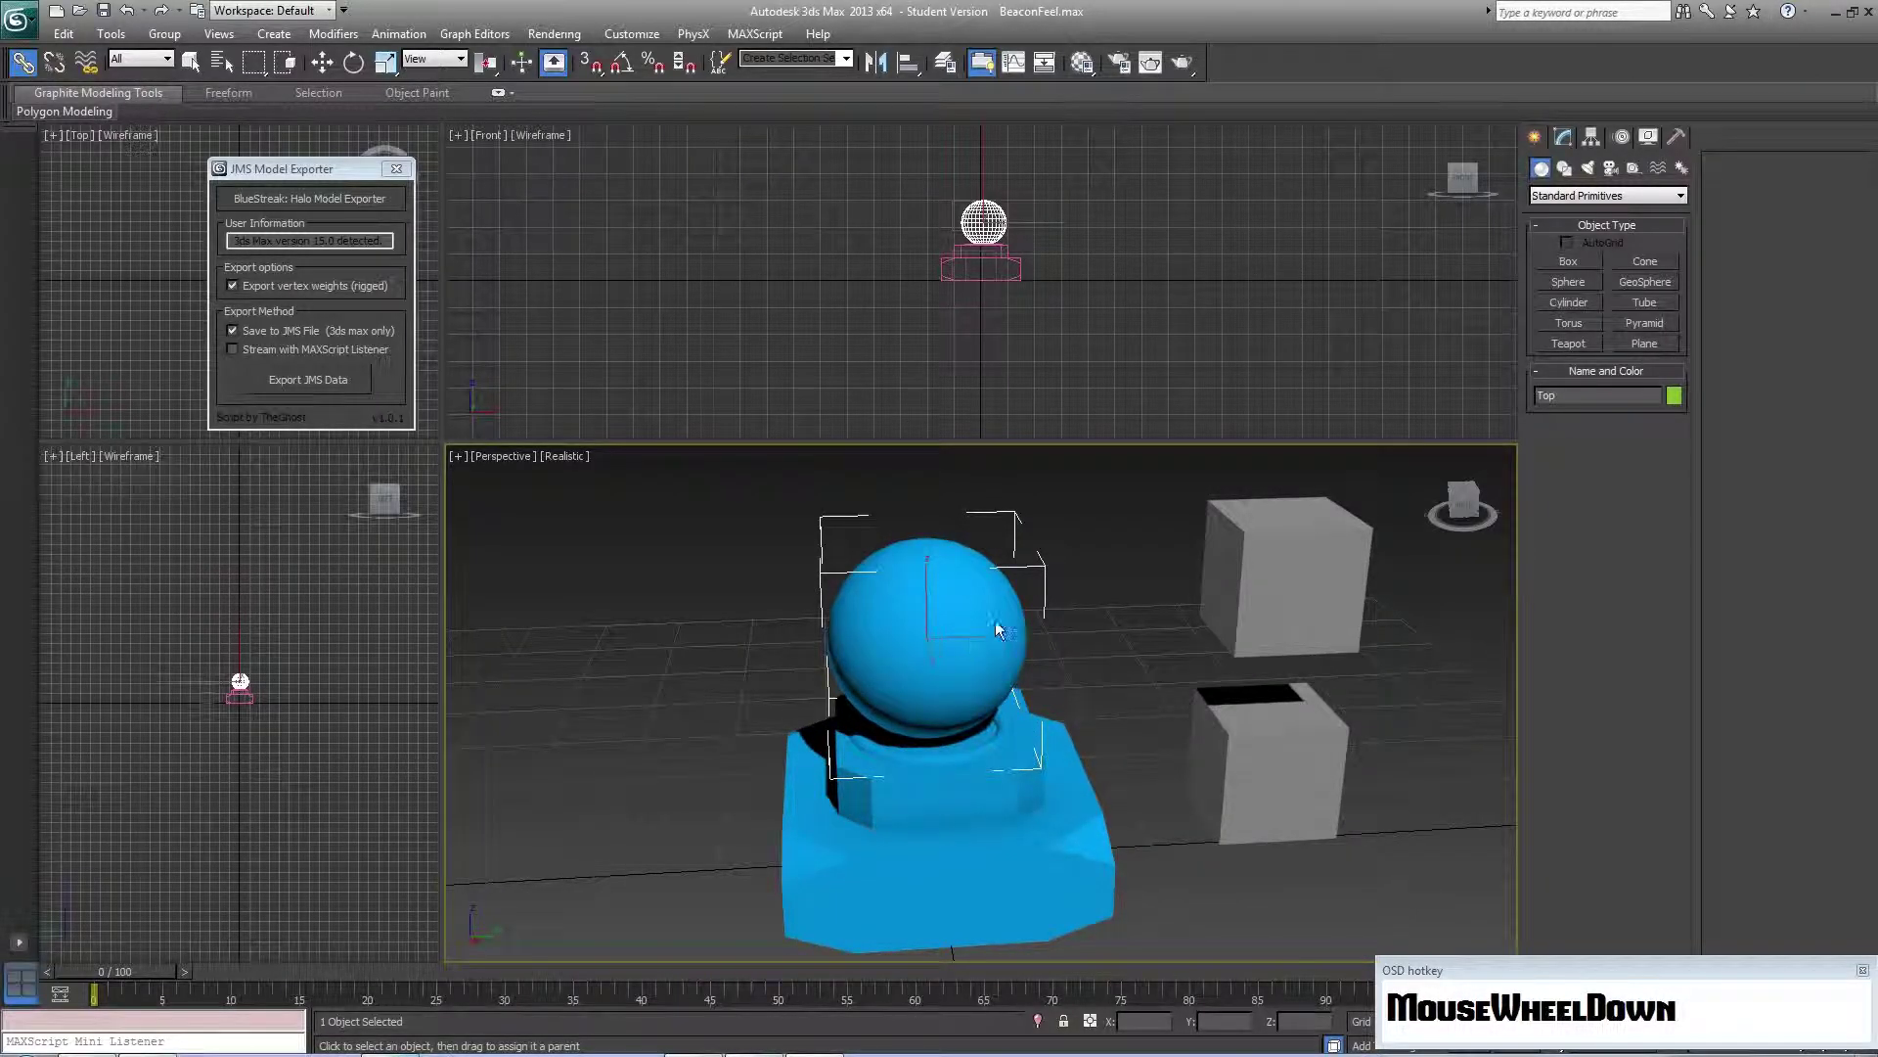
{"action": "left_click", "coordinate": [1564, 137]}
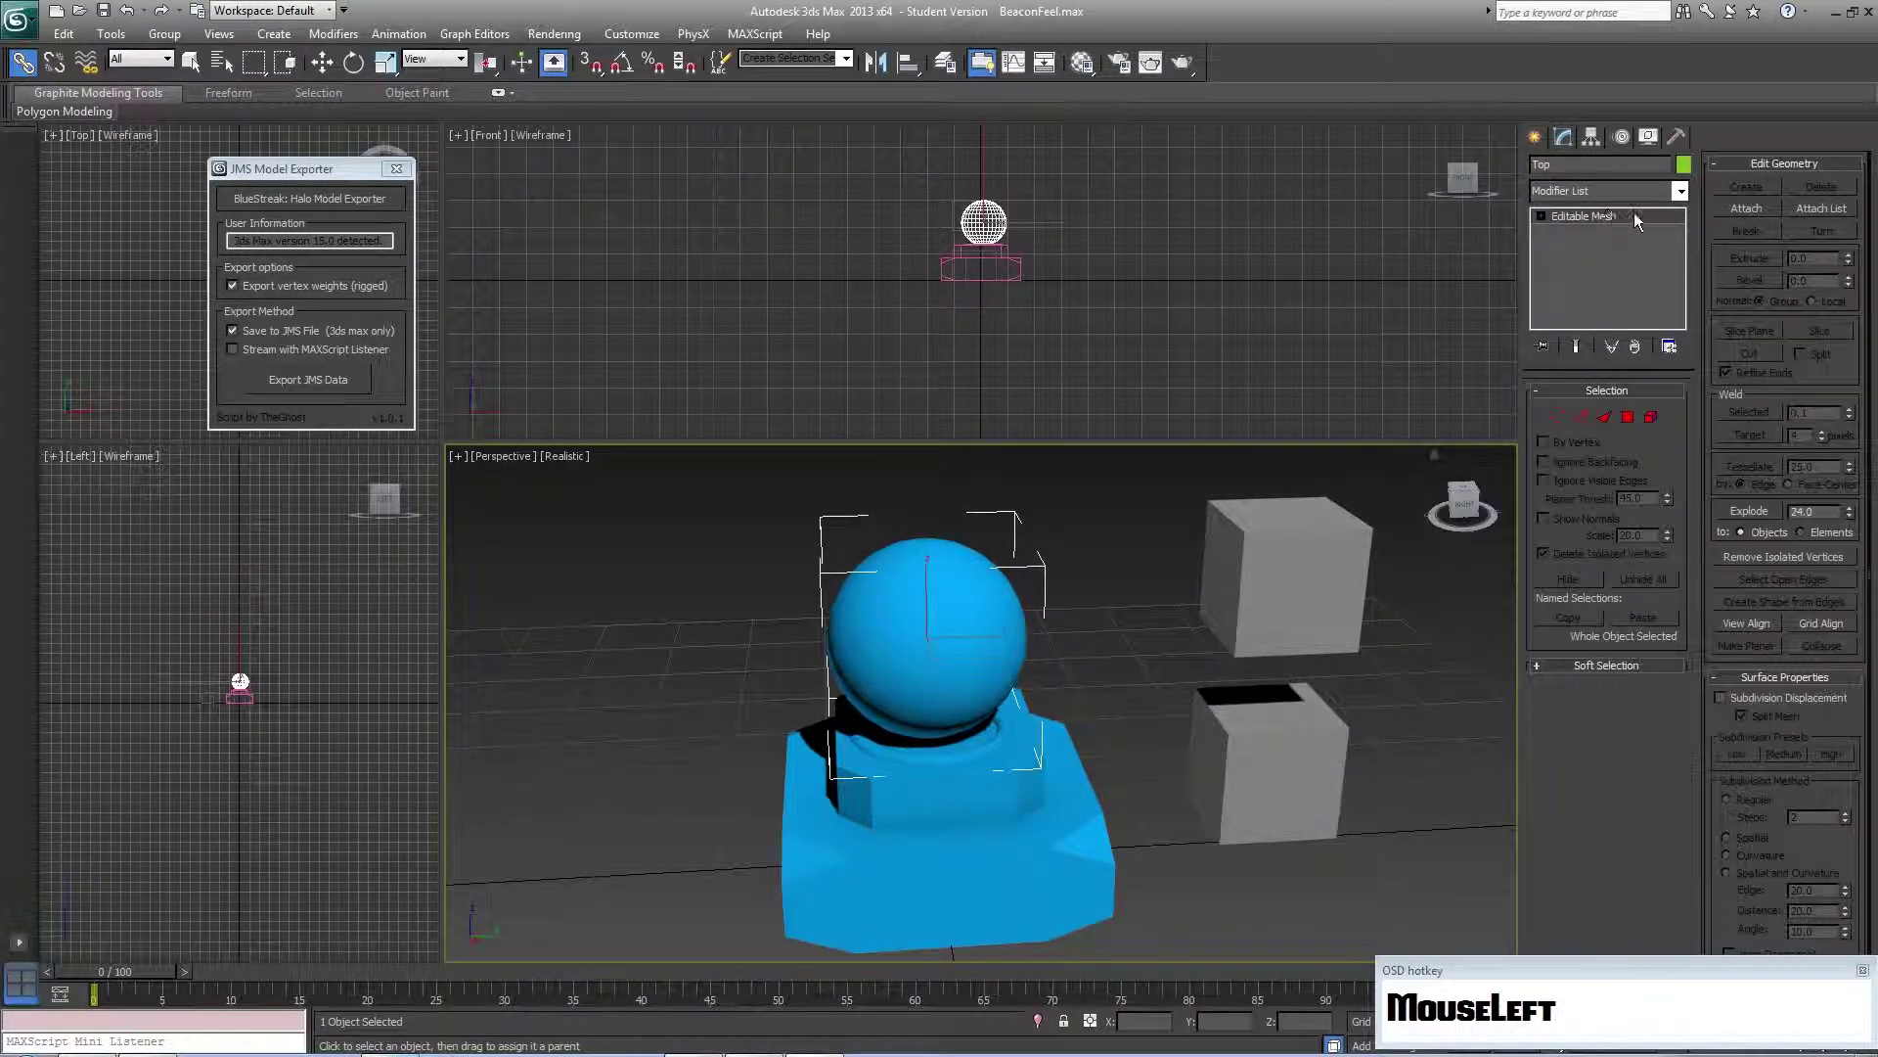
{"action": "left_click", "coordinate": [1679, 192]}
{"action": "left_click_drag", "start_coordinate": [1679, 255], "coordinate": [1628, 707]}
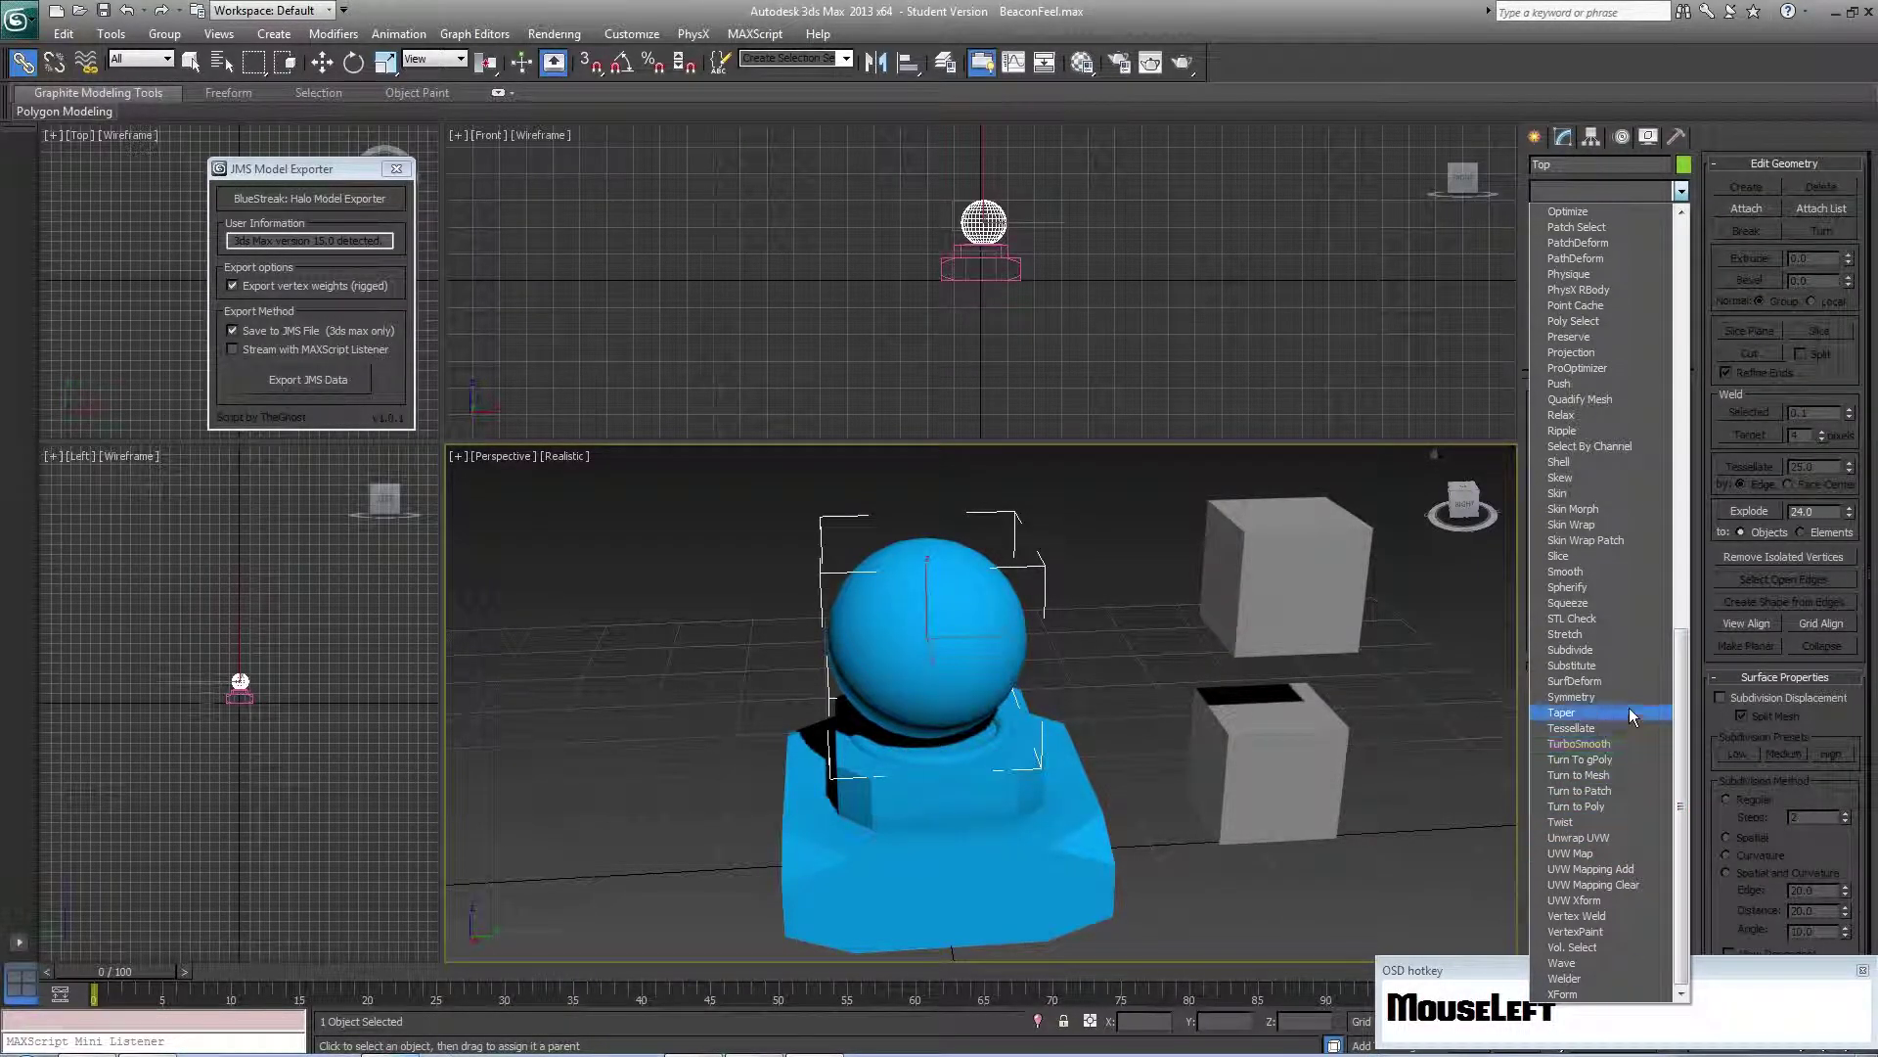
{"action": "scroll", "coordinate": [1581, 487], "scroll_direction": "up", "scroll_amount": 4}
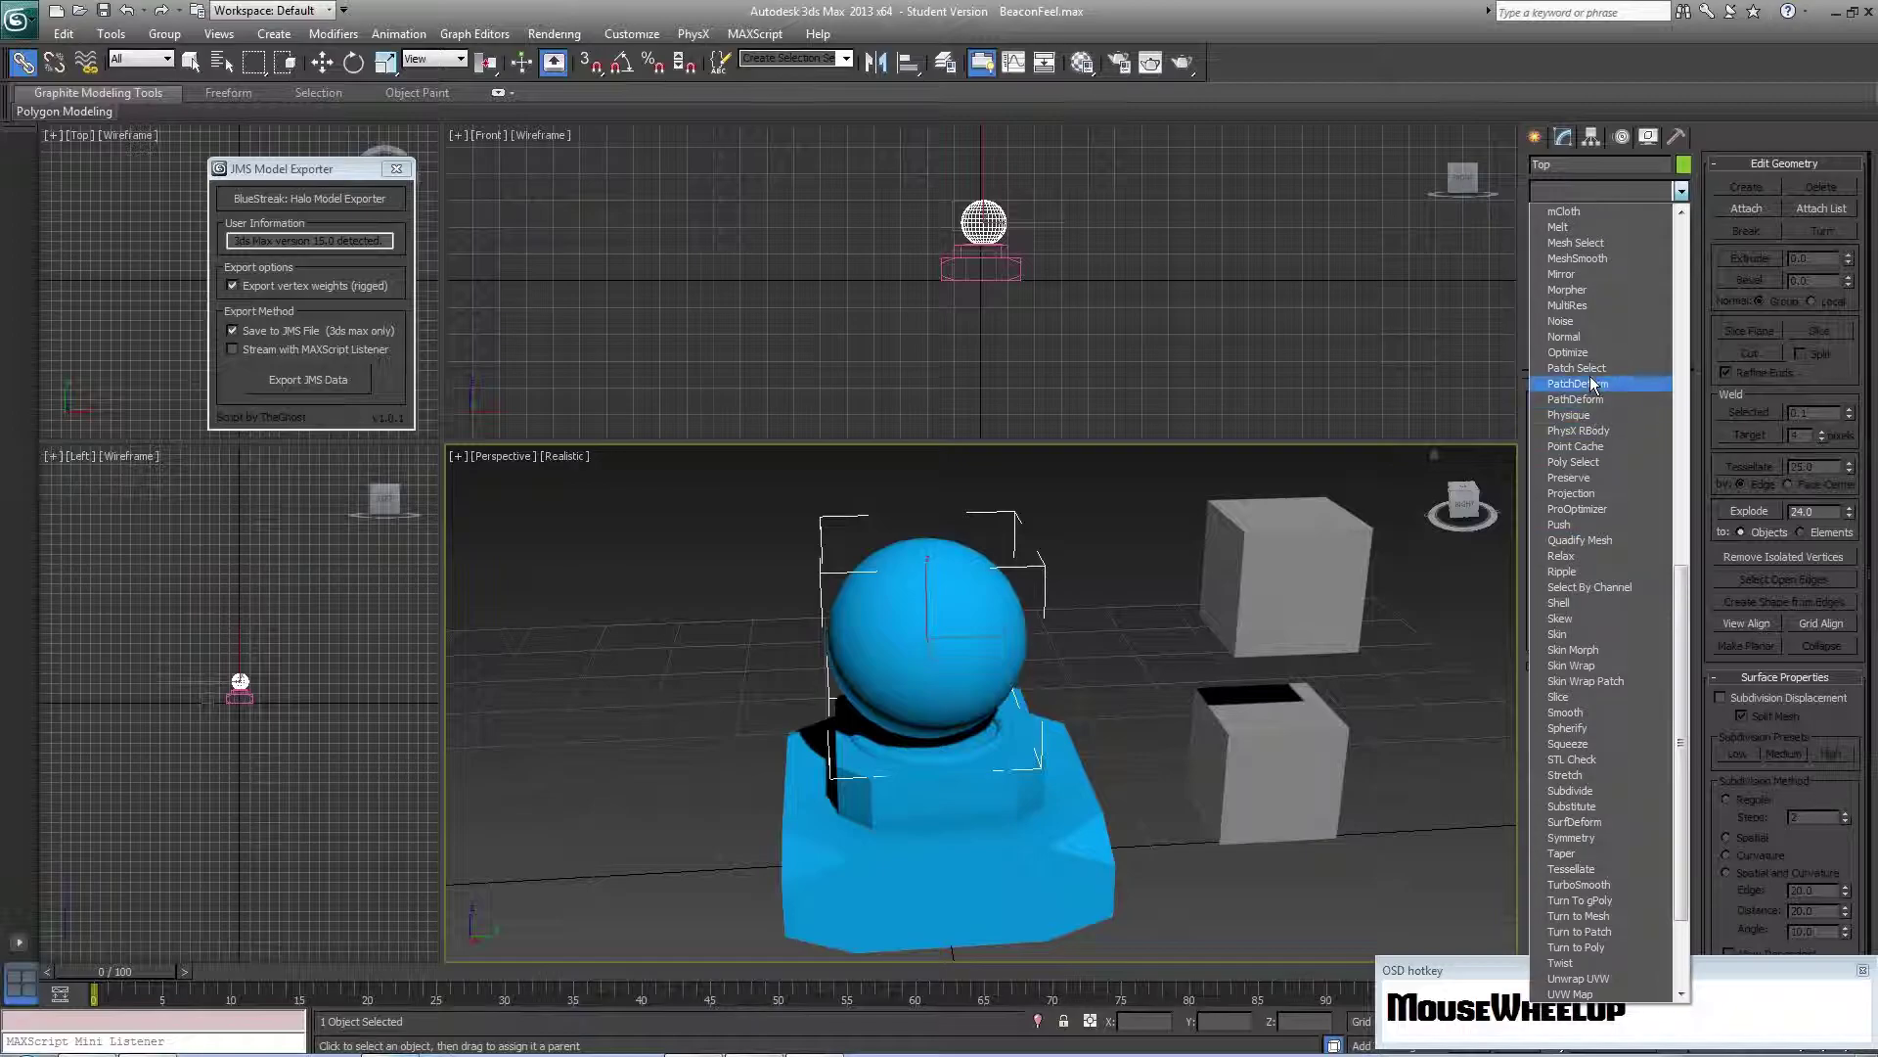
{"action": "left_click", "coordinate": [1592, 354]}
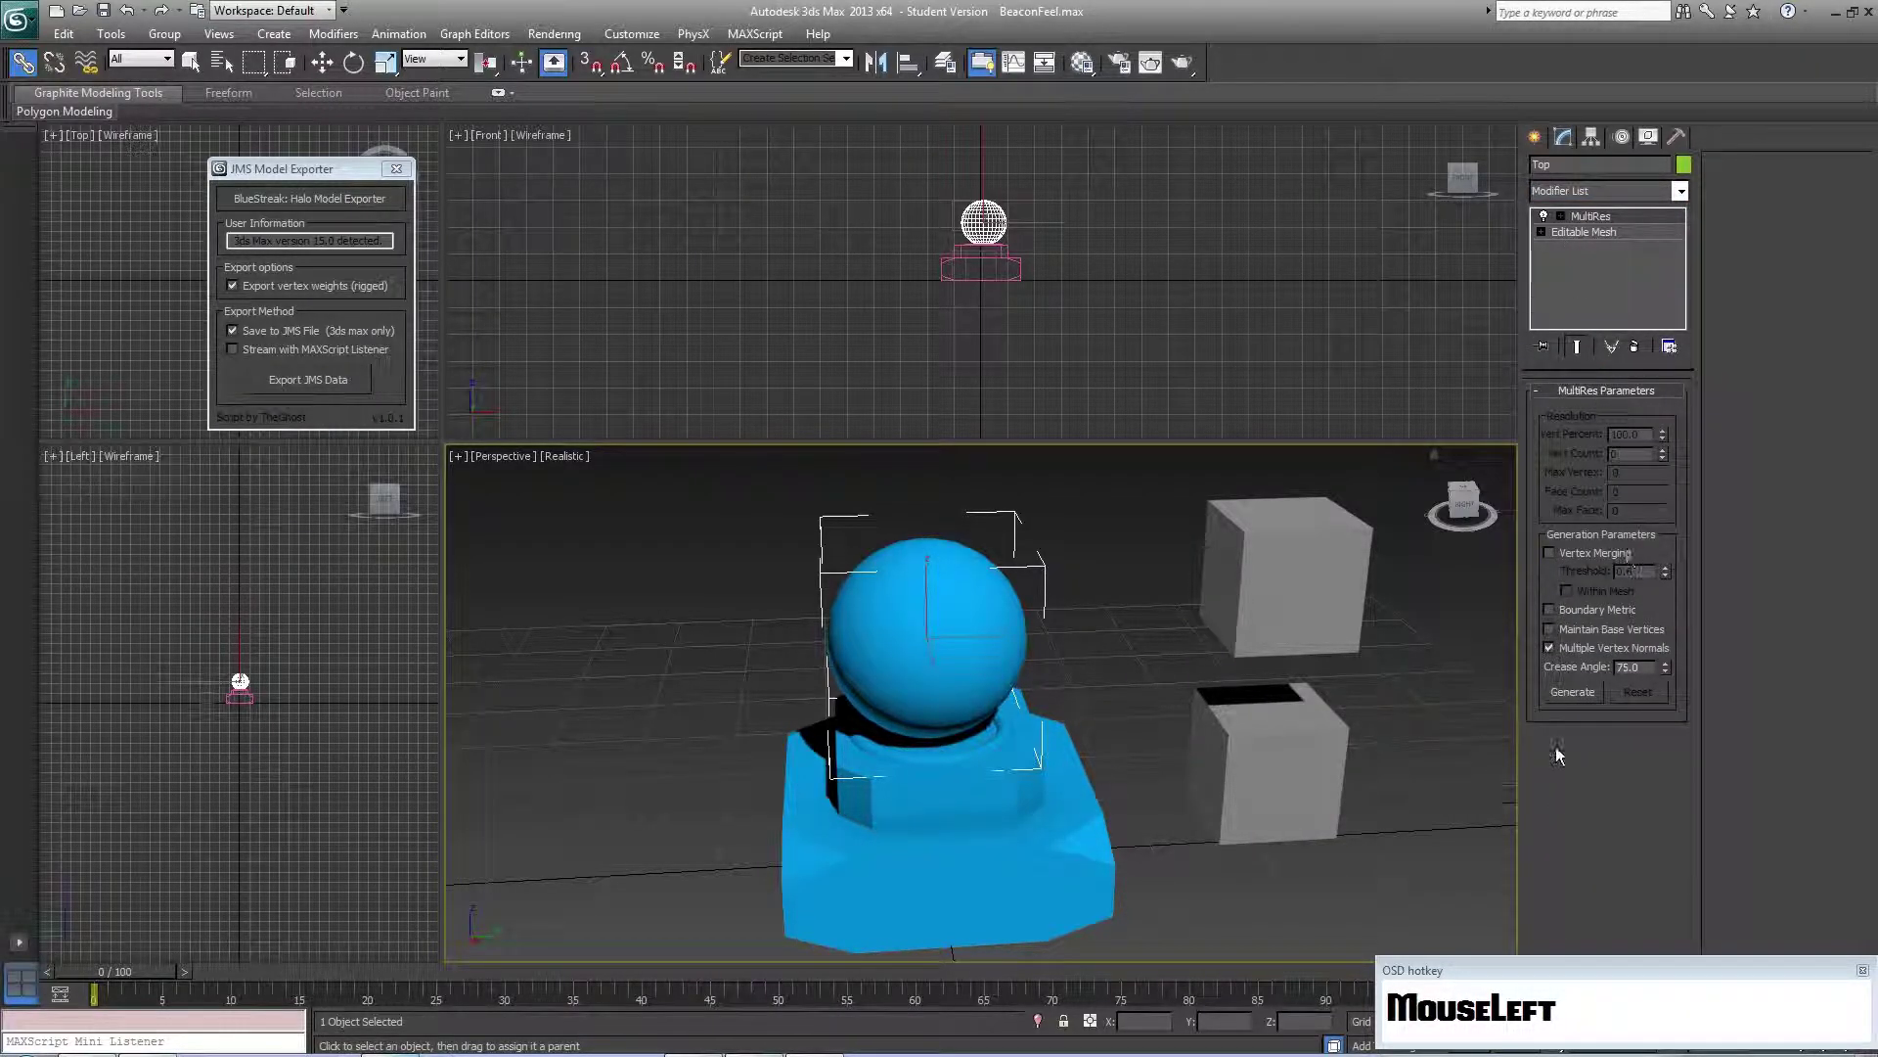
{"action": "left_click", "coordinate": [1572, 692]}
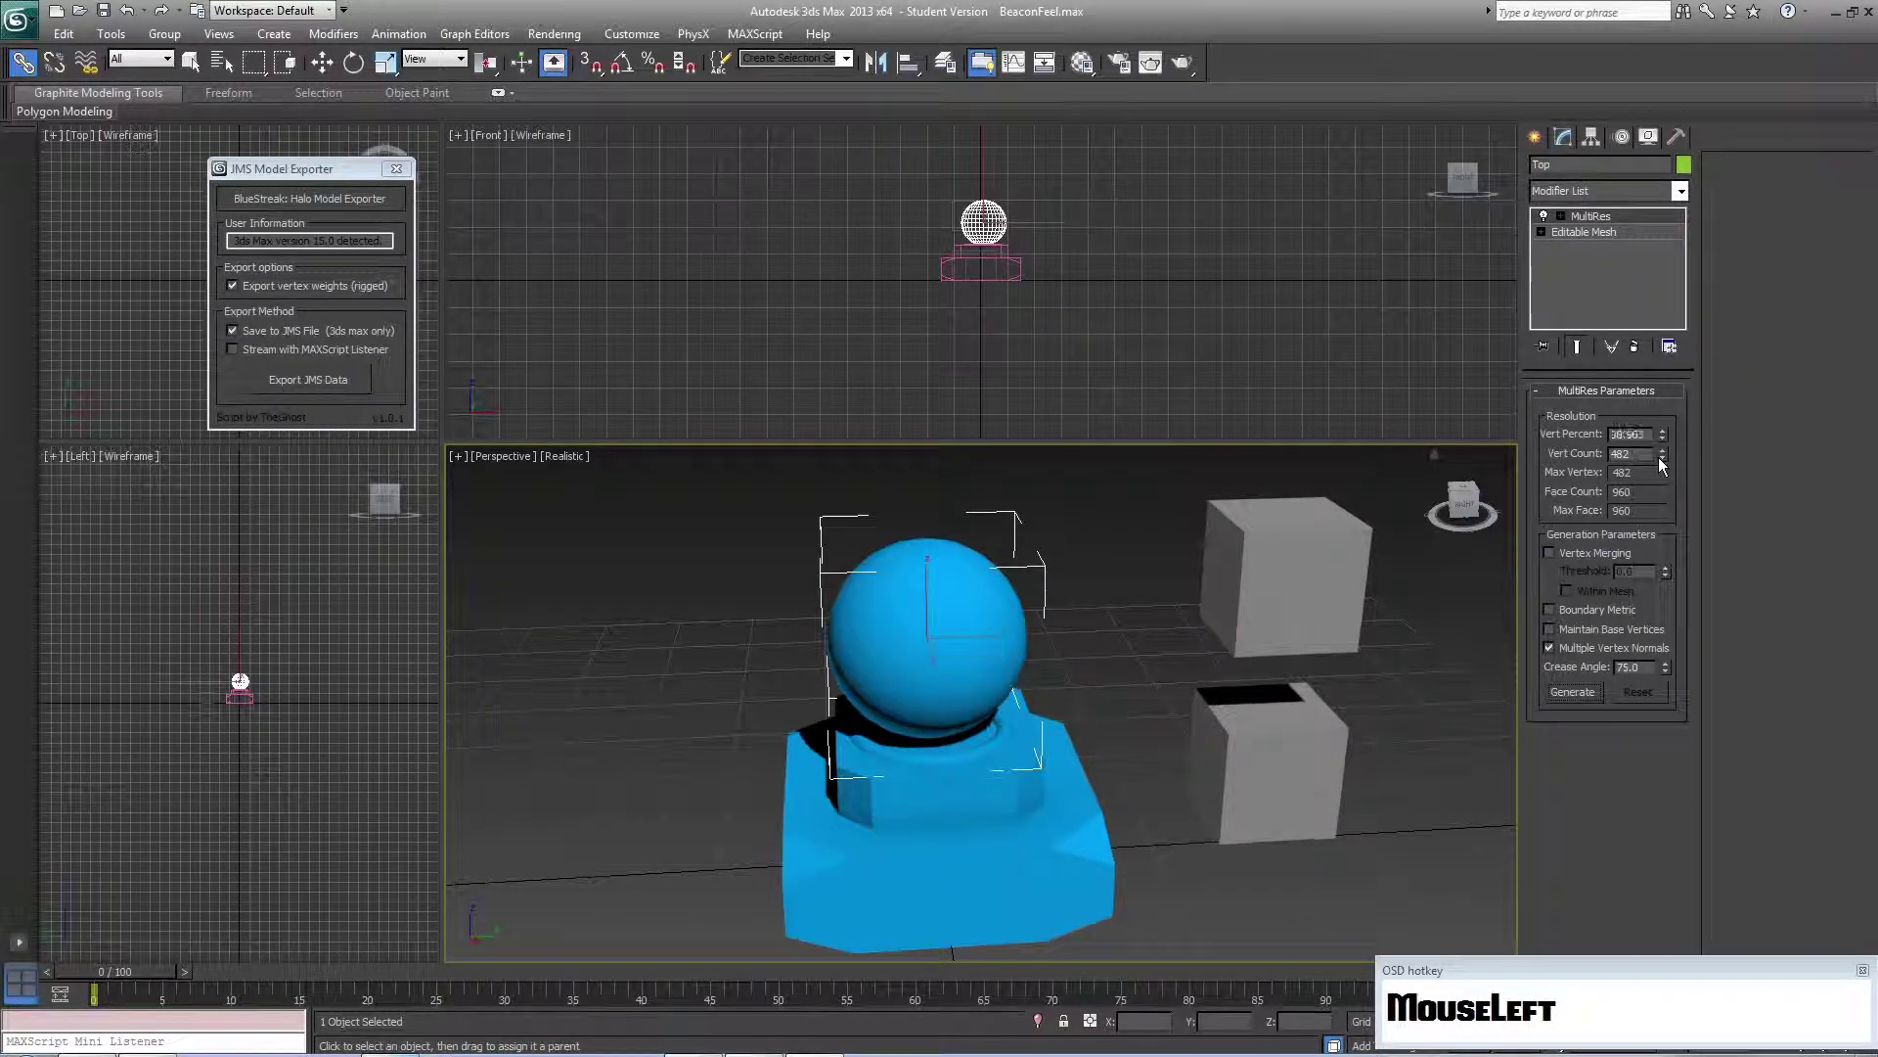
{"action": "left_click_drag", "start_coordinate": [1661, 455], "coordinate": [1671, 562]}
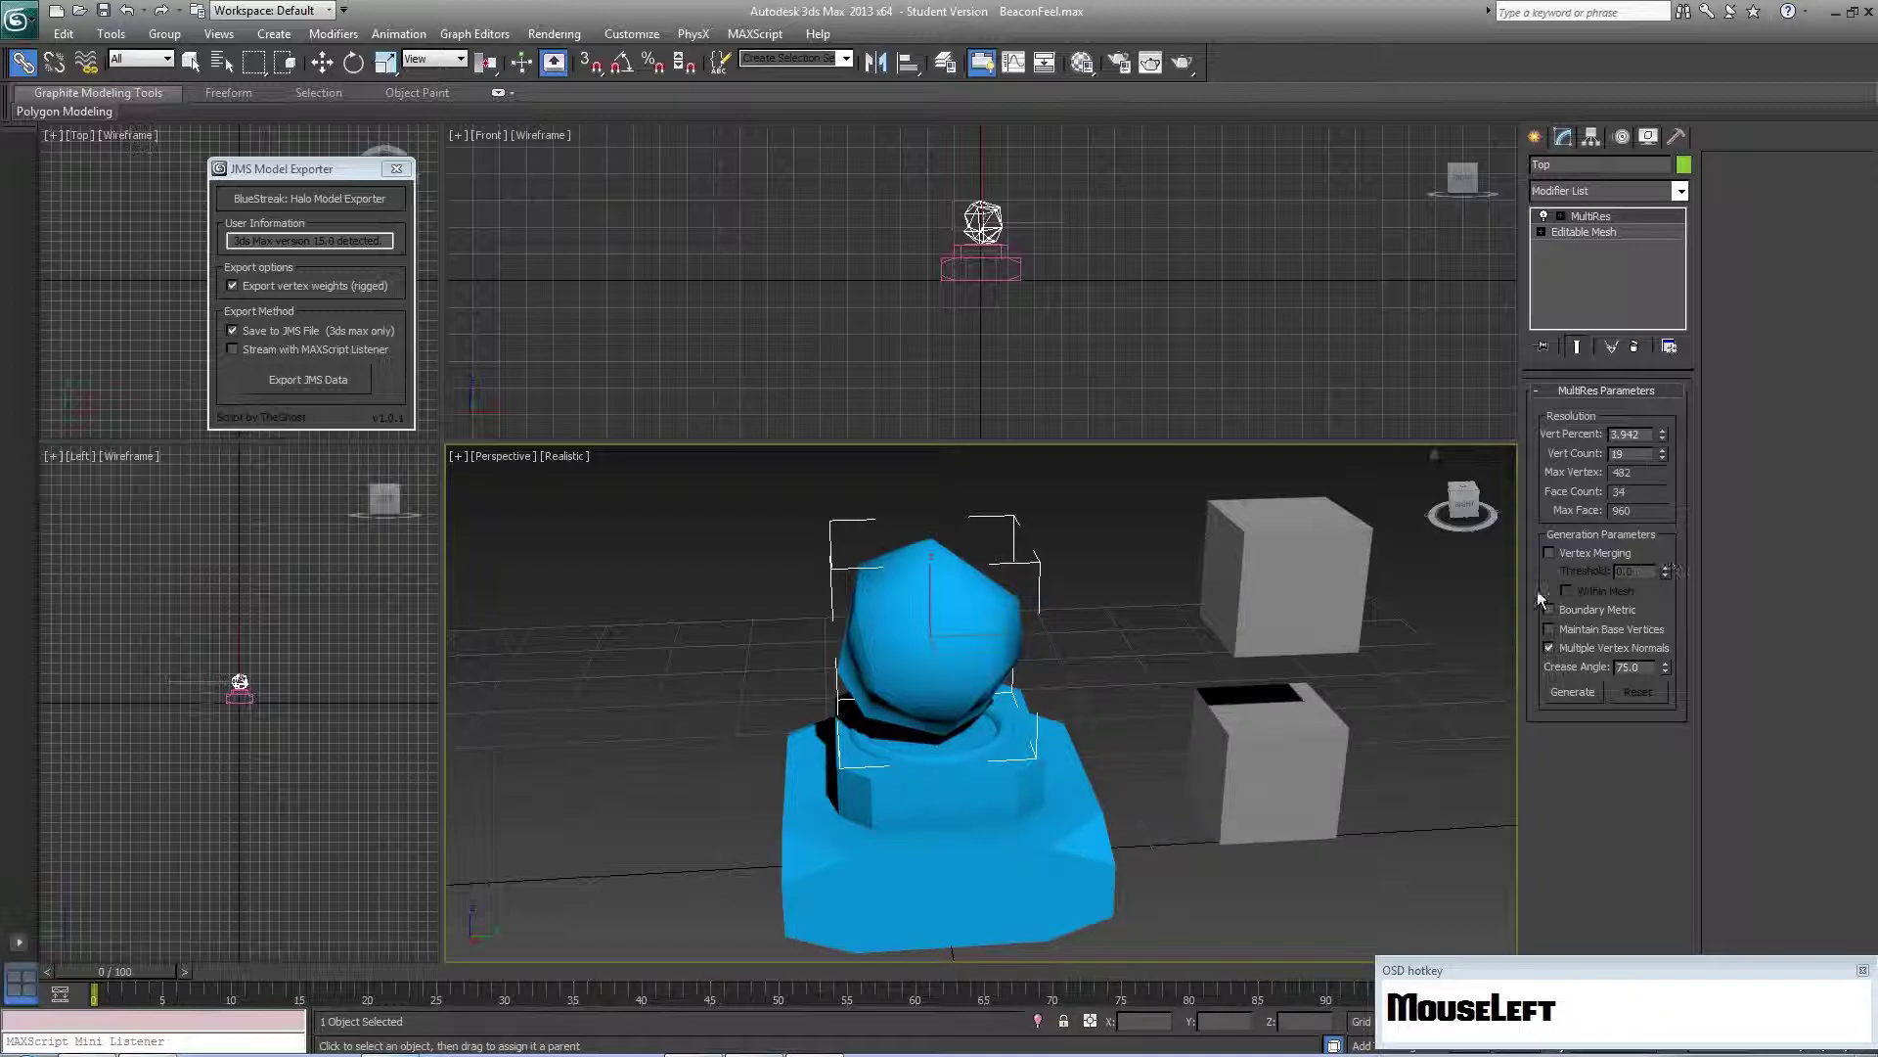
Draw Pyramid001 over the blue base, 29.635 wide, 26.945 deep and 14.895 high
{"action": "left_click", "coordinate": [1536, 137]}
{"action": "left_click", "coordinate": [990, 875]}
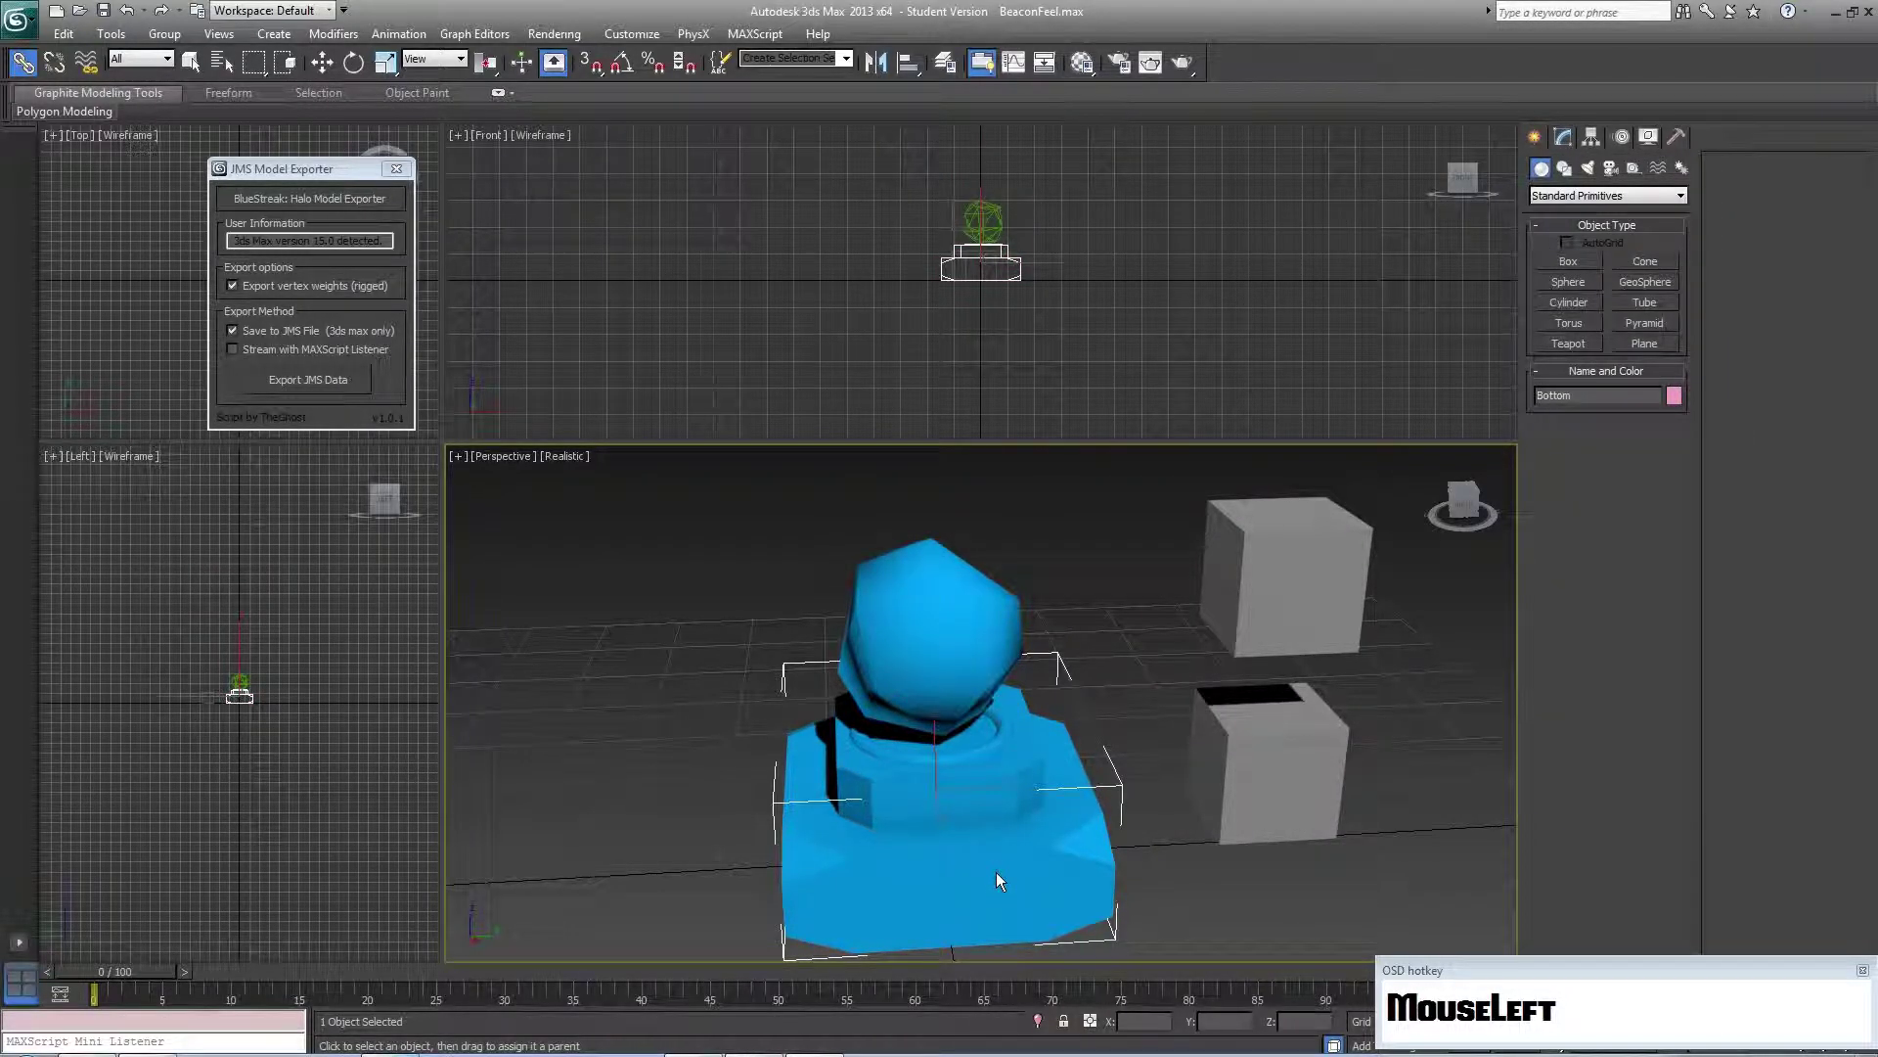
{"action": "middle_click_drag", "start_coordinate": [996, 871], "coordinate": [1006, 789]}
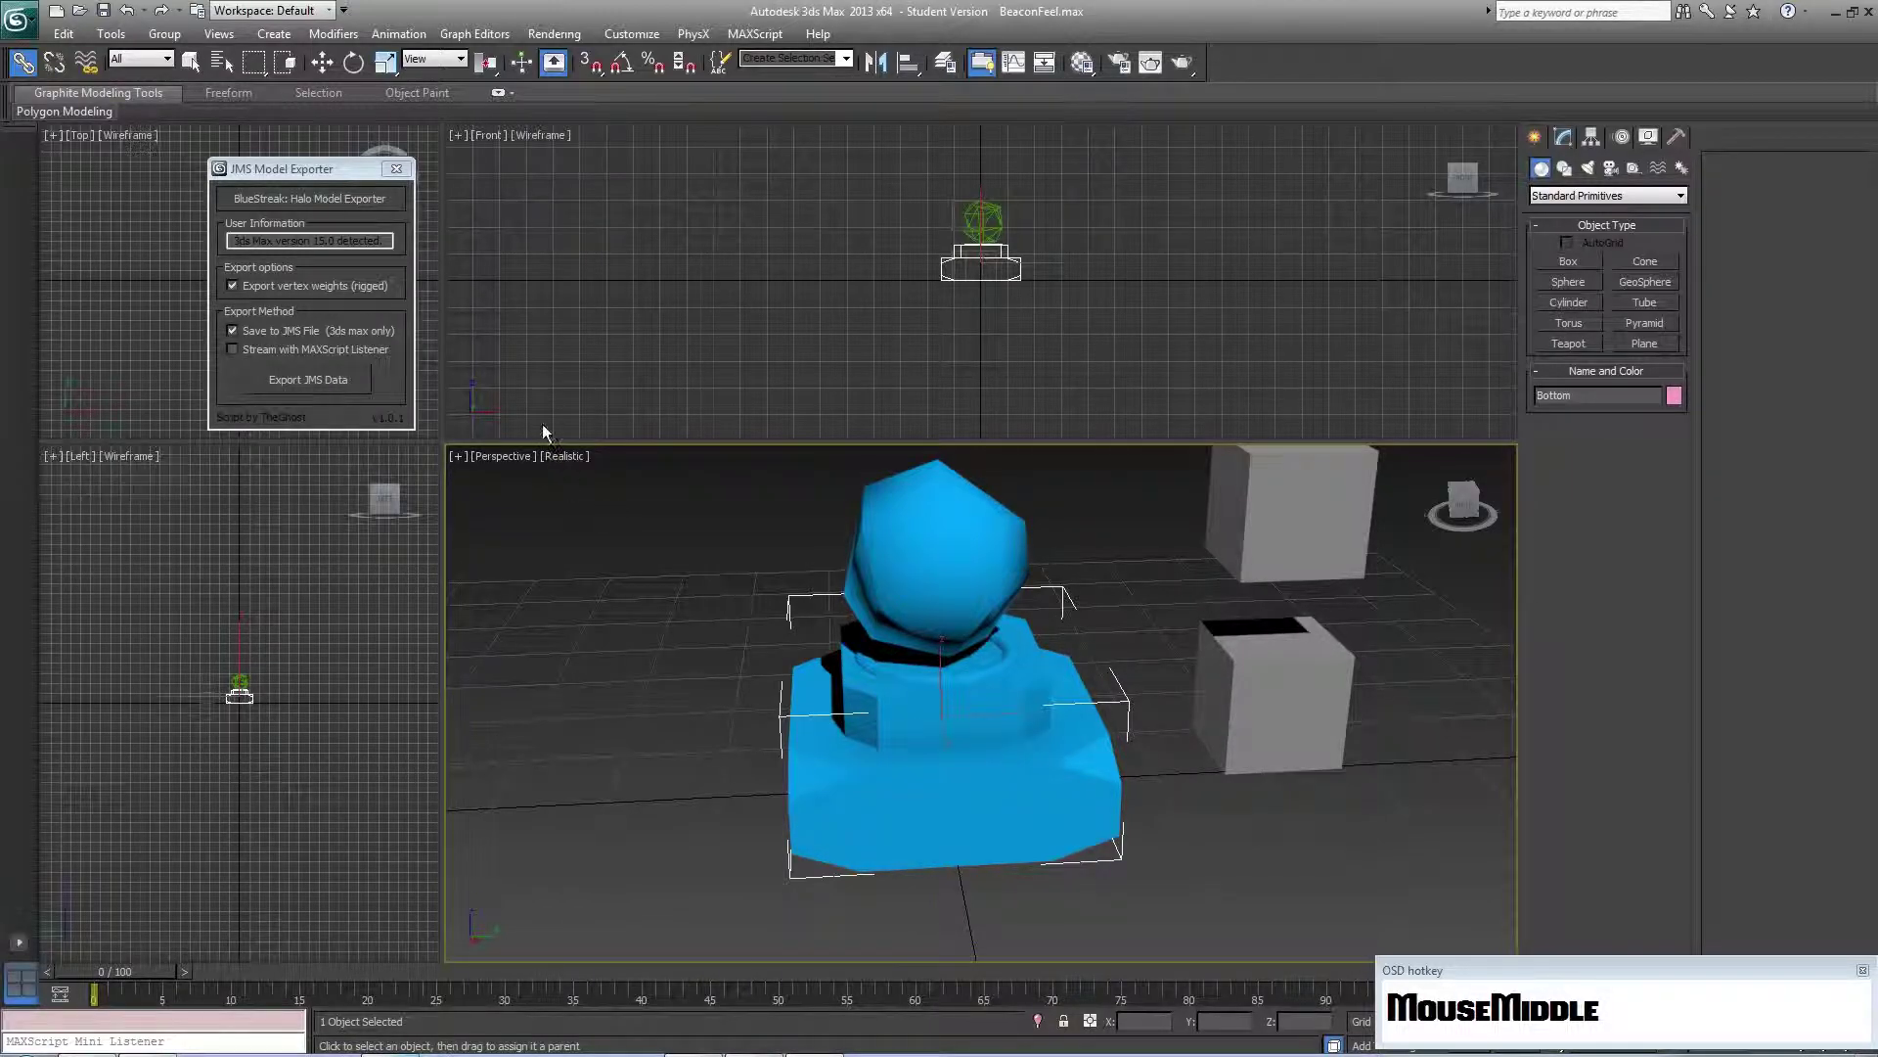
{"action": "left_click", "coordinate": [1569, 262]}
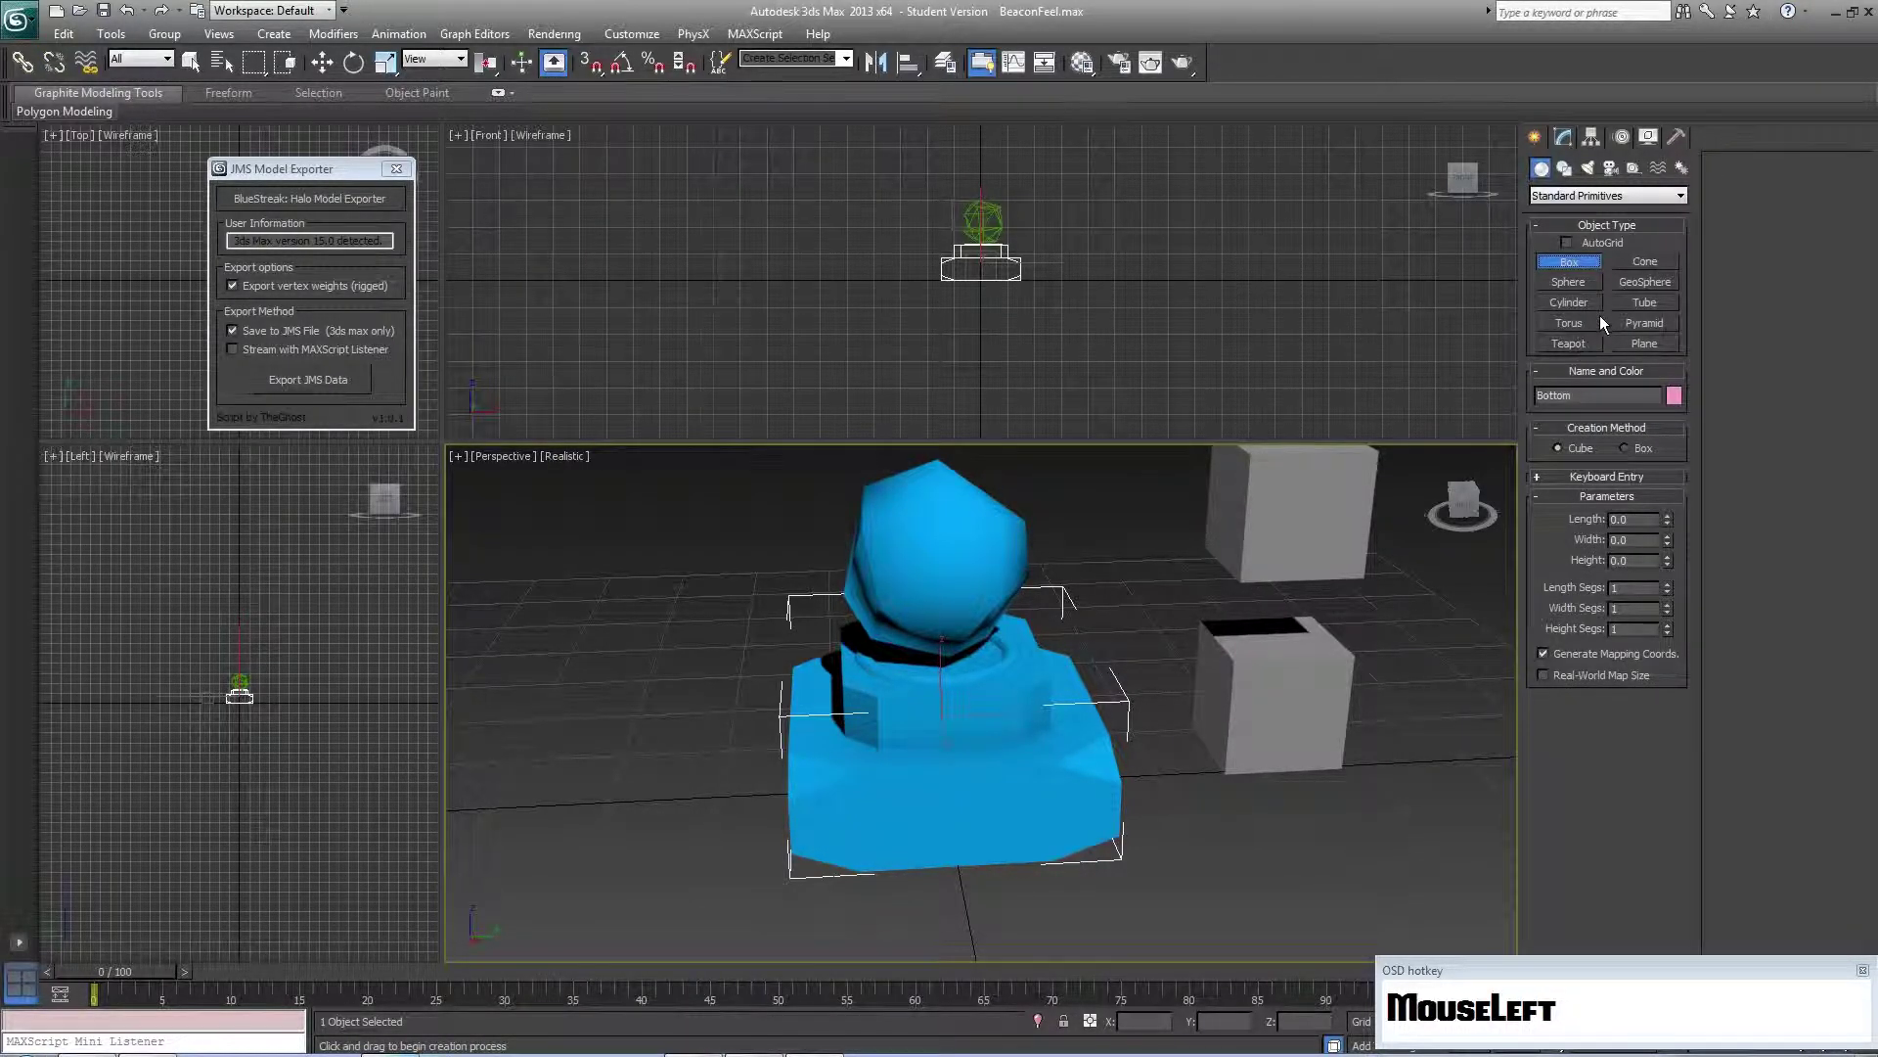
{"action": "left_click", "coordinate": [1647, 323]}
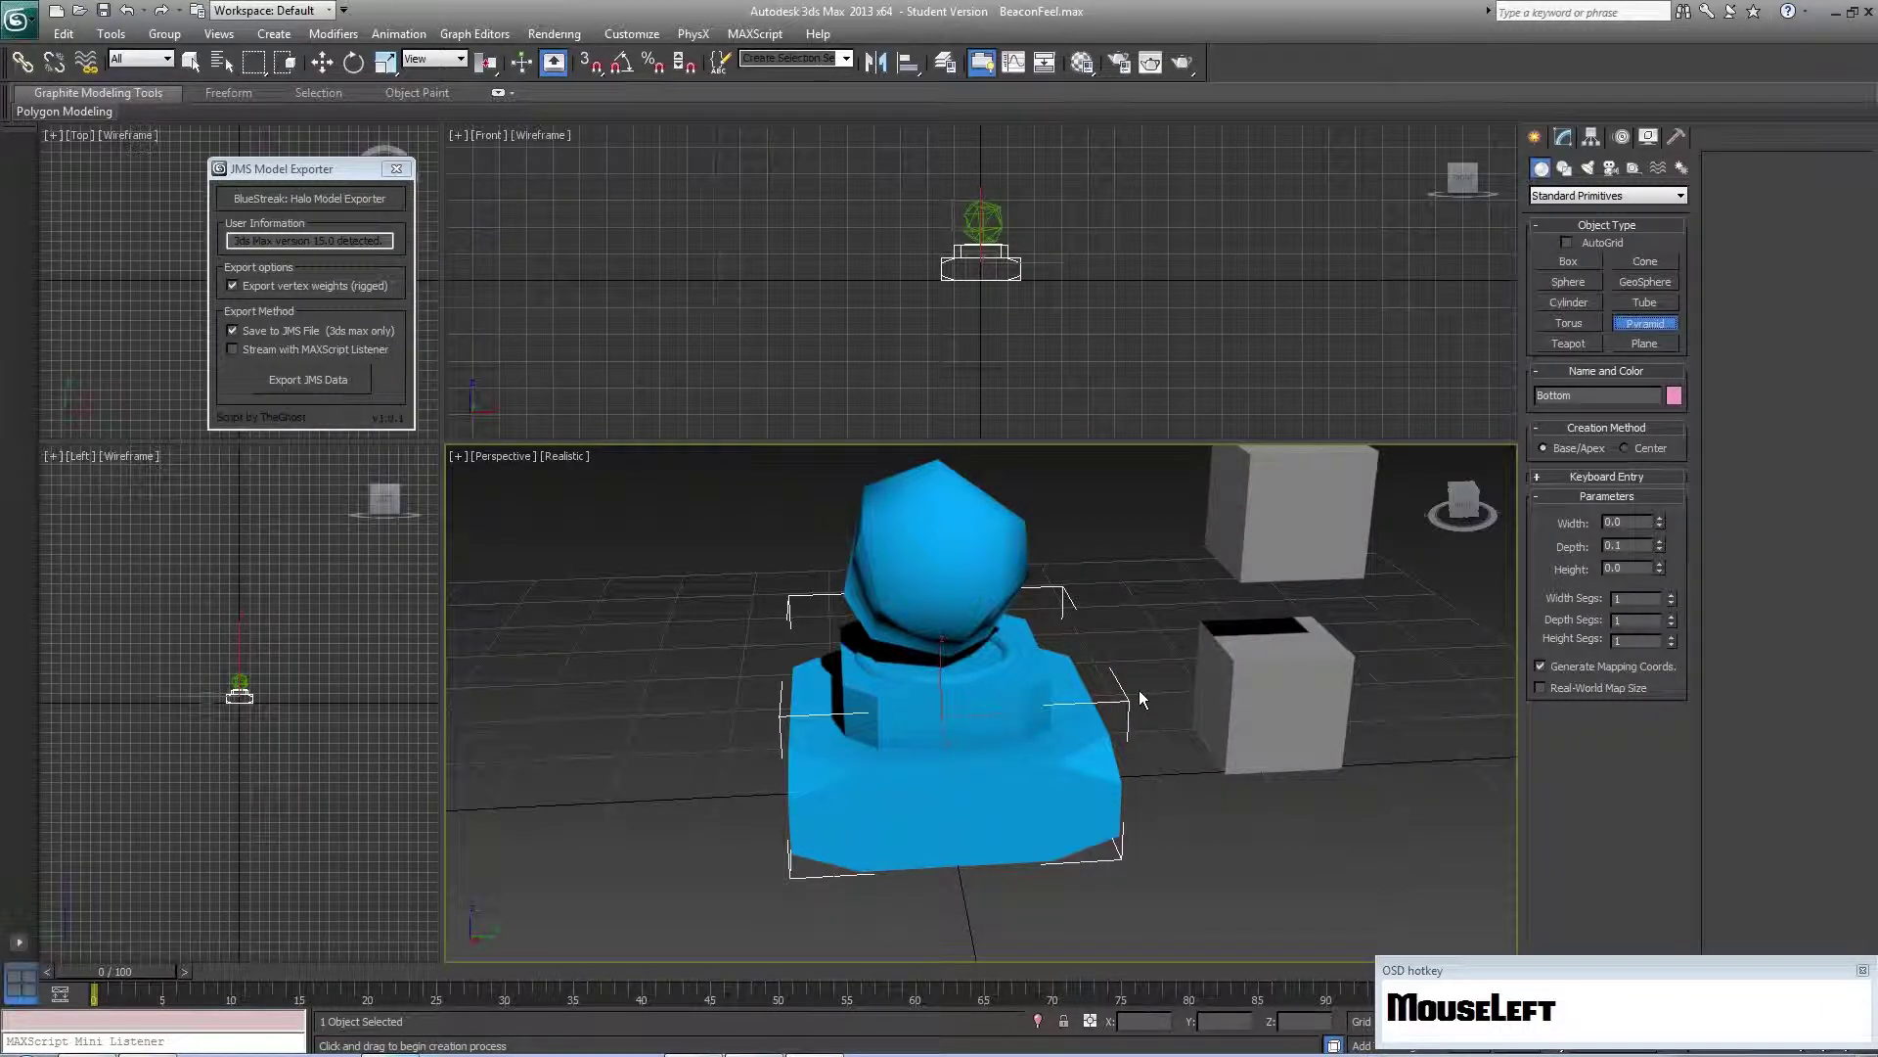
{"action": "middle_click_drag", "start_coordinate": [1111, 716], "coordinate": [855, 772]}
{"action": "left_click", "coordinate": [812, 566]}
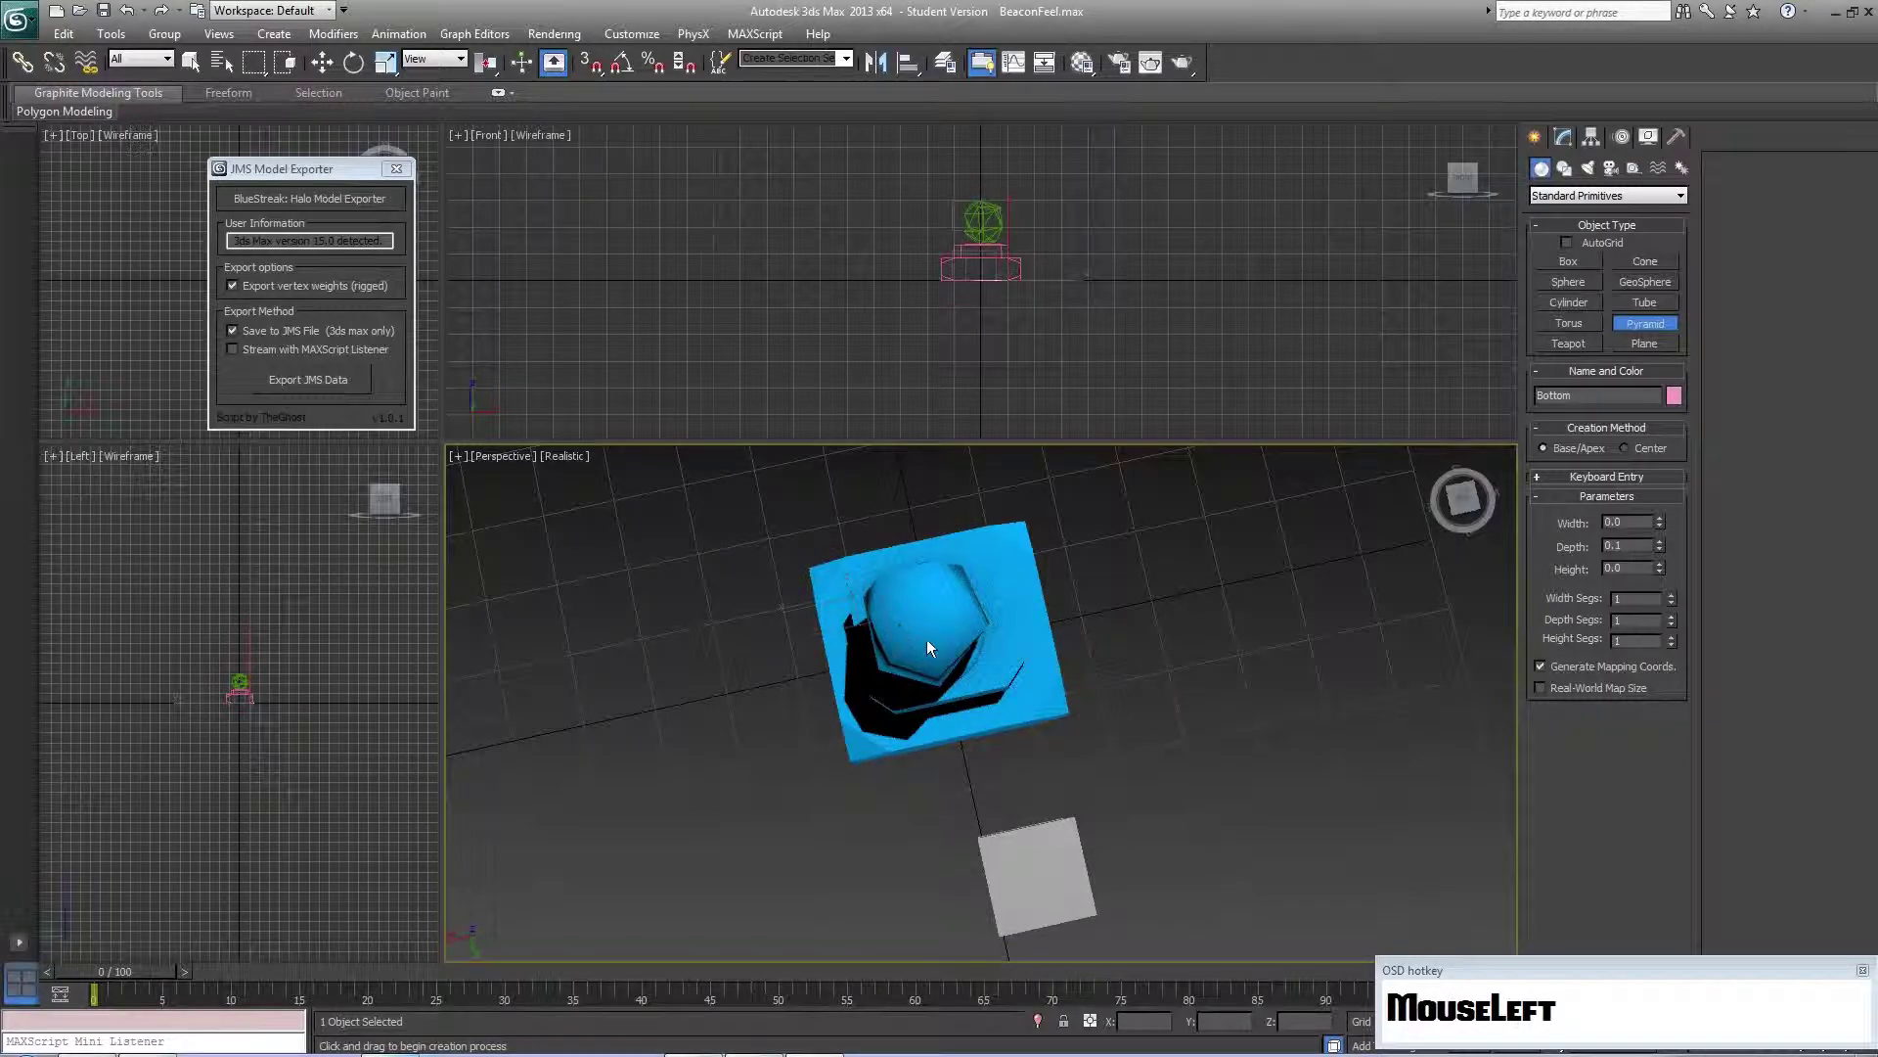
{"action": "left_click_drag", "start_coordinate": [929, 648], "coordinate": [1062, 714]}
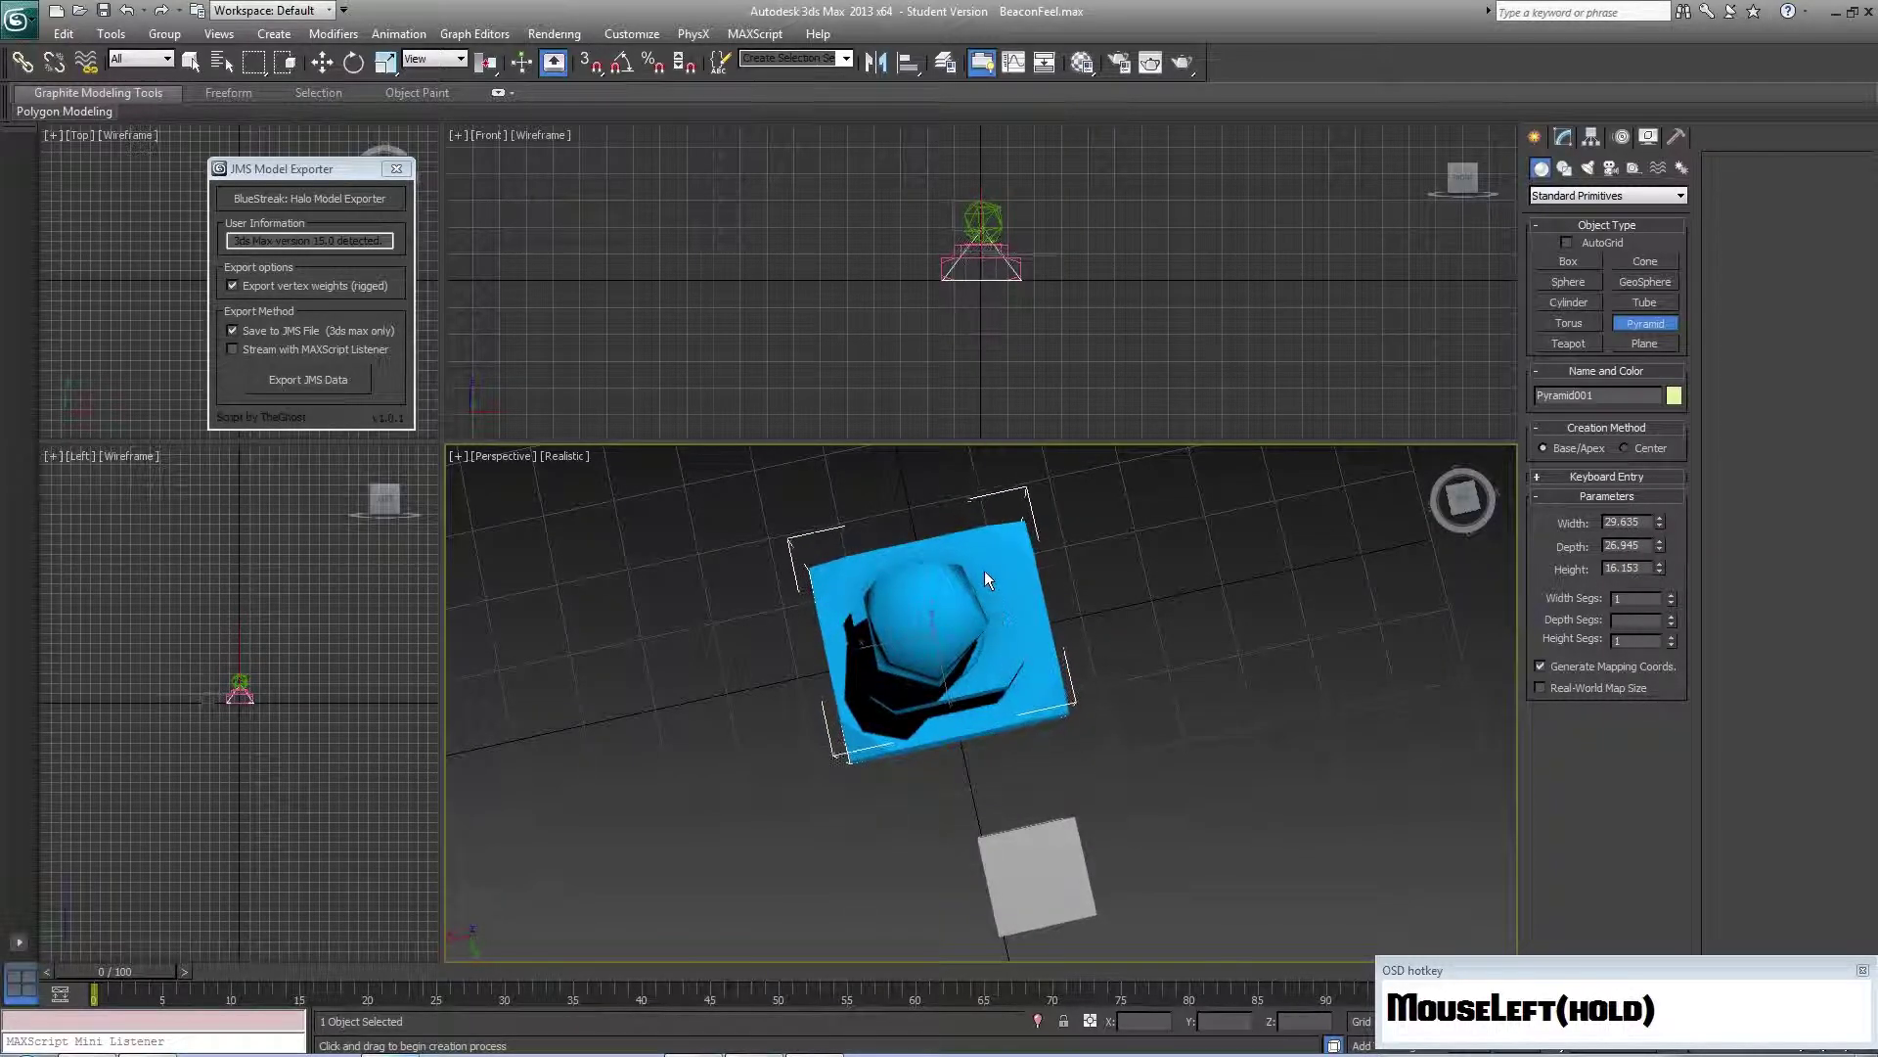
{"action": "left_click_drag", "start_coordinate": [984, 571], "coordinate": [981, 547]}
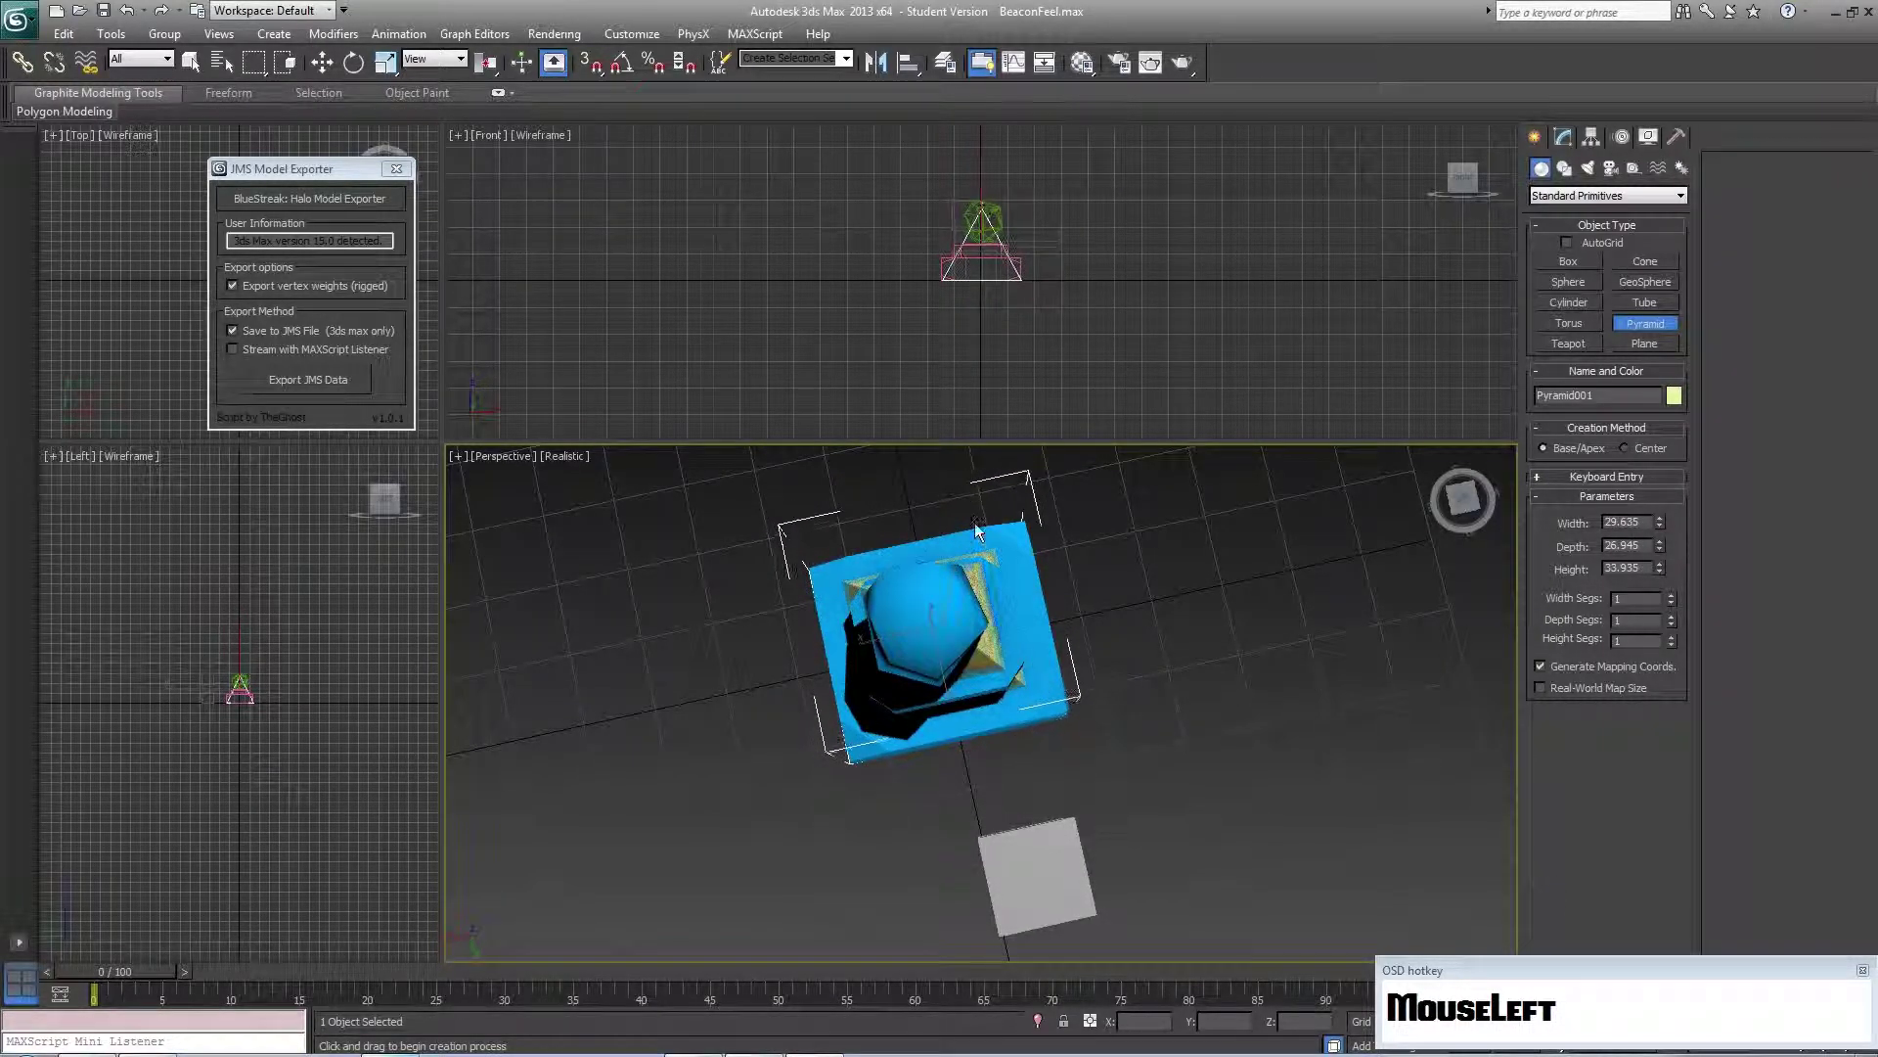
{"action": "middle_click_drag", "start_coordinate": [976, 544], "coordinate": [979, 587], "text": "alt"}
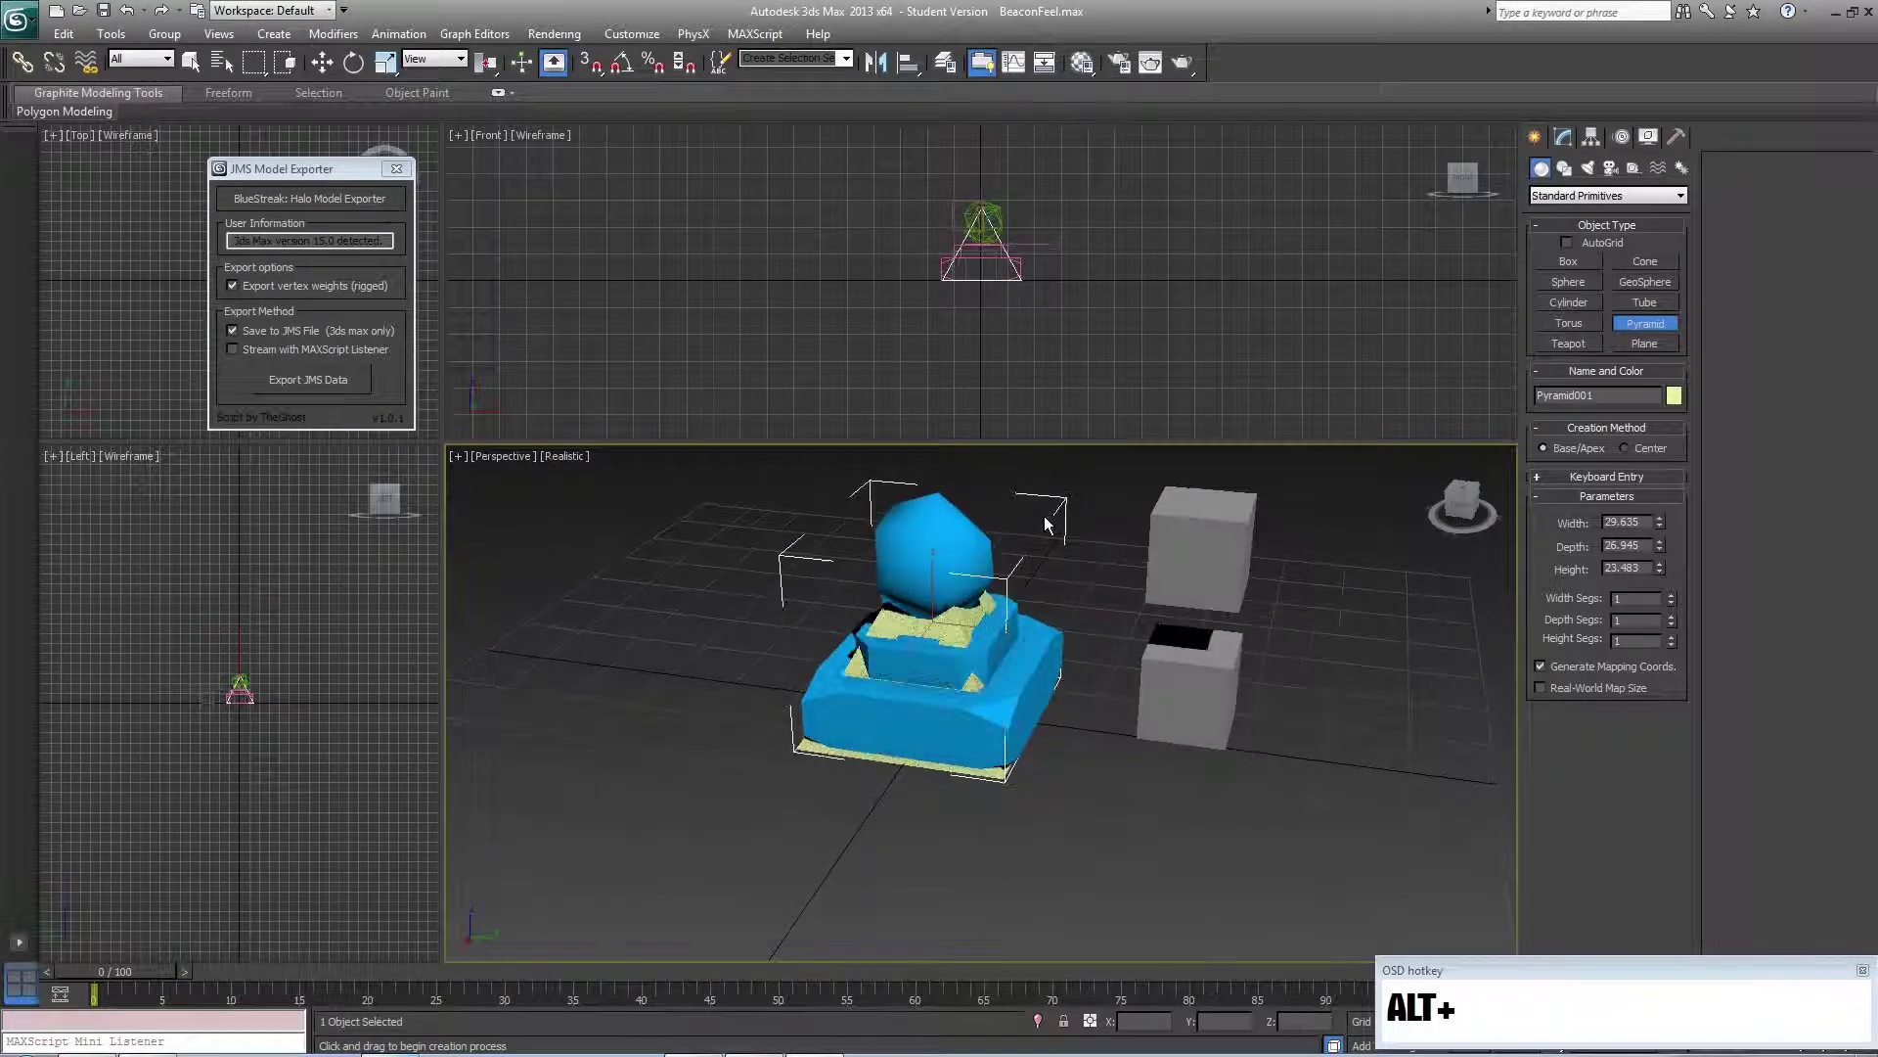
{"action": "left_click", "coordinate": [986, 596]}
{"action": "middle_click_drag", "start_coordinate": [986, 595], "coordinate": [1067, 726], "text": "alt"}
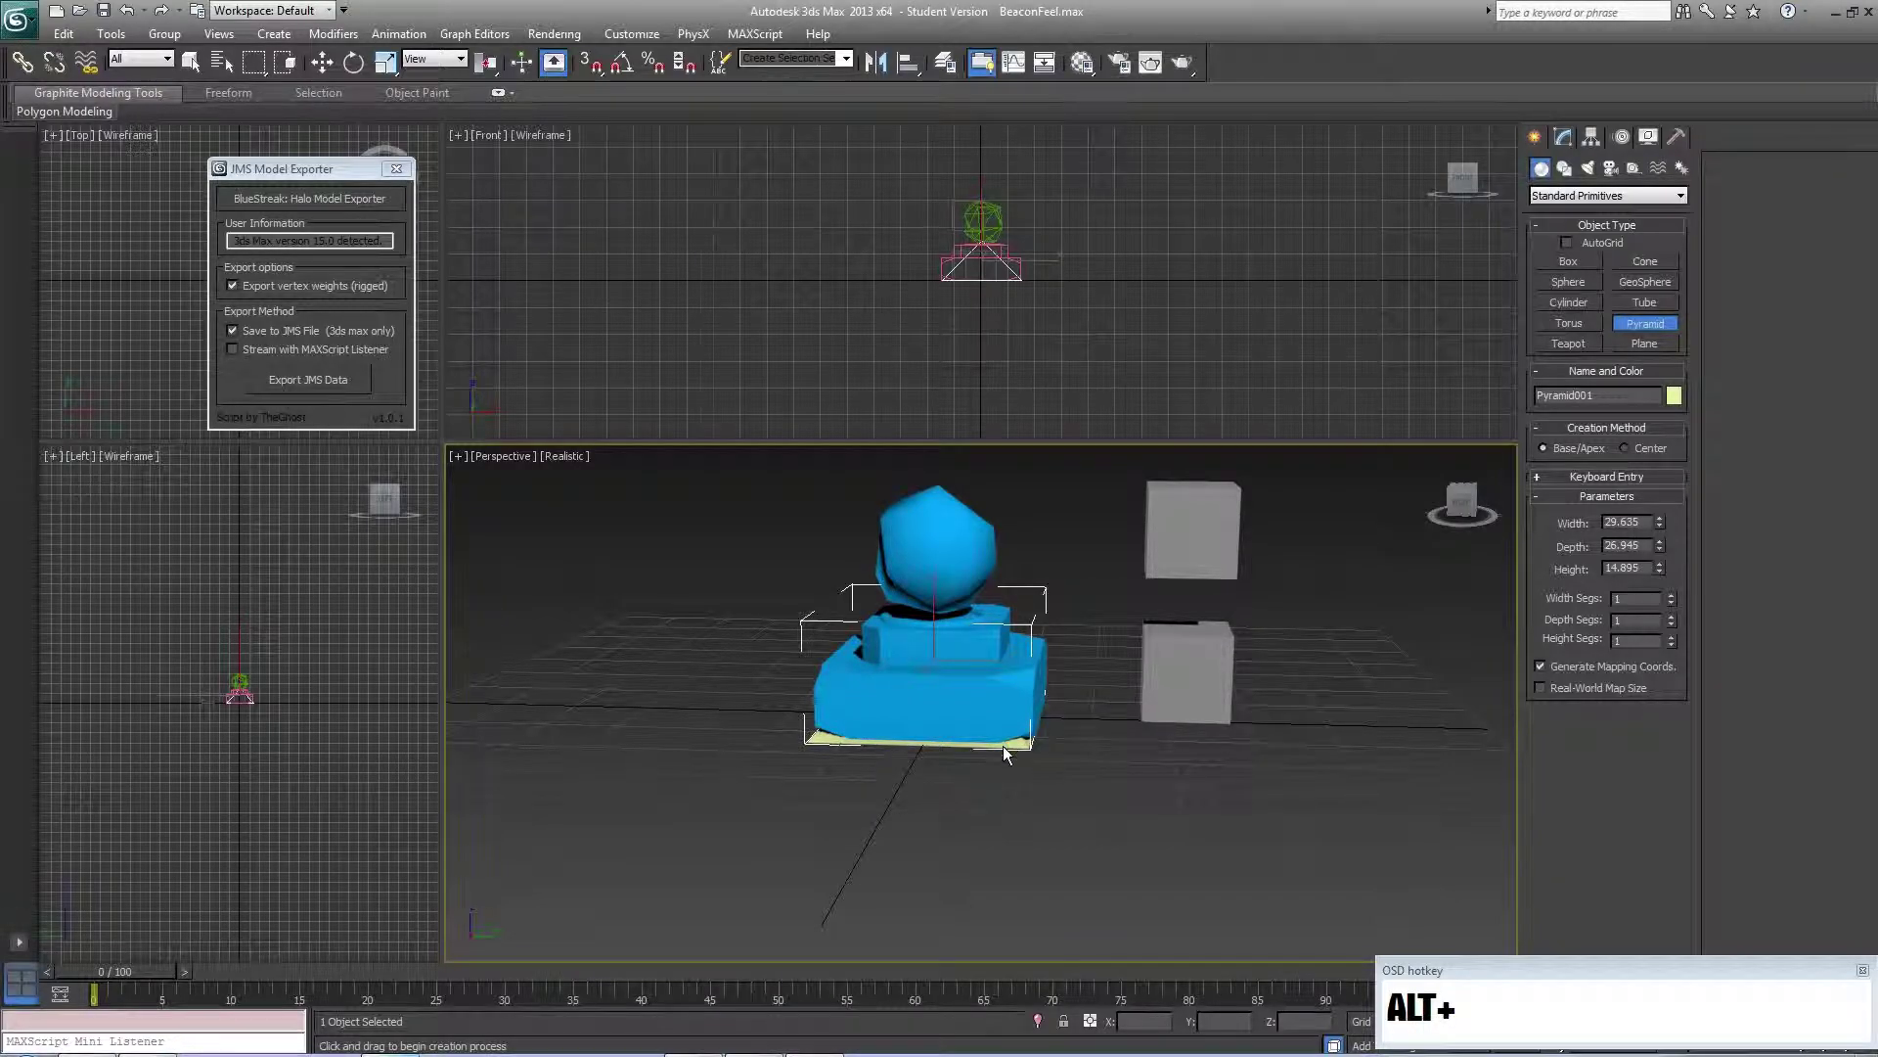
Delete the old blue Bottom object and convert Pyramid001 to an Editable Mesh
{"action": "right_click", "coordinate": [975, 687]}
{"action": "left_click", "coordinate": [1020, 697]}
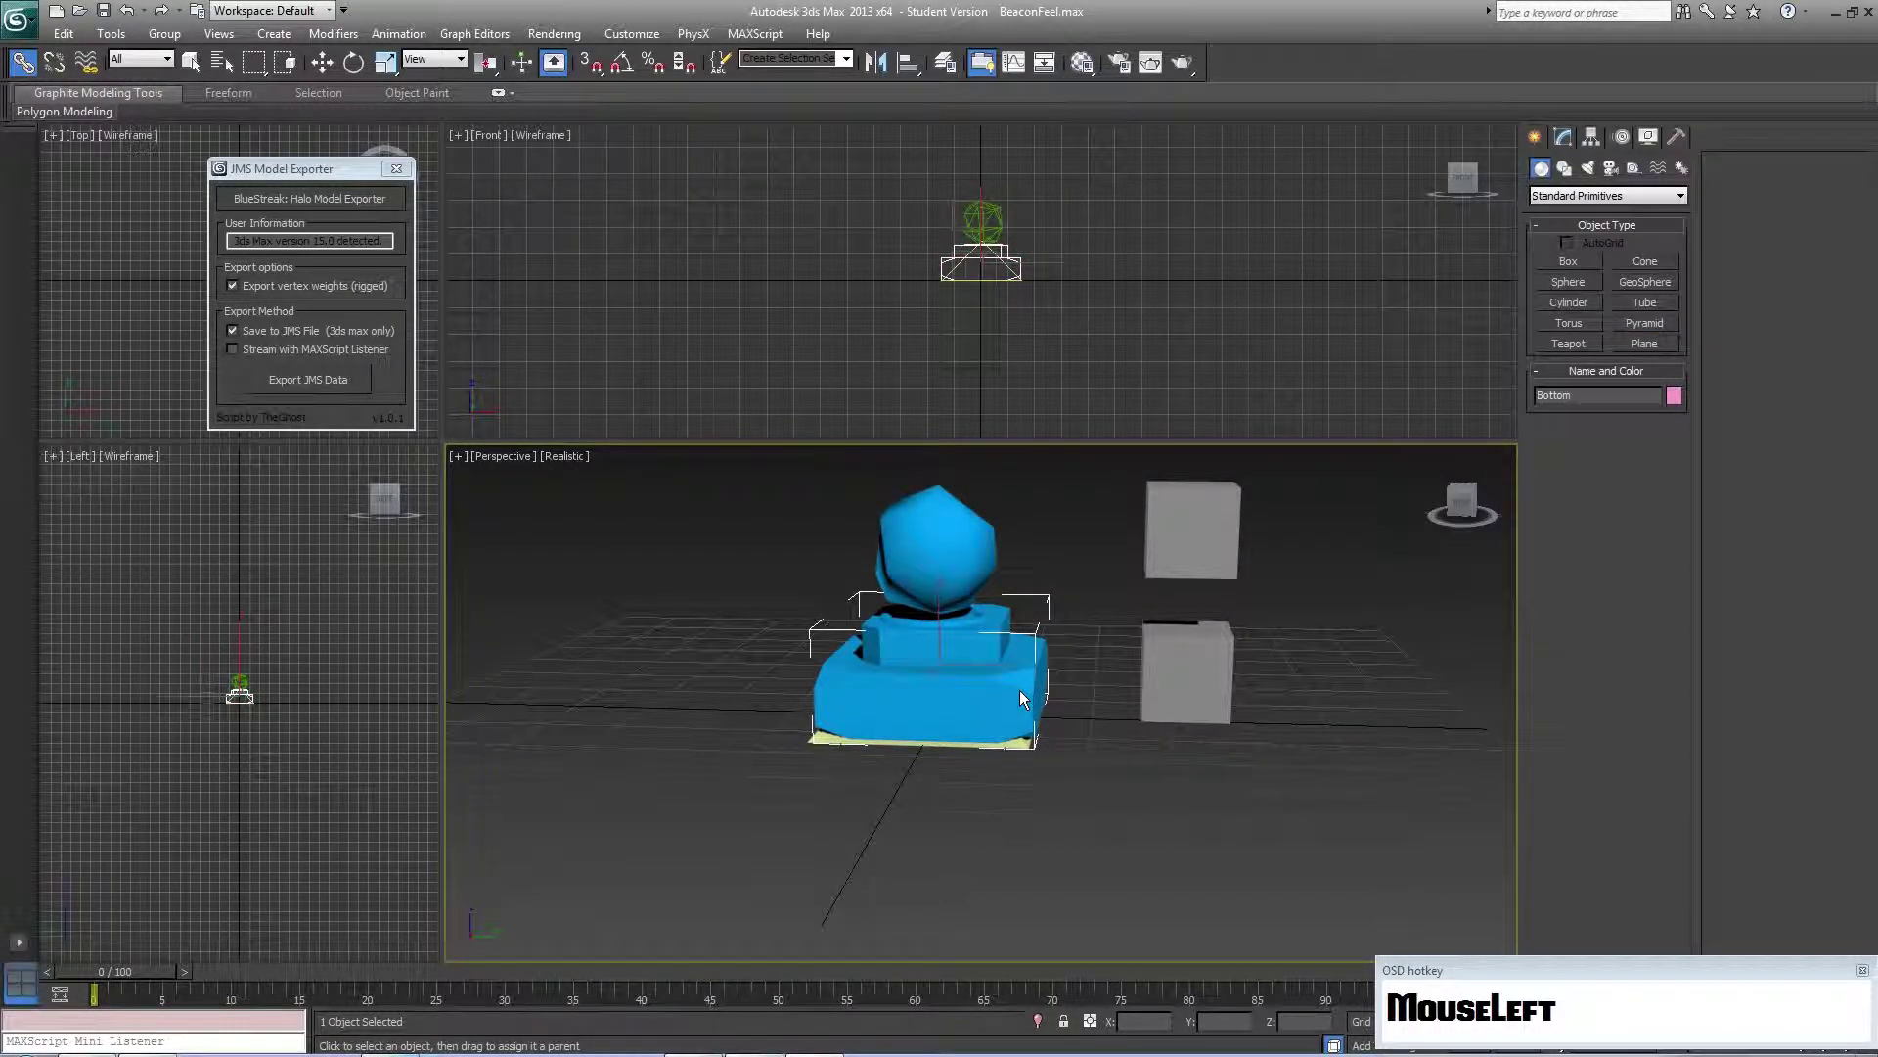
{"action": "left_click", "coordinate": [191, 61]}
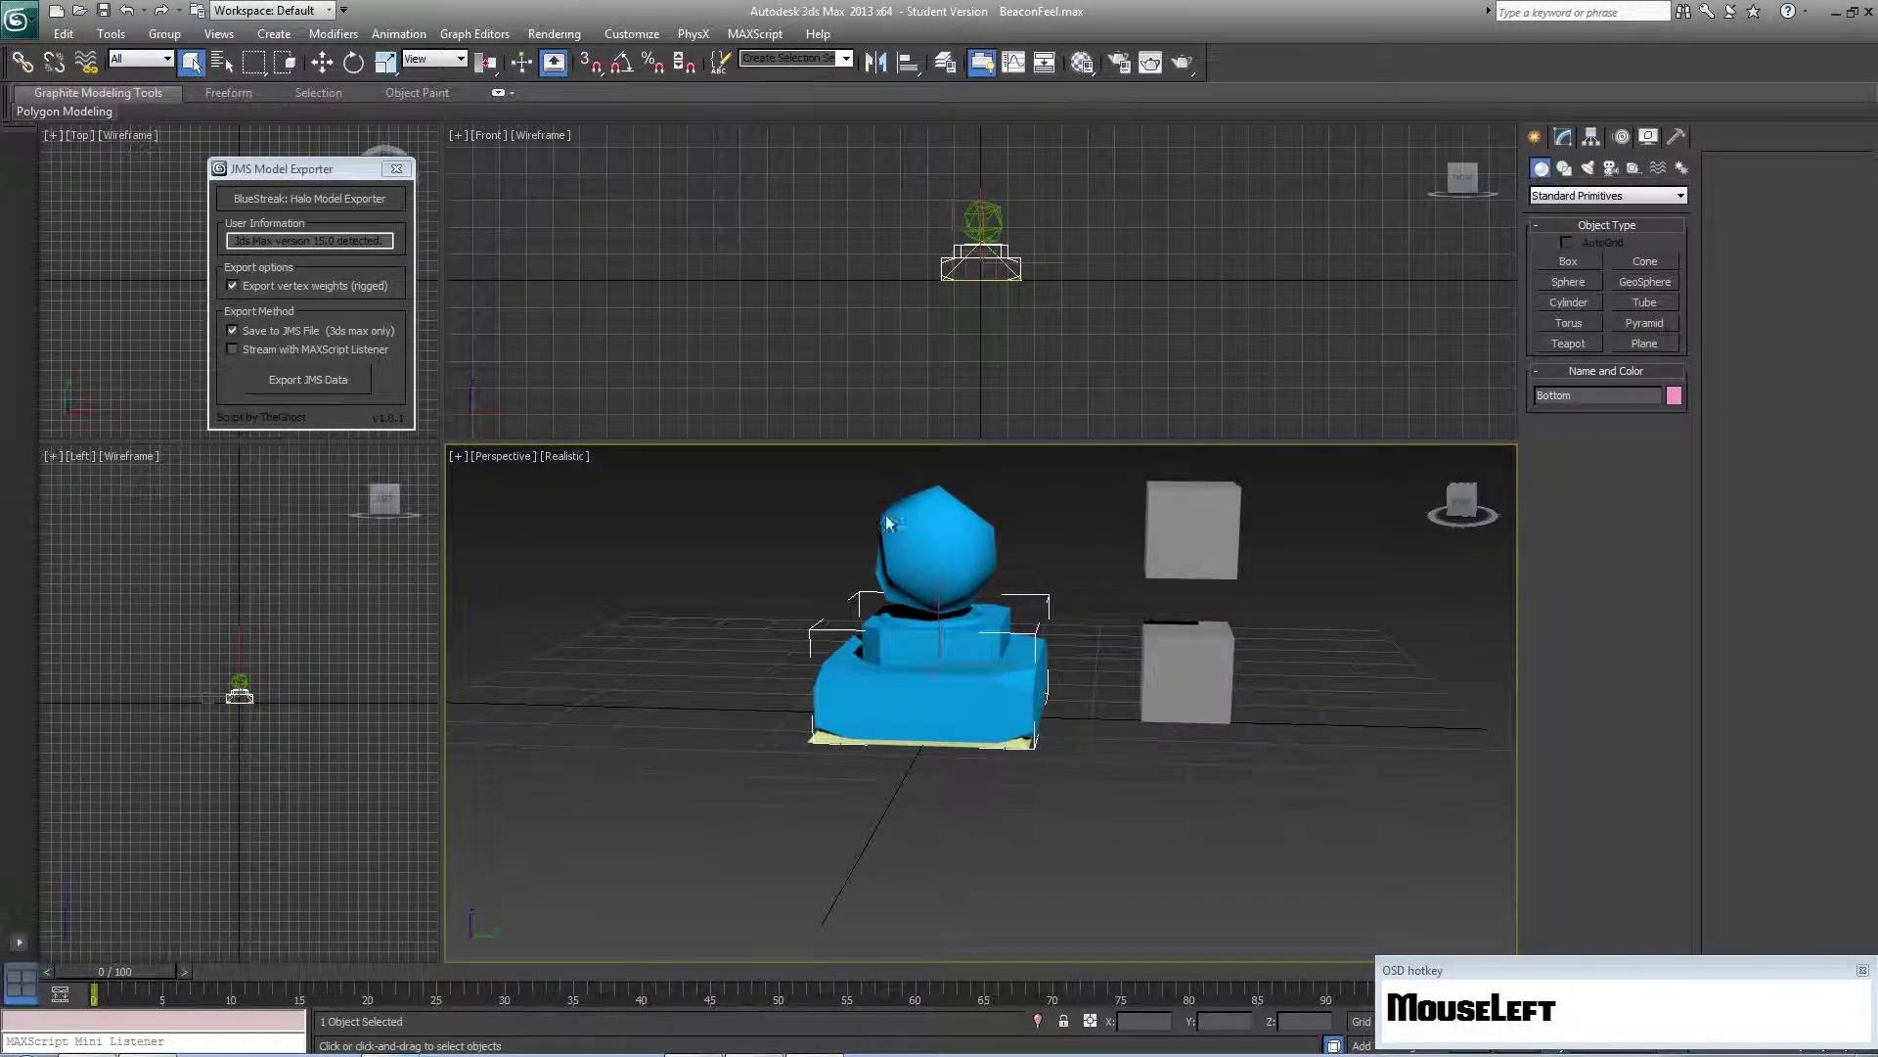
{"action": "key", "text": "Delete"}
{"action": "left_click", "coordinate": [977, 696]}
{"action": "right_click", "coordinate": [976, 694]}
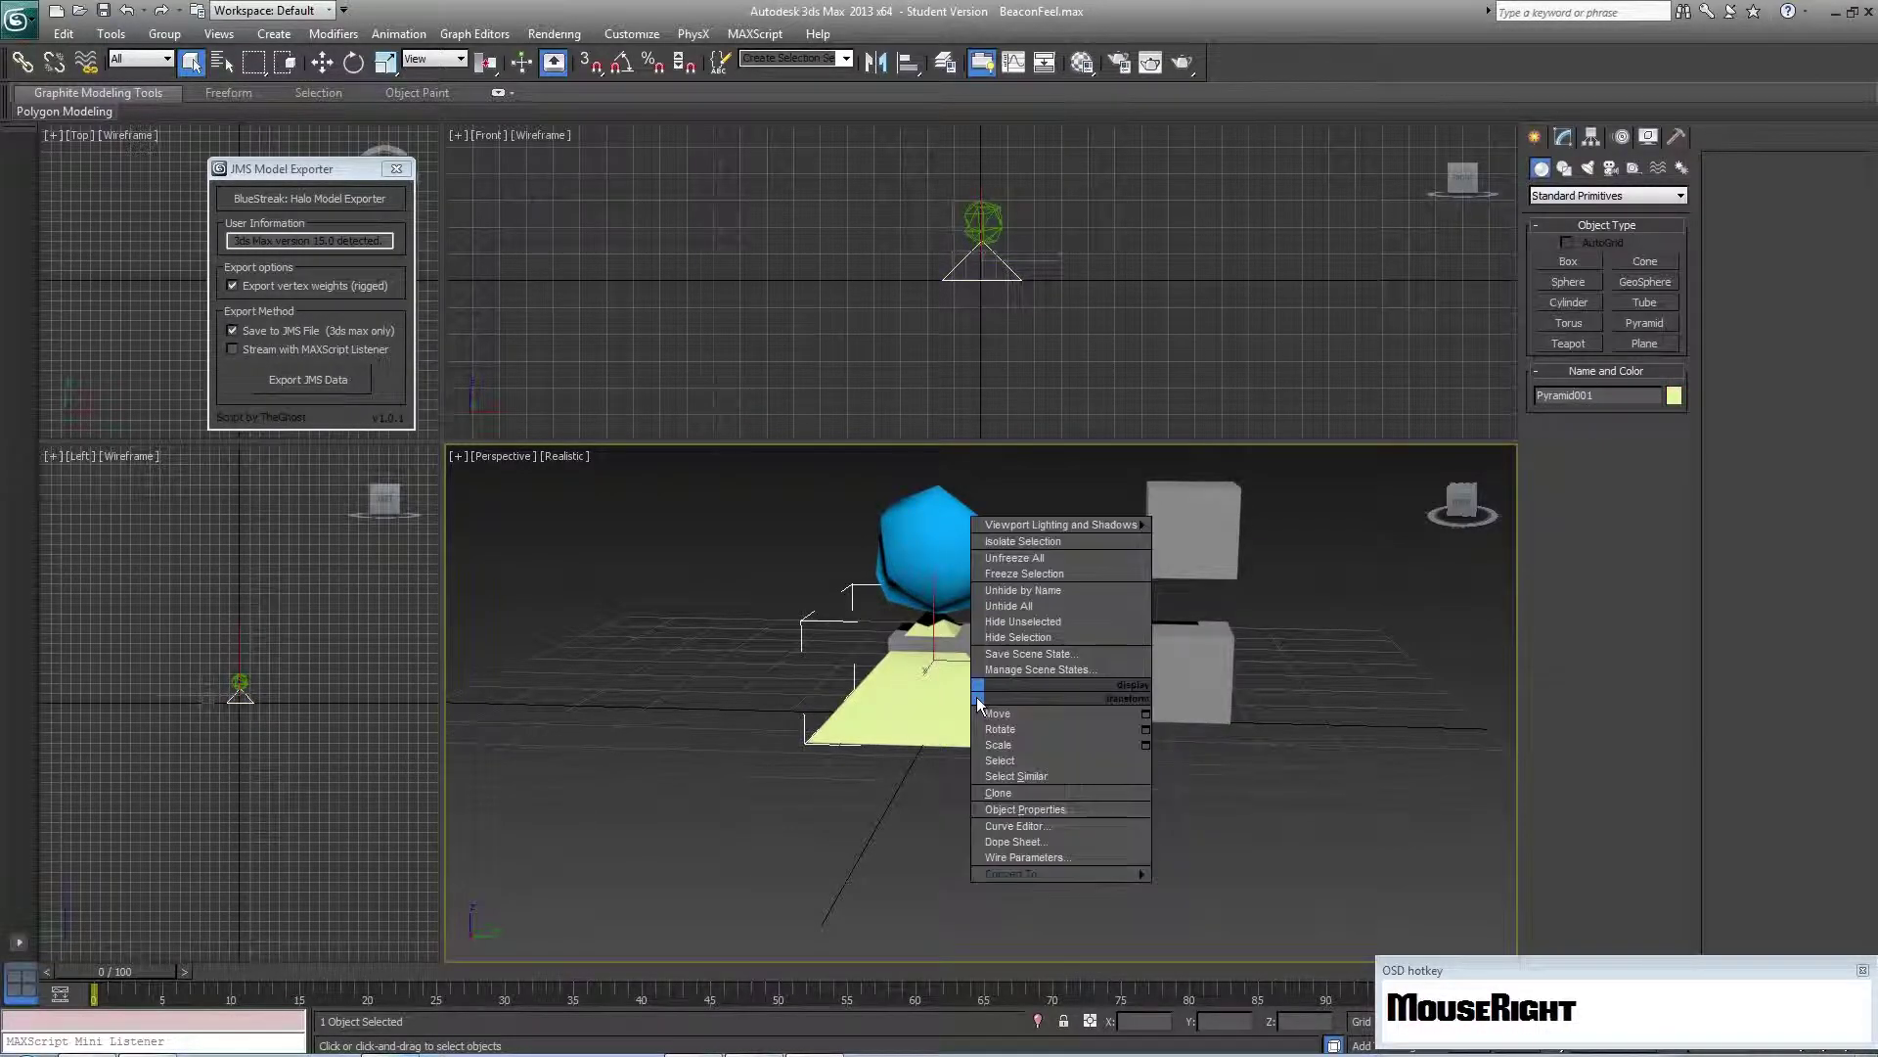
{"action": "mouse_move", "coordinate": [1087, 874]}
{"action": "left_click", "coordinate": [1229, 875]}
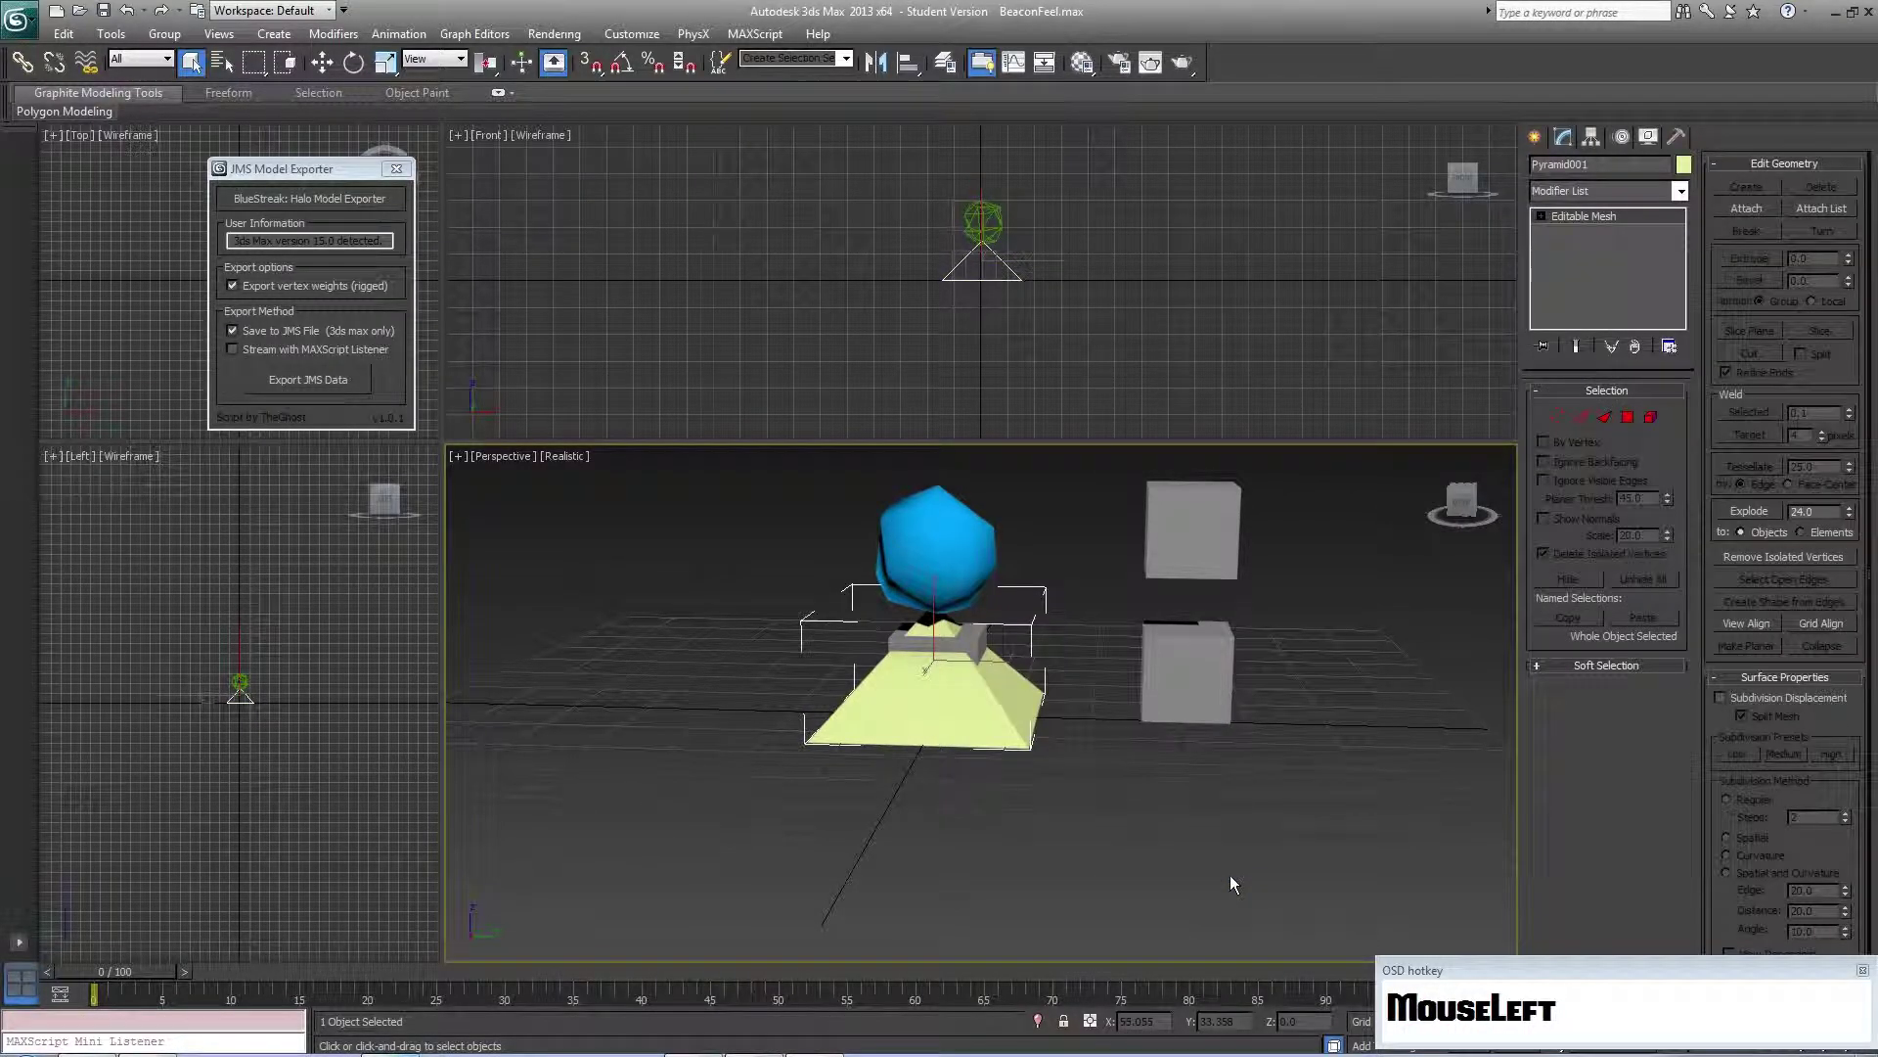
Chamfer the pyramid's tip into a flat top and move the top faces upward
{"action": "left_click", "coordinate": [1560, 417]}
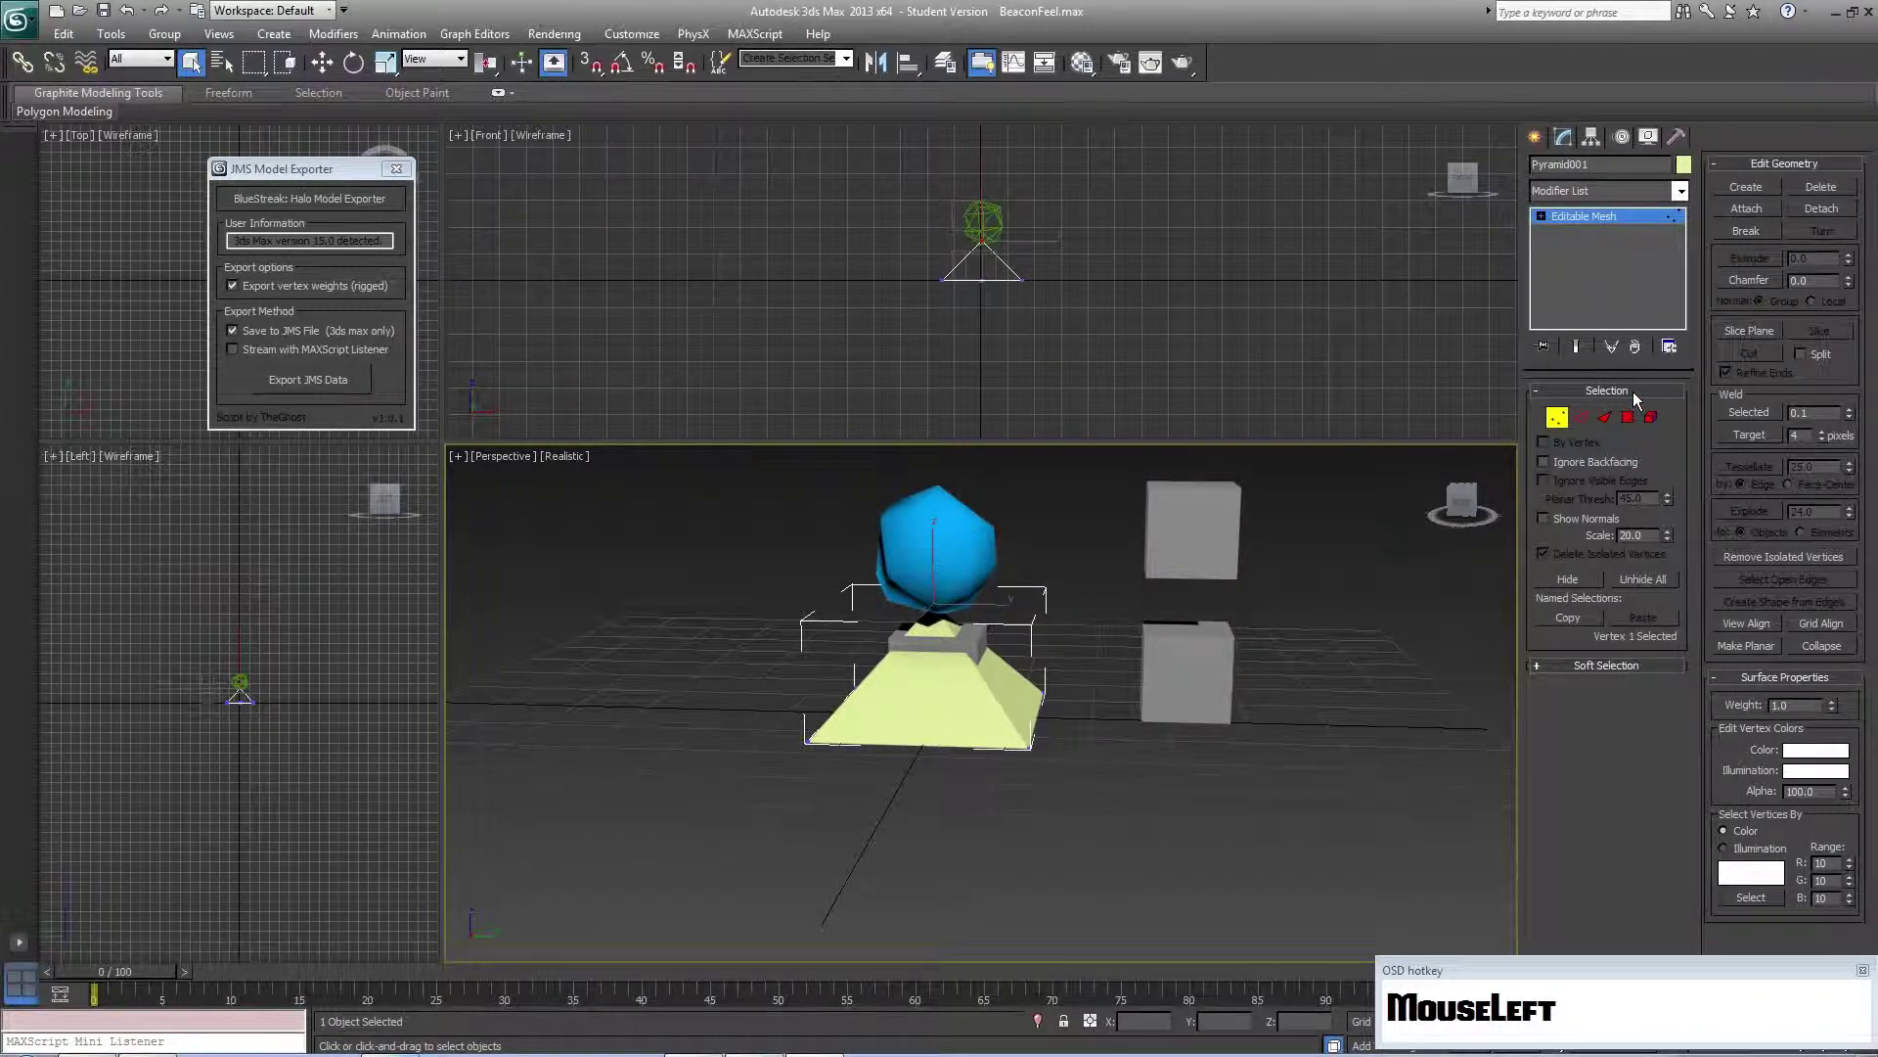
{"action": "left_click", "coordinate": [1751, 280]}
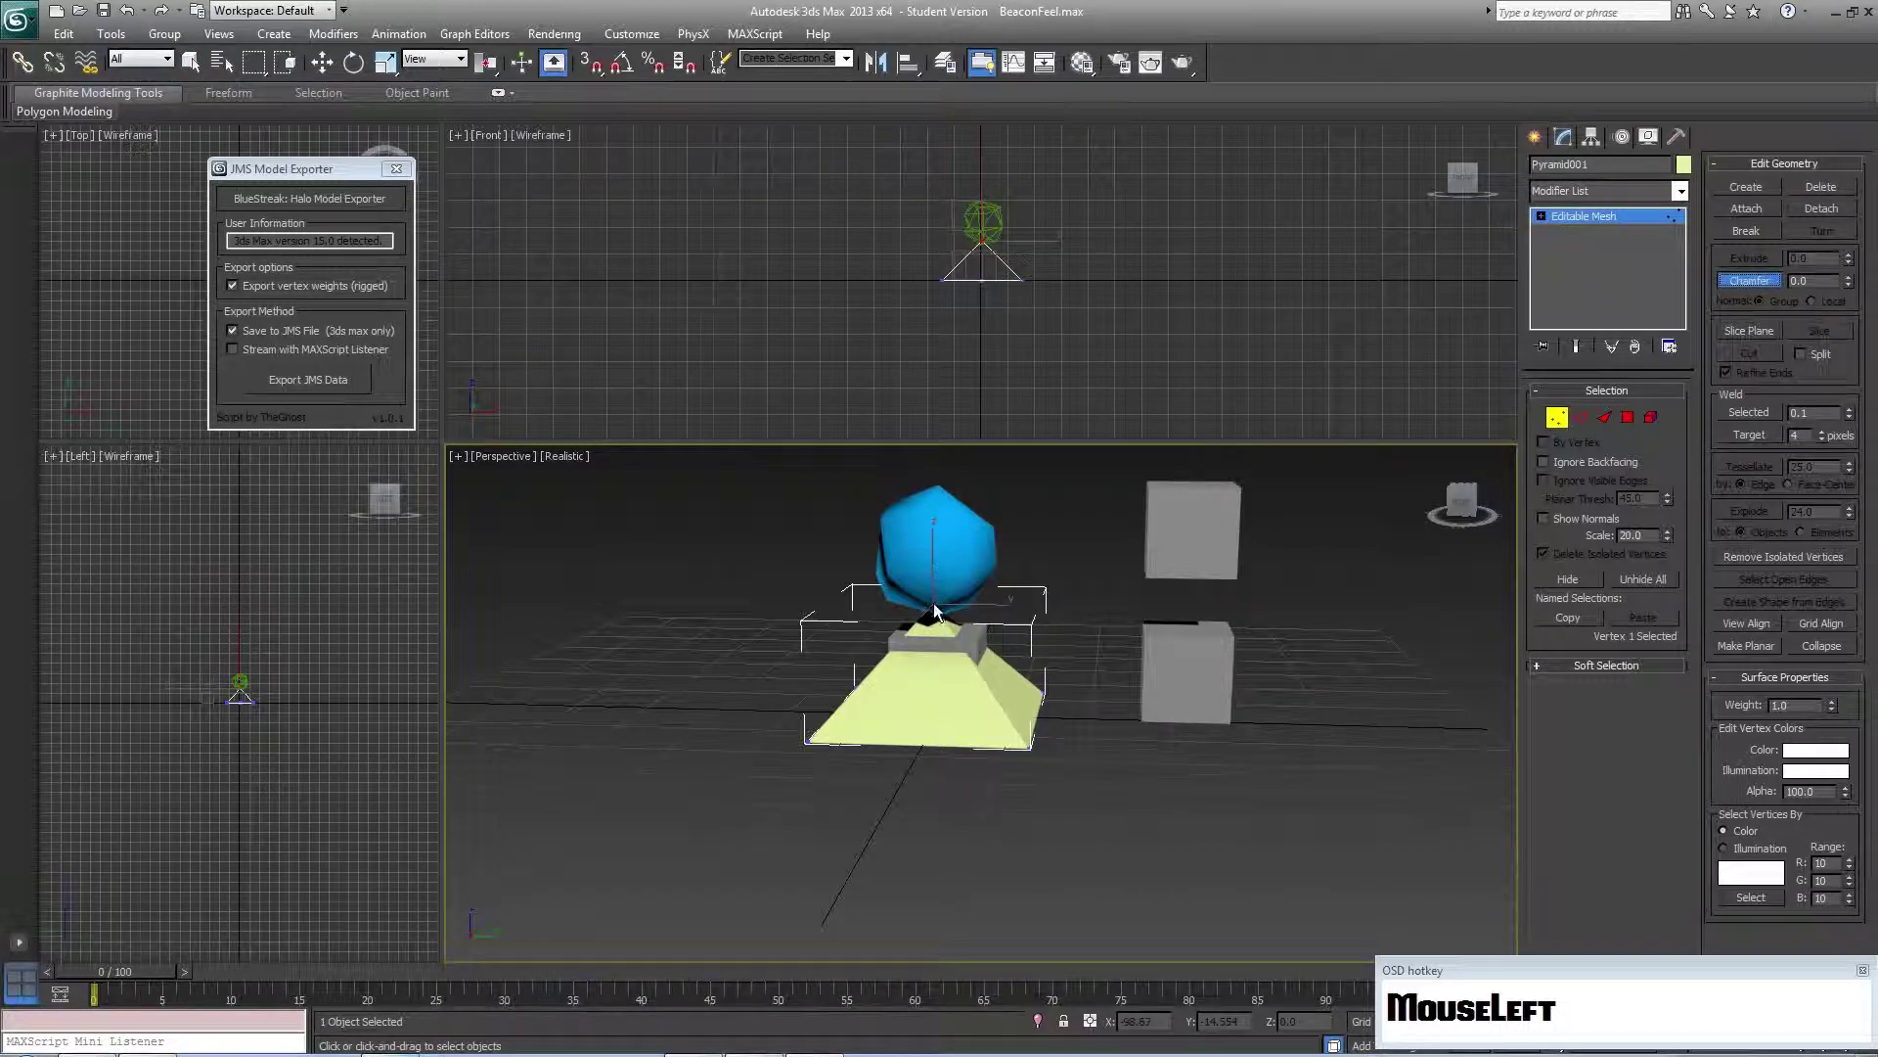
{"action": "left_click_drag", "start_coordinate": [934, 612], "coordinate": [1022, 641]}
{"action": "left_click", "coordinate": [1627, 417]}
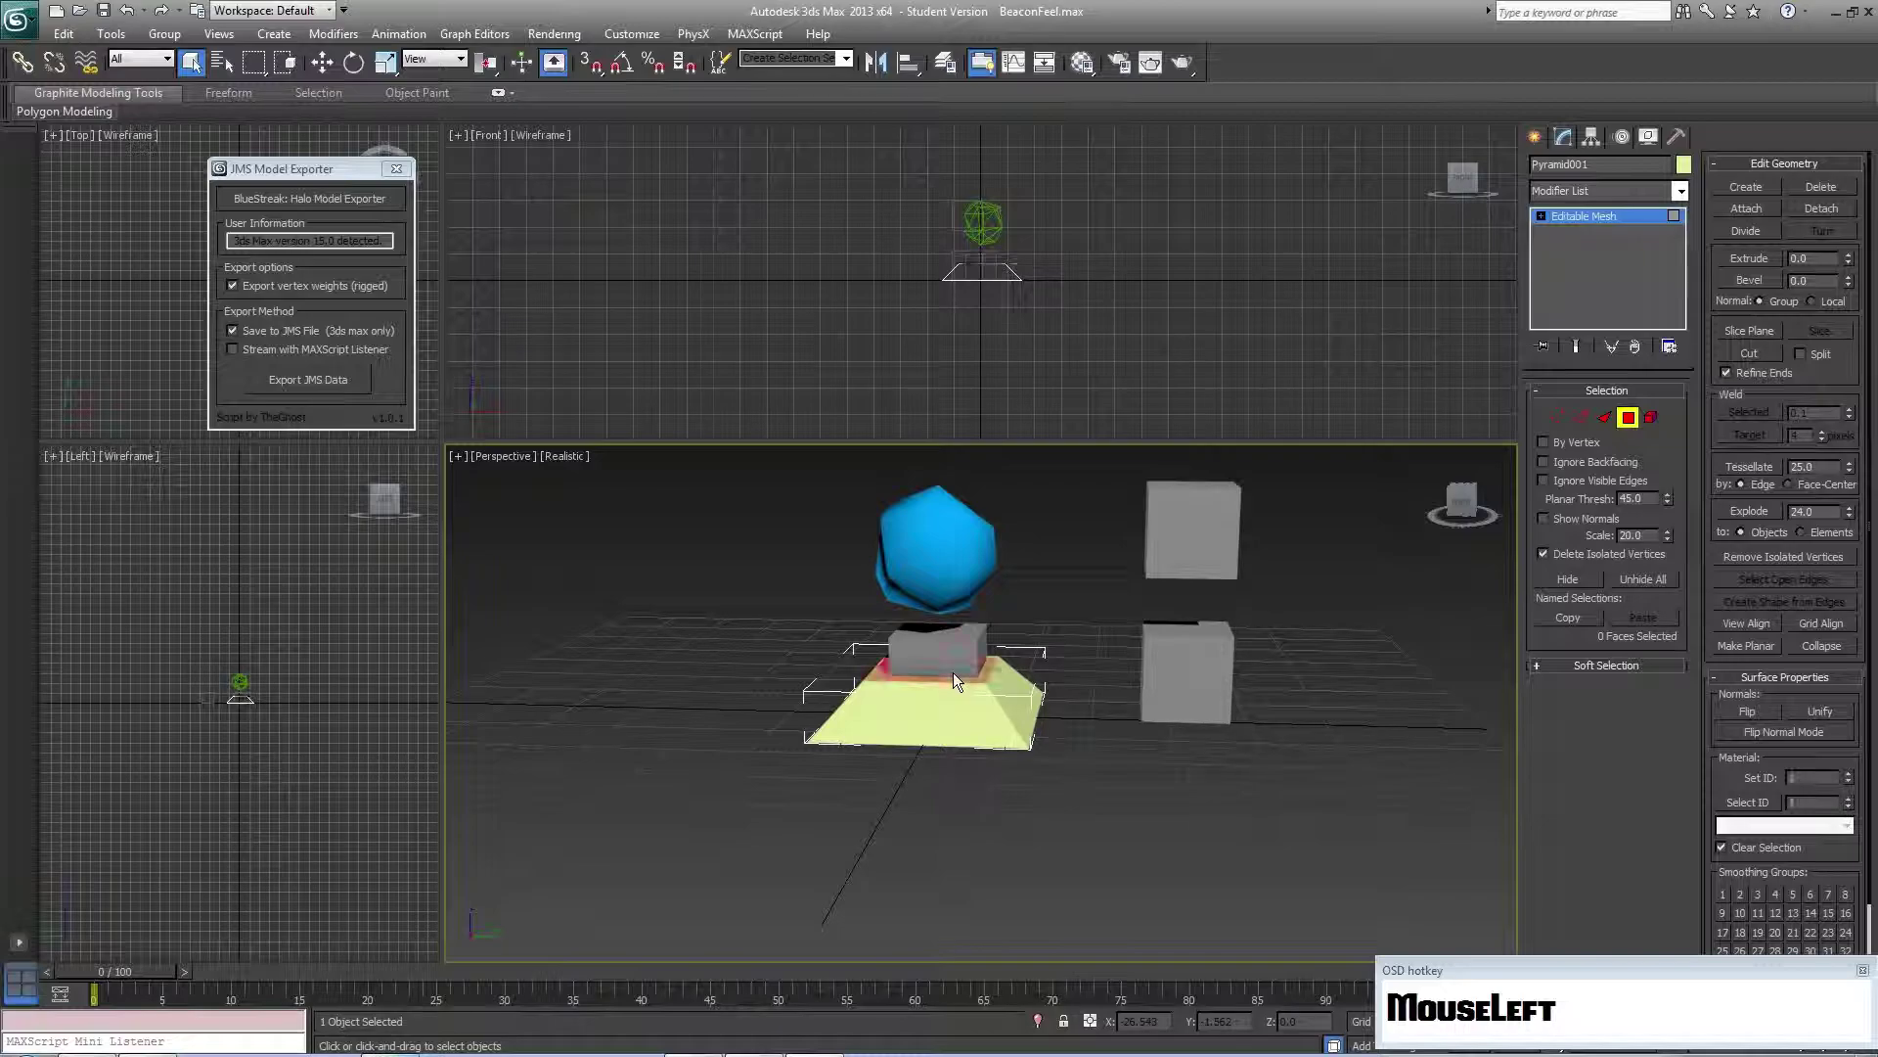
{"action": "key", "text": "w"}
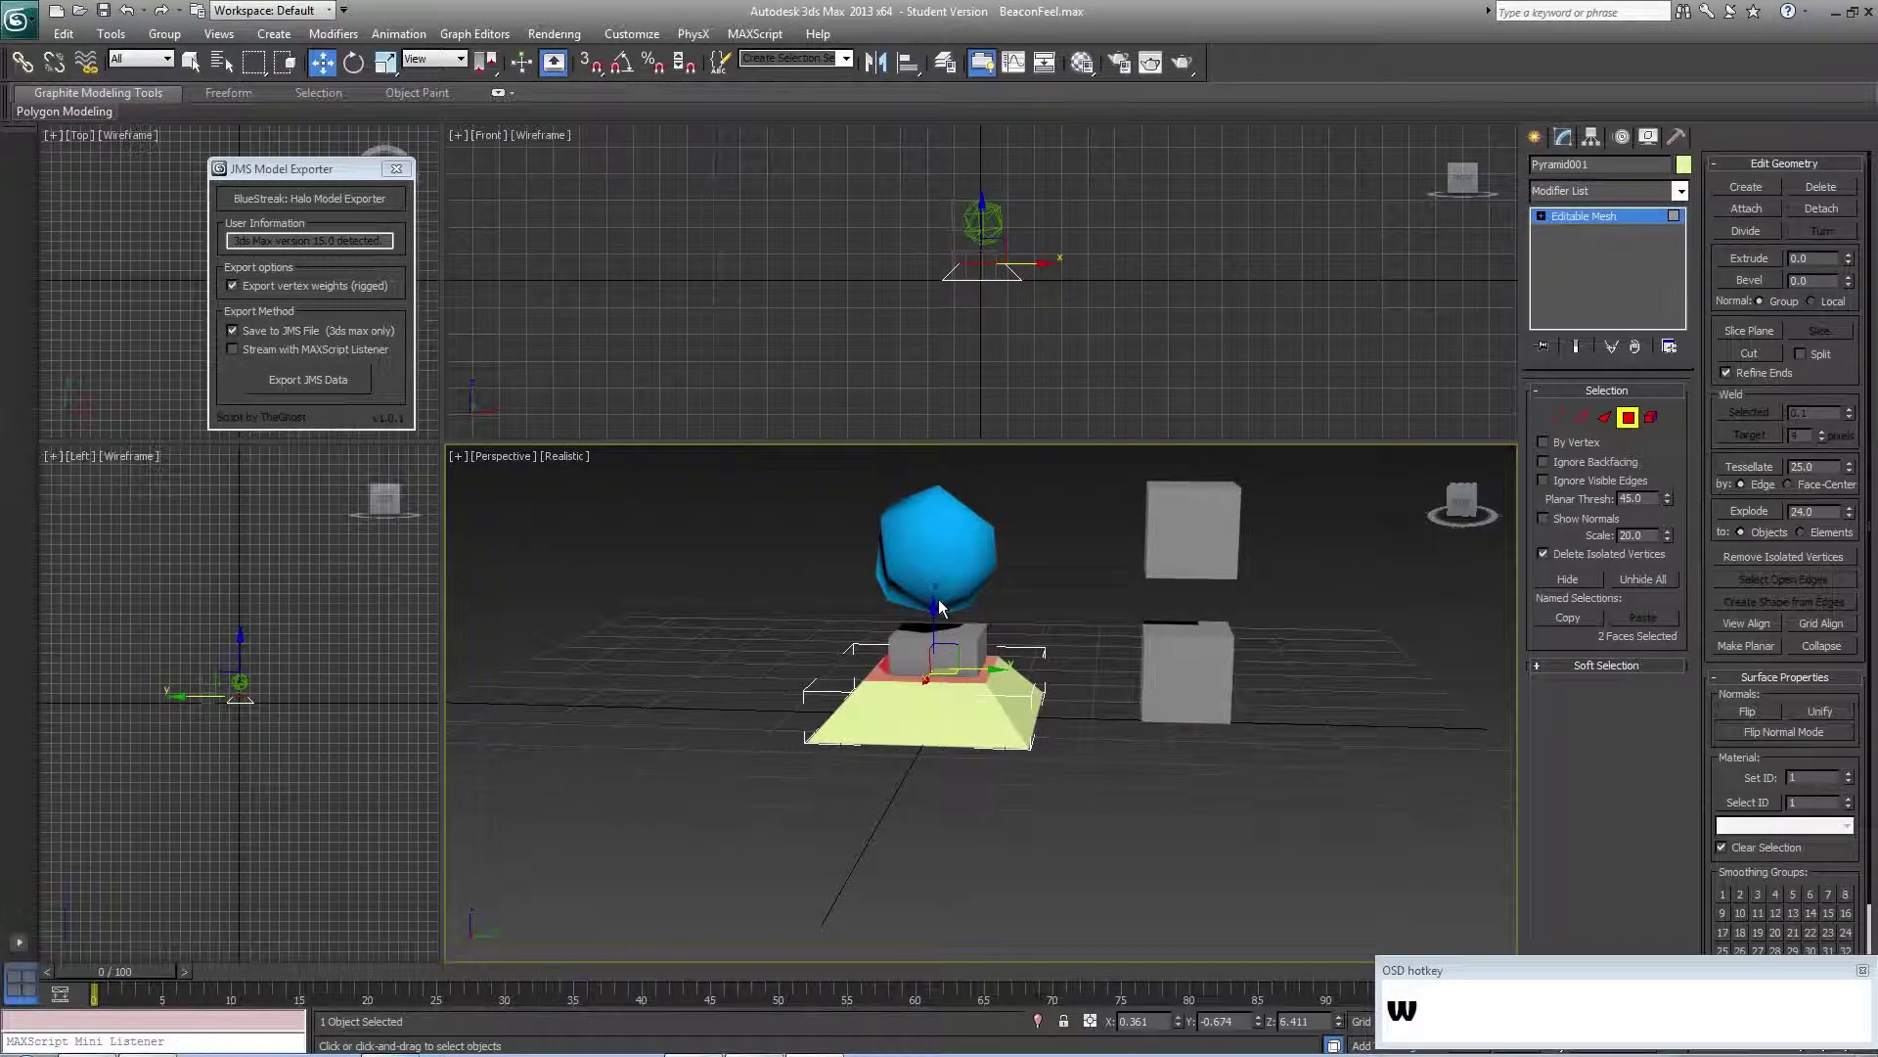
{"action": "left_click_drag", "start_coordinate": [935, 609], "coordinate": [1071, 684]}
{"action": "middle_click_drag", "start_coordinate": [1070, 684], "coordinate": [1119, 708], "text": "alt"}
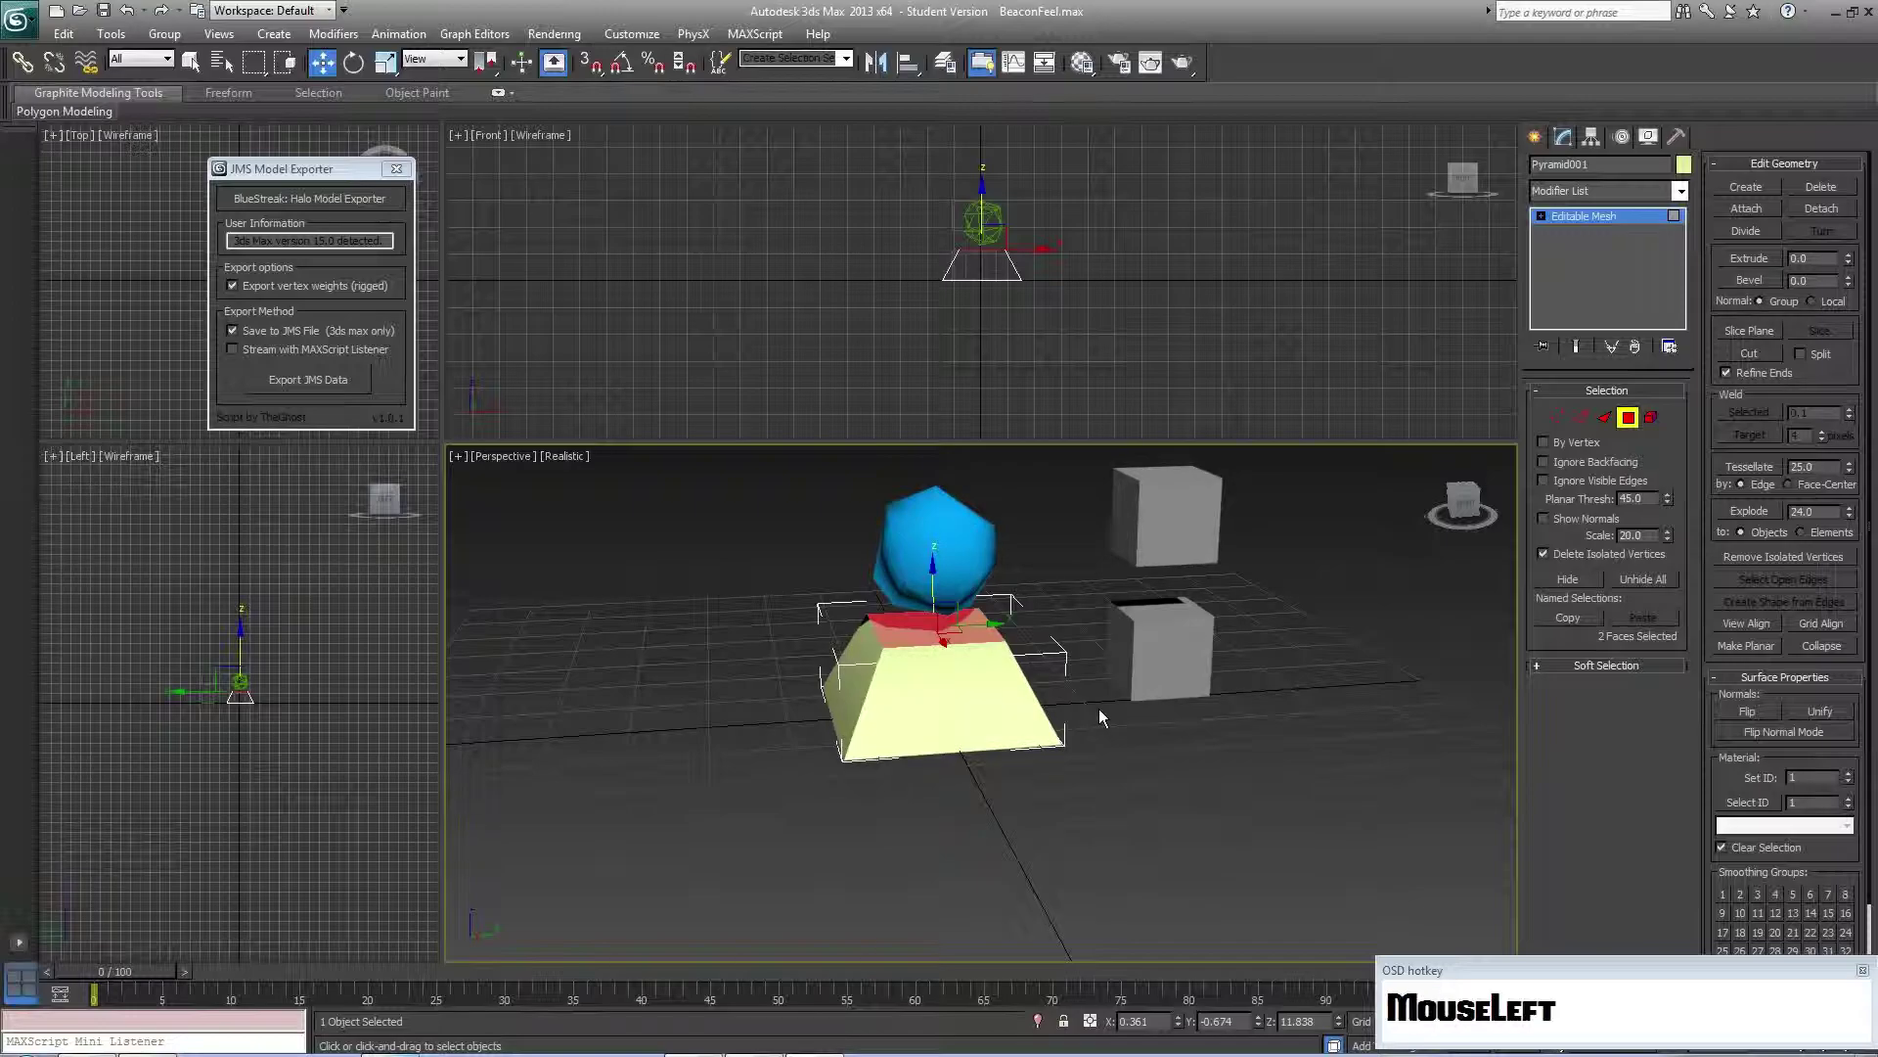
{"action": "left_click", "coordinate": [1099, 708]}
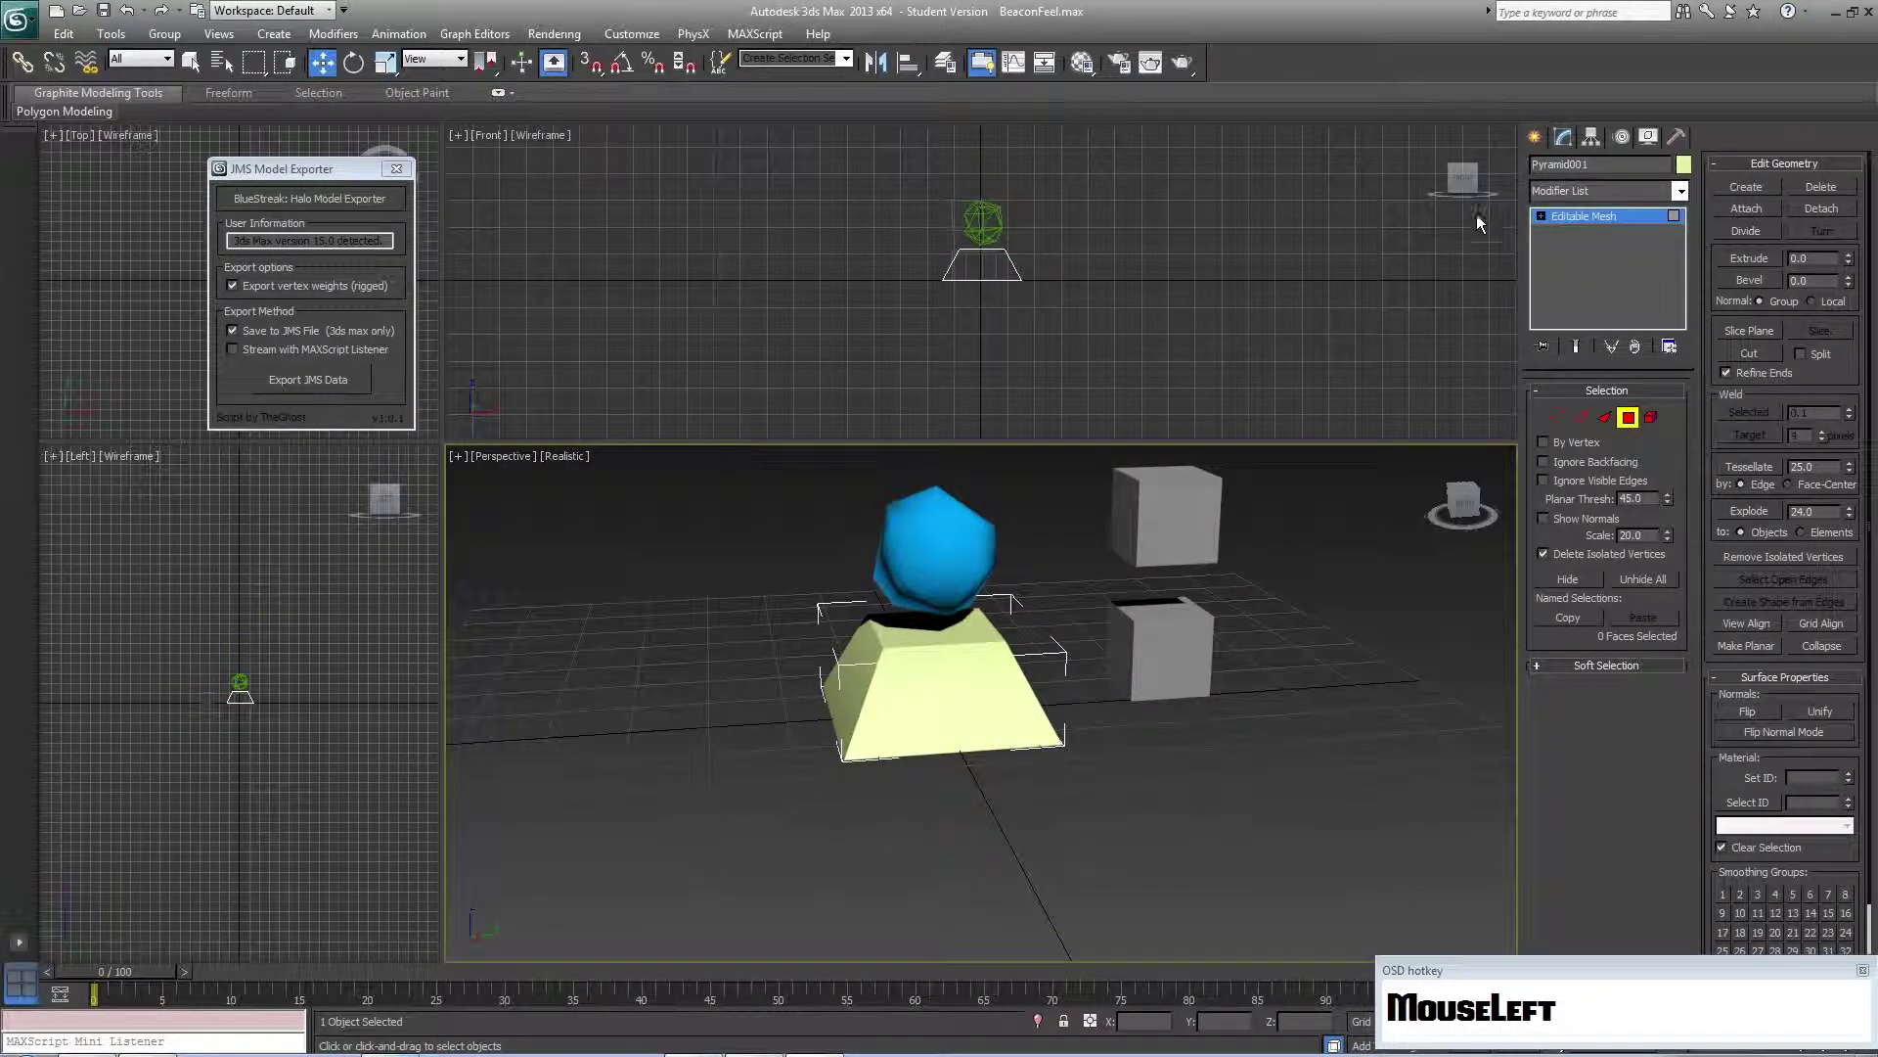
Rename Pyramid001 to Bottom
{"action": "left_click", "coordinate": [1534, 136]}
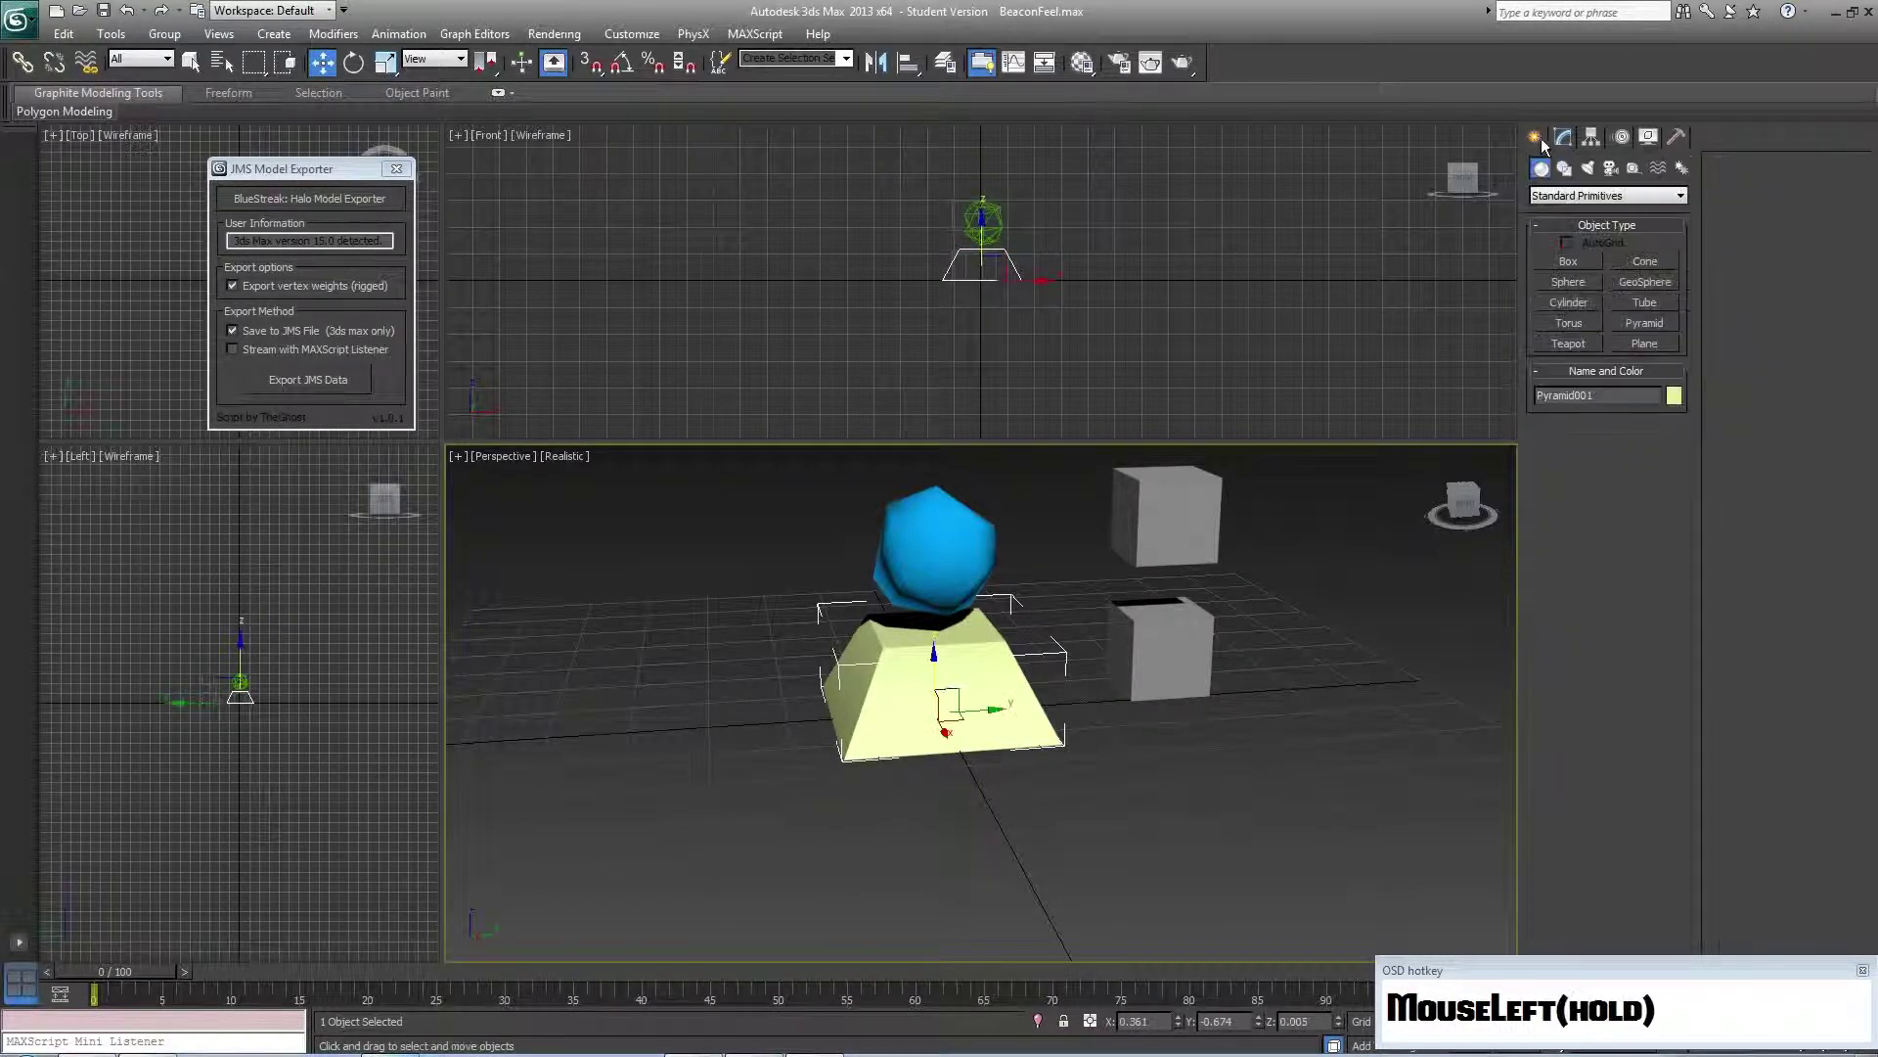
{"action": "double_click", "coordinate": [1622, 399]}
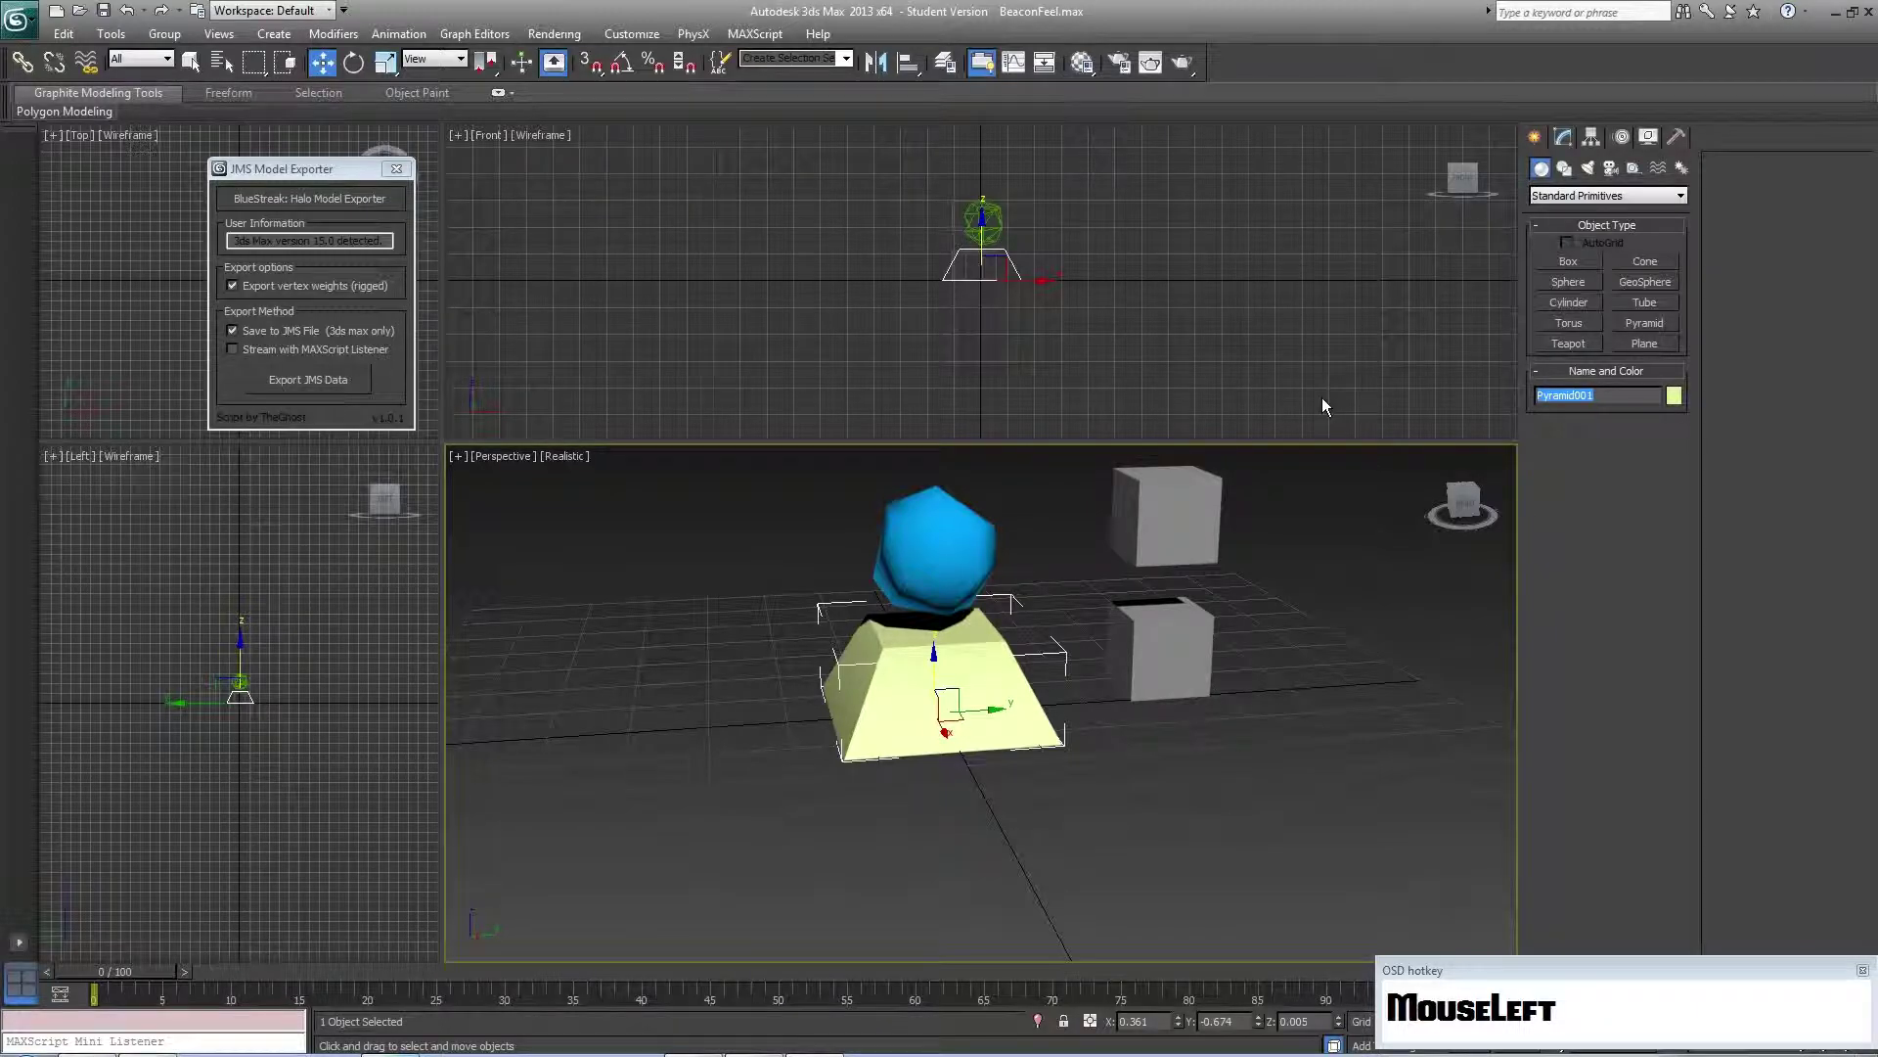
{"action": "key", "text": "BackSpace"}
{"action": "type", "text": "Bottom"}
{"action": "key", "text": "Return"}
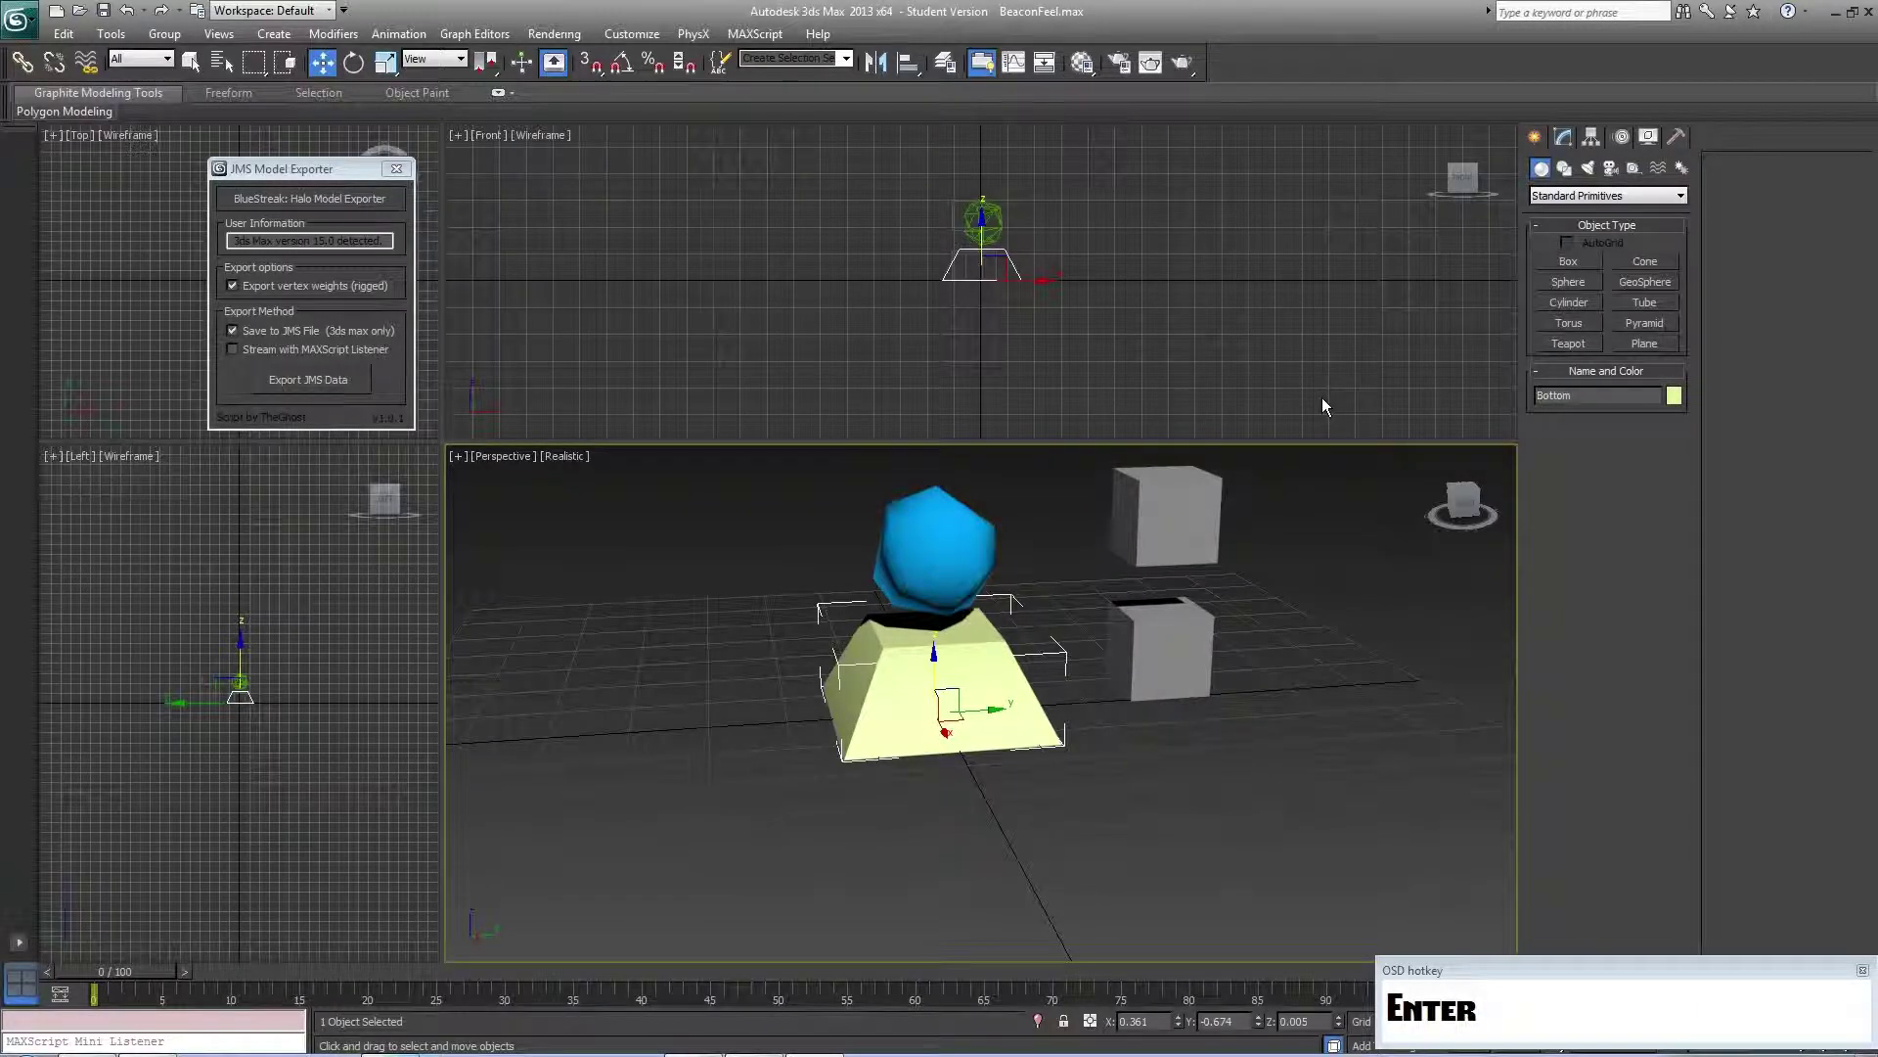
Apply the blue material from the Material Editor to the Bottom pyramid
{"action": "left_click", "coordinate": [923, 562]}
{"action": "left_click", "coordinate": [946, 675]}
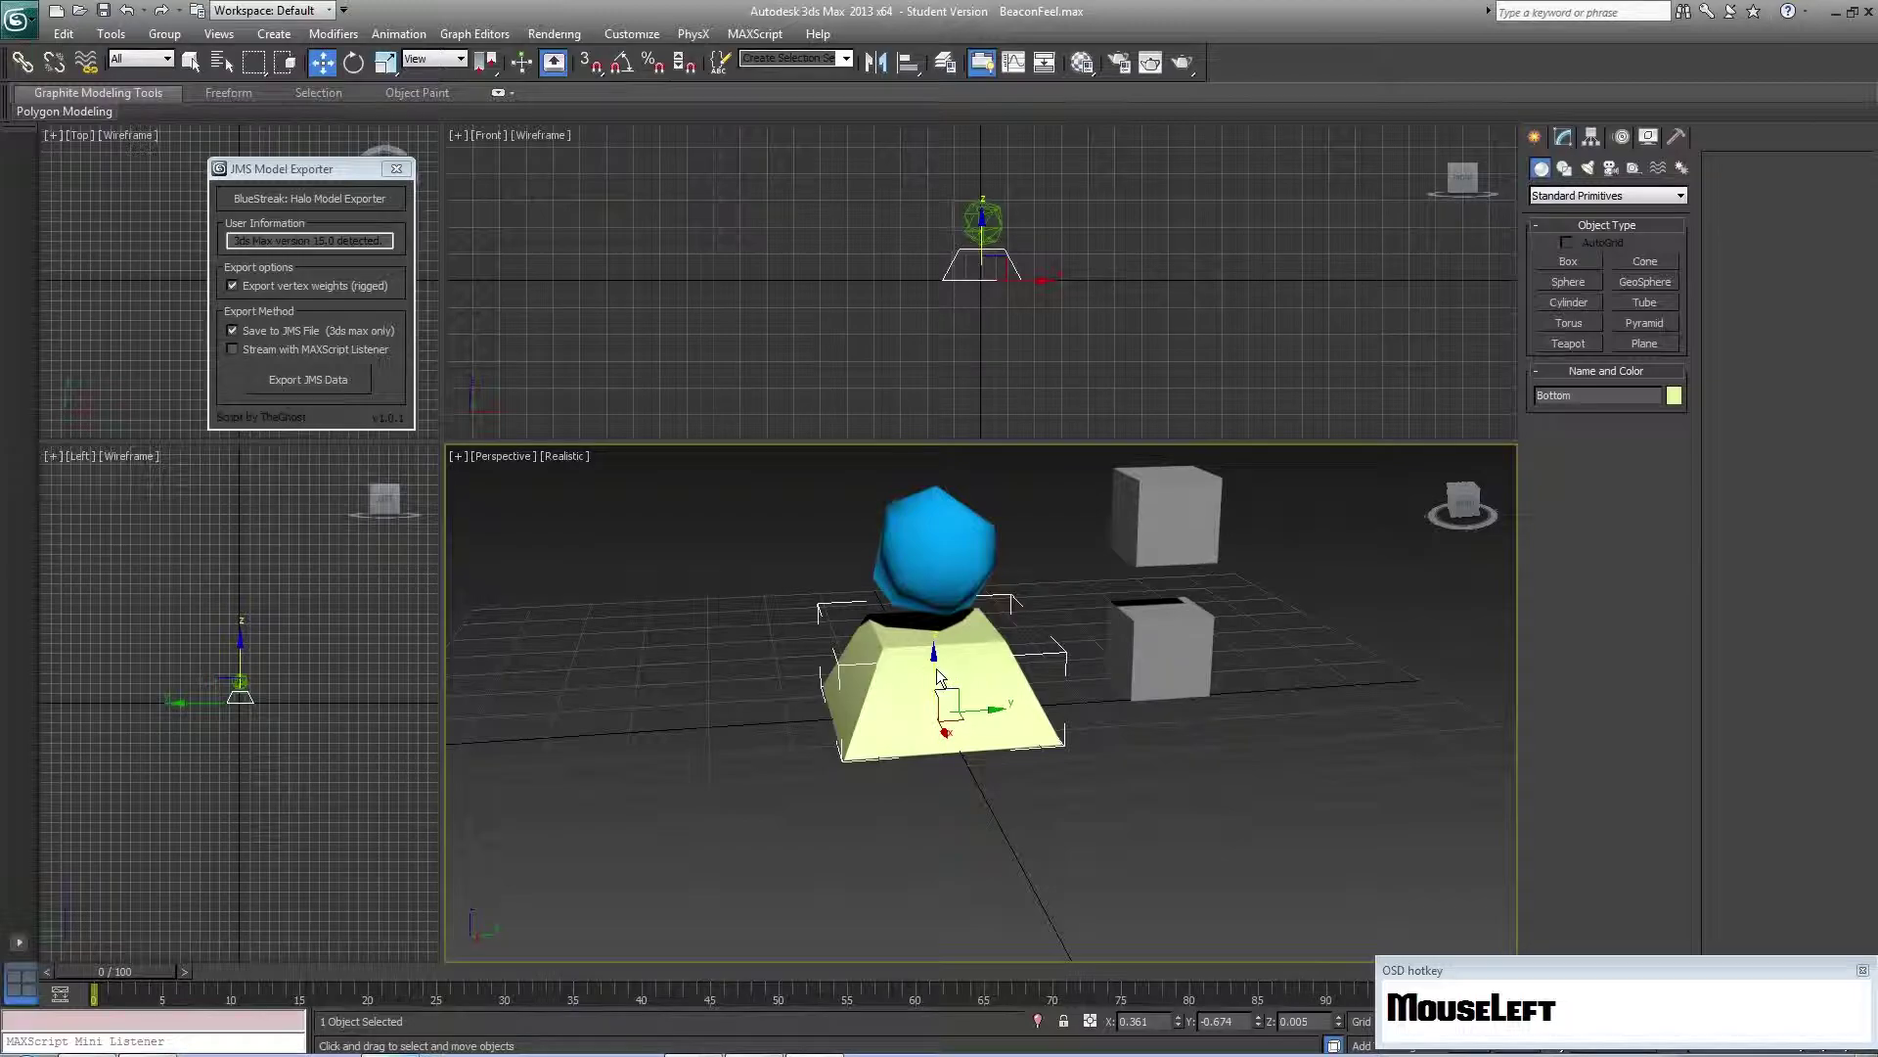
{"action": "key", "text": "m"}
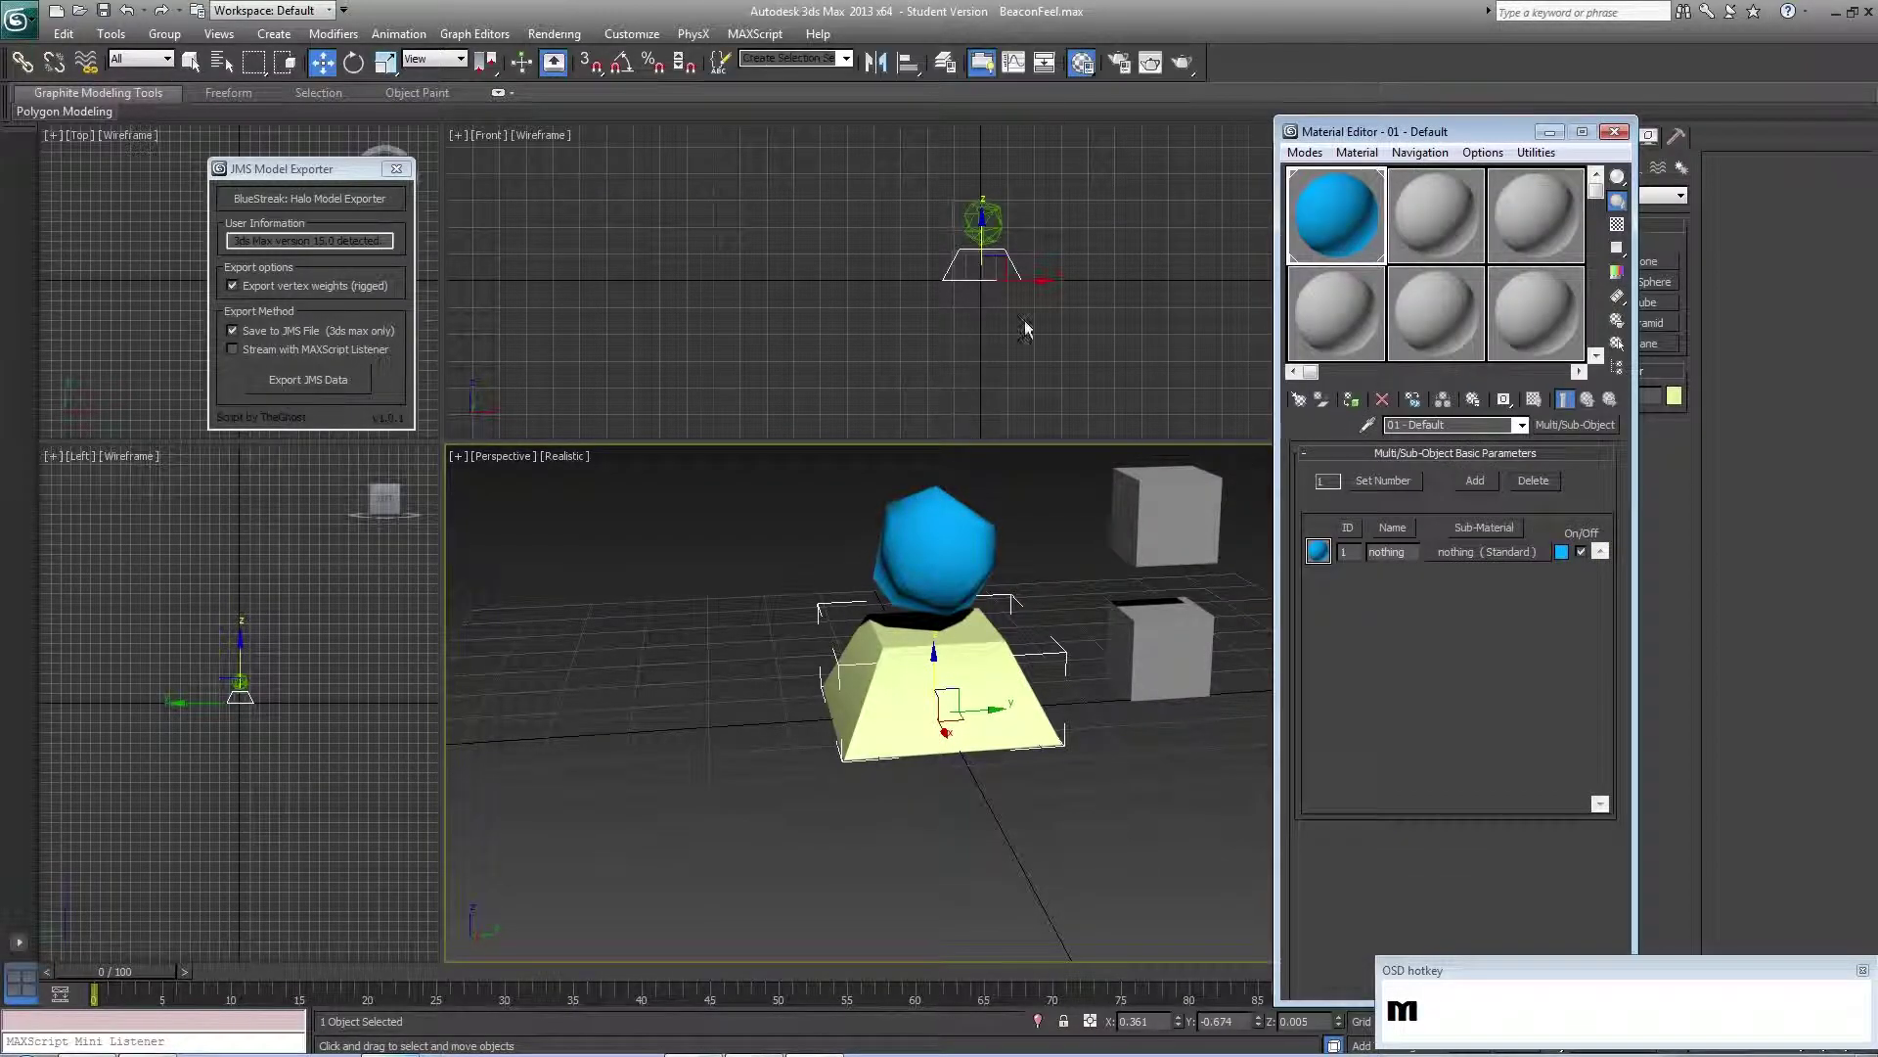
{"action": "left_click_drag", "start_coordinate": [1368, 254], "coordinate": [991, 677]}
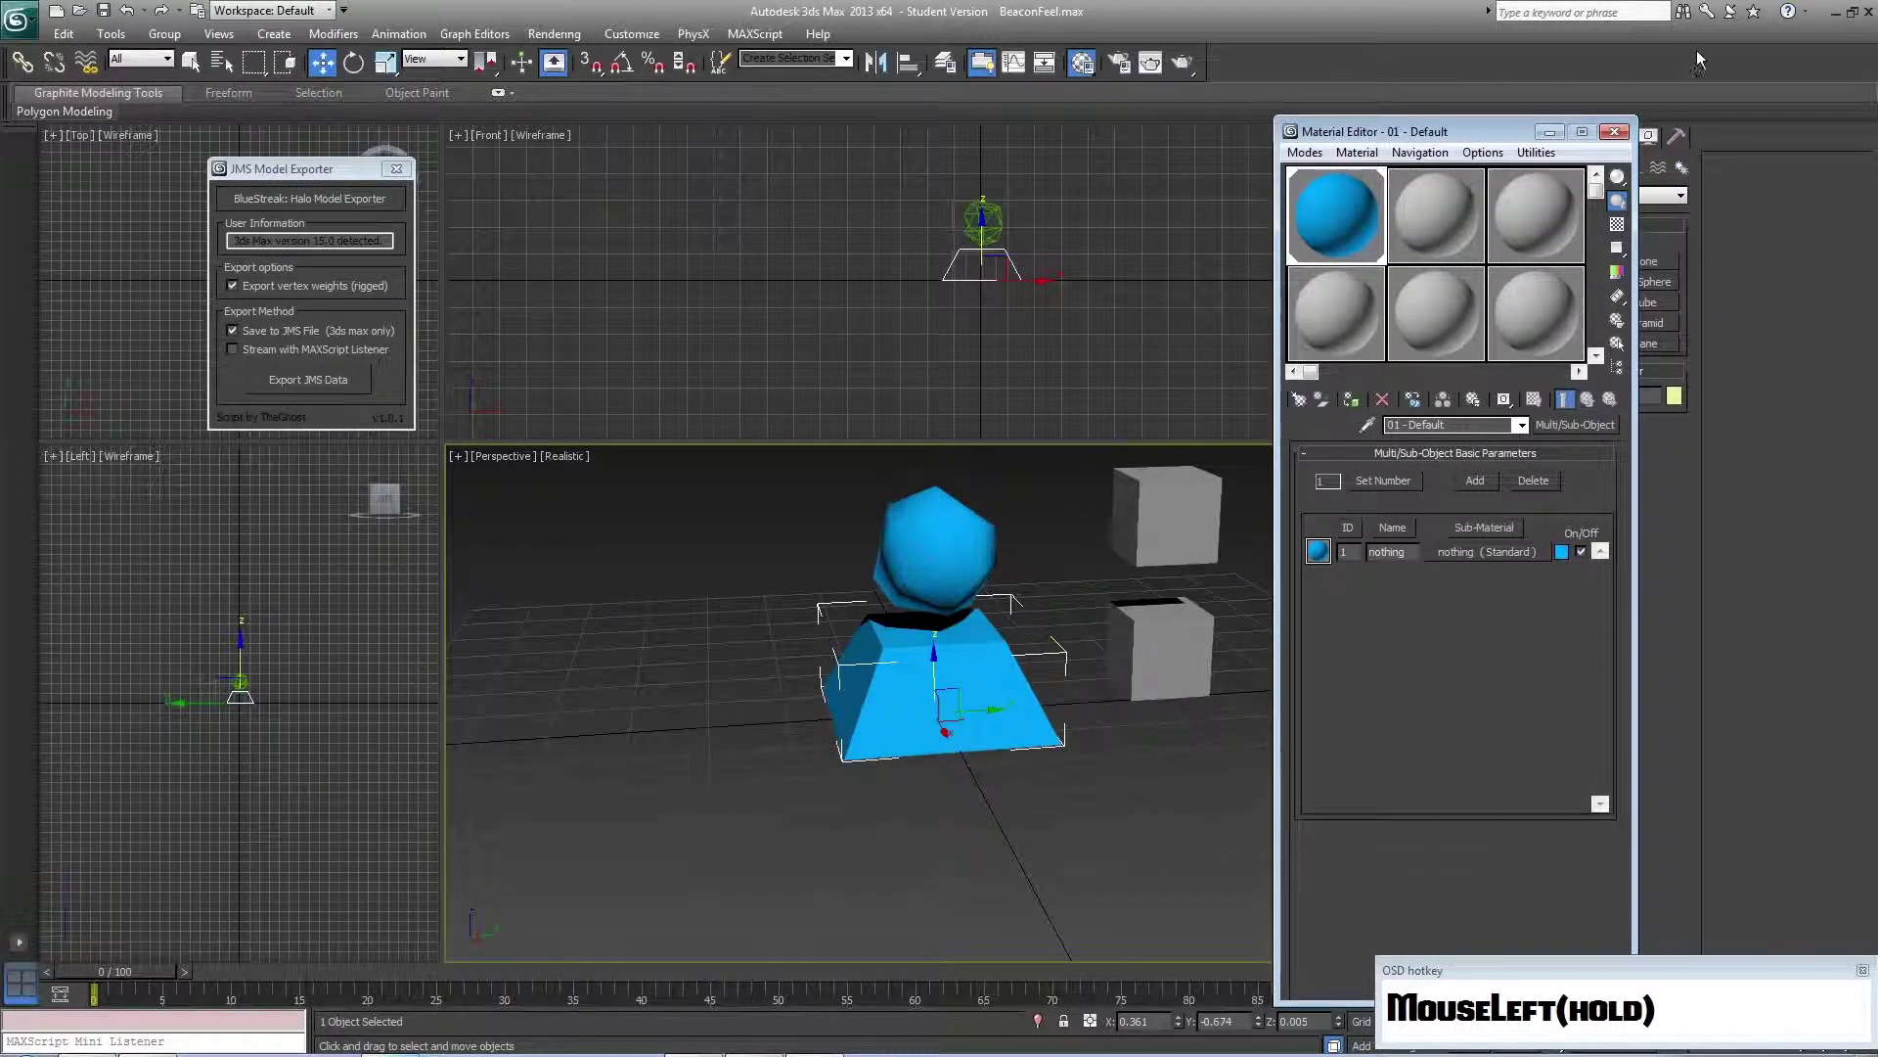
{"action": "left_click", "coordinate": [1614, 131]}
Select all of Bottom's faces in Editable Mesh to check its face IDs
{"action": "left_click", "coordinate": [1565, 138]}
{"action": "left_click", "coordinate": [1628, 417]}
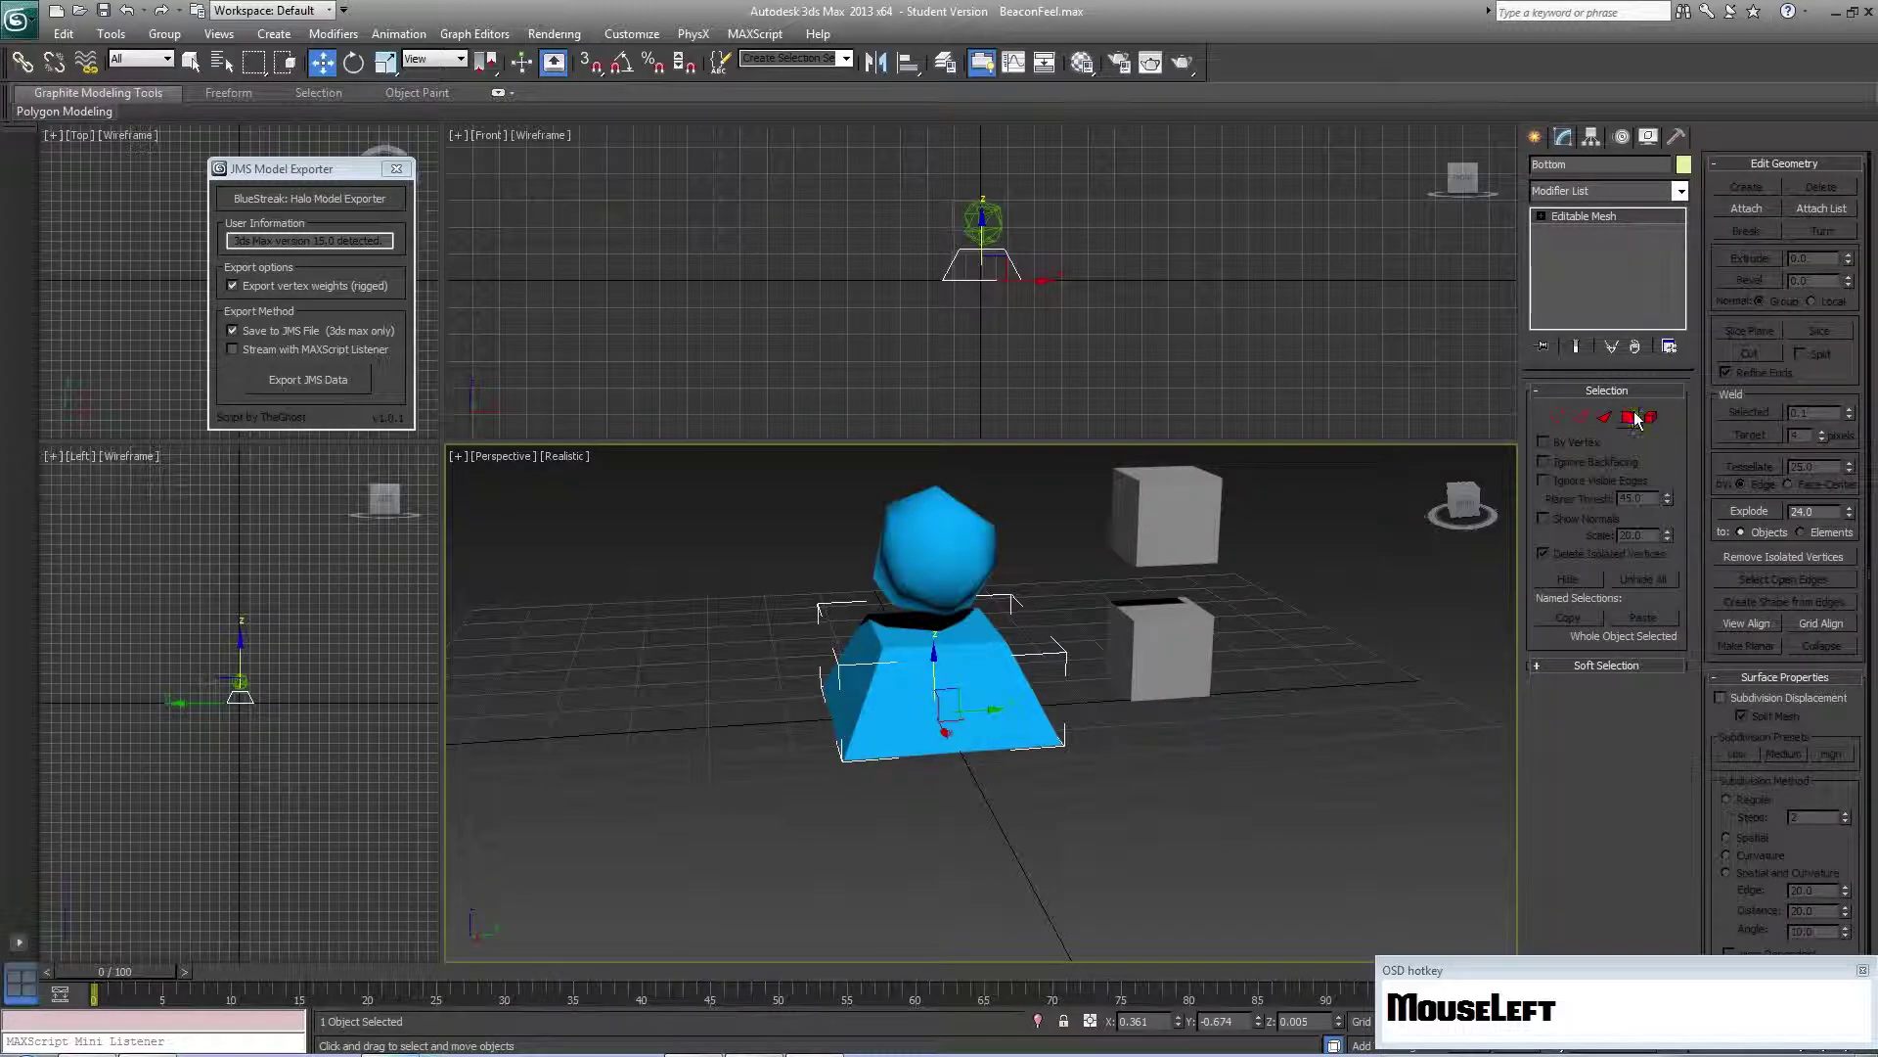
{"action": "left_click", "coordinate": [1023, 693]}
{"action": "key", "text": "ctrl+a"}
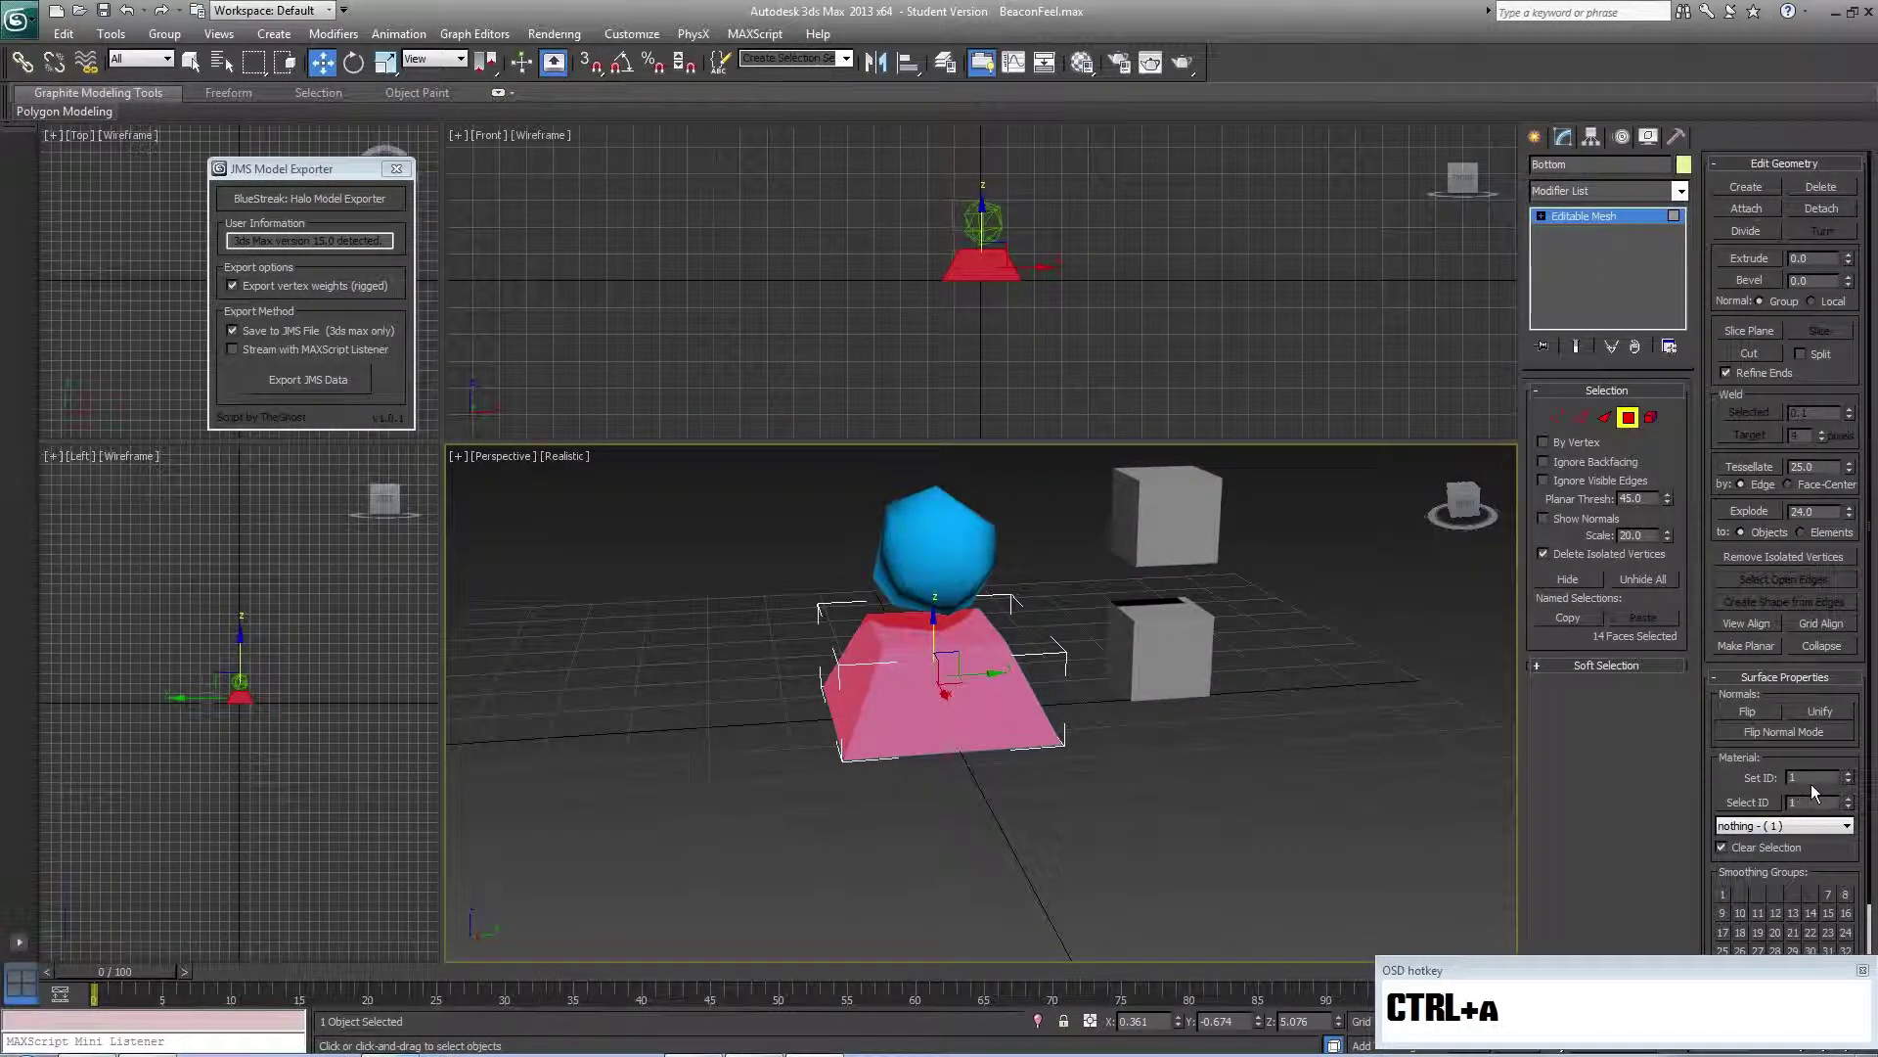
{"action": "left_click", "coordinate": [1534, 136]}
{"action": "left_click", "coordinate": [1127, 807]}
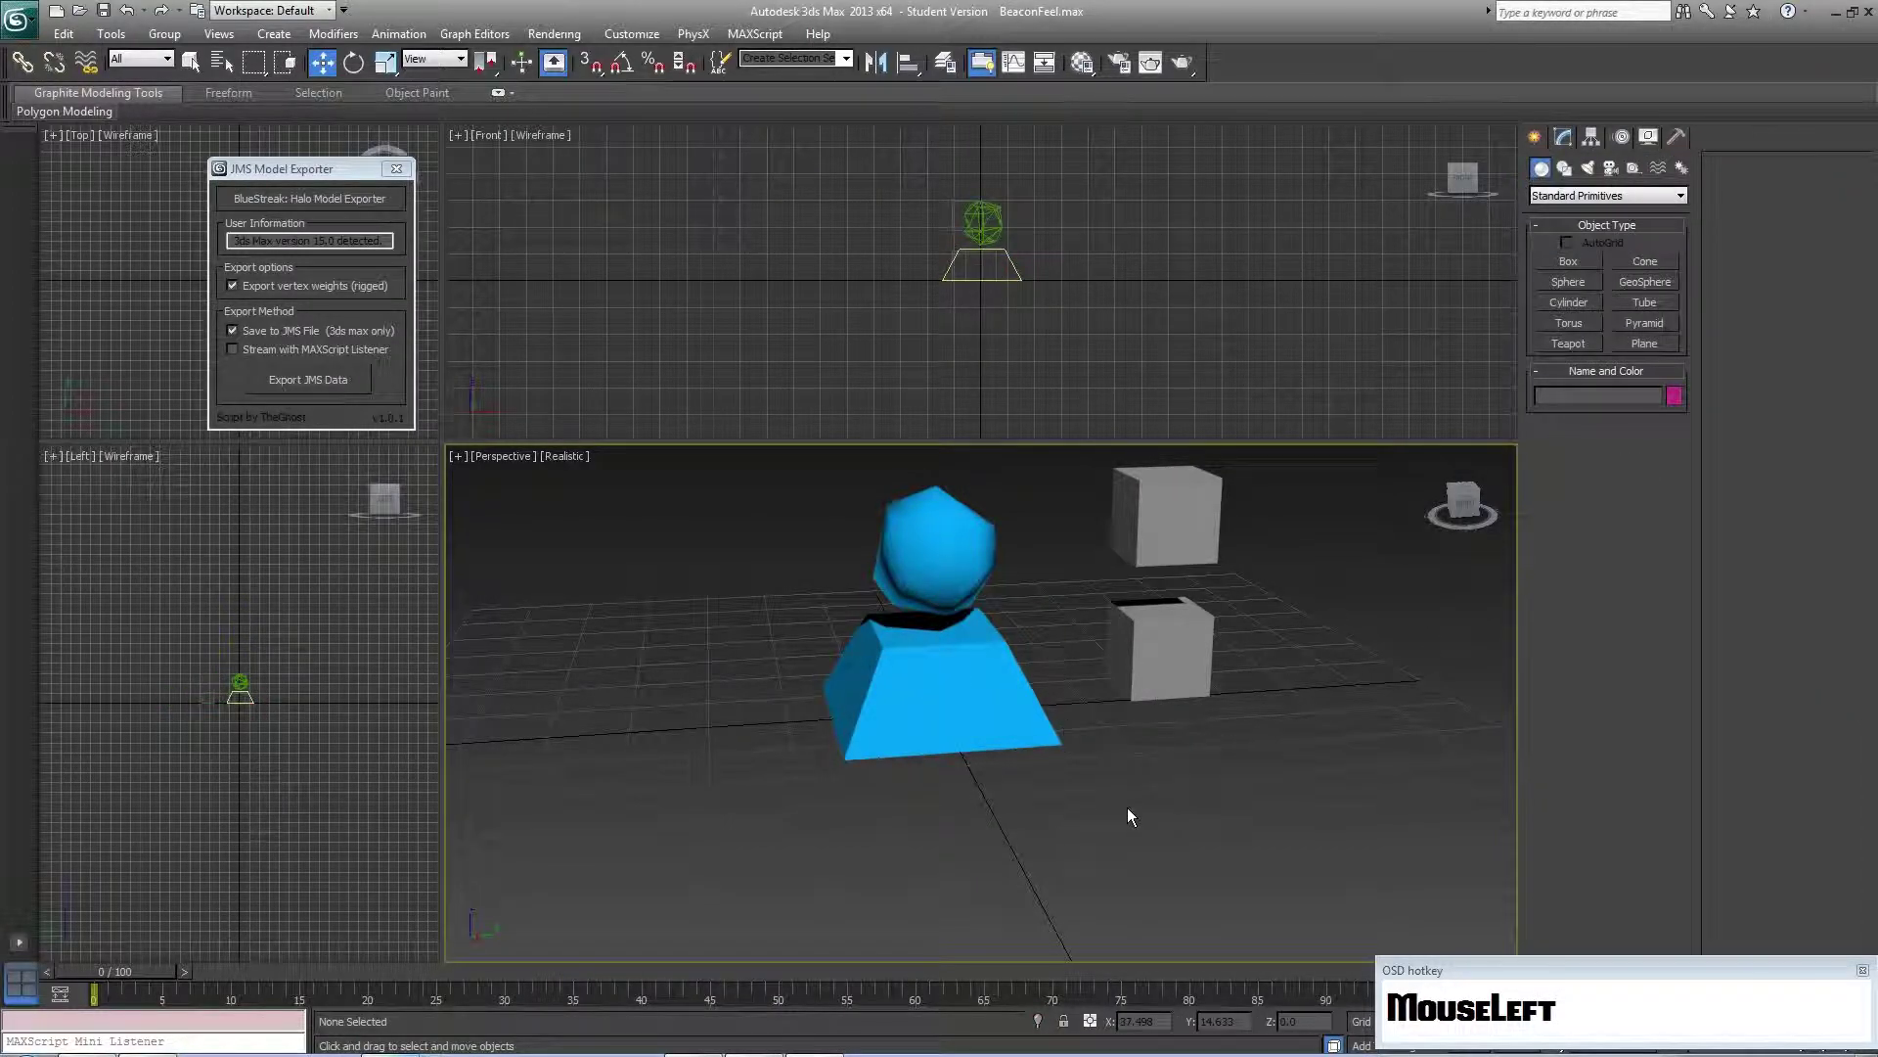
{"action": "left_click", "coordinate": [907, 709]}
Confirm in the object list that Bottom is under frame_bottom and Top under frame_top
{"action": "left_click", "coordinate": [22, 61]}
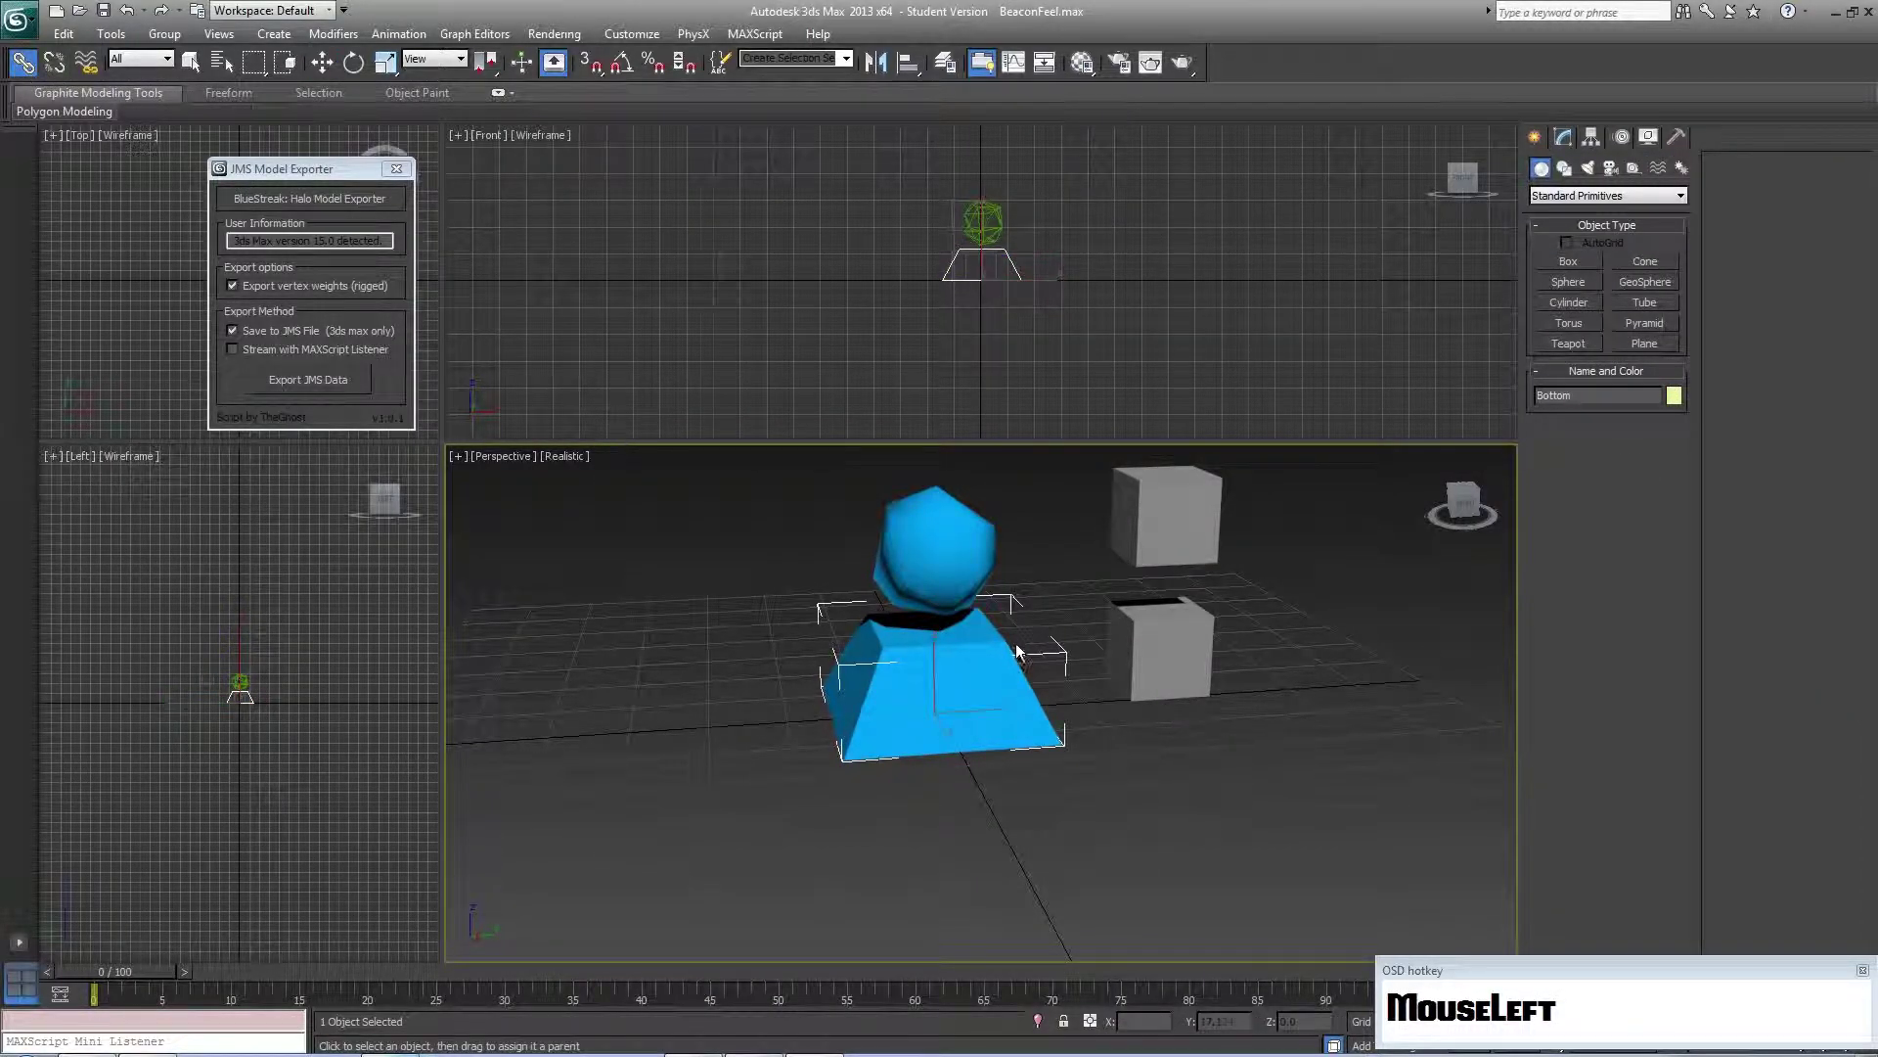
{"action": "left_click", "coordinate": [1171, 814]}
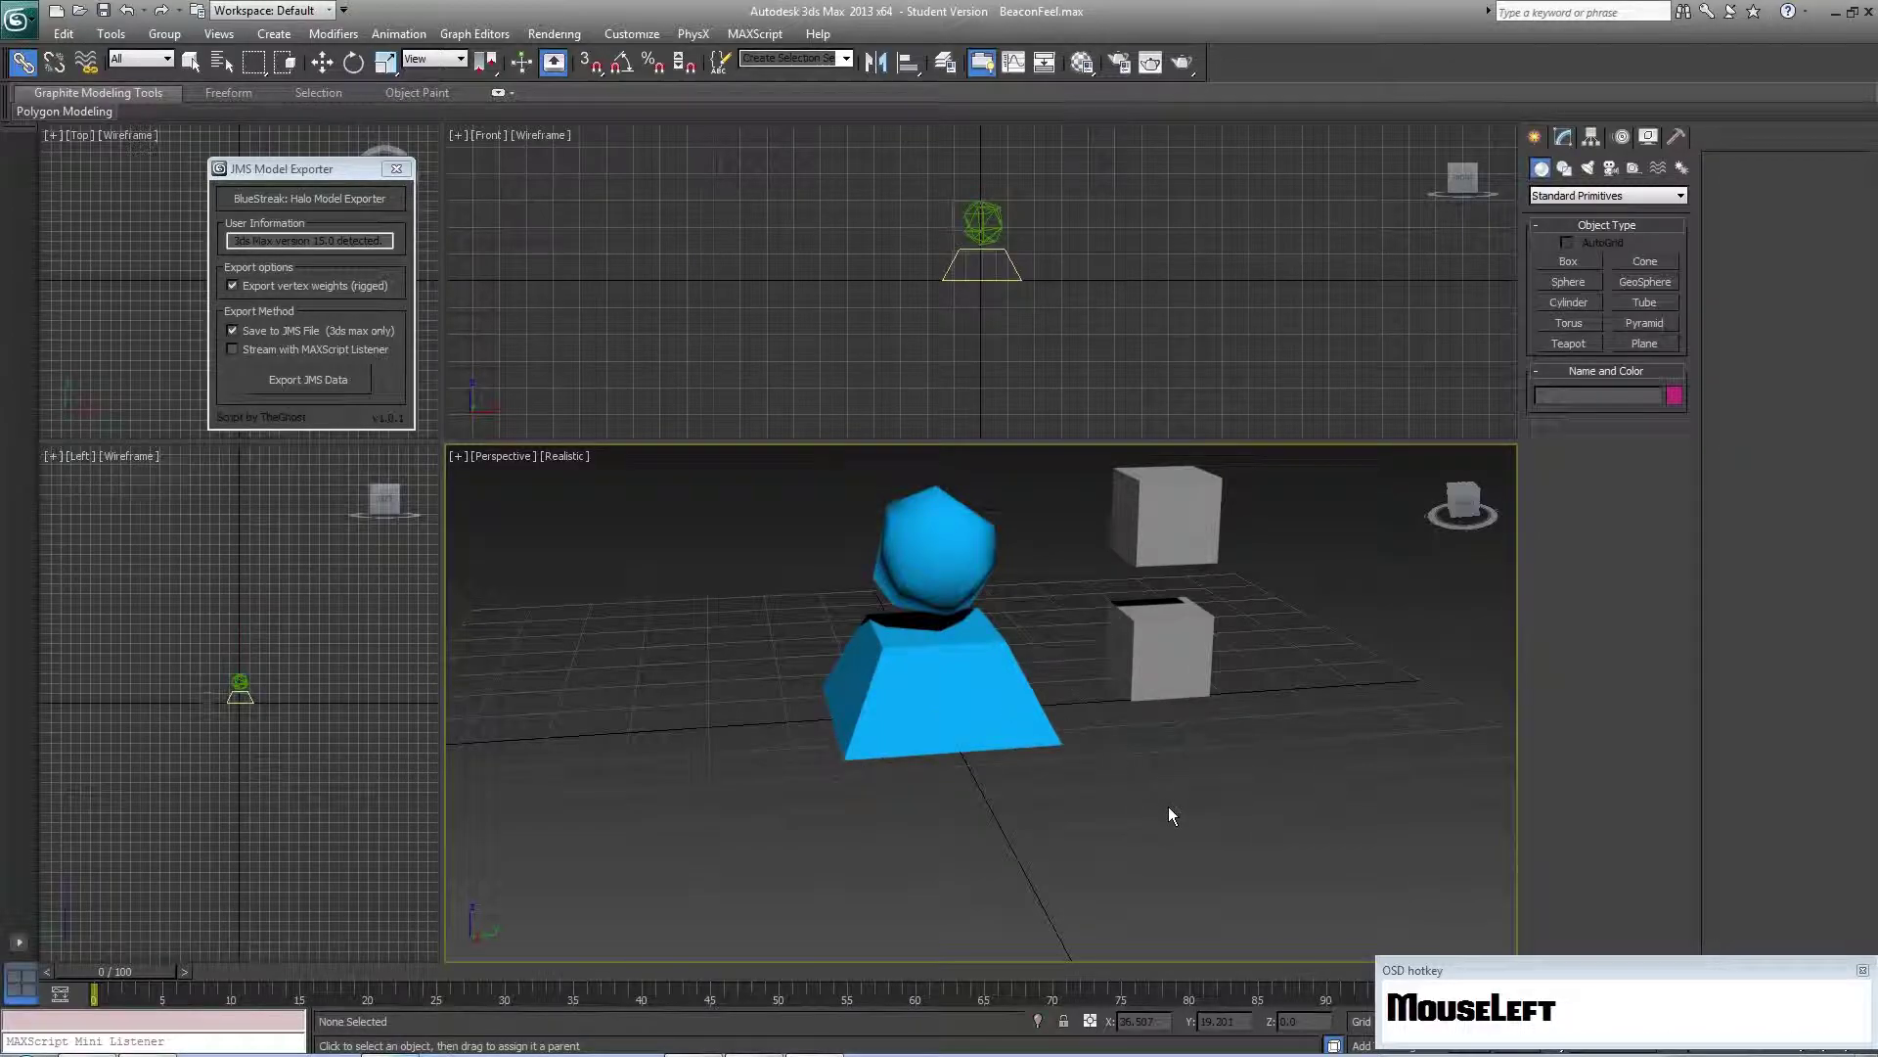
{"action": "key", "text": "h"}
{"action": "left_click", "coordinate": [822, 364]}
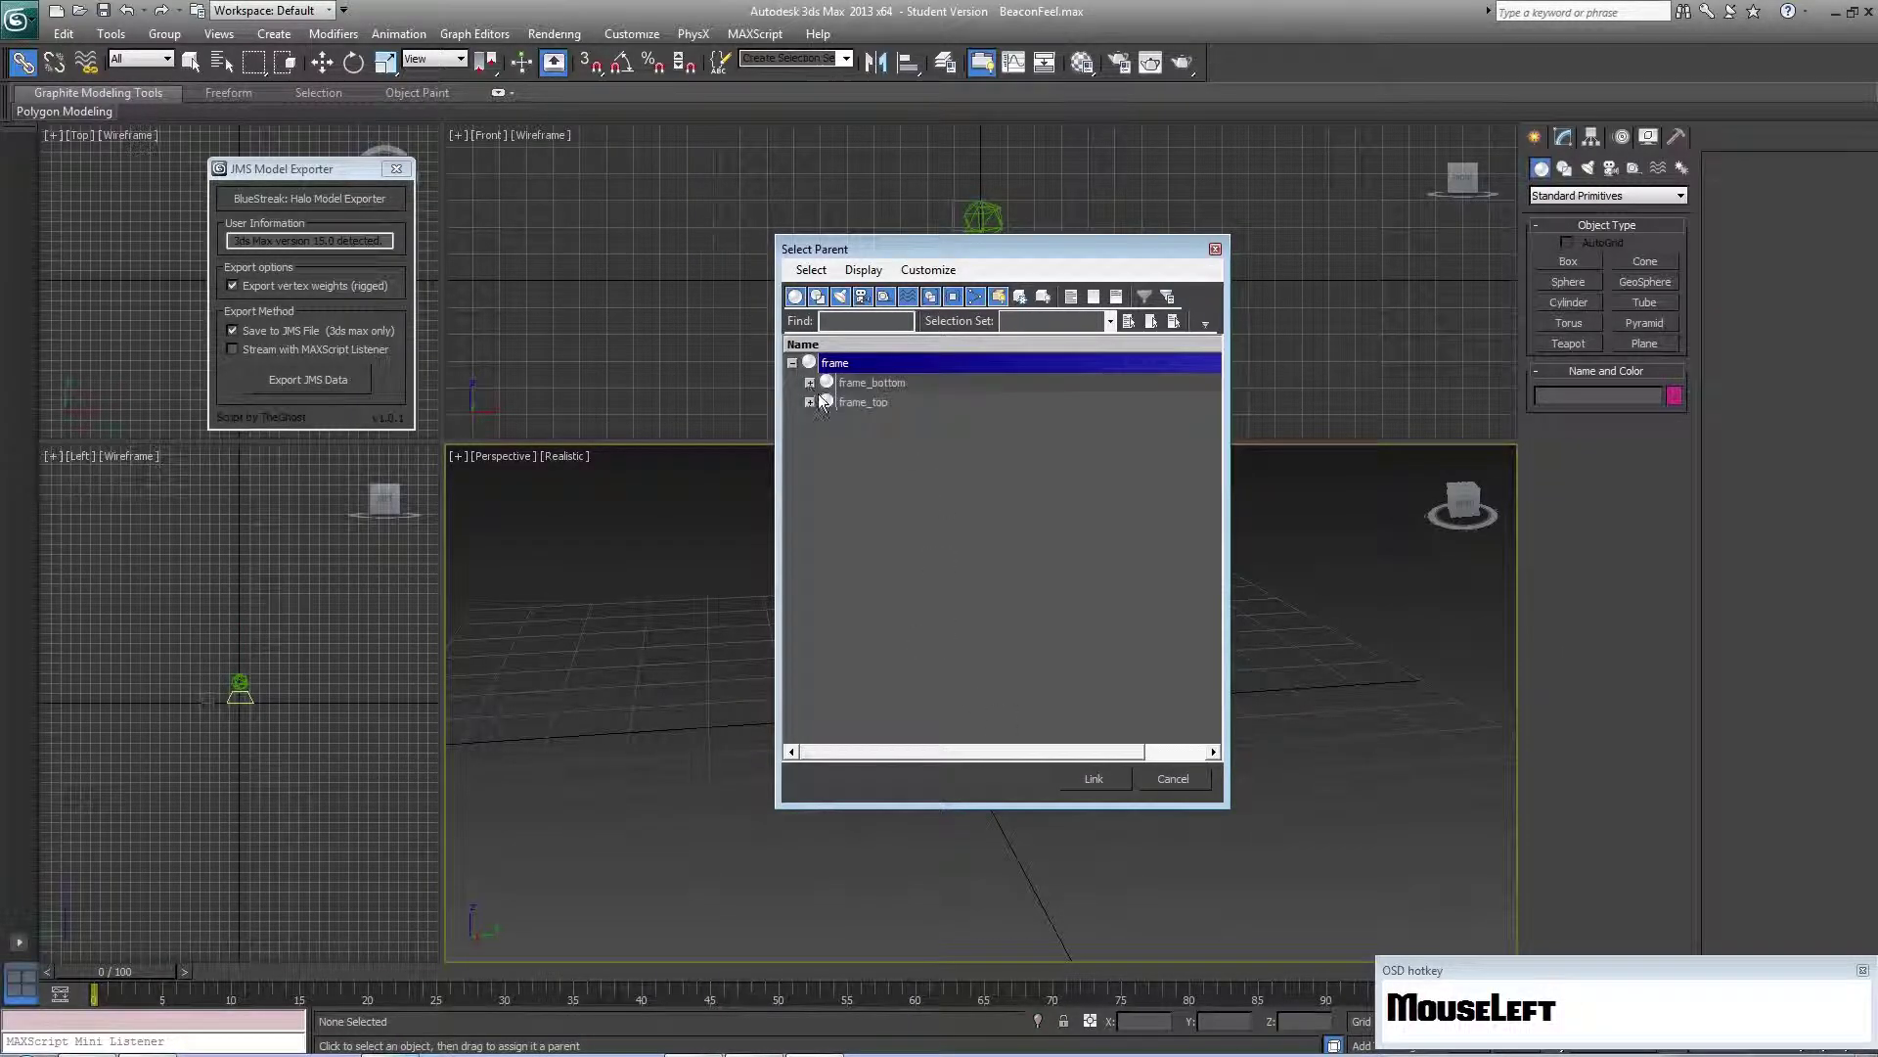
{"action": "left_click", "coordinate": [809, 383]}
{"action": "left_click", "coordinate": [809, 420]}
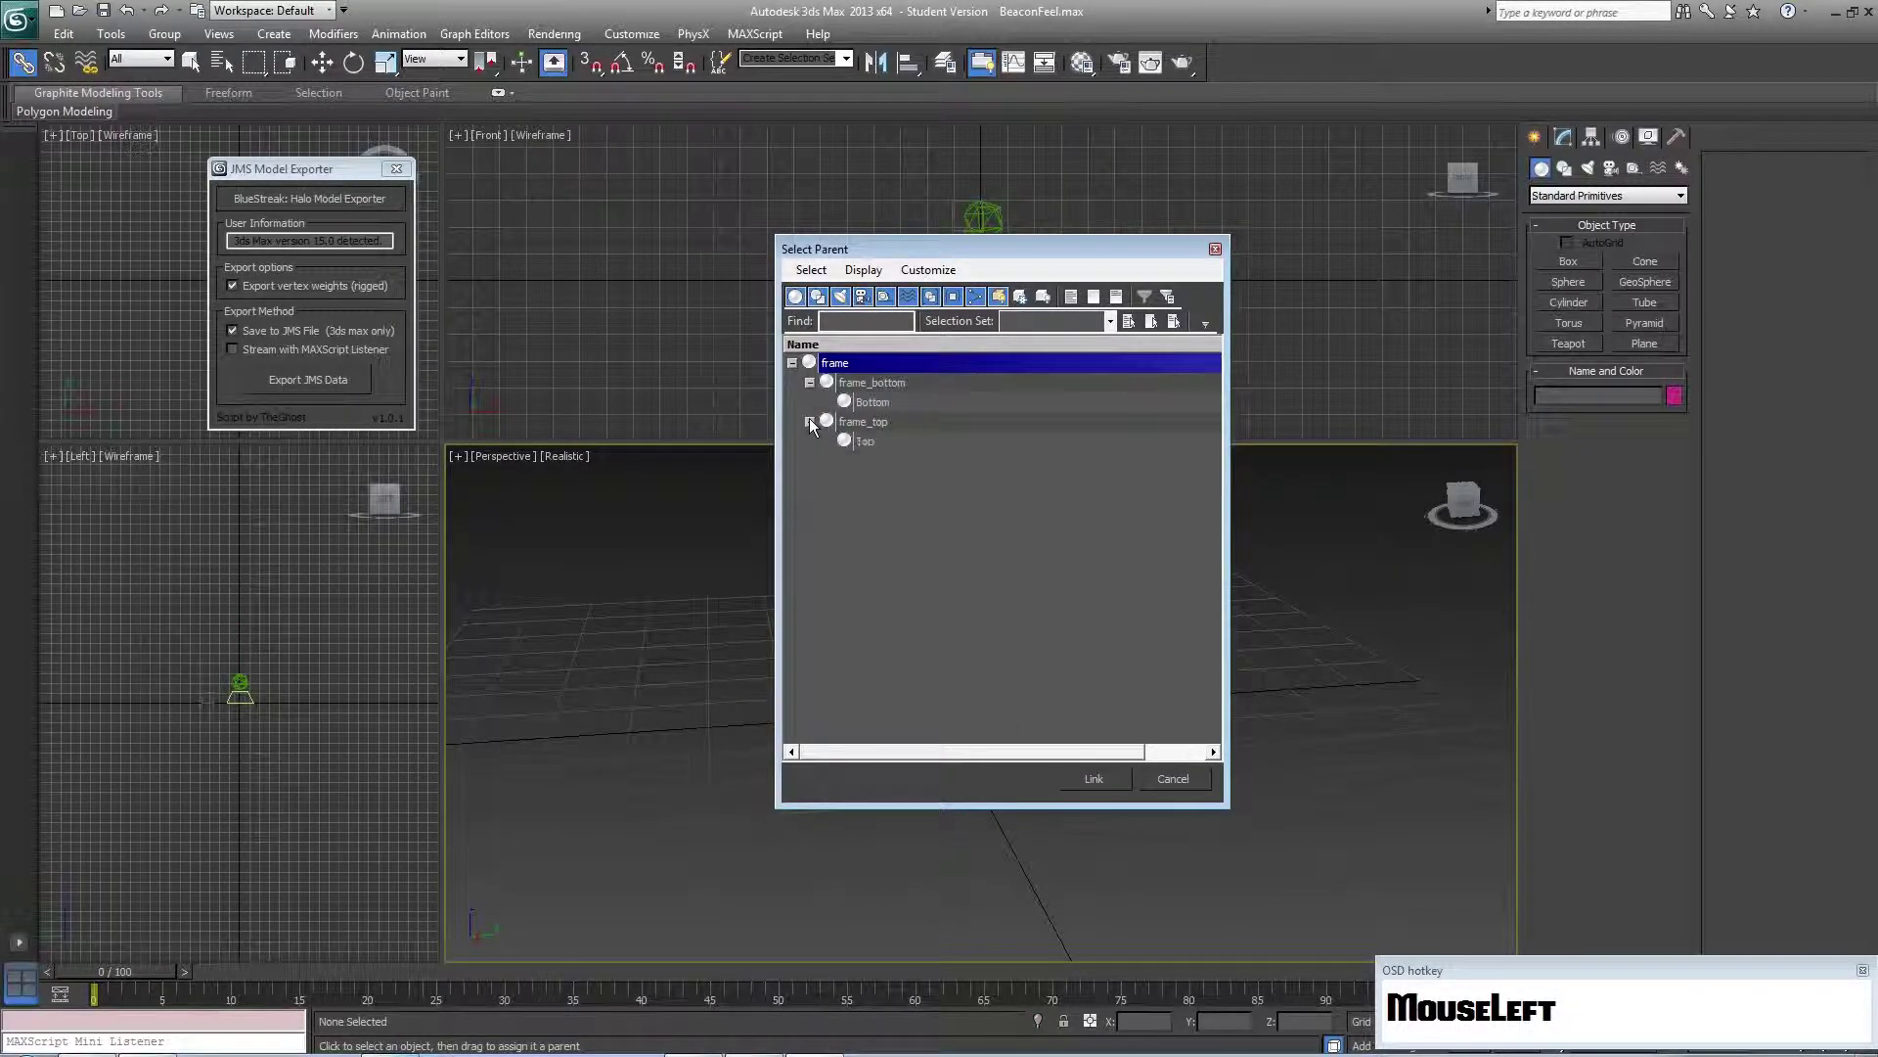
{"action": "left_click", "coordinate": [1176, 780]}
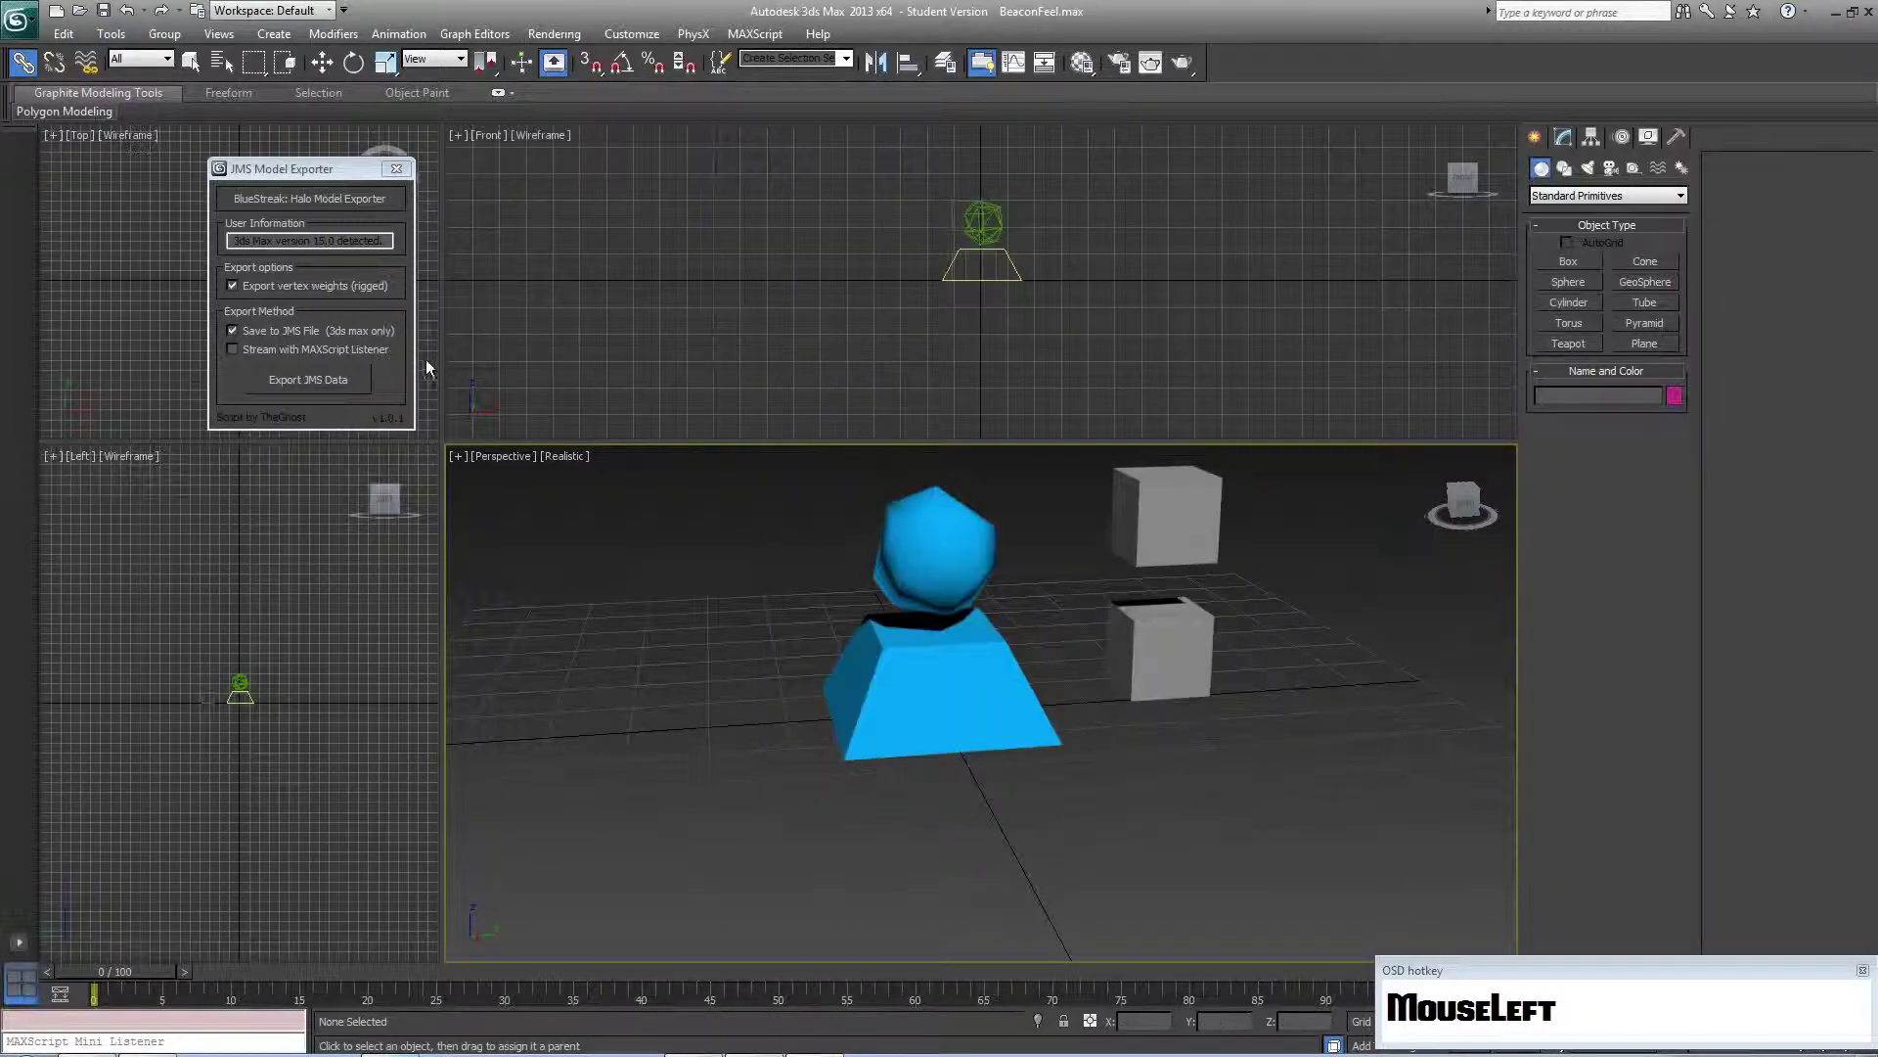
Export the model as Beacon_collision.jms into scenery\Beacon\physics
{"action": "left_click", "coordinate": [334, 386]}
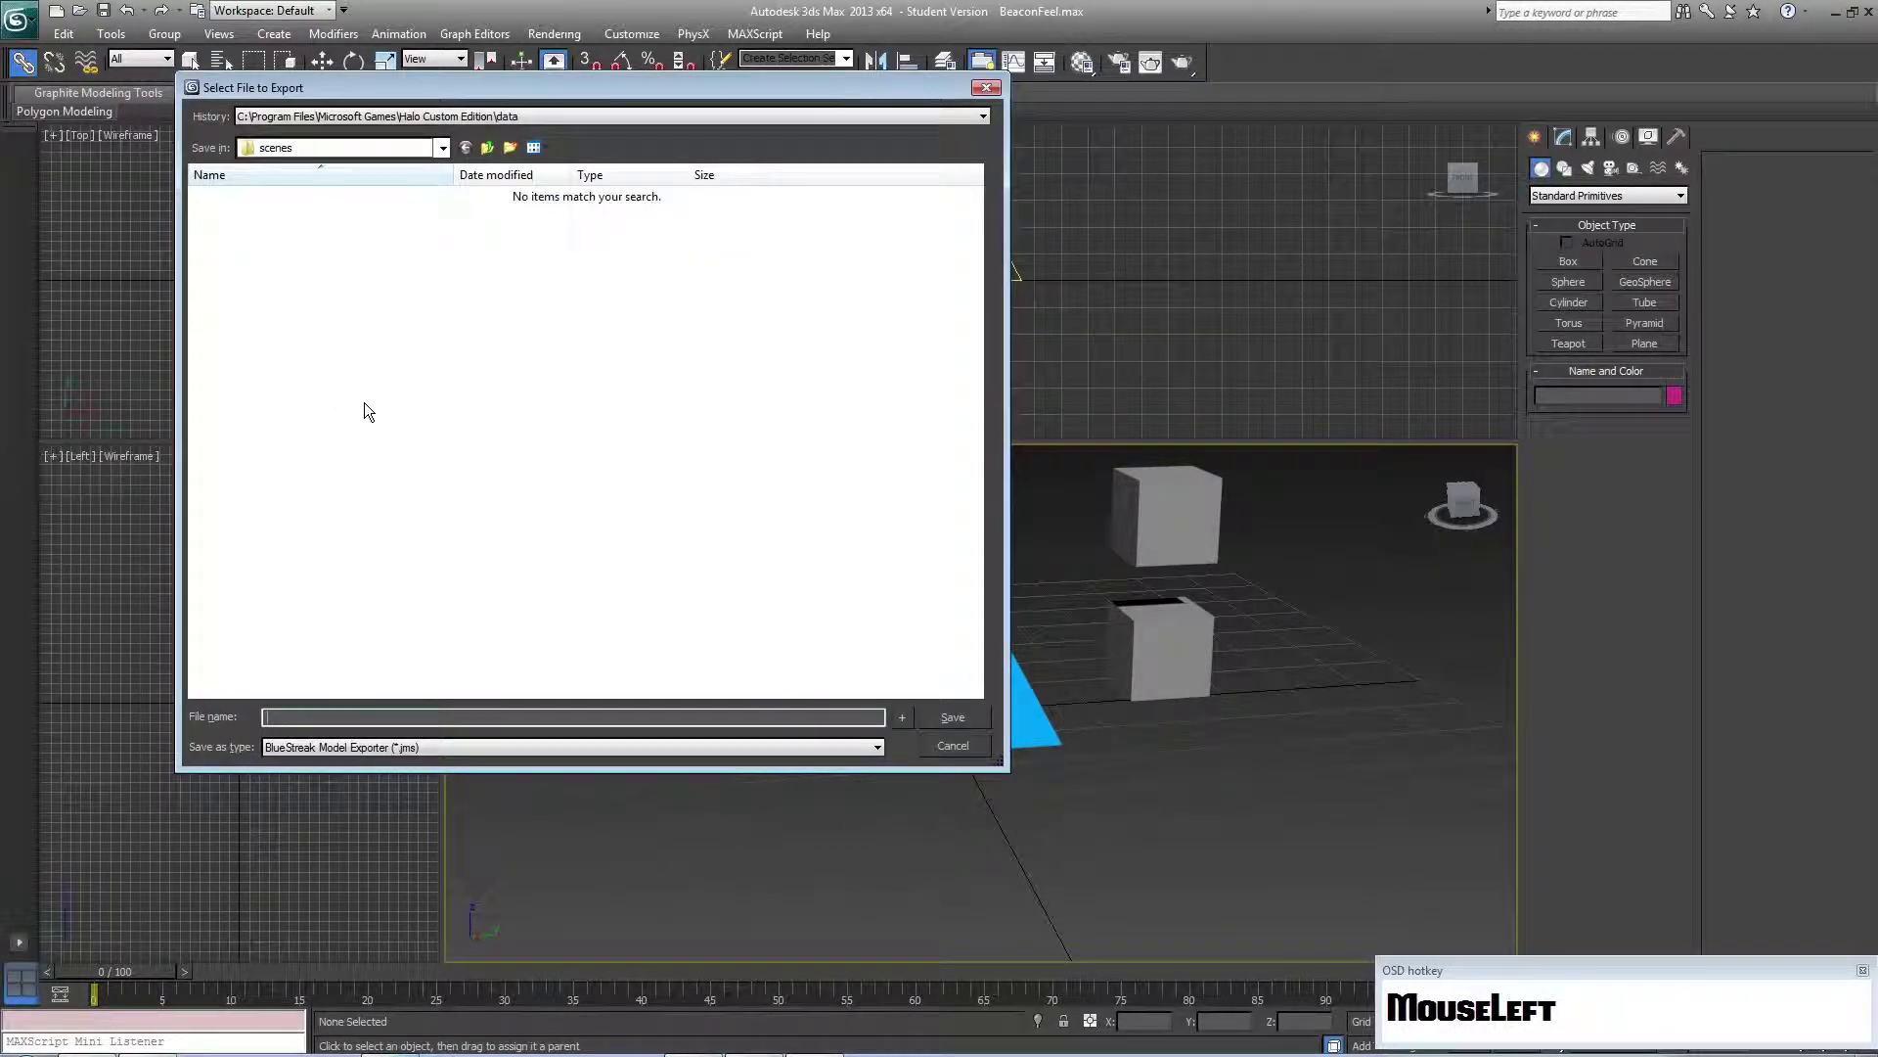
{"action": "left_click_drag", "start_coordinate": [489, 113], "coordinate": [491, 149]}
{"action": "left_click", "coordinate": [491, 149]}
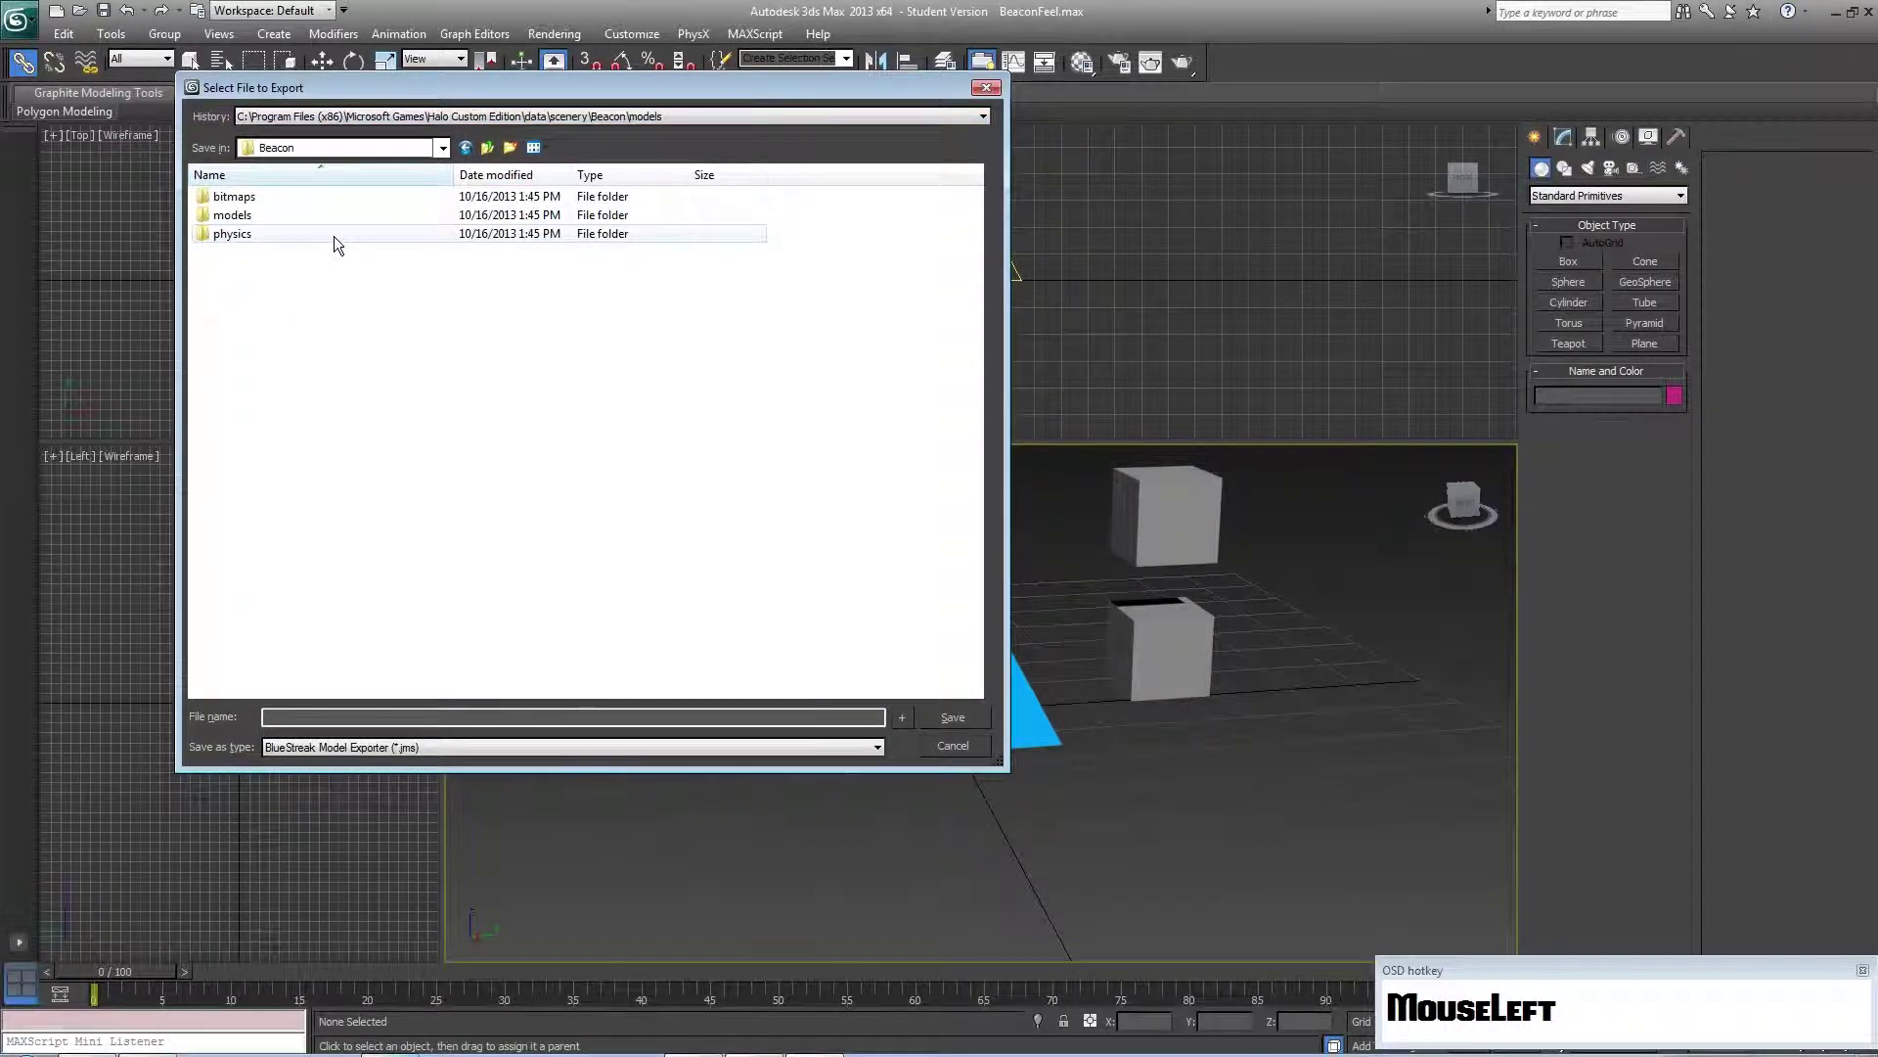
{"action": "double_click", "coordinate": [333, 237]}
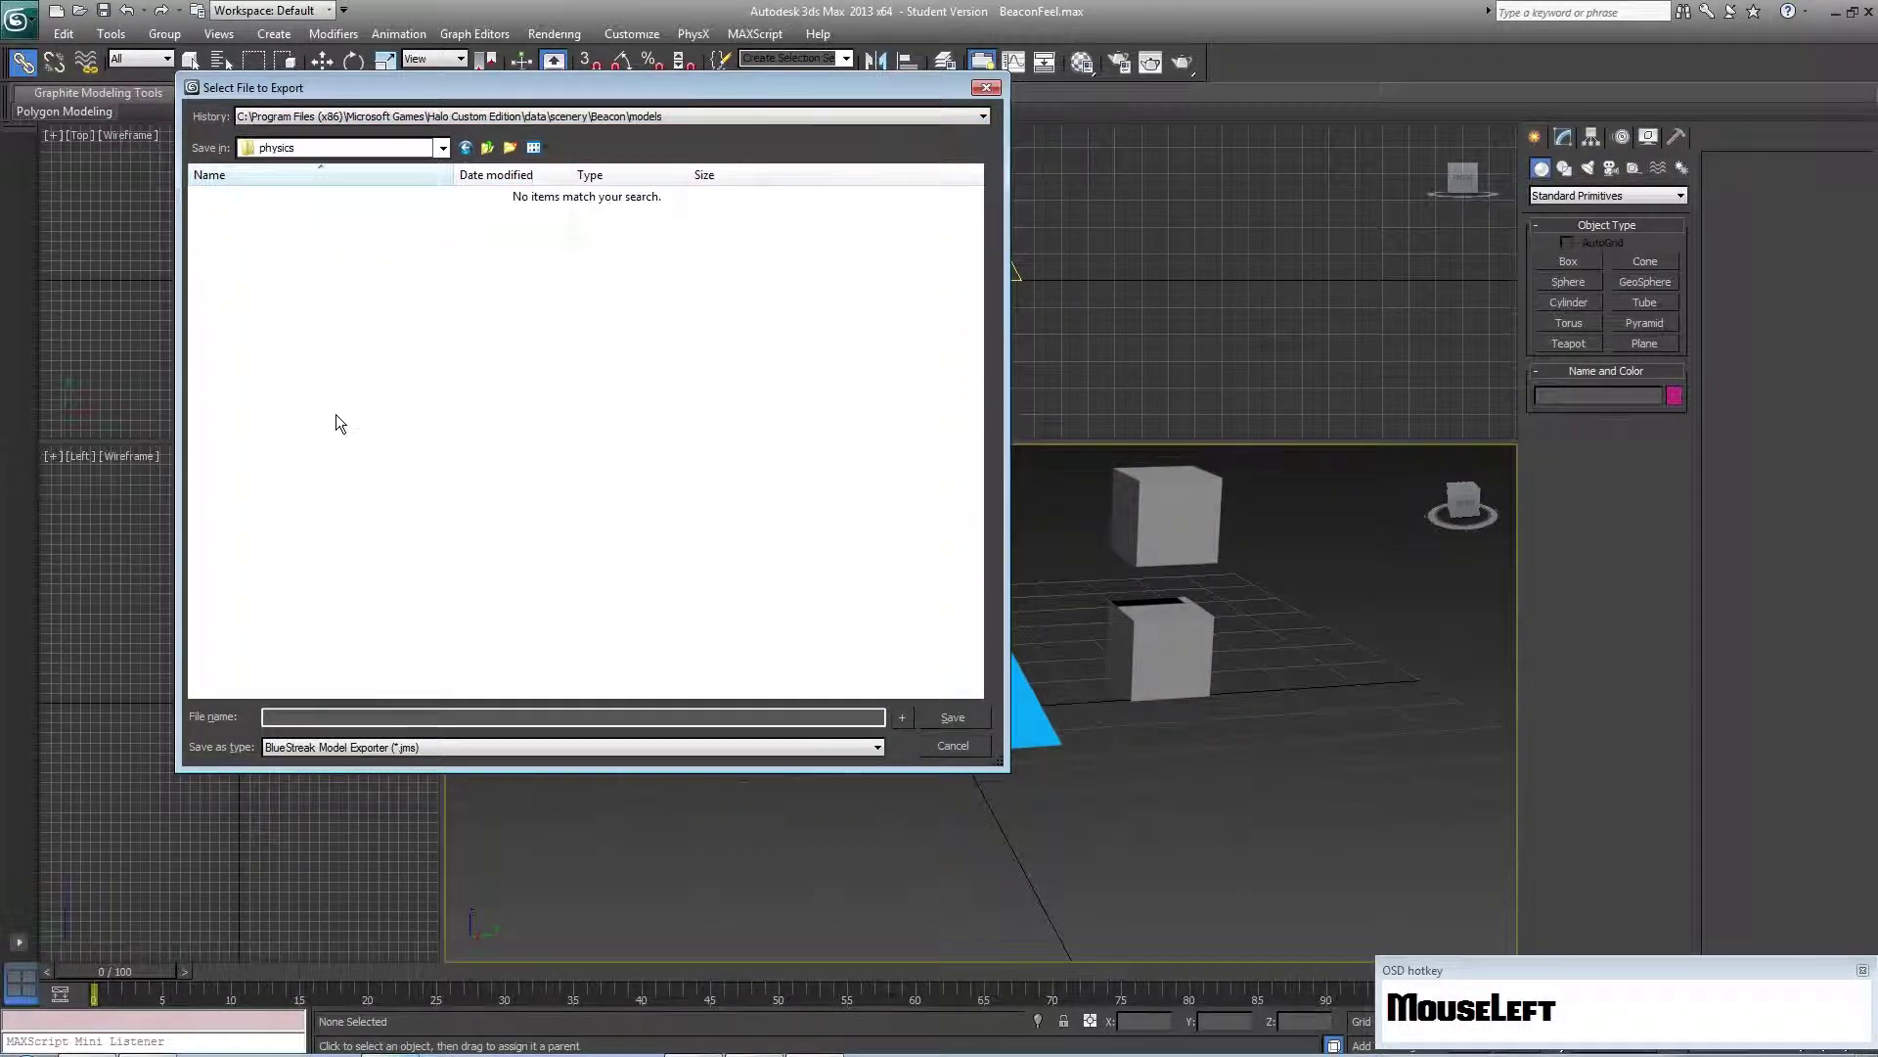
{"action": "left_click", "coordinate": [487, 148]}
{"action": "double_click", "coordinate": [298, 217]}
{"action": "left_click", "coordinate": [308, 199]}
{"action": "left_click", "coordinate": [488, 148]}
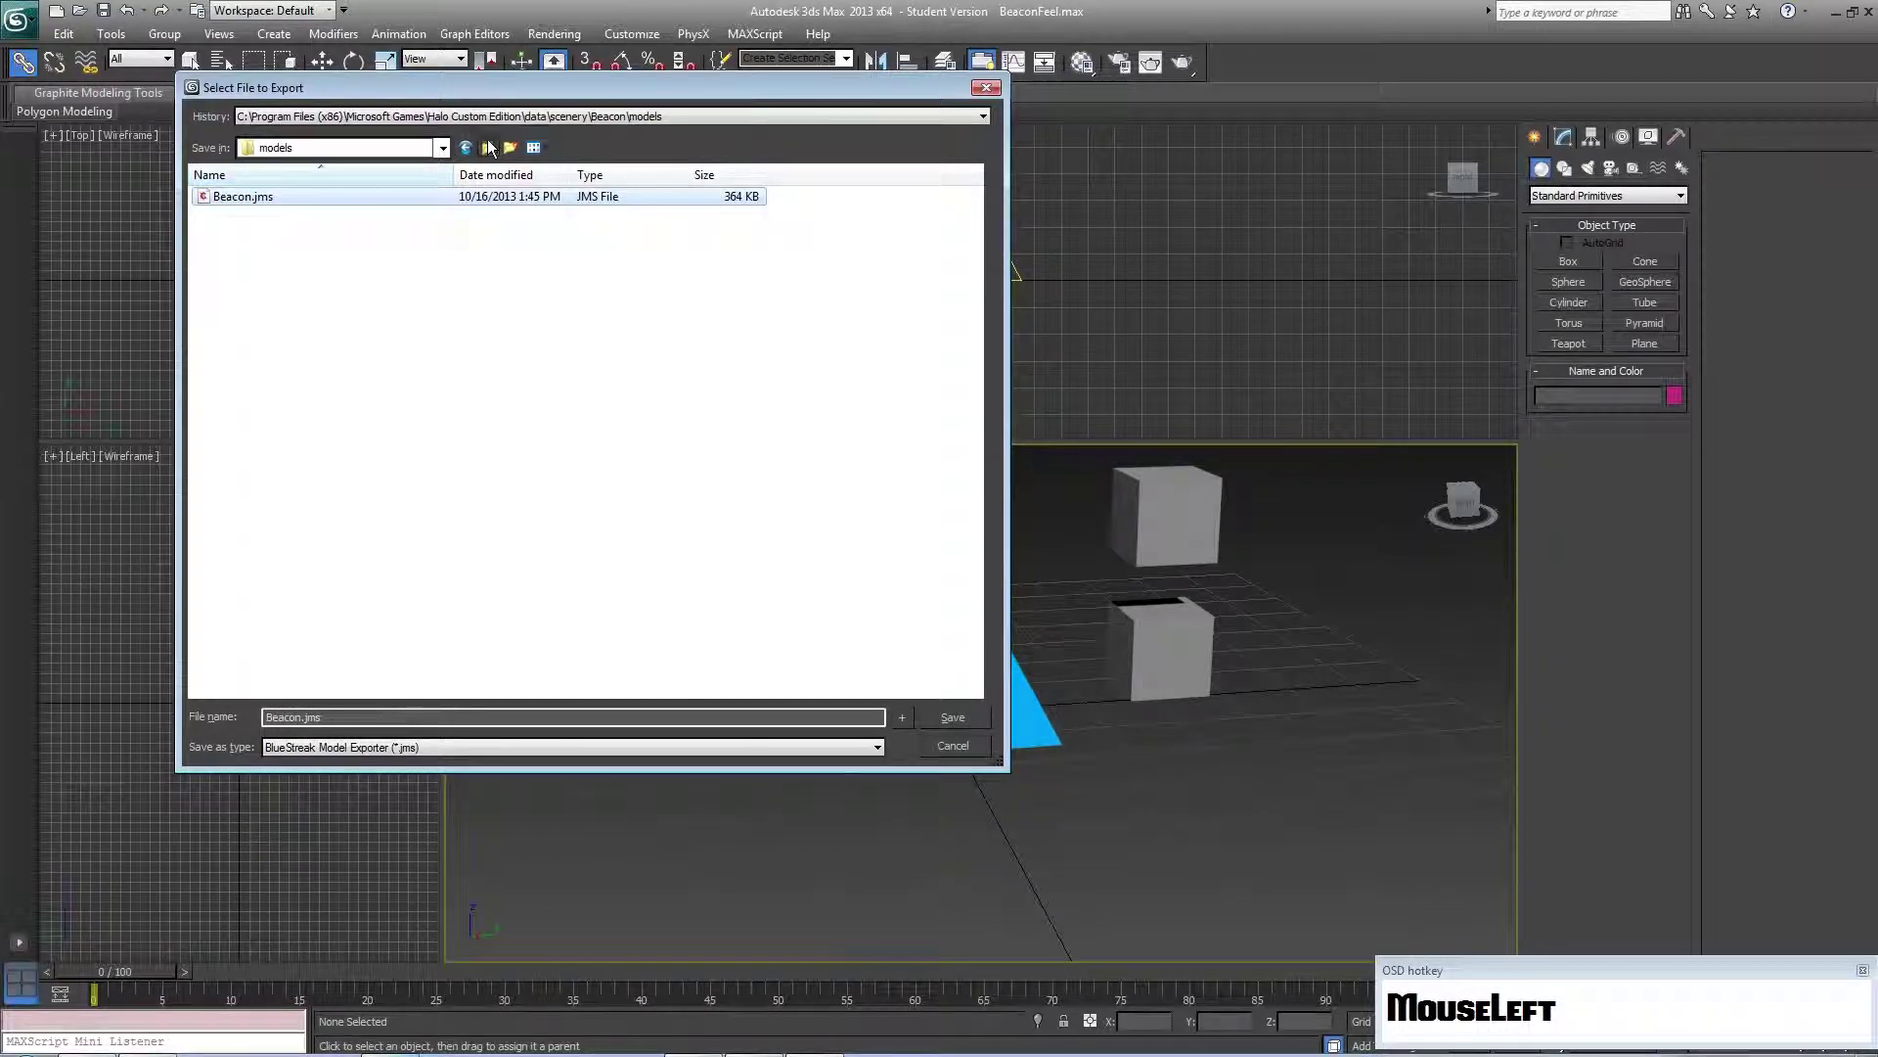
{"action": "double_click", "coordinate": [362, 231]}
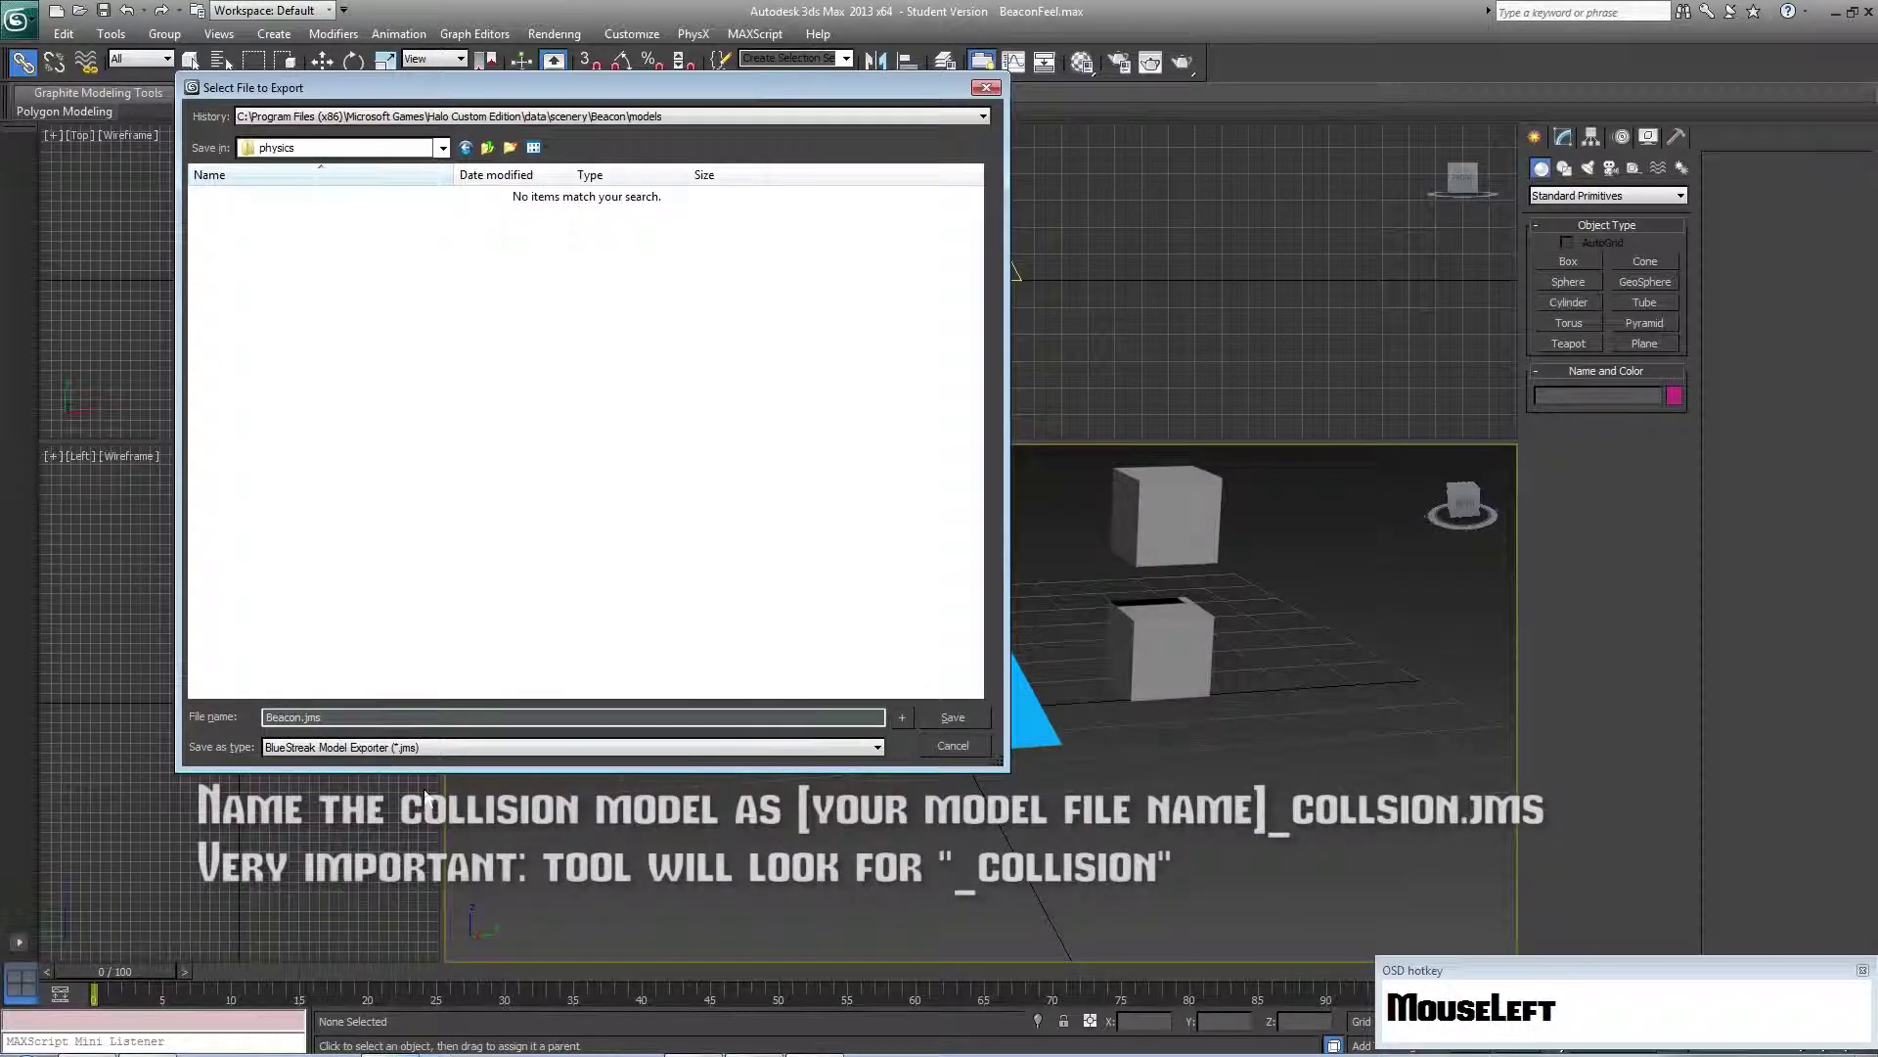
{"action": "type", "text": "_collisi"}
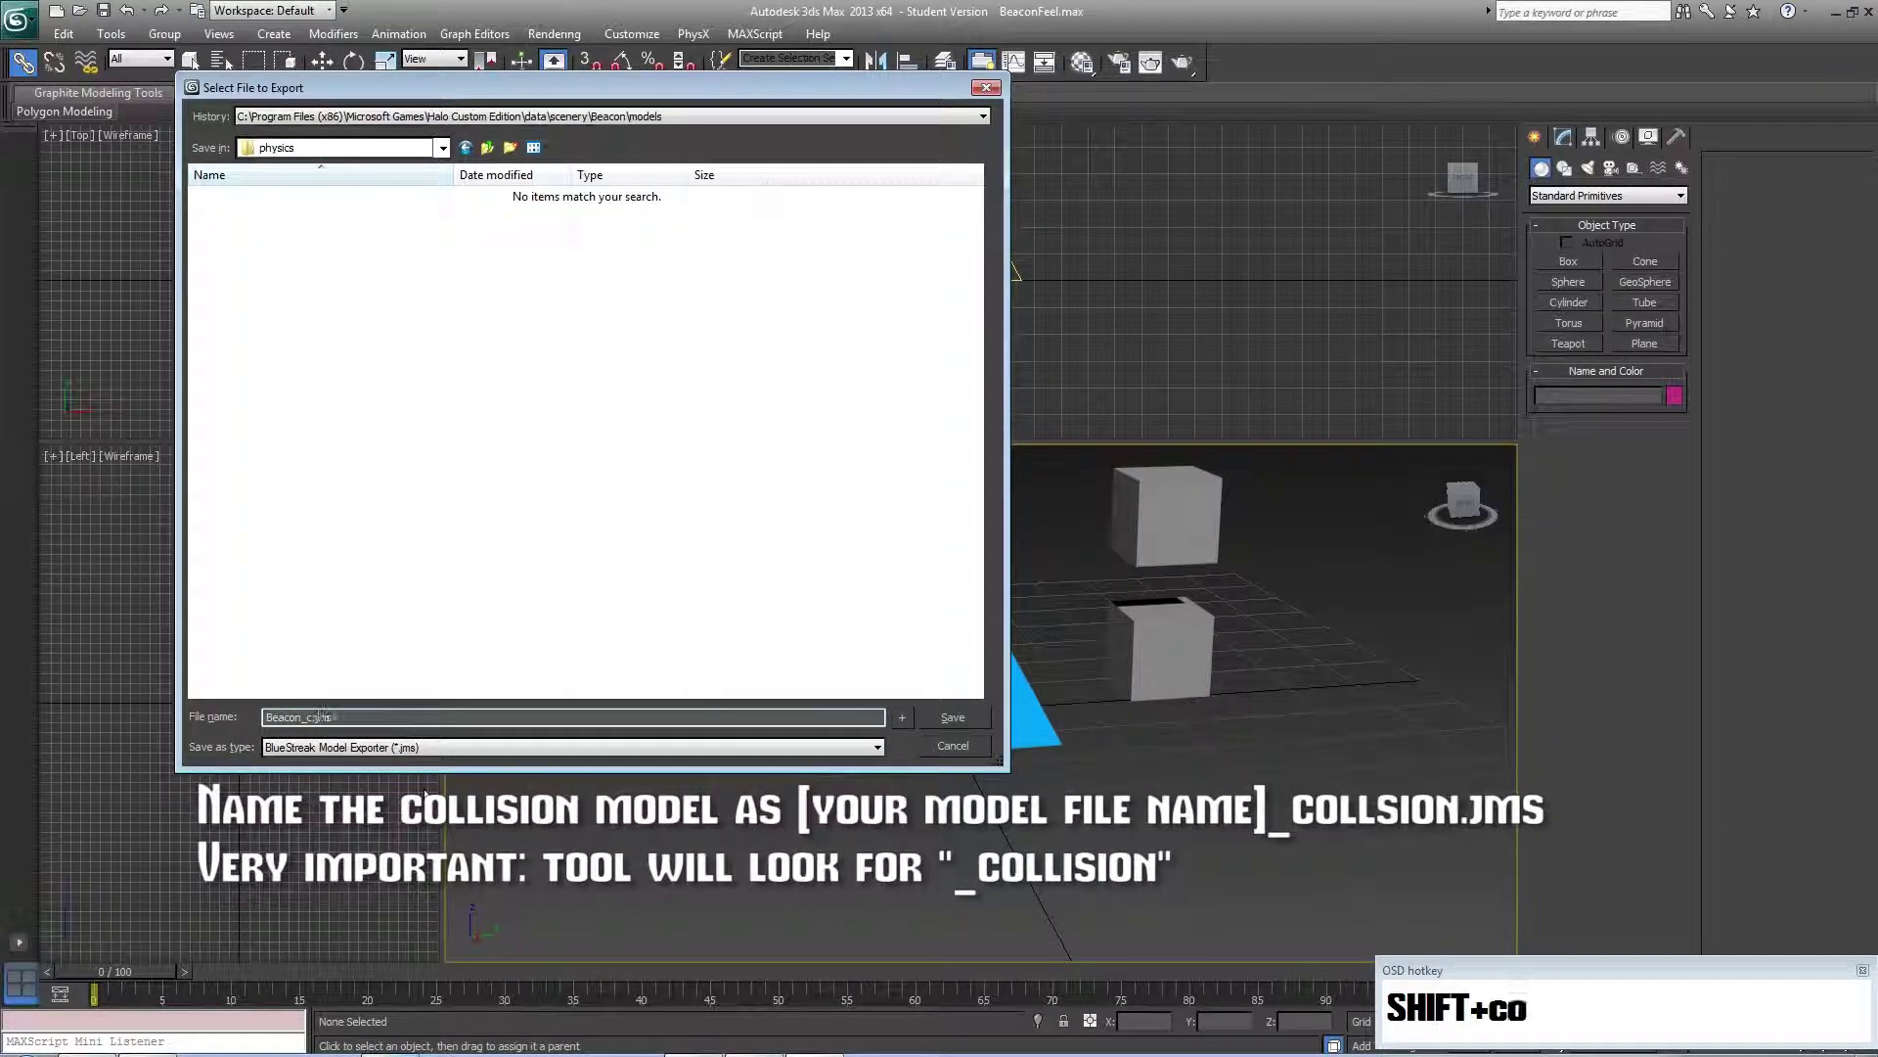
{"action": "type", "text": "on"}
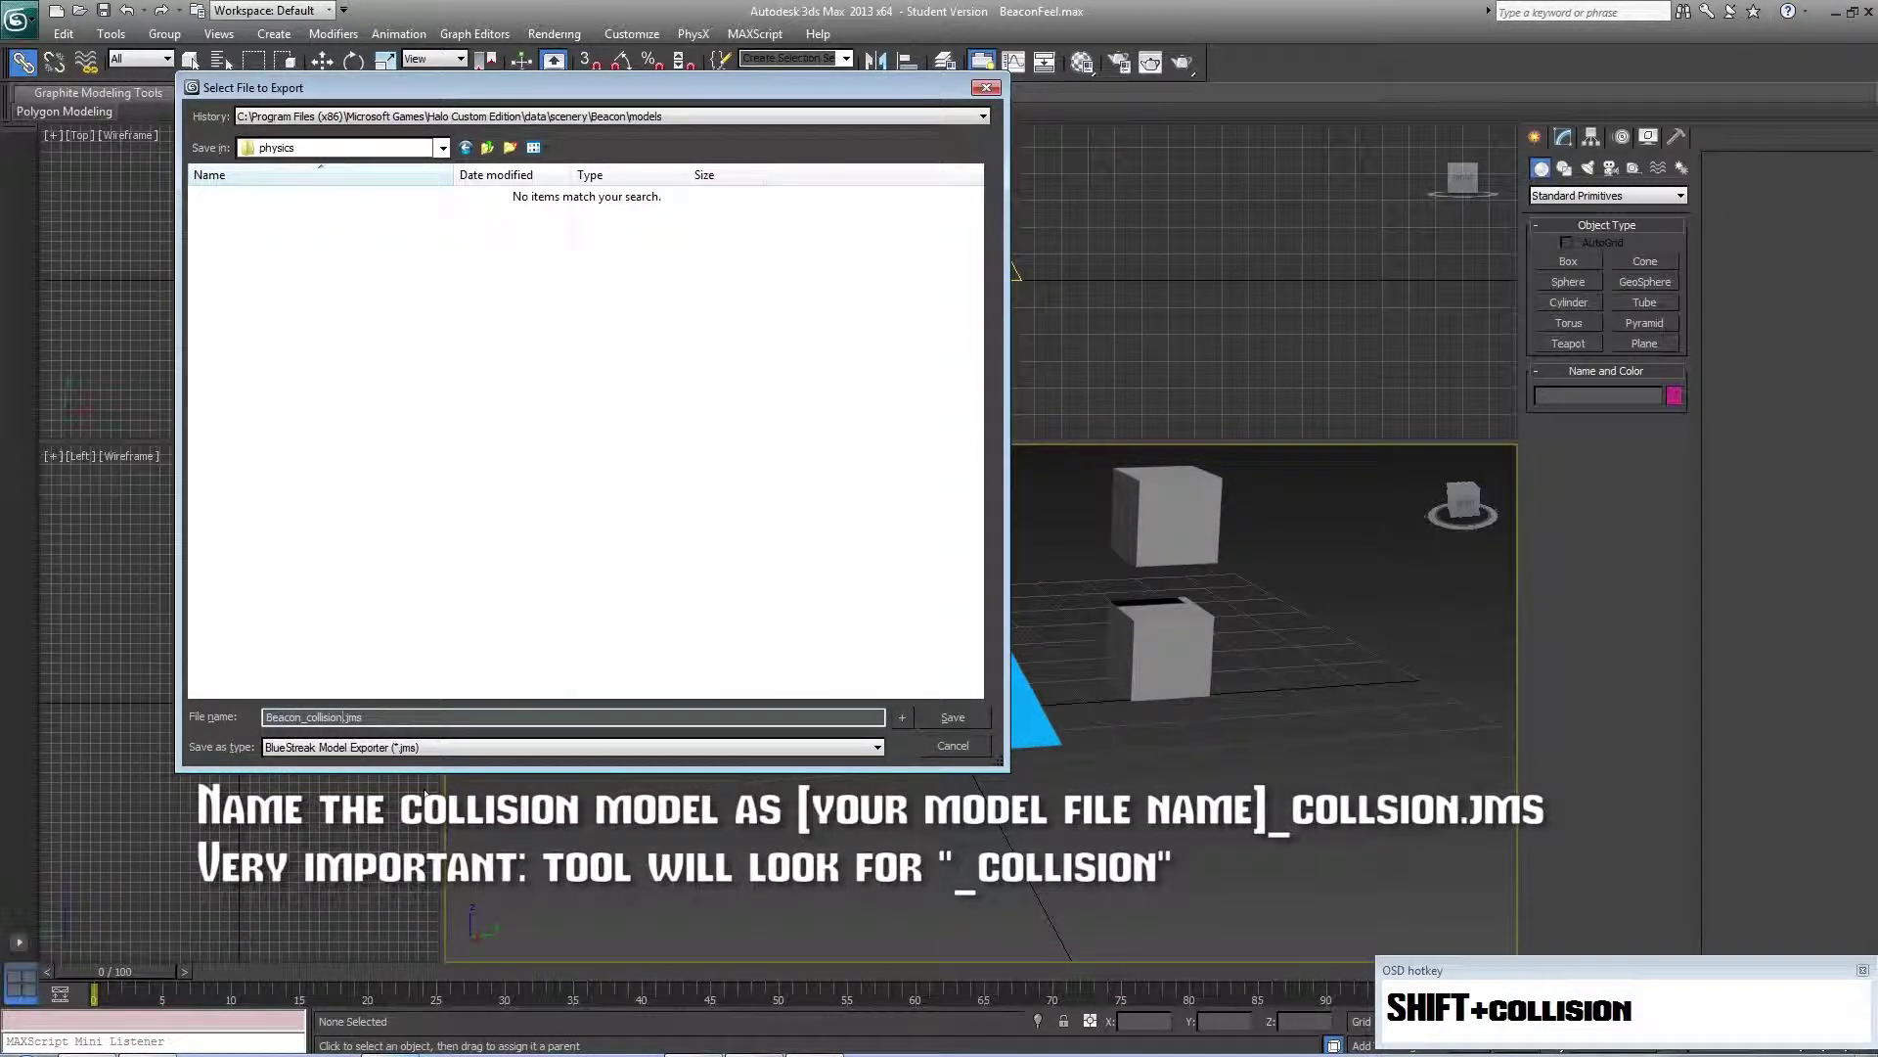
{"action": "left_click", "coordinate": [966, 717]}
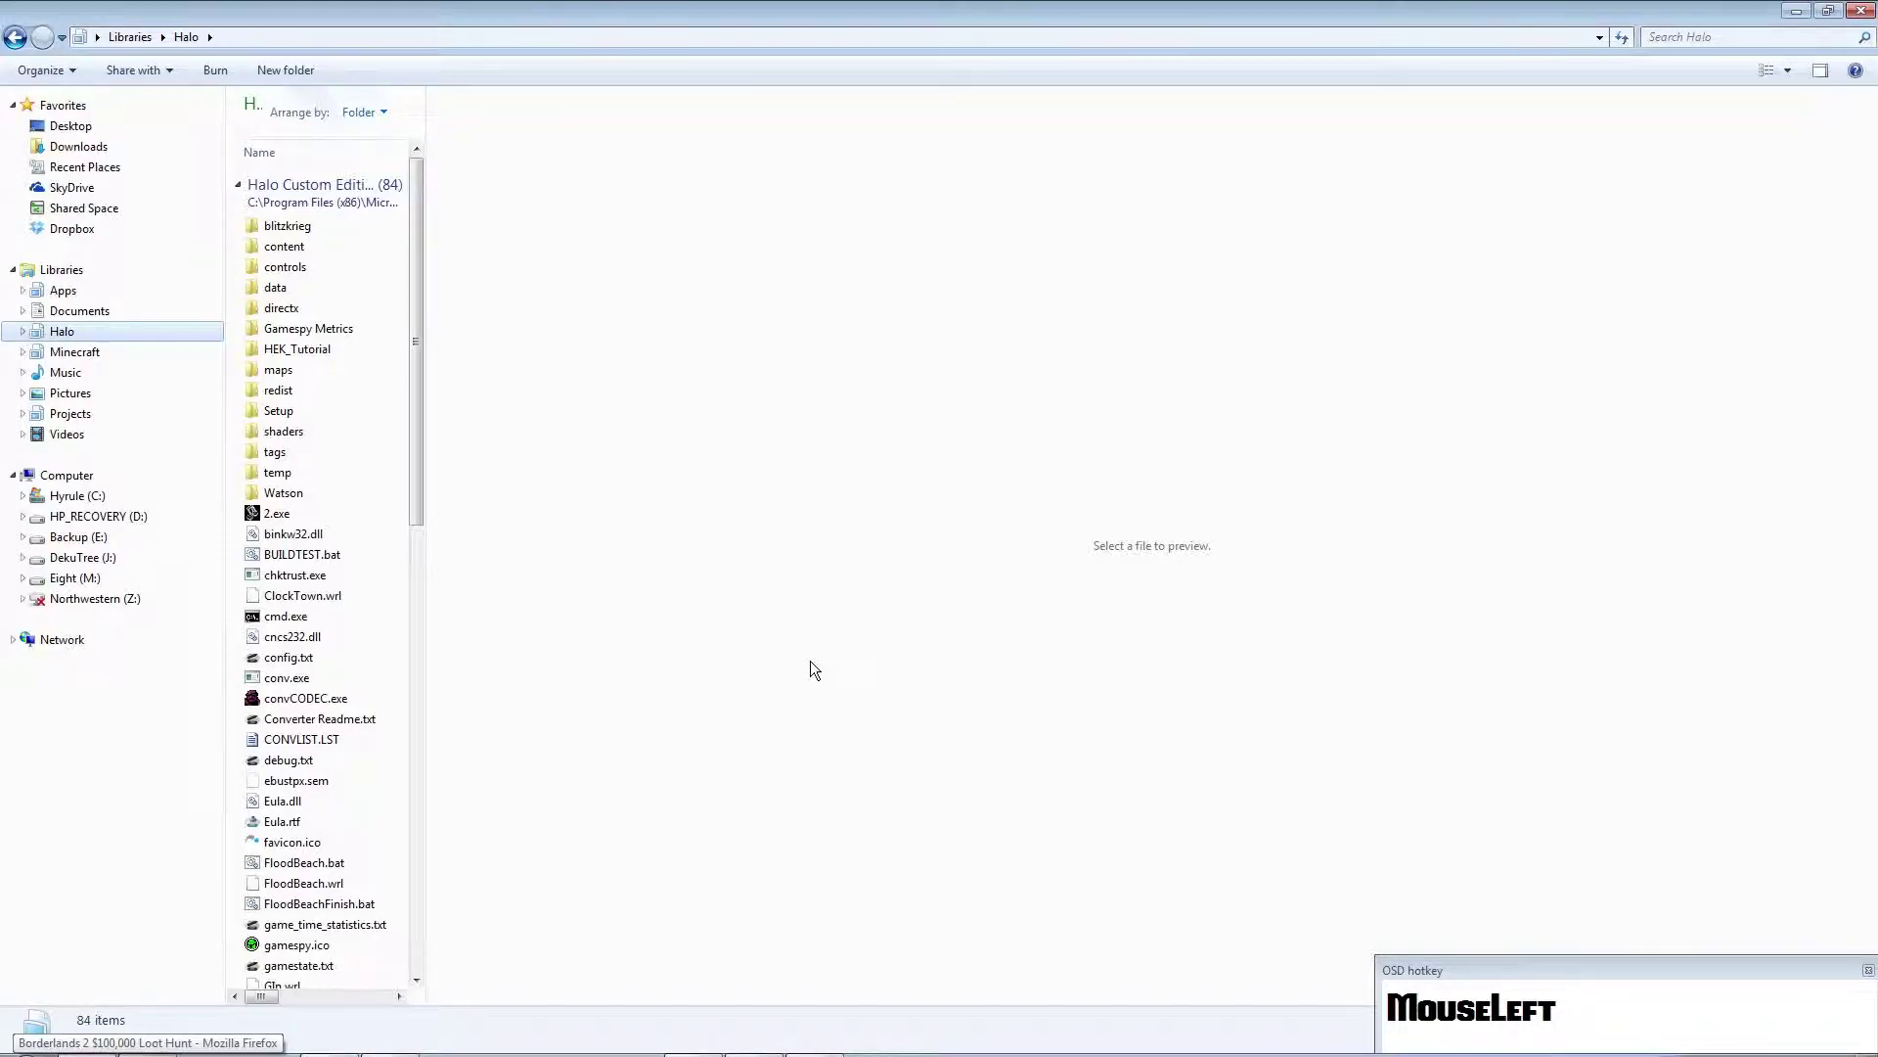
Open a command prompt from cmd.exe in the Halo Custom Edition folder
{"action": "left_click_drag", "start_coordinate": [425, 410], "coordinate": [627, 408]}
{"action": "double_click", "coordinate": [344, 617]}
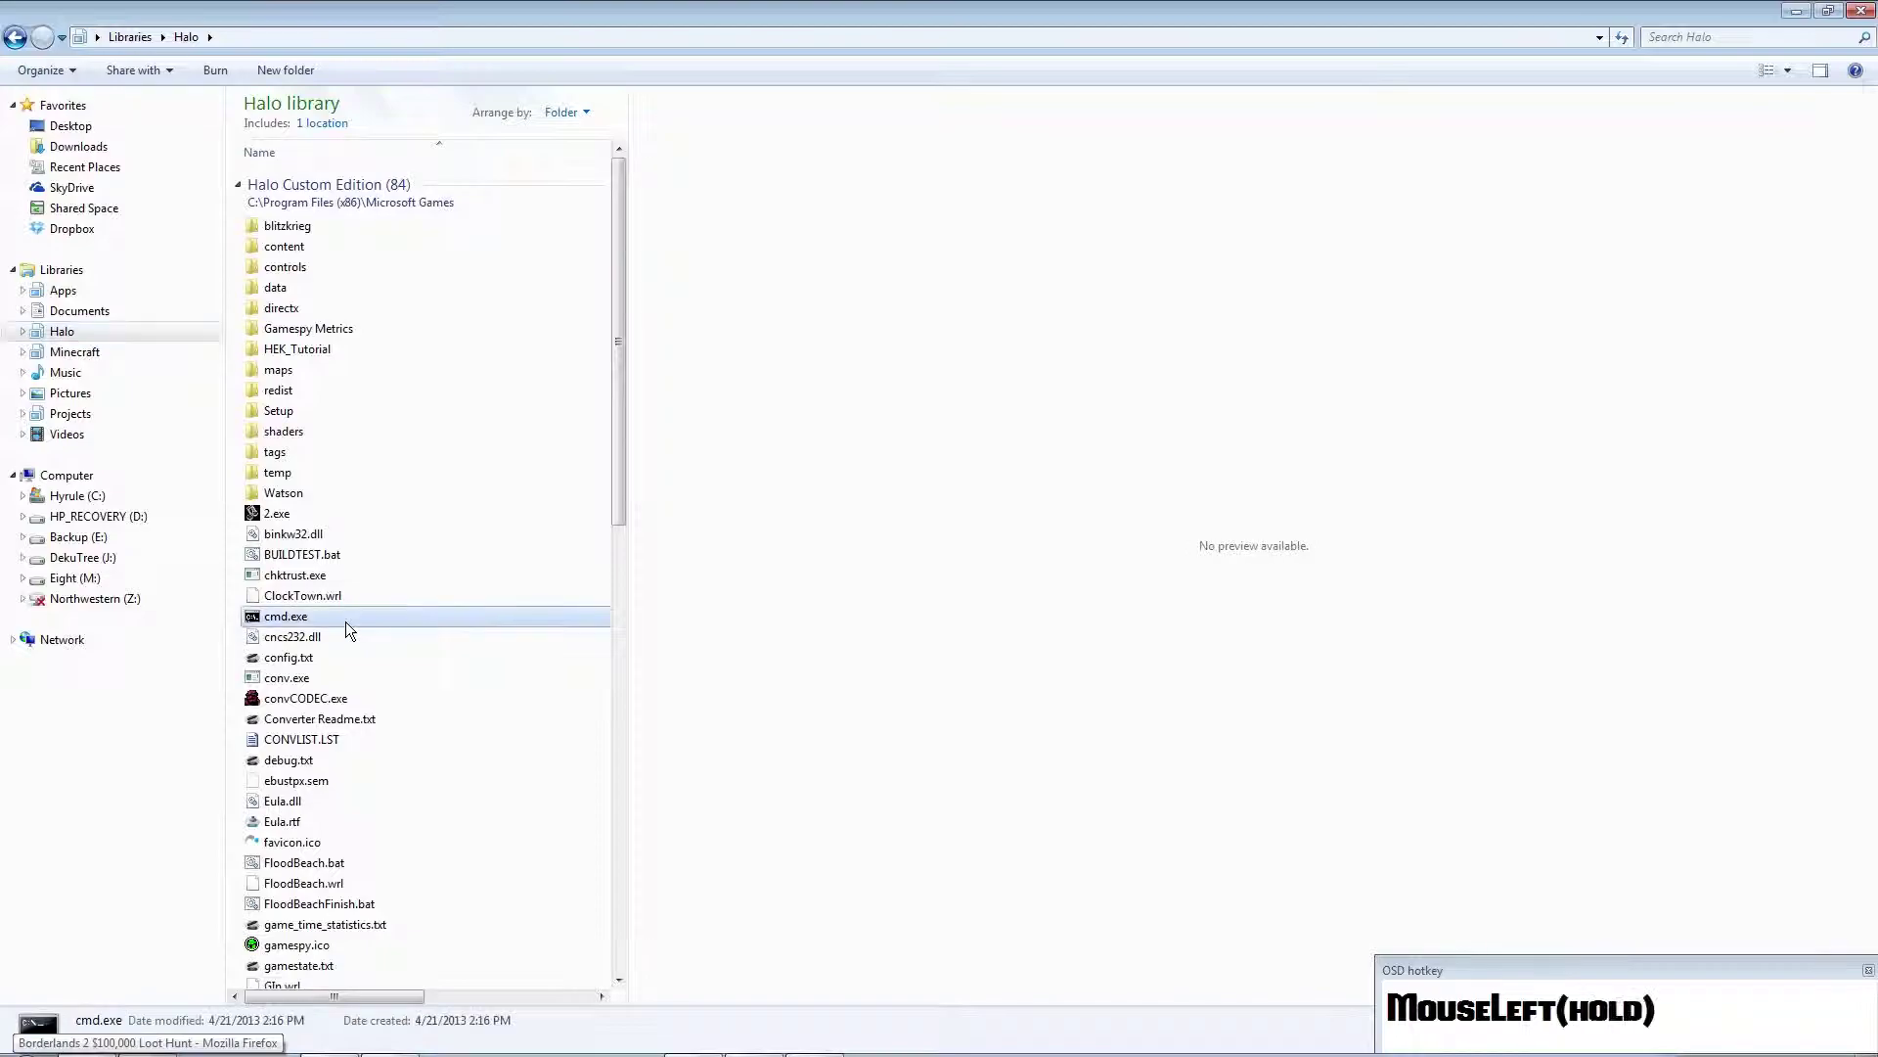
{"action": "left_click_drag", "start_coordinate": [487, 161], "coordinate": [1000, 151]}
Run 'tool model scenery\Beacon' in the command prompt
{"action": "type", "text": "tool"}
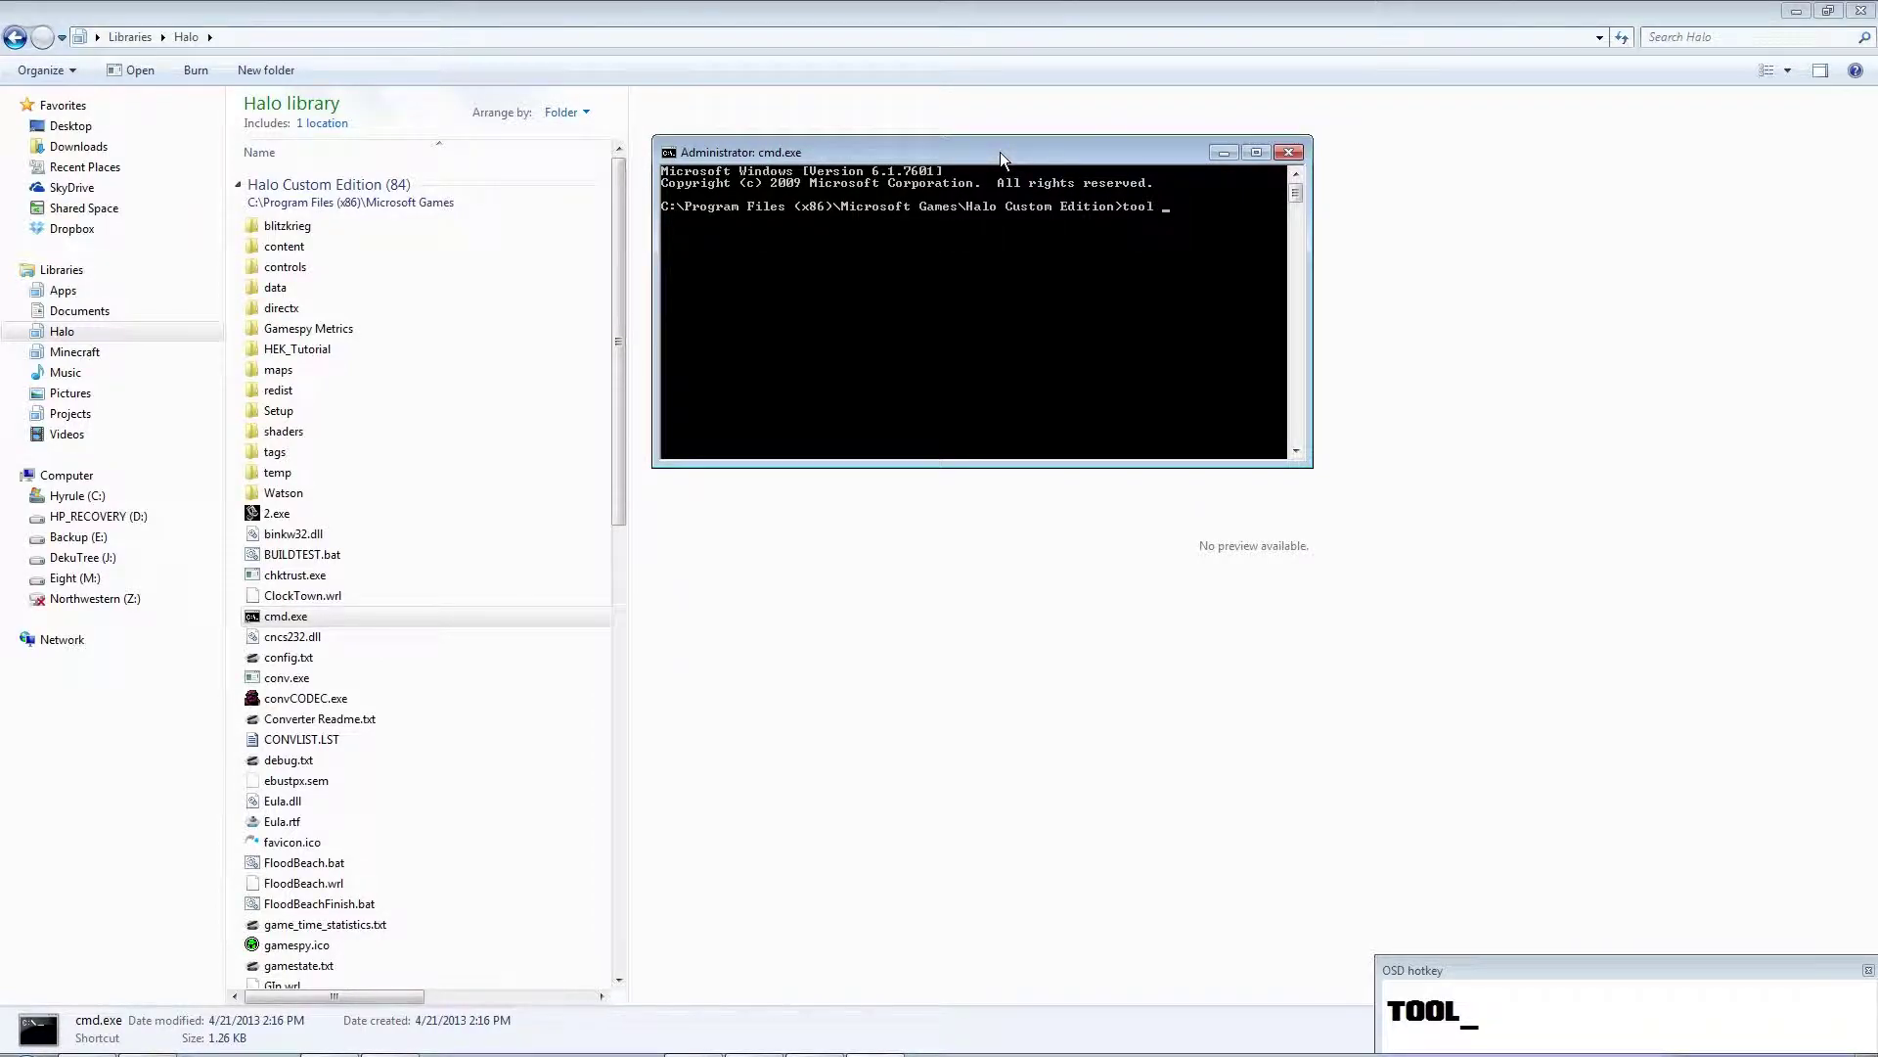
{"action": "type", "text": " structure"}
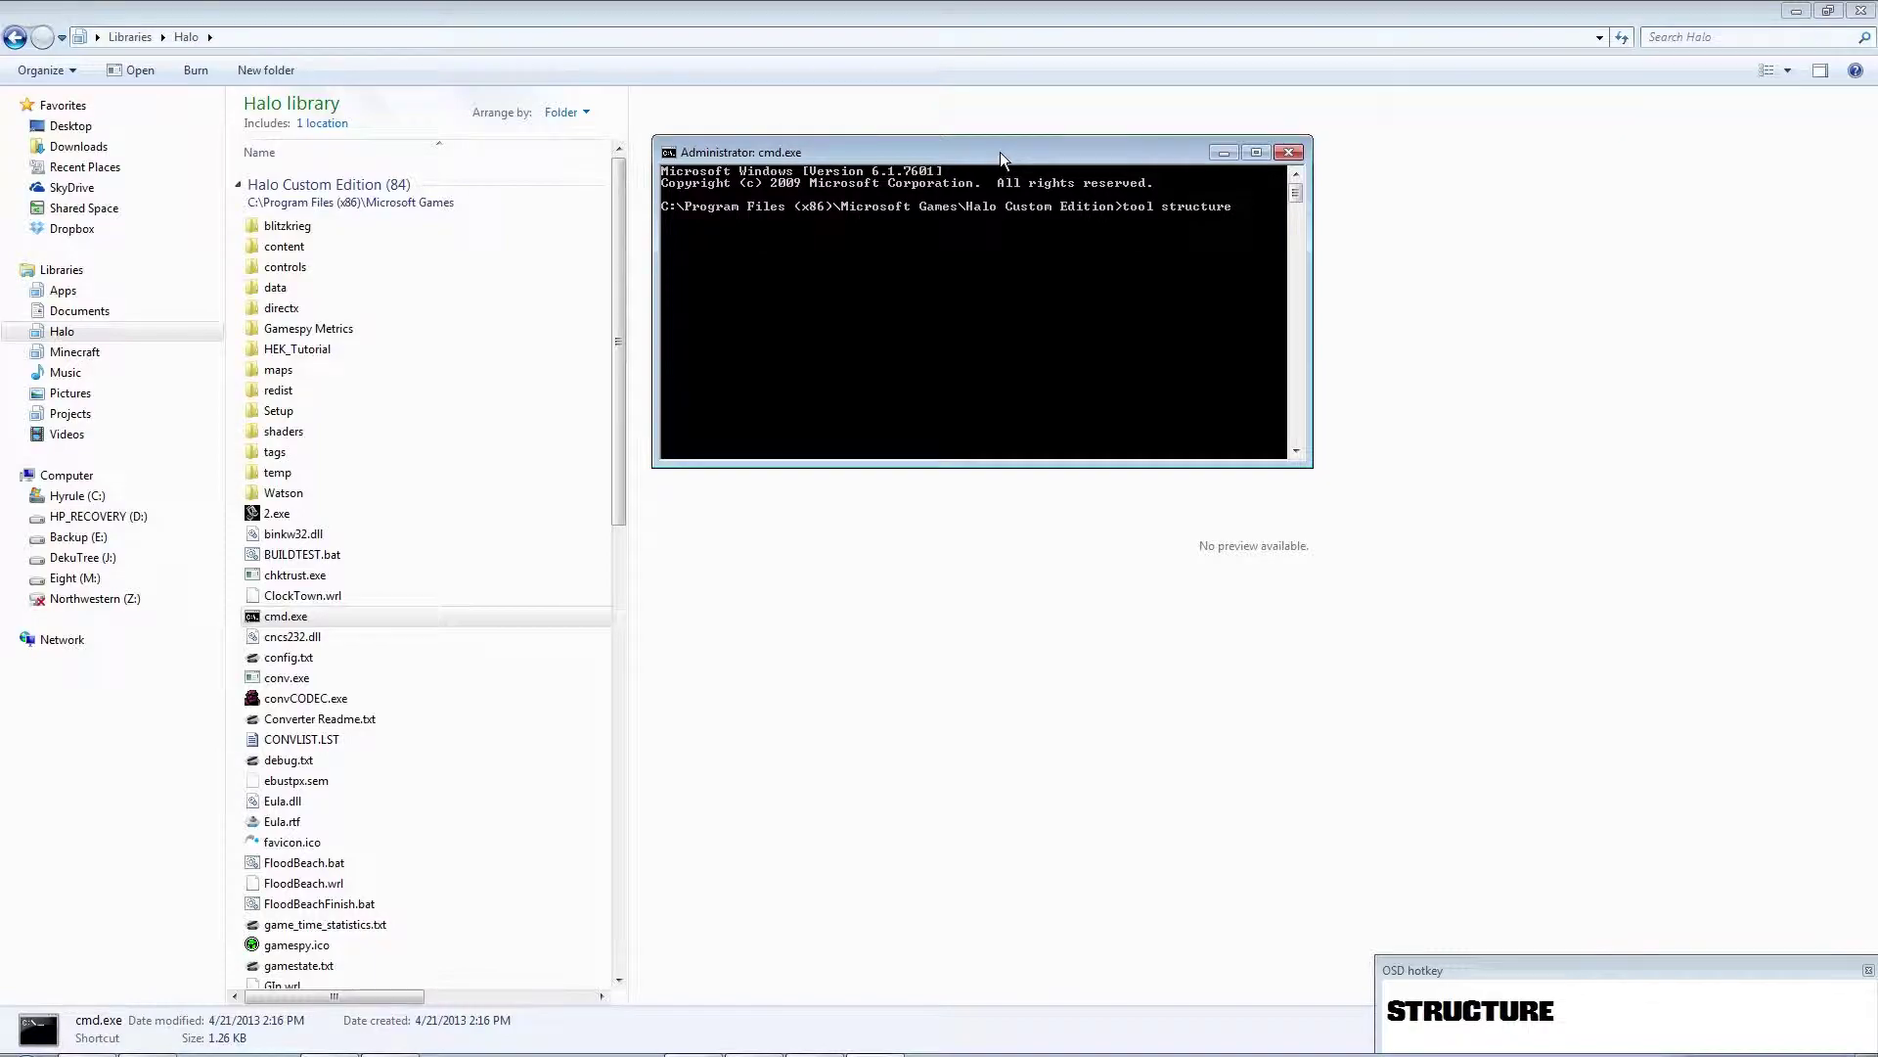
{"action": "key", "text": "BackSpace"}
{"action": "key", "text": "BackSpace"}
{"action": "key", "text": "BackSpace"}
{"action": "key", "text": "BackSpace"}
{"action": "key", "text": "BackSpace"}
{"action": "key", "text": "BackSpace"}
{"action": "key", "text": "BackSpace"}
{"action": "key", "text": "BackSpace"}
{"action": "key", "text": "BackSpace"}
{"action": "key", "text": "BackSpace"}
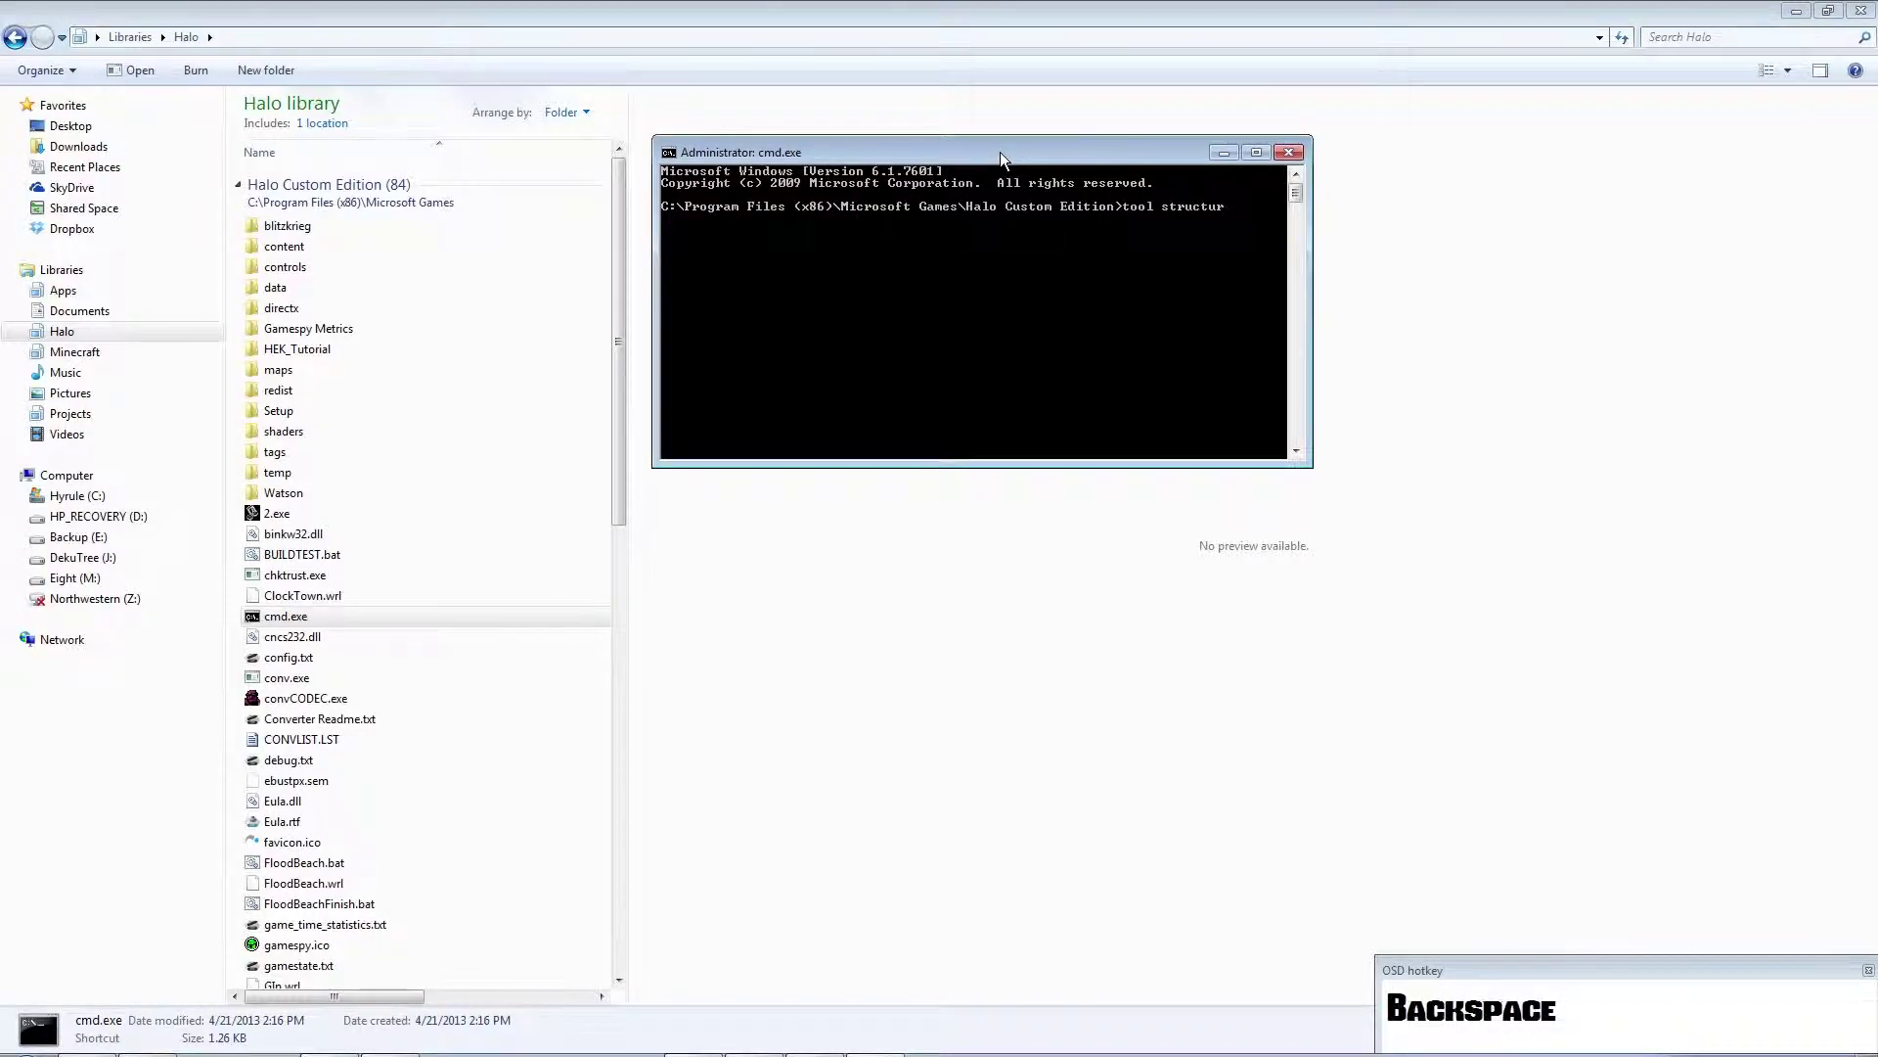
{"action": "type", "text": "model"}
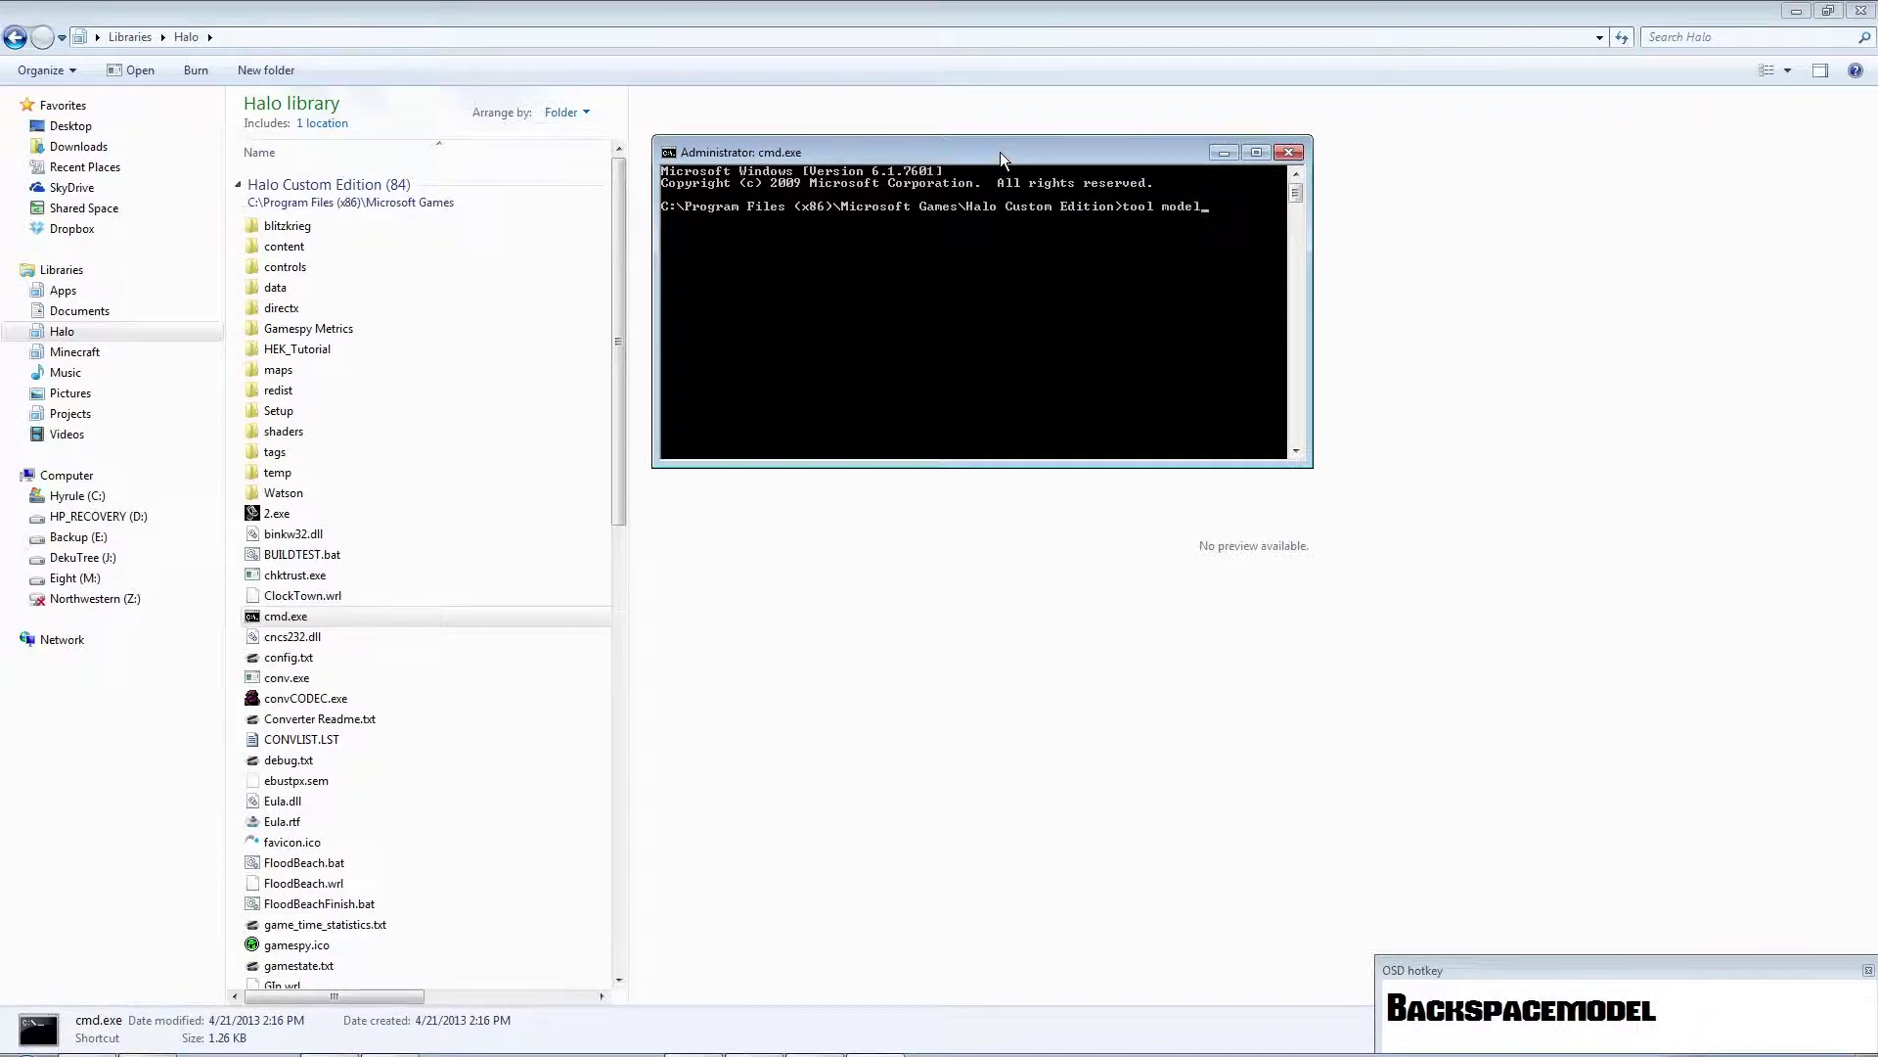
{"action": "type", "text": "scenery"}
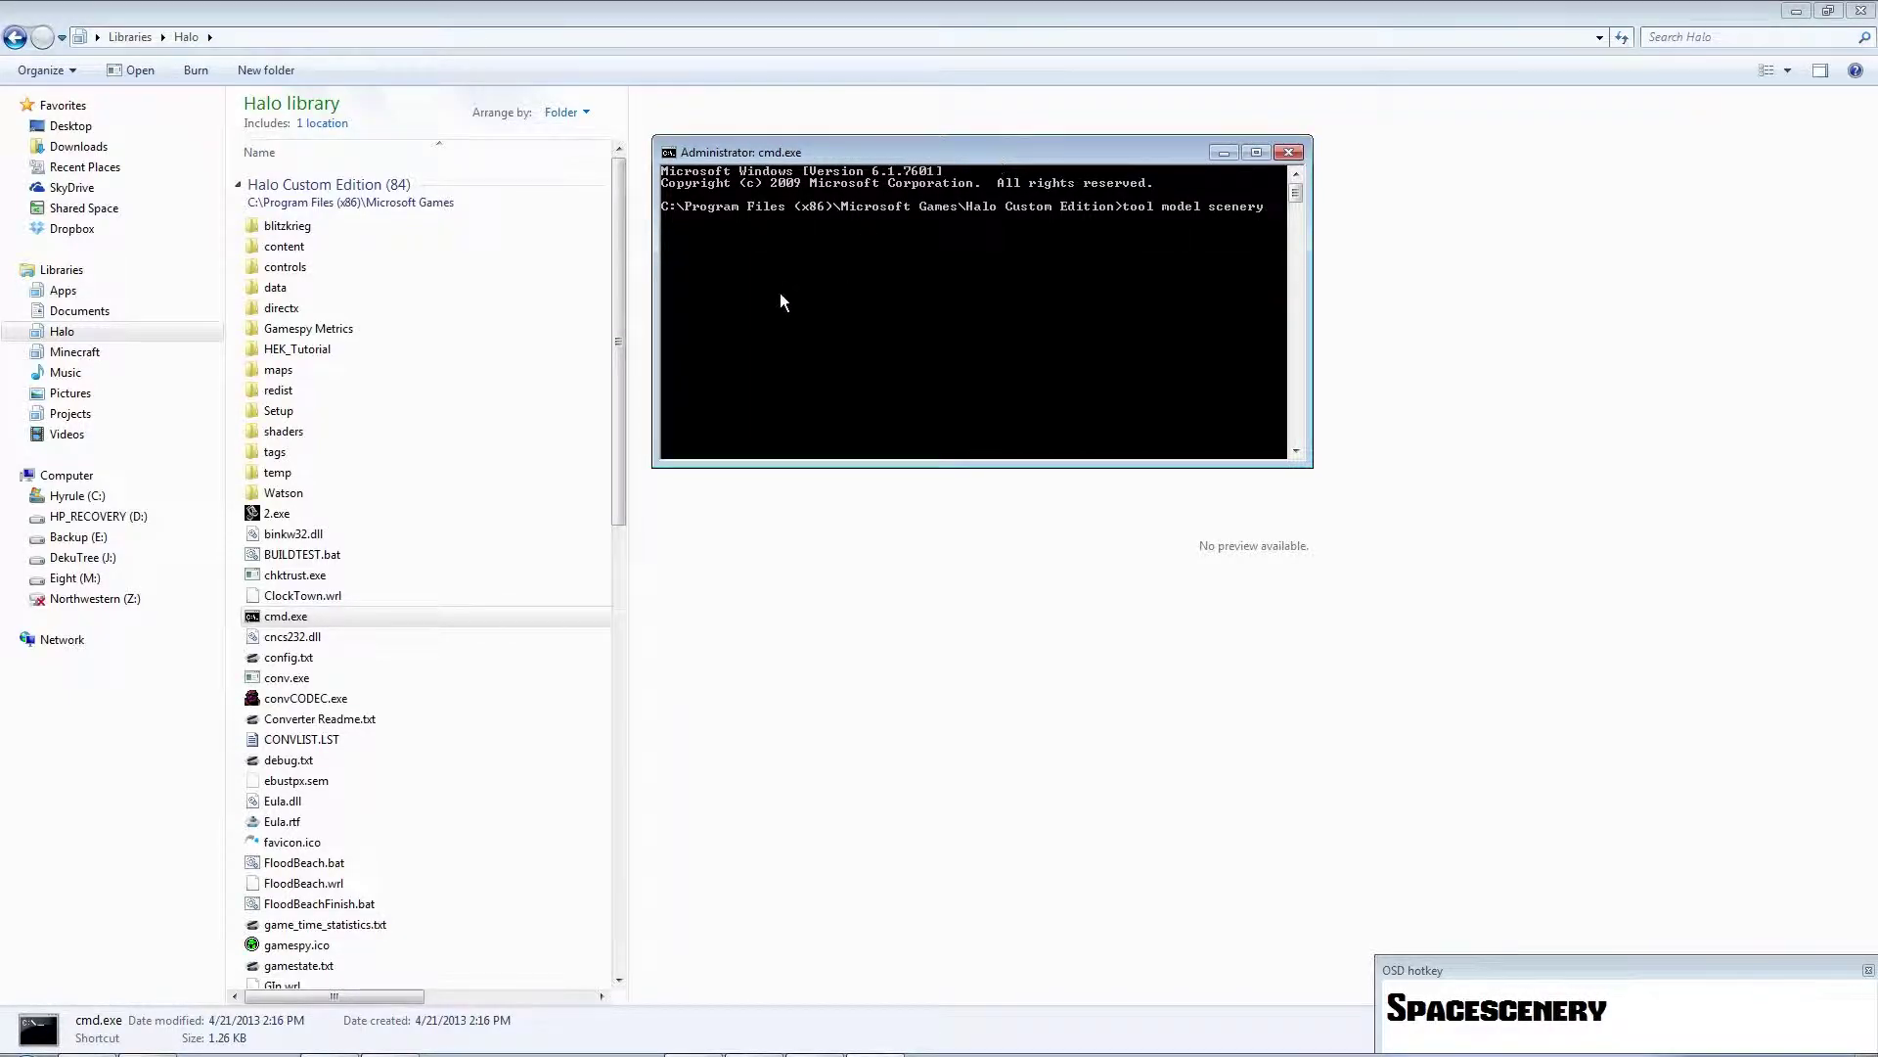
{"action": "double_click", "coordinate": [325, 289]}
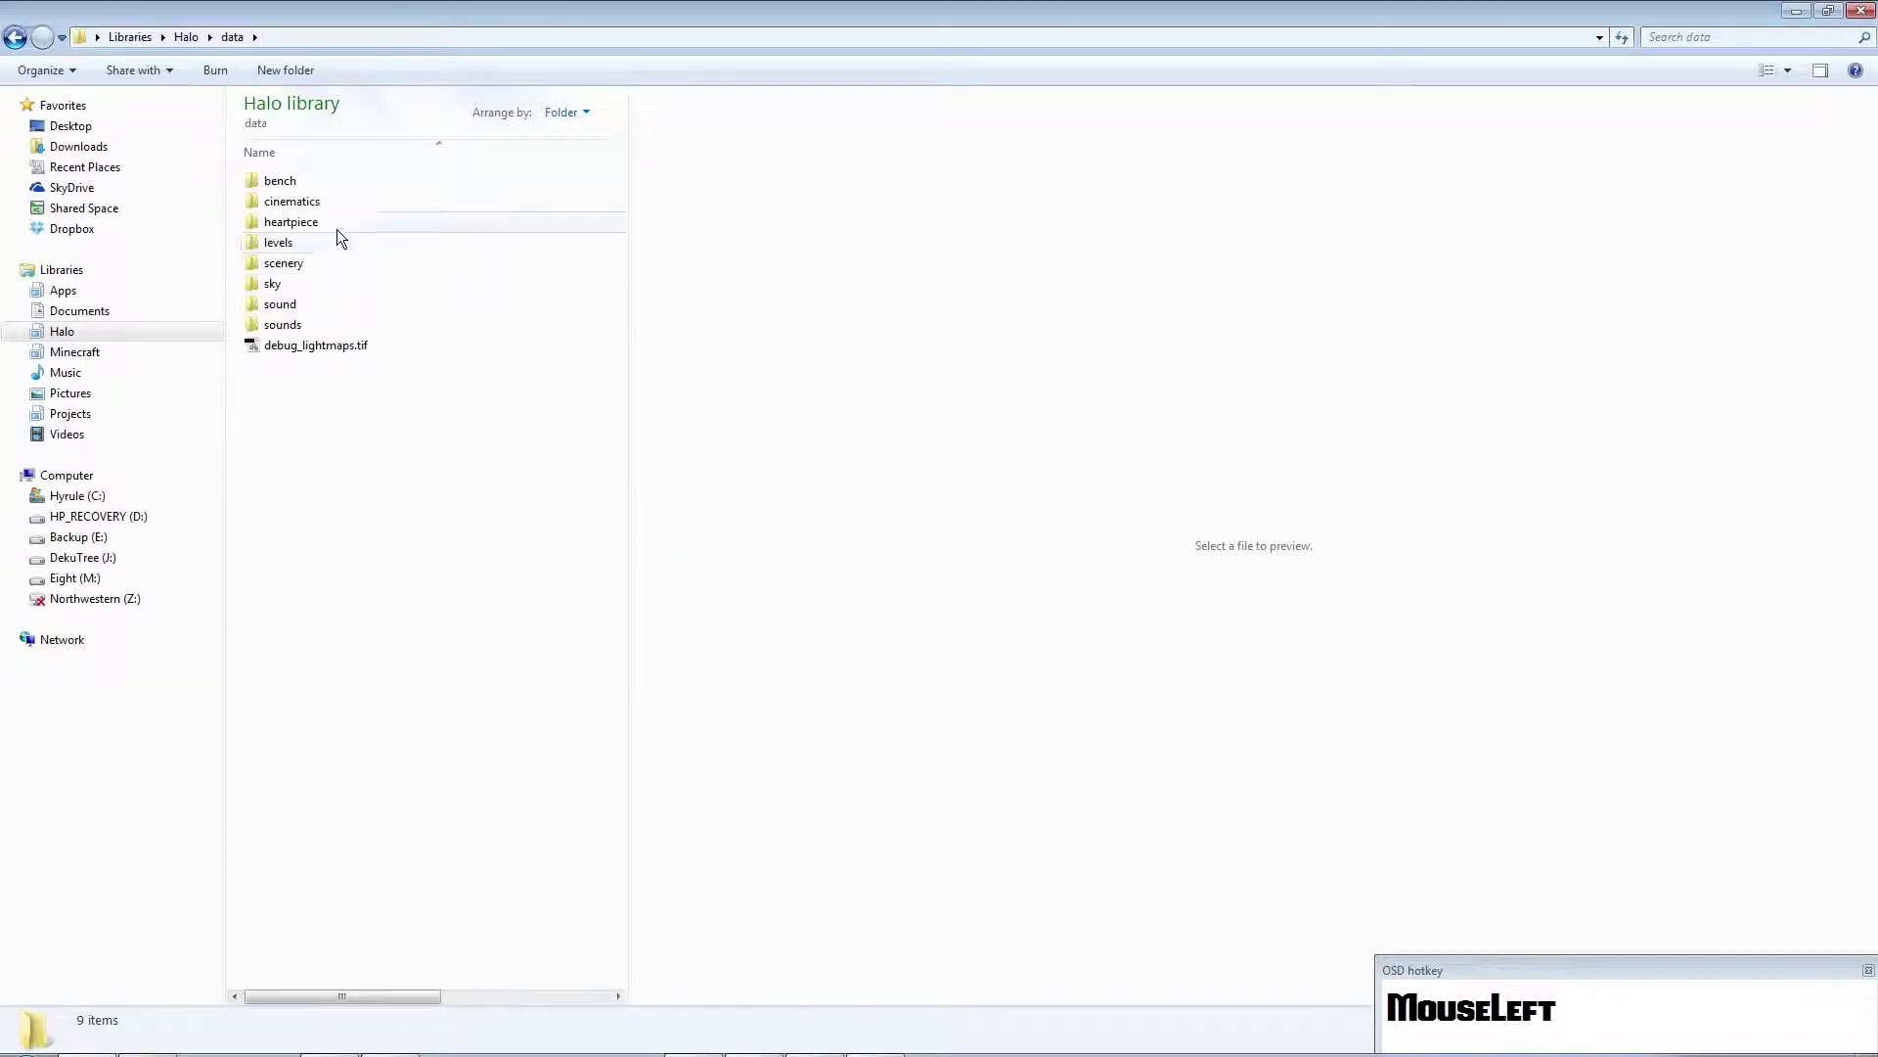
{"action": "double_click", "coordinate": [297, 262]}
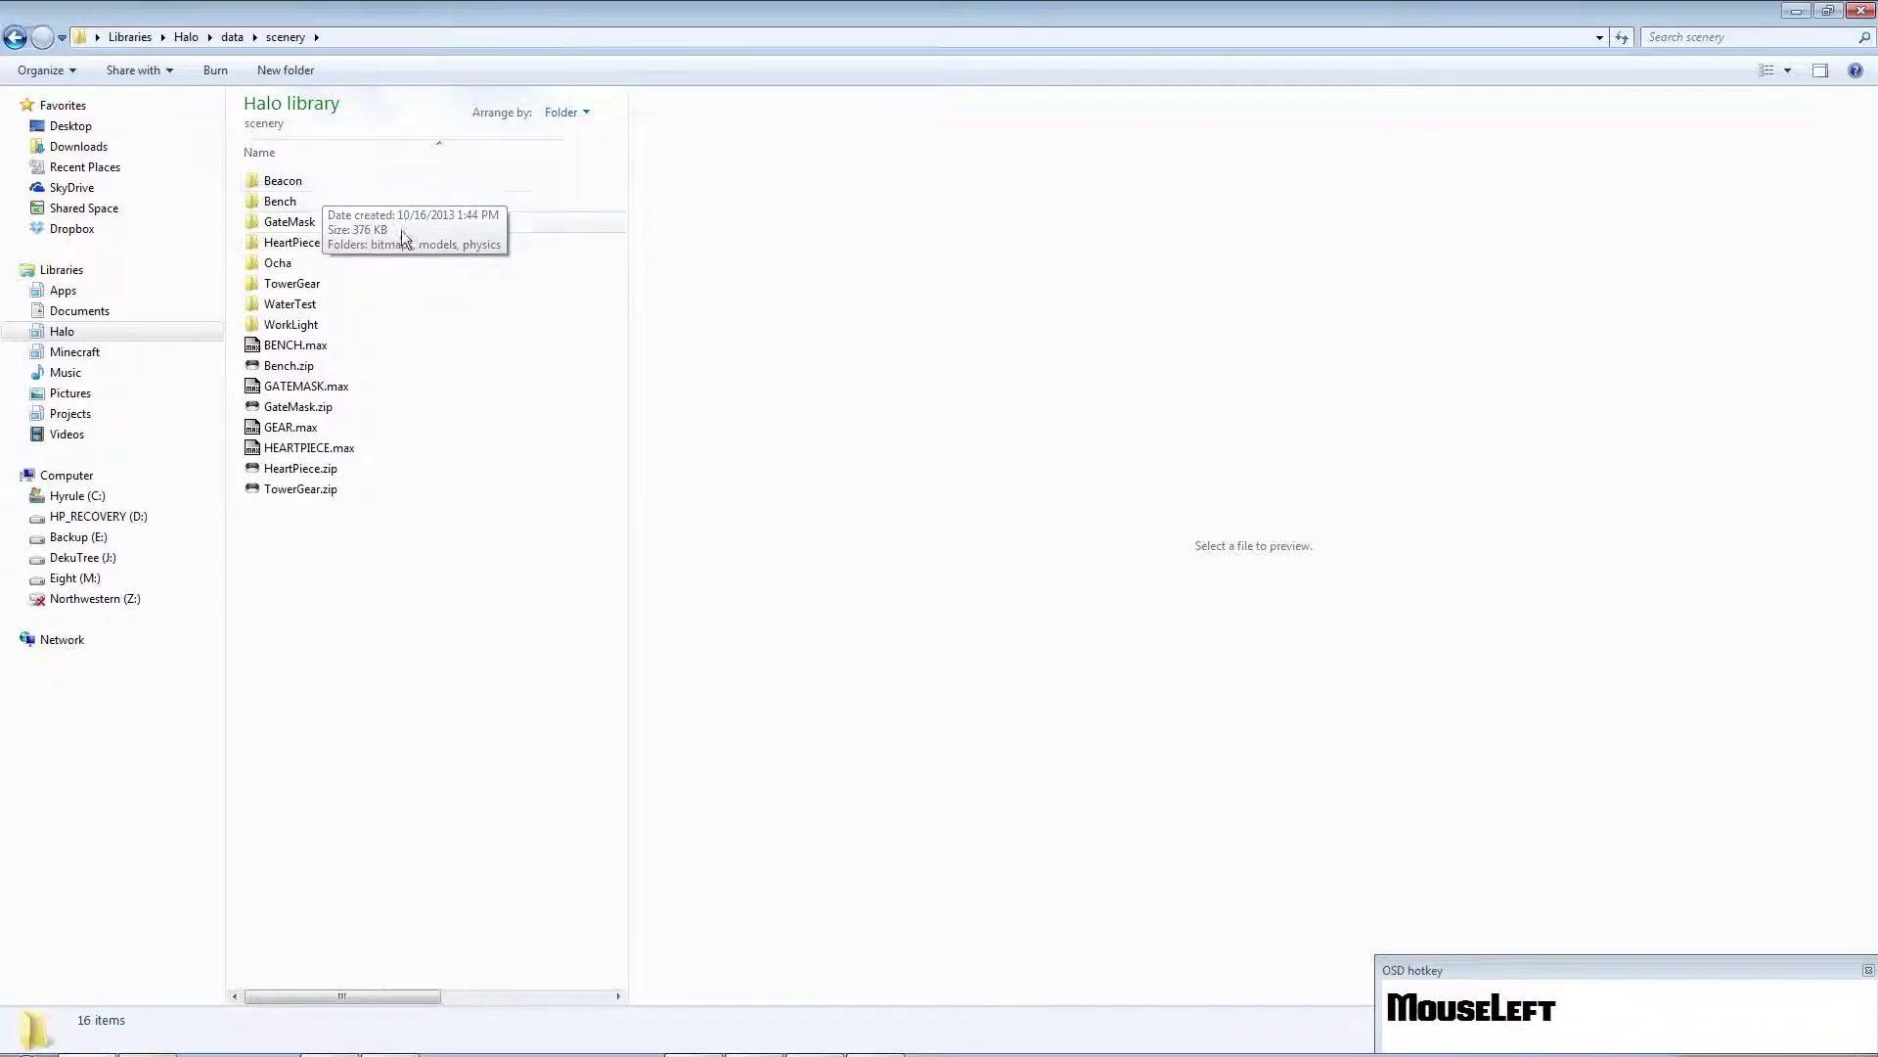
{"action": "left_click", "coordinate": [881, 1046]}
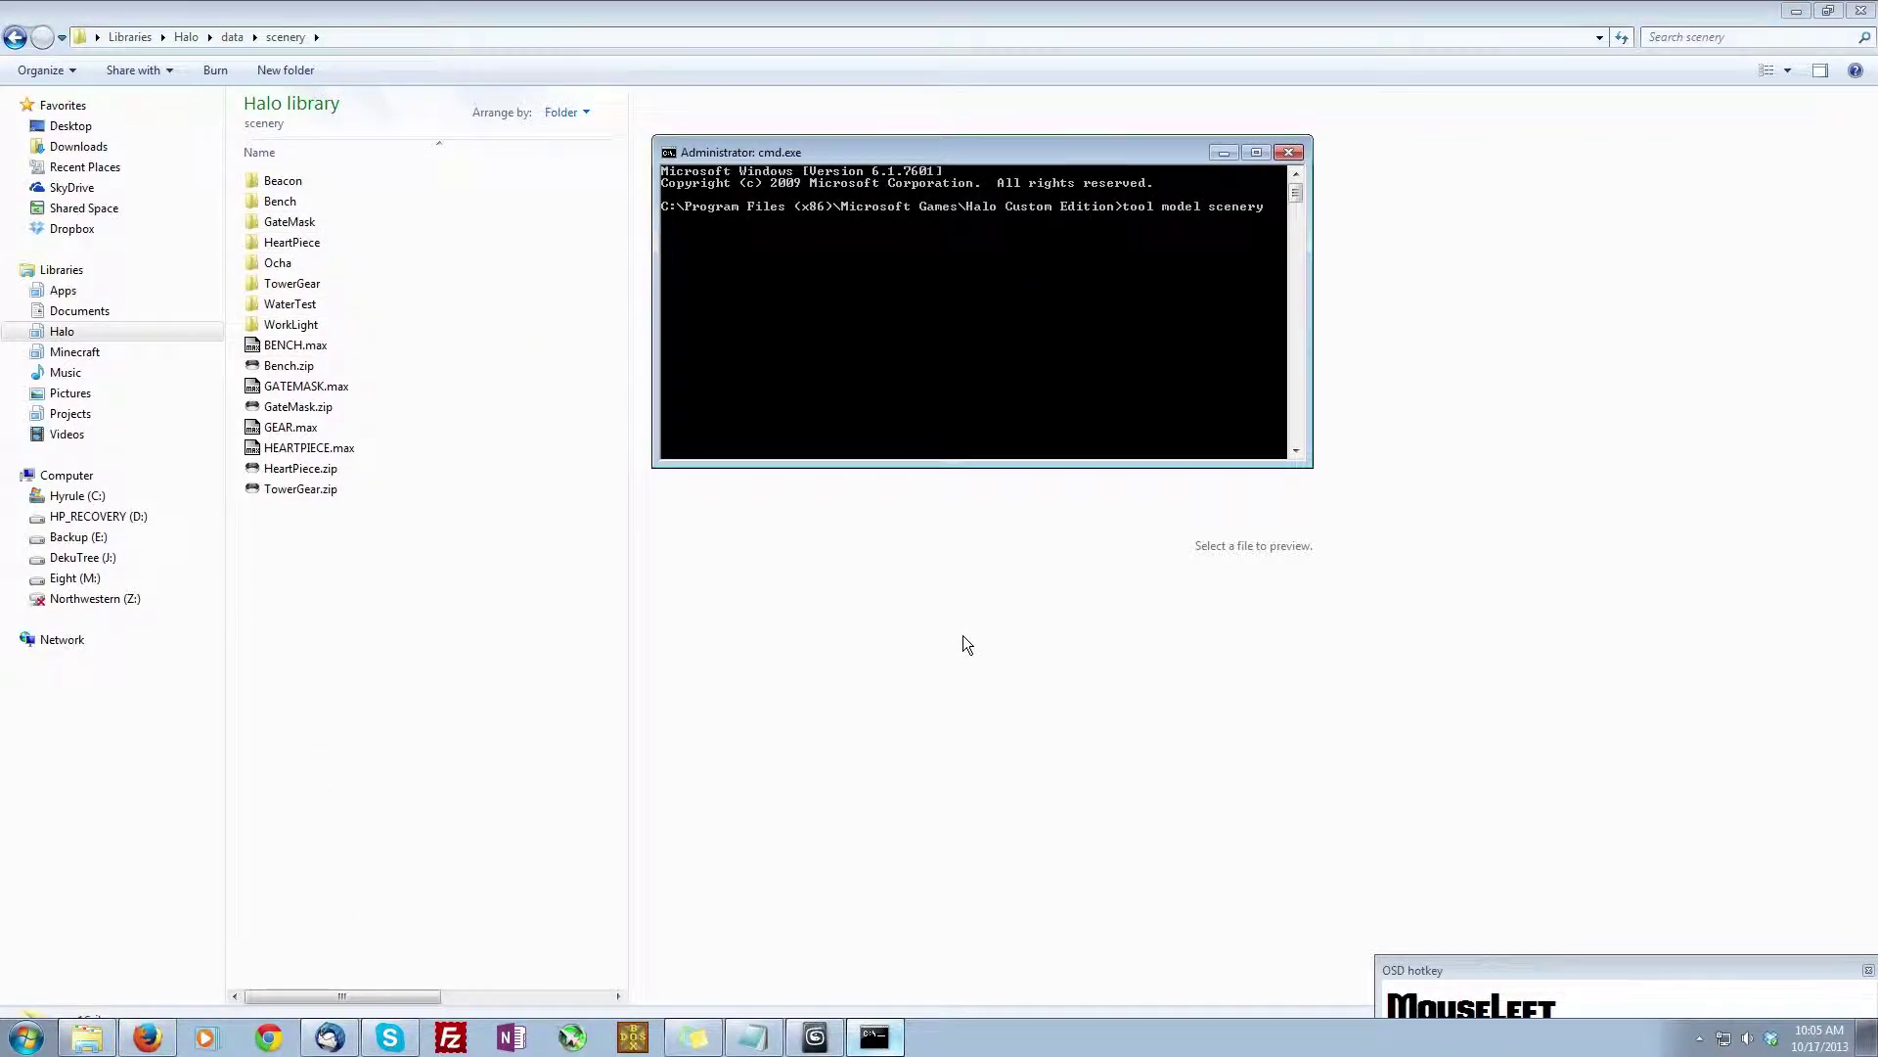
{"action": "key", "text": "BackSpace"}
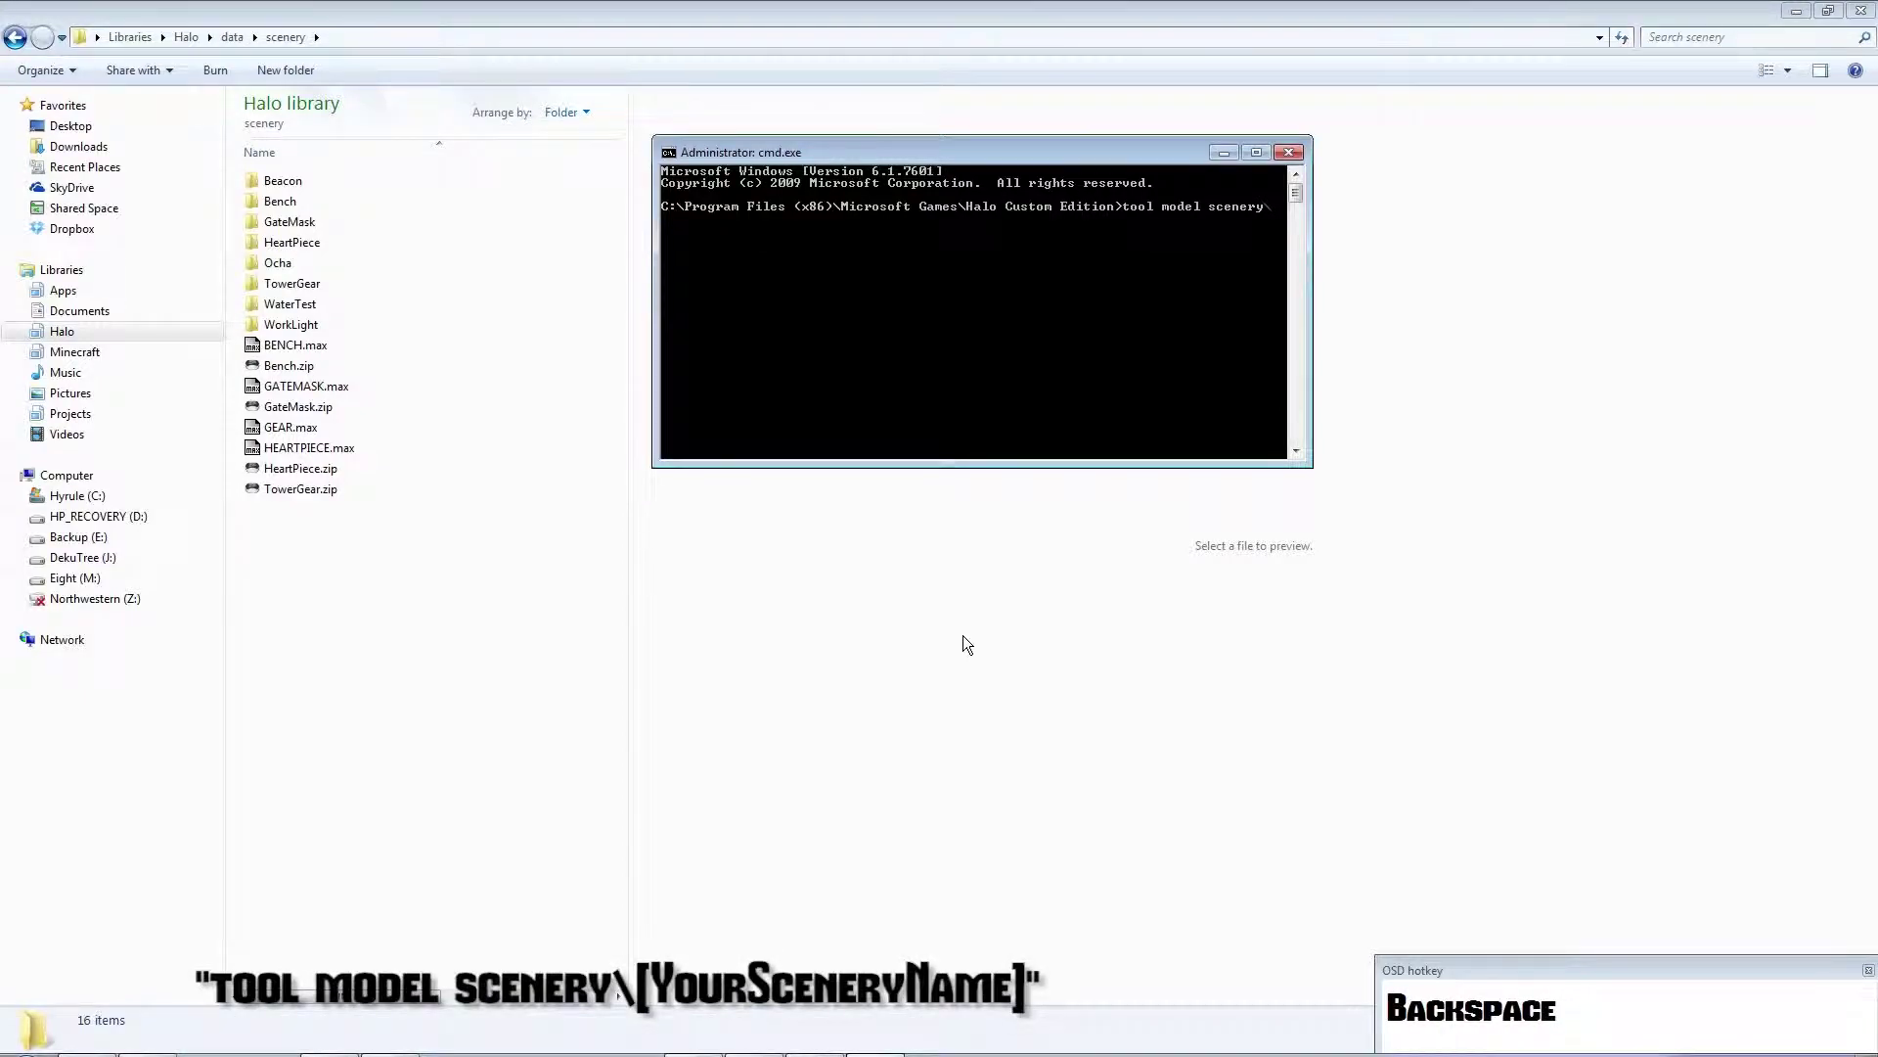
{"action": "type", "text": "\\Beacon"}
{"action": "key", "text": "Return"}
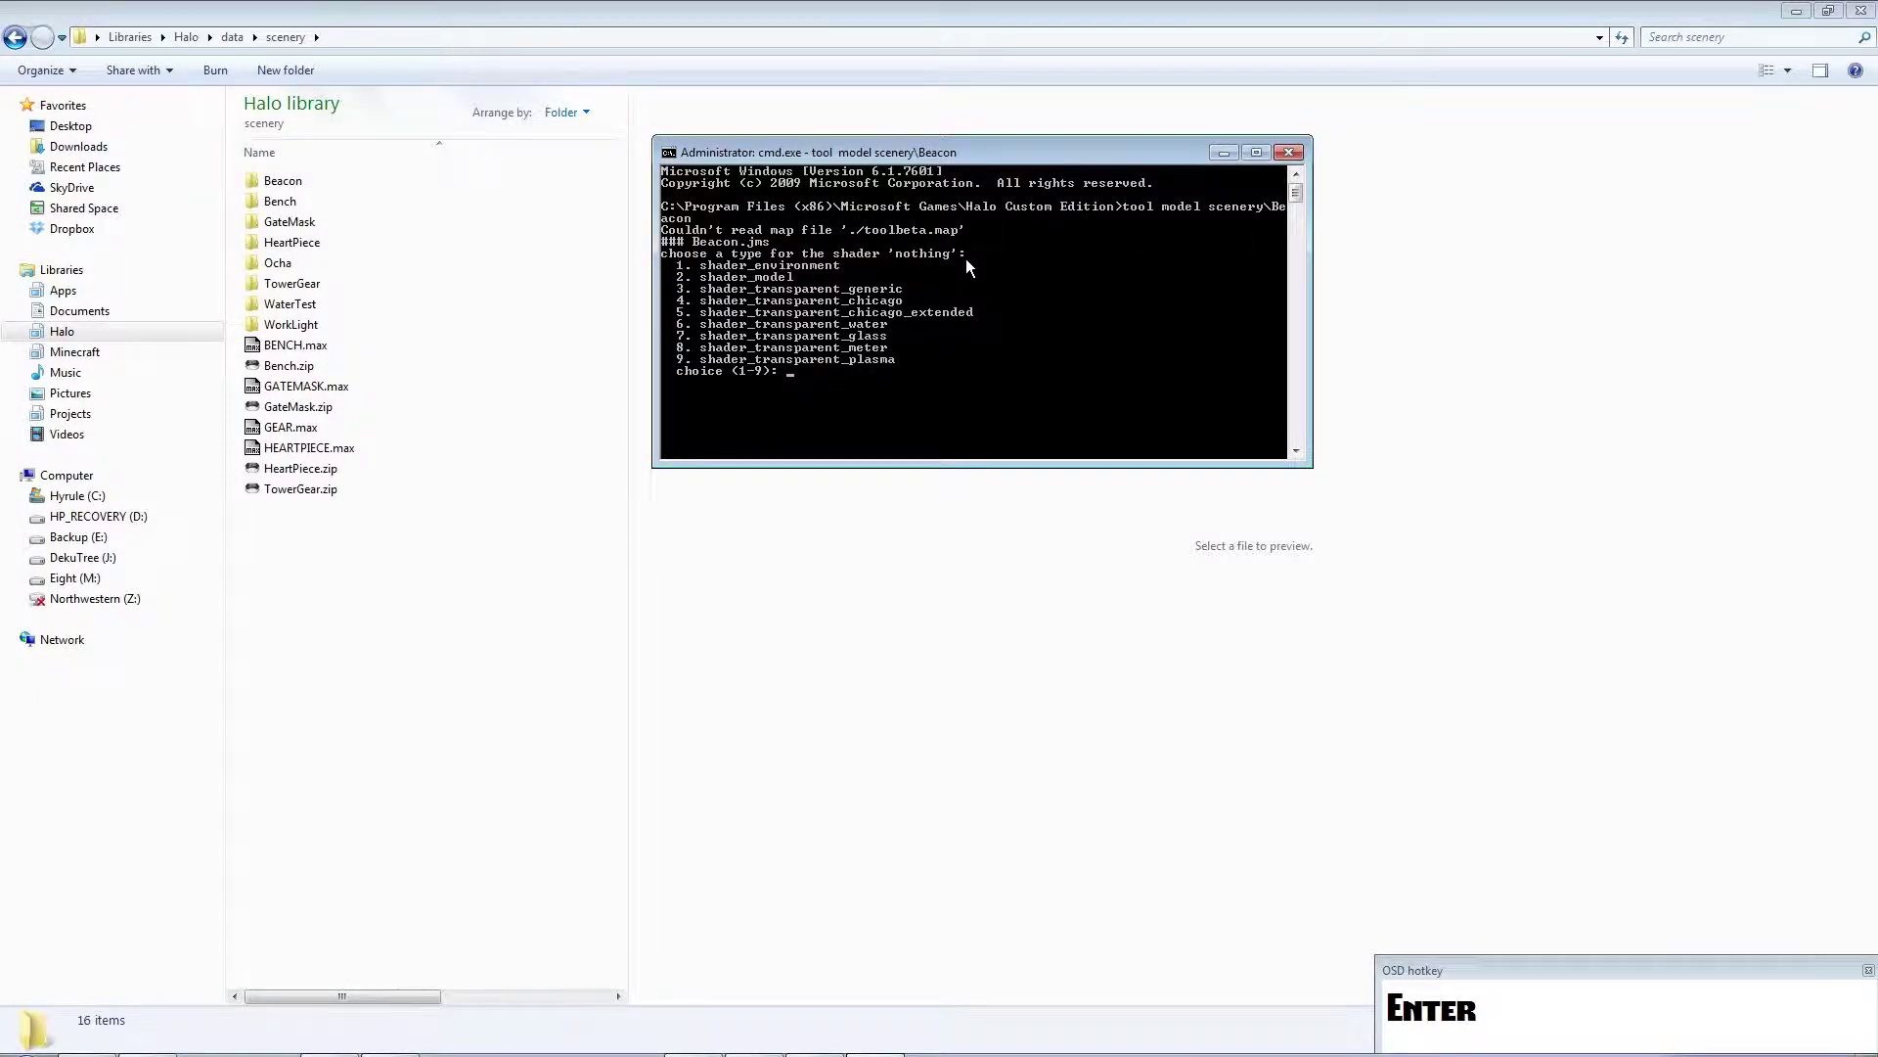
Choose shader type 2 and rerun the Beacon model import, creating scenery\beacon\beacon
{"action": "type", "text": "2"}
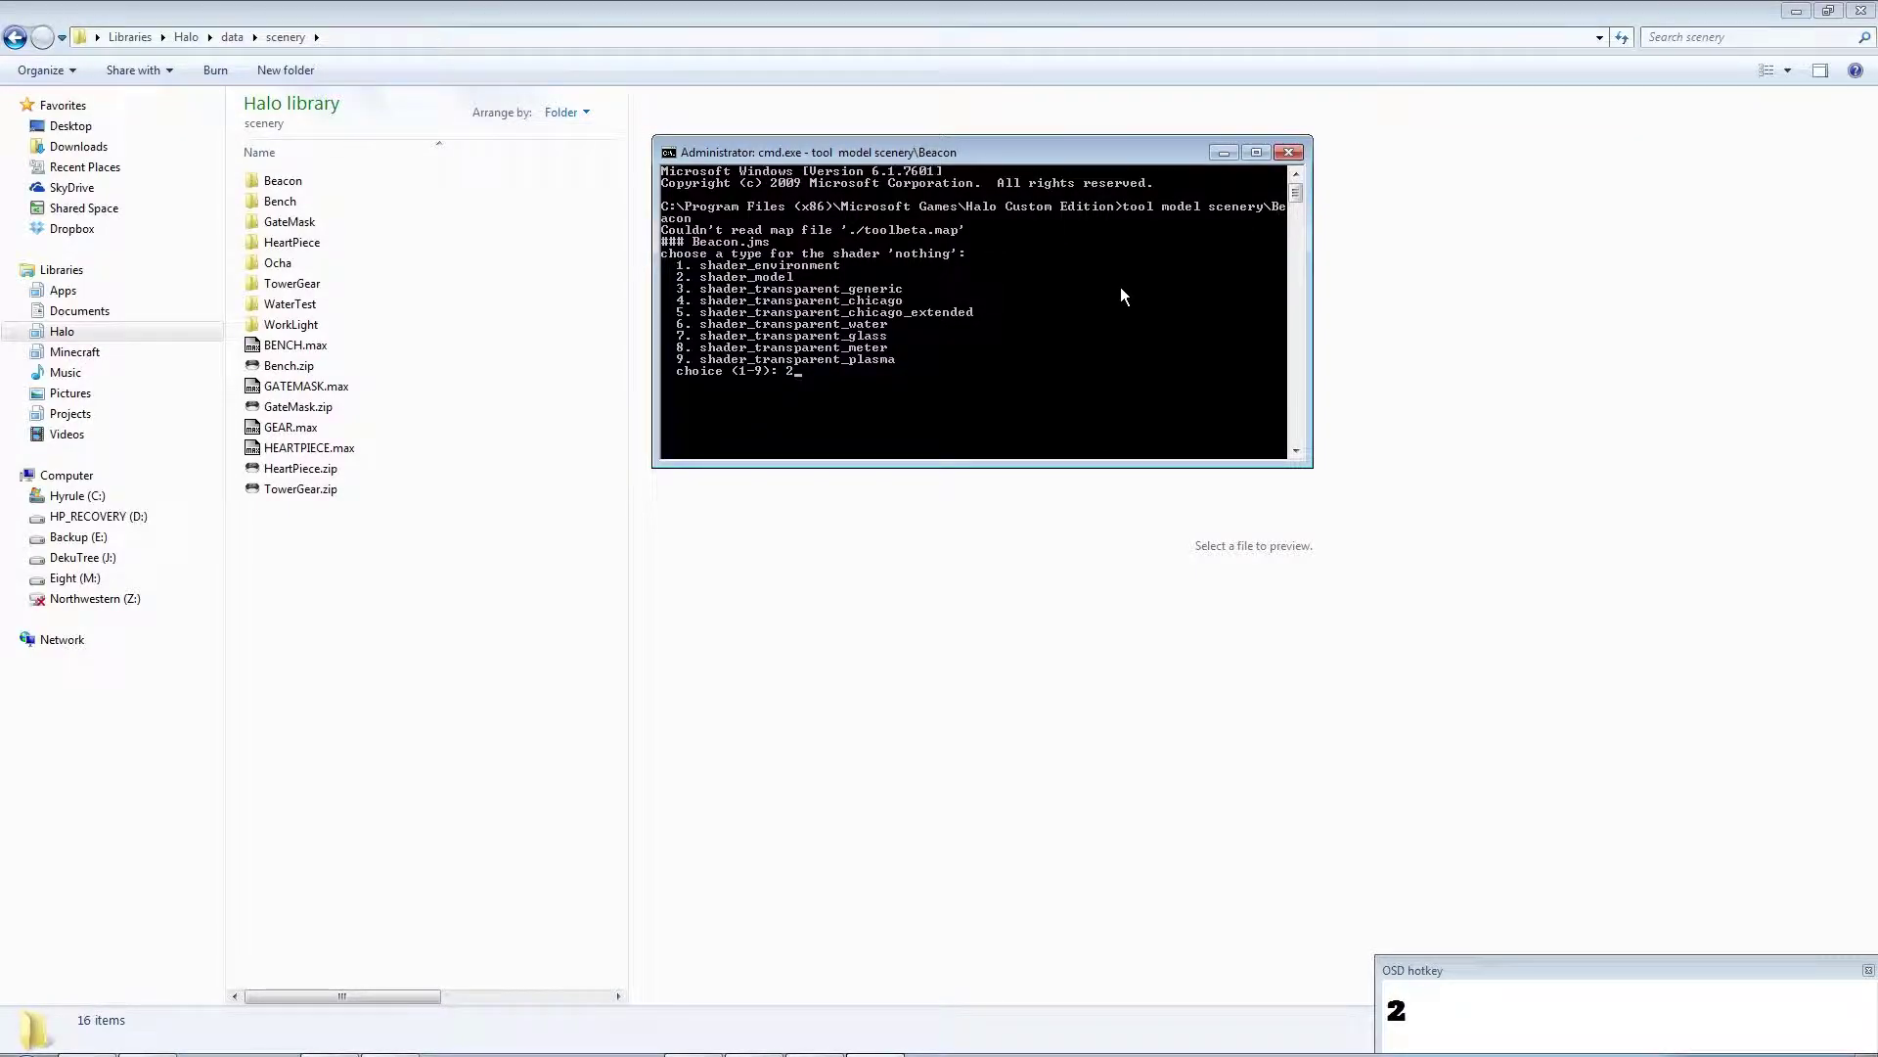
{"action": "key", "text": "Return"}
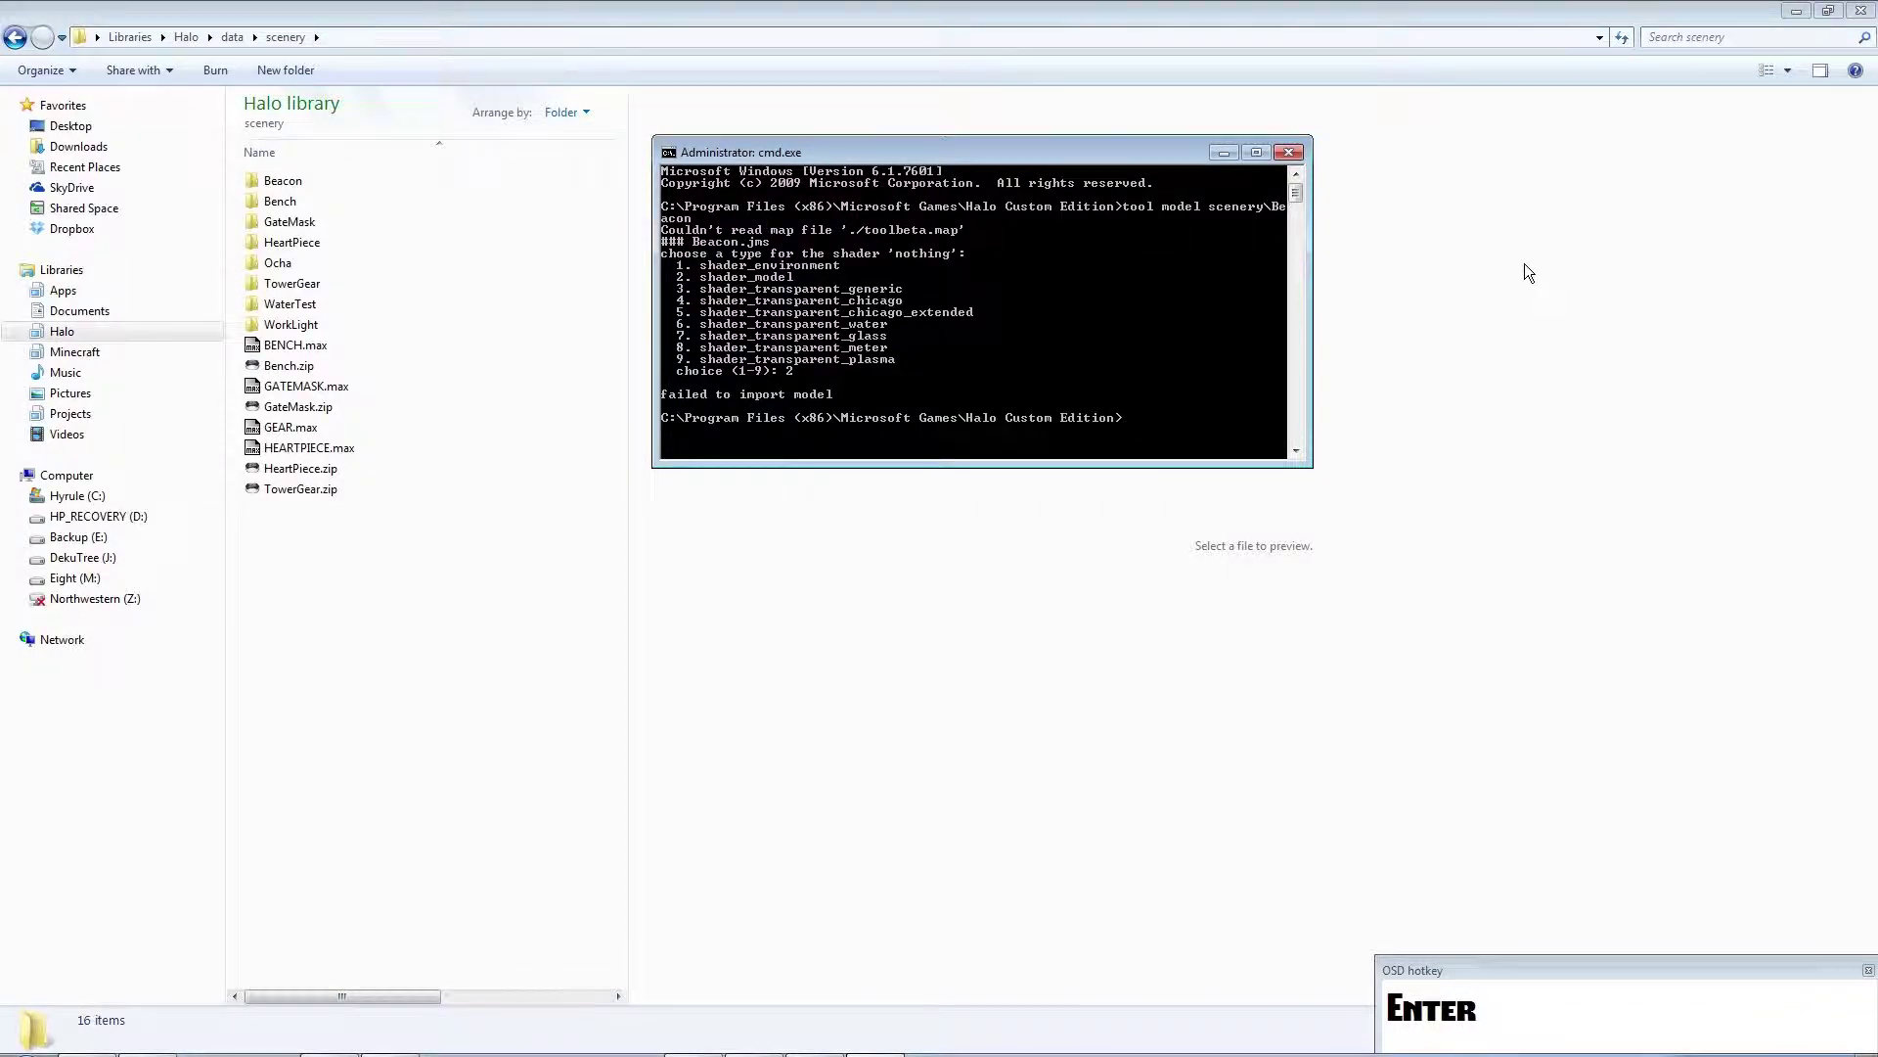
{"action": "key", "text": "Up"}
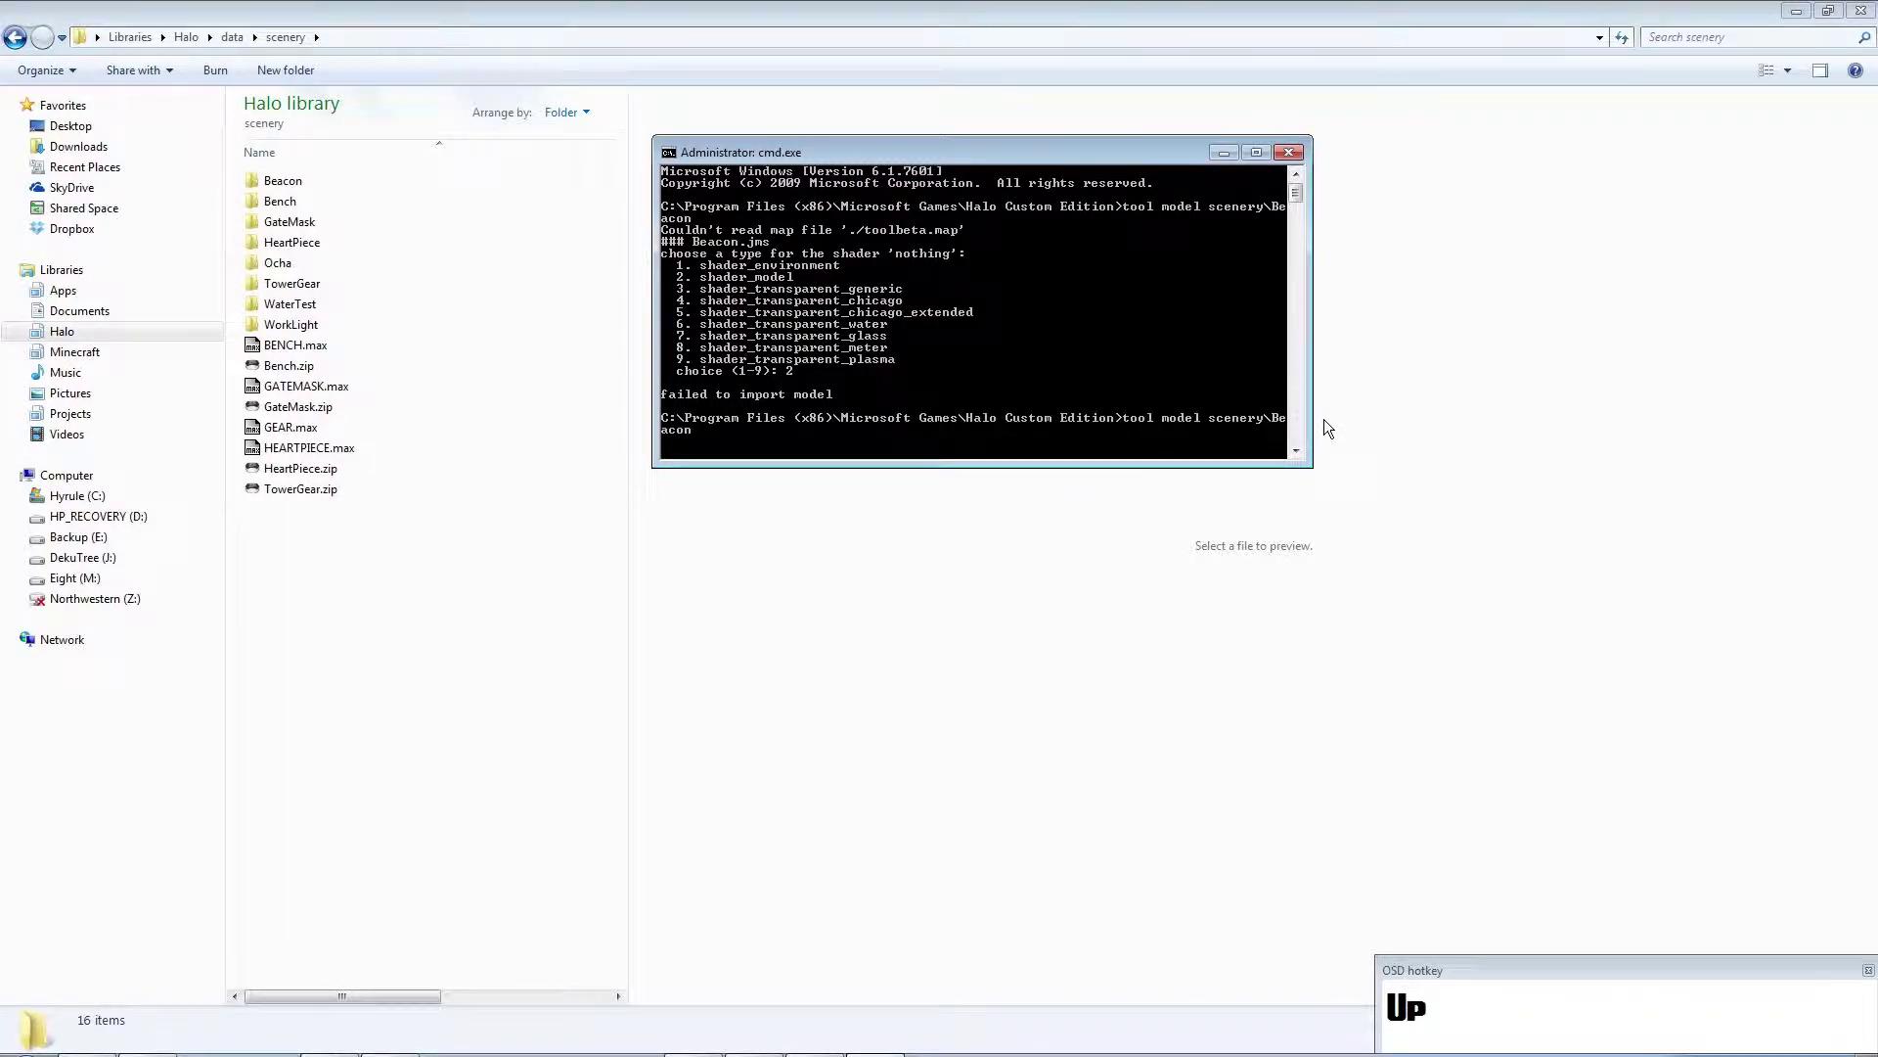
{"action": "key", "text": "Return"}
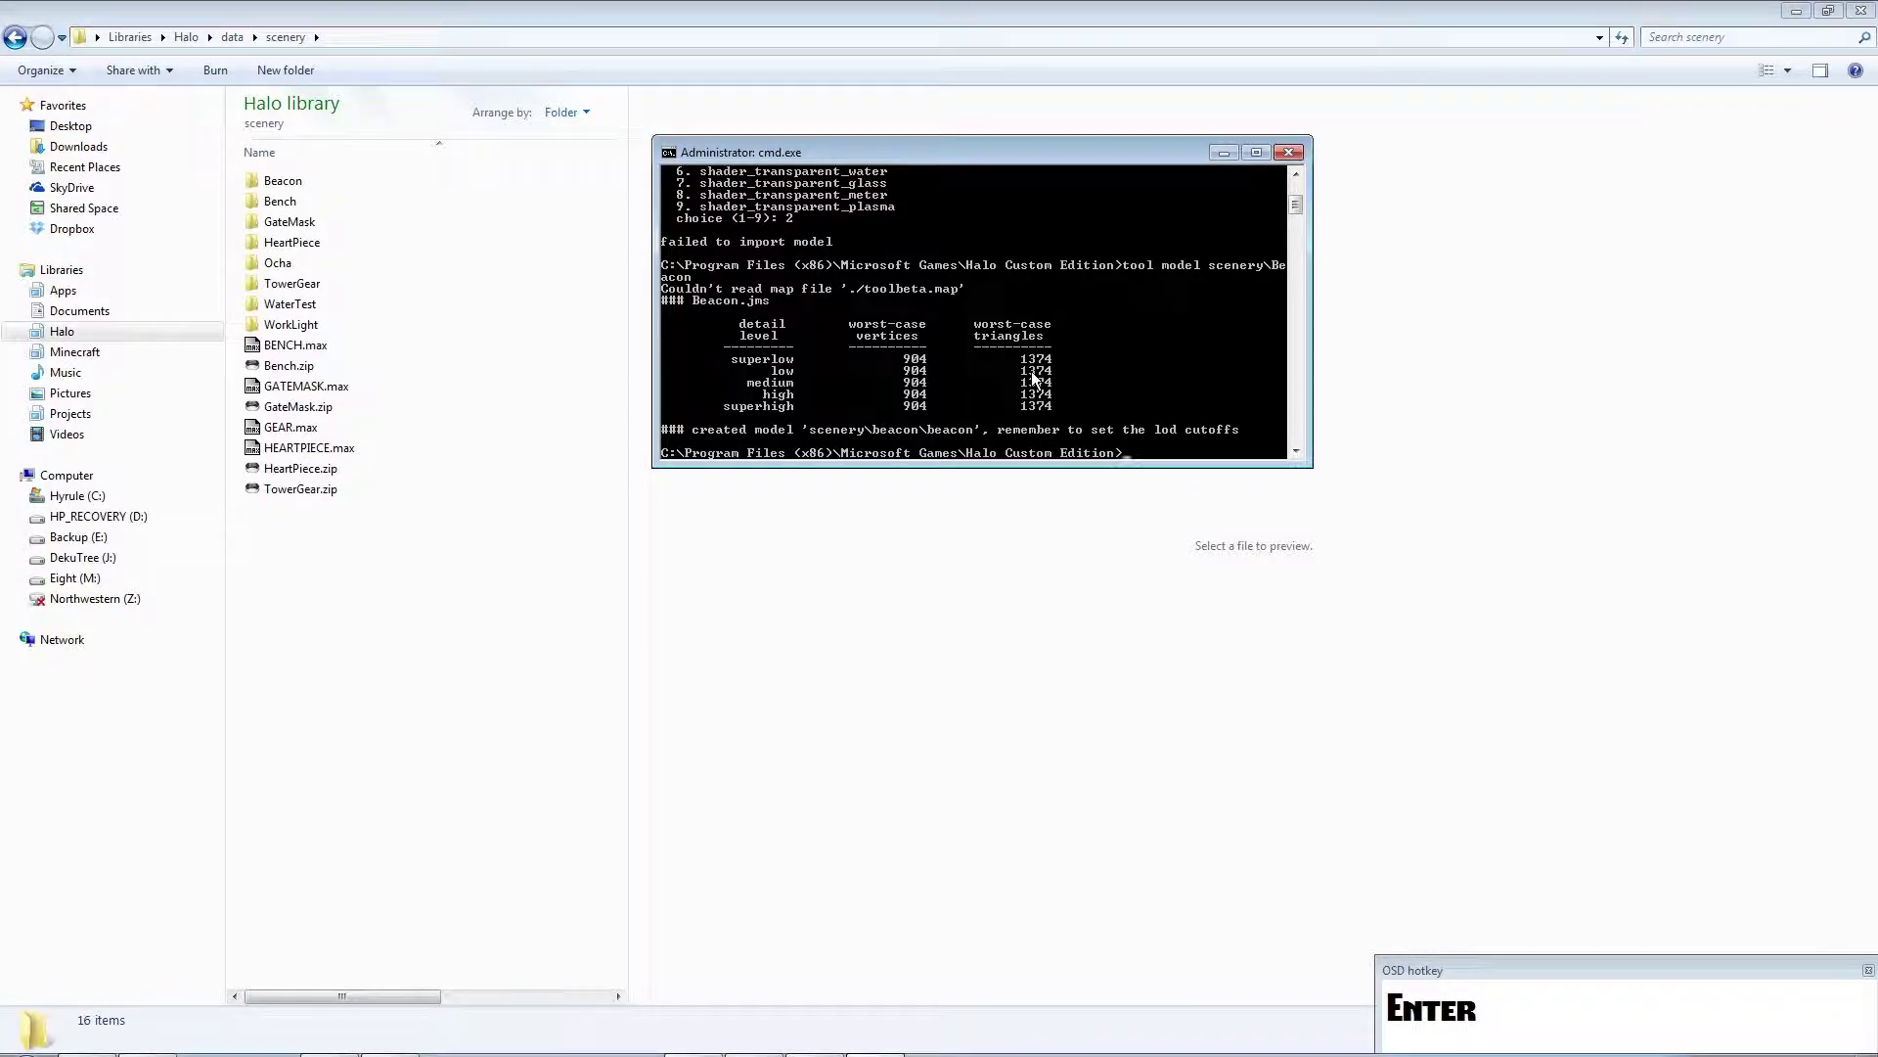
Recall the previous tool command and position the caret to edit the word model
{"action": "key", "text": "Up"}
{"action": "key", "text": "Left"}
{"action": "key", "text": "Right"}
{"action": "key", "text": "Left"}
{"action": "key", "text": "Left"}
{"action": "key", "text": "Left"}
{"action": "key", "text": "Left"}
{"action": "key", "text": "Left"}
{"action": "key", "text": "Left"}
{"action": "key", "text": "Left"}
{"action": "key", "text": "Left"}
{"action": "key", "text": "Left"}
{"action": "key", "text": "Left"}
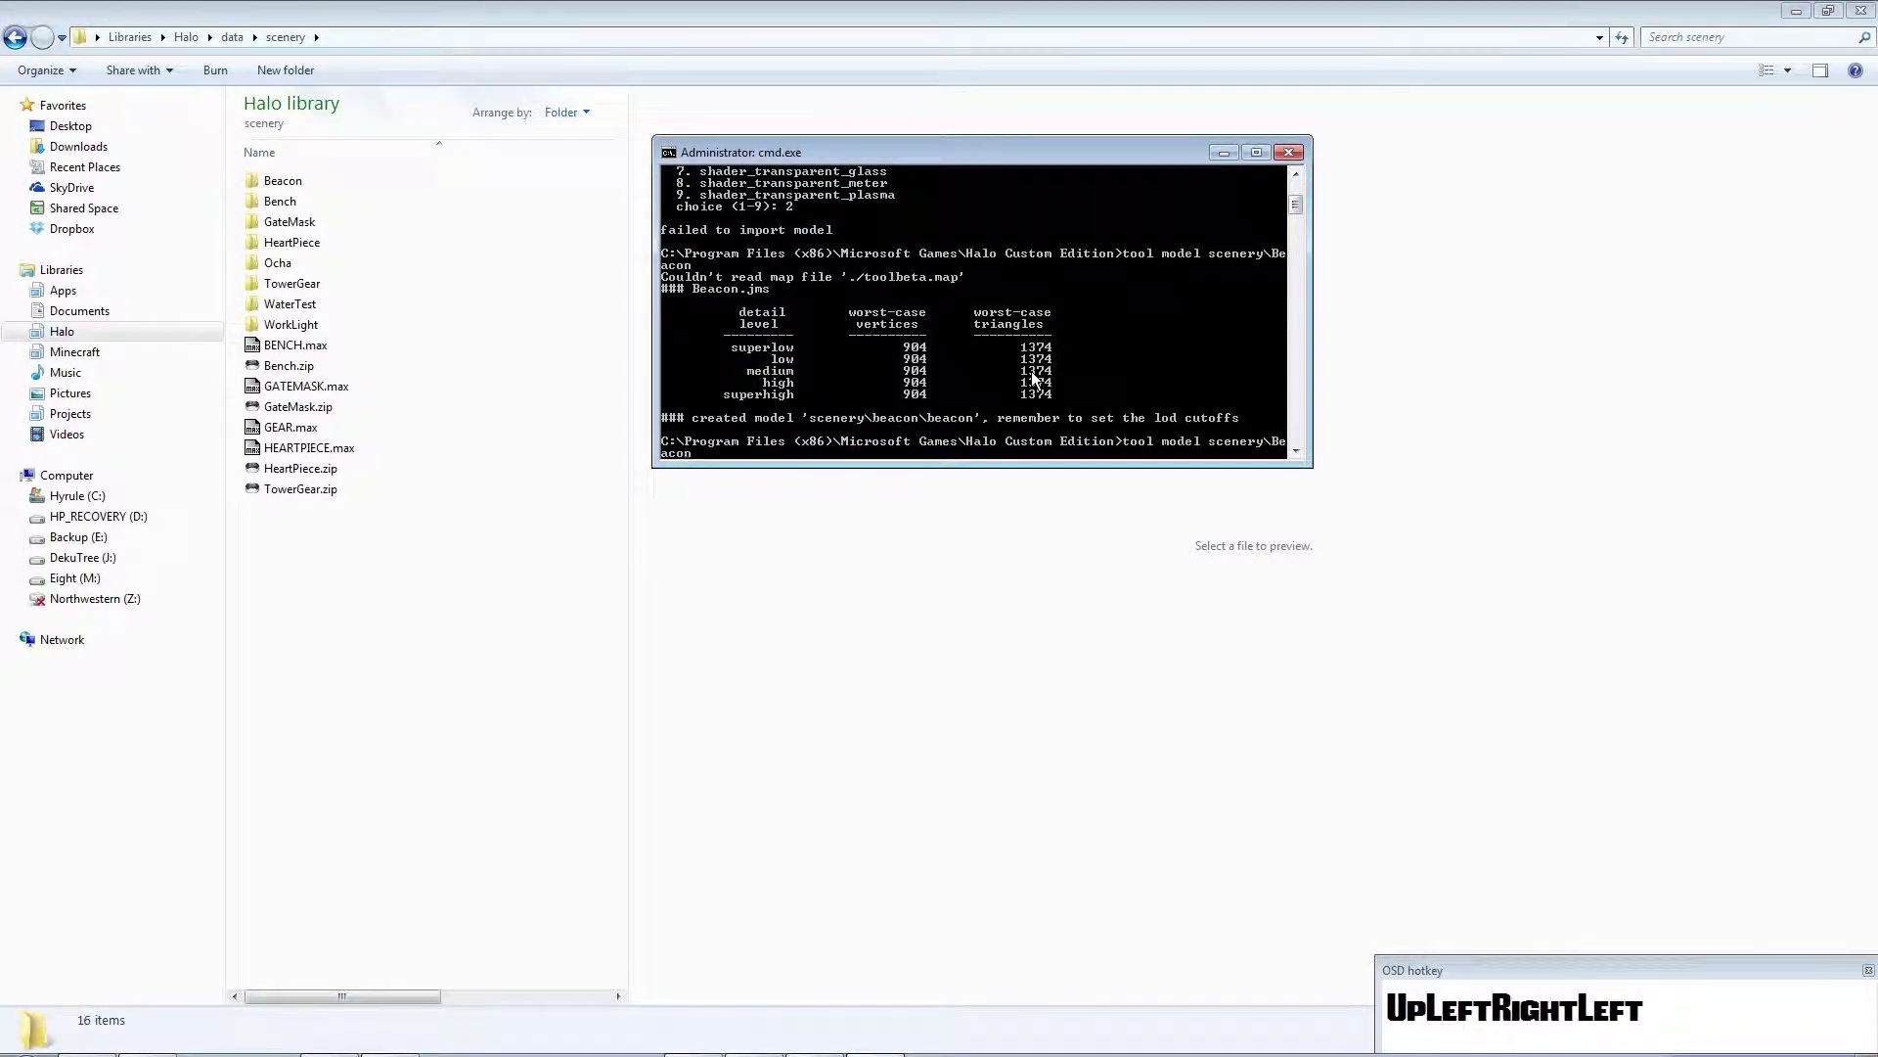
Change the command to 'tool collision-geometry scenery\Beacon' and run it to build the collision model
{"action": "key", "text": "BackSpace"}
{"action": "key", "text": "BackSpace"}
{"action": "key", "text": "BackSpace"}
{"action": "key", "text": "BackSpace"}
{"action": "key", "text": "BackSpace"}
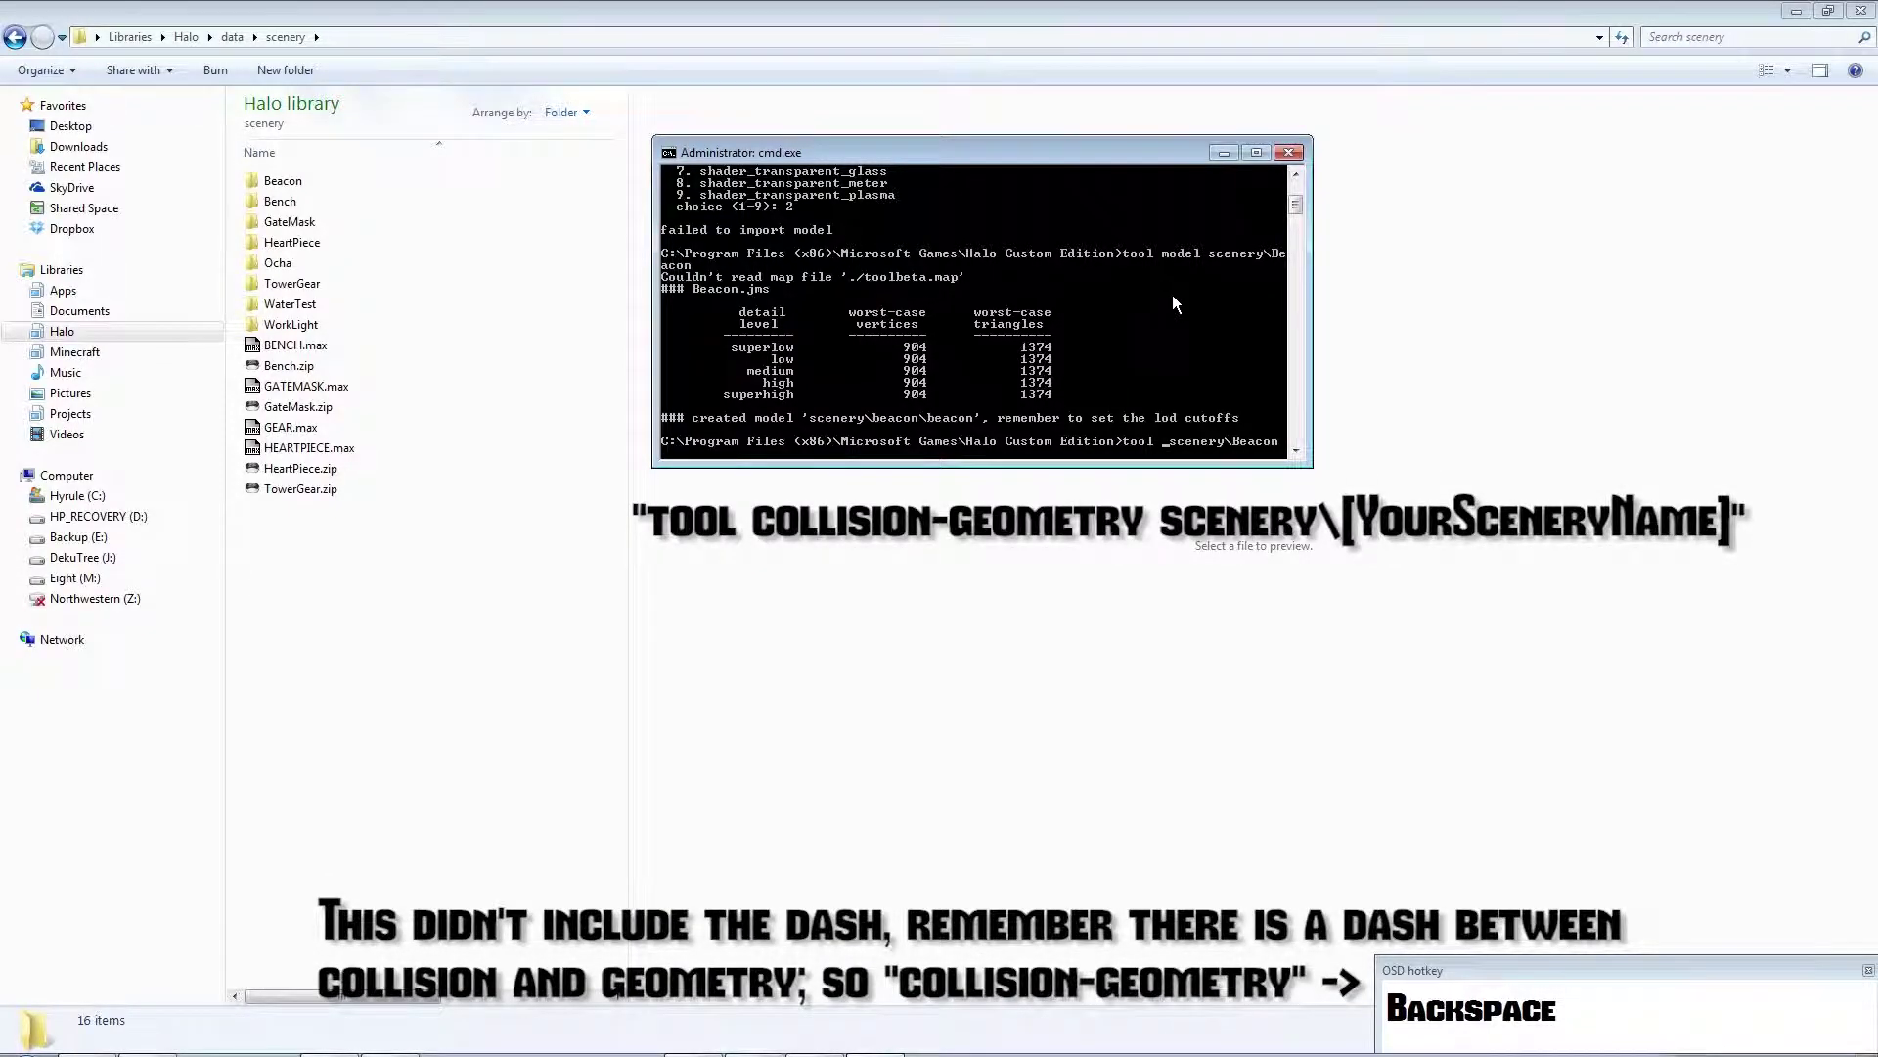
{"action": "type", "text": "col"}
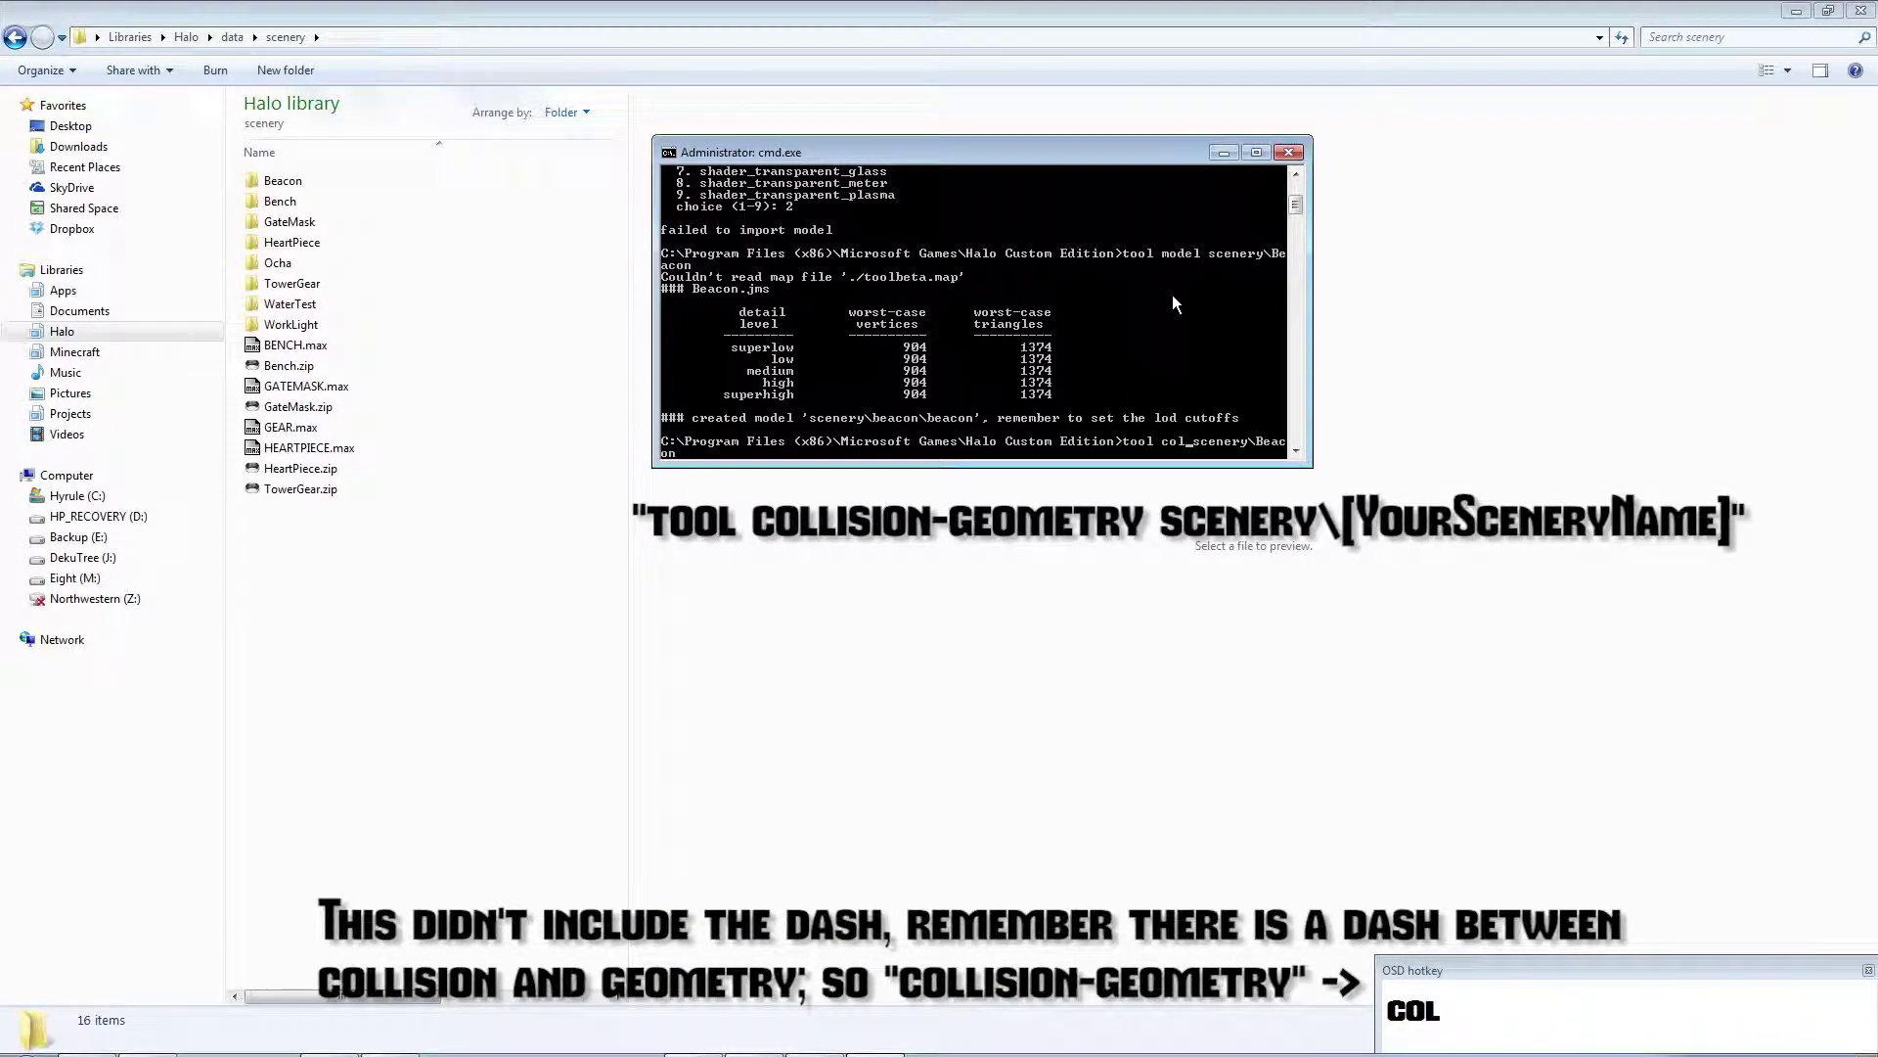
{"action": "type", "text": "ision-ge"}
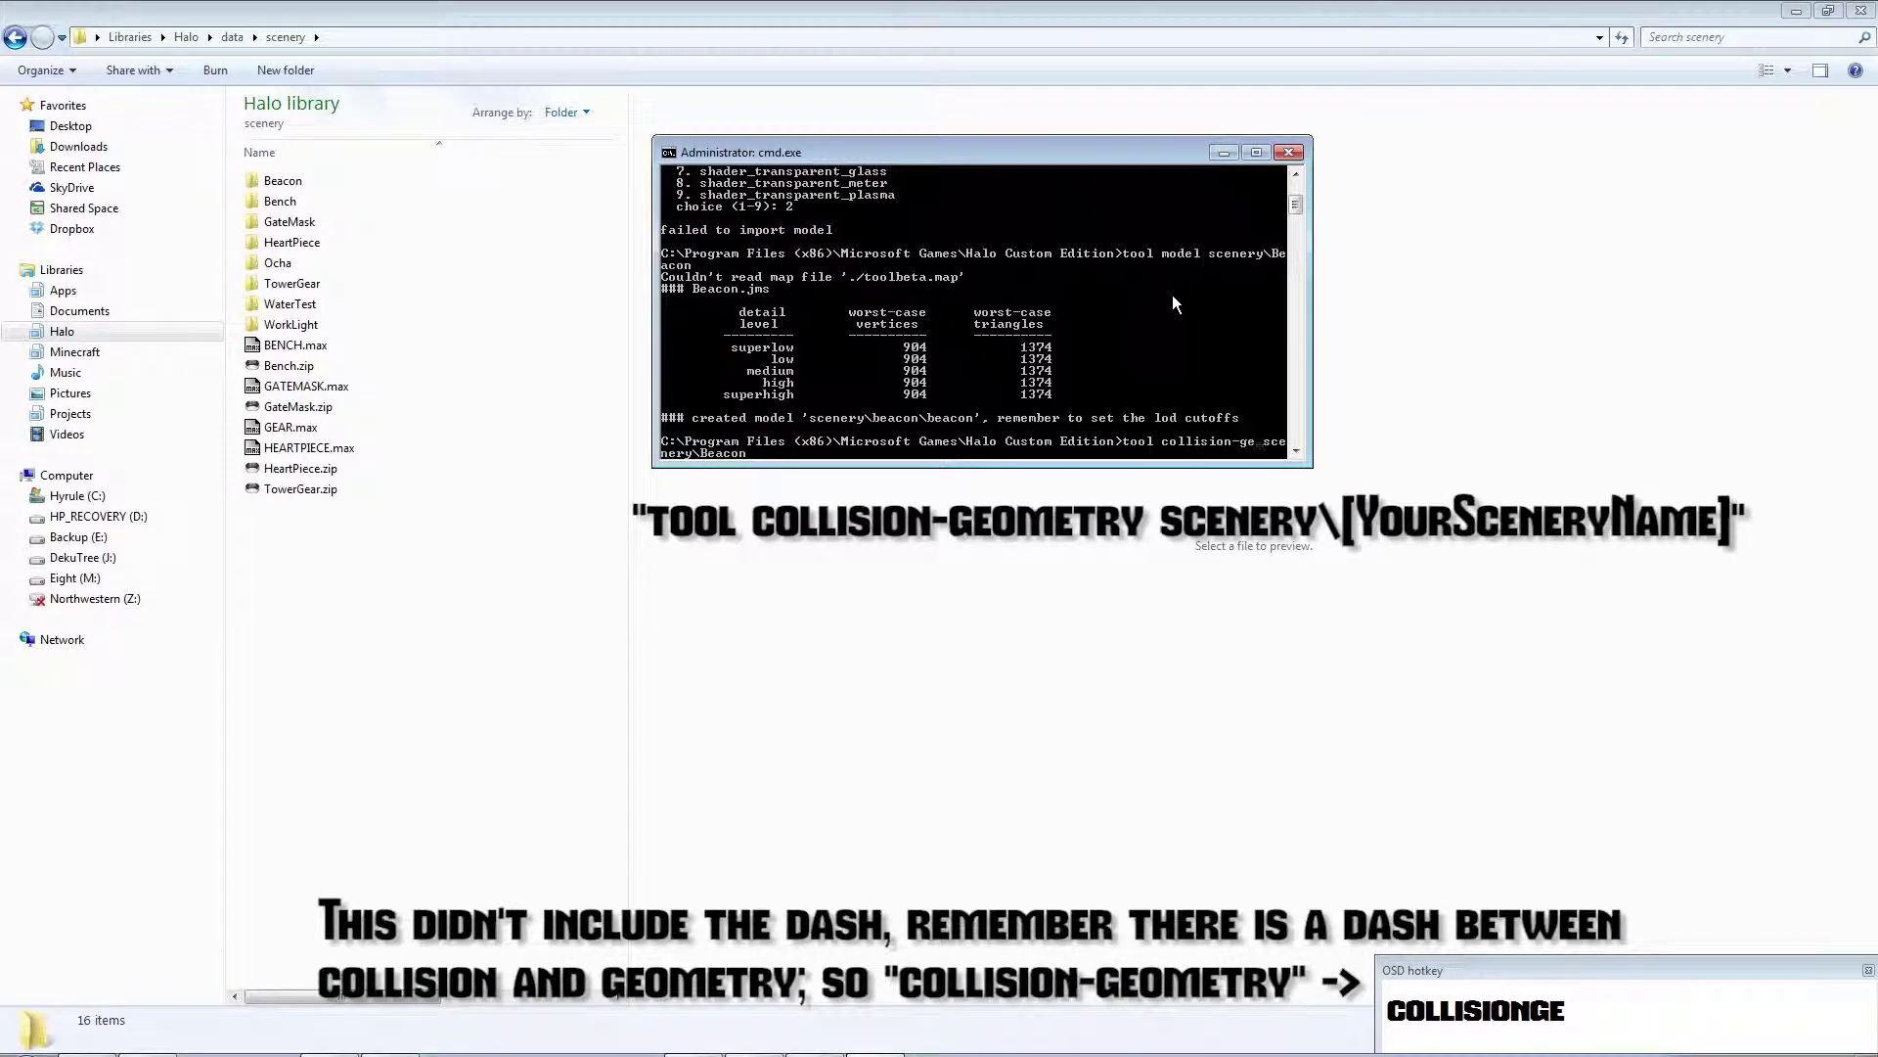
{"action": "type", "text": "ometry"}
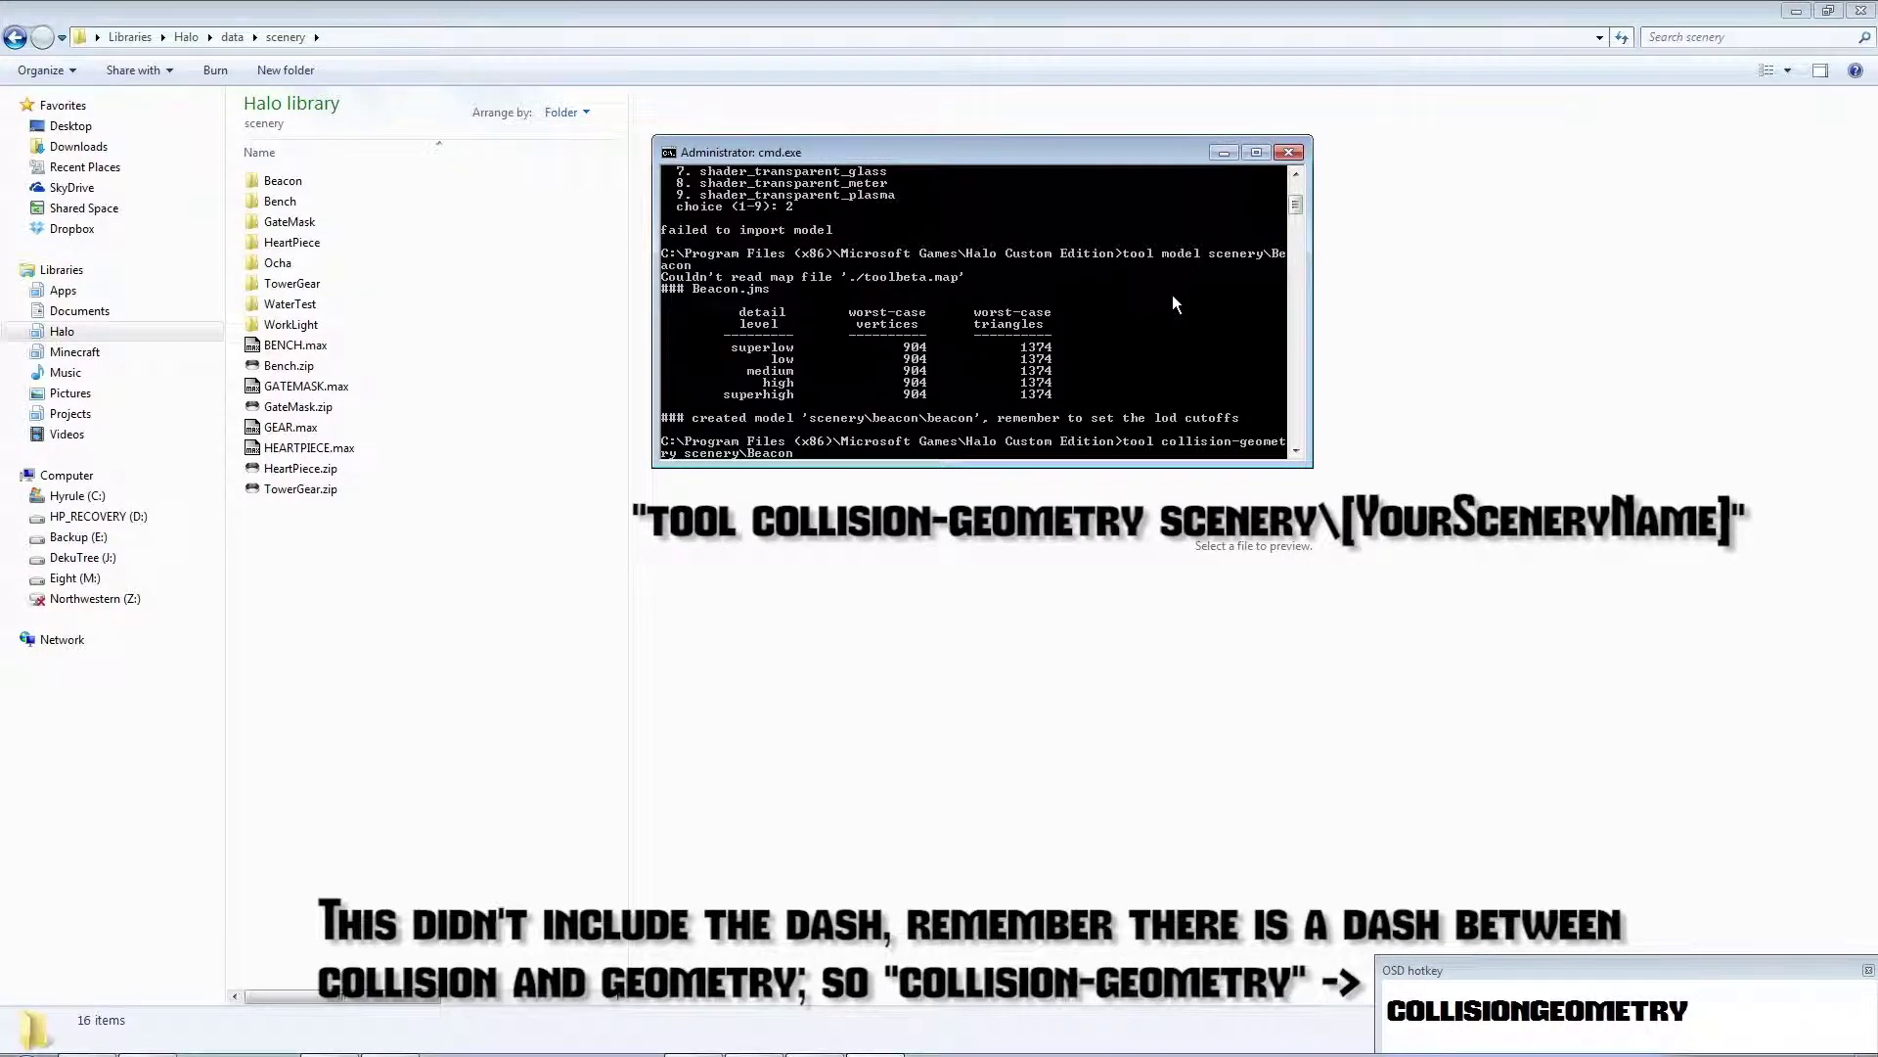
{"action": "key", "text": "Return"}
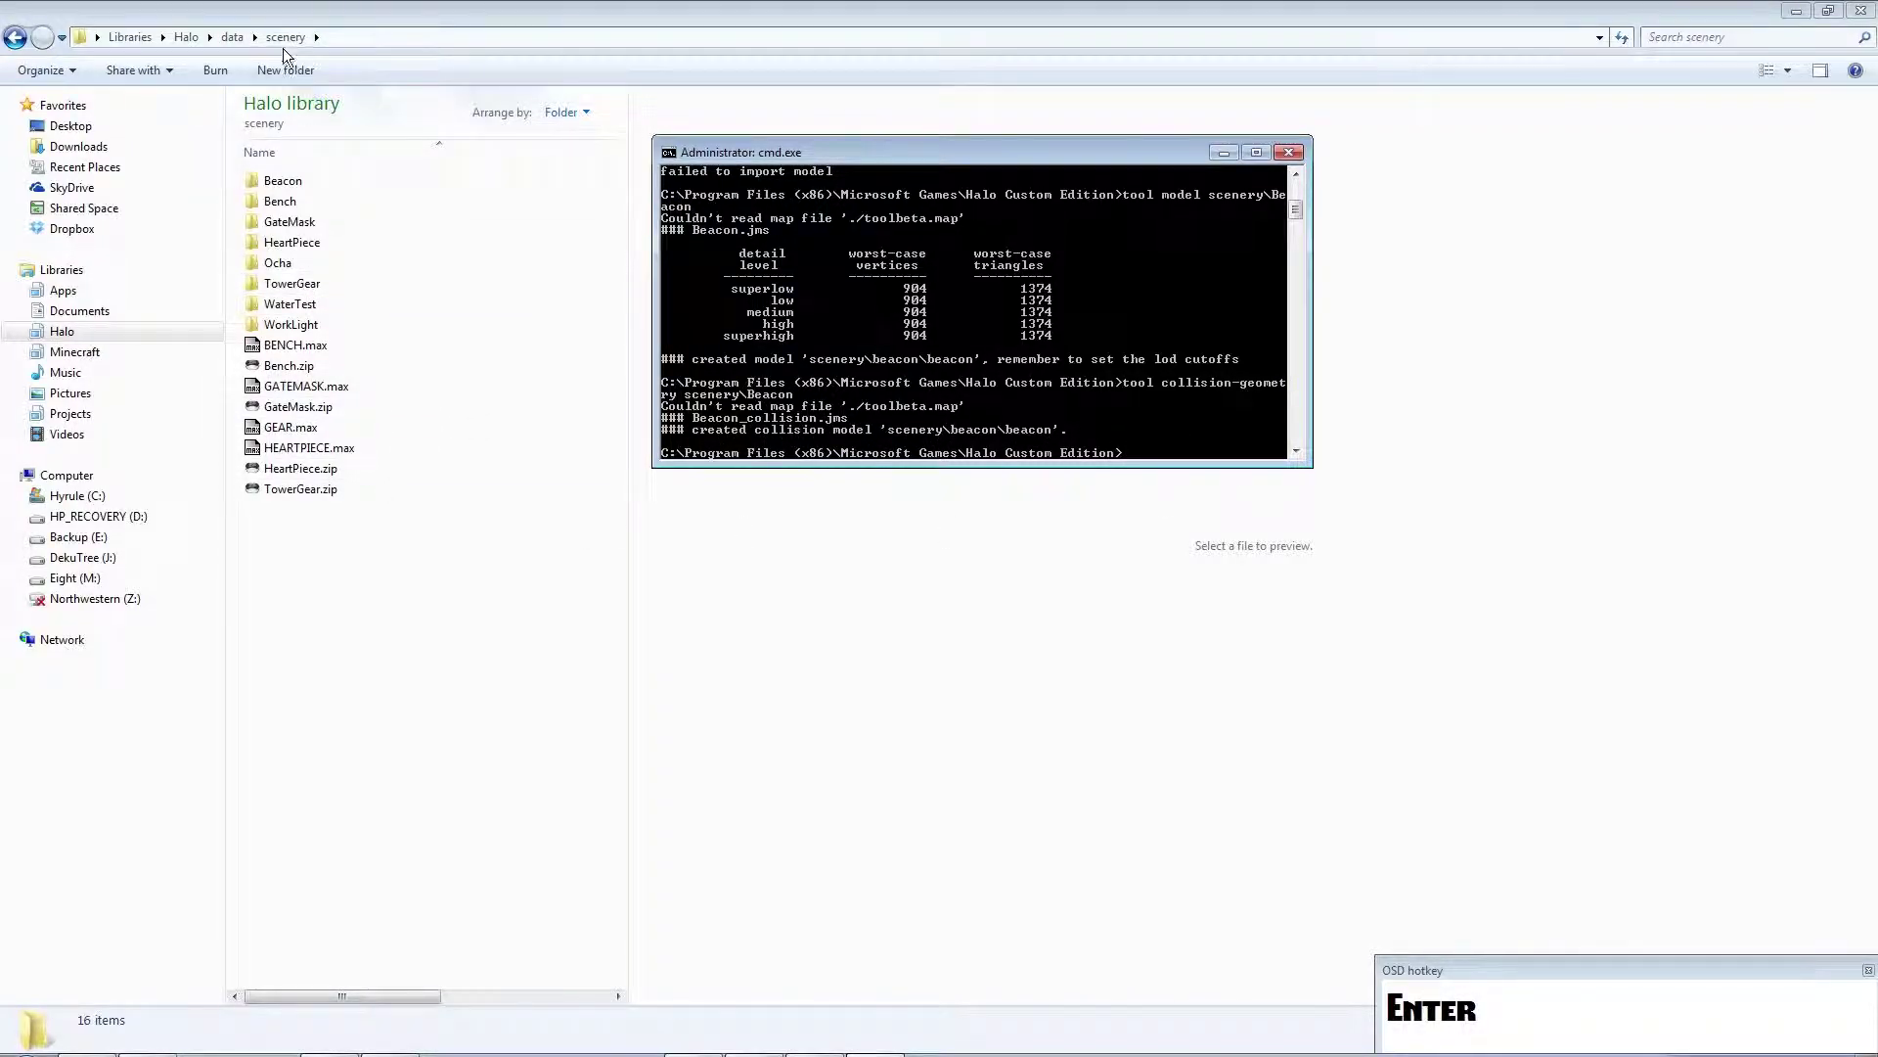
In Halo\tags\scenery\beacon, check the details of beacon.gbxmodel and beacon.model_collision_geometry
{"action": "left_click", "coordinate": [229, 37]}
{"action": "left_click", "coordinate": [186, 36]}
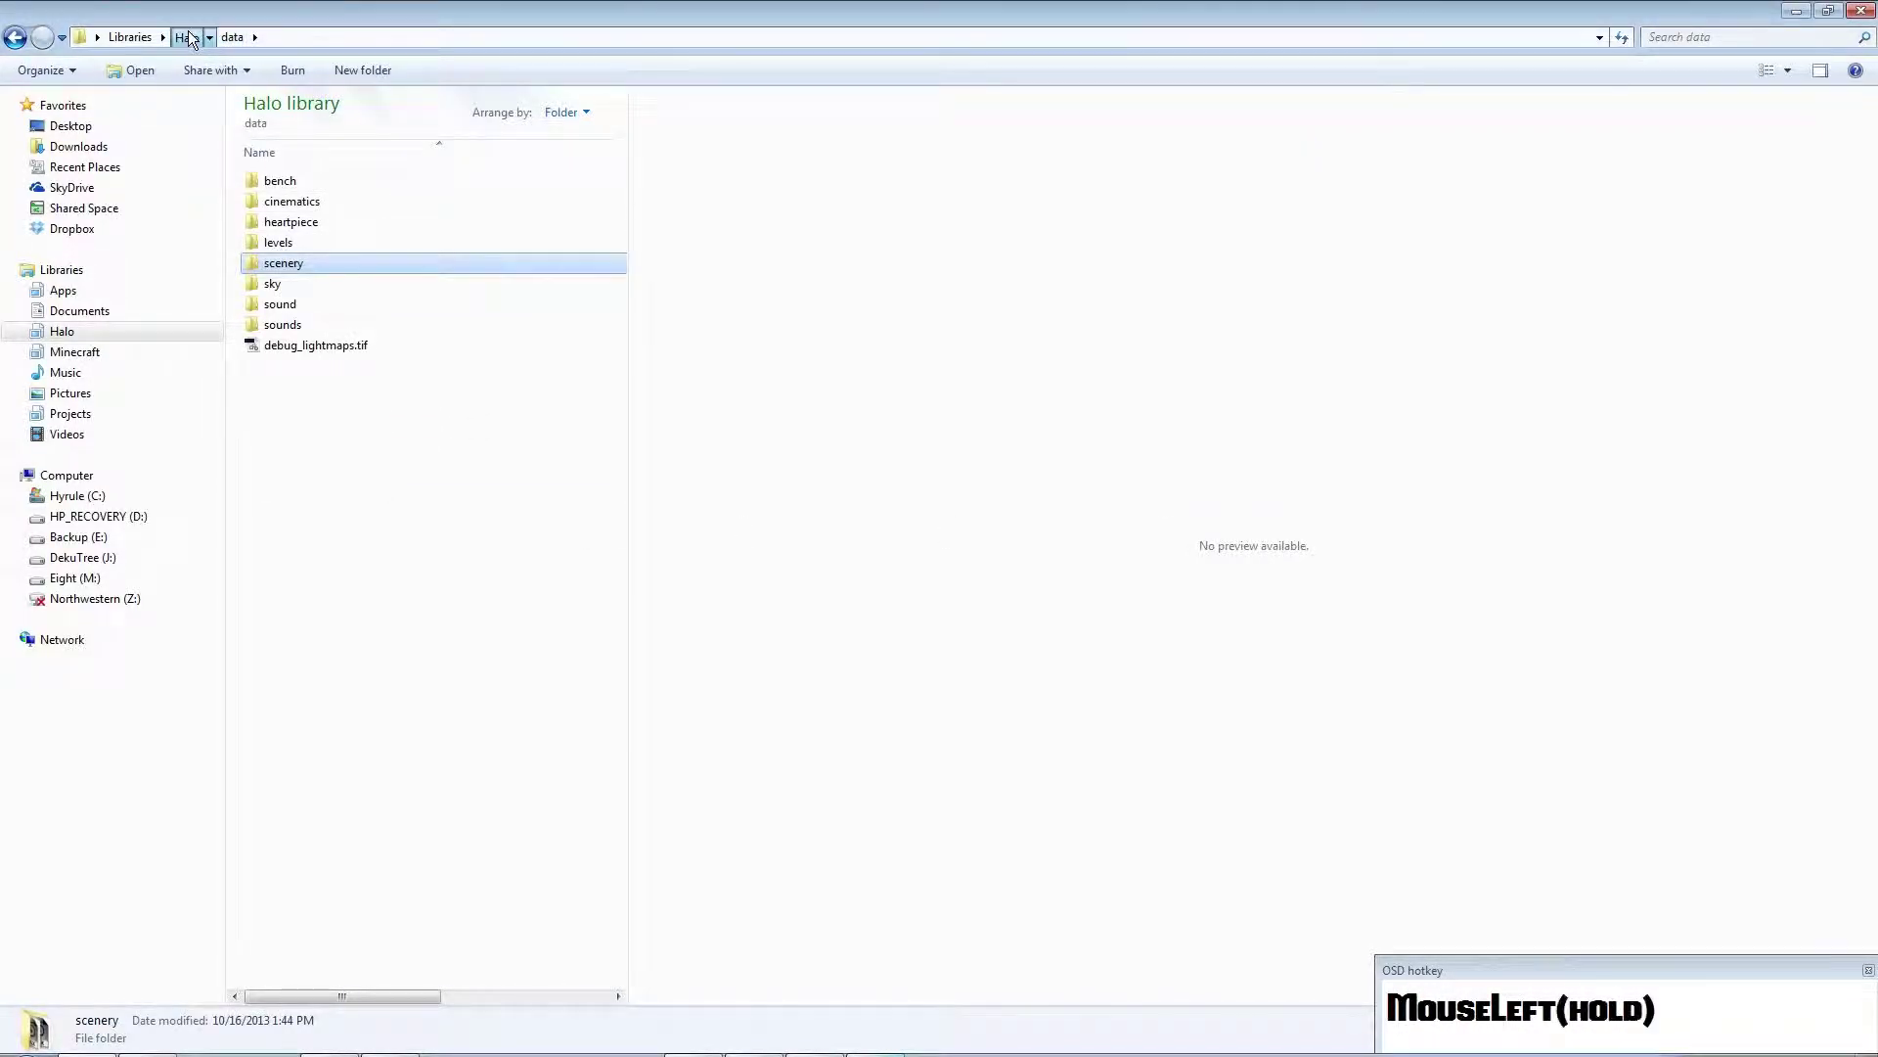
{"action": "double_click", "coordinate": [347, 456]}
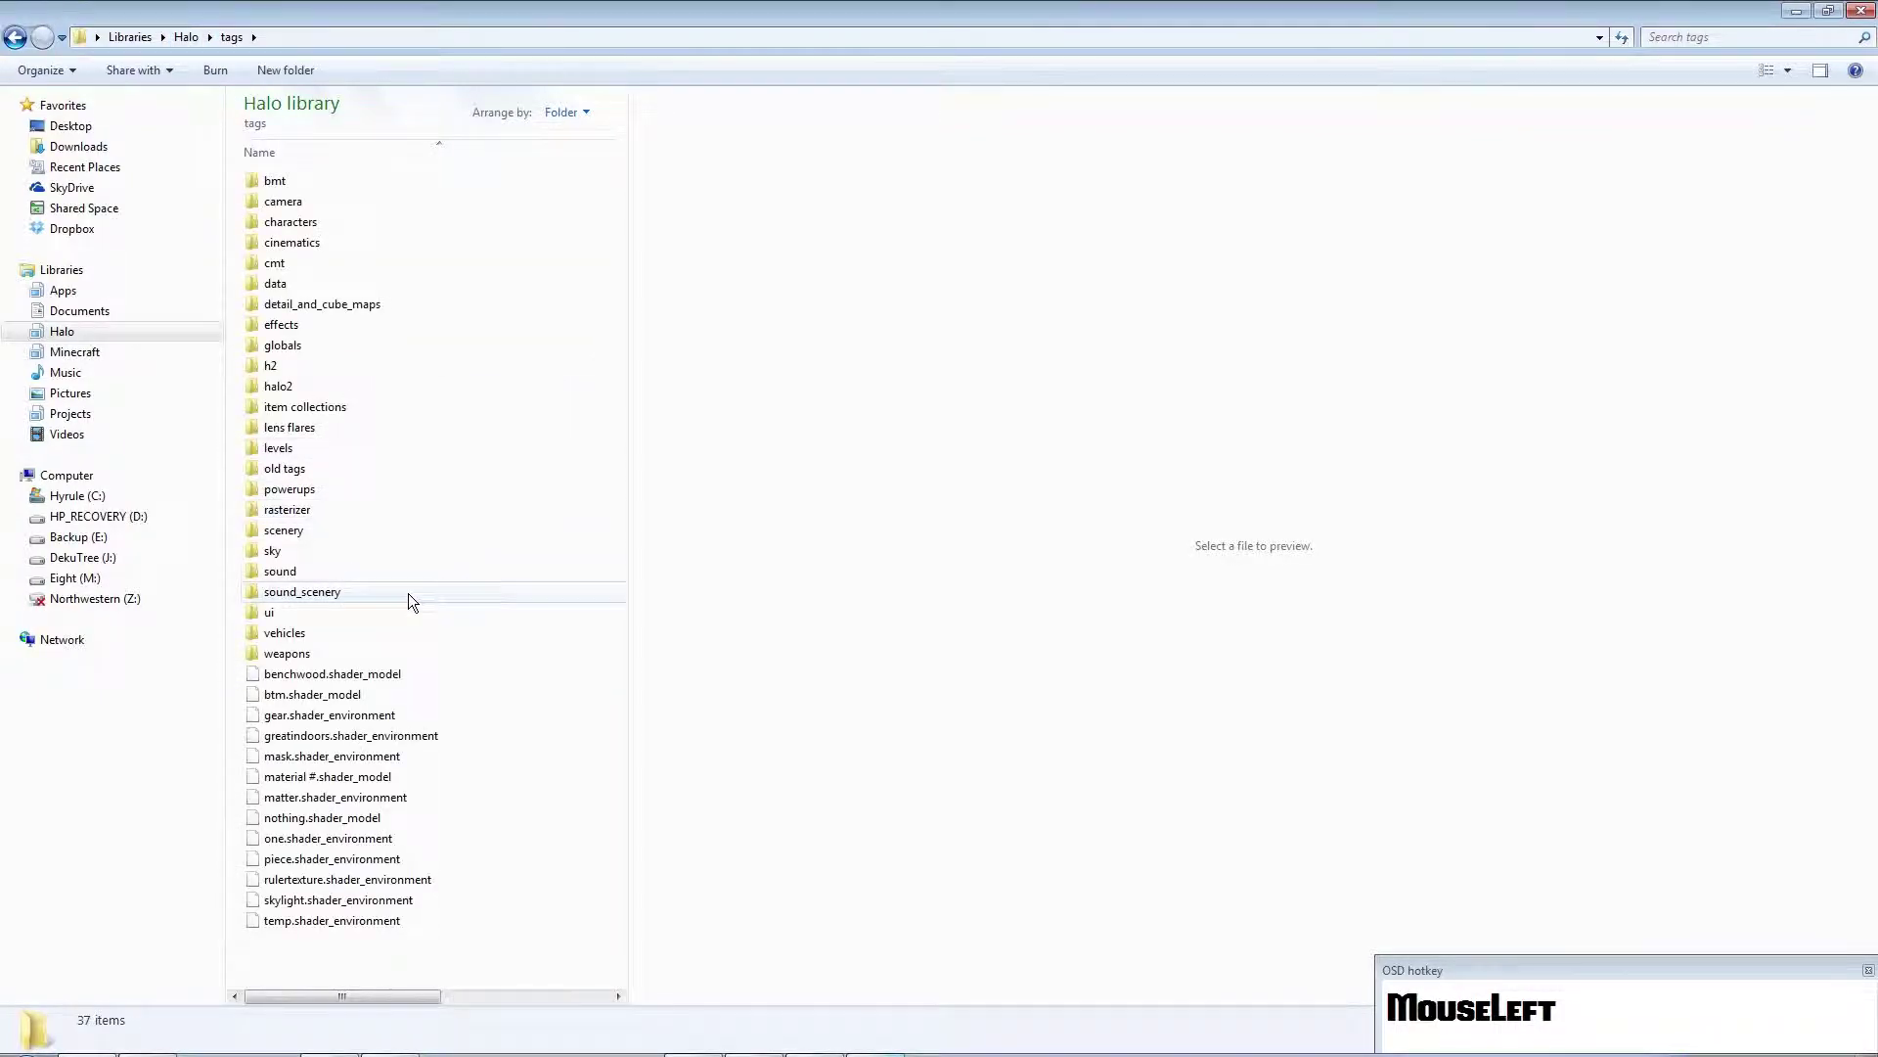
{"action": "double_click", "coordinate": [384, 530]}
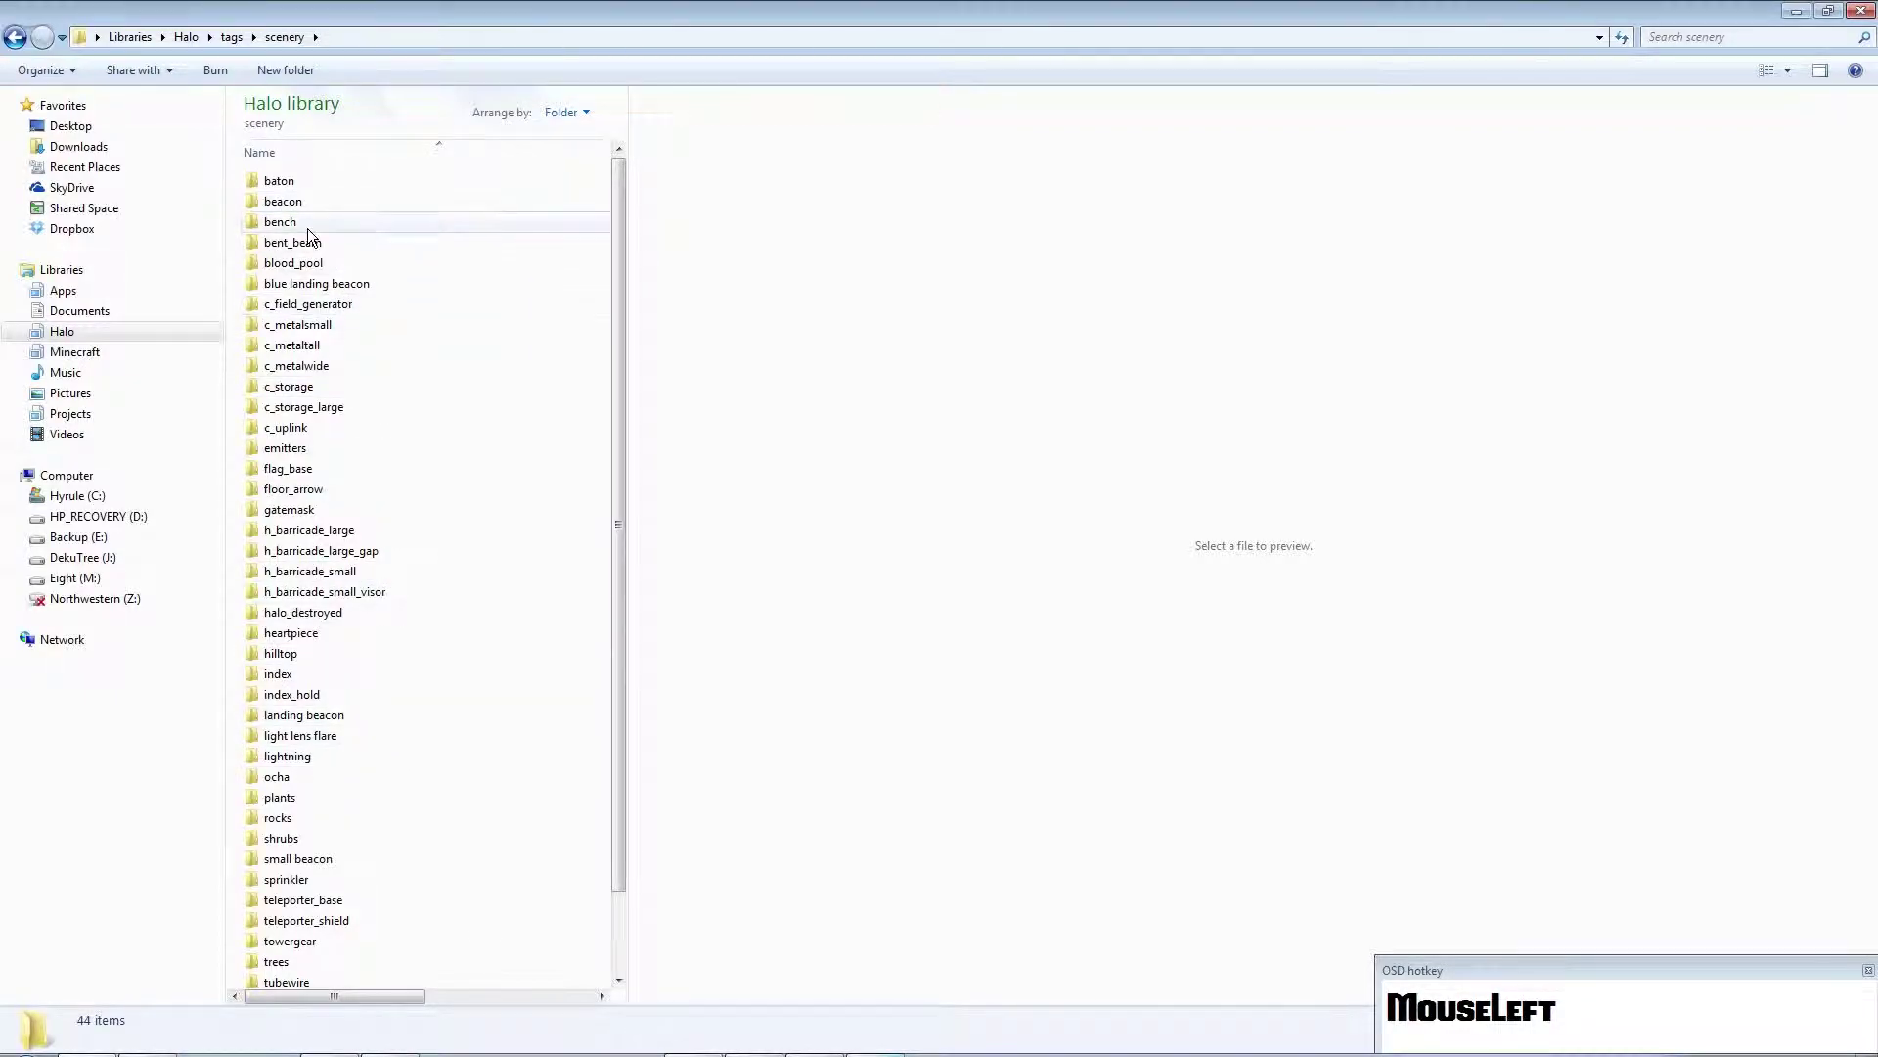
{"action": "double_click", "coordinate": [325, 208]}
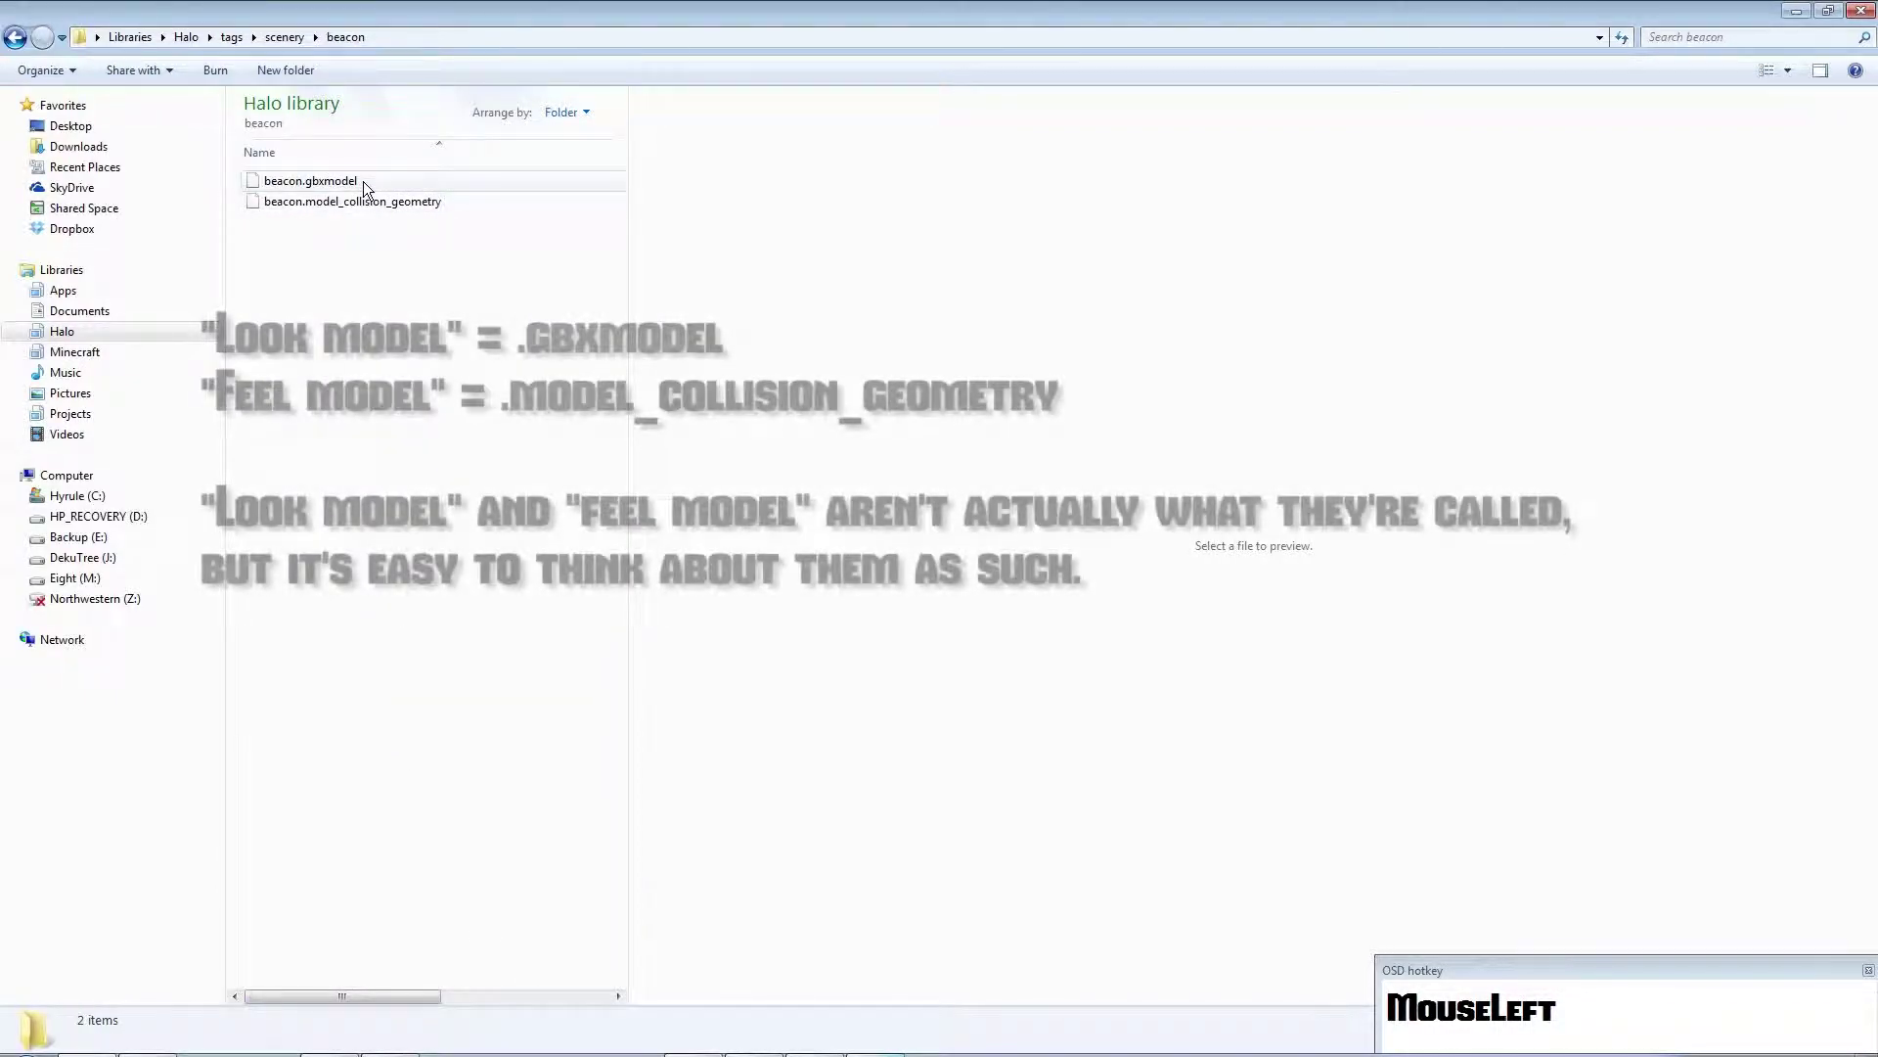
{"action": "left_click", "coordinate": [362, 181]}
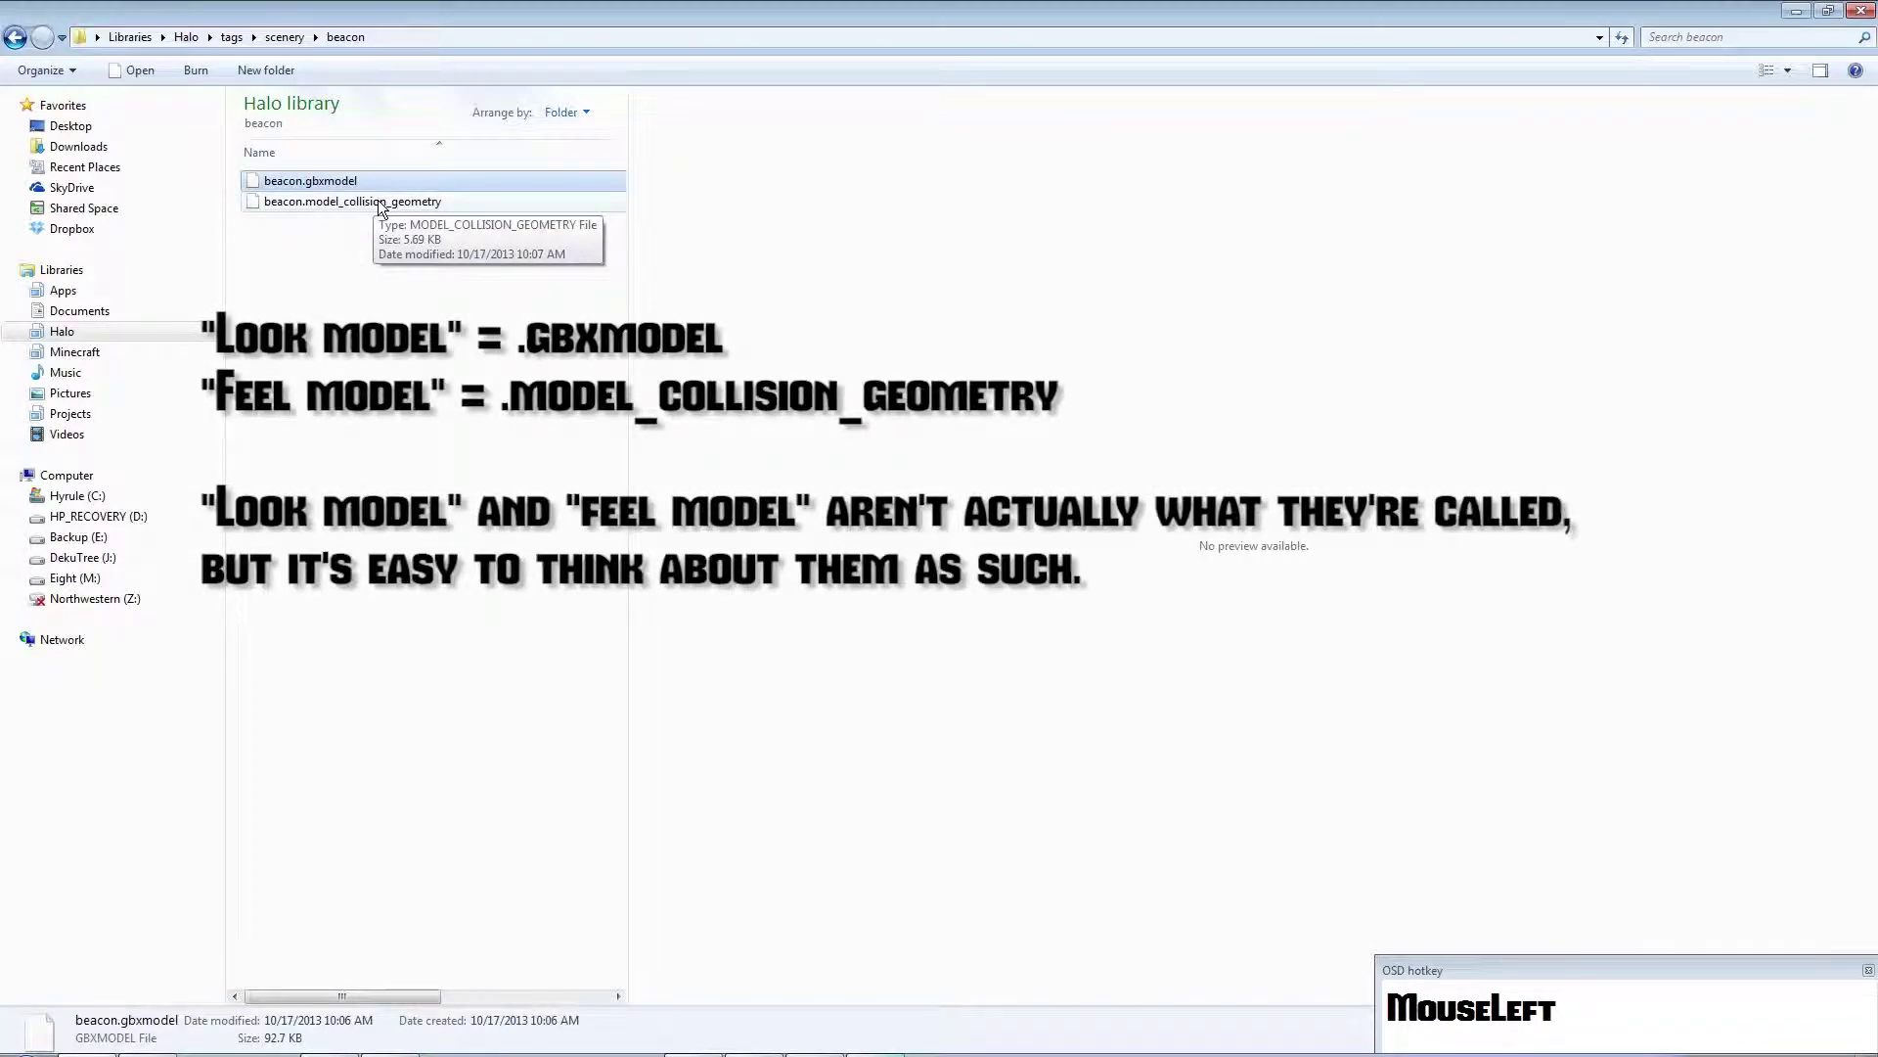
{"action": "left_click", "coordinate": [380, 203]}
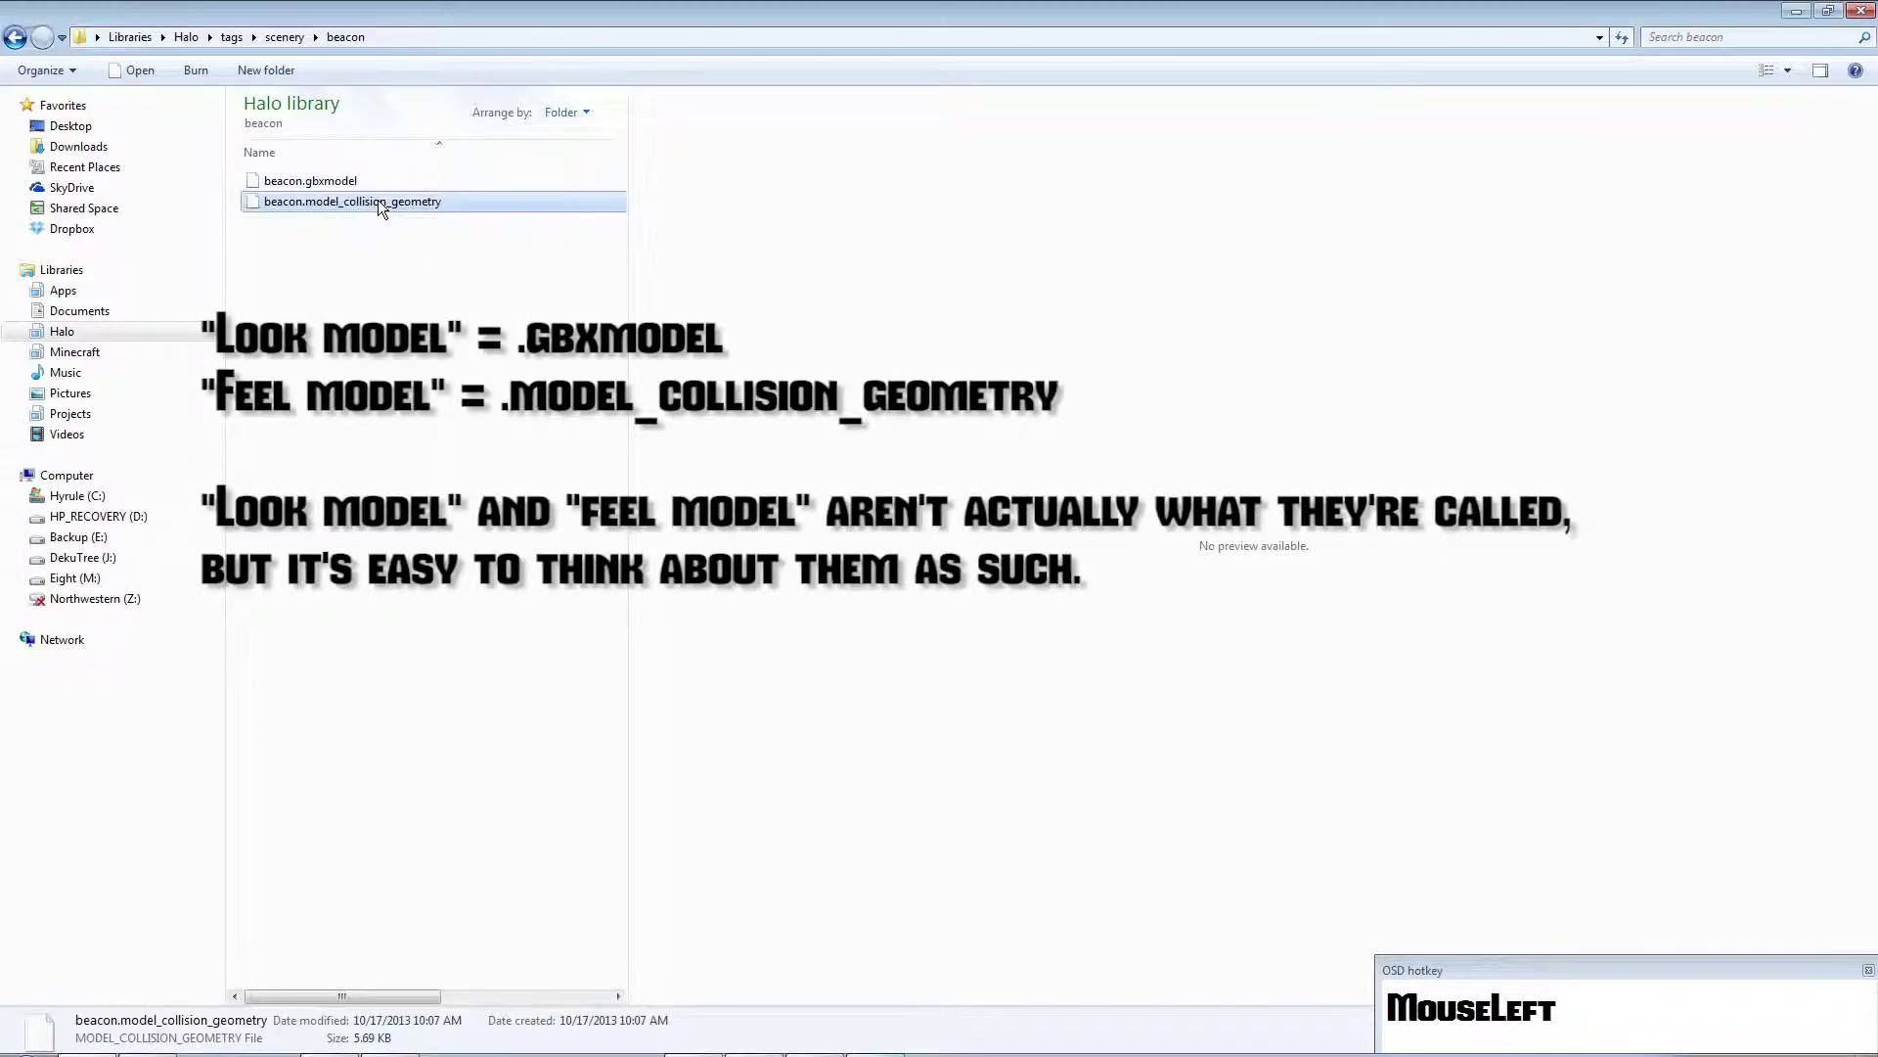
Return to the Halo library root and preview FloodBeachFinish.bat
{"action": "left_click", "coordinate": [187, 37]}
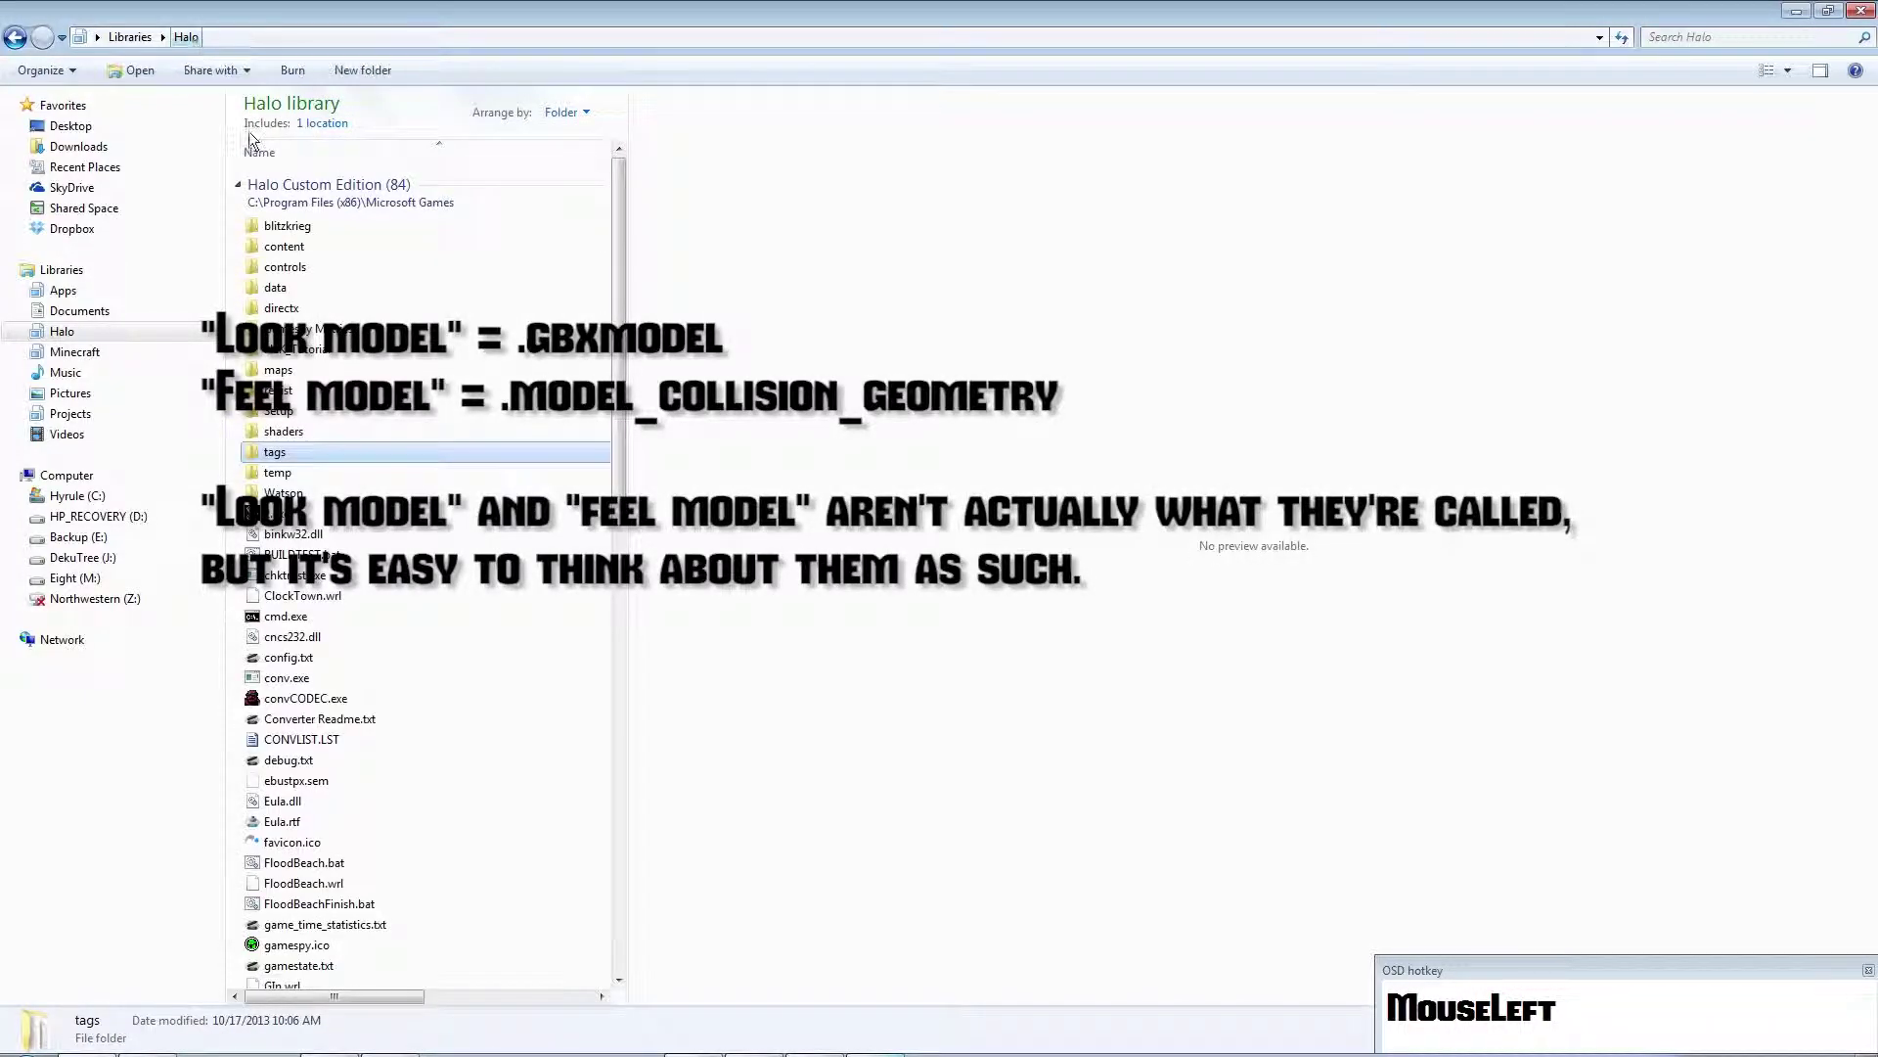
{"action": "left_click", "coordinate": [437, 904]}
{"action": "scroll", "coordinate": [437, 912], "scroll_direction": "down", "scroll_amount": 4}
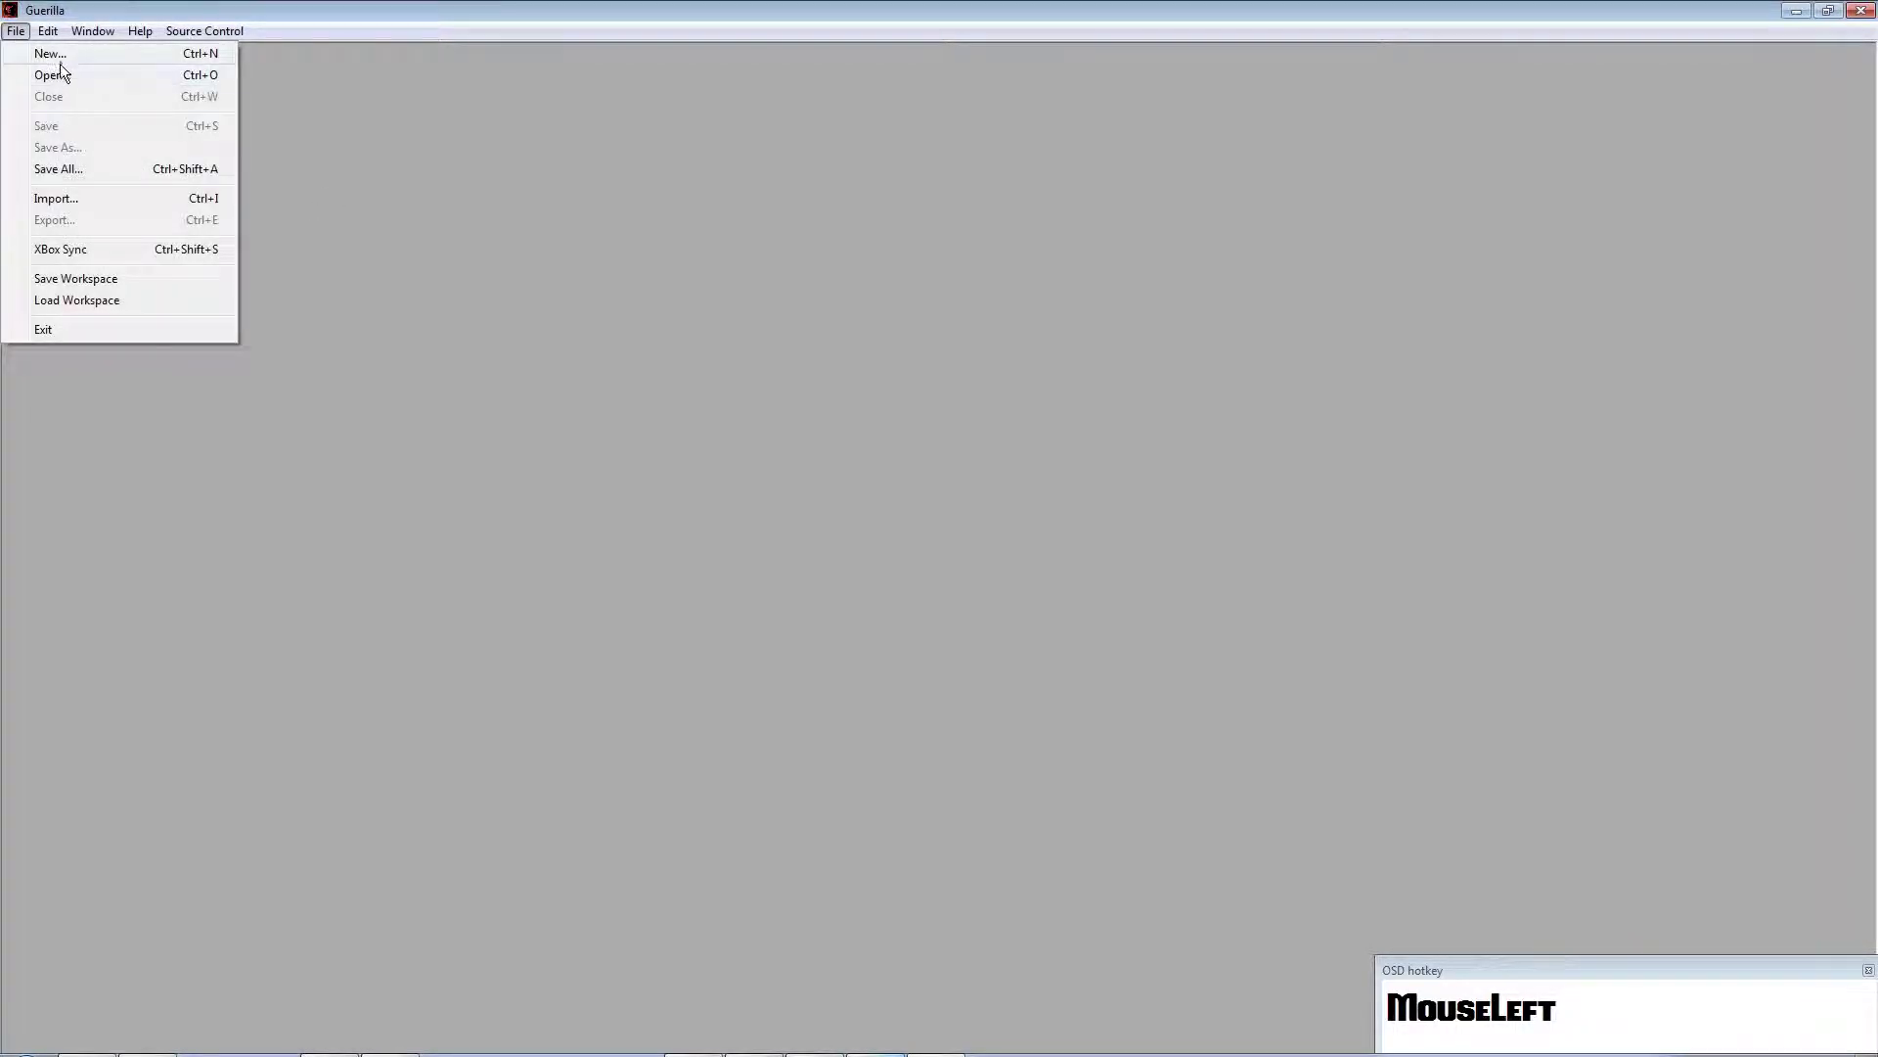
Create a new scenery tag and move its untitled window up and to the right
{"action": "left_click", "coordinate": [62, 55]}
{"action": "left_click", "coordinate": [1017, 519]}
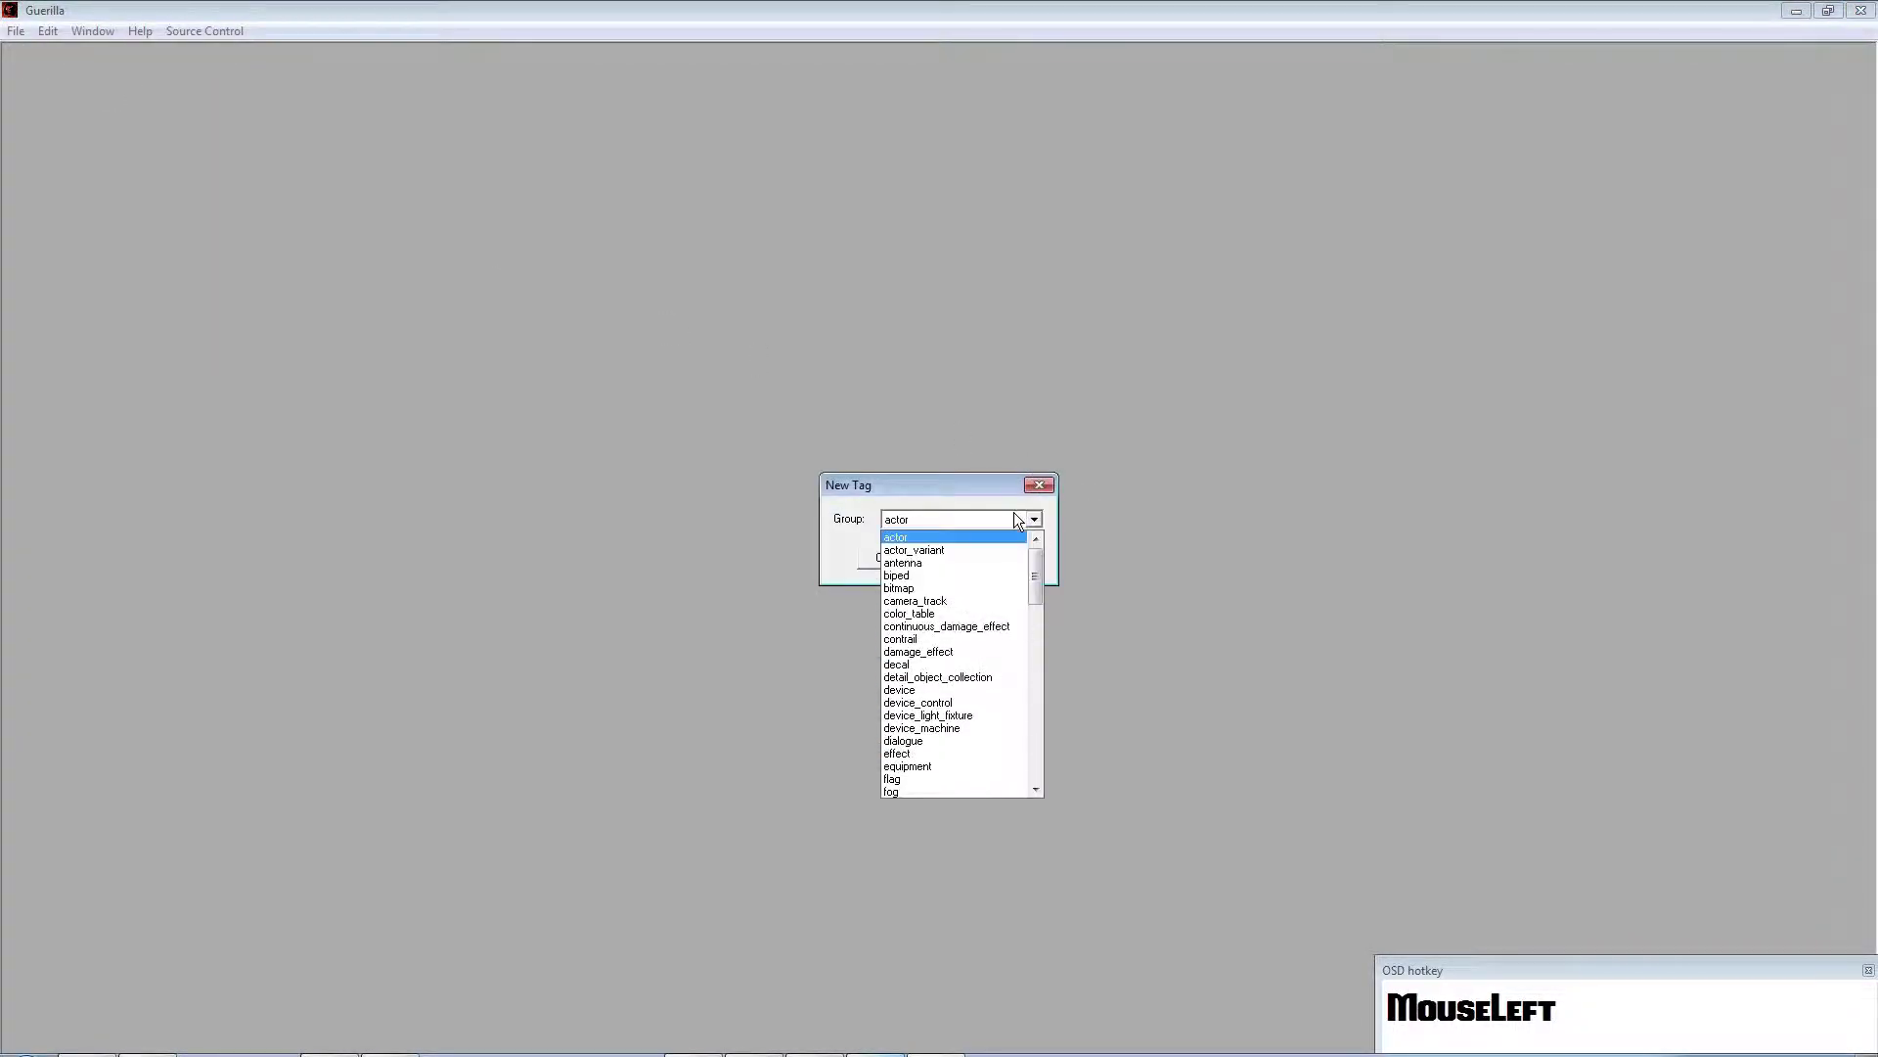
{"action": "left_click_drag", "start_coordinate": [1041, 573], "coordinate": [1049, 732]}
{"action": "scroll", "coordinate": [961, 578], "scroll_direction": "up", "scroll_amount": 2}
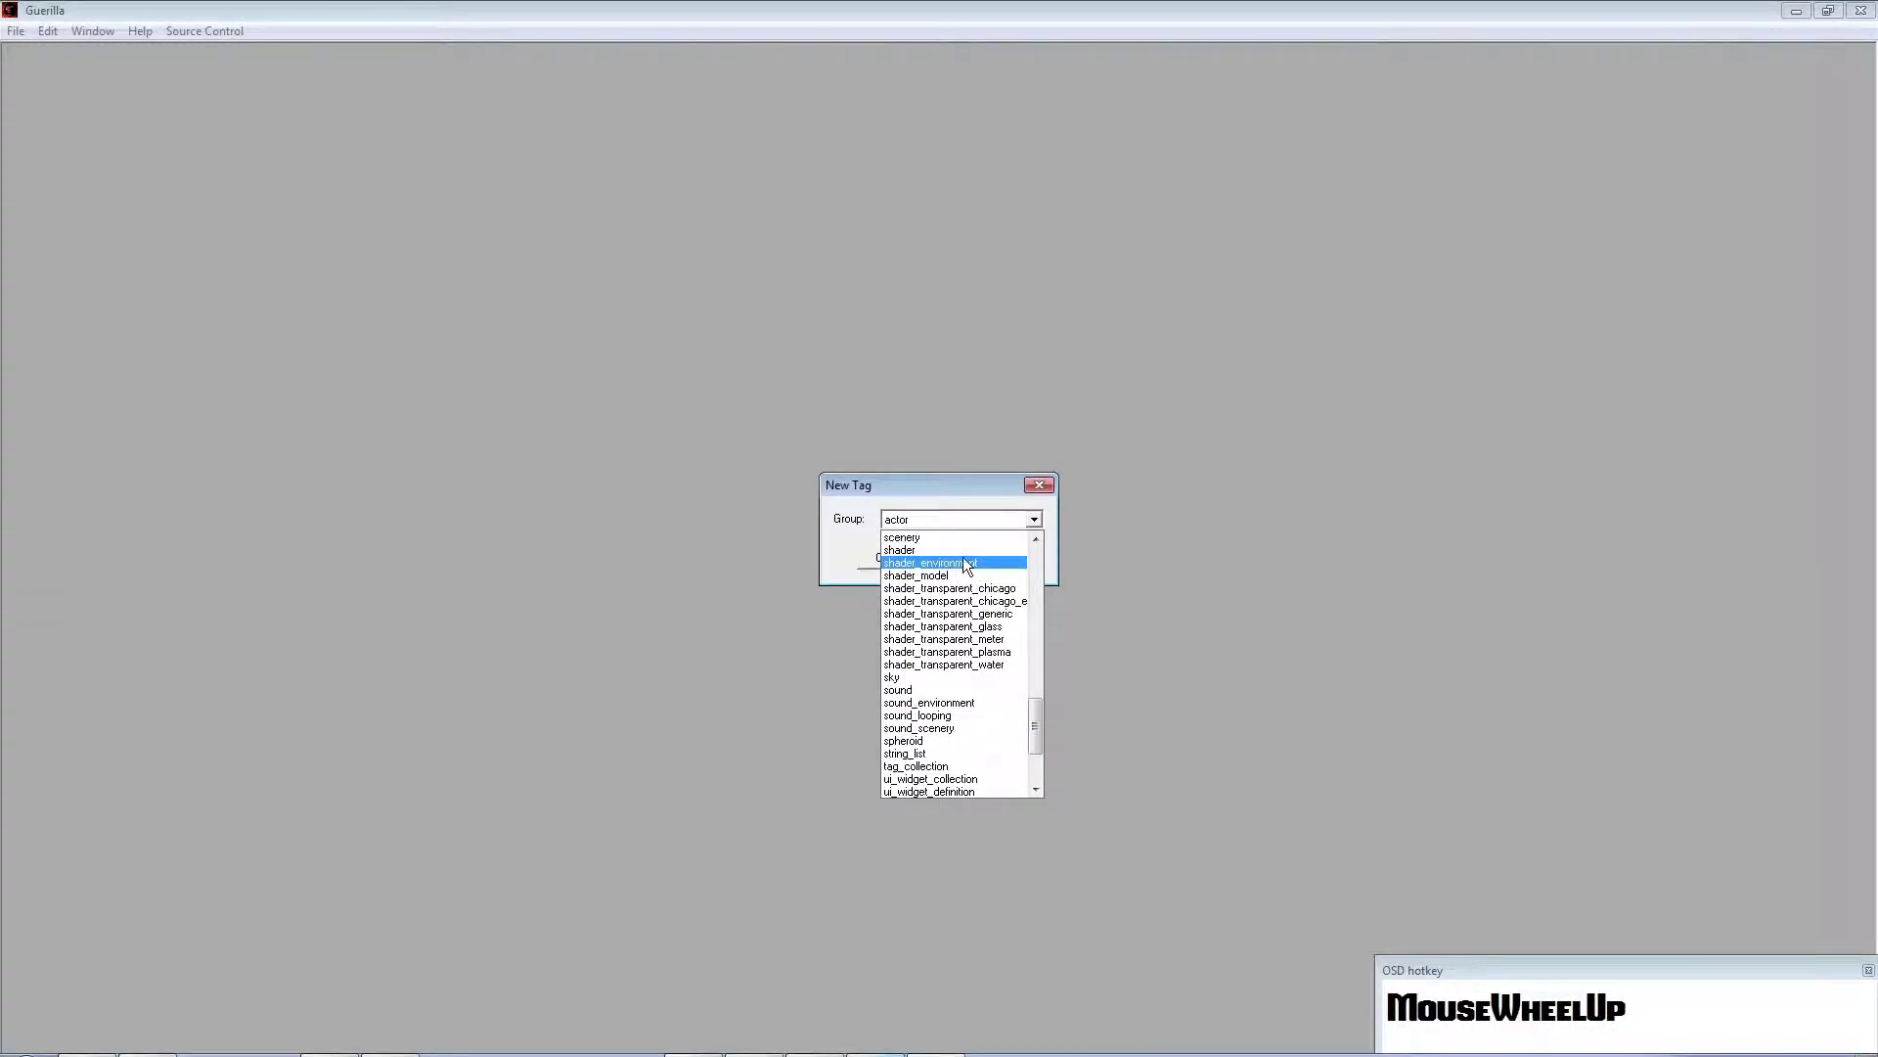
{"action": "left_click", "coordinate": [954, 577]}
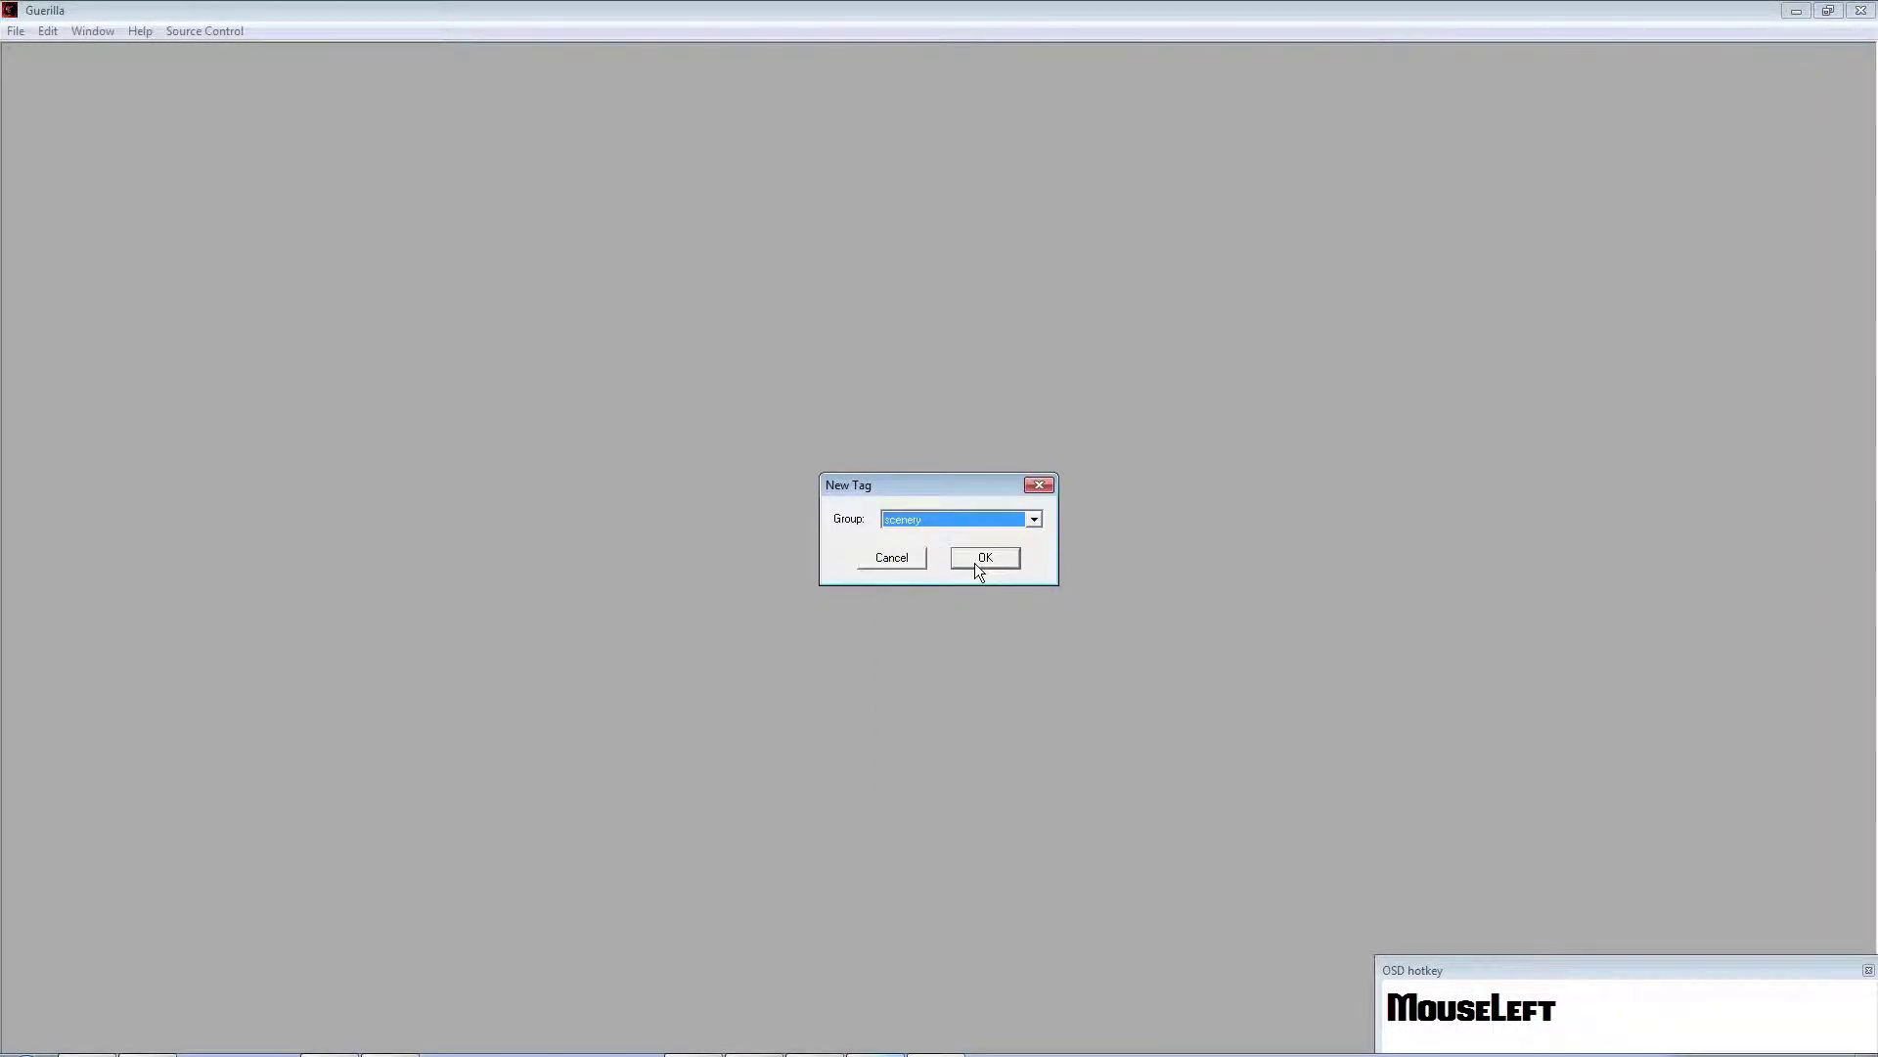
{"action": "left_click", "coordinate": [975, 562]}
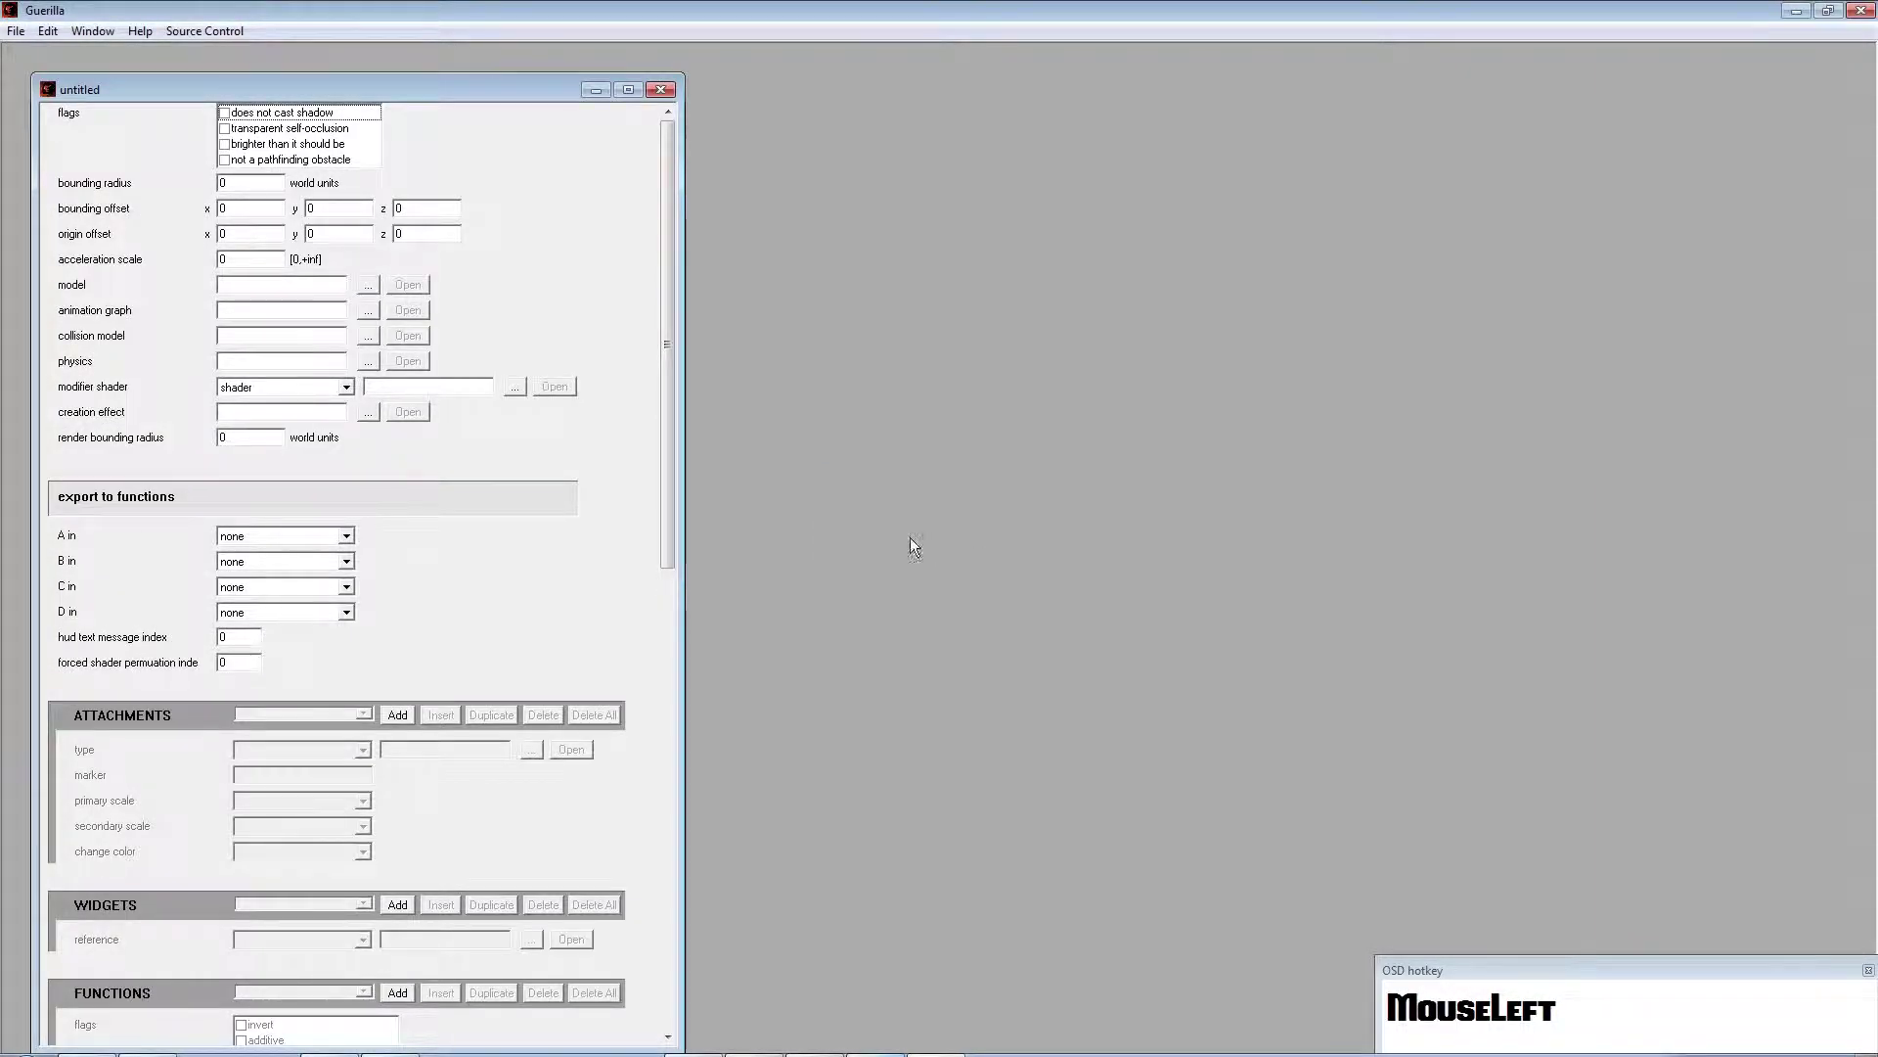
{"action": "left_click", "coordinate": [12, 30]}
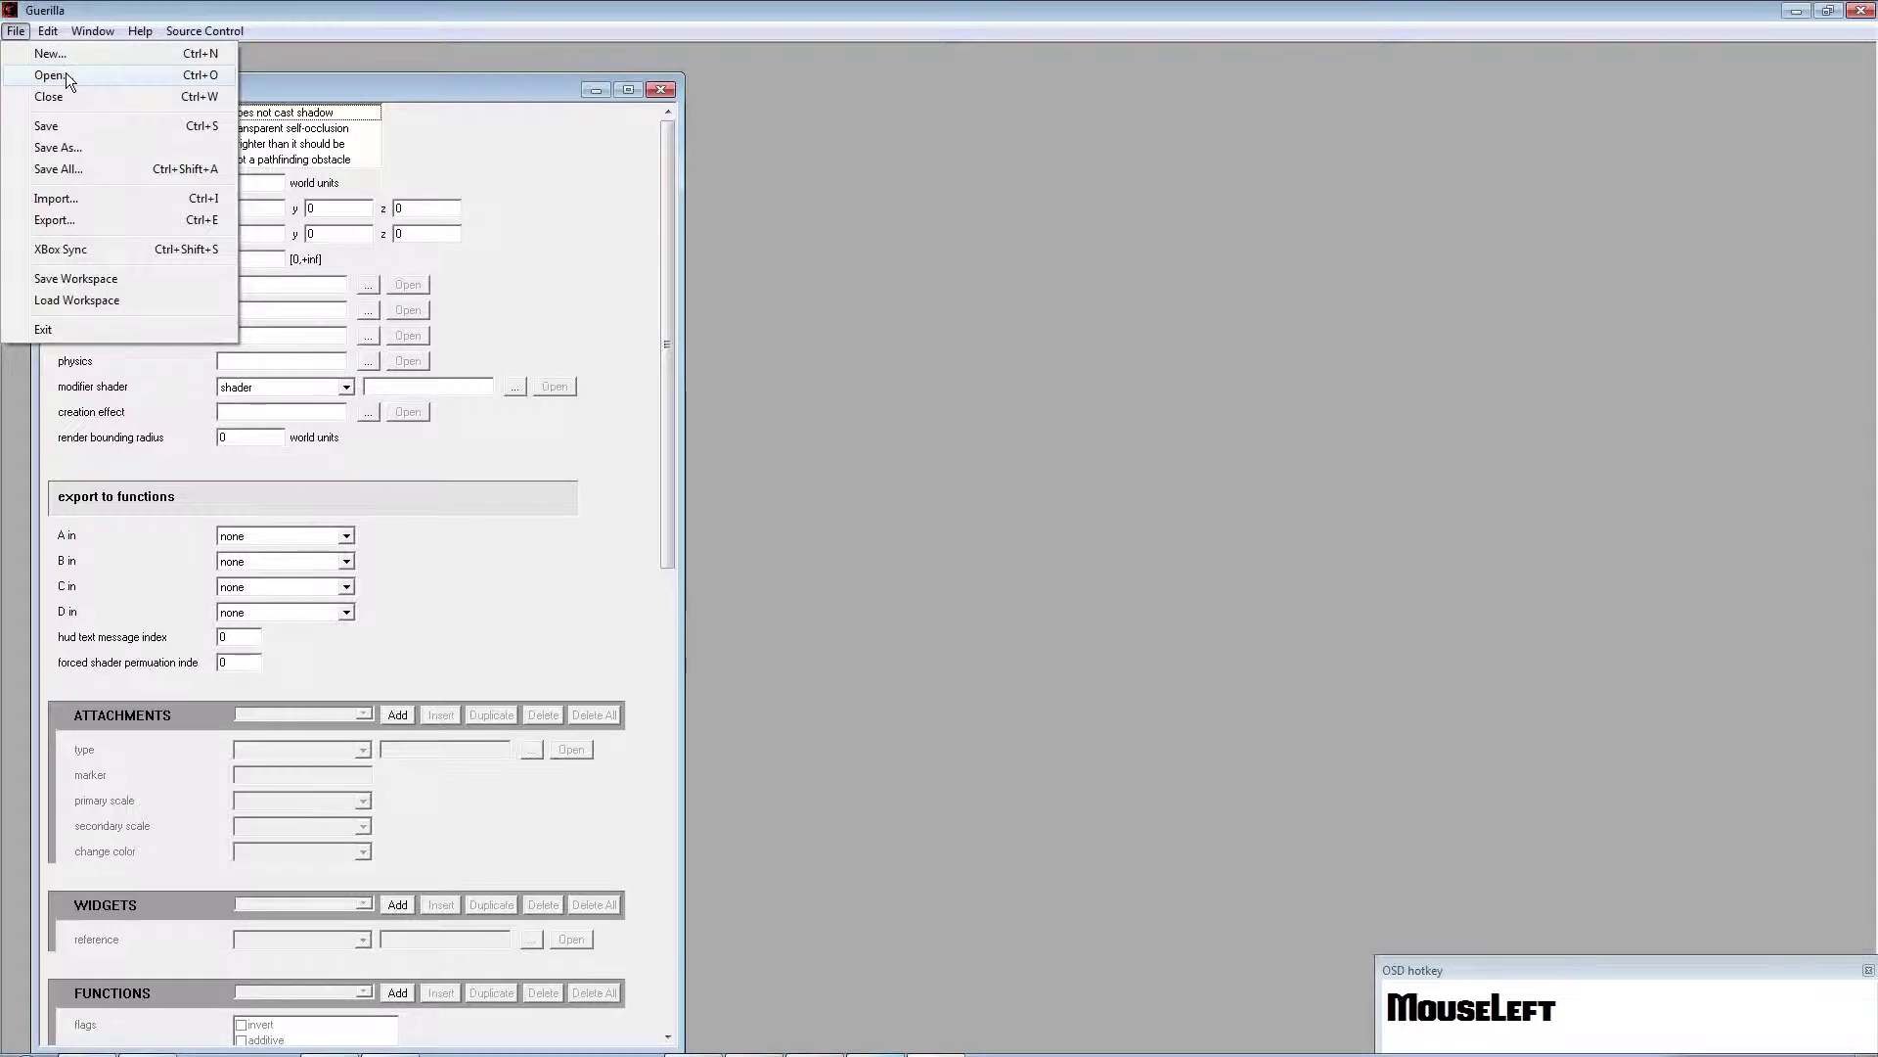
{"action": "left_click_drag", "start_coordinate": [305, 89], "coordinate": [536, 72]}
{"action": "left_click", "coordinate": [149, 32]}
Start a second new tag but cancel it, then shift the untitled window further right
{"action": "left_click", "coordinate": [16, 31]}
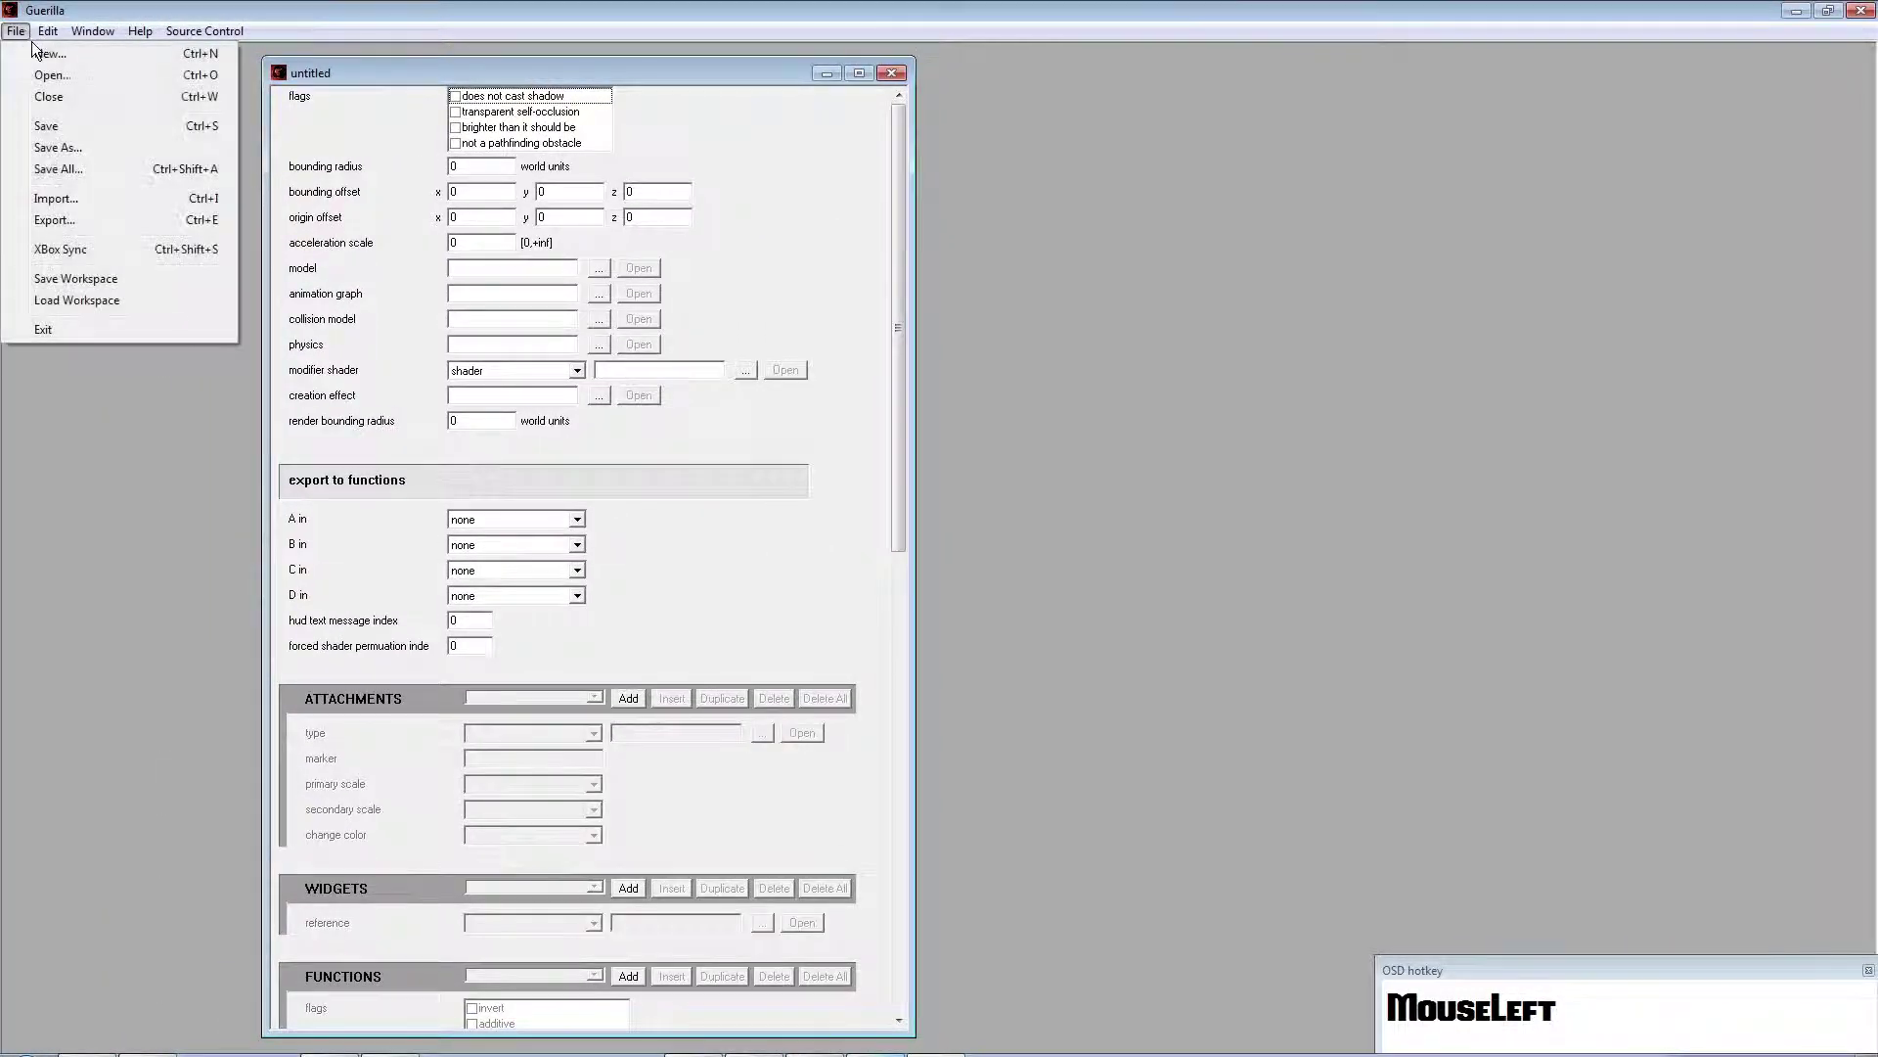
{"action": "left_click", "coordinate": [39, 50]}
{"action": "left_click", "coordinate": [1034, 518]}
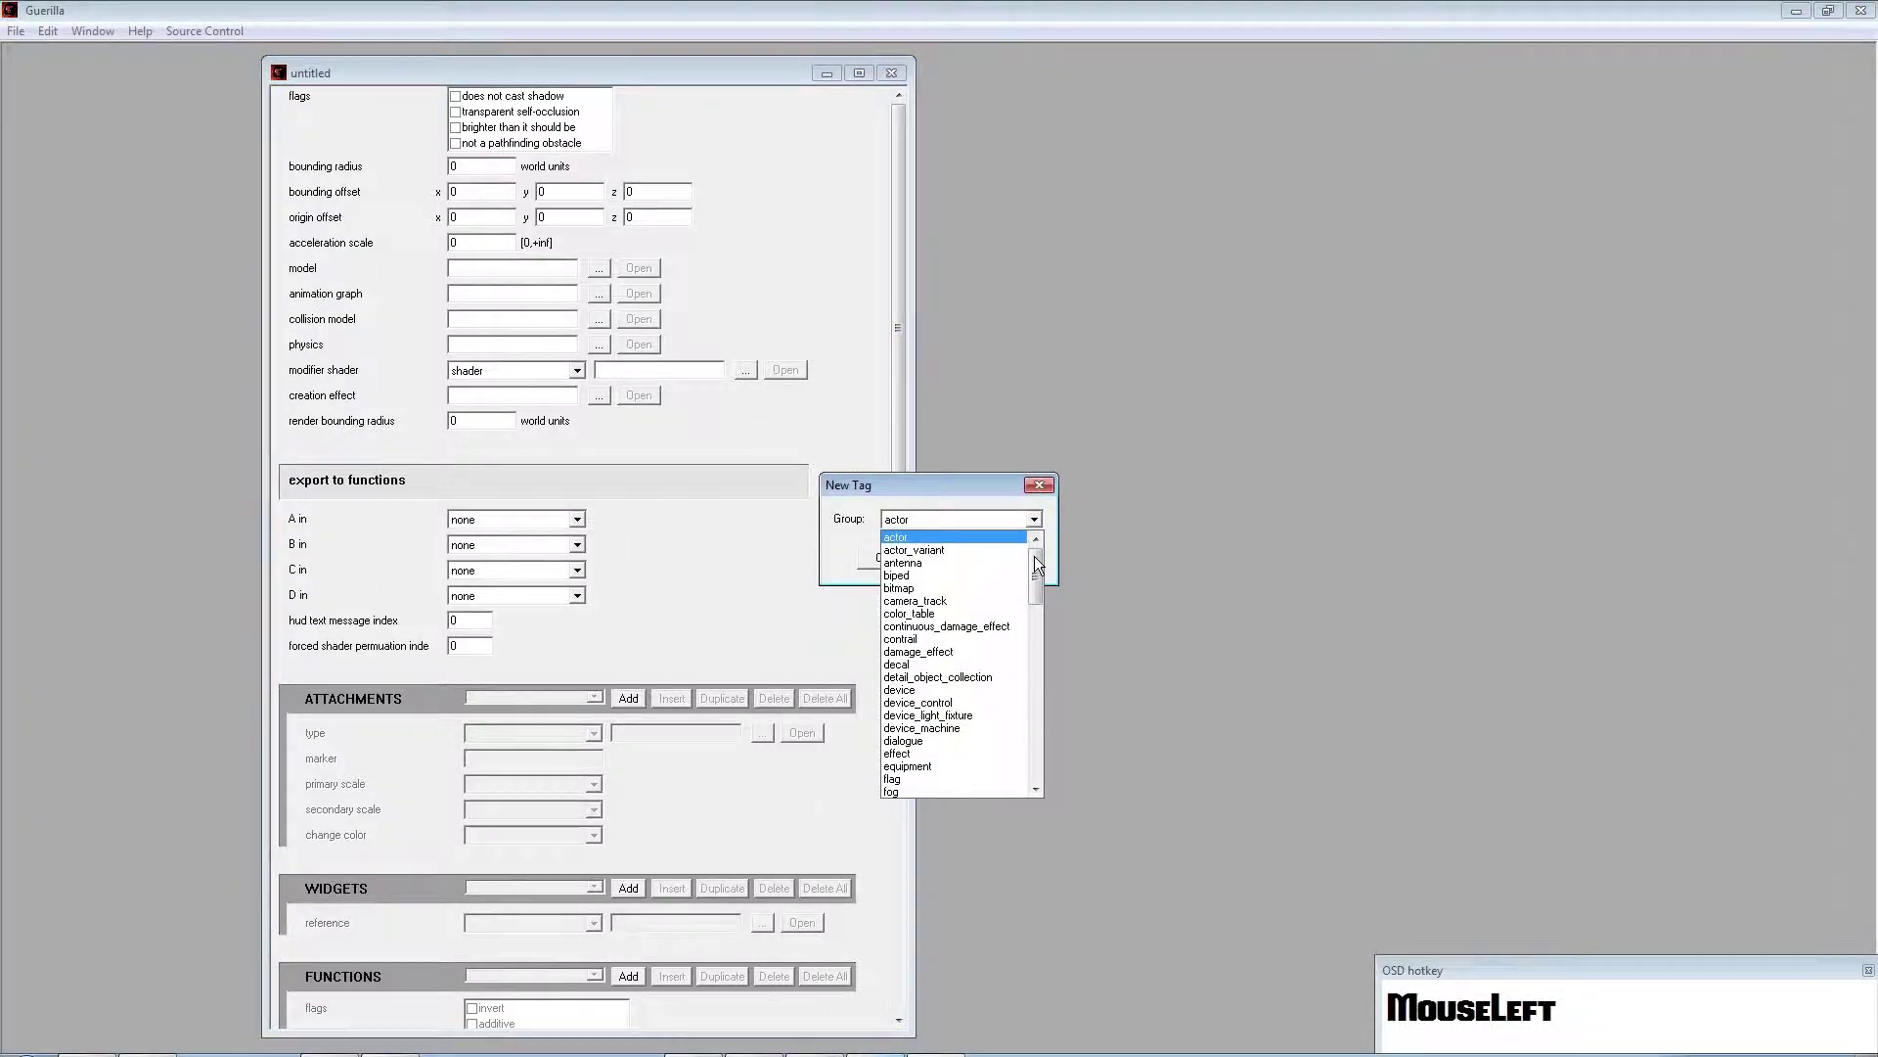
{"action": "left_click_drag", "start_coordinate": [1036, 597], "coordinate": [860, 516]}
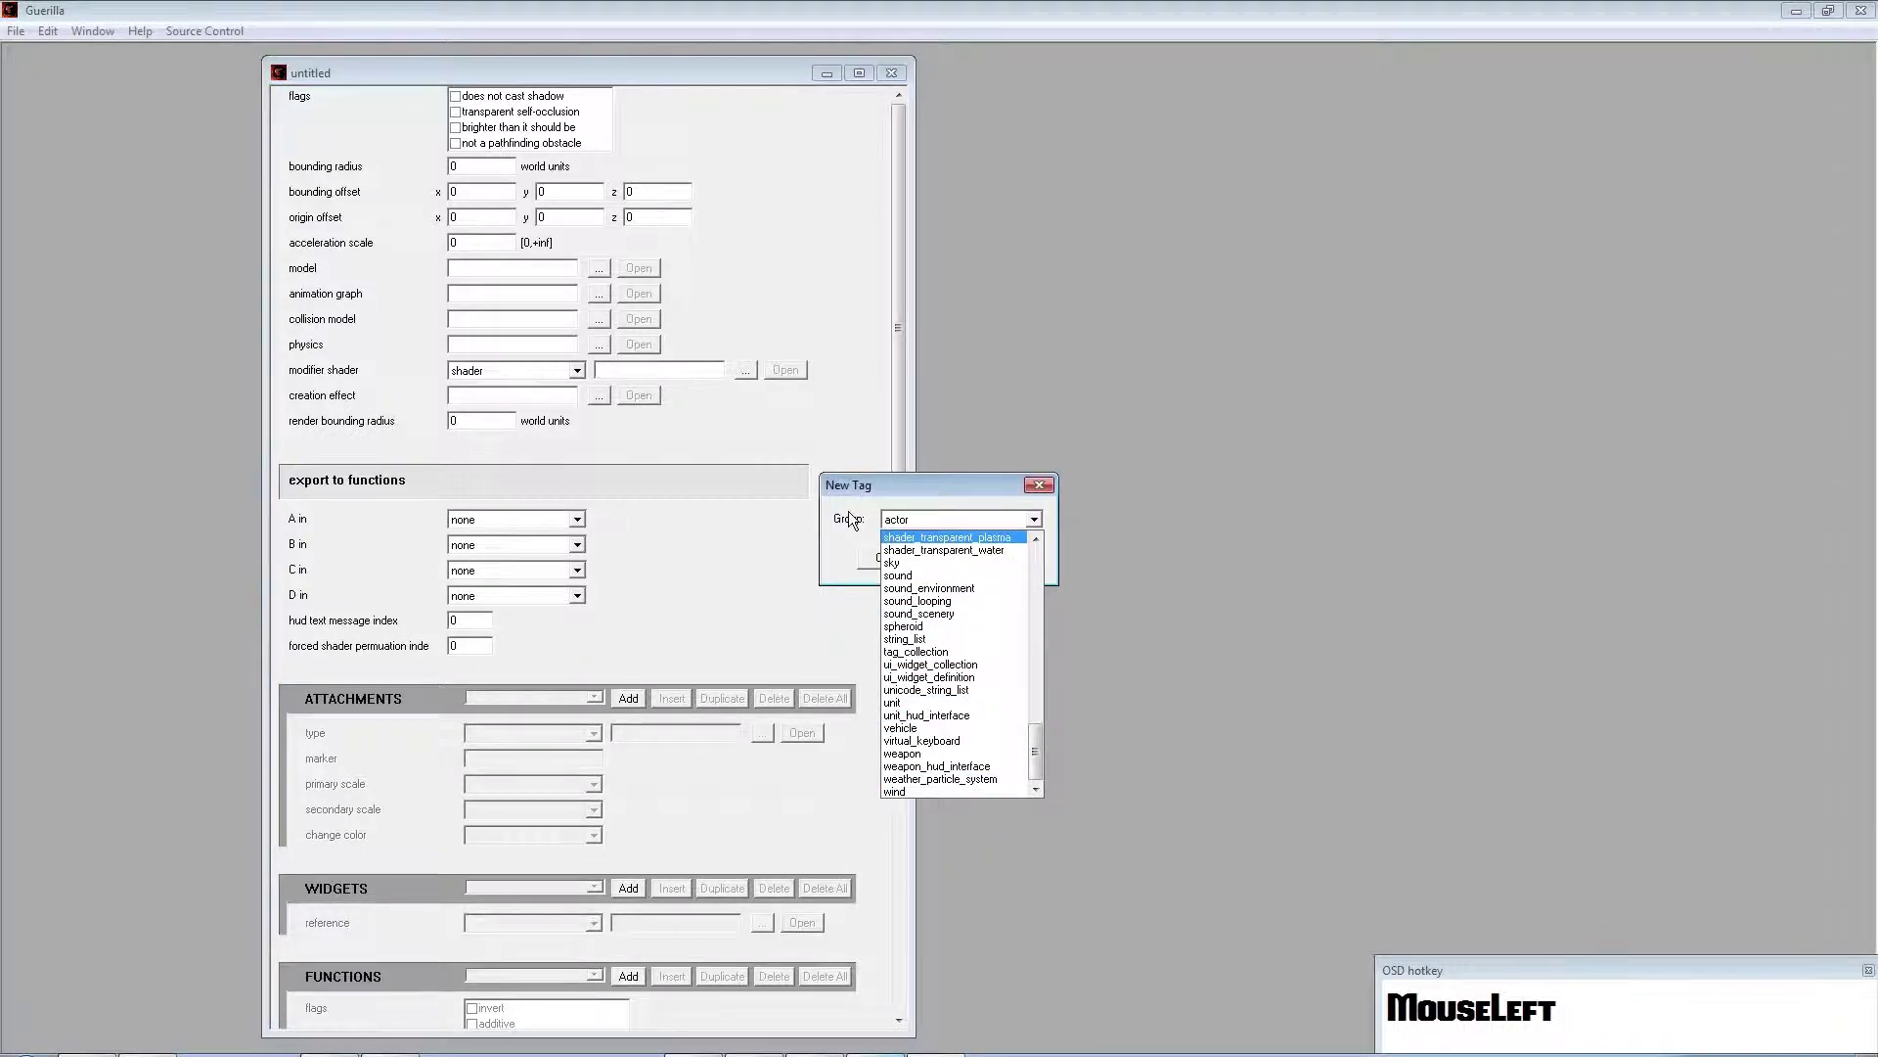
{"action": "left_click", "coordinate": [853, 518]}
{"action": "left_click", "coordinate": [947, 524]}
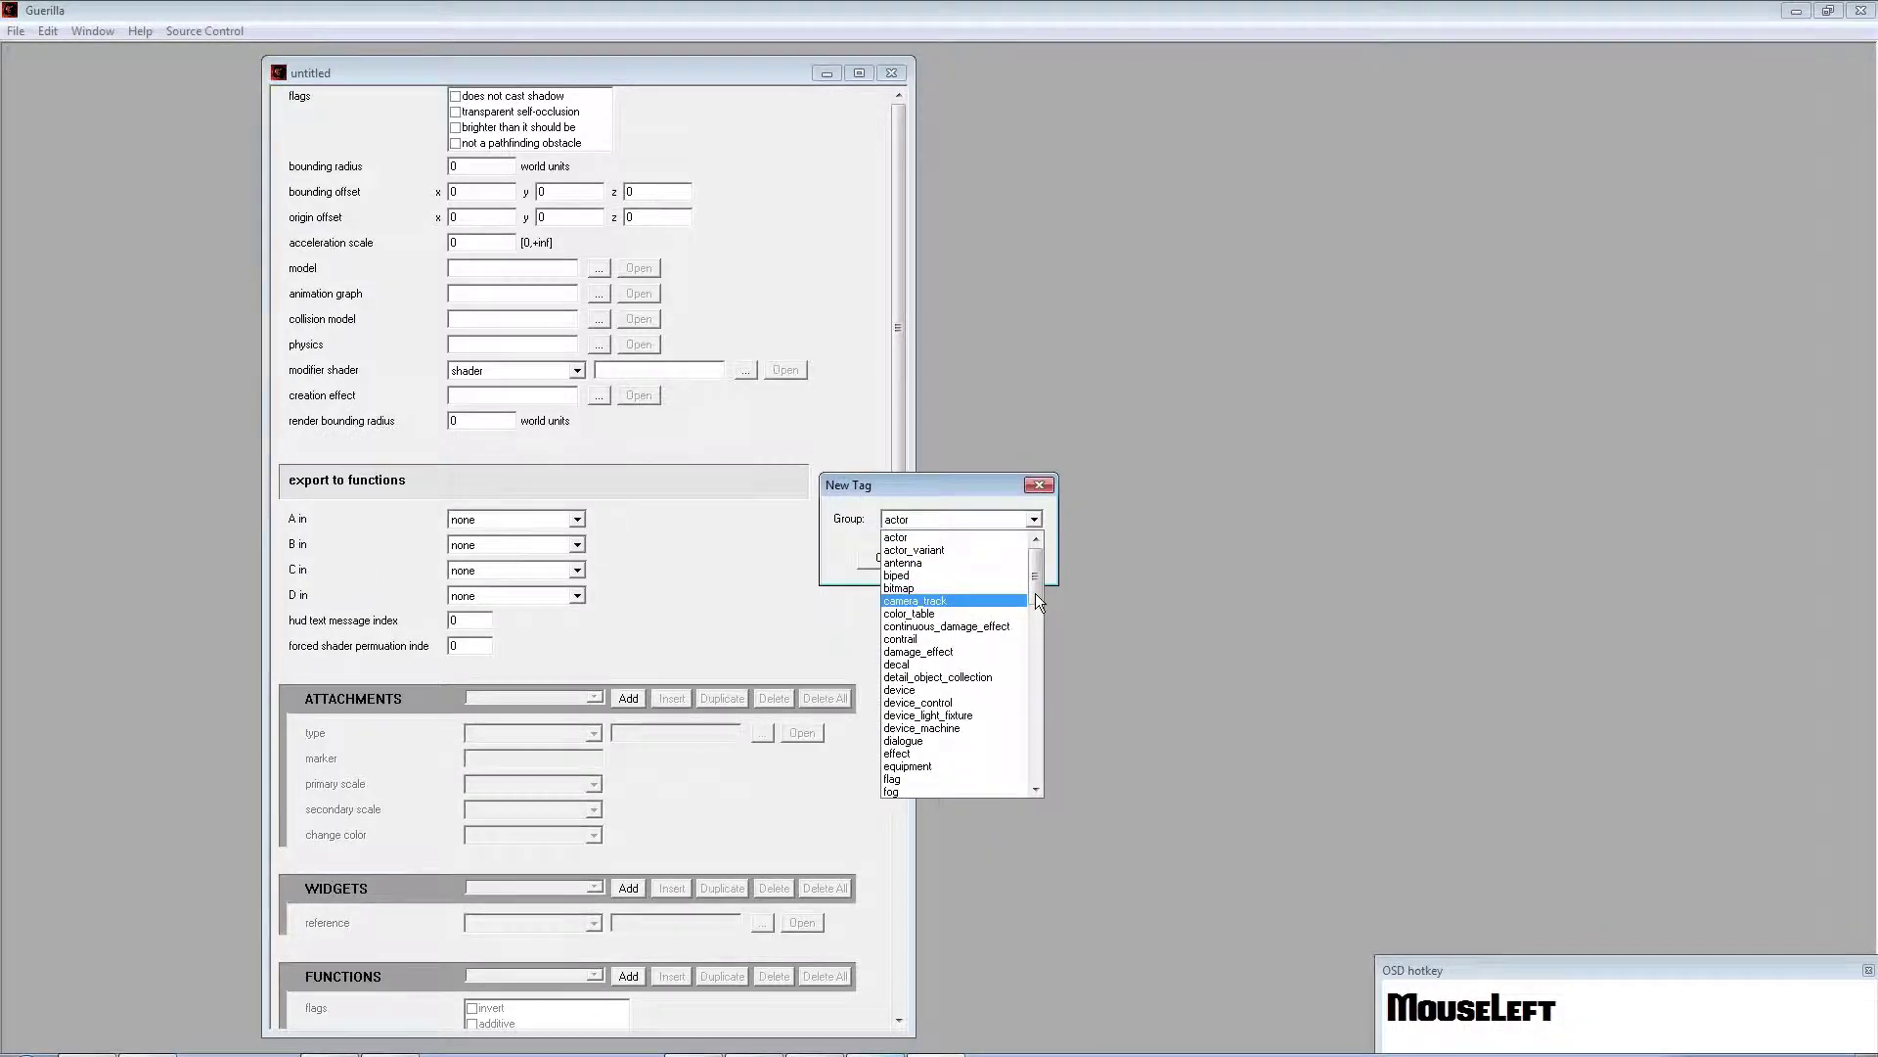
{"action": "left_click_drag", "start_coordinate": [1035, 593], "coordinate": [1025, 711]}
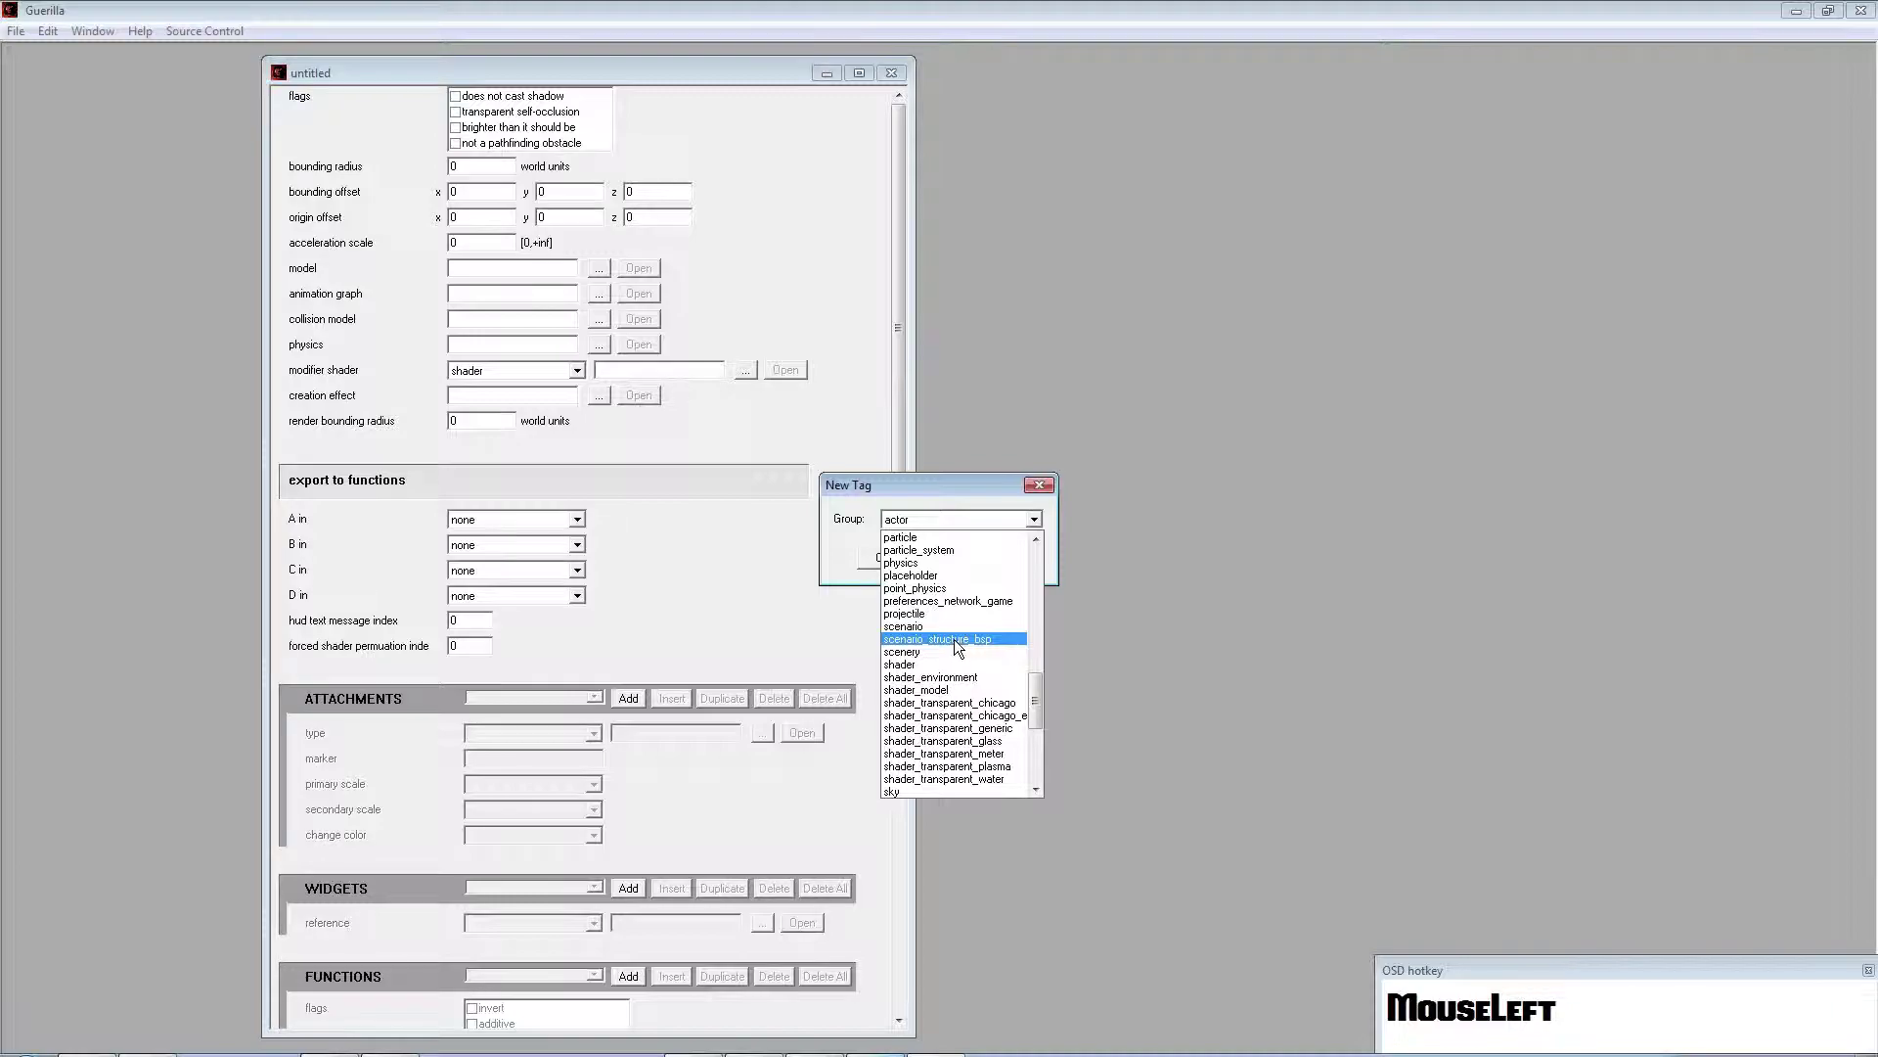
{"action": "left_click", "coordinate": [833, 508]}
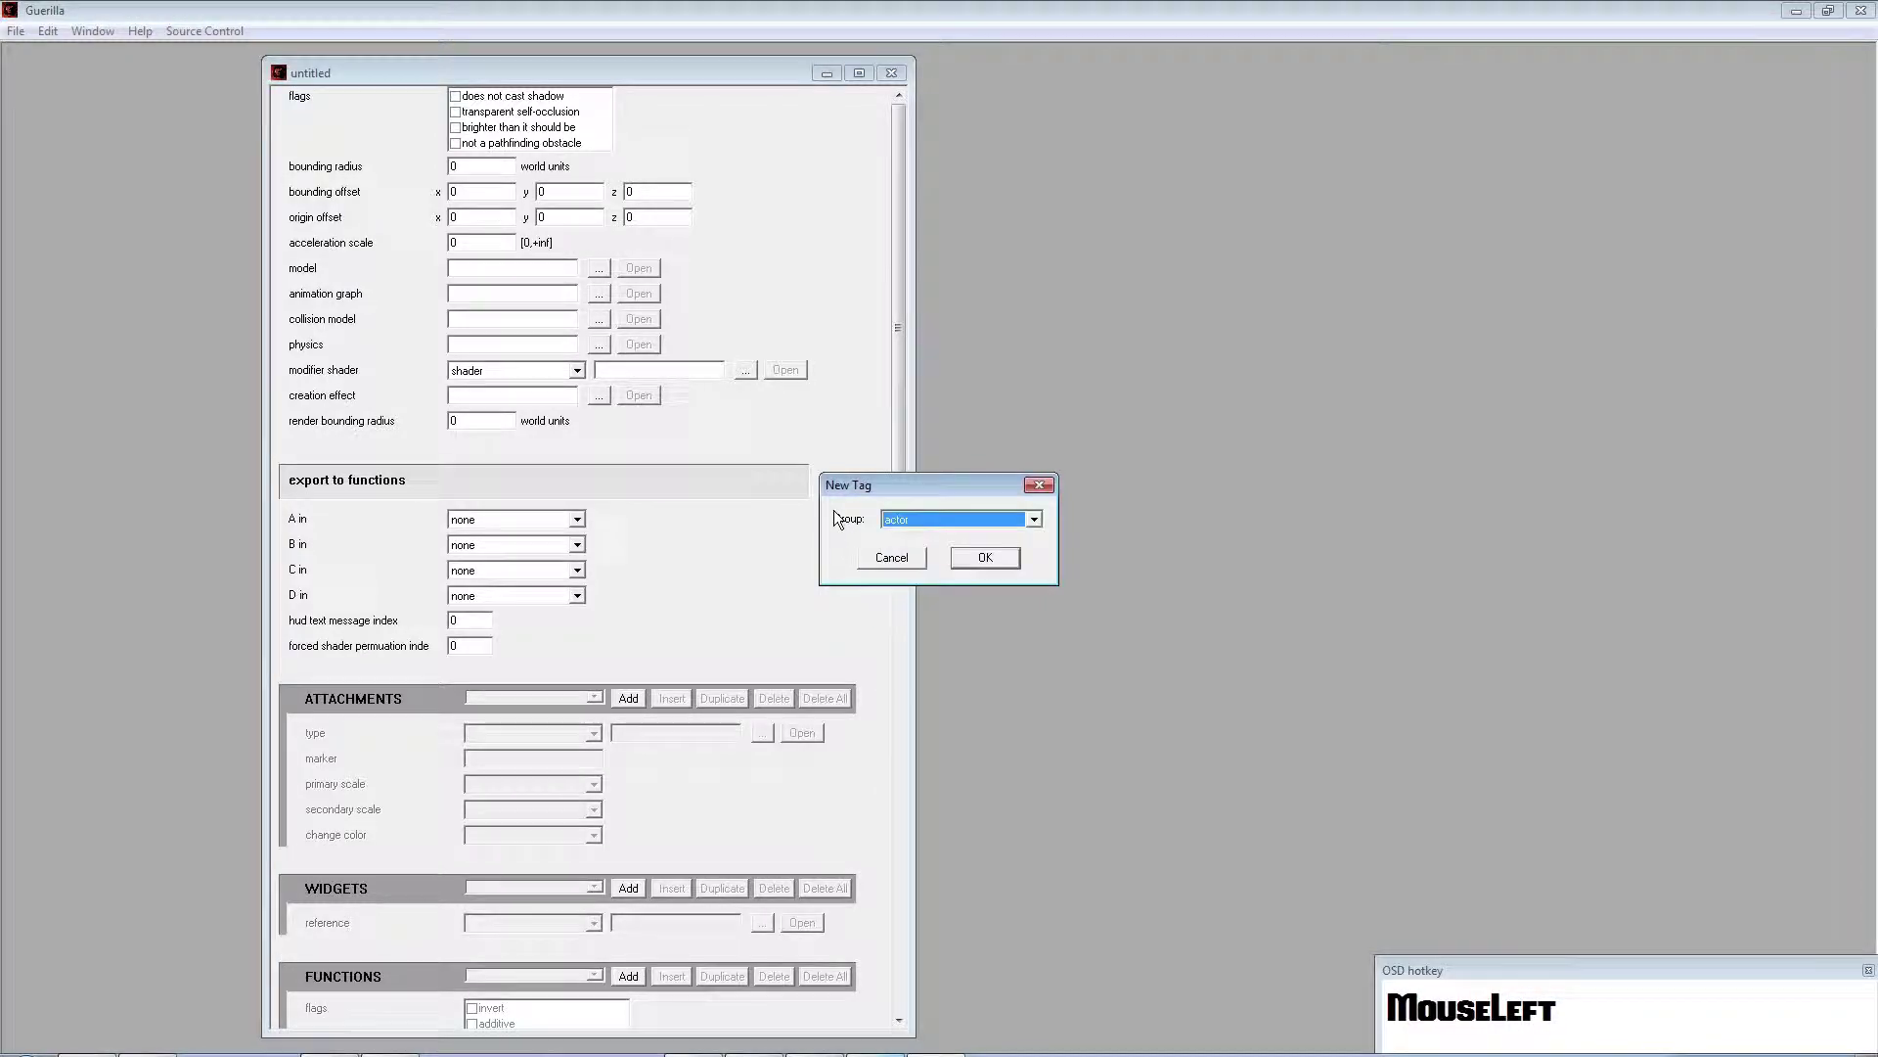
{"action": "left_click", "coordinate": [891, 558]}
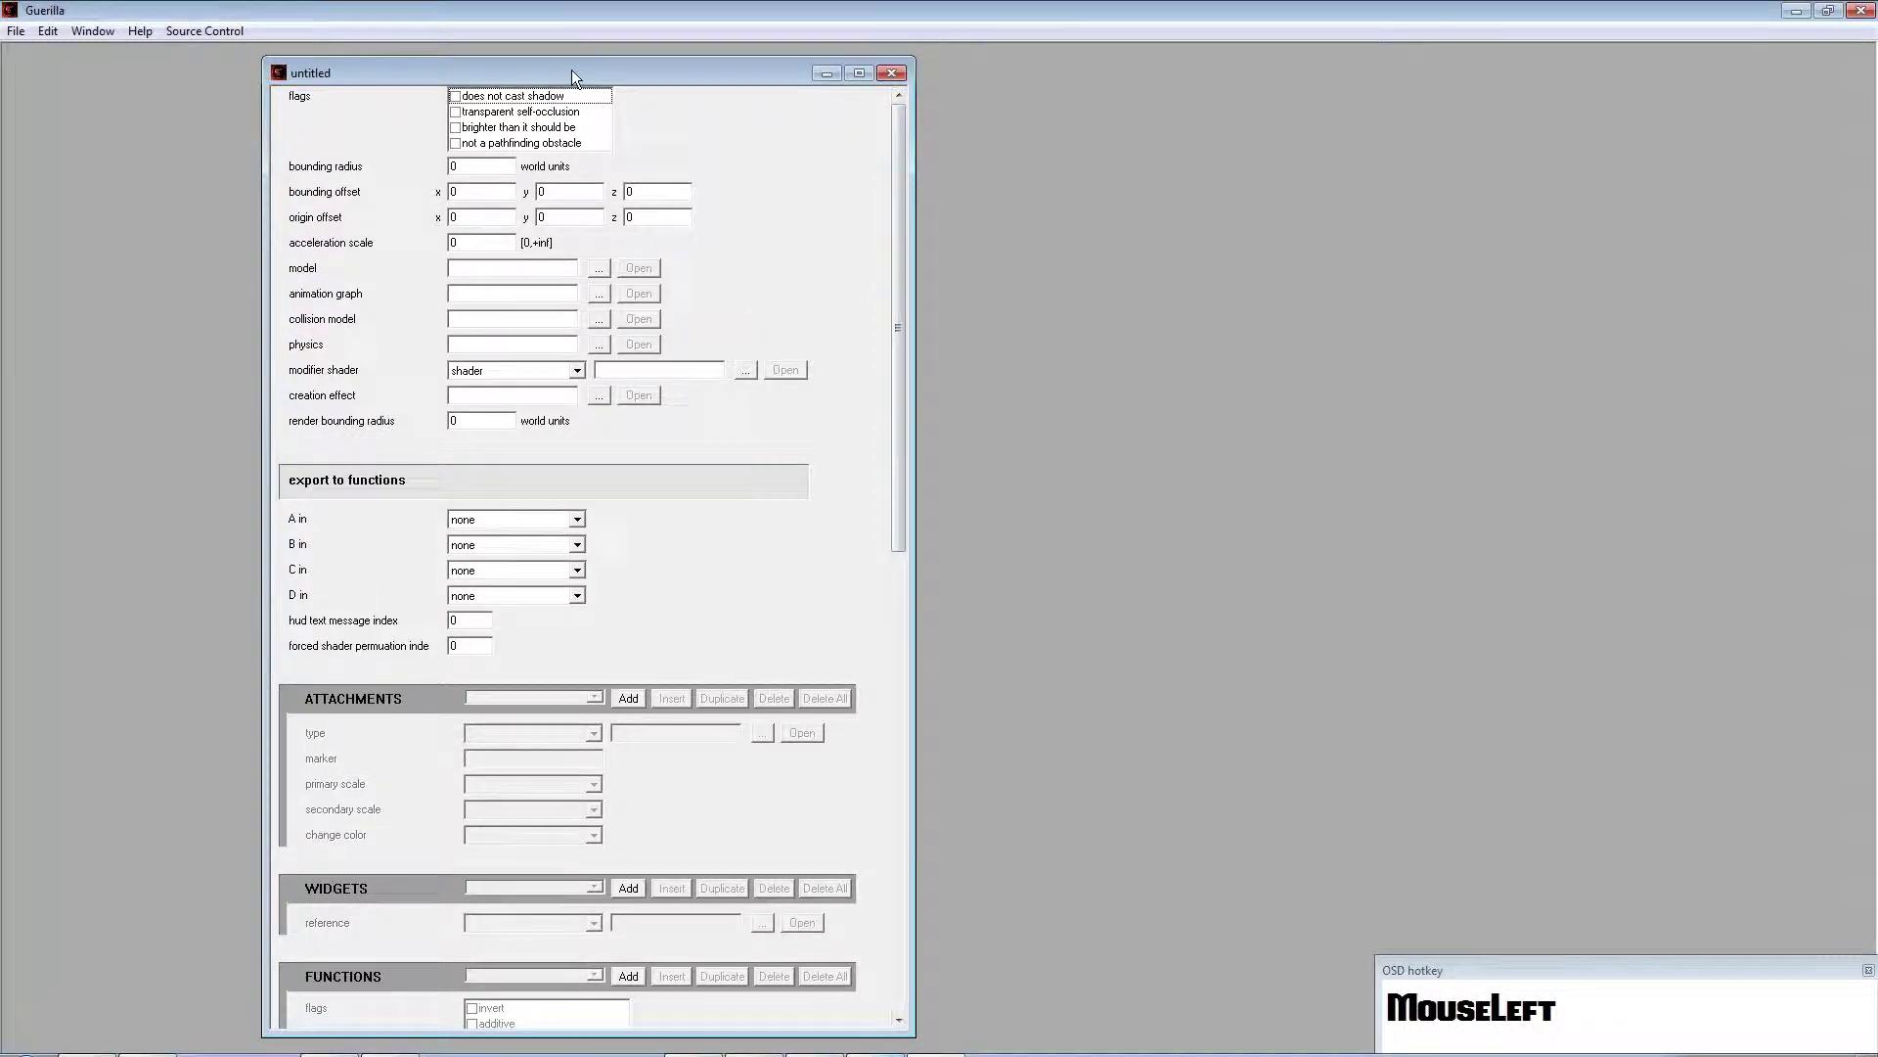
{"action": "left_click_drag", "start_coordinate": [571, 69], "coordinate": [688, 100]}
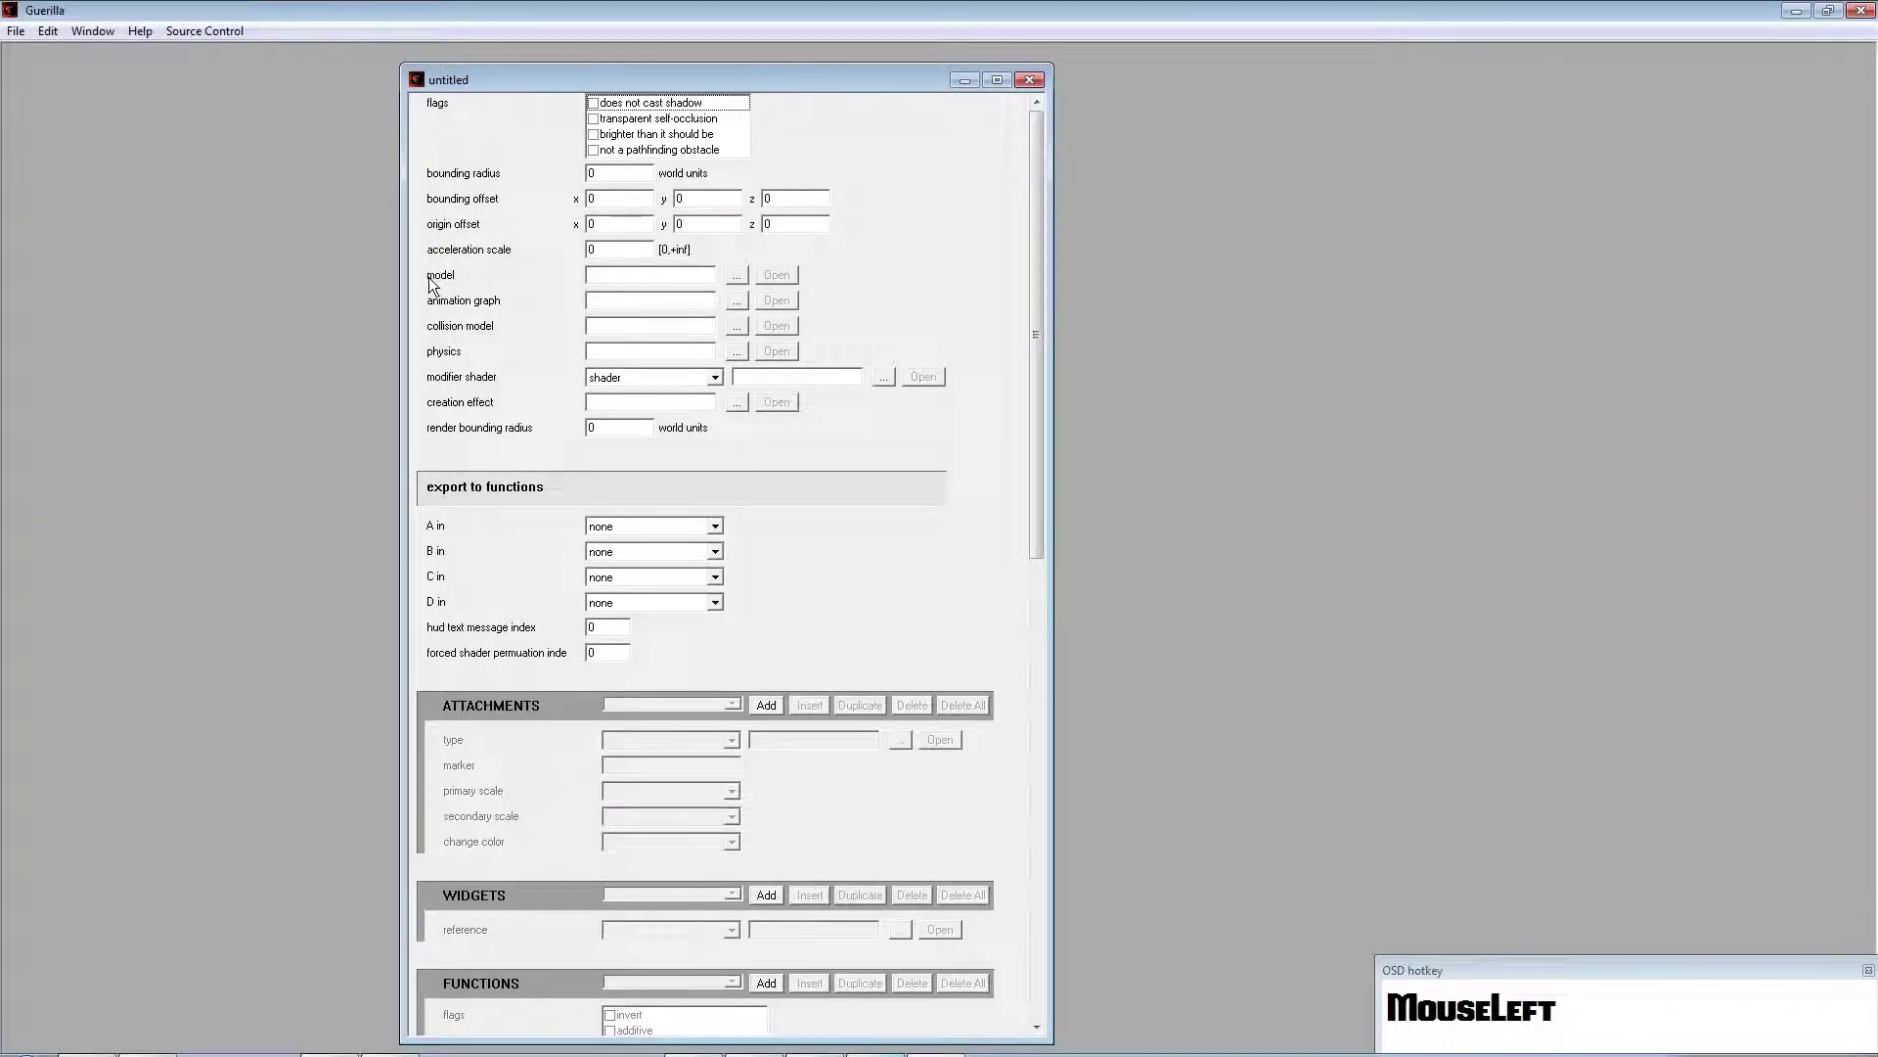
{"action": "left_click", "coordinate": [739, 278]}
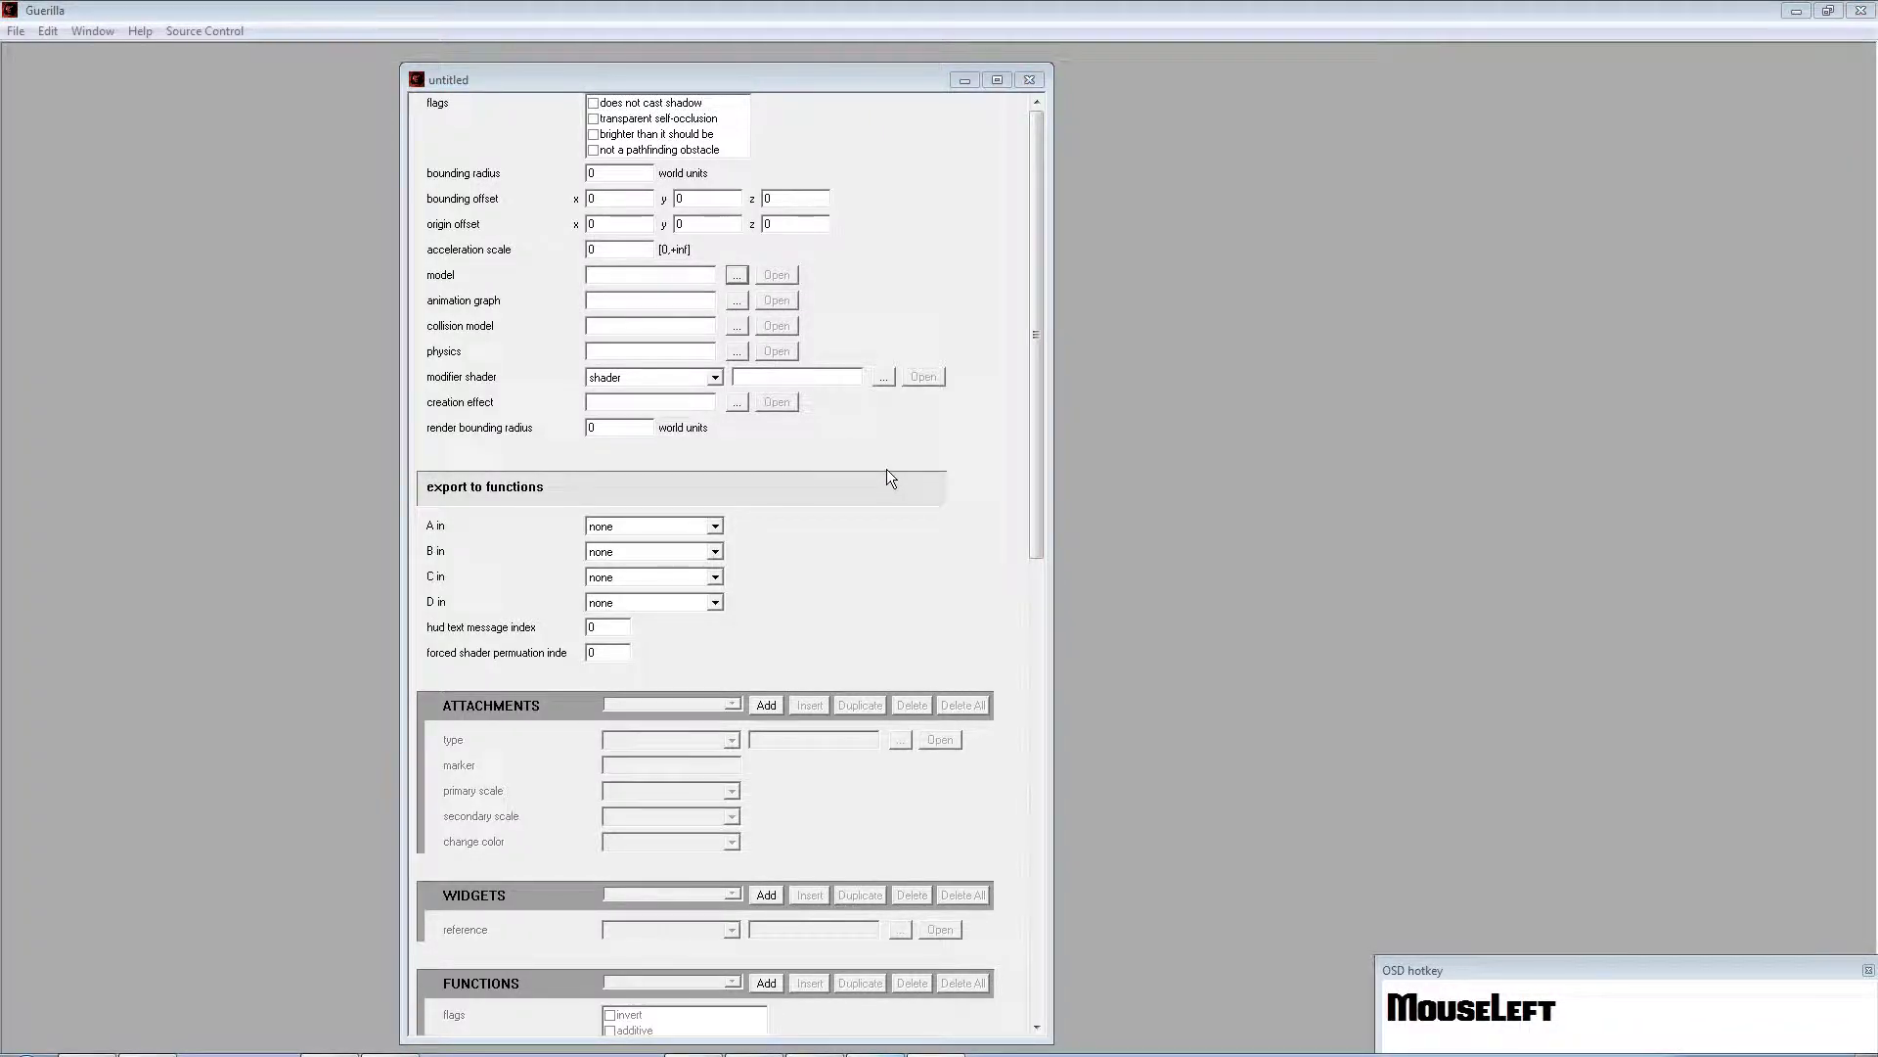
Set the scenery's model reference to scenery\beacon\beacon.gbxmodel
{"action": "scroll", "coordinate": [967, 540], "scroll_direction": "down", "scroll_amount": 2}
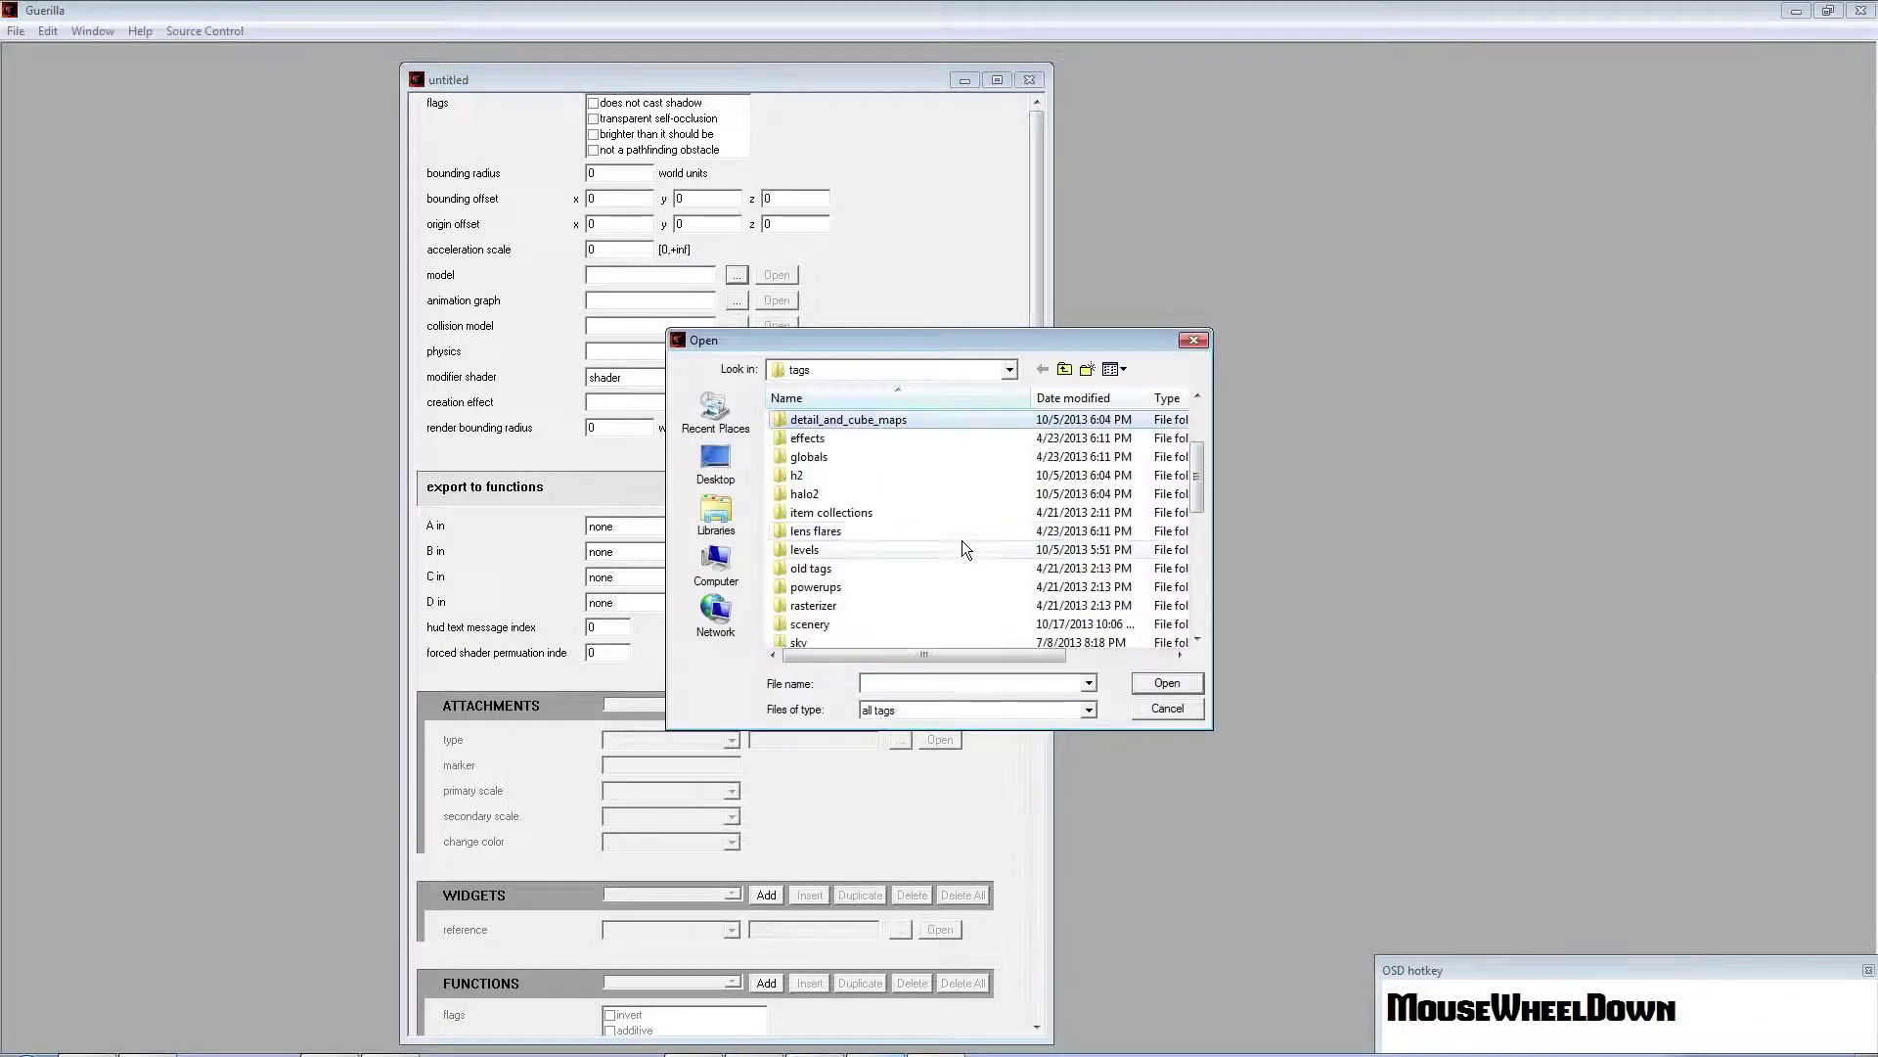
{"action": "scroll", "coordinate": [871, 565], "scroll_direction": "down", "scroll_amount": 1}
{"action": "double_click", "coordinate": [860, 569]}
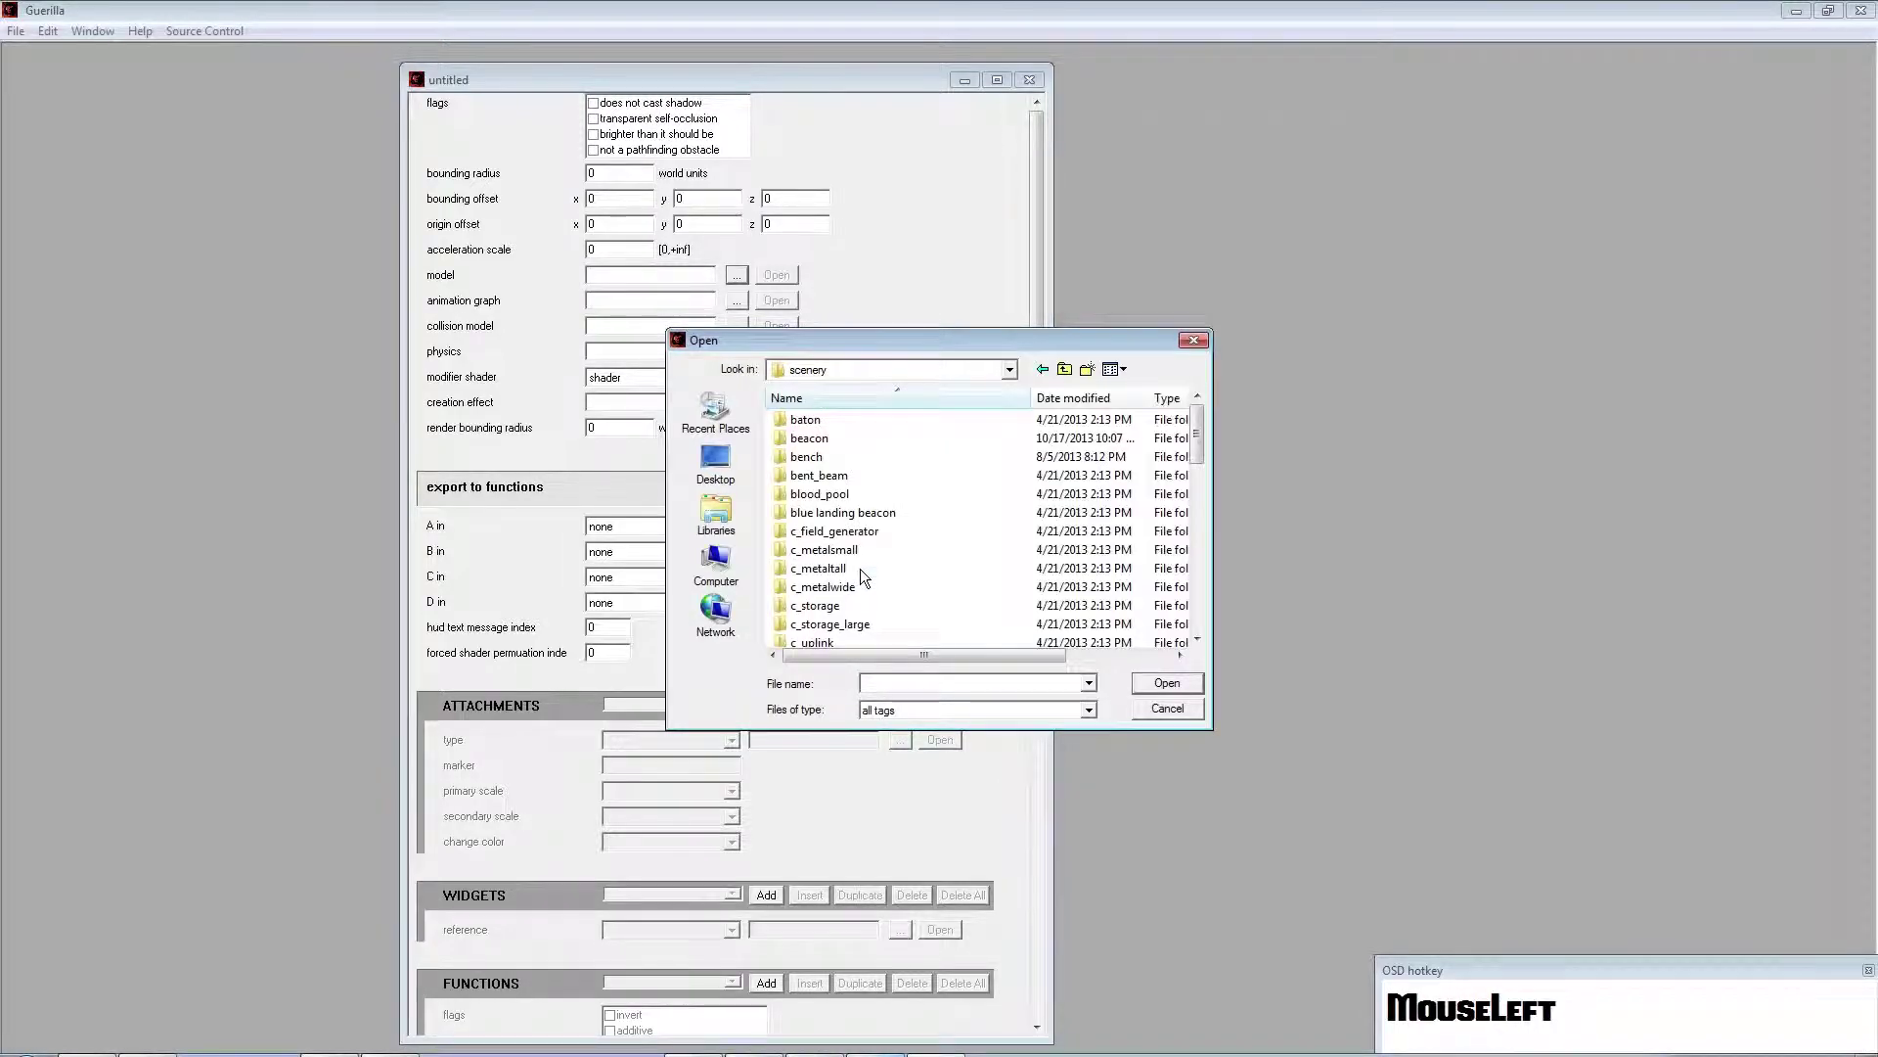
{"action": "double_click", "coordinate": [849, 440]}
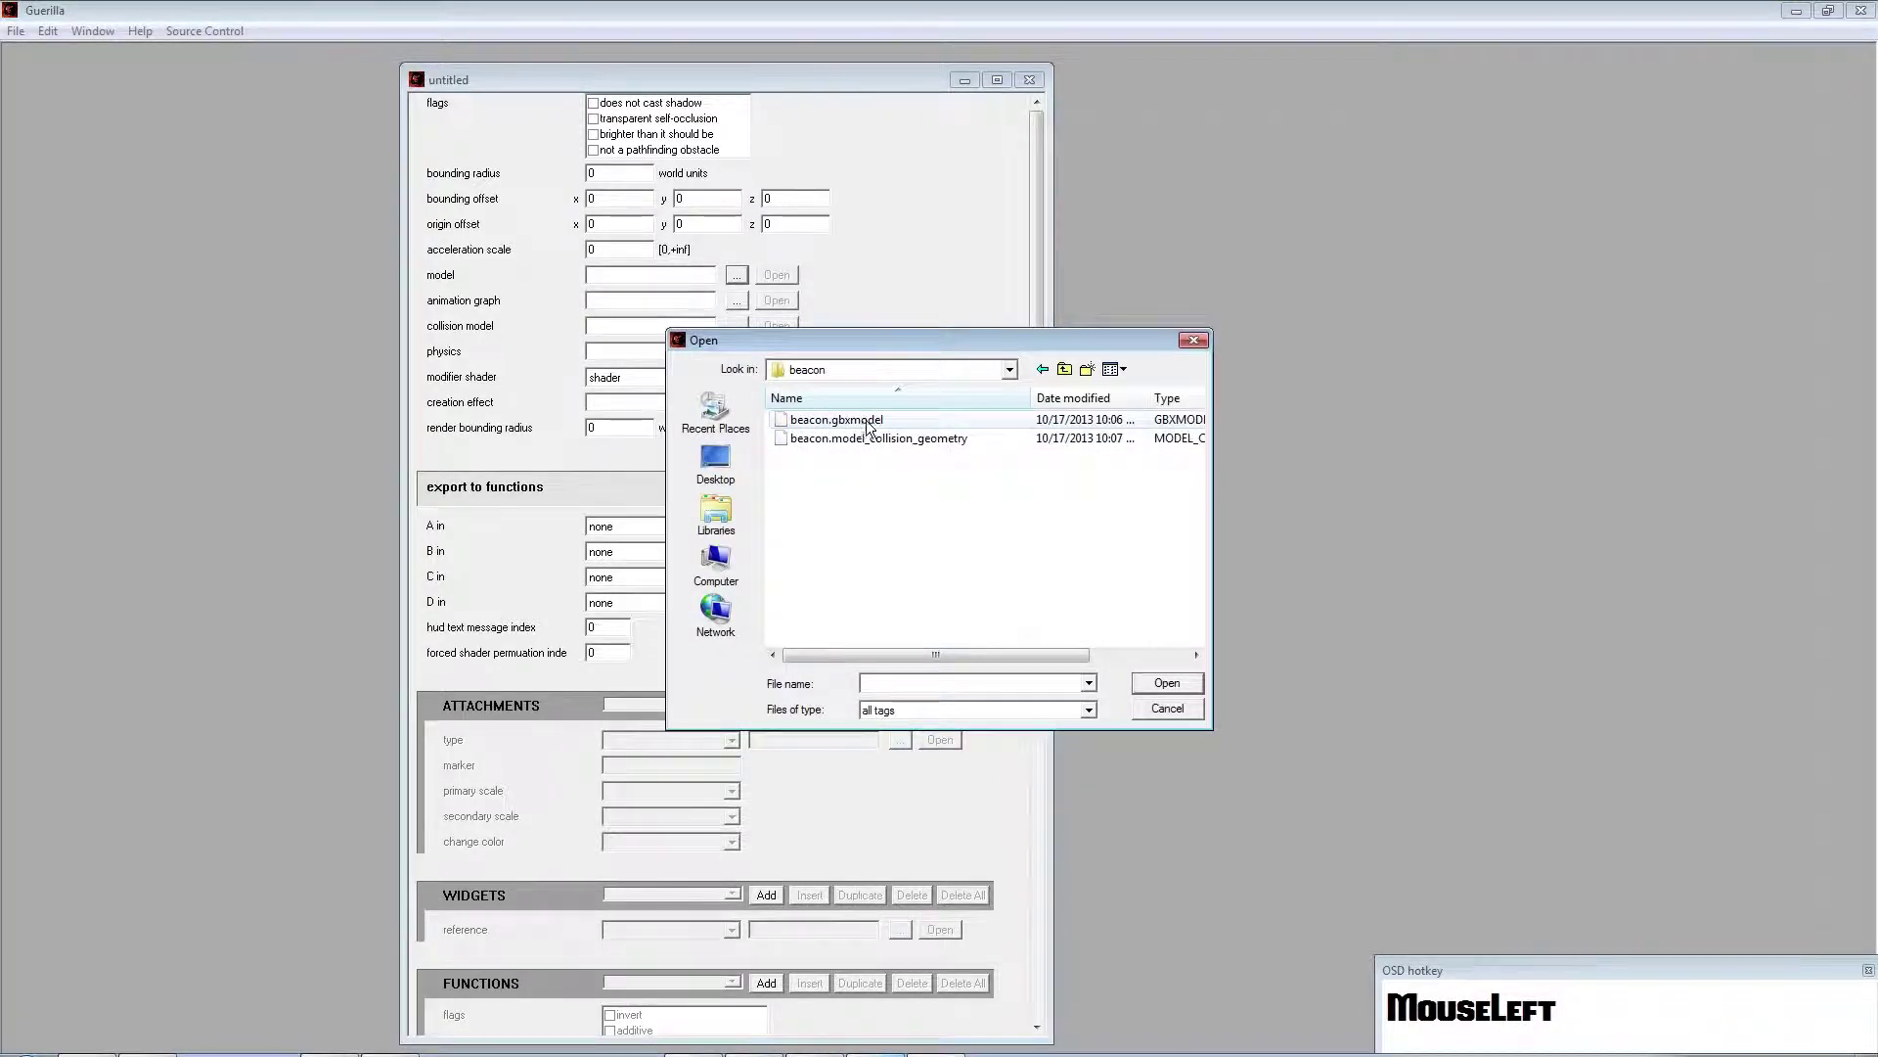
{"action": "double_click", "coordinate": [866, 421]}
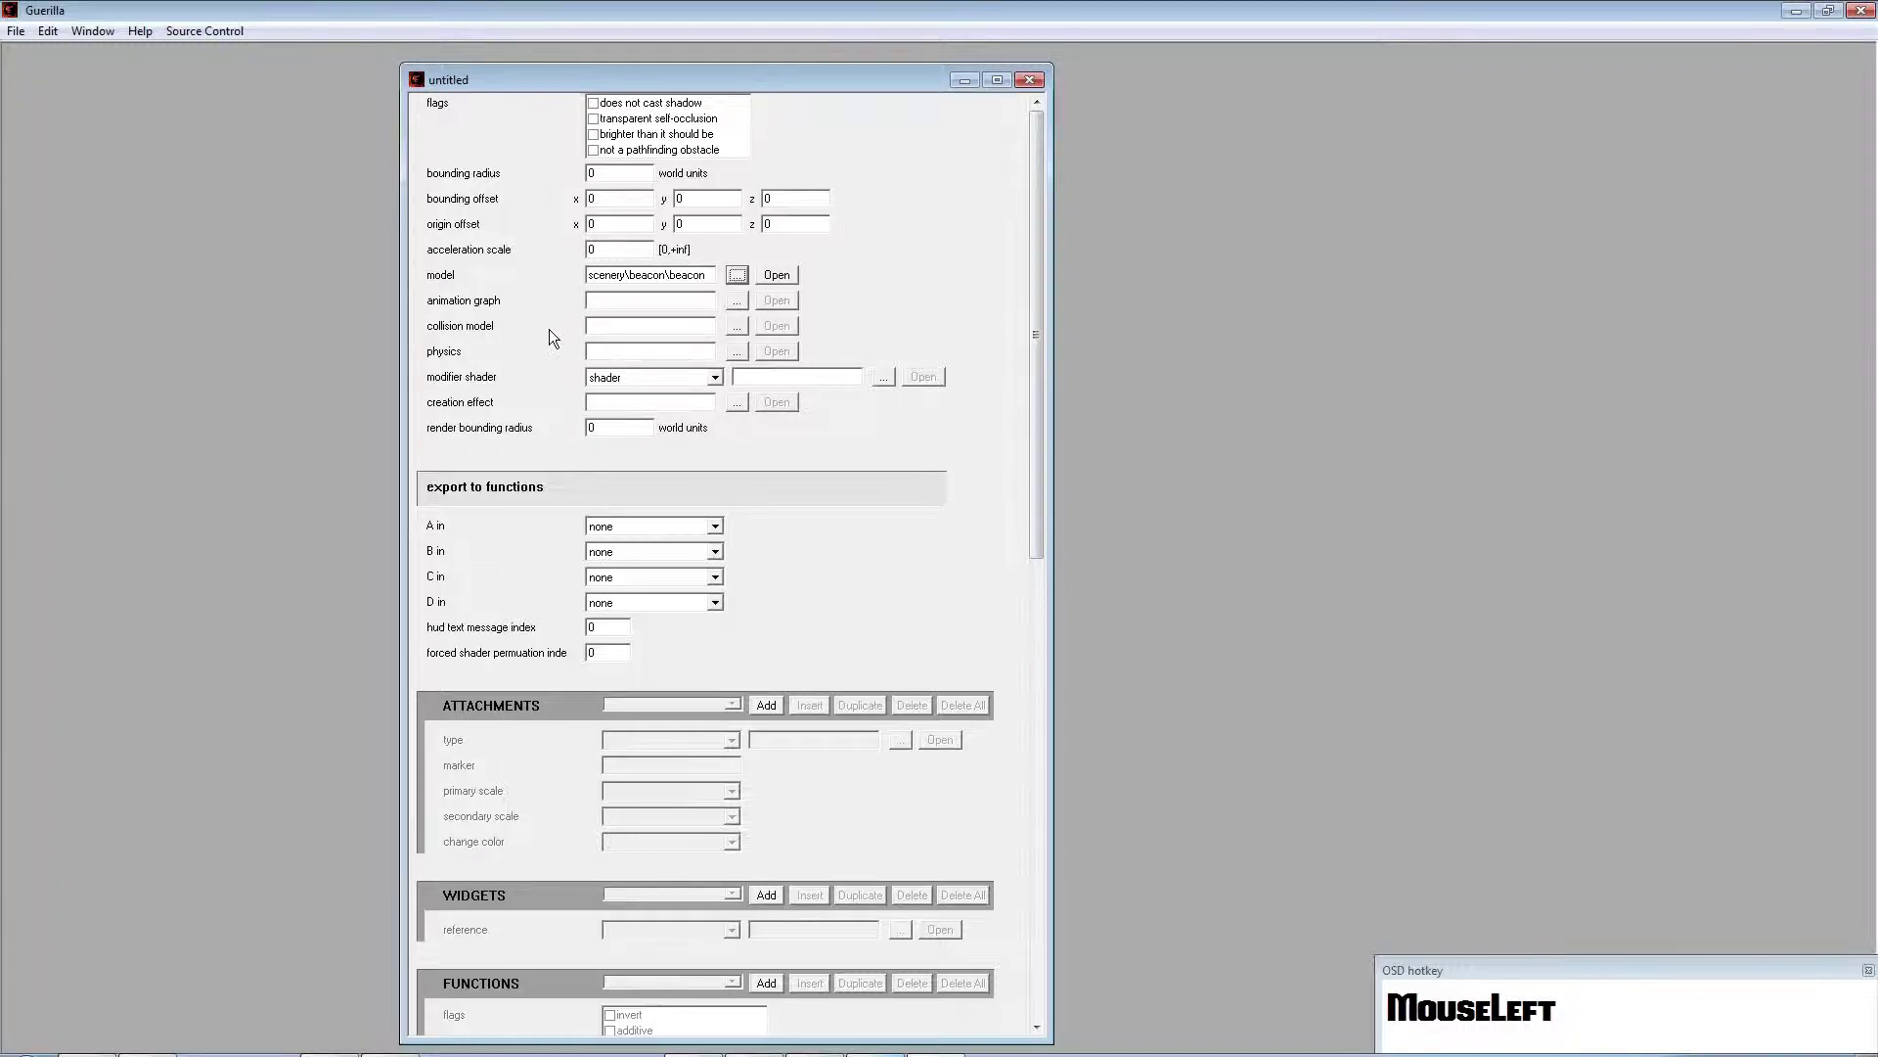
Set the collision model reference to scenery\beacon\beacon.model_collision_geometry
{"action": "left_click", "coordinate": [737, 326]}
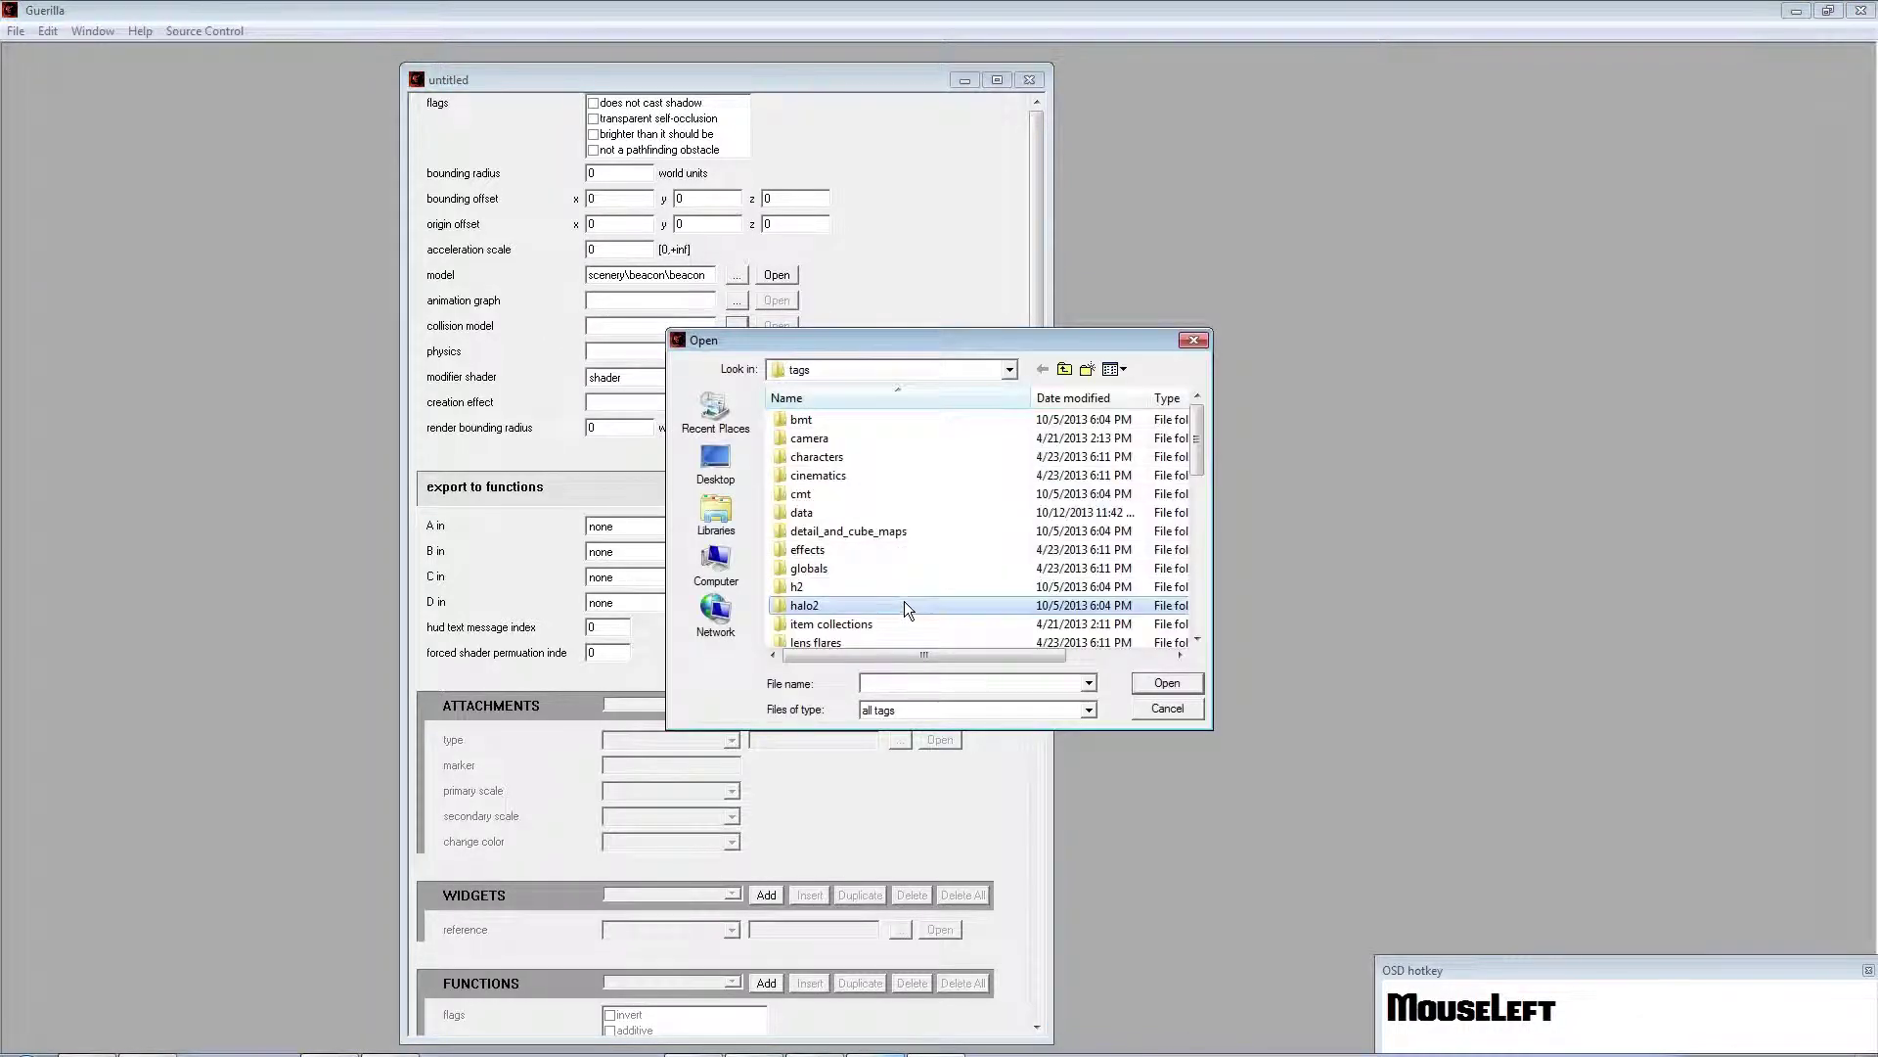
{"action": "scroll", "coordinate": [898, 577], "scroll_direction": "down", "scroll_amount": 2}
{"action": "double_click", "coordinate": [867, 620]}
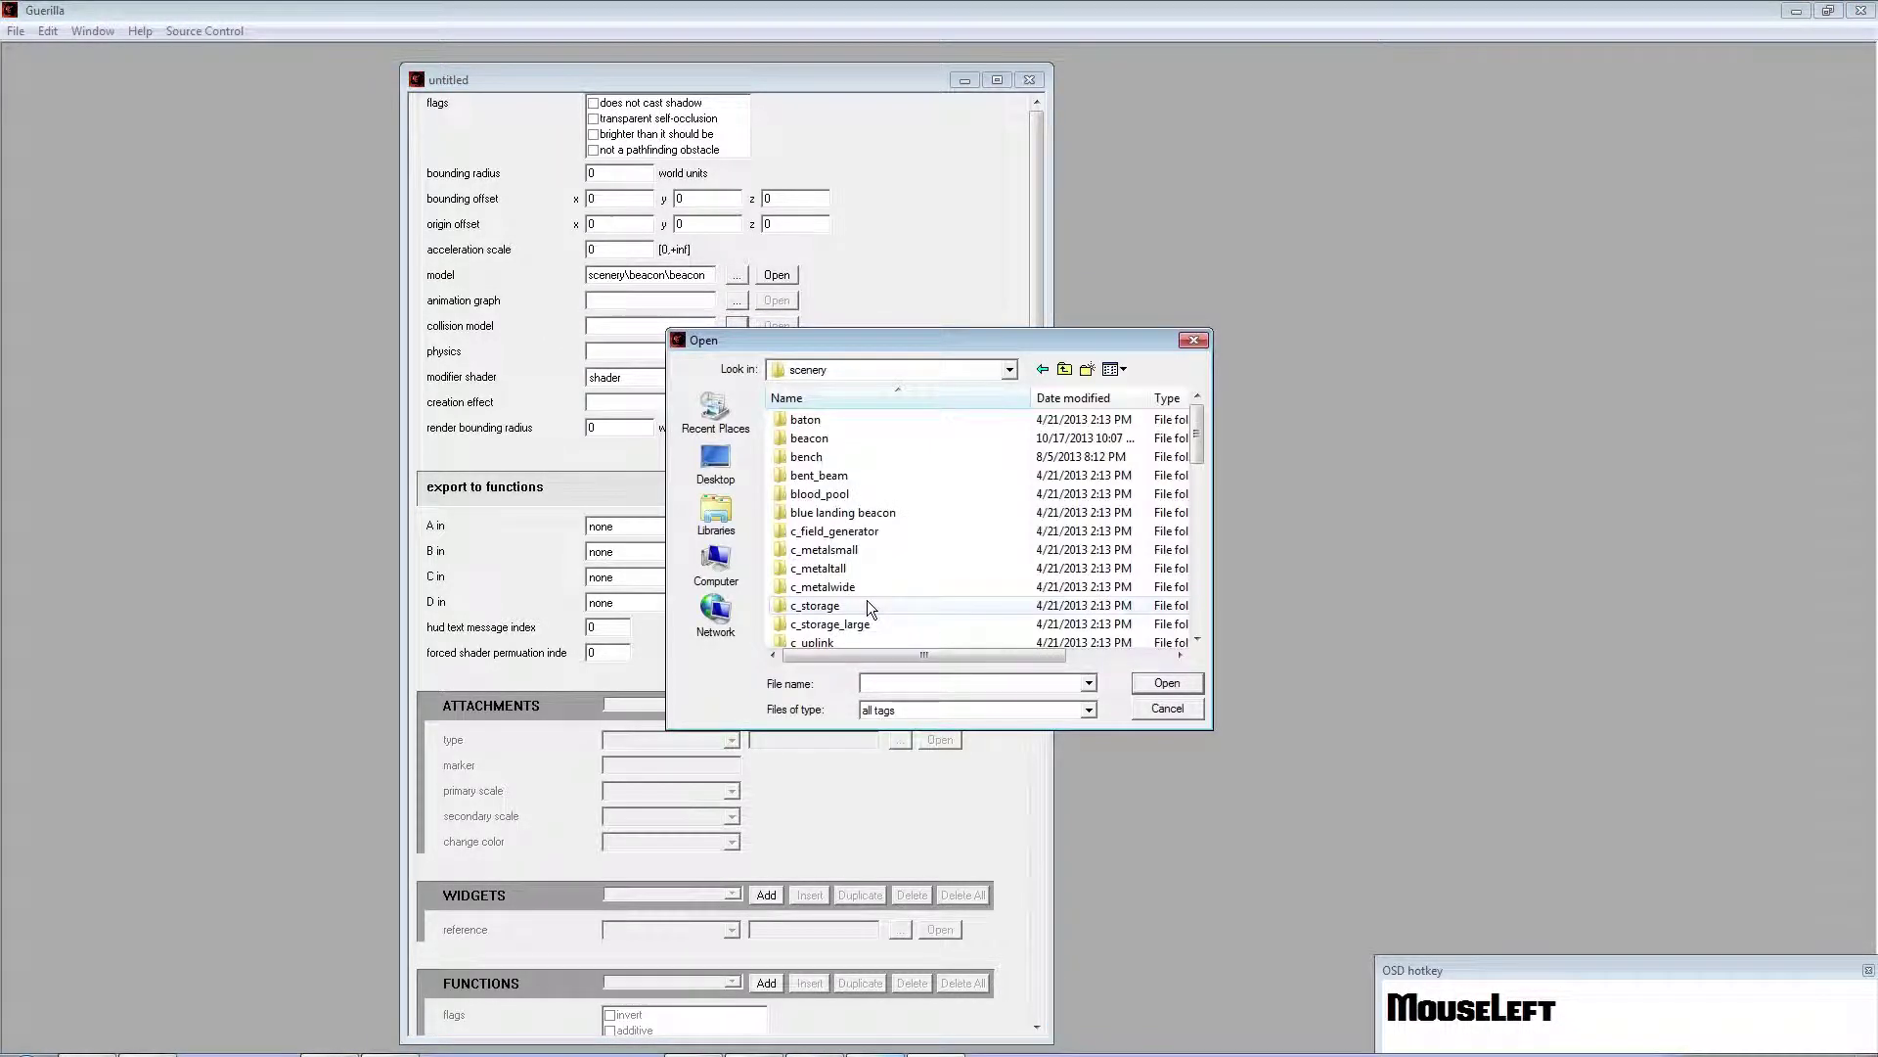
{"action": "double_click", "coordinate": [843, 435]}
{"action": "double_click", "coordinate": [925, 440]}
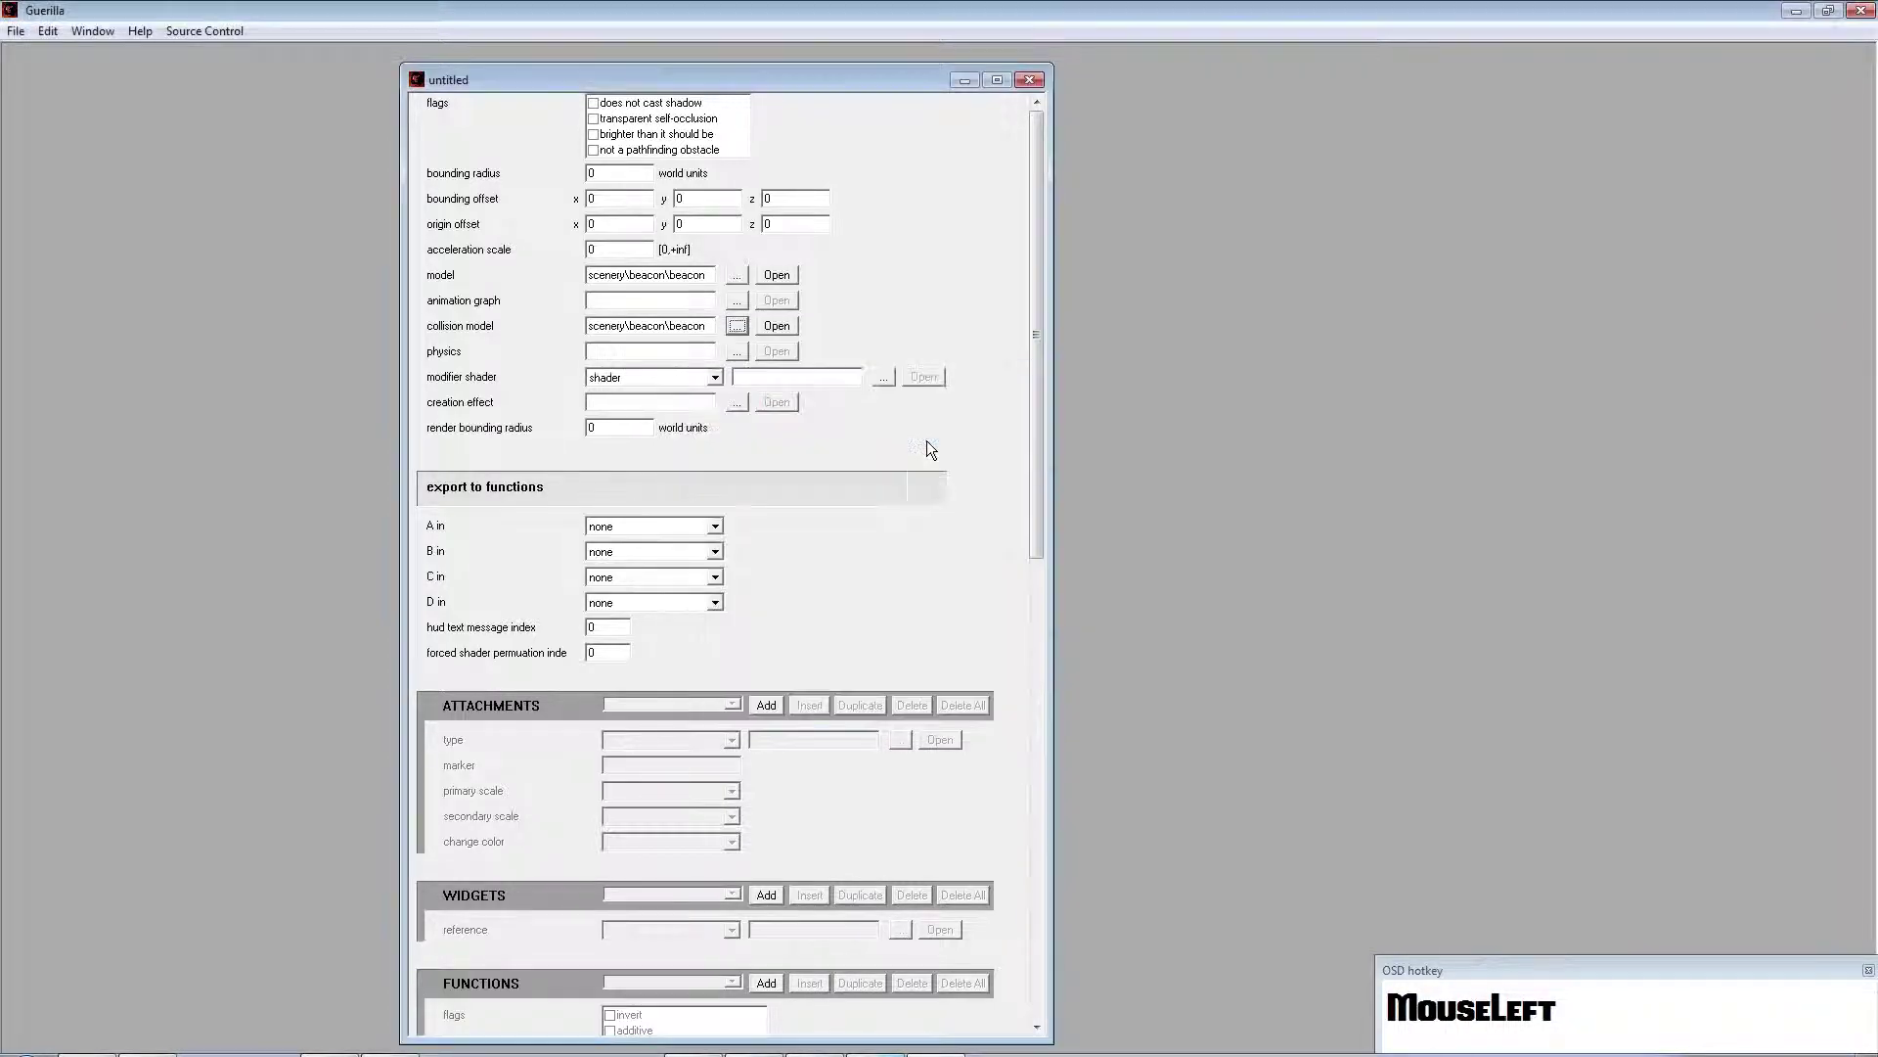
Clear the physics reference so it stays empty after it was filled with the beacon model
{"action": "left_click", "coordinate": [738, 351]}
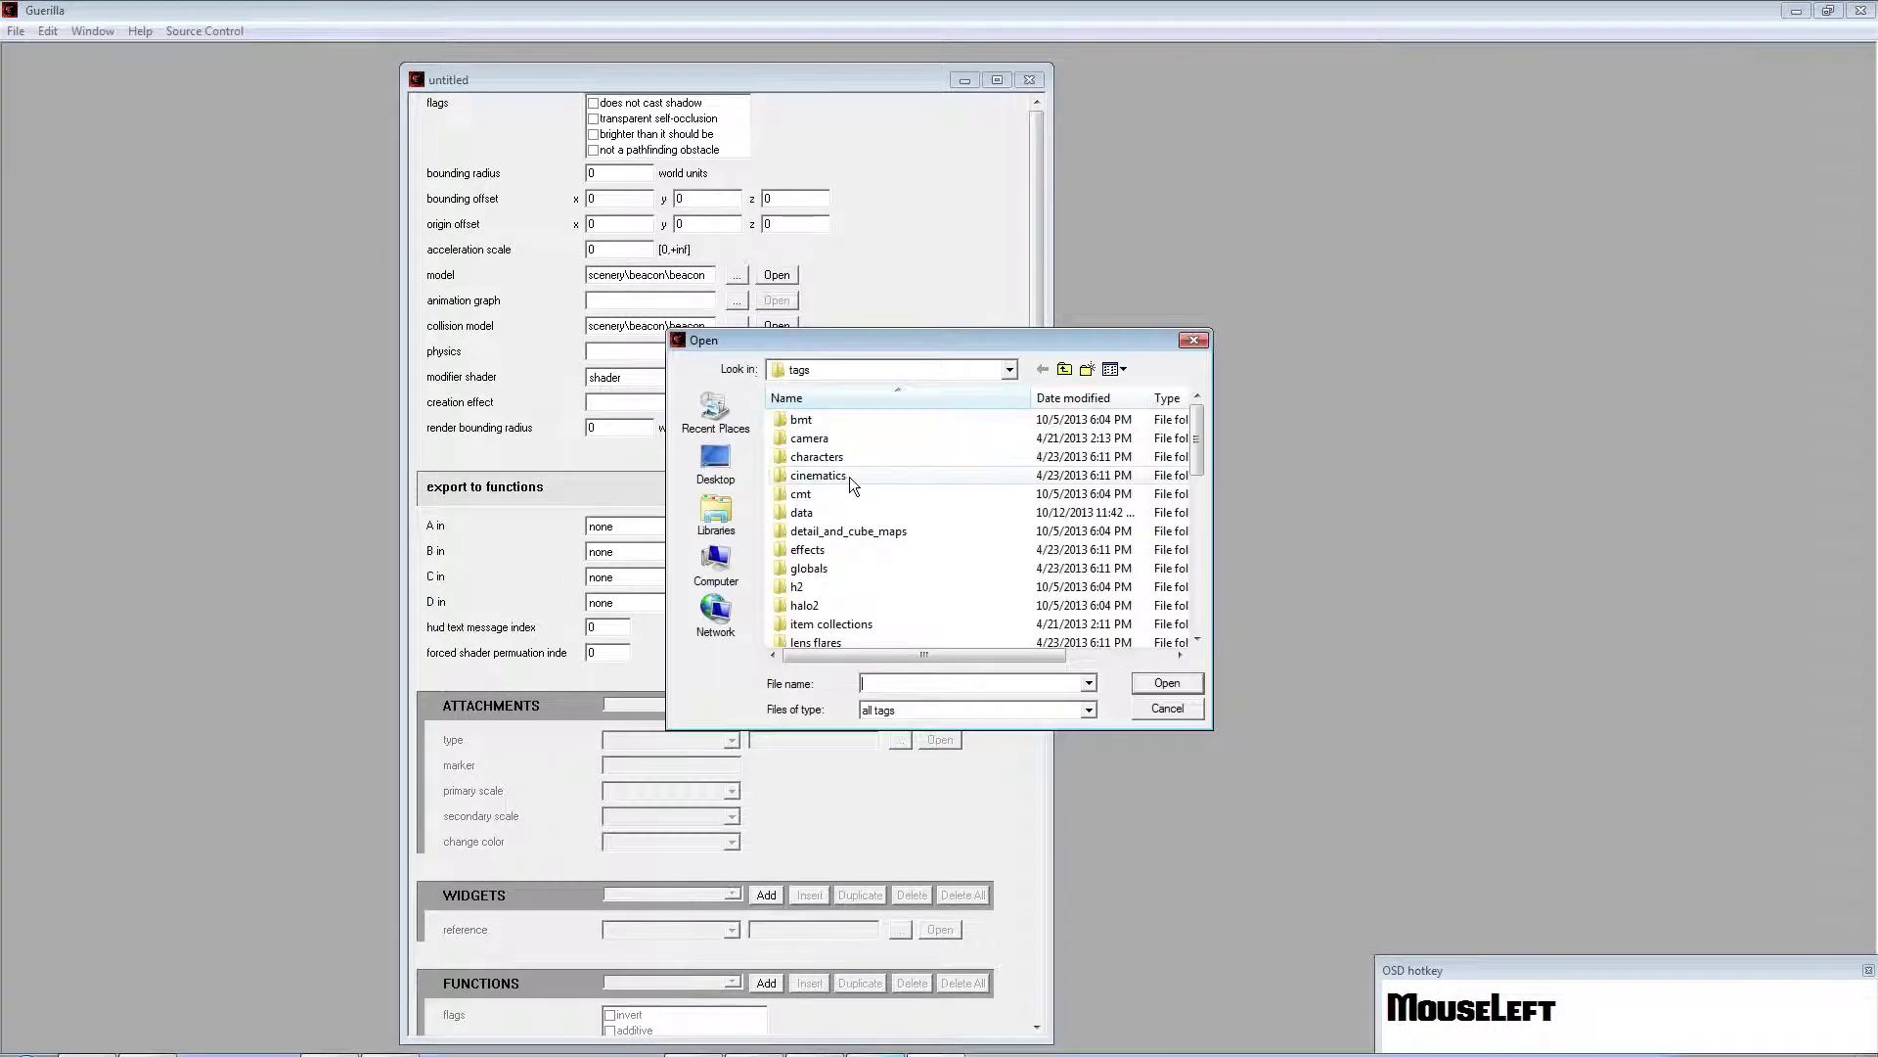
{"action": "scroll", "coordinate": [898, 611], "scroll_direction": "down", "scroll_amount": 2}
{"action": "scroll", "coordinate": [902, 605], "scroll_direction": "down", "scroll_amount": 2}
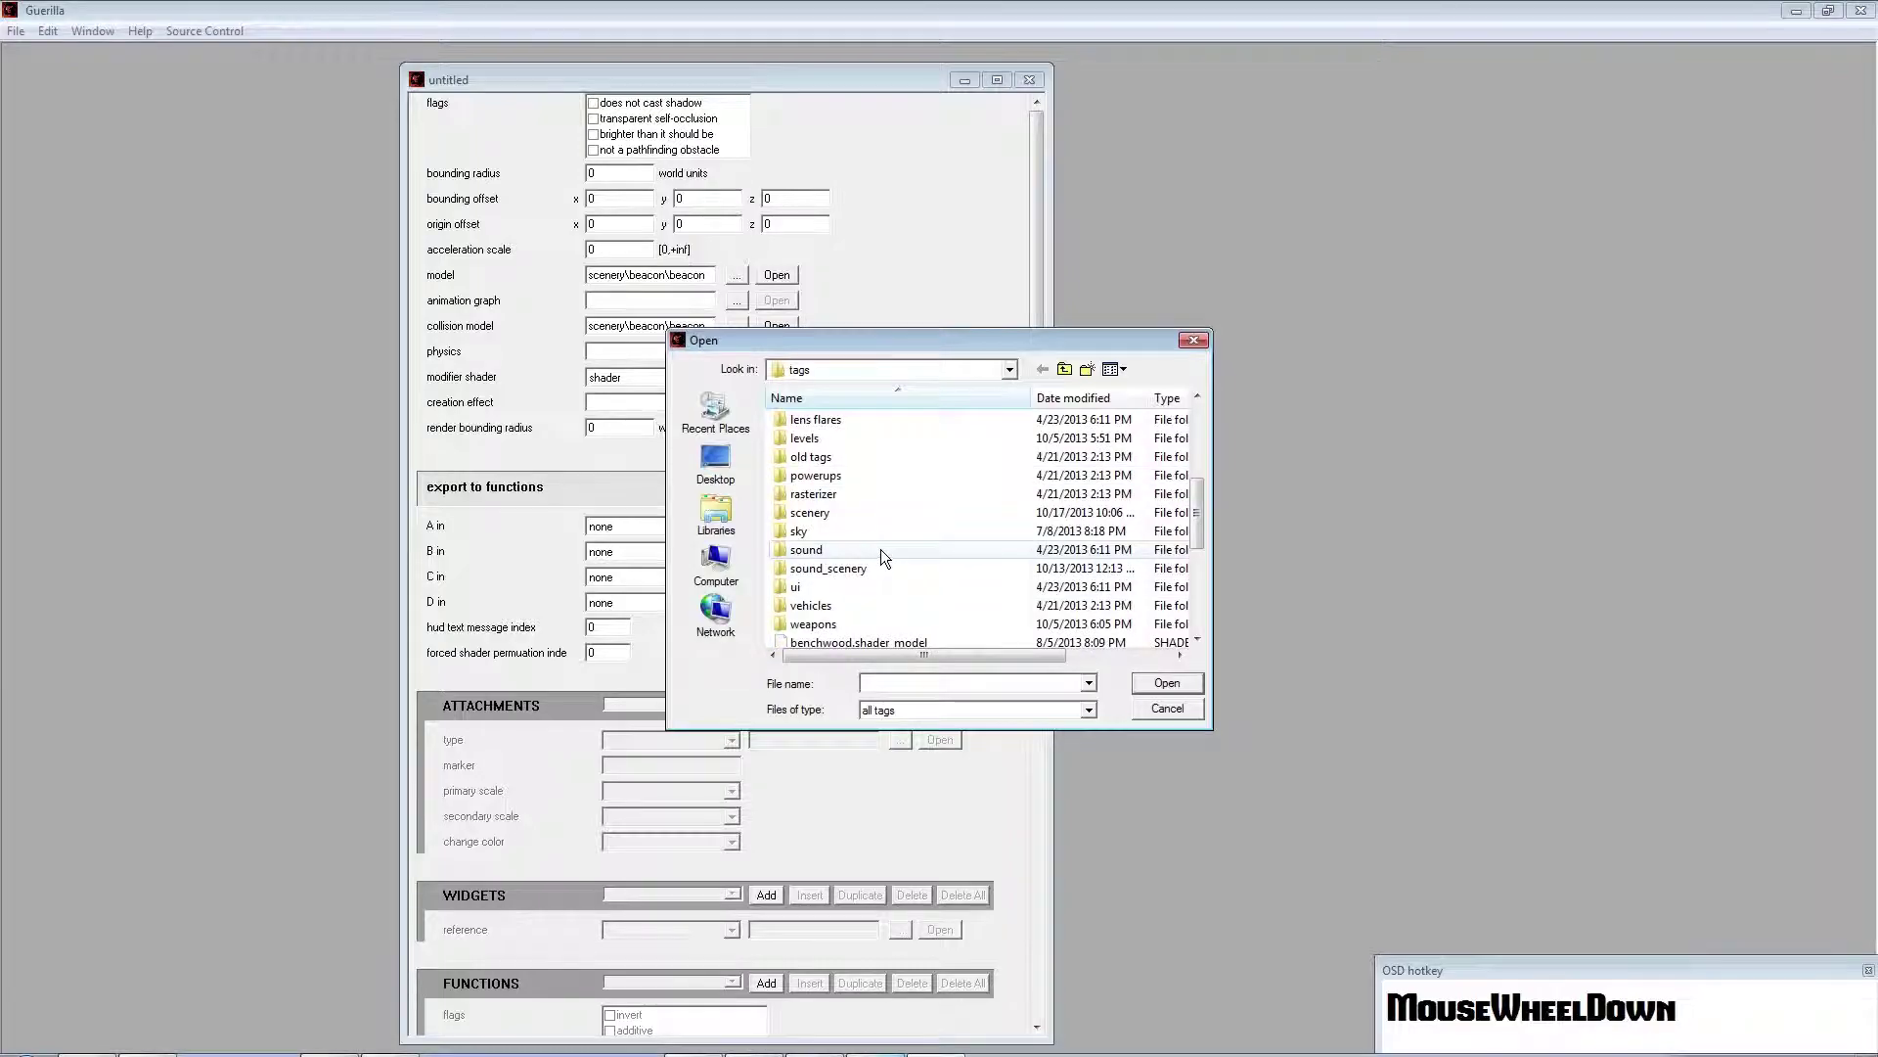
{"action": "double_click", "coordinate": [888, 509]}
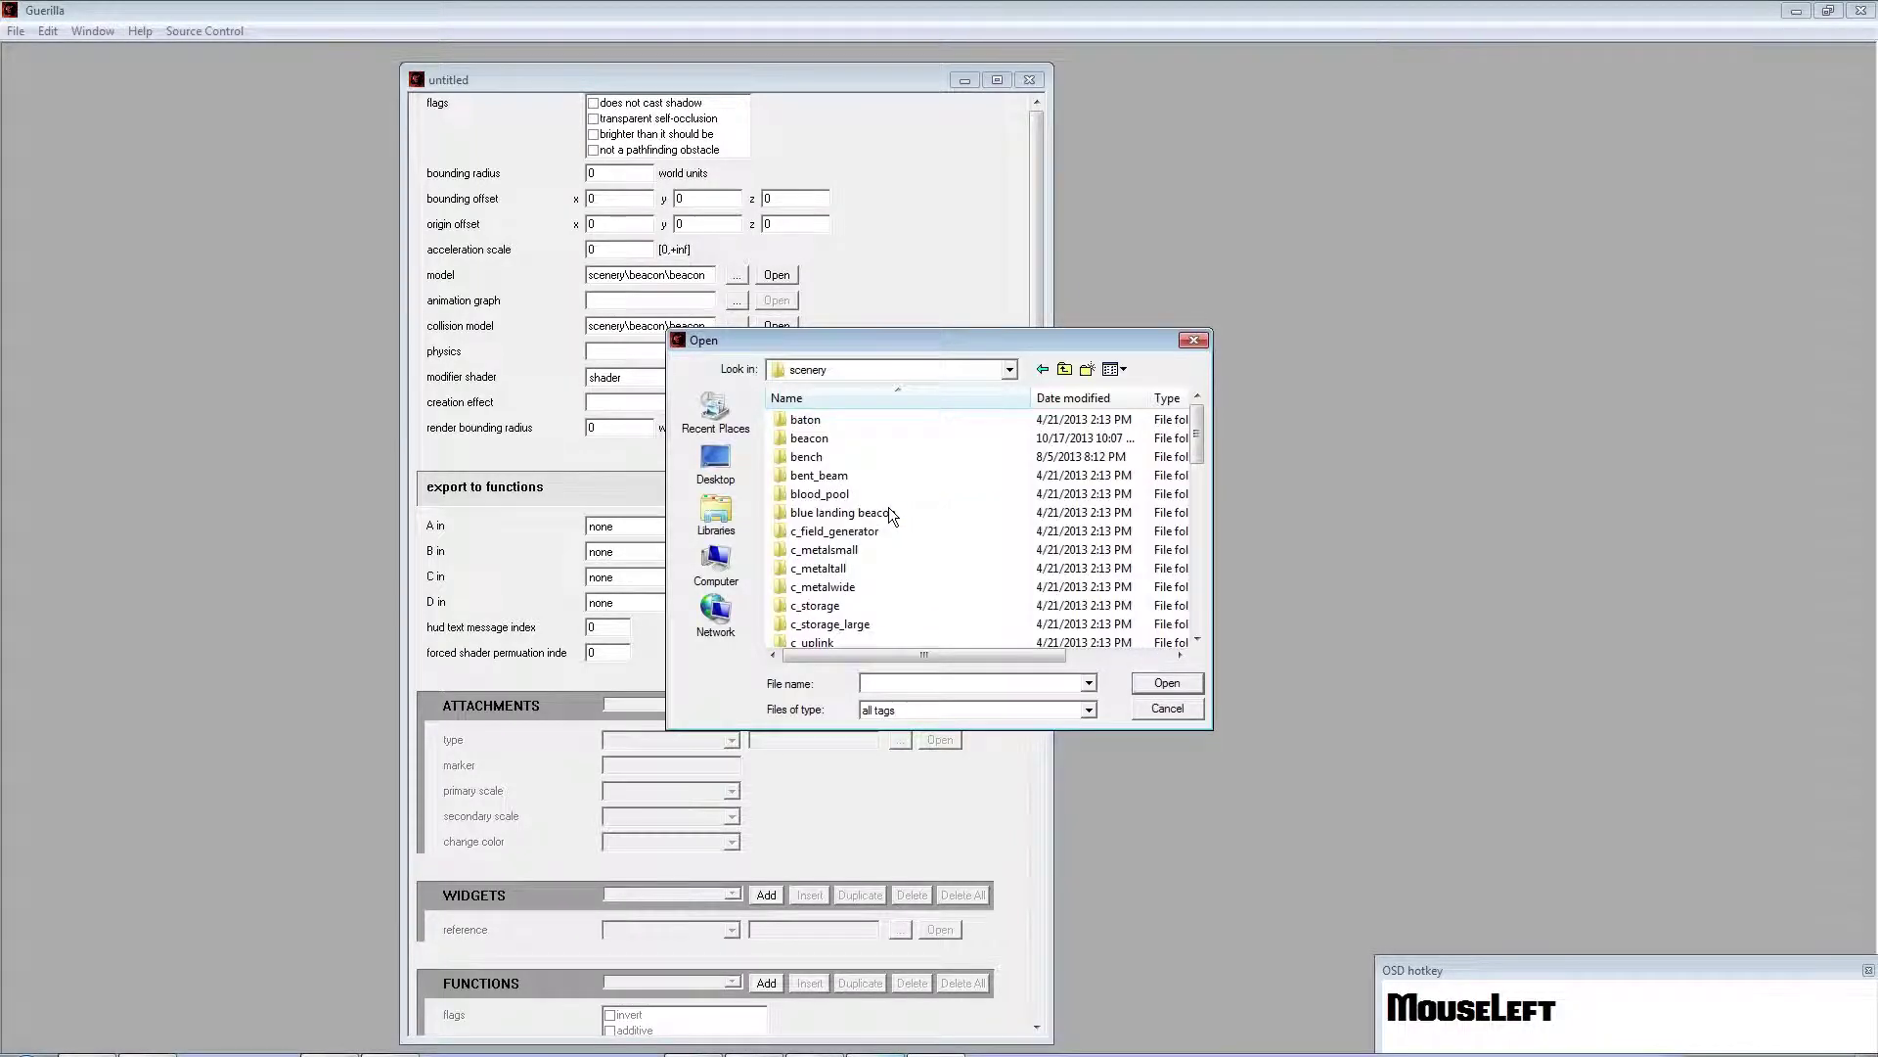
{"action": "double_click", "coordinate": [862, 440]}
{"action": "left_click", "coordinate": [870, 423]}
{"action": "double_click", "coordinate": [870, 421]}
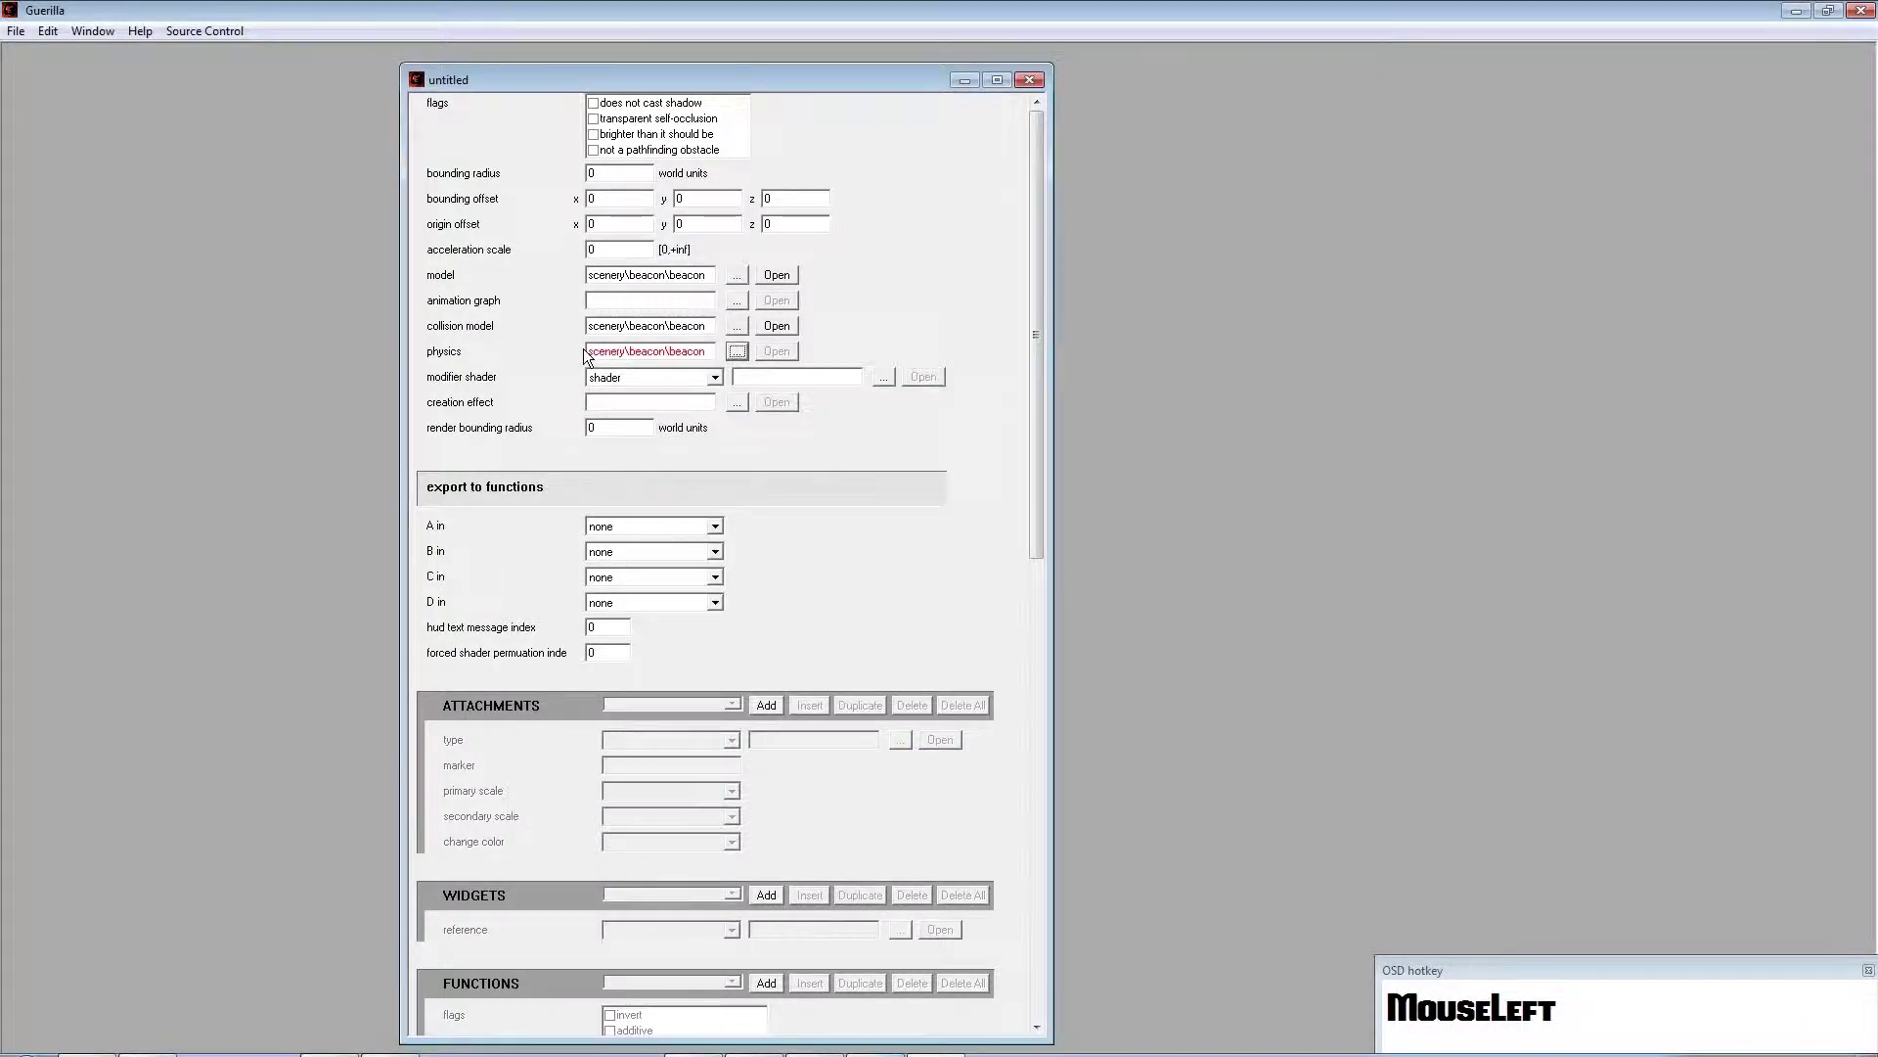
{"action": "left_click_drag", "start_coordinate": [593, 351], "coordinate": [872, 350]}
{"action": "left_click", "coordinate": [606, 354]}
{"action": "key", "text": "BackSpace"}
{"action": "key", "text": "Delete"}
{"action": "key", "text": "Delete"}
{"action": "key", "text": "Delete"}
{"action": "key", "text": "Delete"}
{"action": "key", "text": "Delete"}
{"action": "key", "text": "Delete"}
{"action": "key", "text": "Delete"}
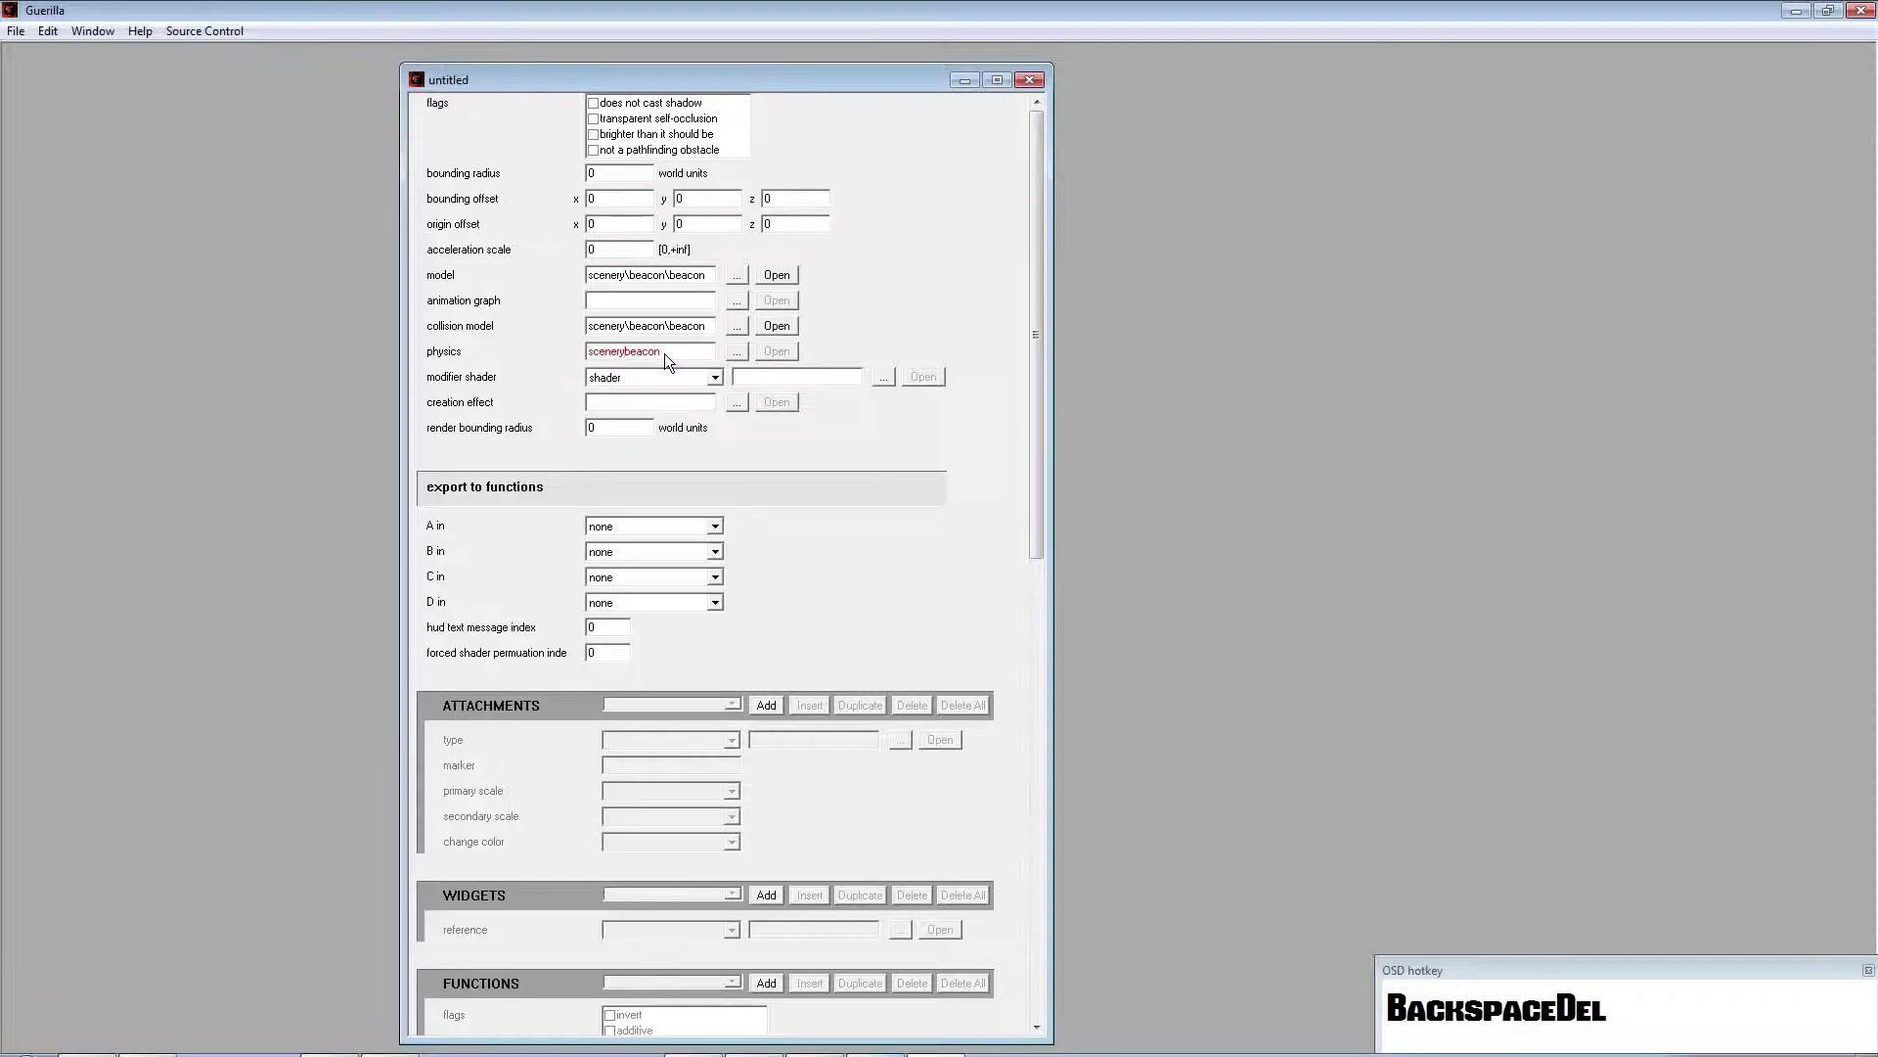
{"action": "key", "text": "BackSpace"}
{"action": "key", "text": "BackSpace"}
{"action": "key", "text": "BackSpace"}
{"action": "key", "text": "BackSpace"}
{"action": "key", "text": "BackSpace"}
{"action": "key", "text": "BackSpace"}
{"action": "key", "text": "BackSpace"}
{"action": "left_click", "coordinate": [778, 277]}
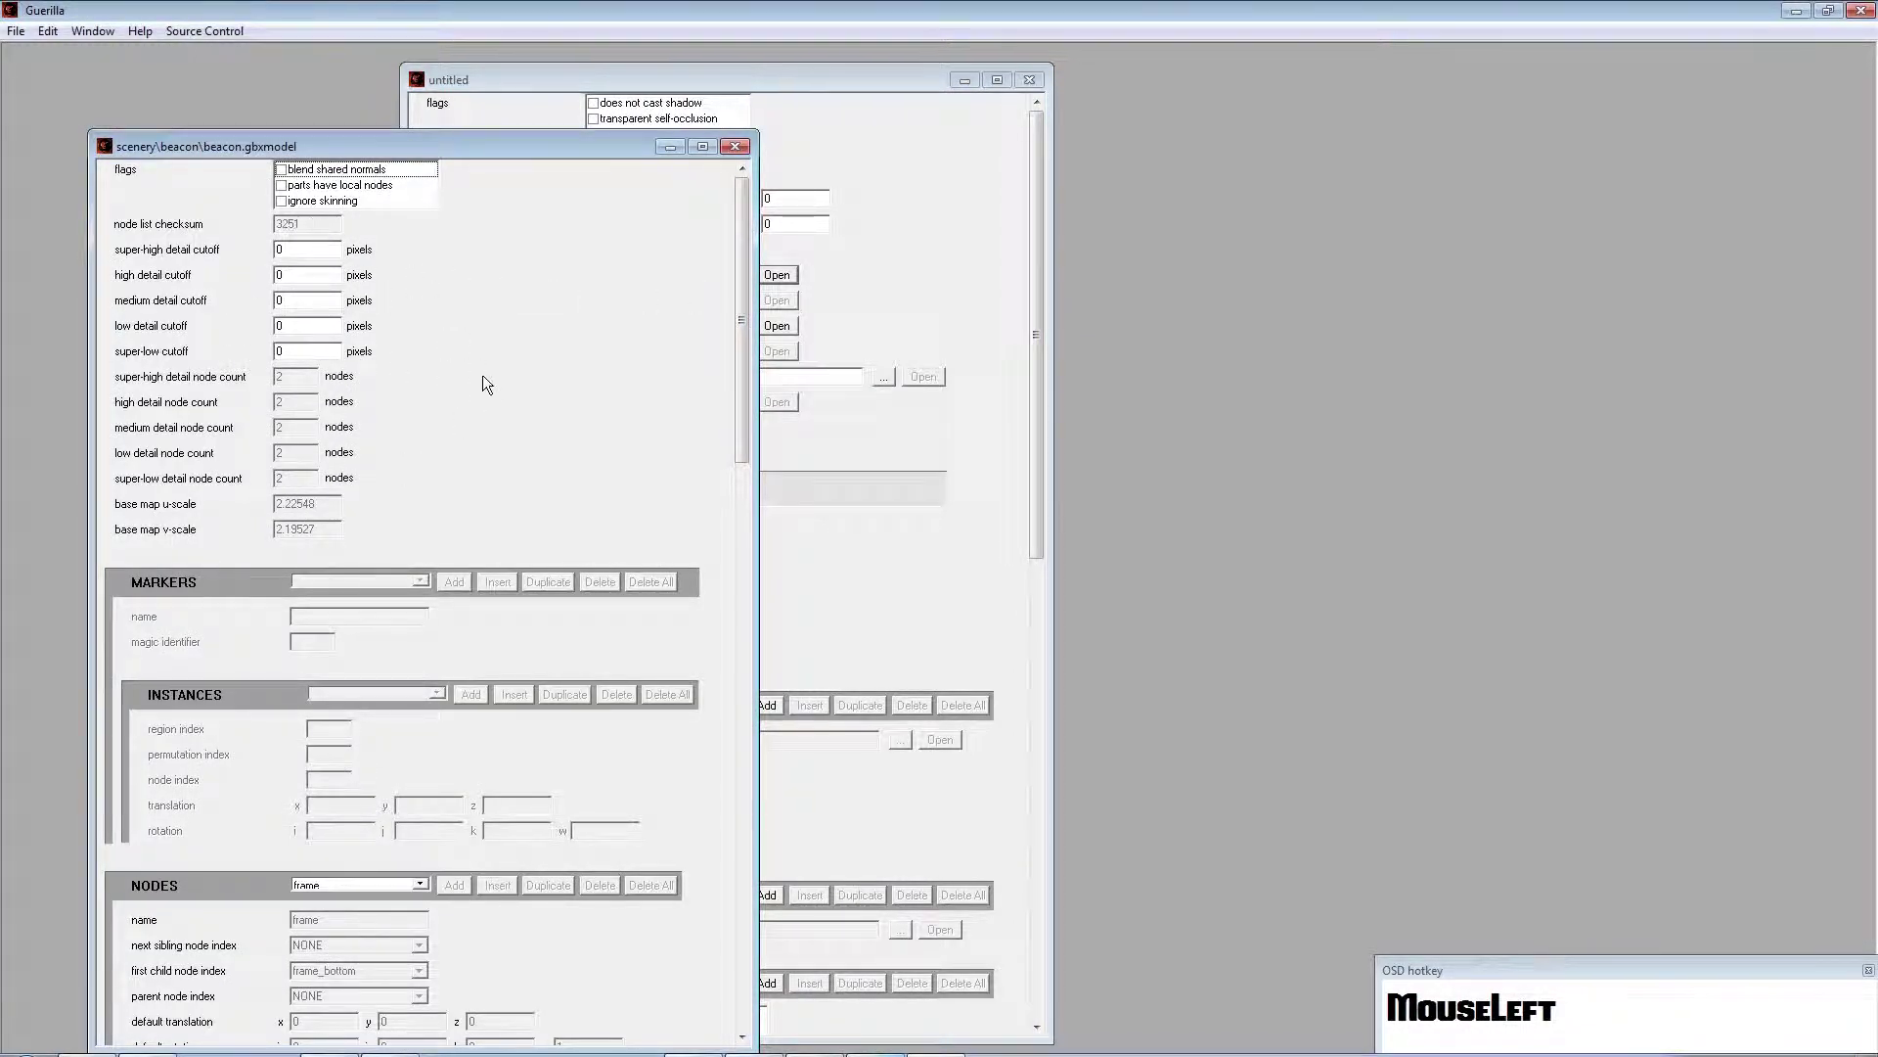
{"action": "scroll", "coordinate": [662, 348], "scroll_direction": "down", "scroll_amount": 2}
{"action": "left_click_drag", "start_coordinate": [739, 308], "coordinate": [725, 549]}
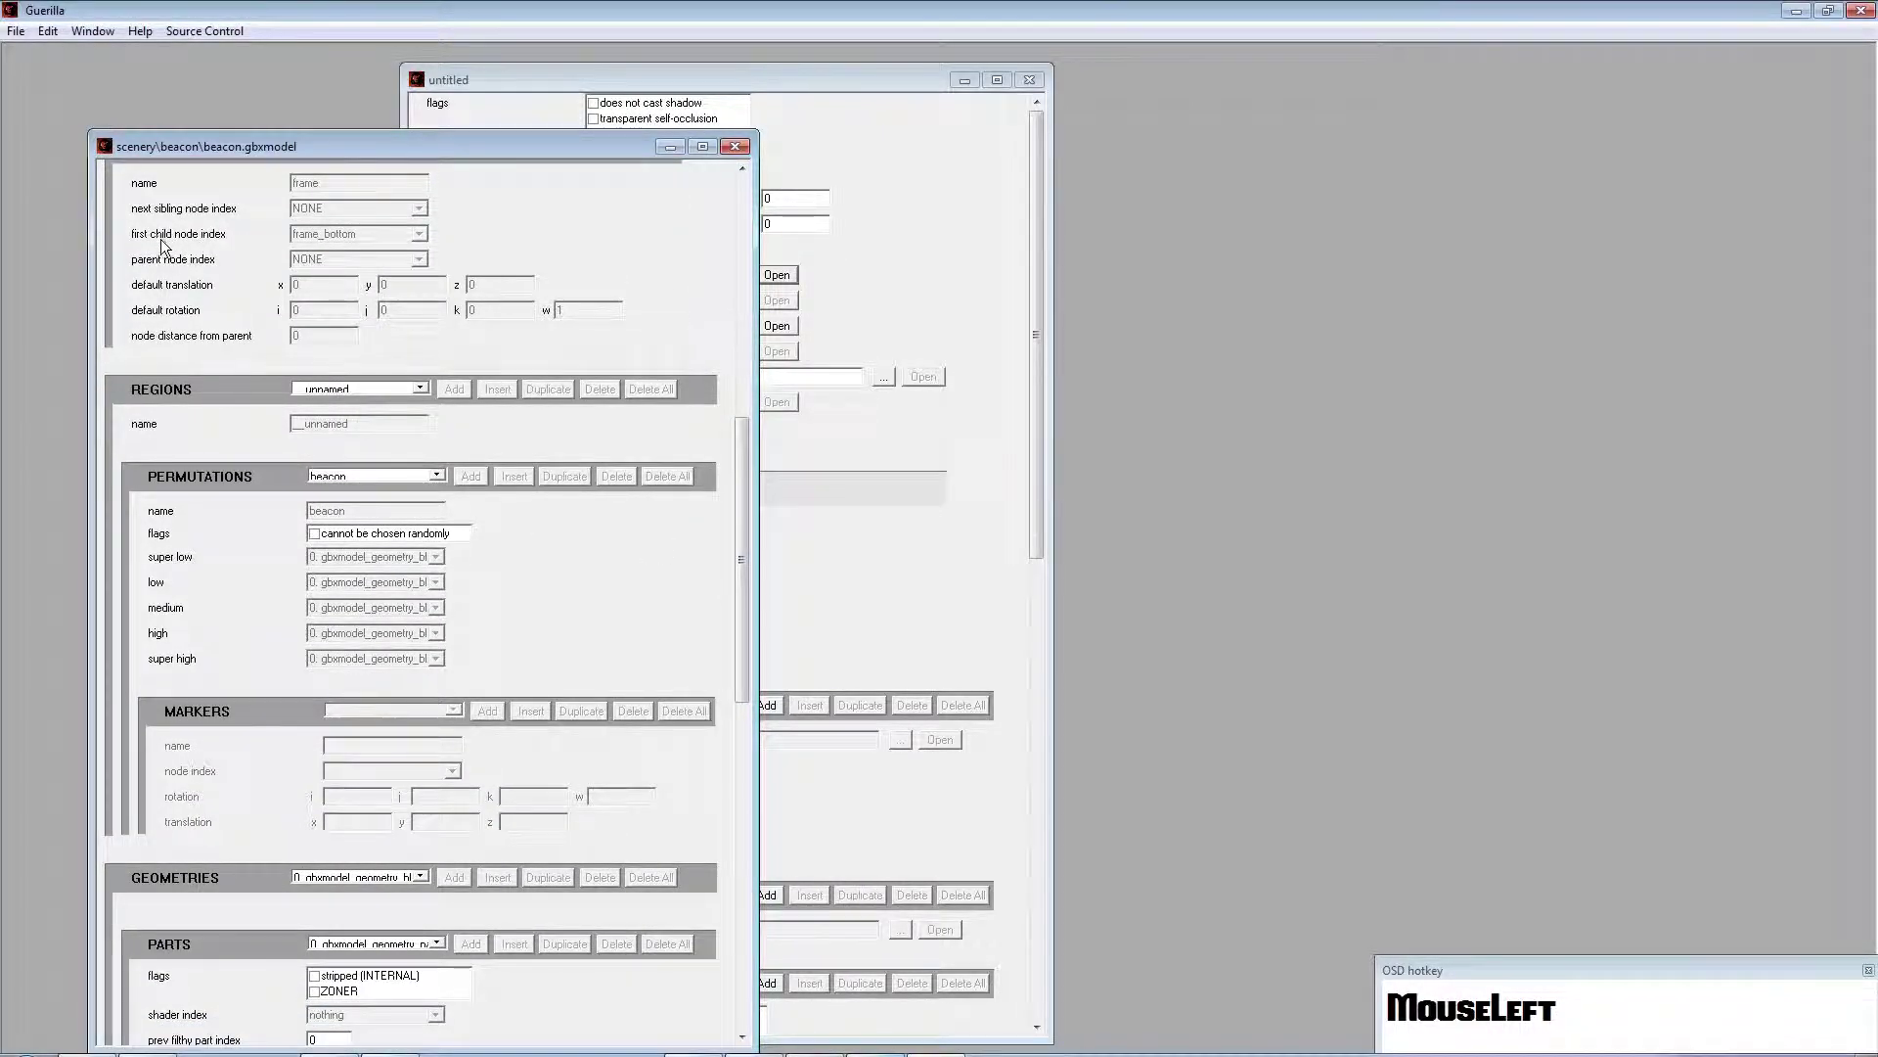
{"action": "left_click_drag", "start_coordinate": [751, 555], "coordinate": [754, 880]}
{"action": "left_click", "coordinate": [736, 147]}
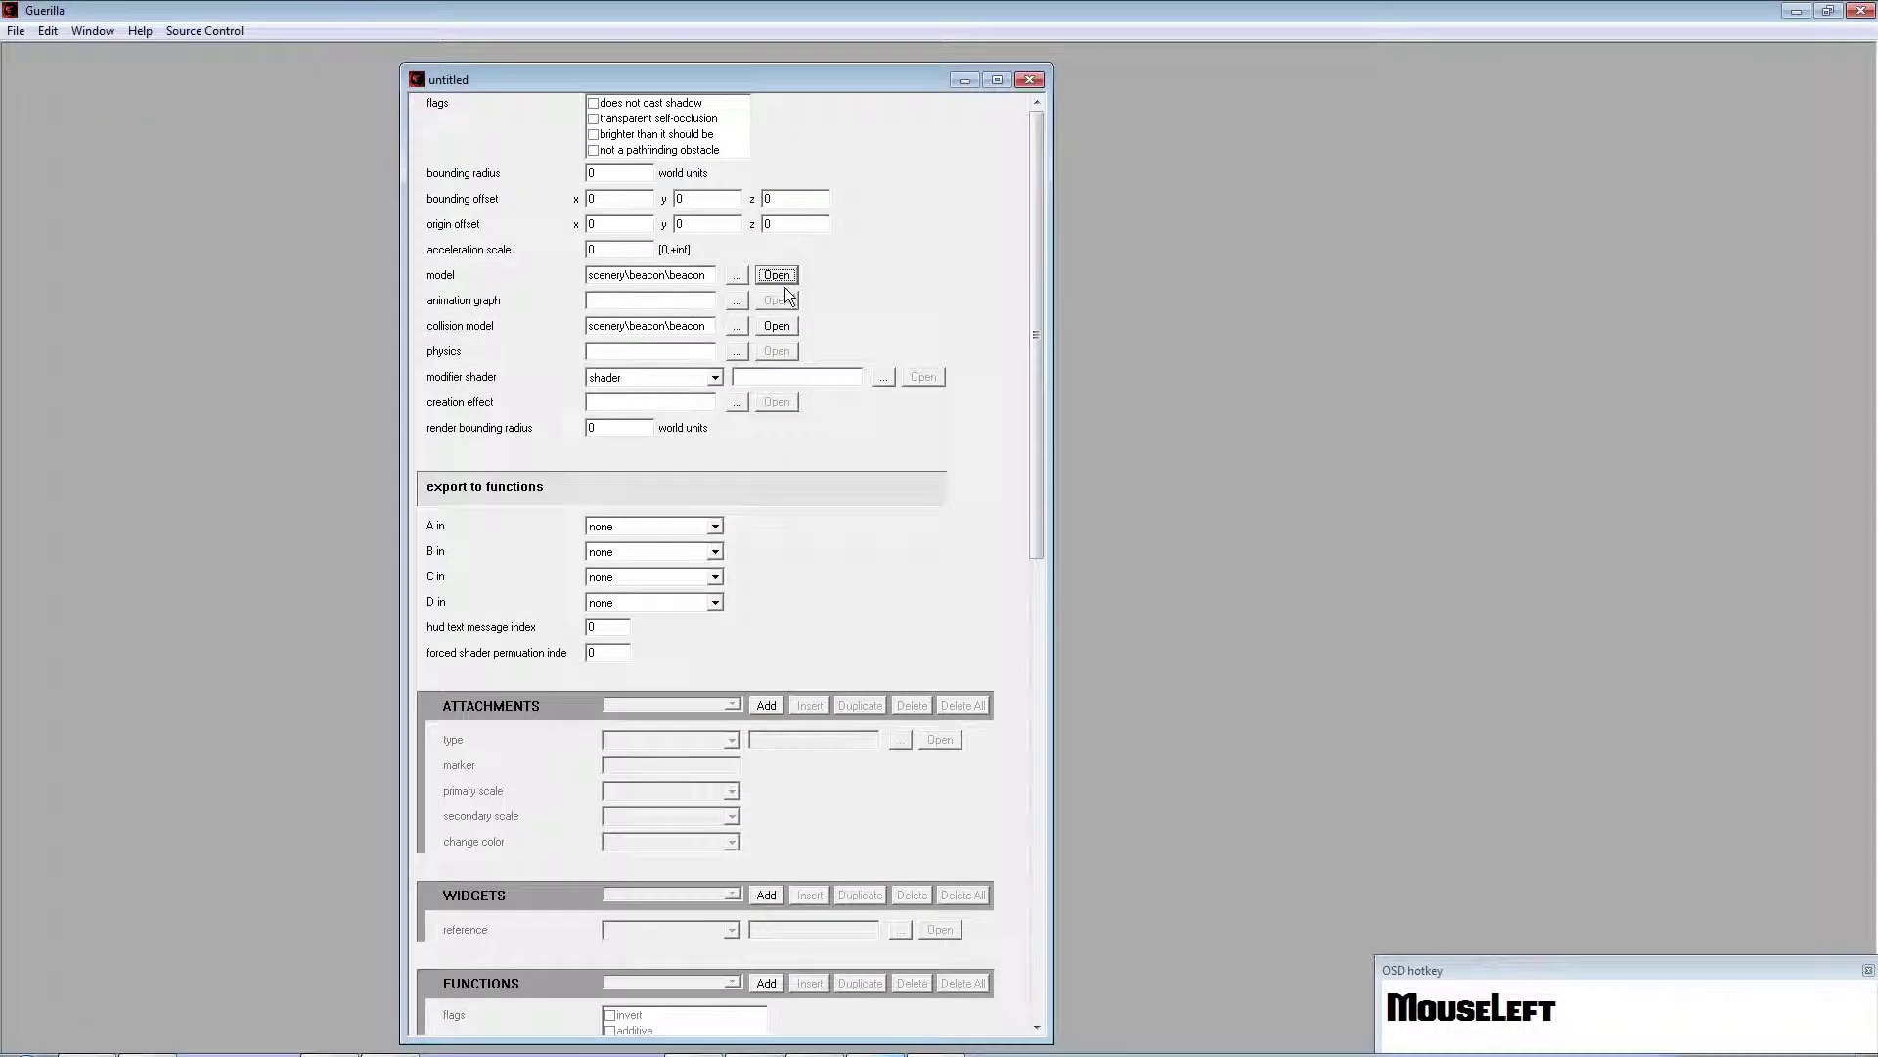
{"action": "left_click", "coordinate": [777, 326]}
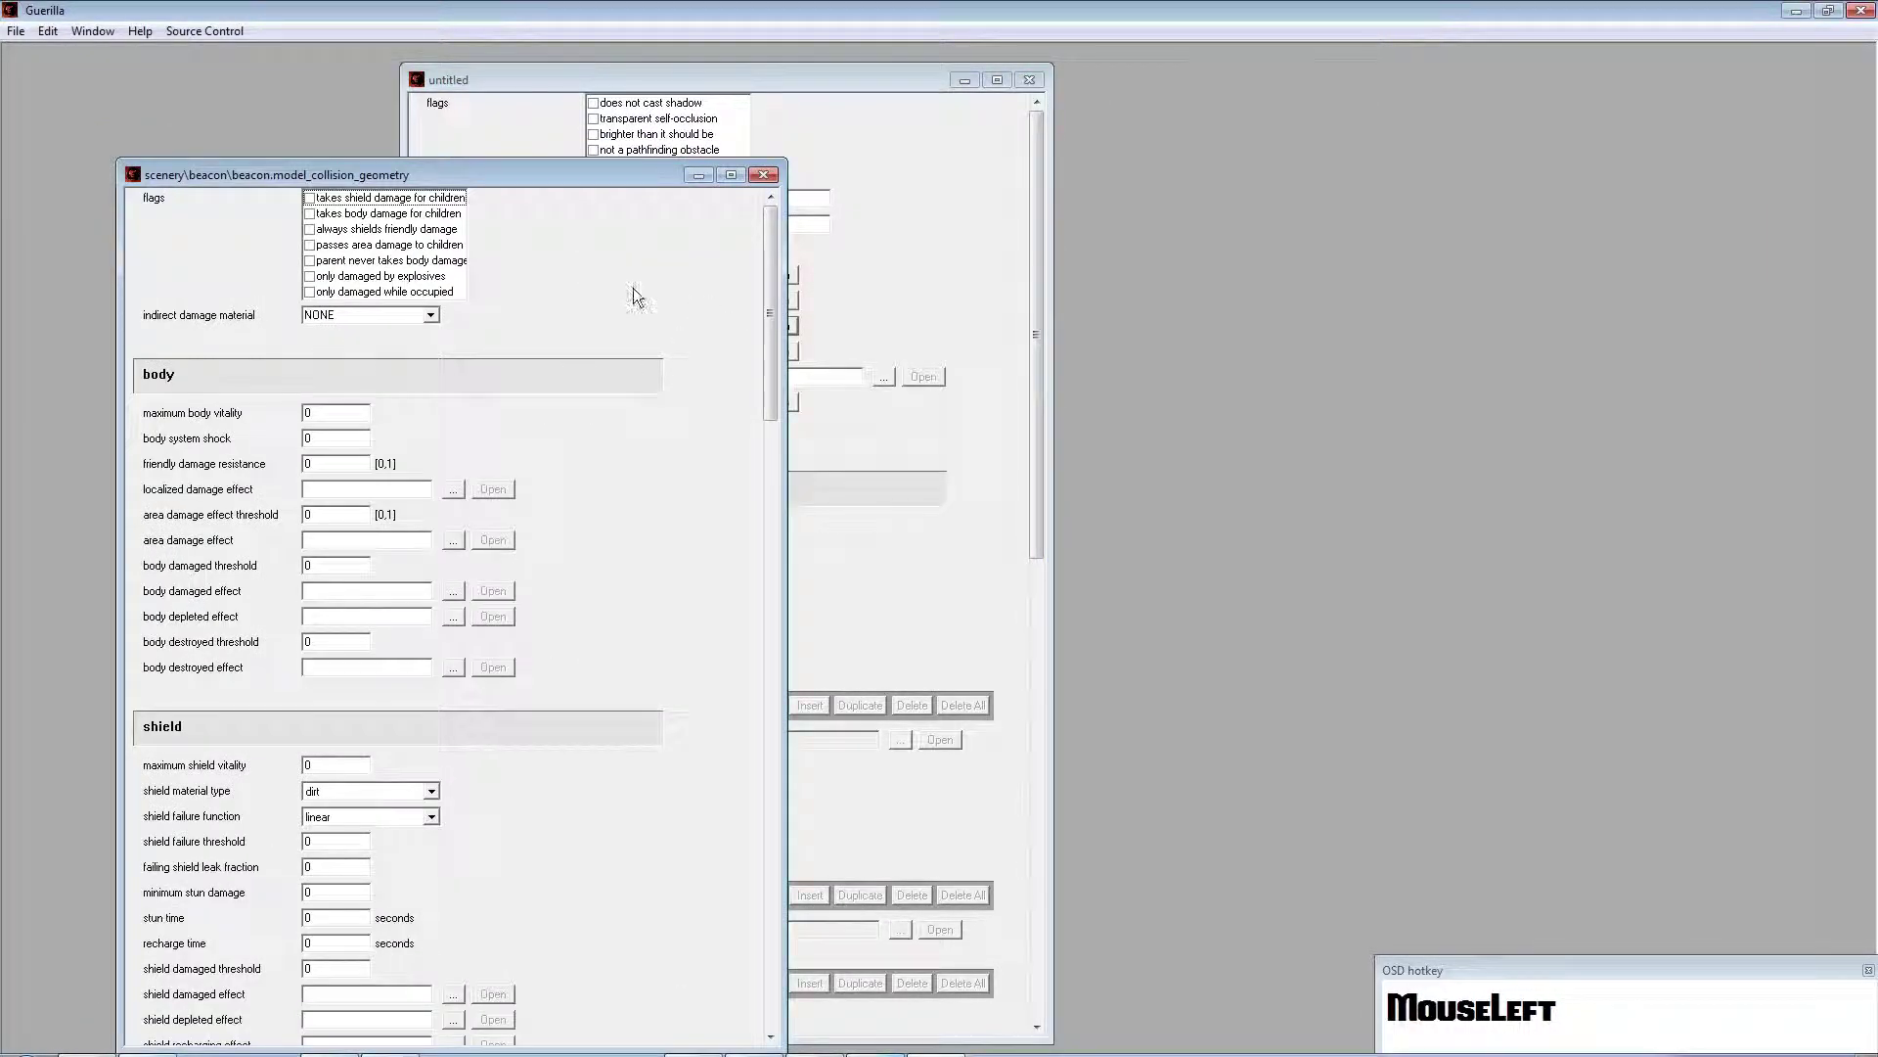
{"action": "left_click_drag", "start_coordinate": [771, 273], "coordinate": [800, 202]}
{"action": "left_click", "coordinate": [764, 174]}
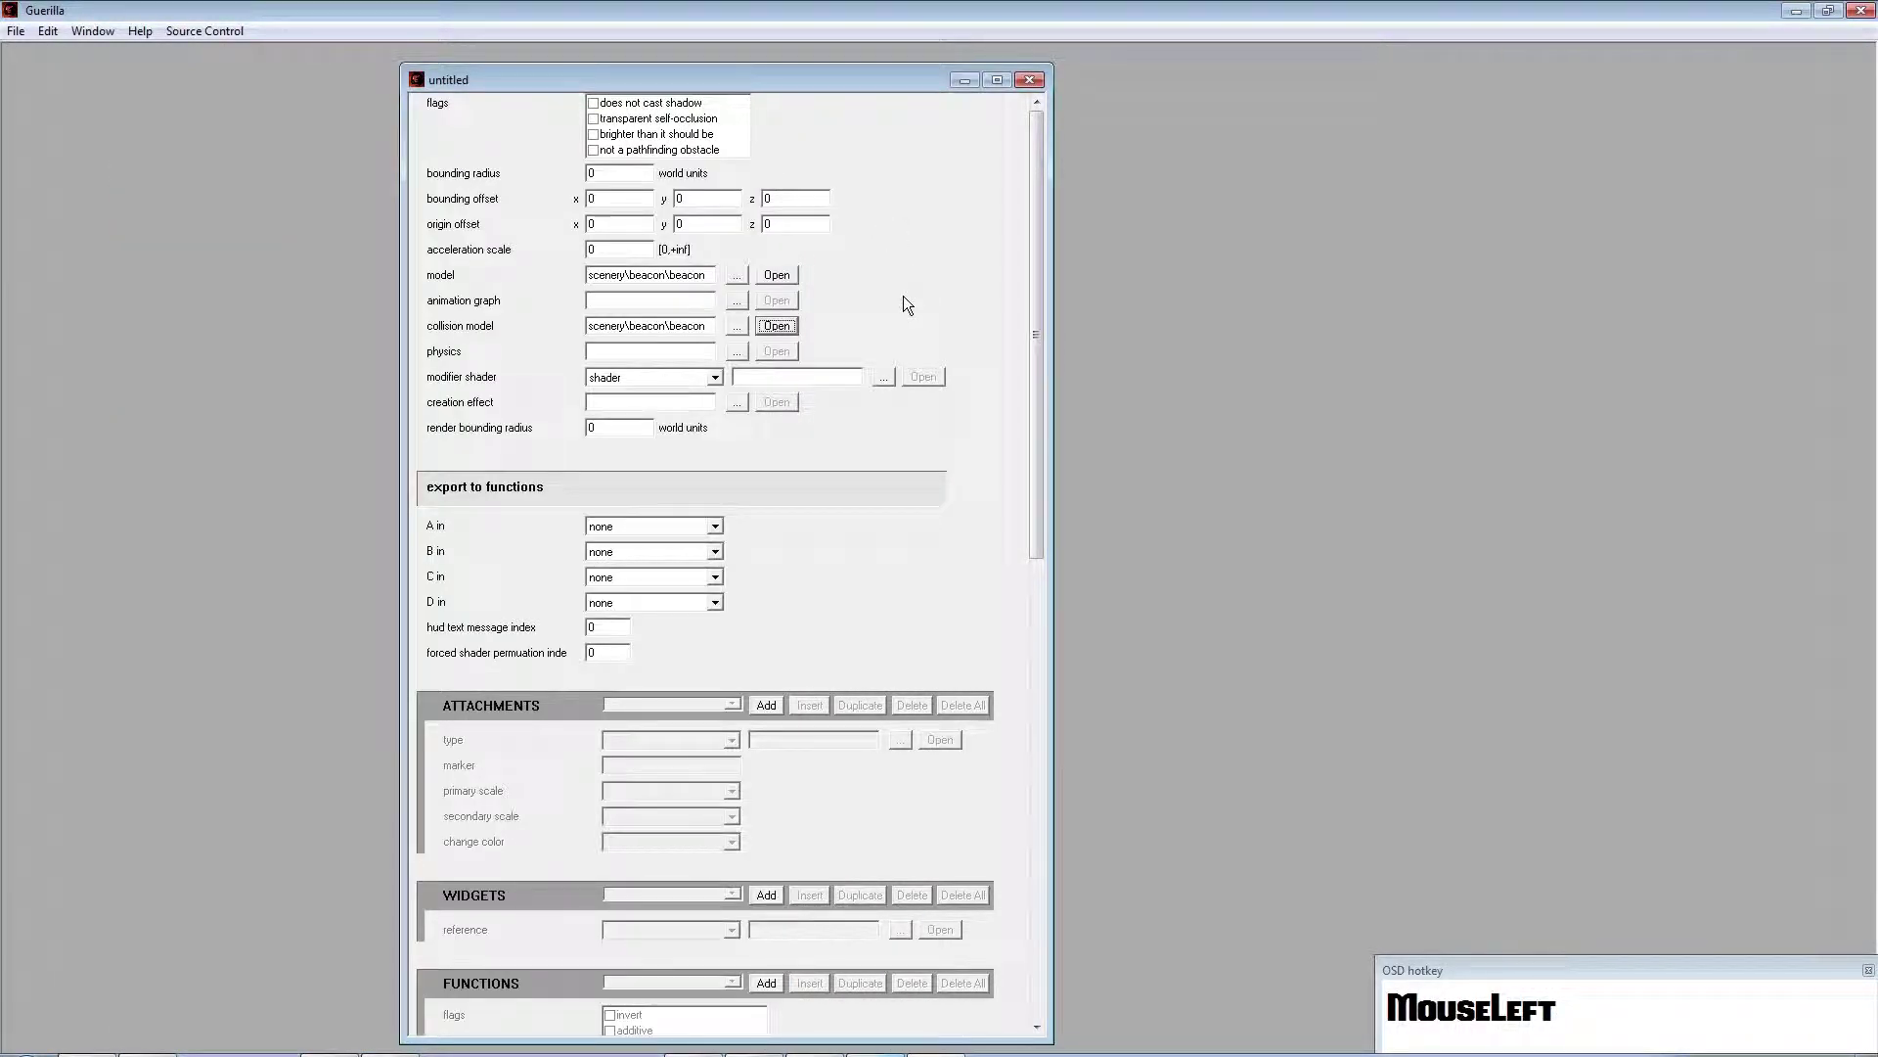
{"action": "double_click", "coordinate": [617, 176]}
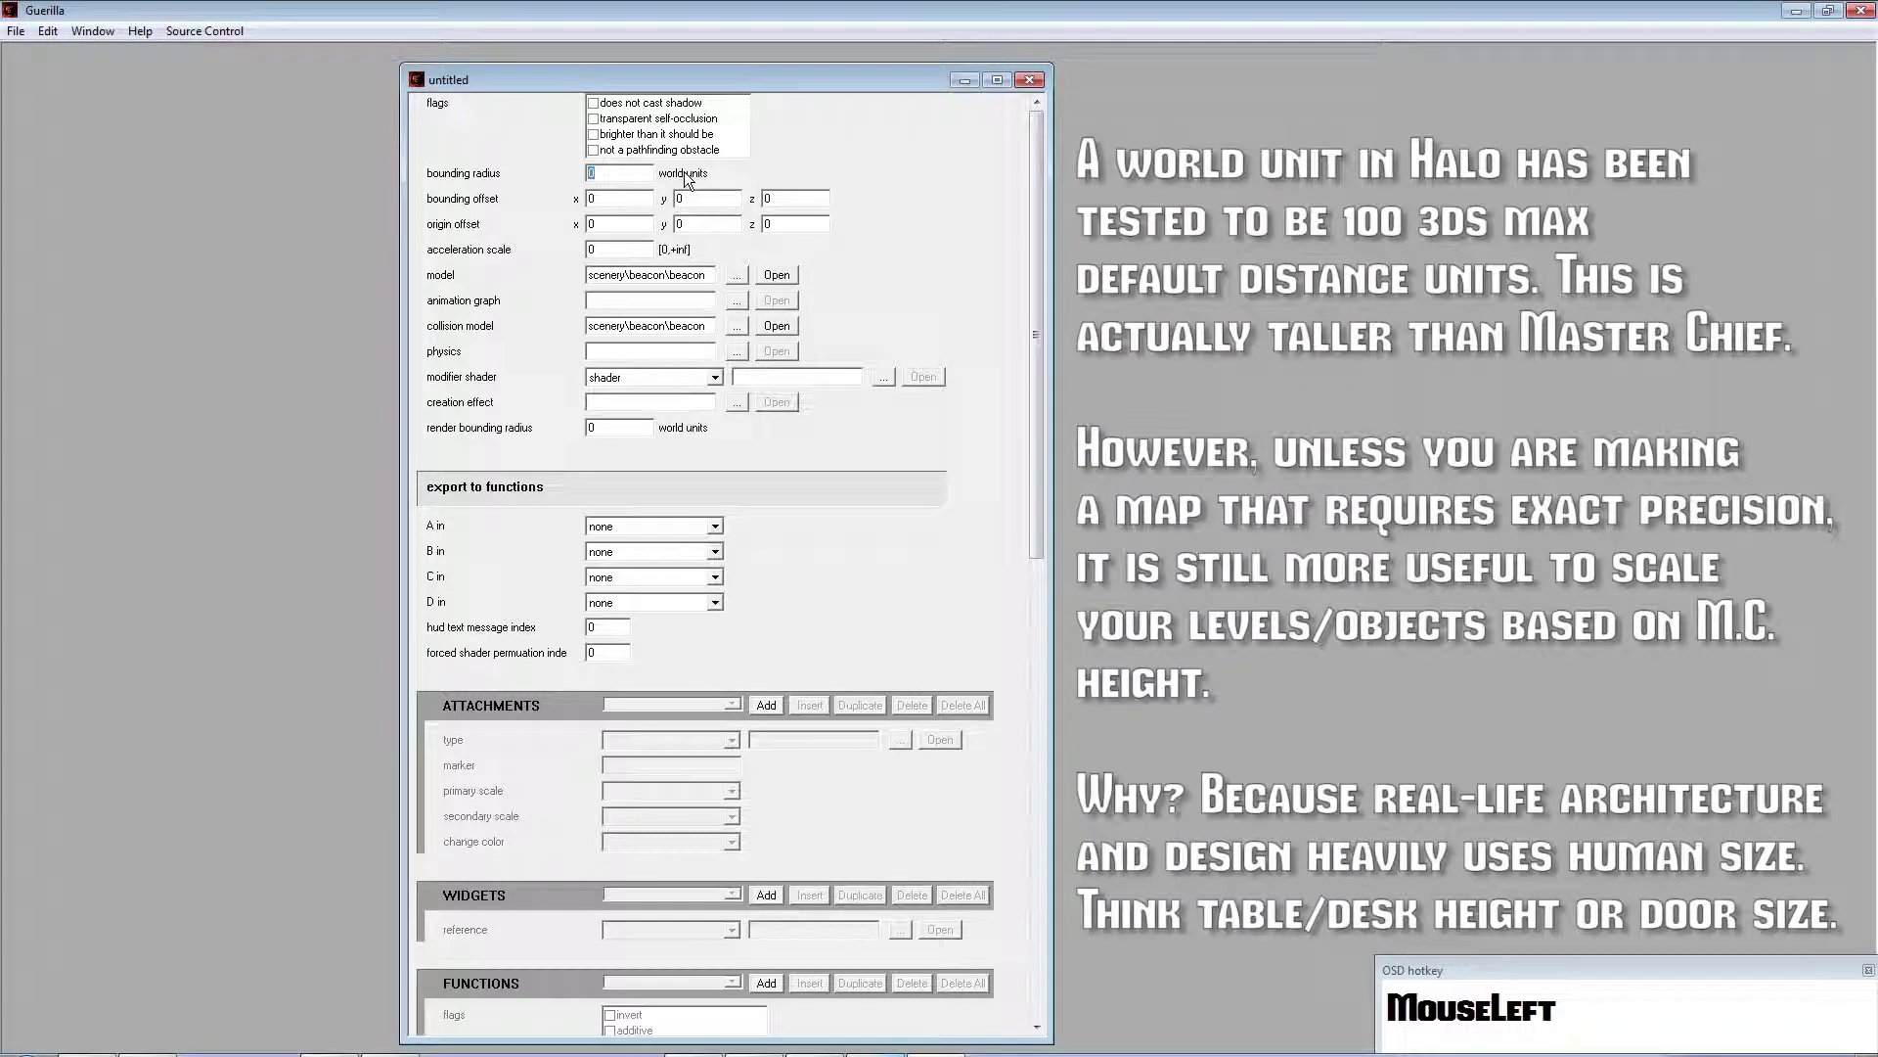
Enter 1 as the scenery's bounding radius and commit the value
{"action": "type", "text": "1"}
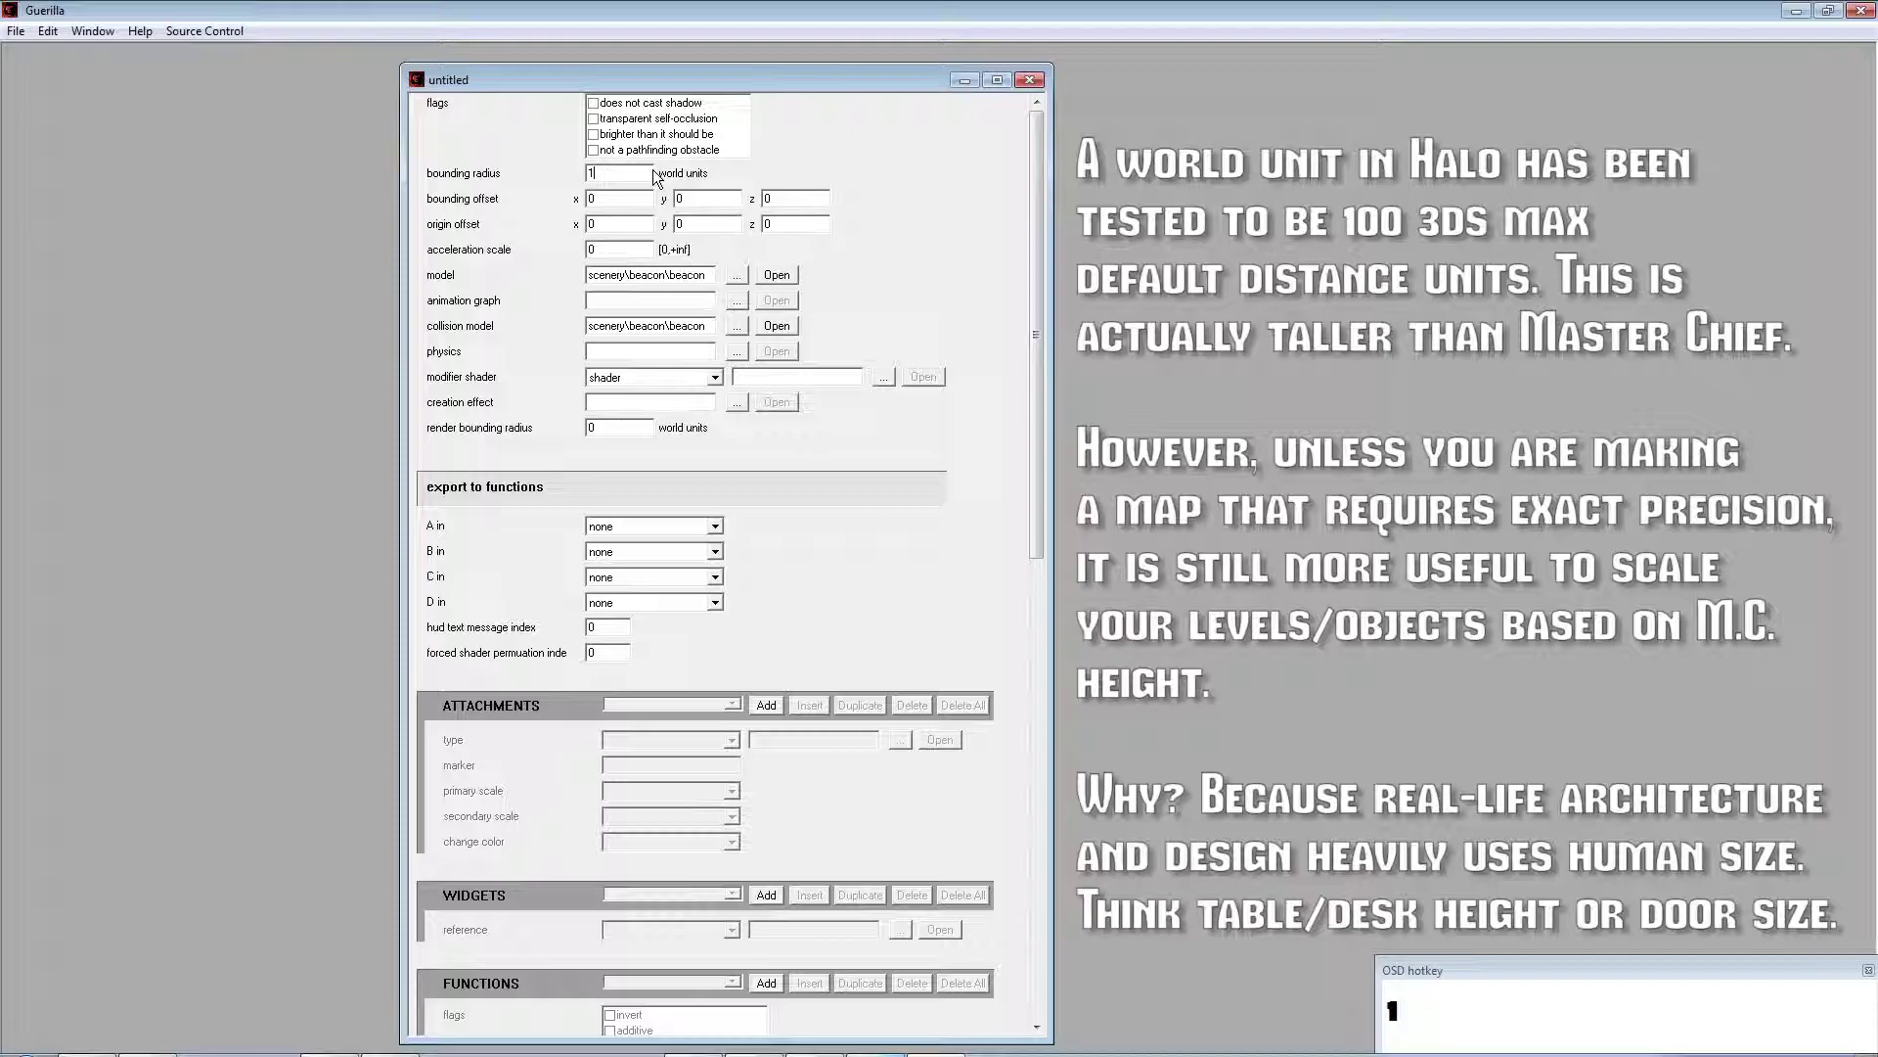
{"action": "left_click", "coordinate": [612, 423]}
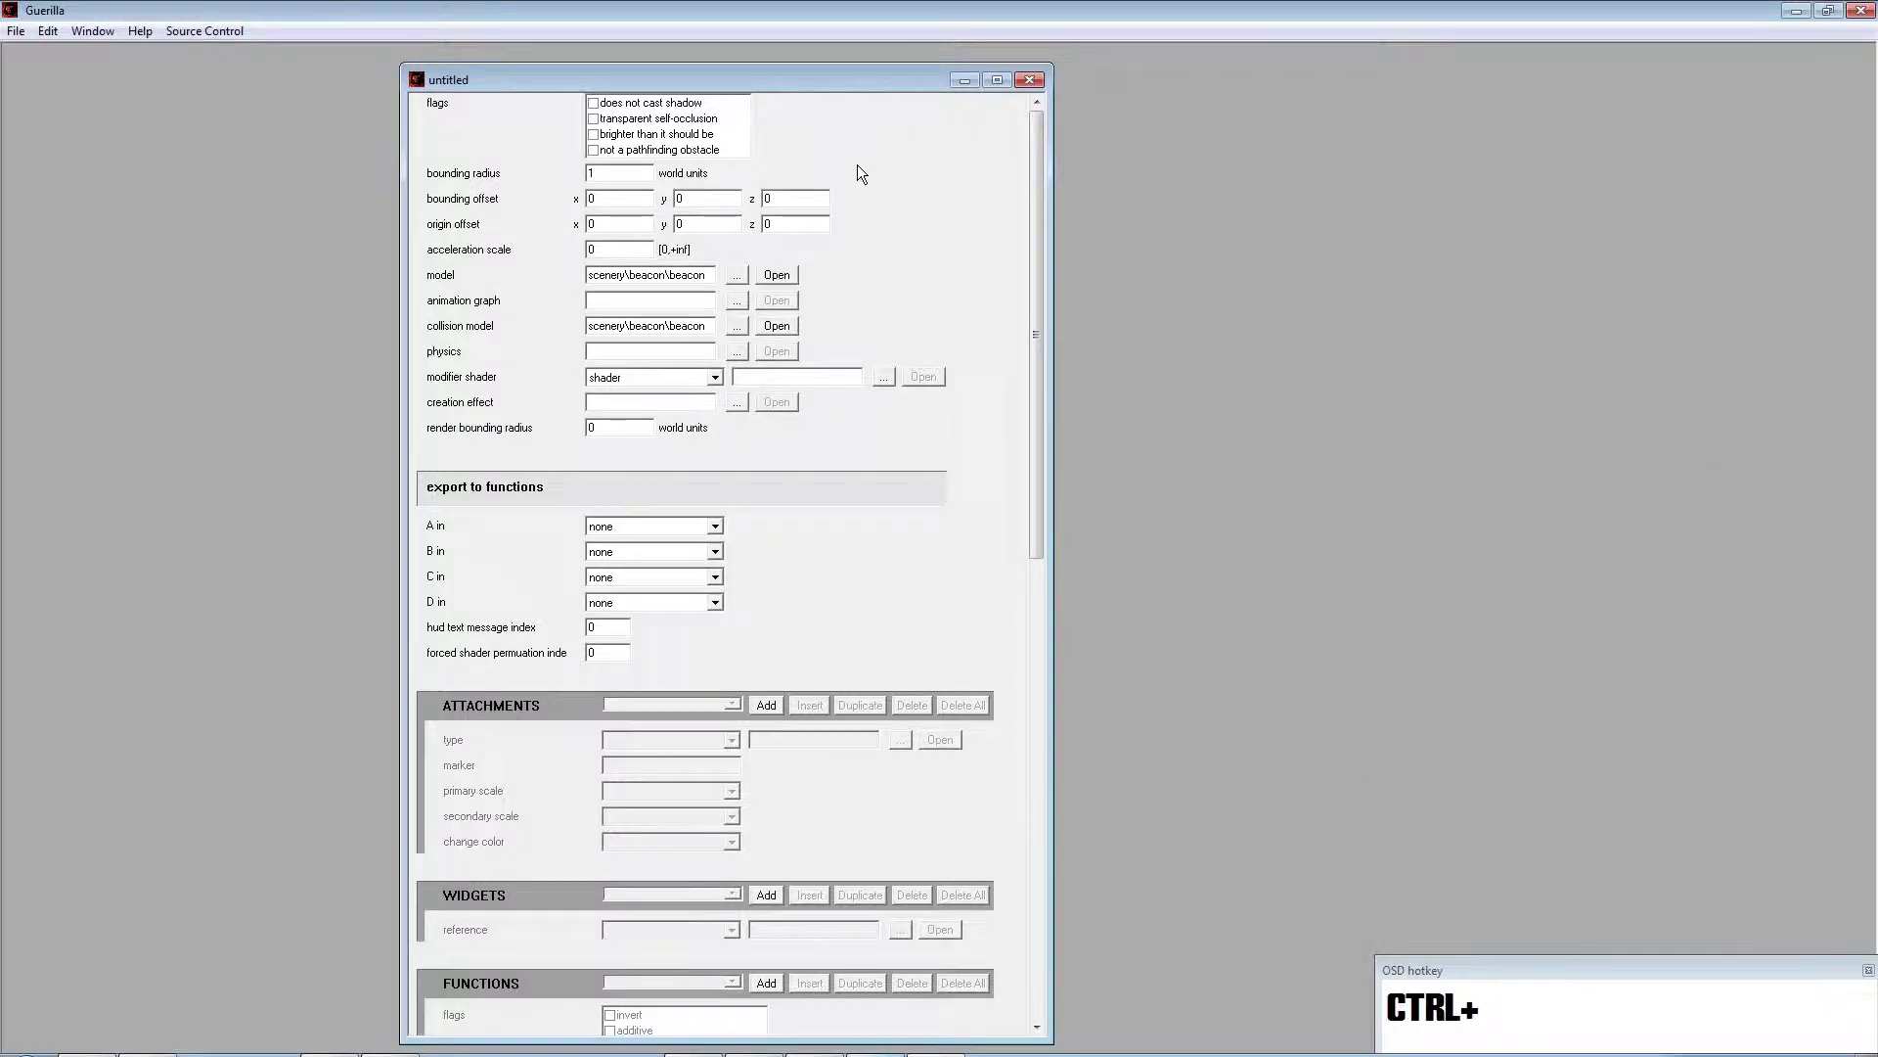
Save the scenery tag into tags\scenery\beacon under the file name Beacon
{"action": "key", "text": "ctrl+s"}
{"action": "left_click", "coordinate": [888, 605]}
{"action": "scroll", "coordinate": [889, 606], "scroll_direction": "down", "scroll_amount": 3}
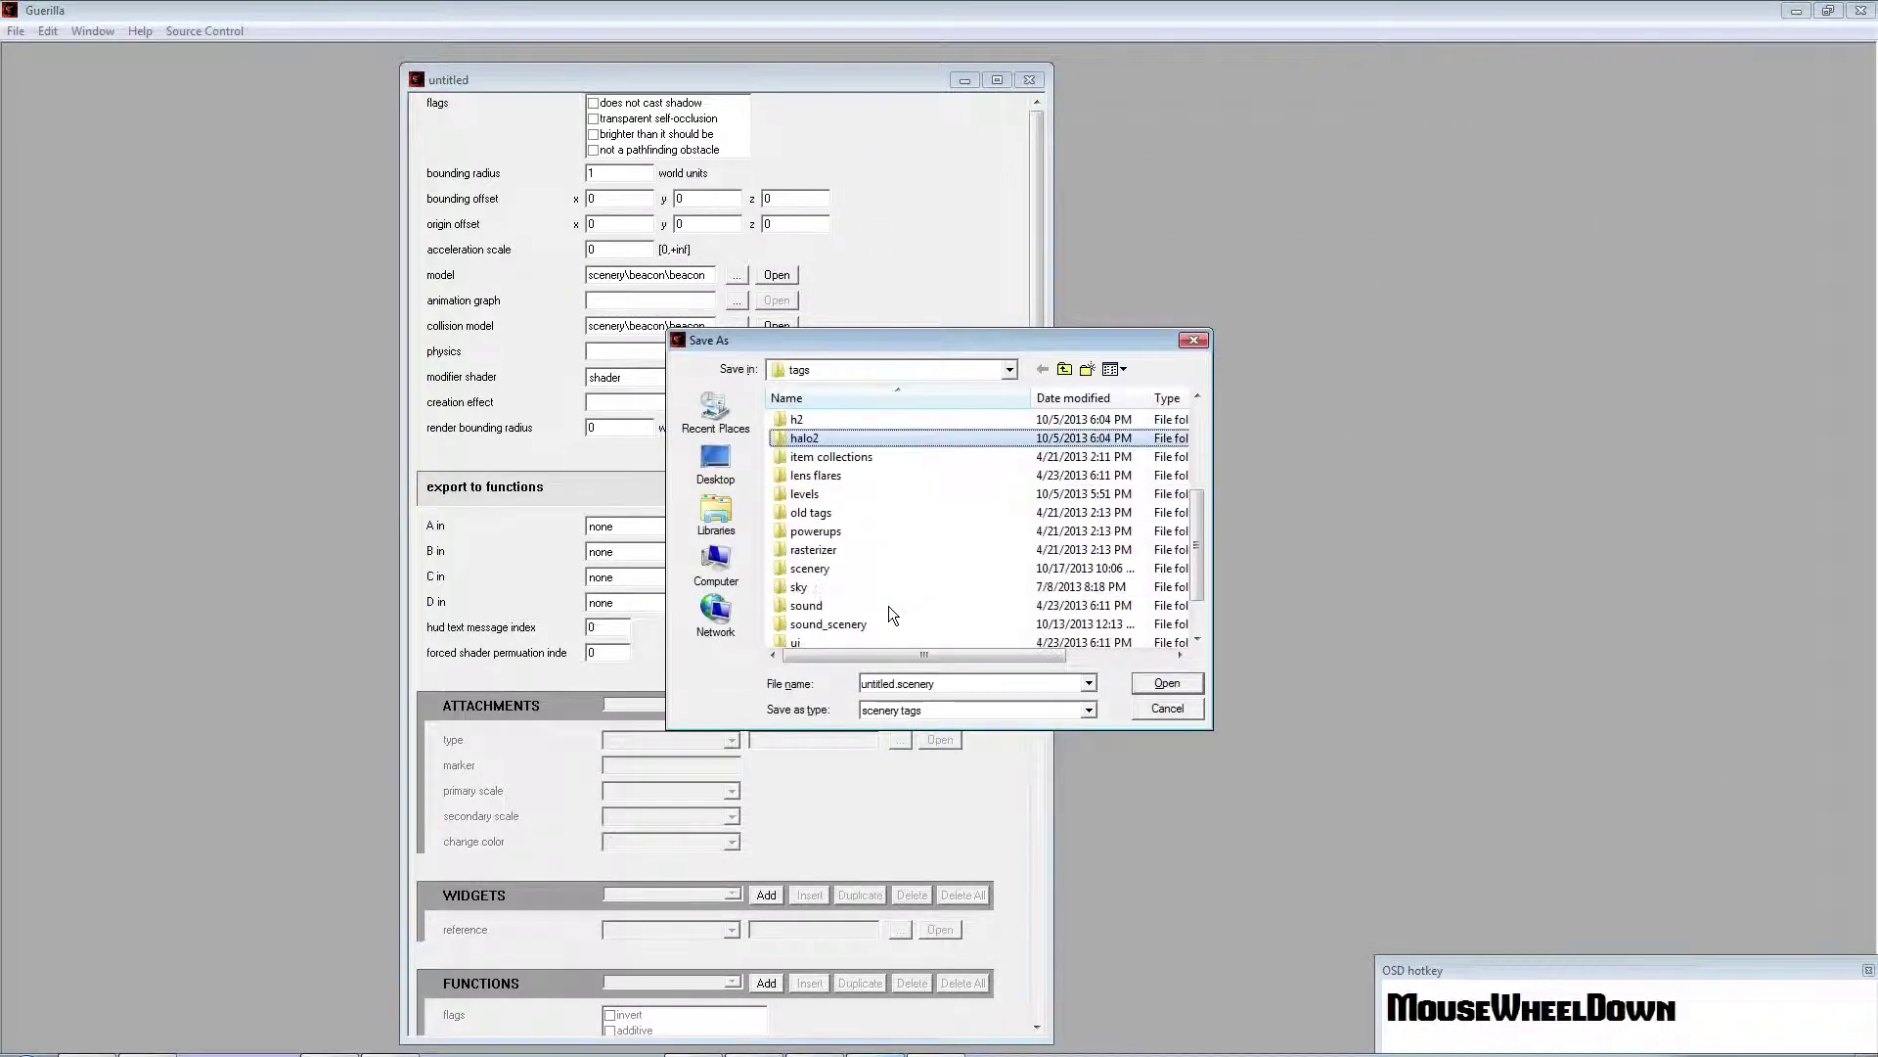
{"action": "double_click", "coordinate": [882, 571]}
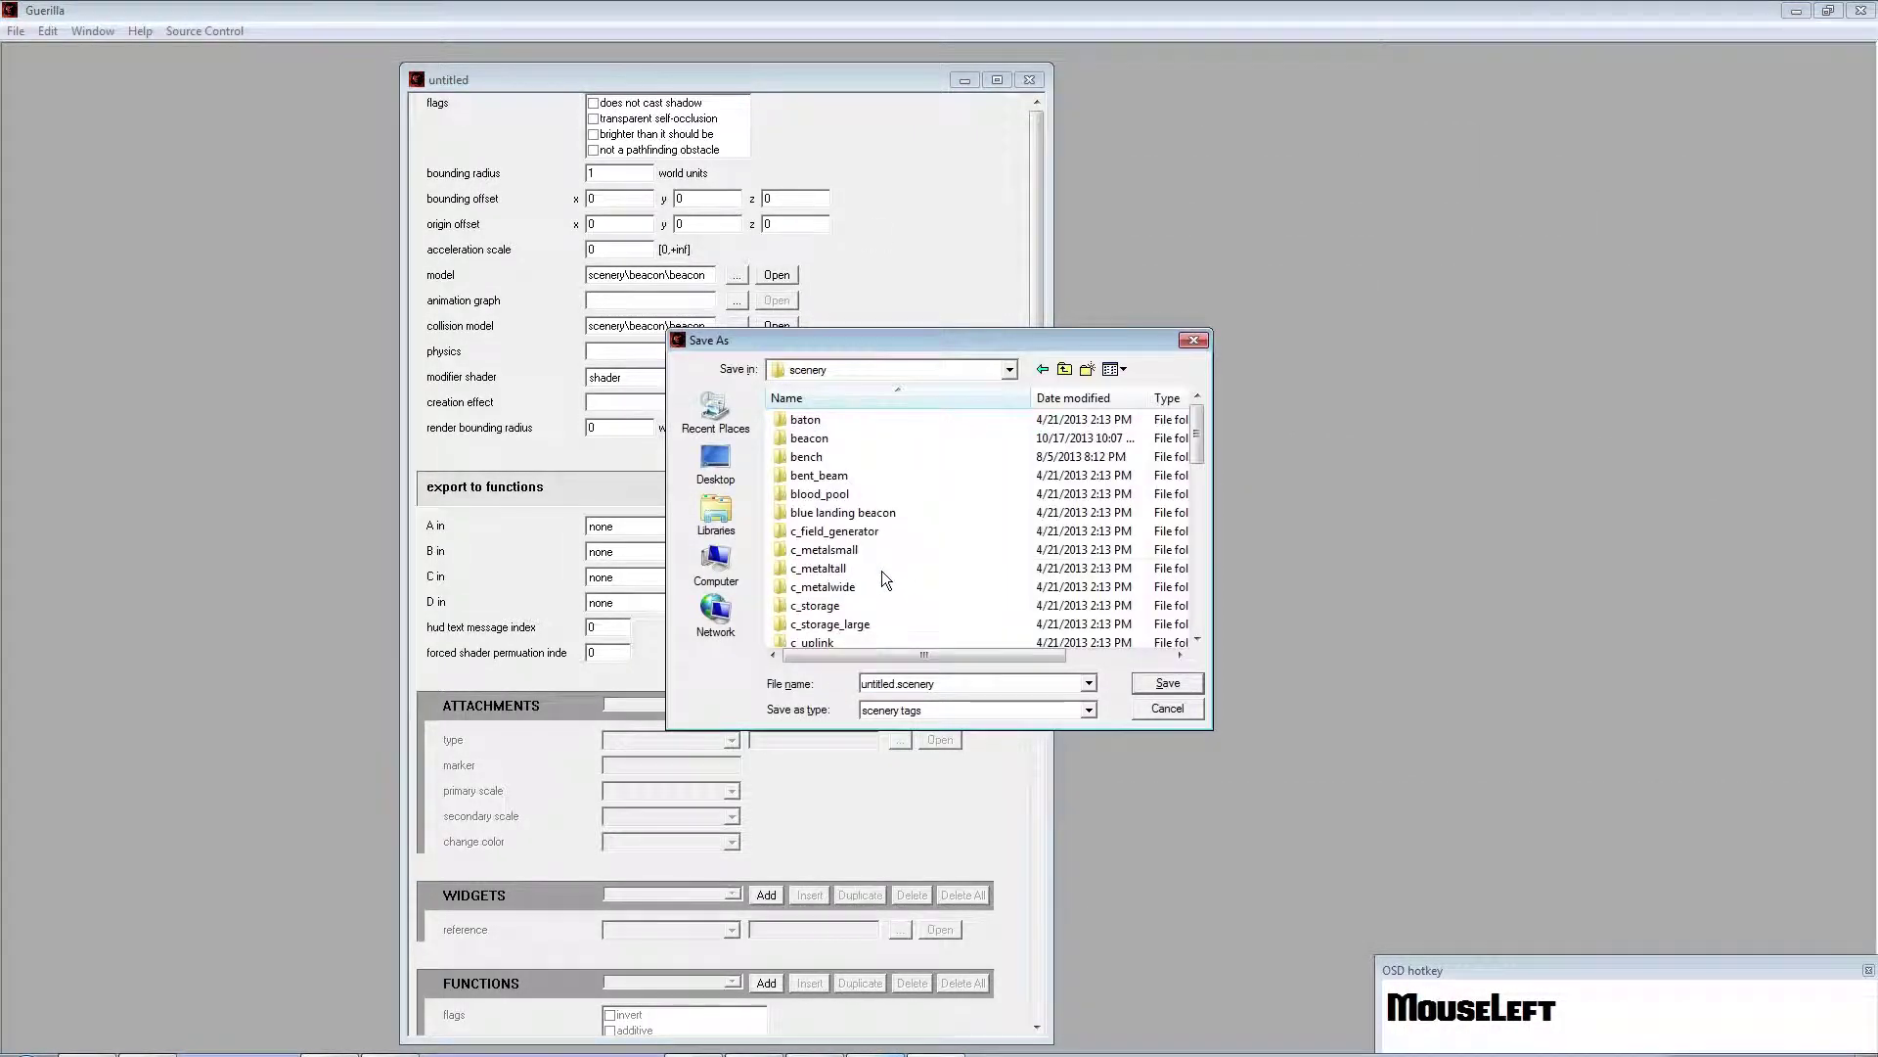
{"action": "double_click", "coordinate": [875, 436]}
{"action": "left_click", "coordinate": [890, 683]}
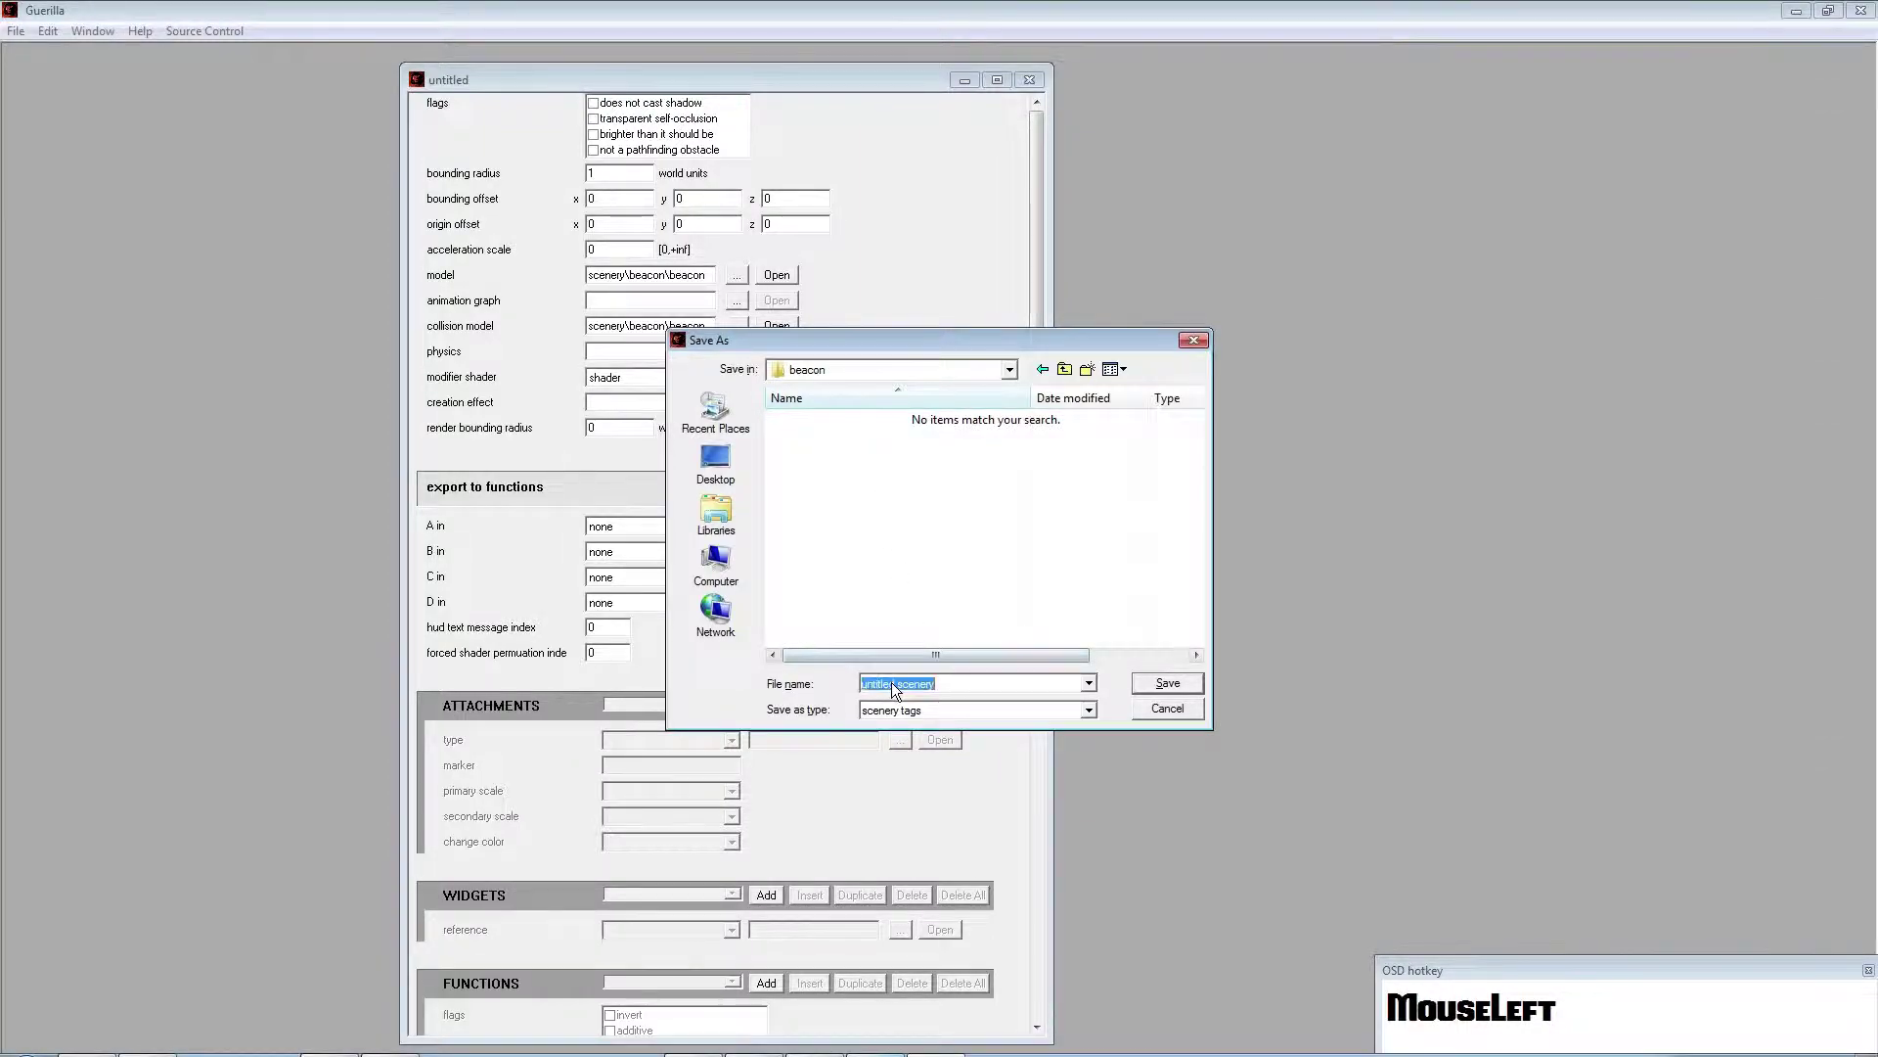
{"action": "left_click", "coordinate": [897, 683]}
{"action": "key", "text": "Left"}
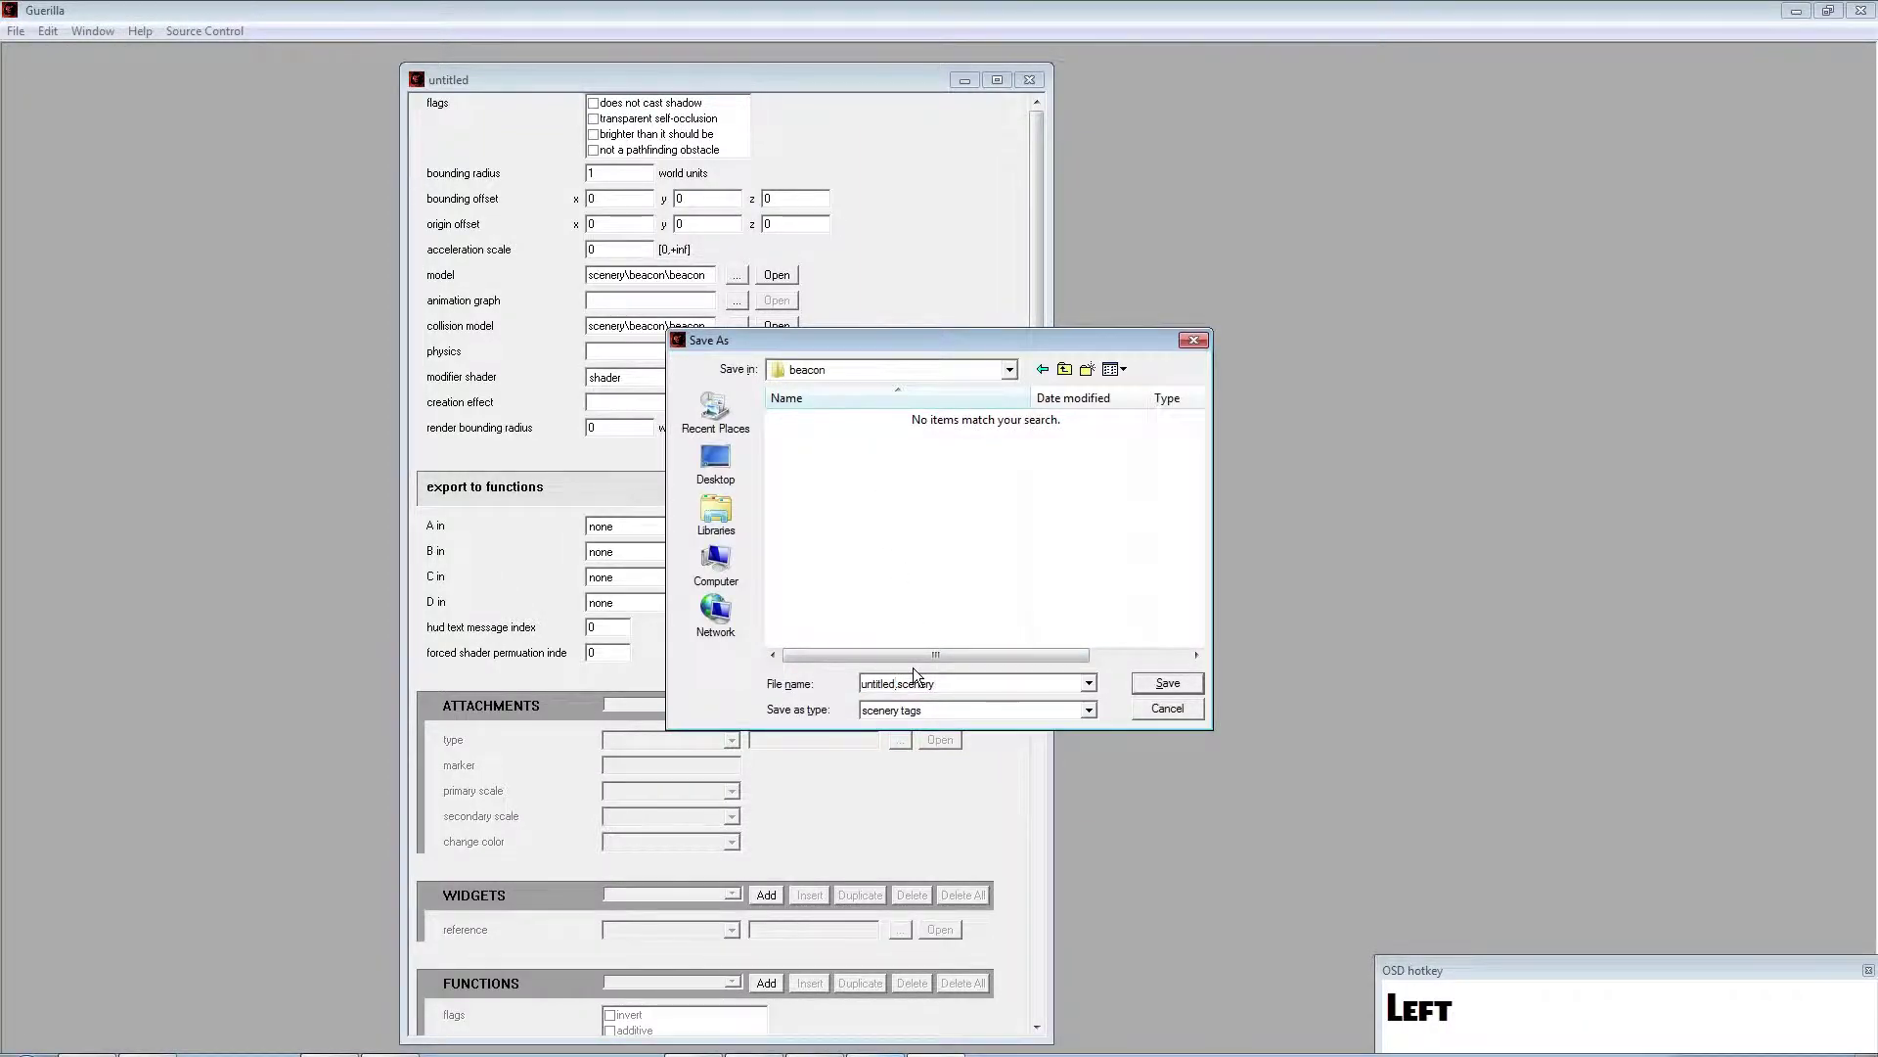
{"action": "key", "text": "BackSpace"}
{"action": "key", "text": "BackSpace"}
{"action": "key", "text": "BackSpace"}
{"action": "key", "text": "BackSpace"}
{"action": "key", "text": "BackSpace"}
{"action": "key", "text": "BackSpace"}
{"action": "key", "text": "BackSpace"}
{"action": "key", "text": "BackSpace"}
{"action": "type", "text": "Beacon"}
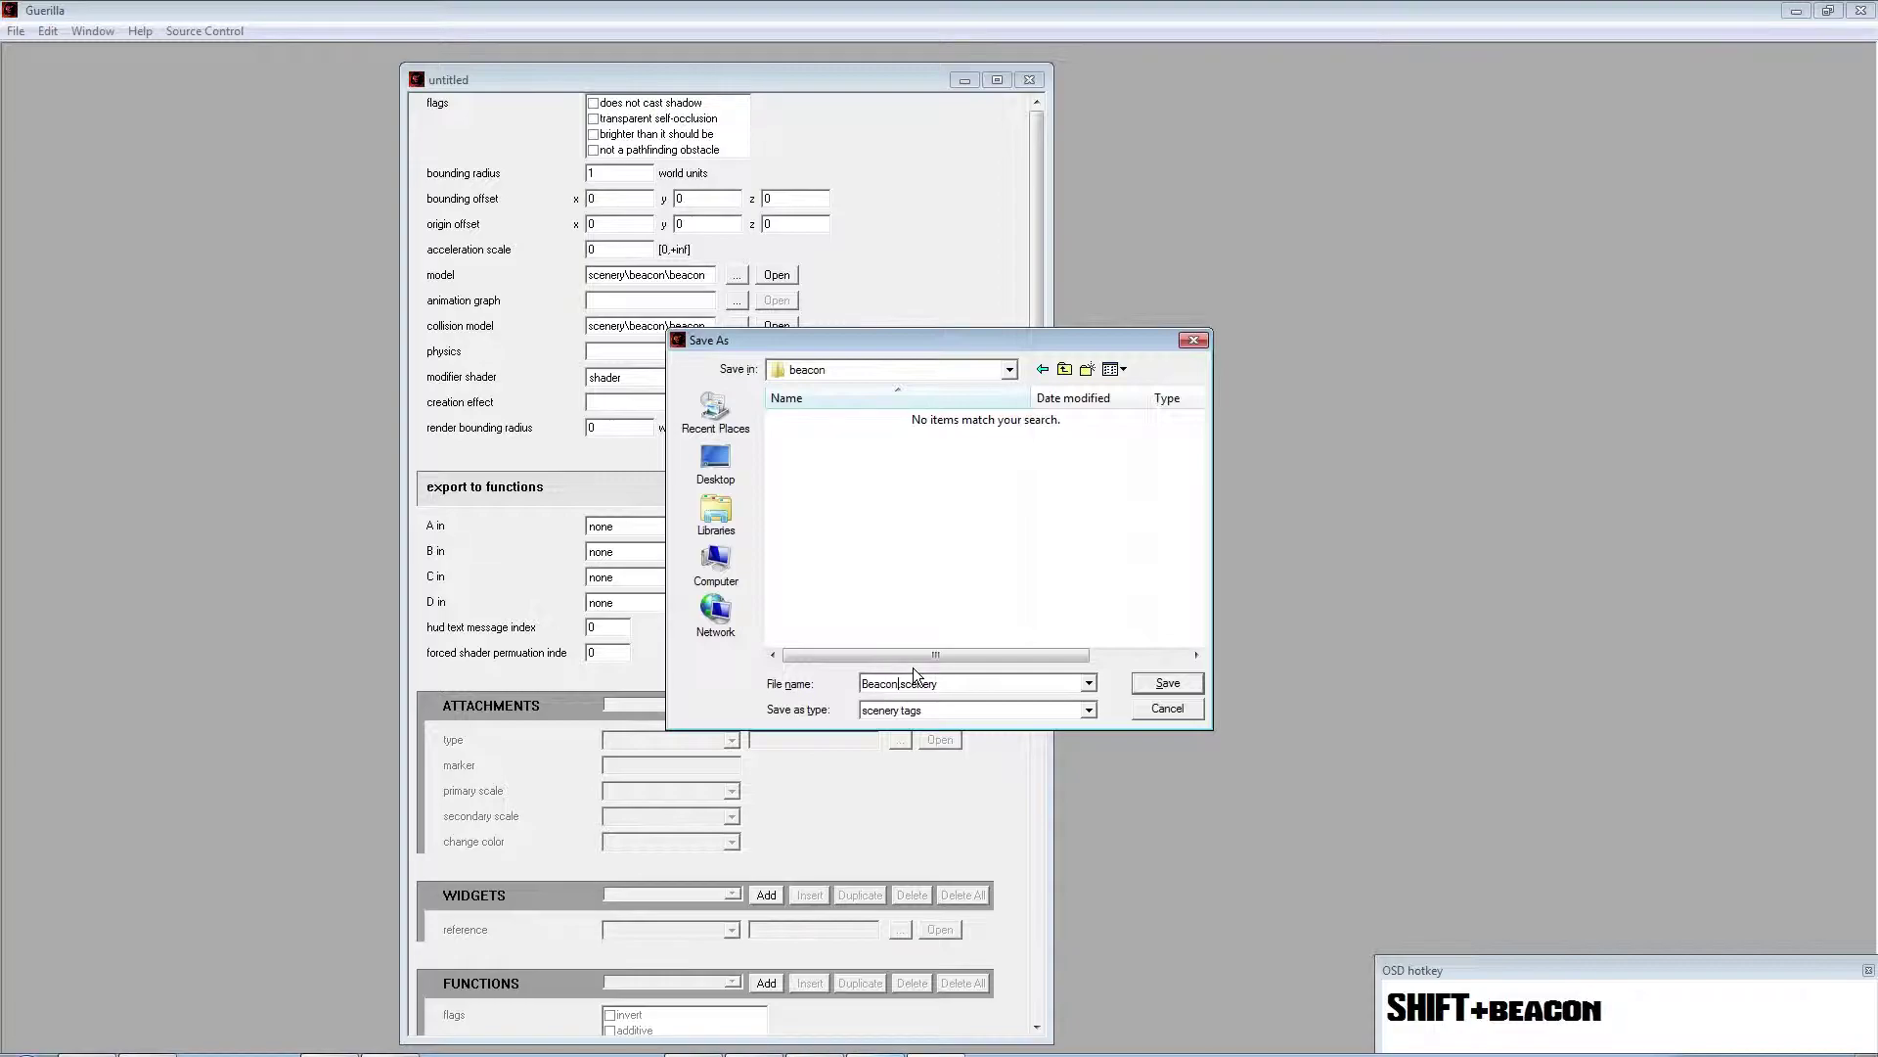
{"action": "key", "text": "Return"}
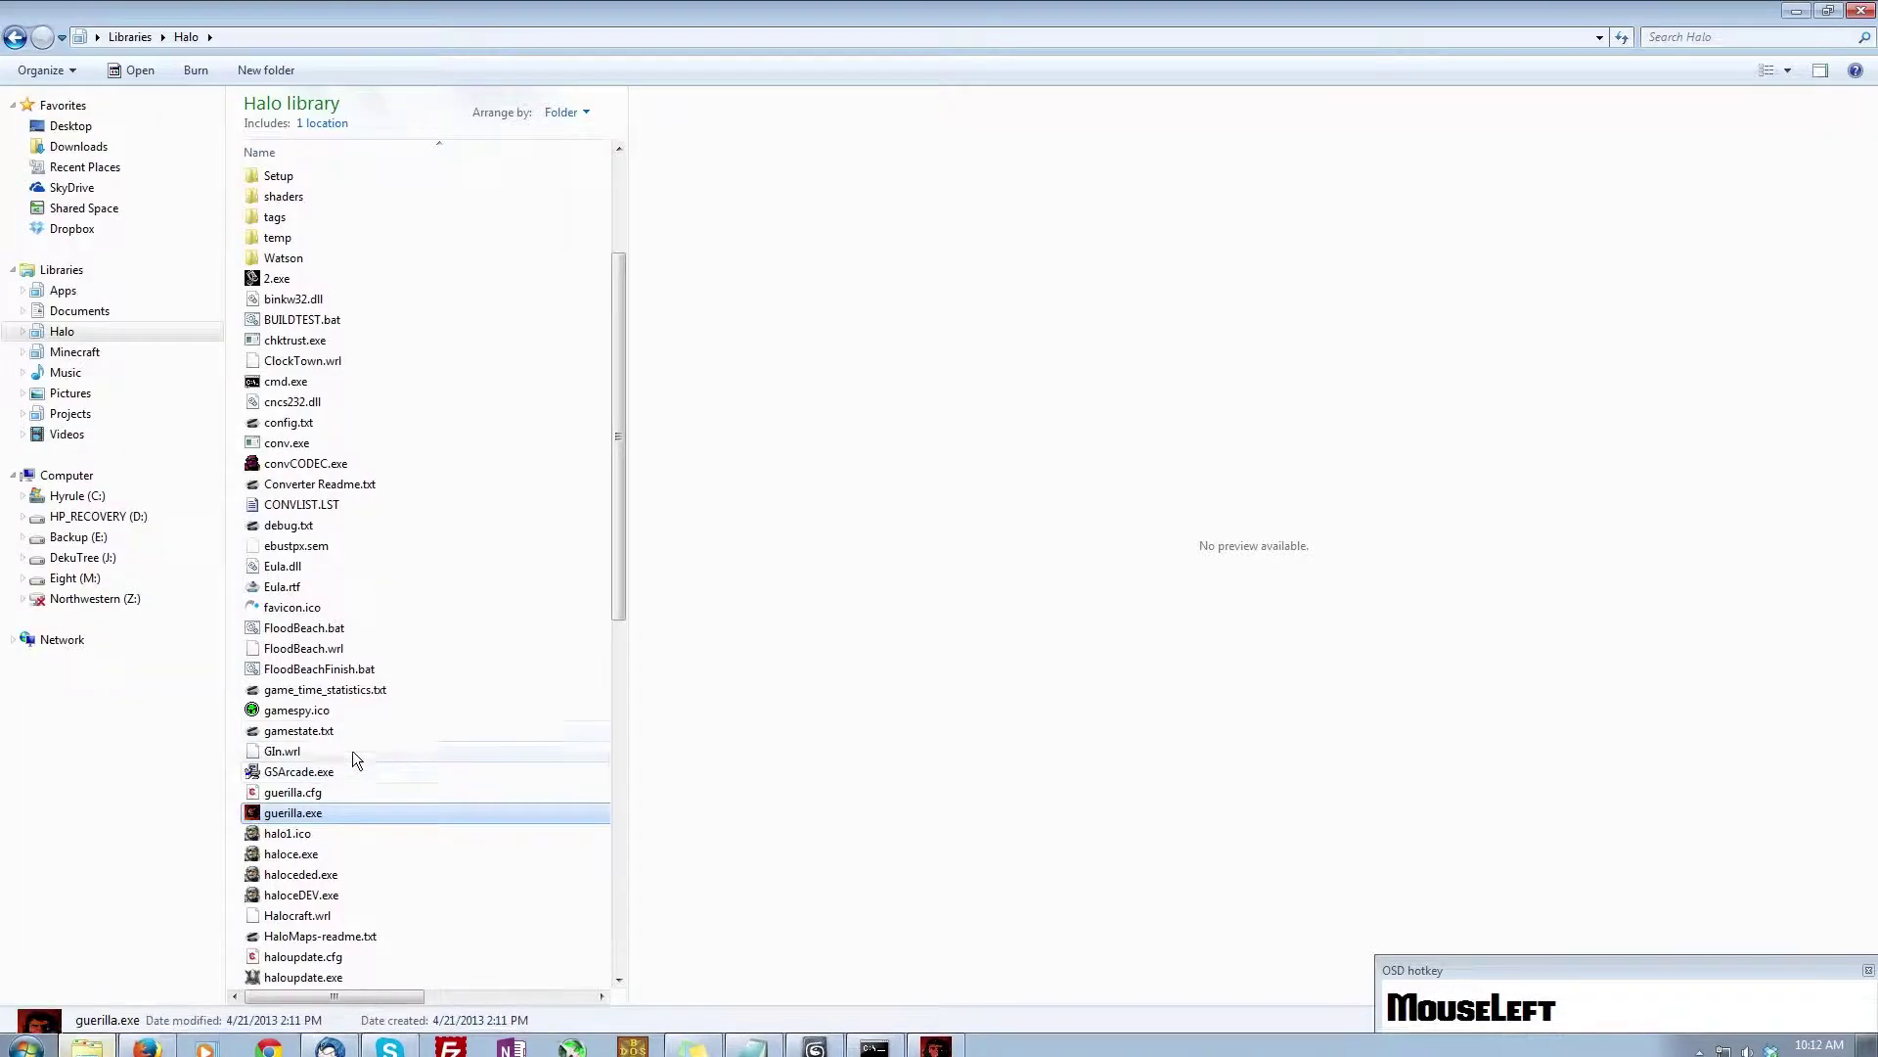
Launch sapien.exe from the Halo folder and load wrlabs.scenario
{"action": "left_click", "coordinate": [370, 739]}
{"action": "scroll", "coordinate": [369, 759], "scroll_direction": "down", "scroll_amount": 9}
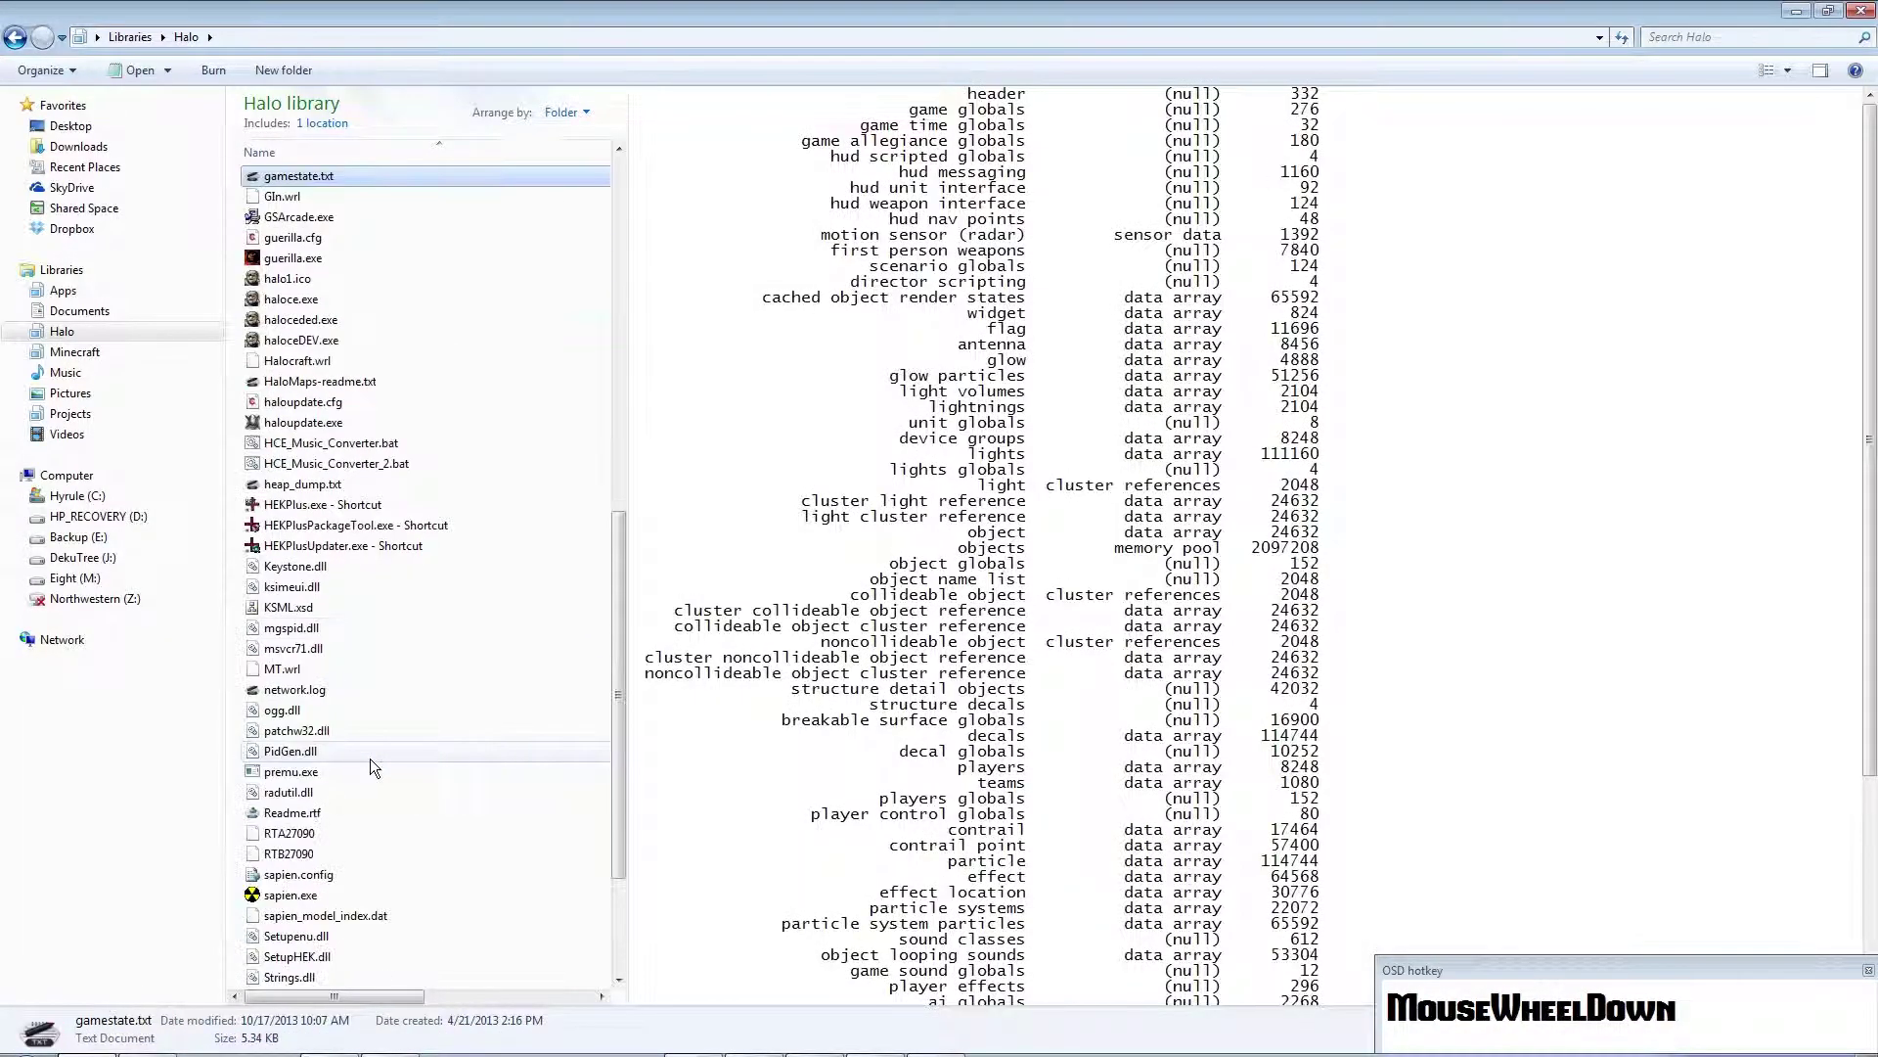
{"action": "double_click", "coordinate": [361, 896]}
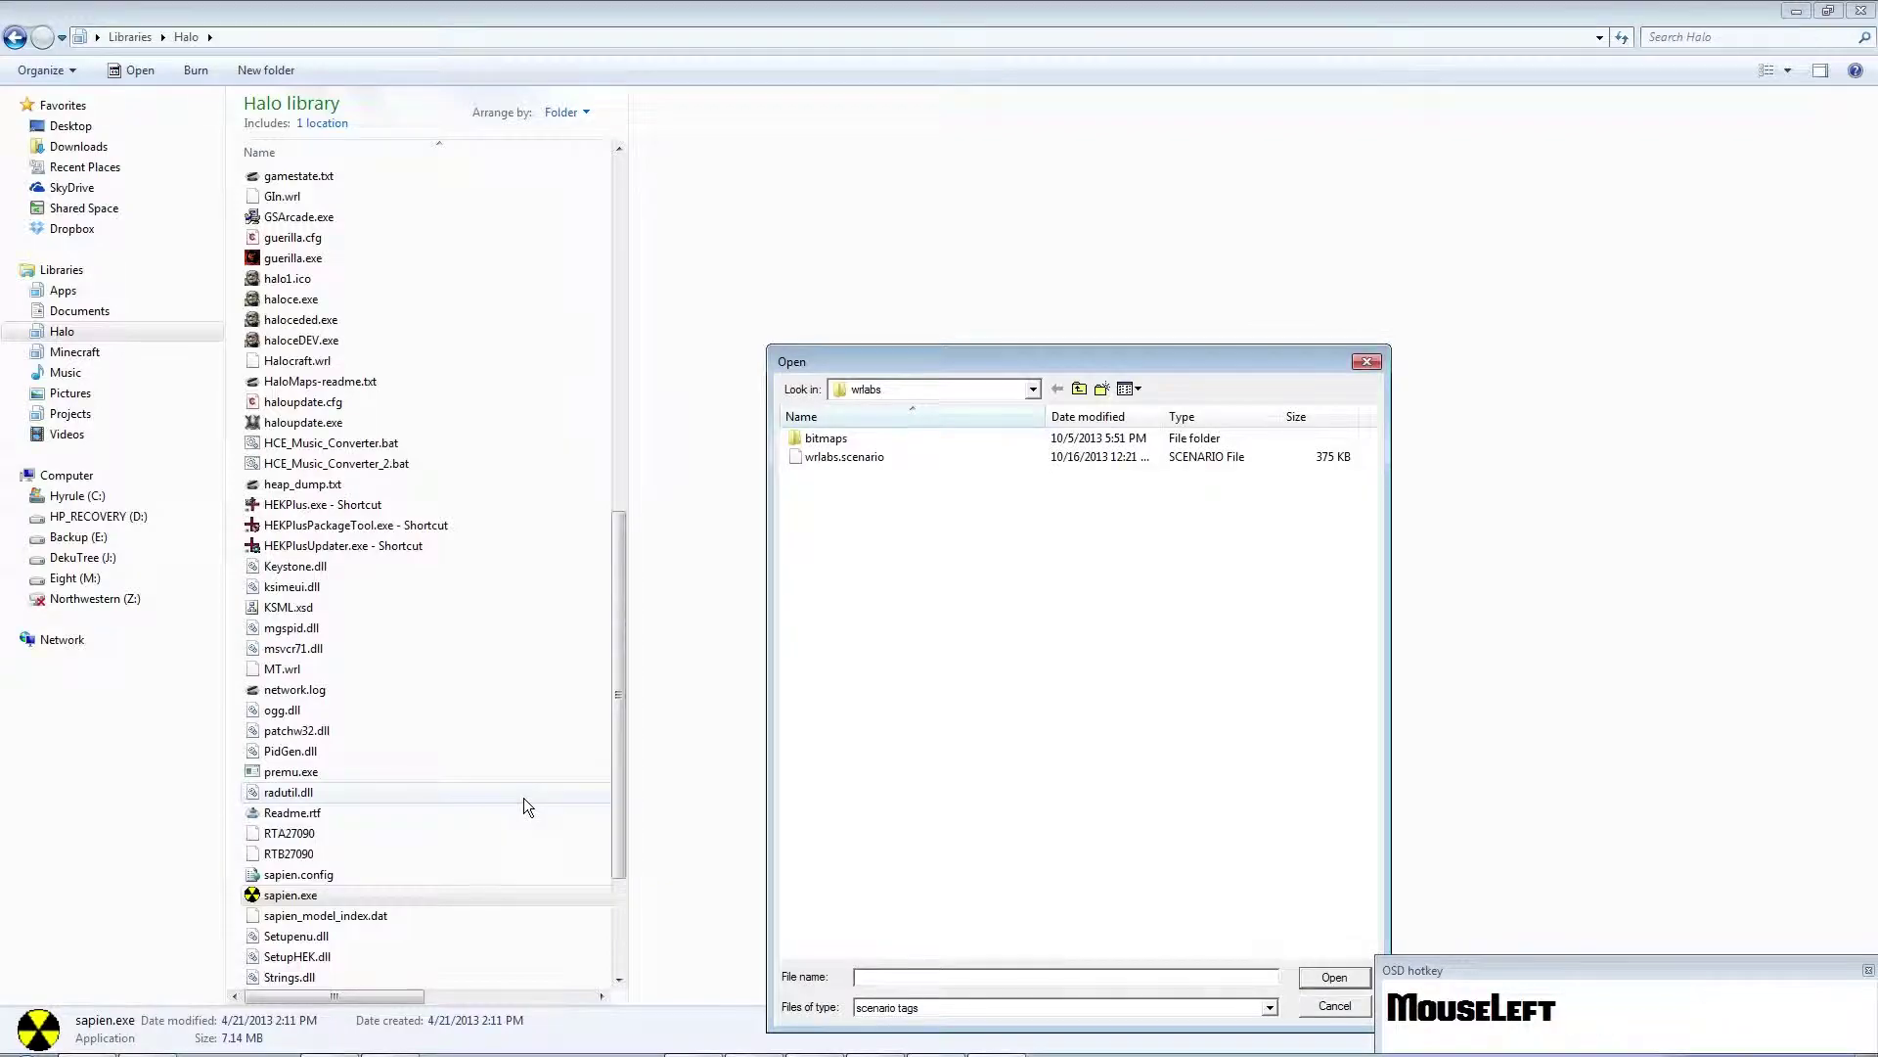
{"action": "double_click", "coordinate": [917, 460]}
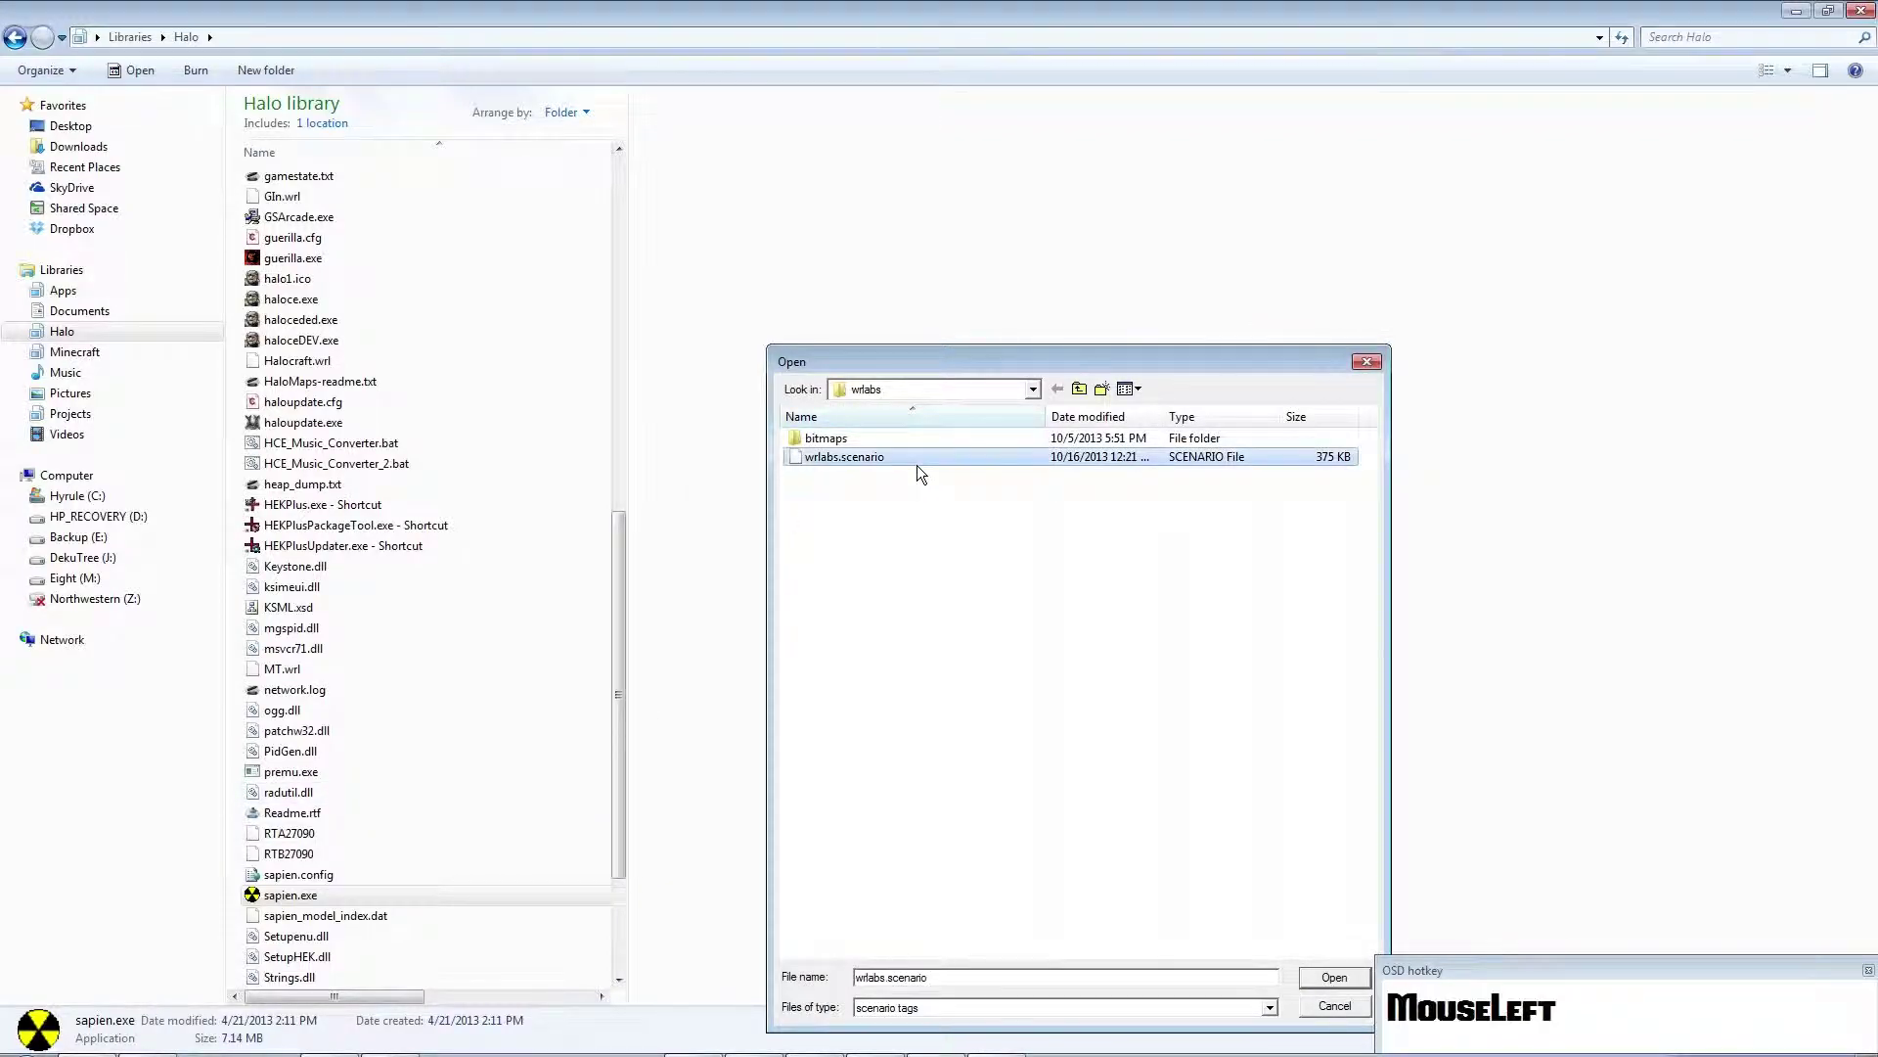
{"action": "left_click", "coordinate": [940, 520]}
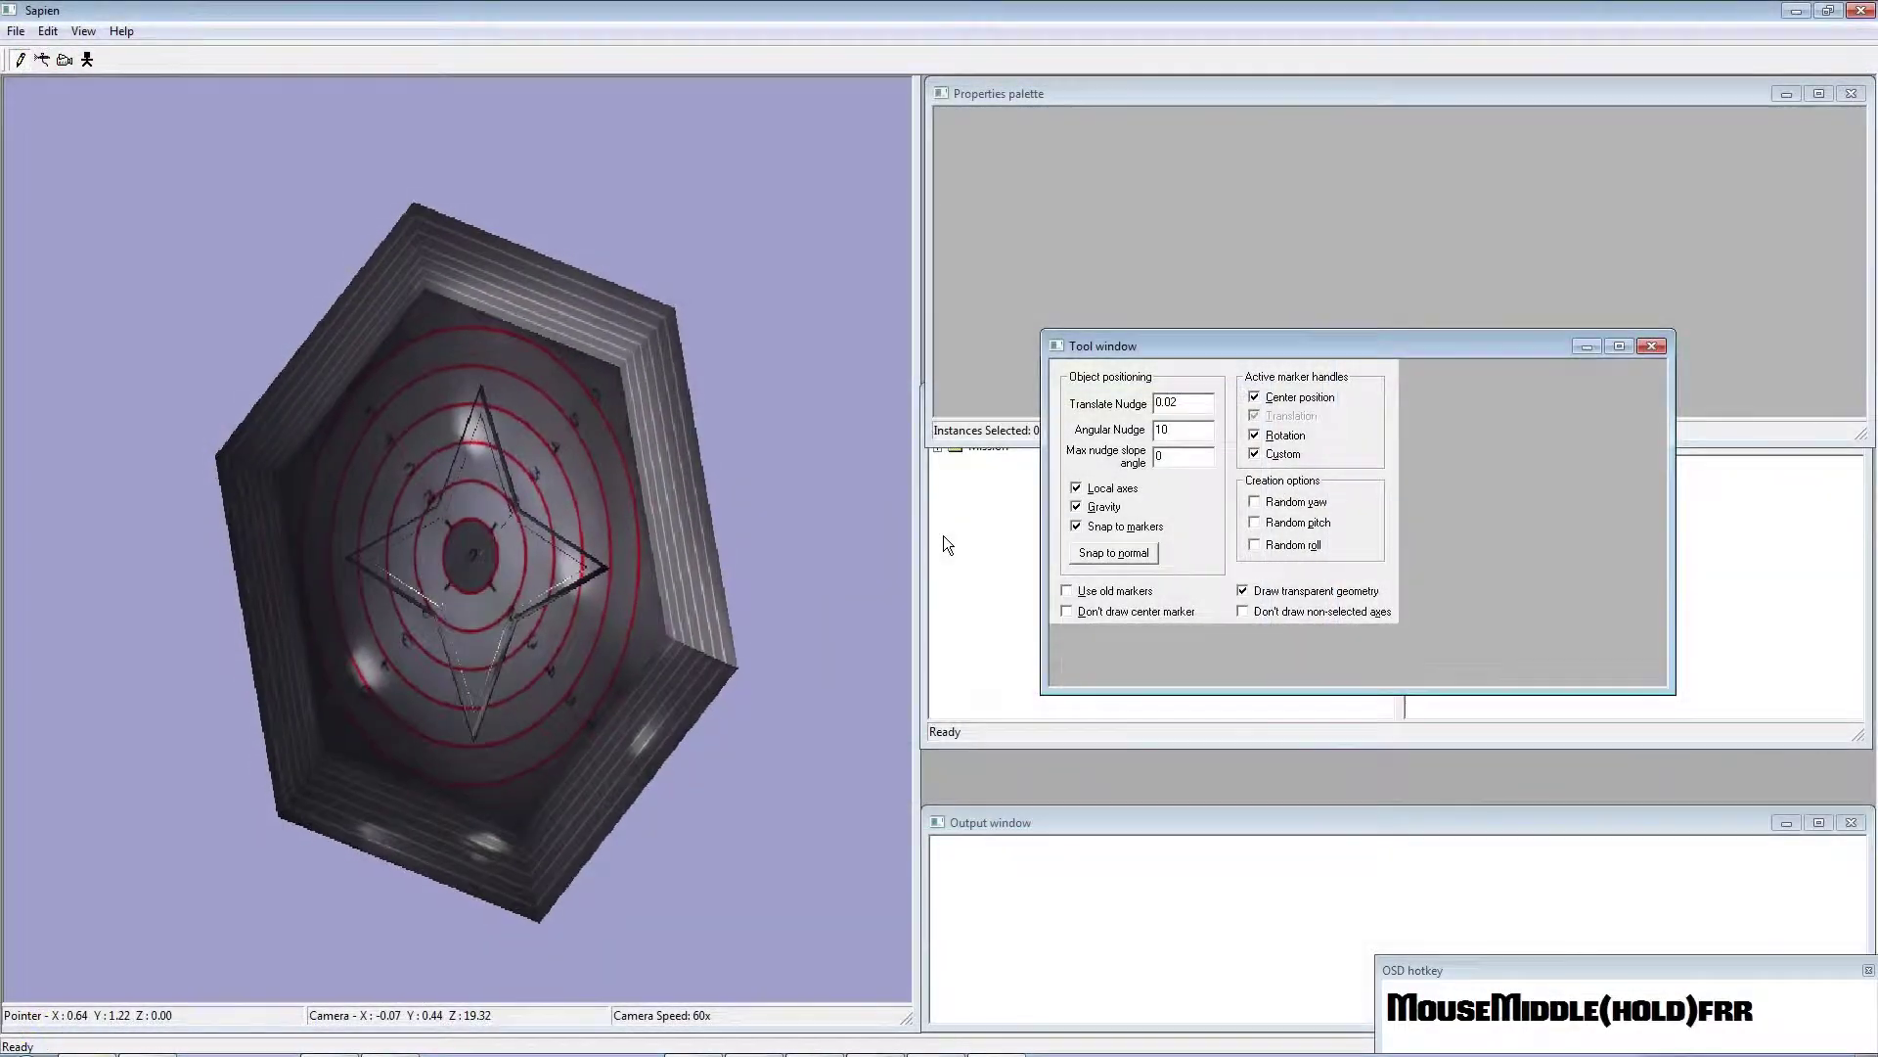
{"action": "middle_click_drag", "start_coordinate": [943, 536], "coordinate": [943, 536]}
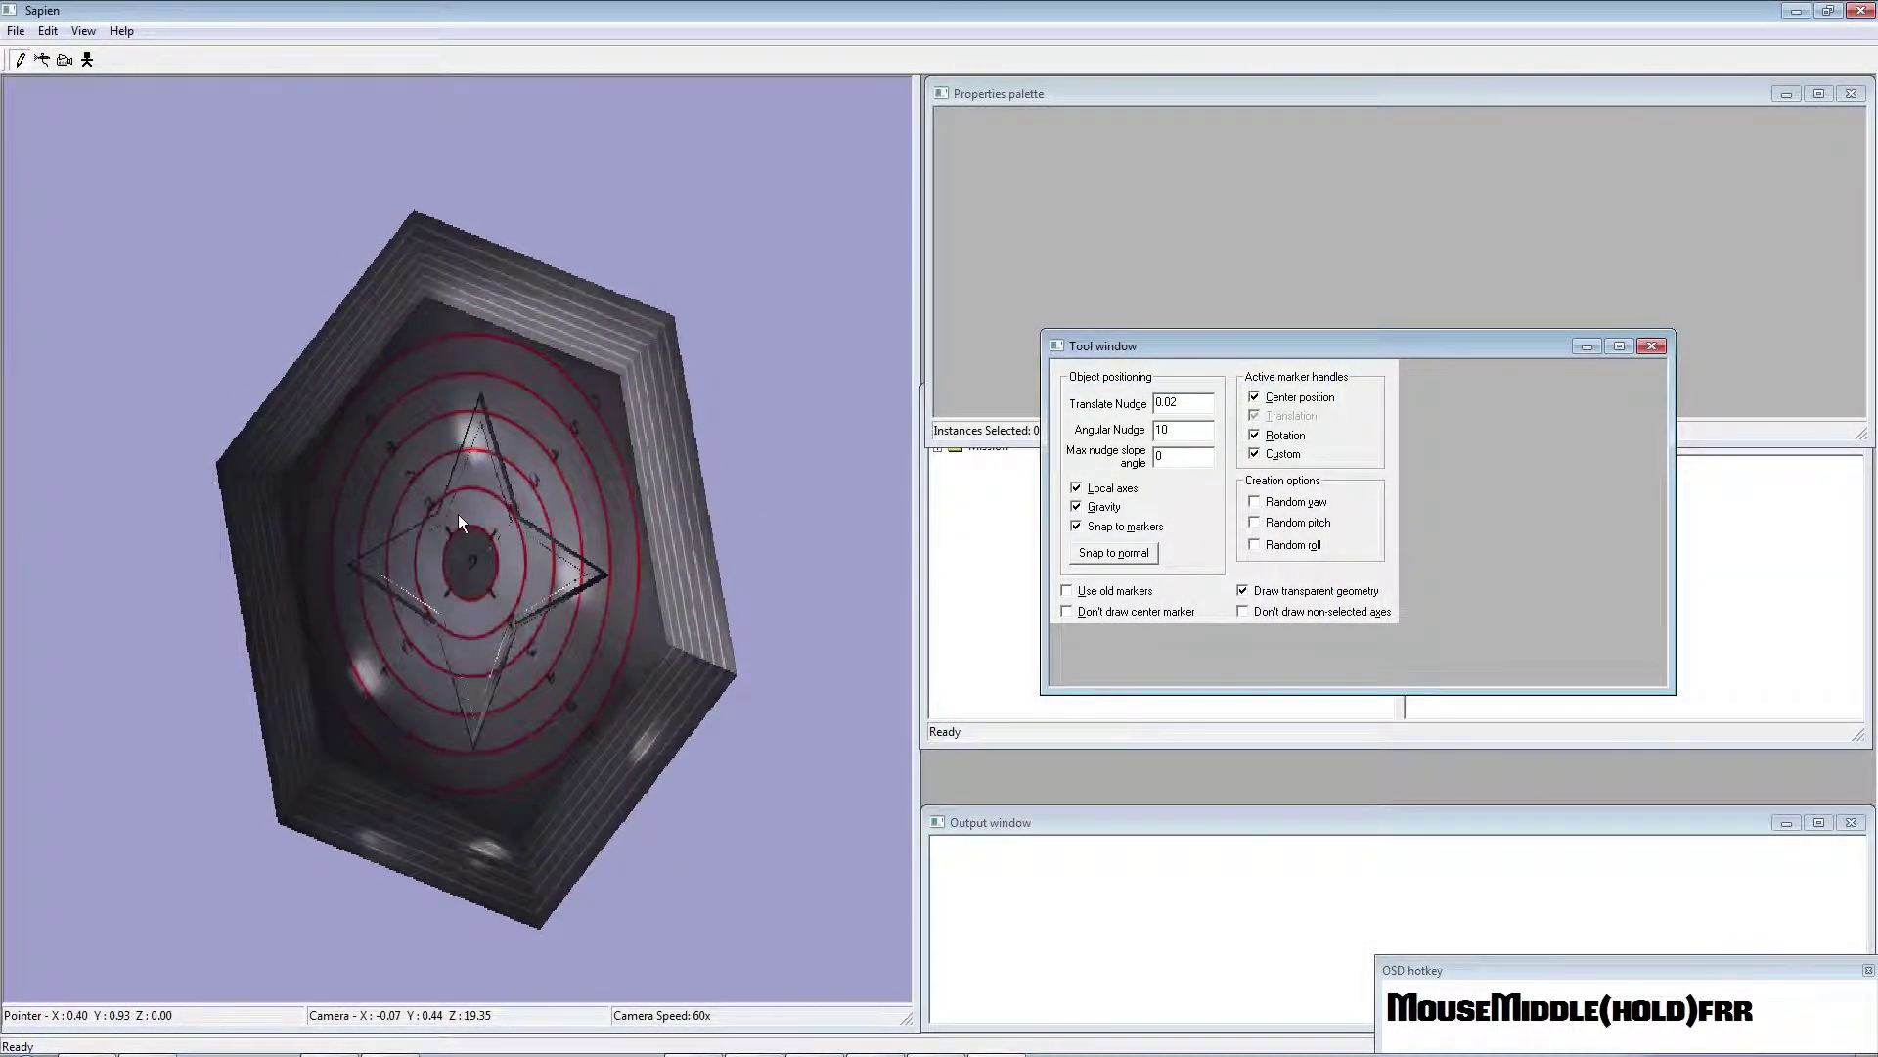
{"action": "middle_click_drag", "start_coordinate": [459, 521], "coordinate": [553, 507]}
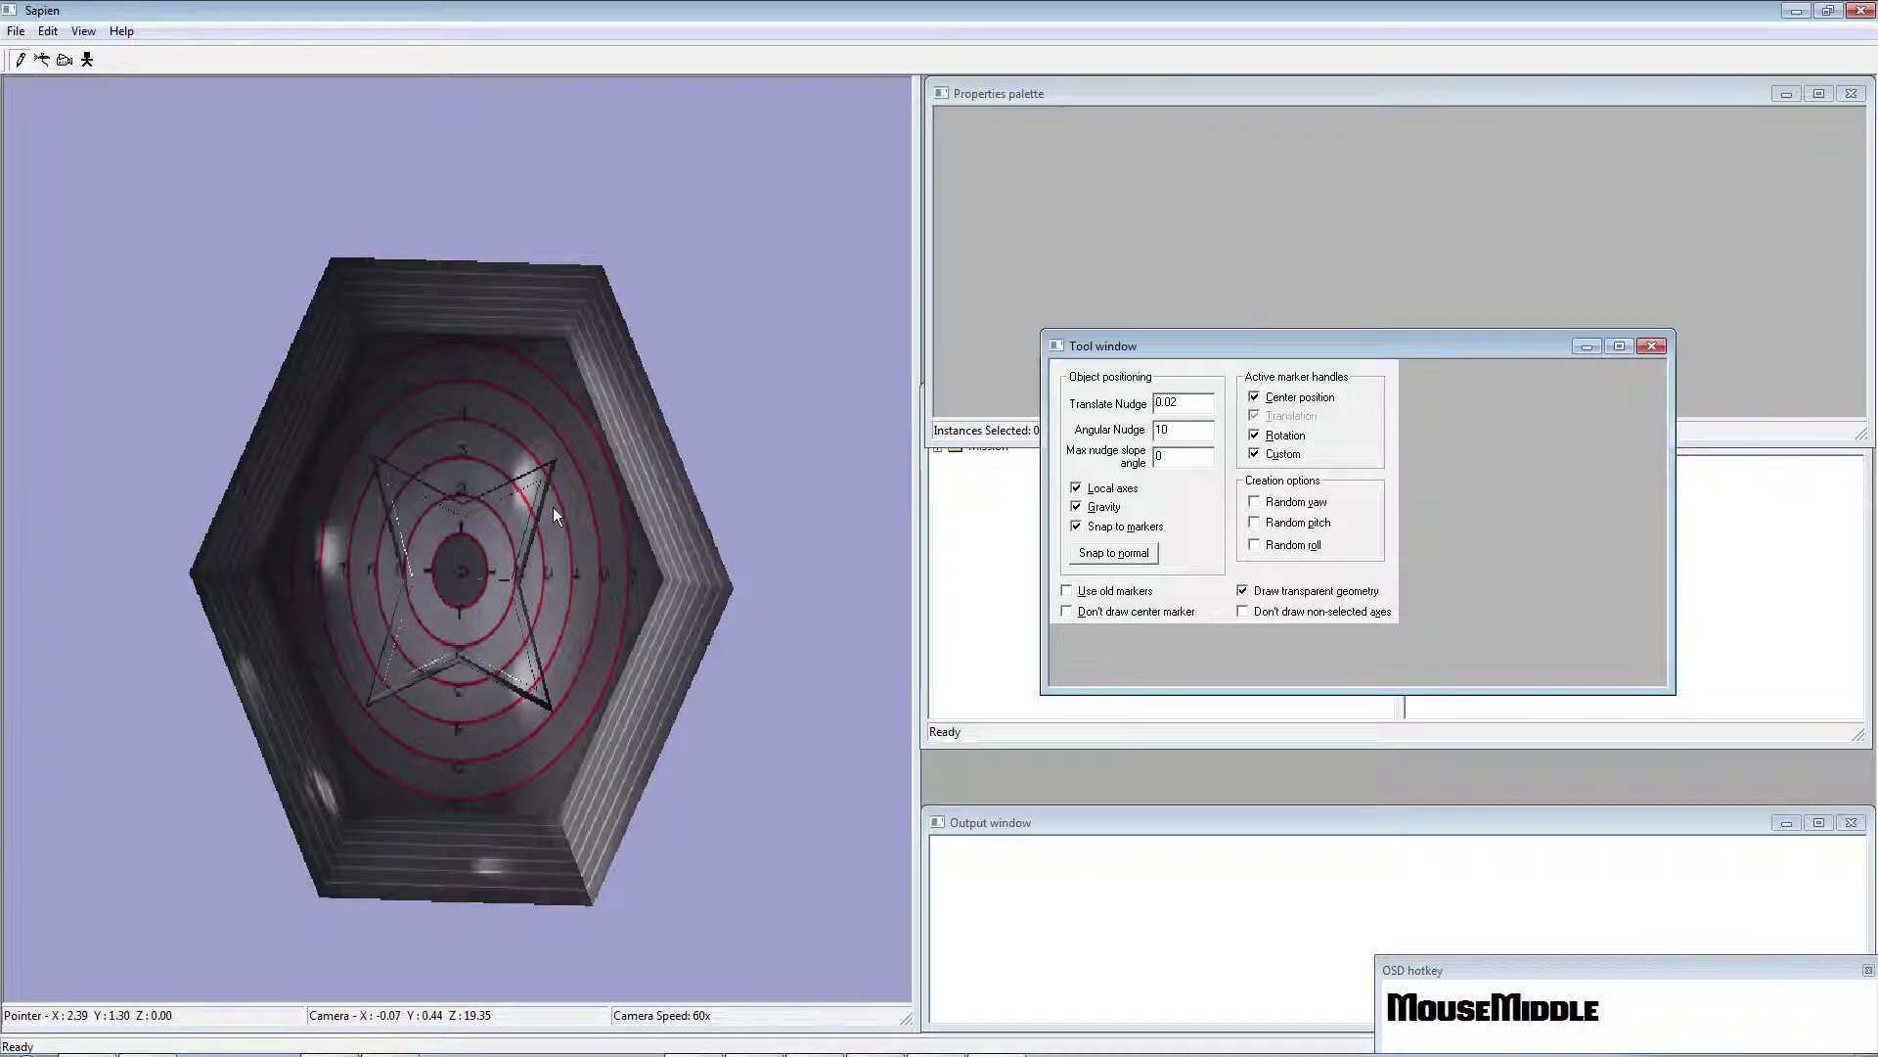
{"action": "middle_click_drag", "start_coordinate": [939, 530], "coordinate": [939, 531]}
{"action": "key", "text": "f"}
{"action": "key", "text": "f"}
{"action": "key", "text": "f"}
{"action": "key", "text": "f"}
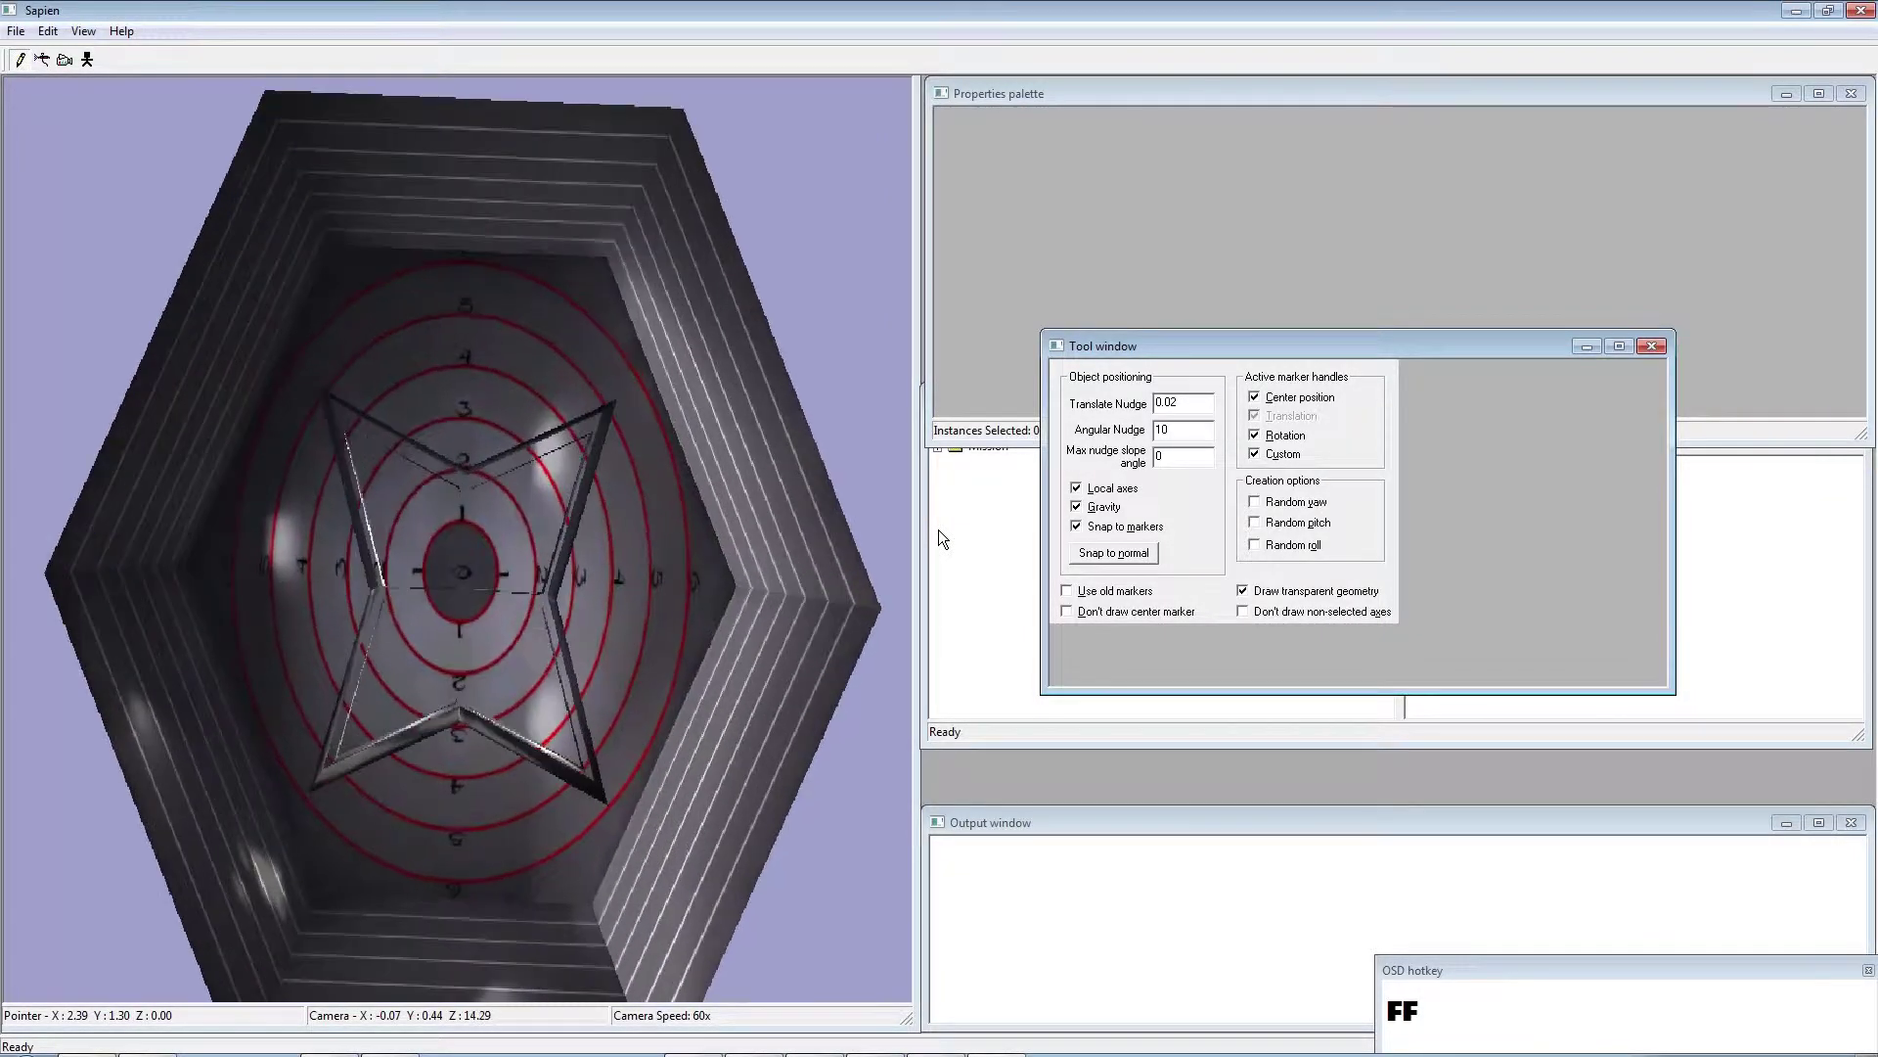
{"action": "key", "text": "f"}
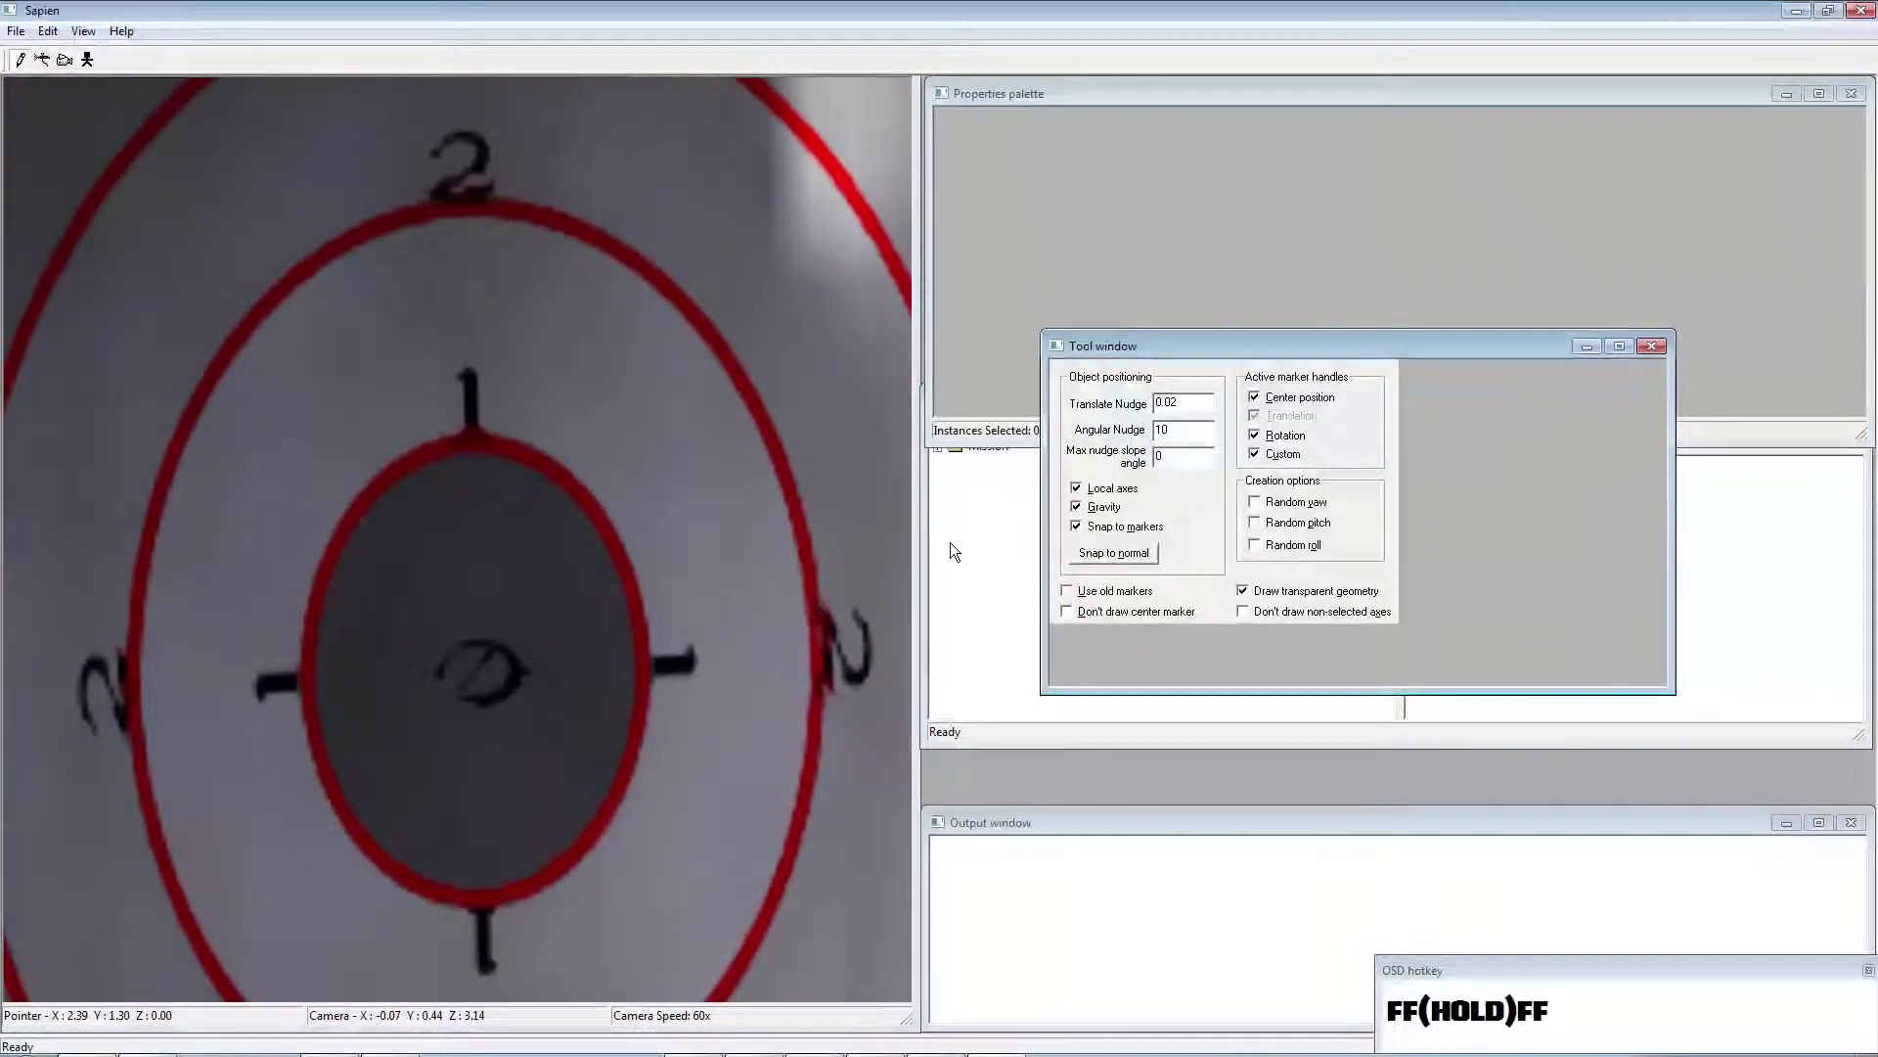
{"action": "key", "text": "s"}
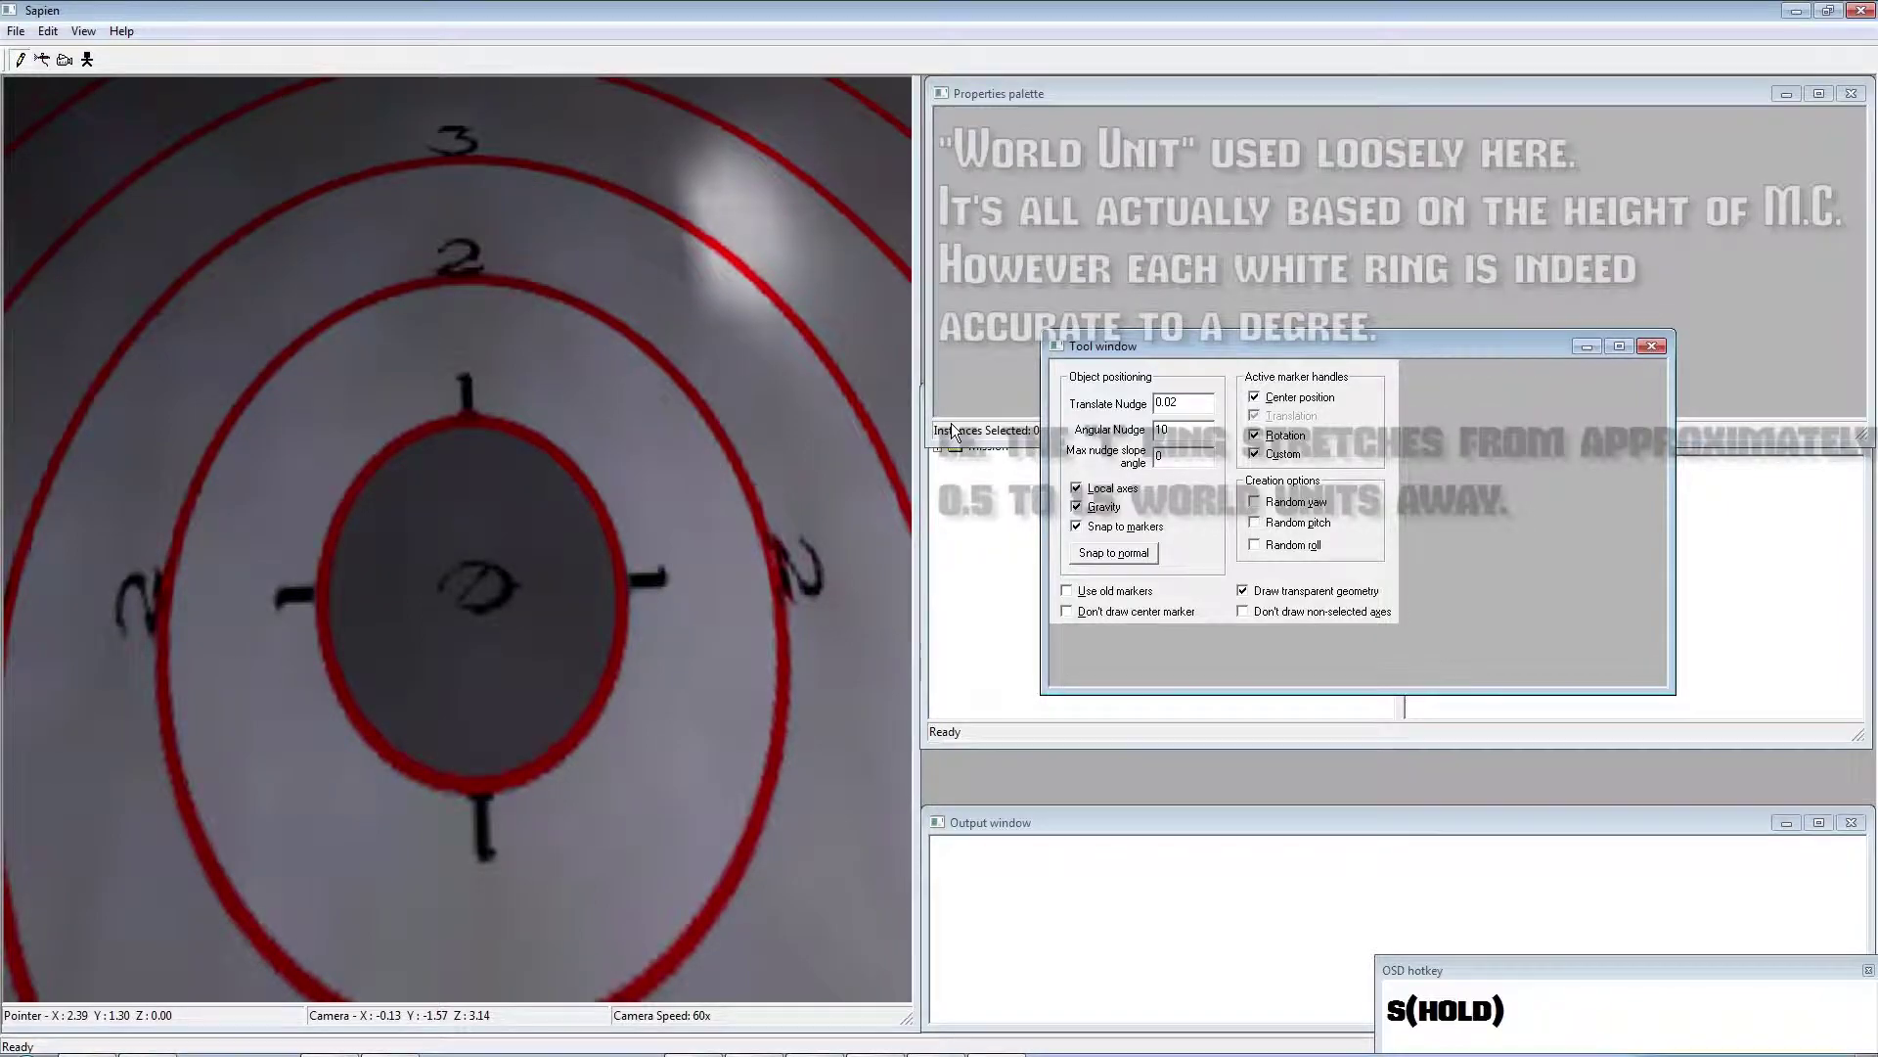
{"action": "middle_click_drag", "start_coordinate": [919, 421], "coordinate": [143, 262]}
Zoom out and expand Objects > Scenery in Sapien's mission hierarchy
{"action": "key", "text": "s"}
{"action": "key", "text": "s"}
{"action": "key", "text": "s"}
{"action": "key", "text": "s"}
{"action": "left_click", "coordinate": [1023, 517]}
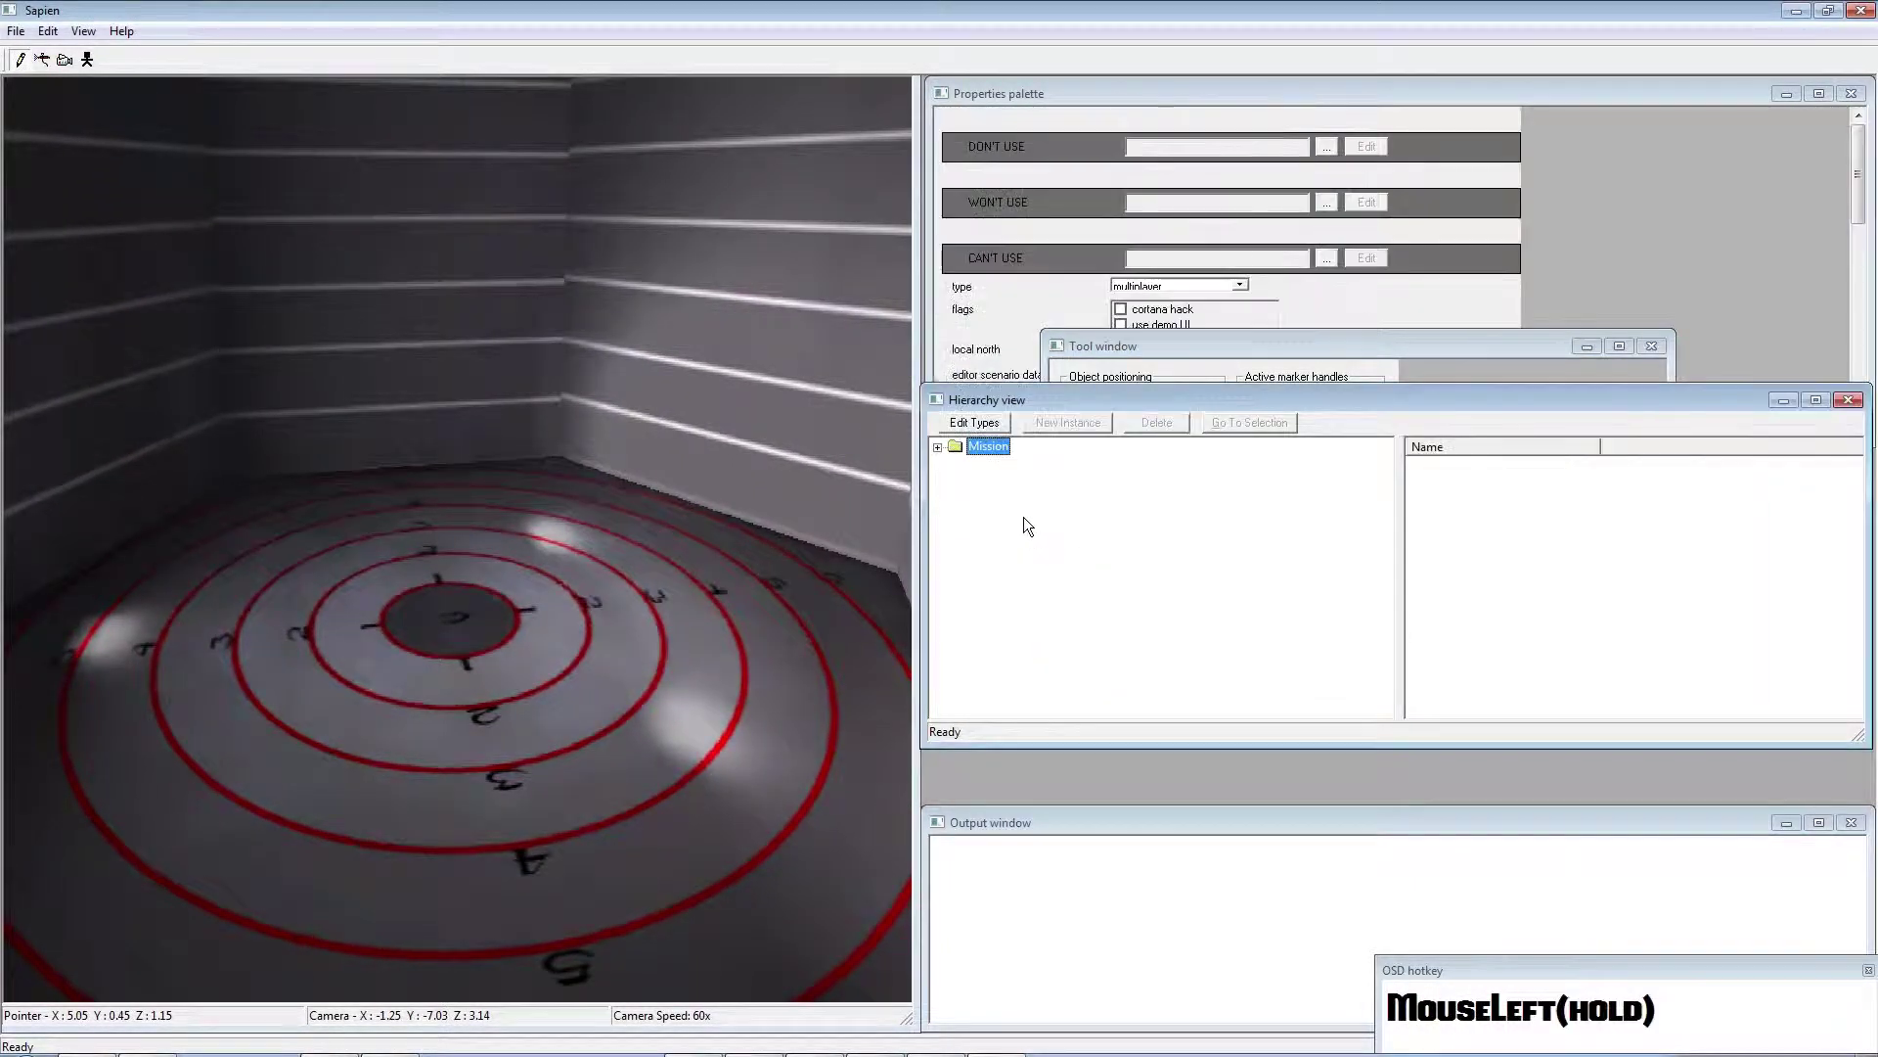
{"action": "left_click", "coordinate": [970, 427]}
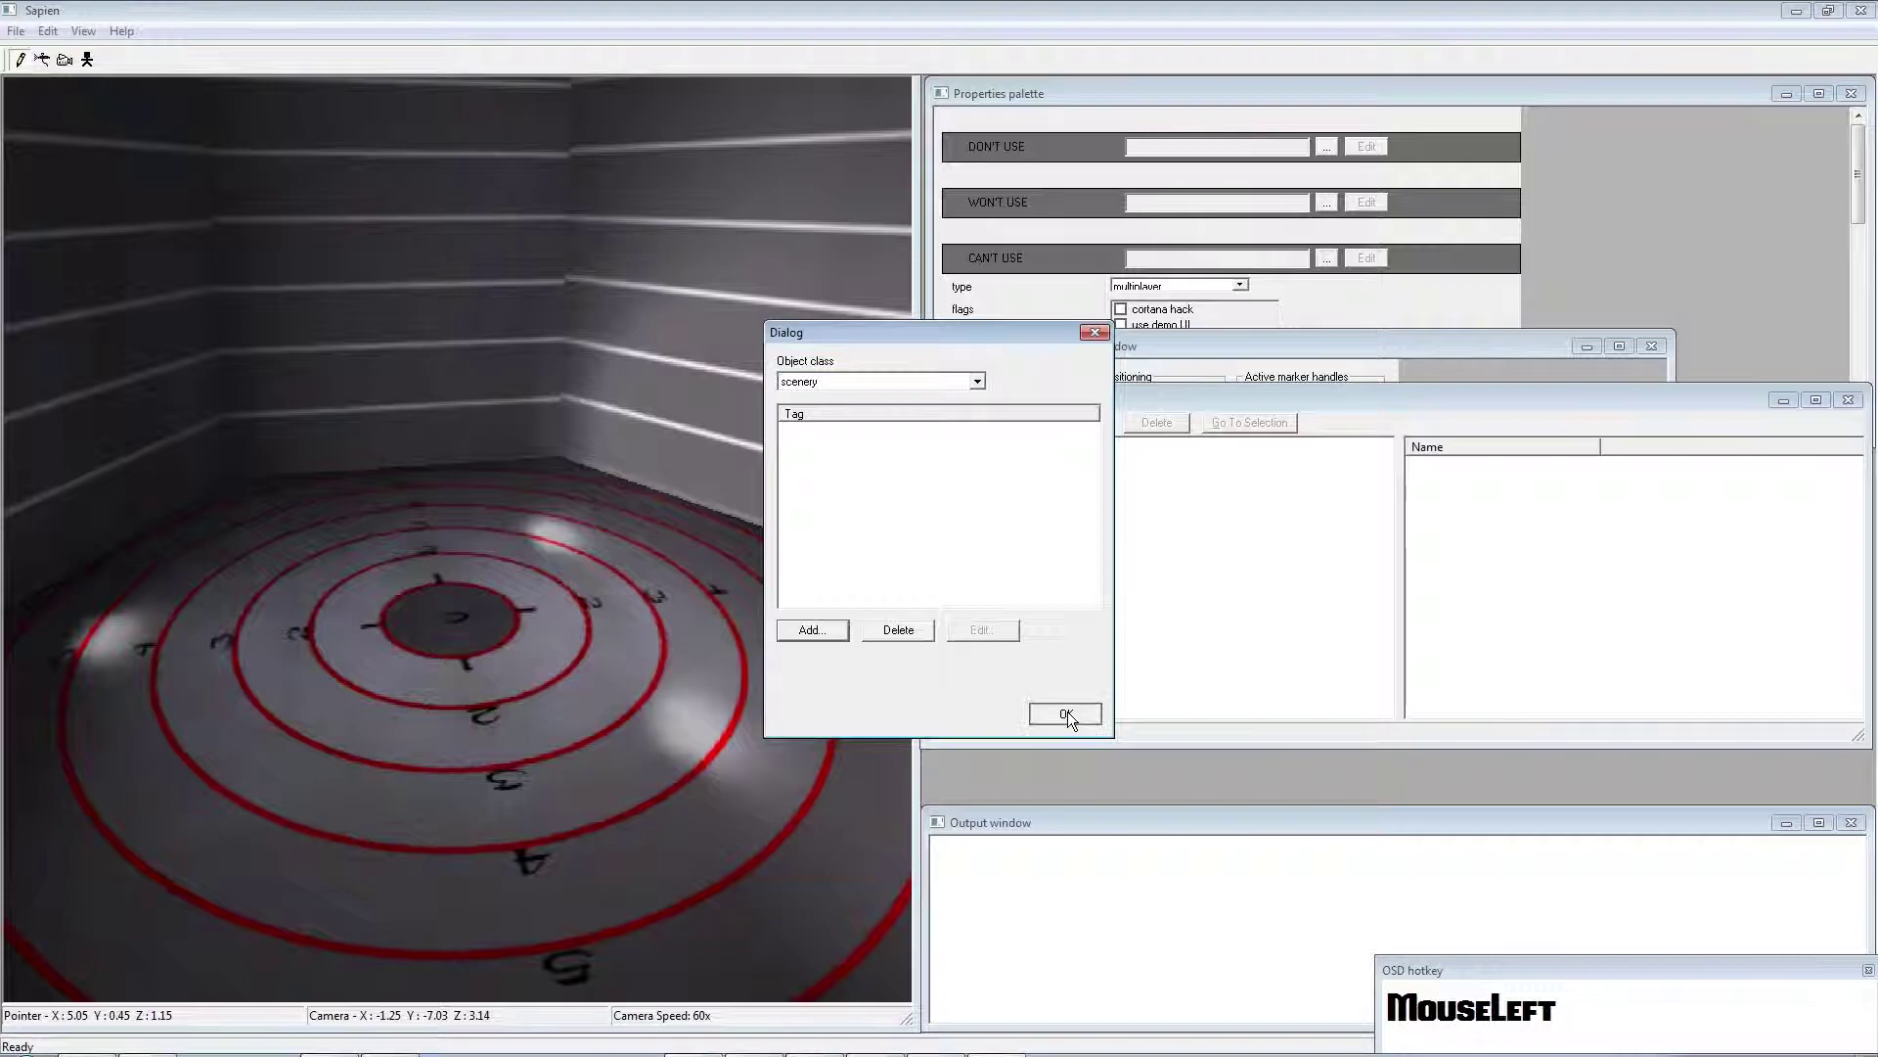
{"action": "left_click", "coordinate": [1065, 712]}
{"action": "left_click", "coordinate": [956, 464]}
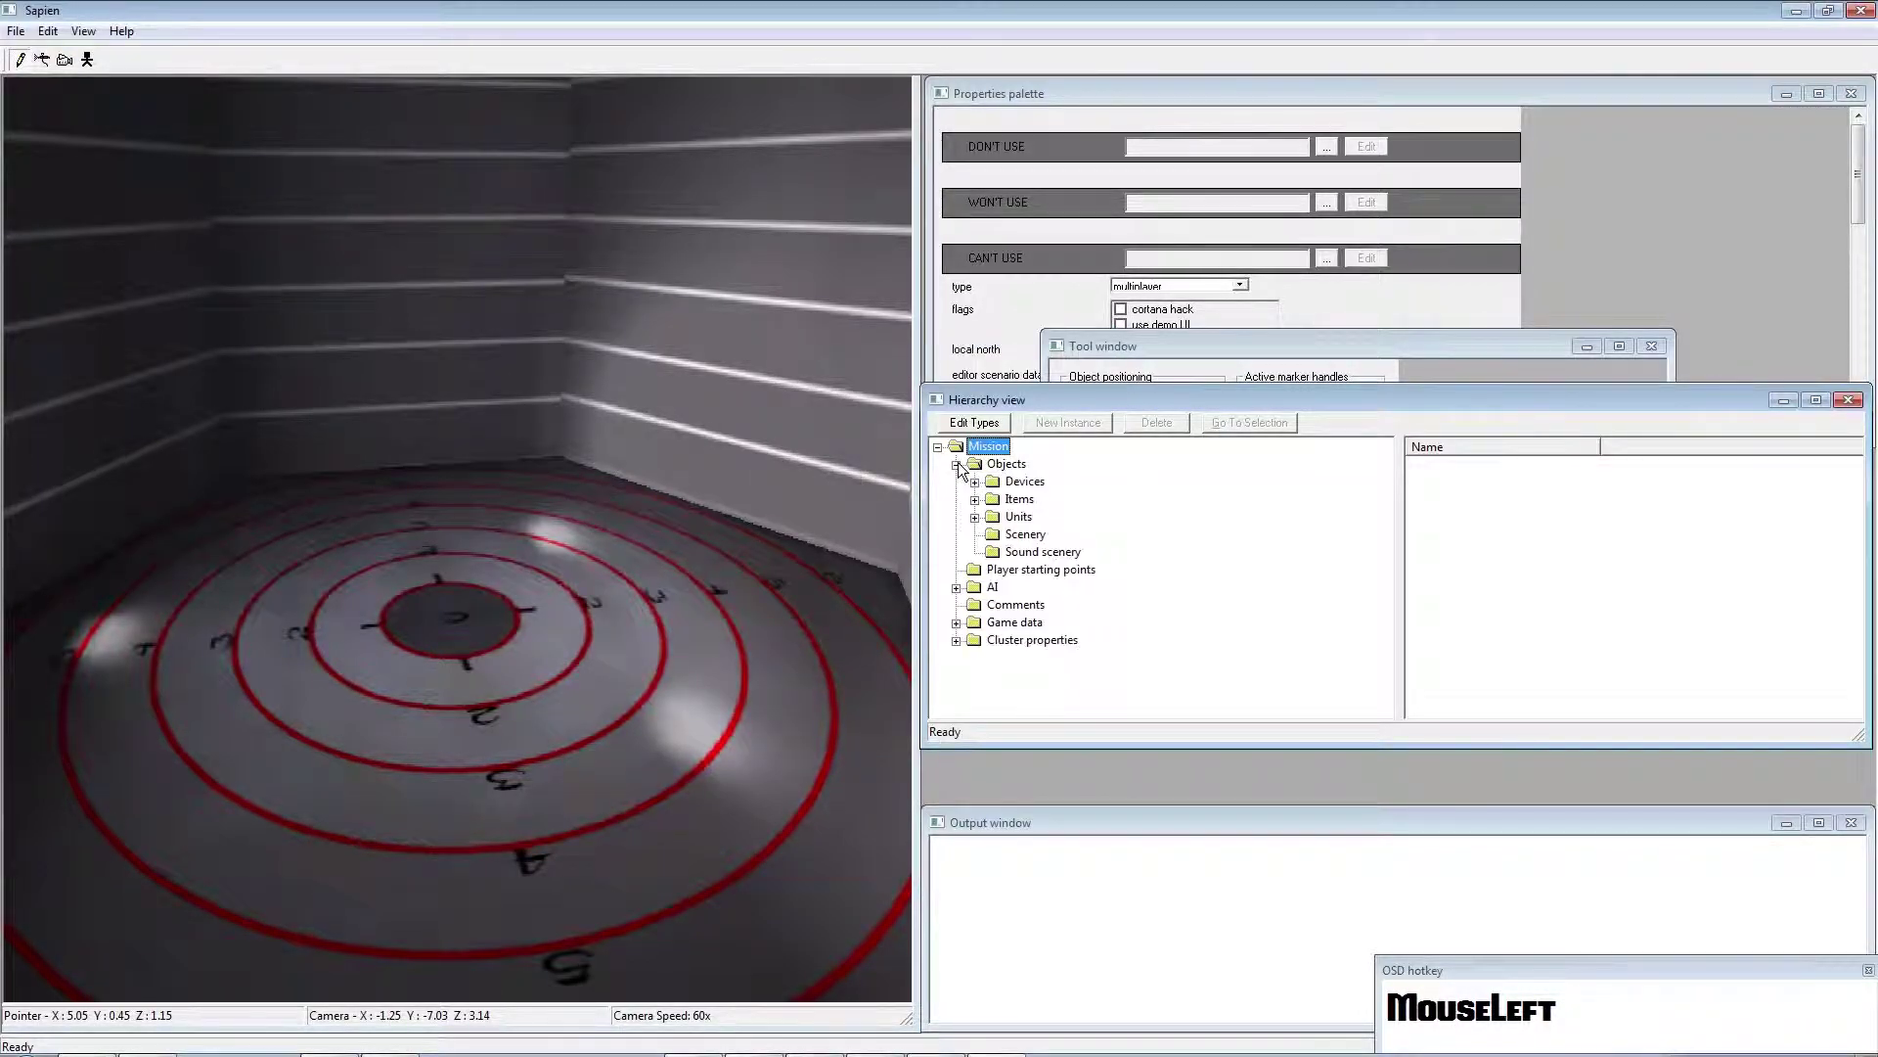
{"action": "left_click", "coordinate": [1018, 536]}
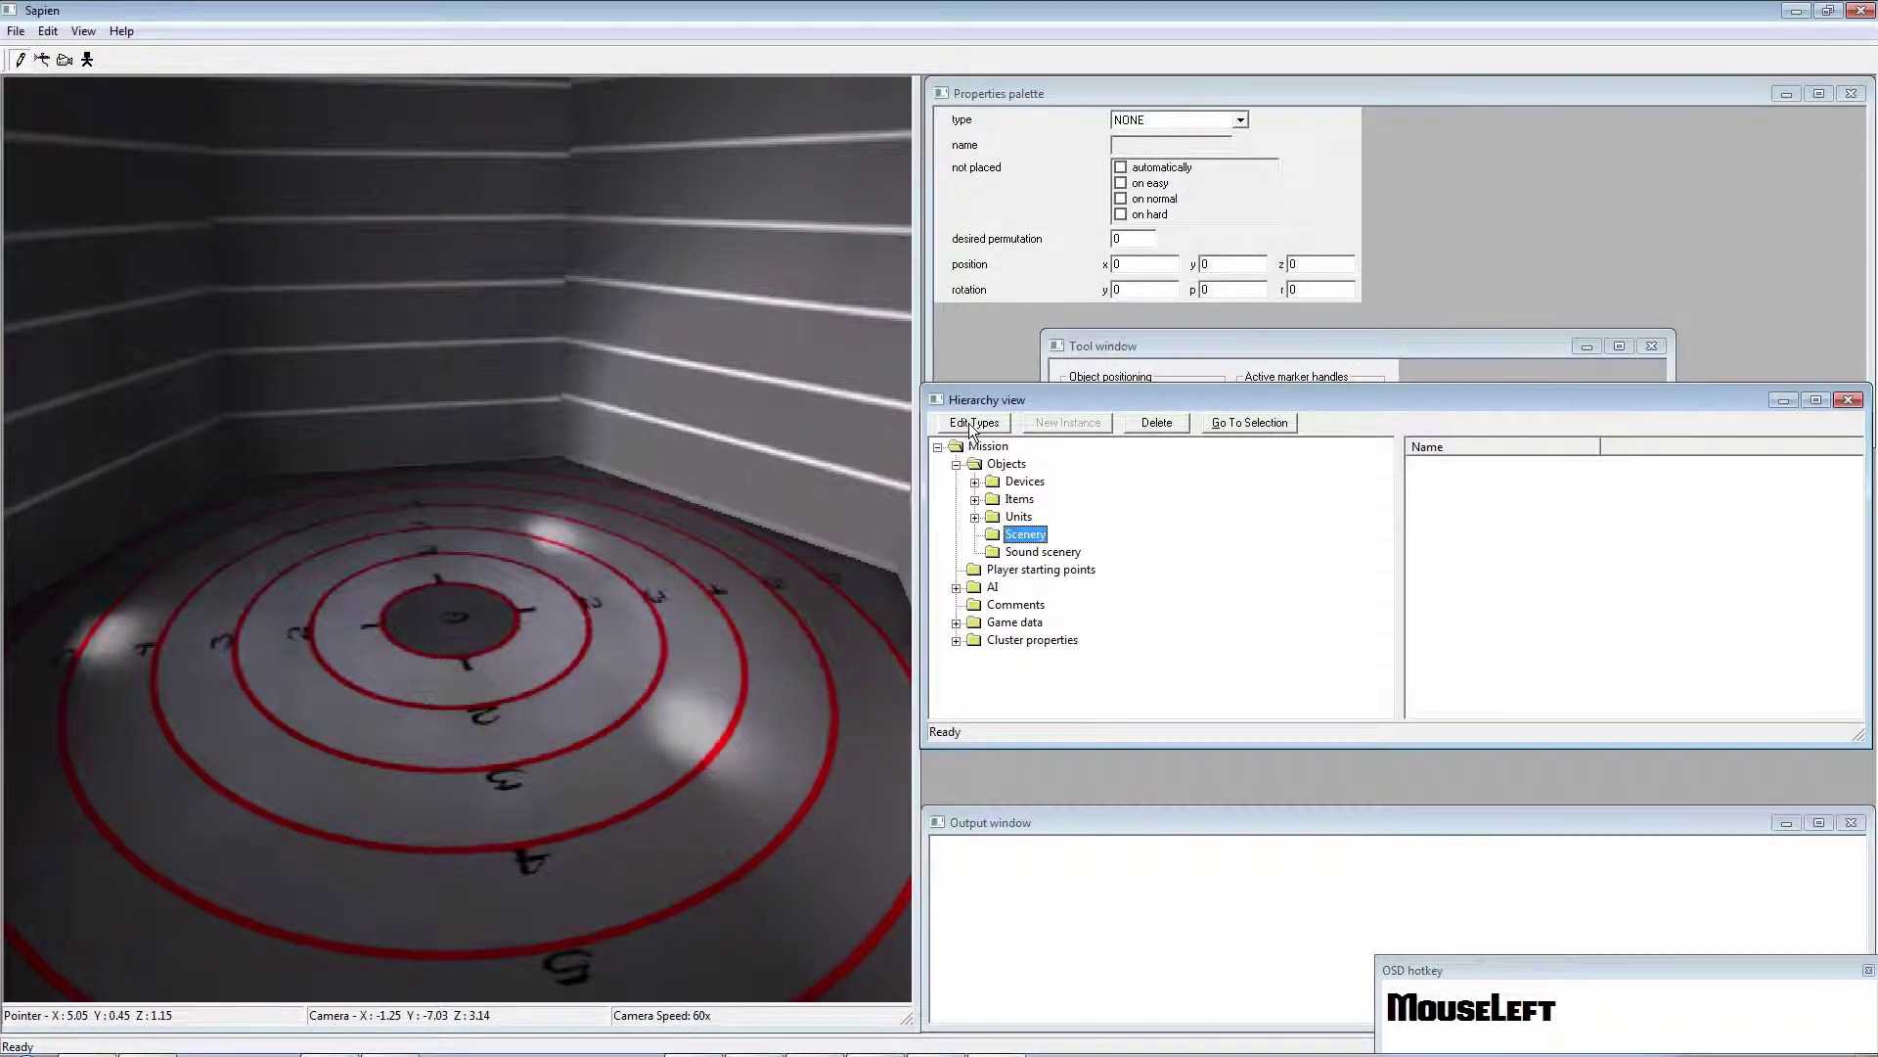
Add tags\scenery\beacon\beacon.scenery to the scenario's scenery types list
{"action": "left_click", "coordinate": [973, 424]}
{"action": "left_click", "coordinate": [831, 632]}
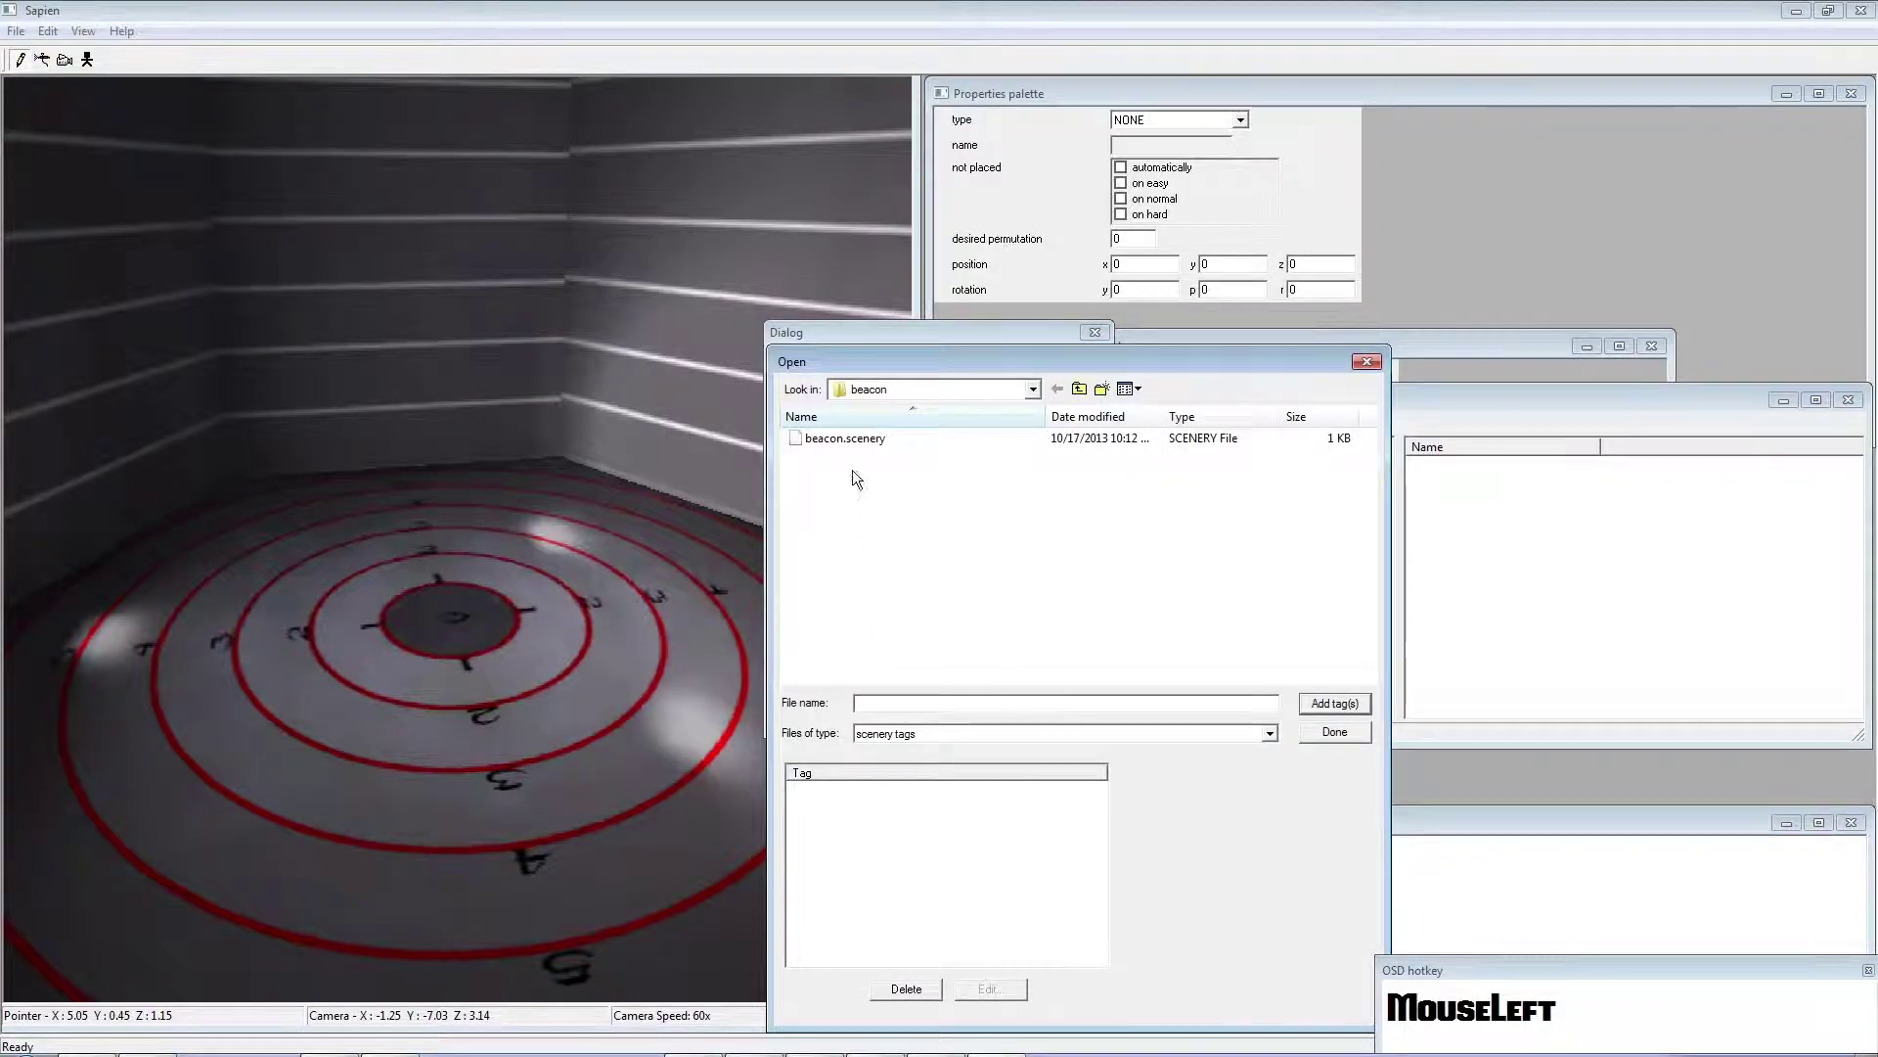
{"action": "left_click", "coordinate": [1079, 388]}
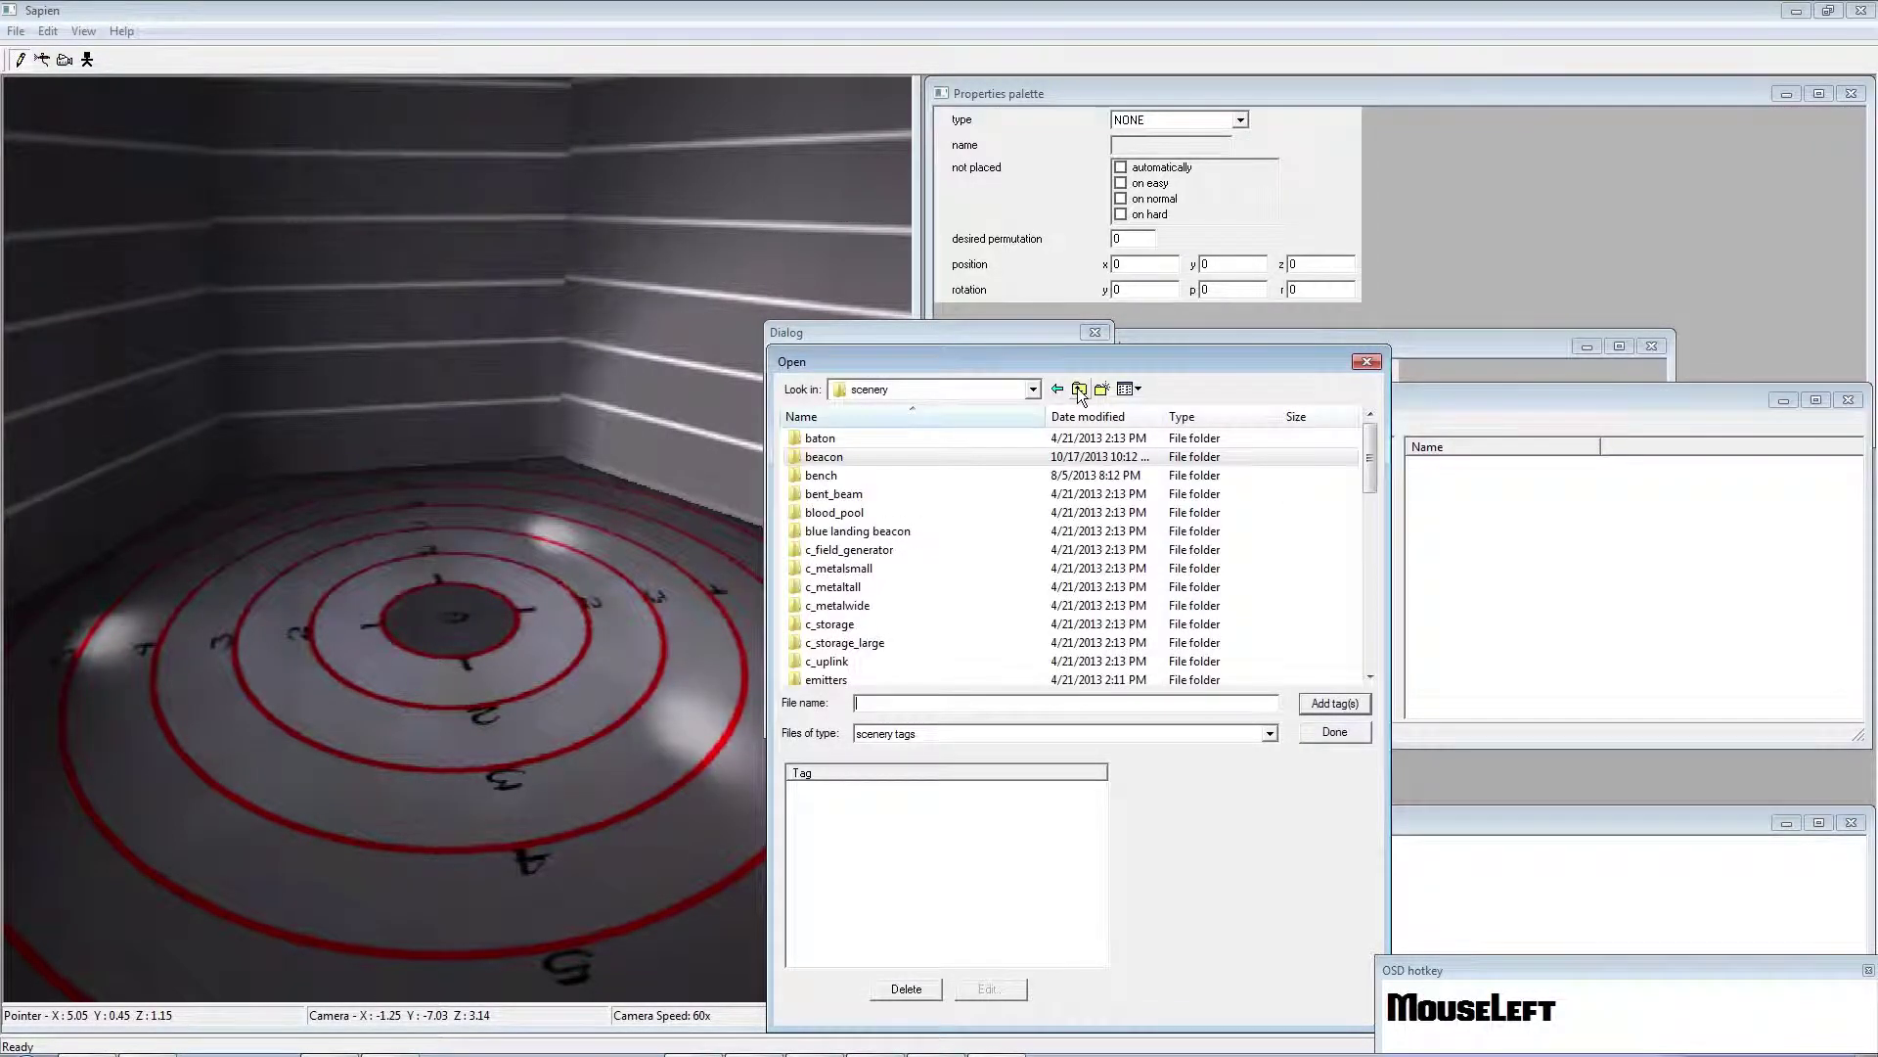
{"action": "left_click_drag", "start_coordinate": [883, 466], "coordinate": [864, 461]}
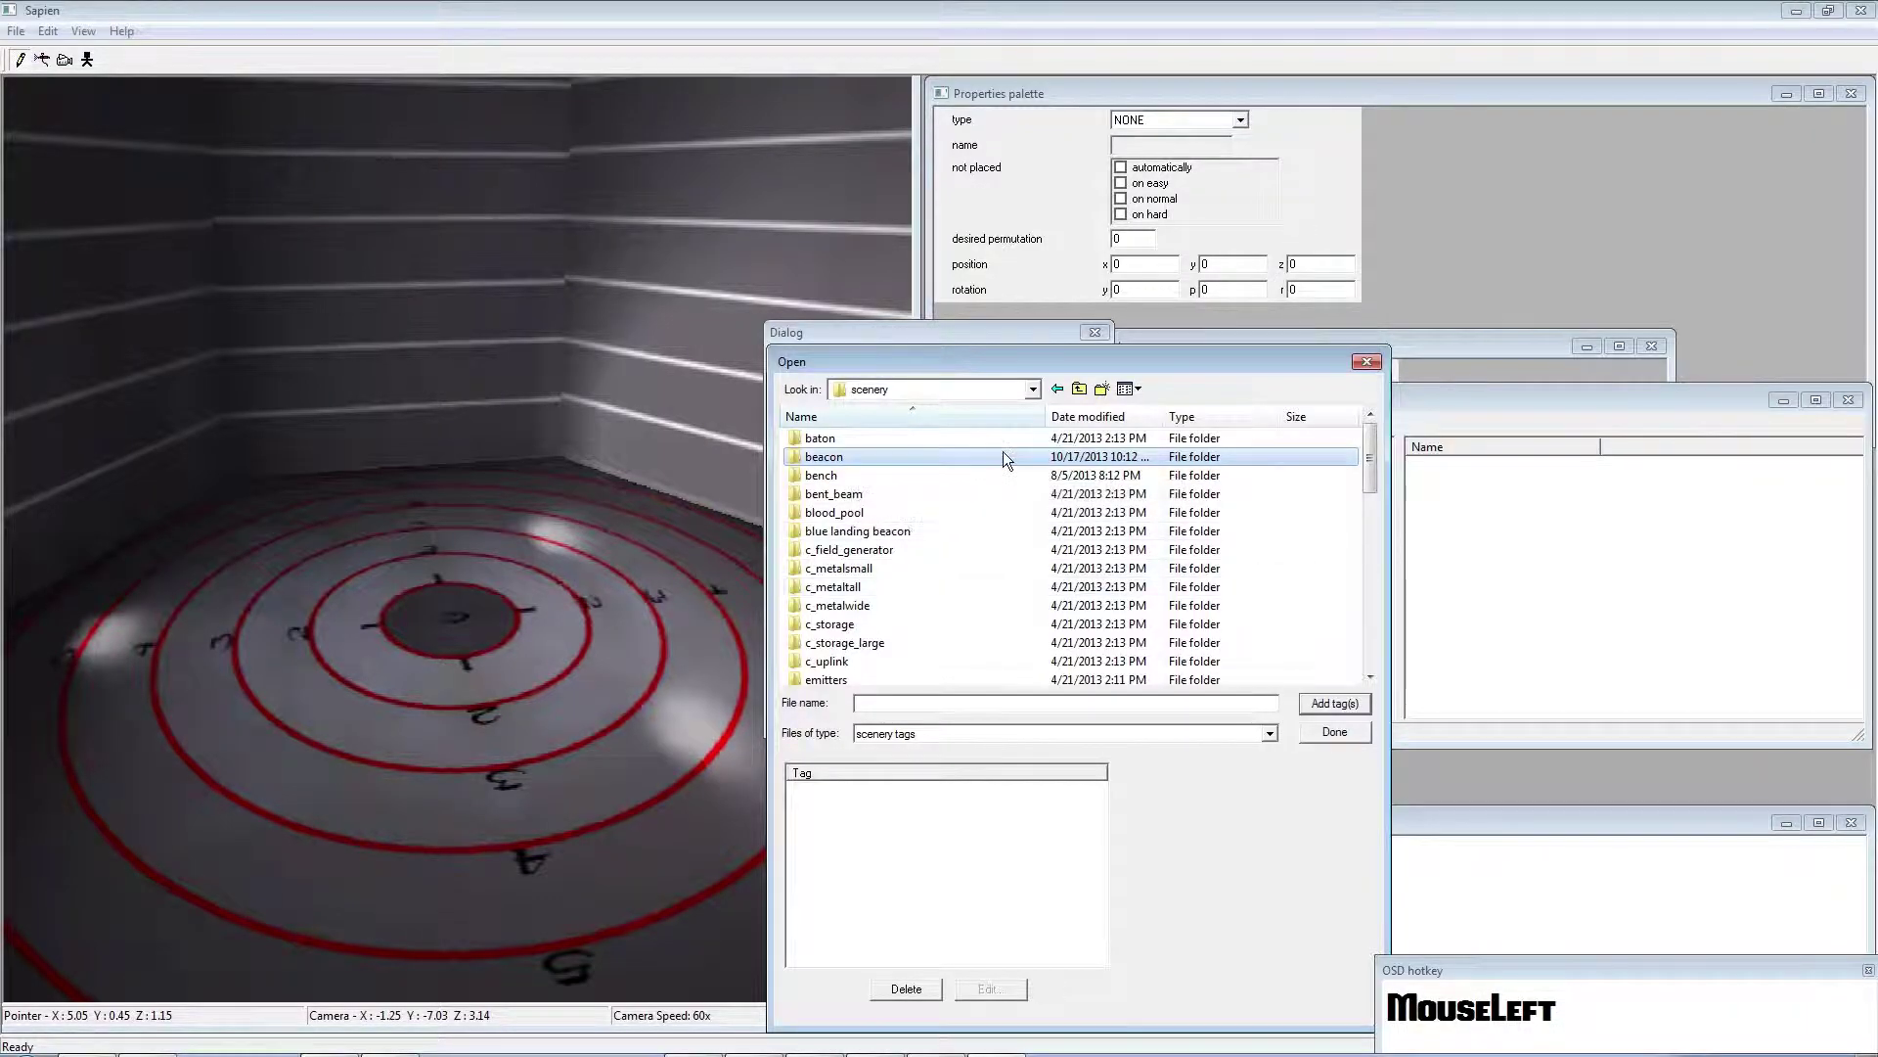
{"action": "left_click", "coordinate": [1079, 388]}
{"action": "double_click", "coordinate": [885, 659]}
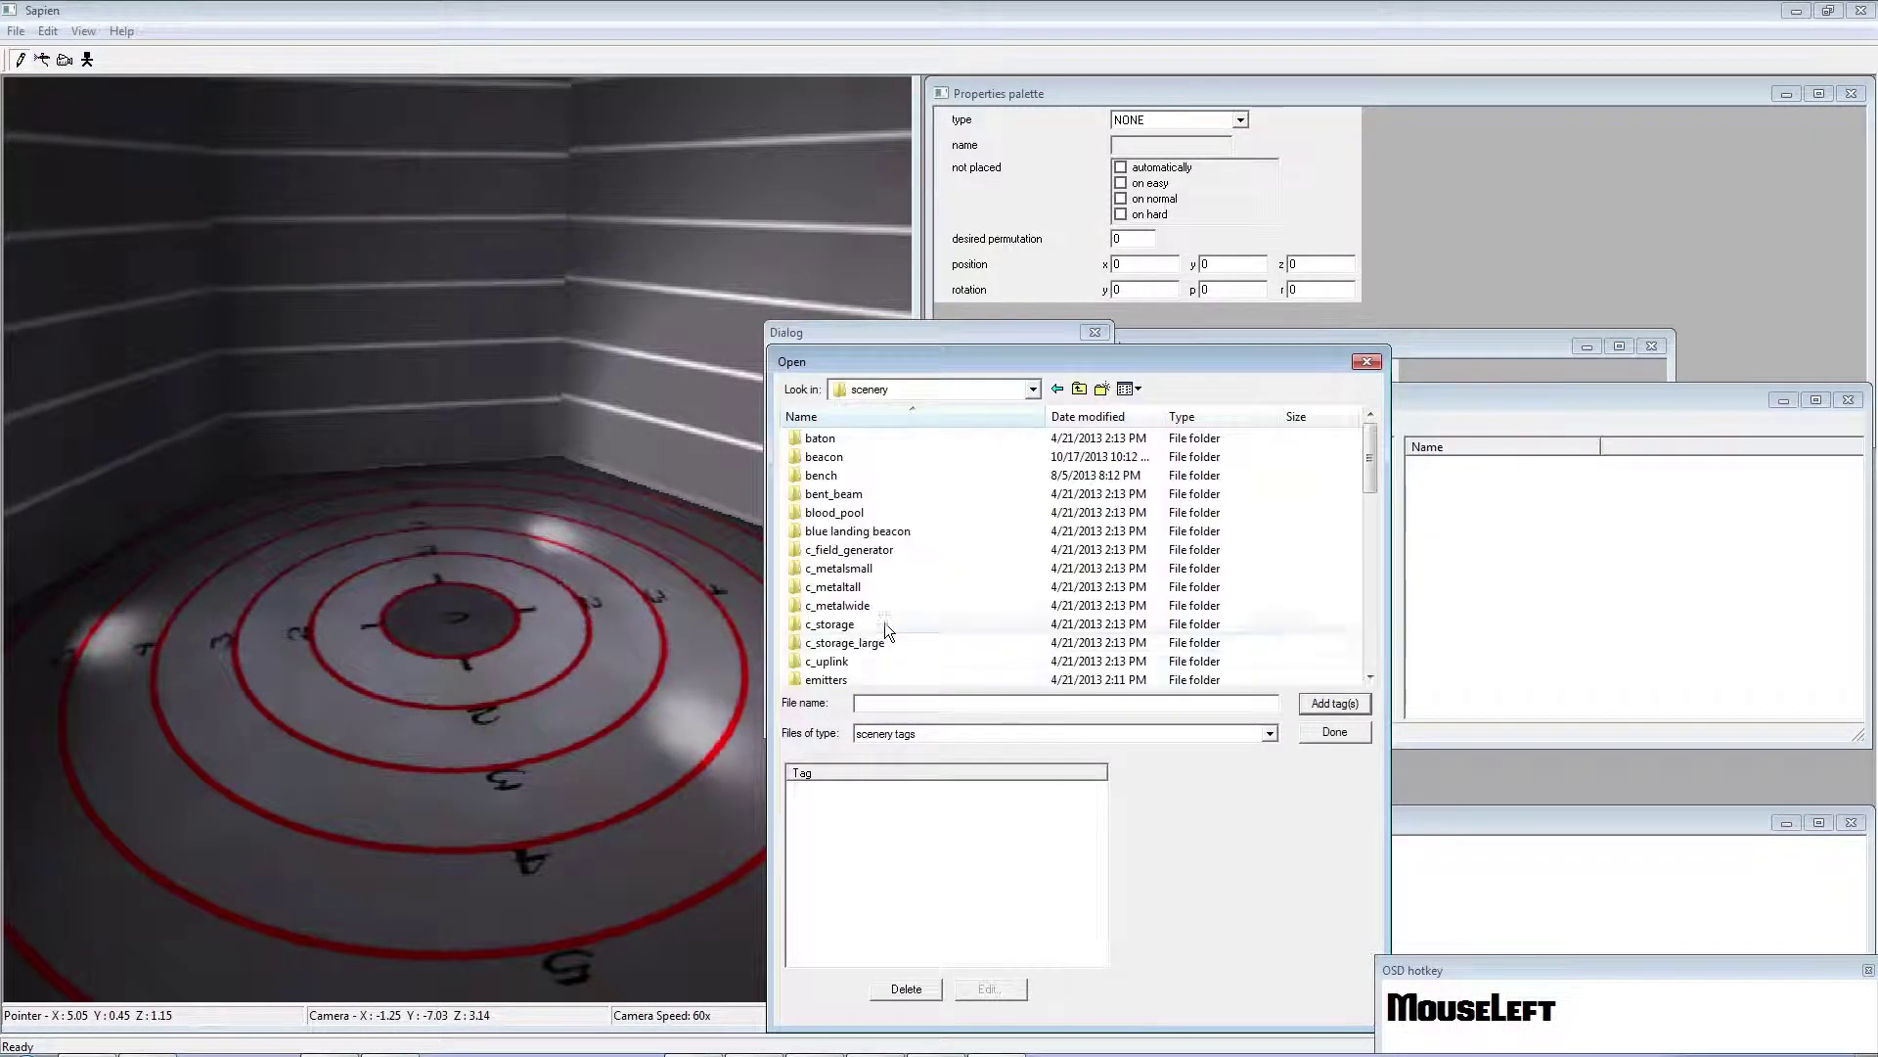
{"action": "double_click", "coordinate": [871, 460]}
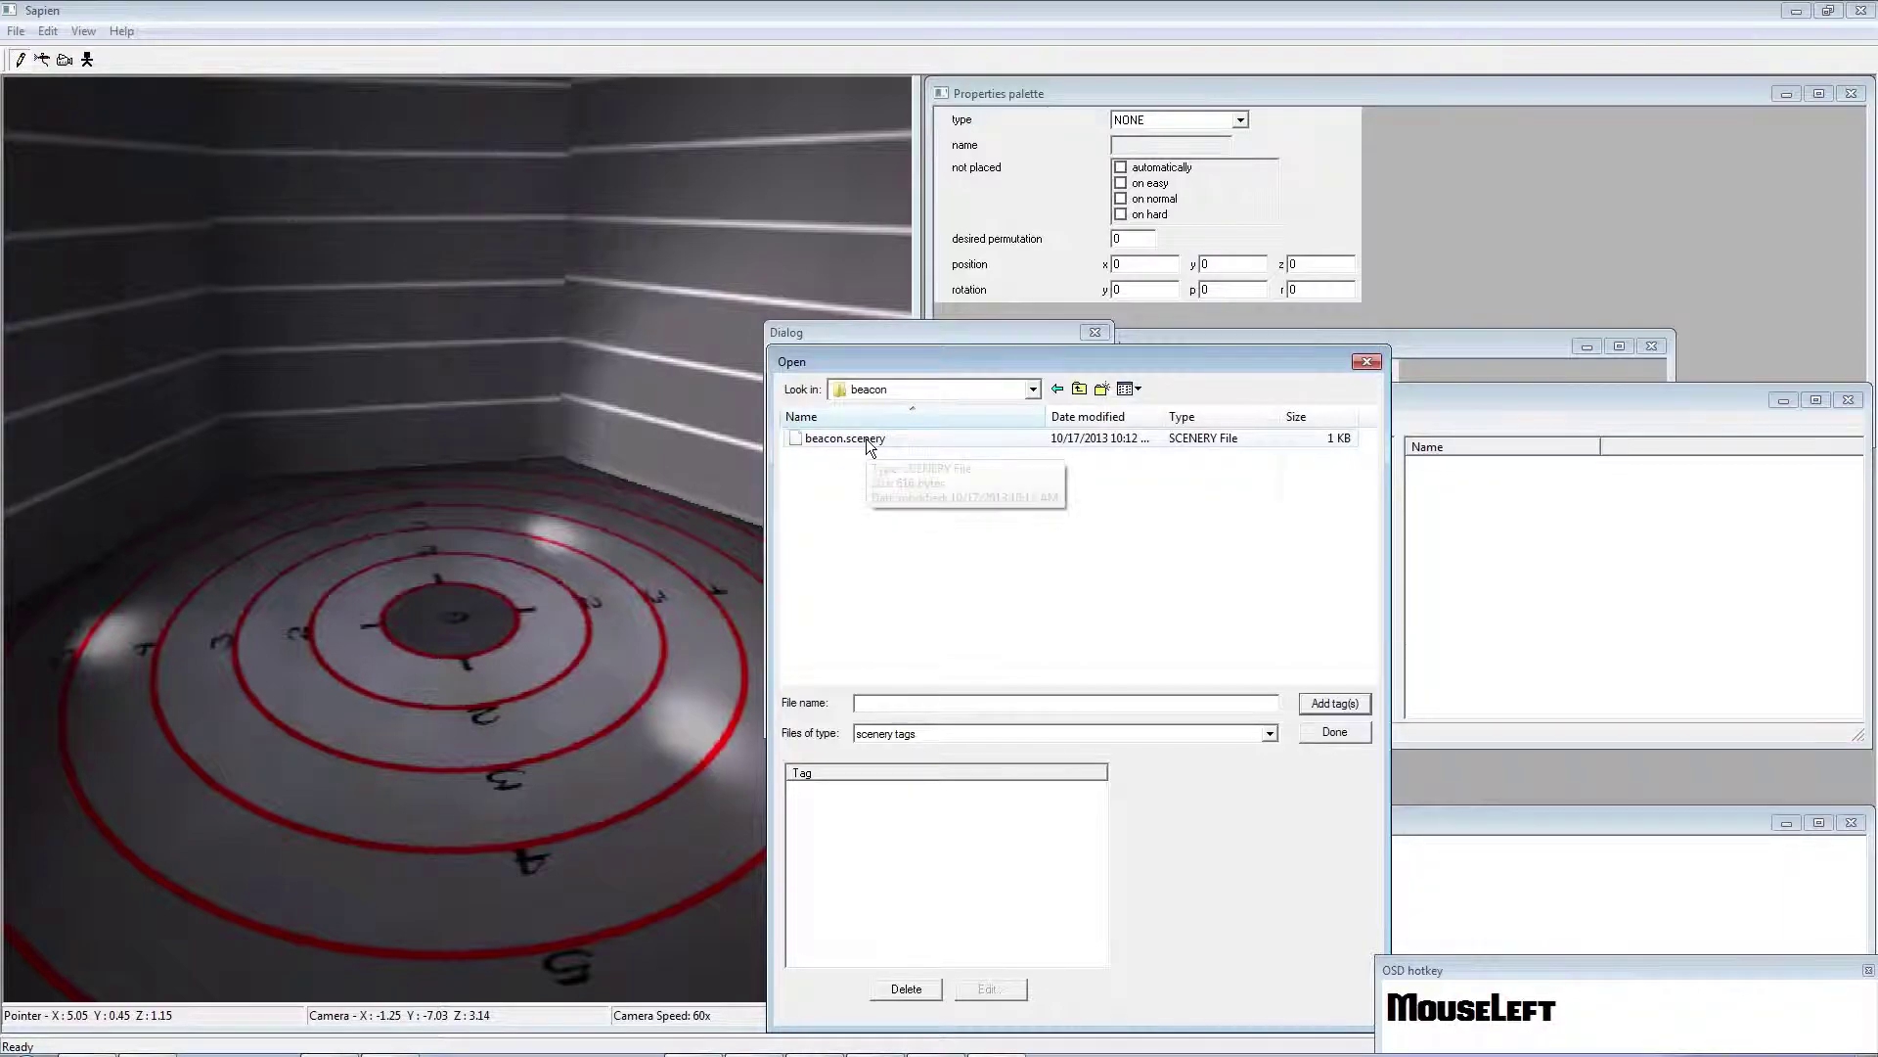
{"action": "double_click", "coordinate": [870, 438]}
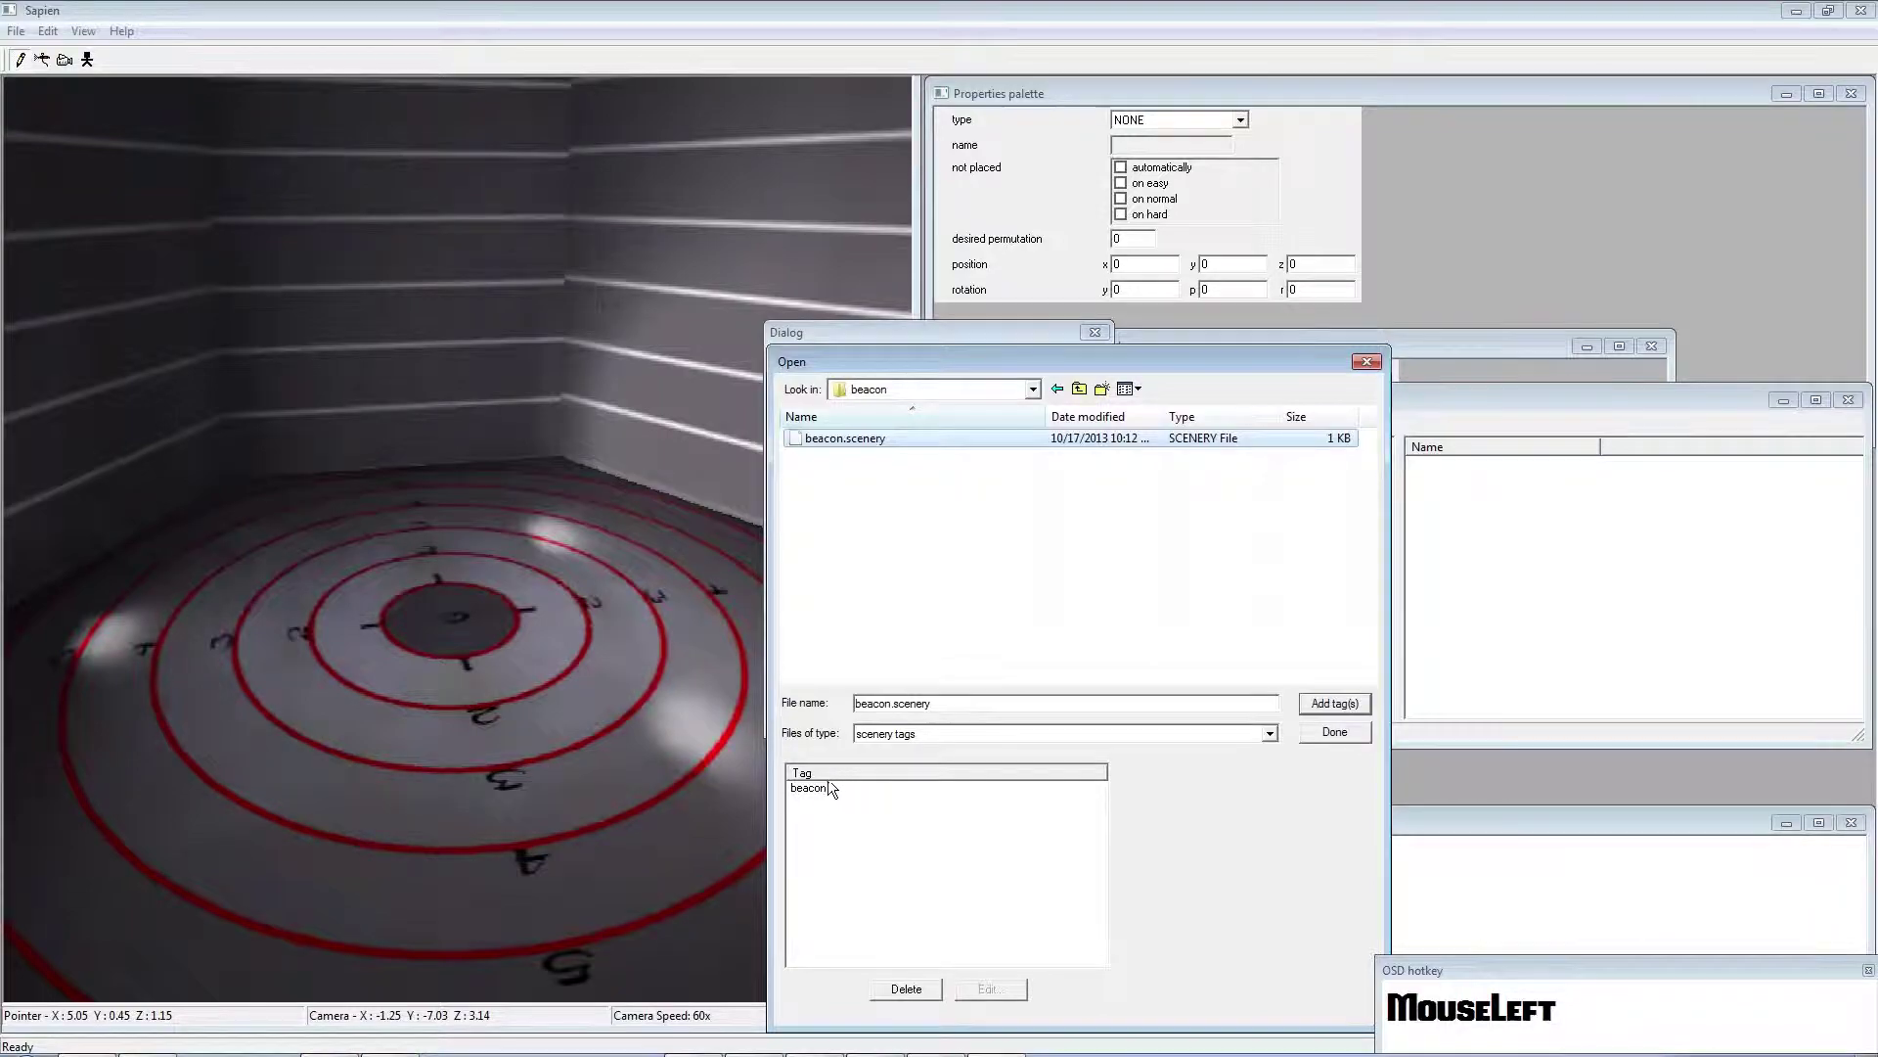
{"action": "left_click", "coordinate": [937, 1043]}
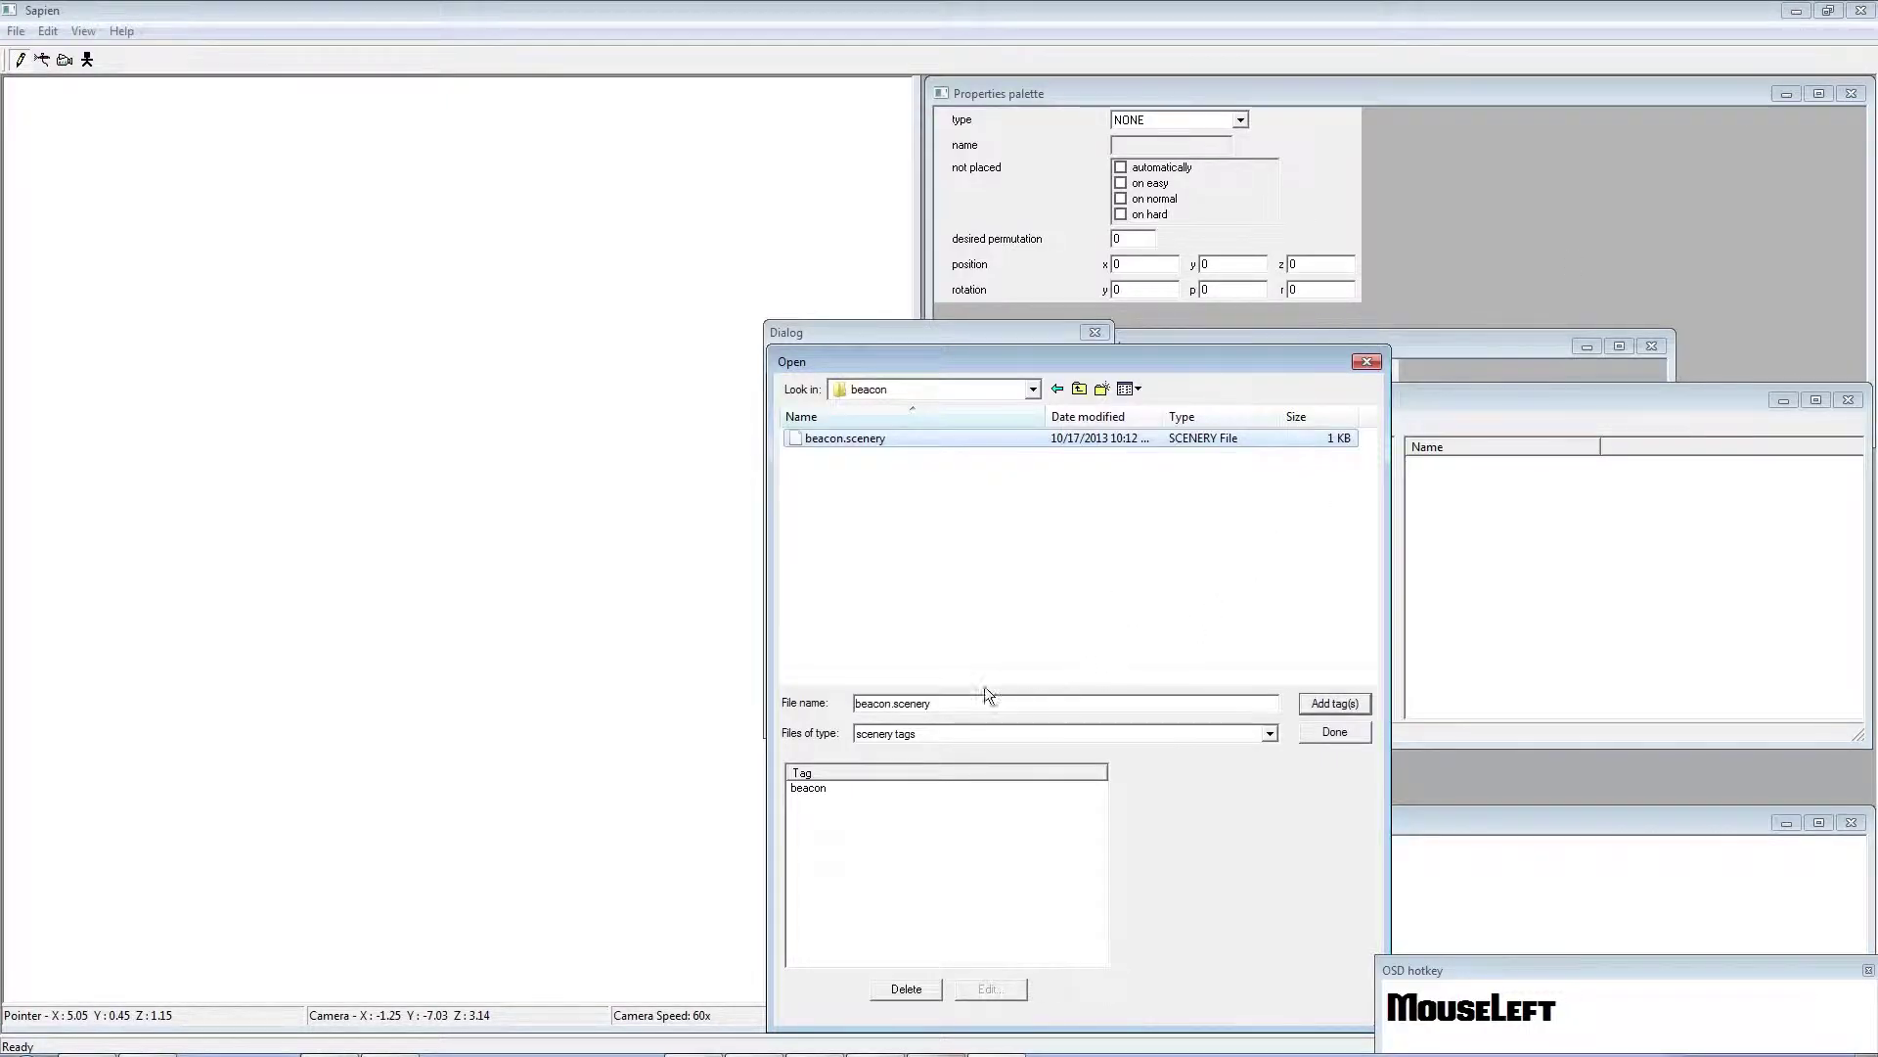
{"action": "left_click", "coordinate": [1347, 736]}
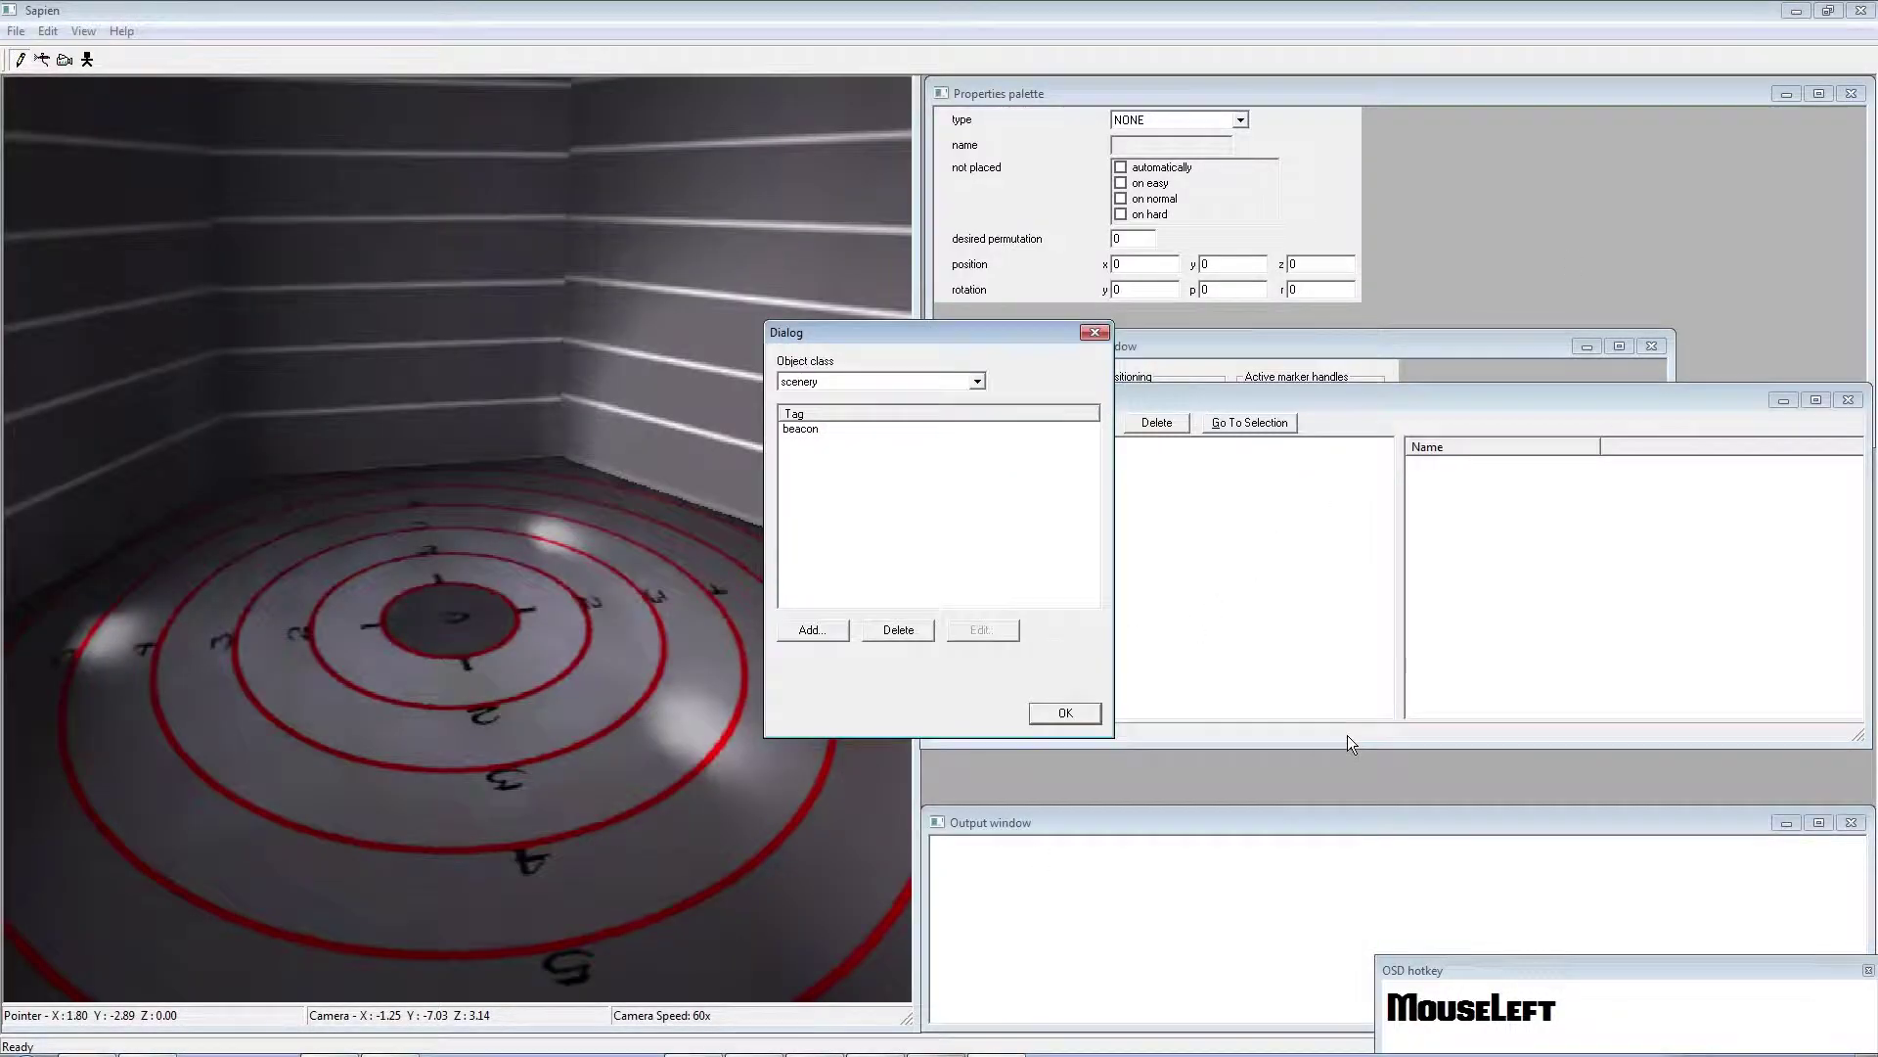
Place a beacon scenery instance at the target floor centre (0.0173, 0.1092, 0.0012)
{"action": "left_click", "coordinate": [1076, 714]}
{"action": "right_click", "coordinate": [450, 613]}
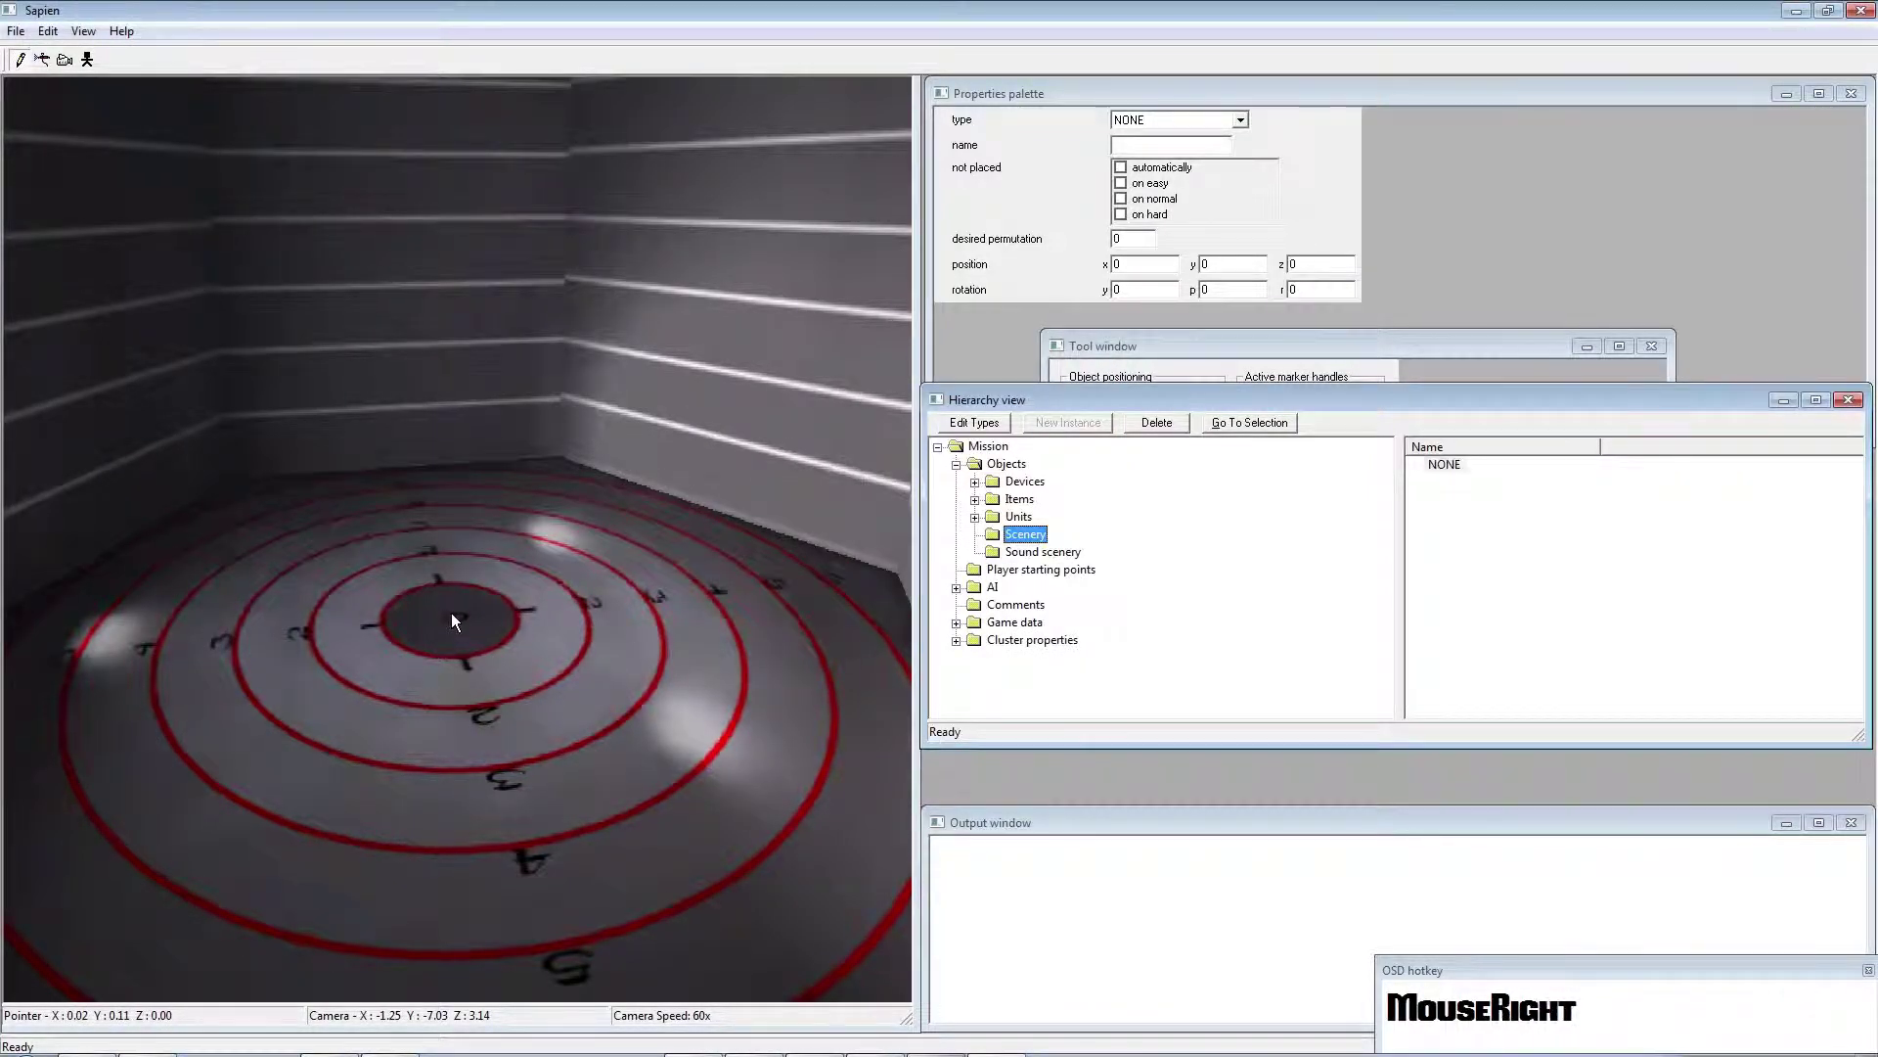
{"action": "left_click", "coordinate": [1187, 119]}
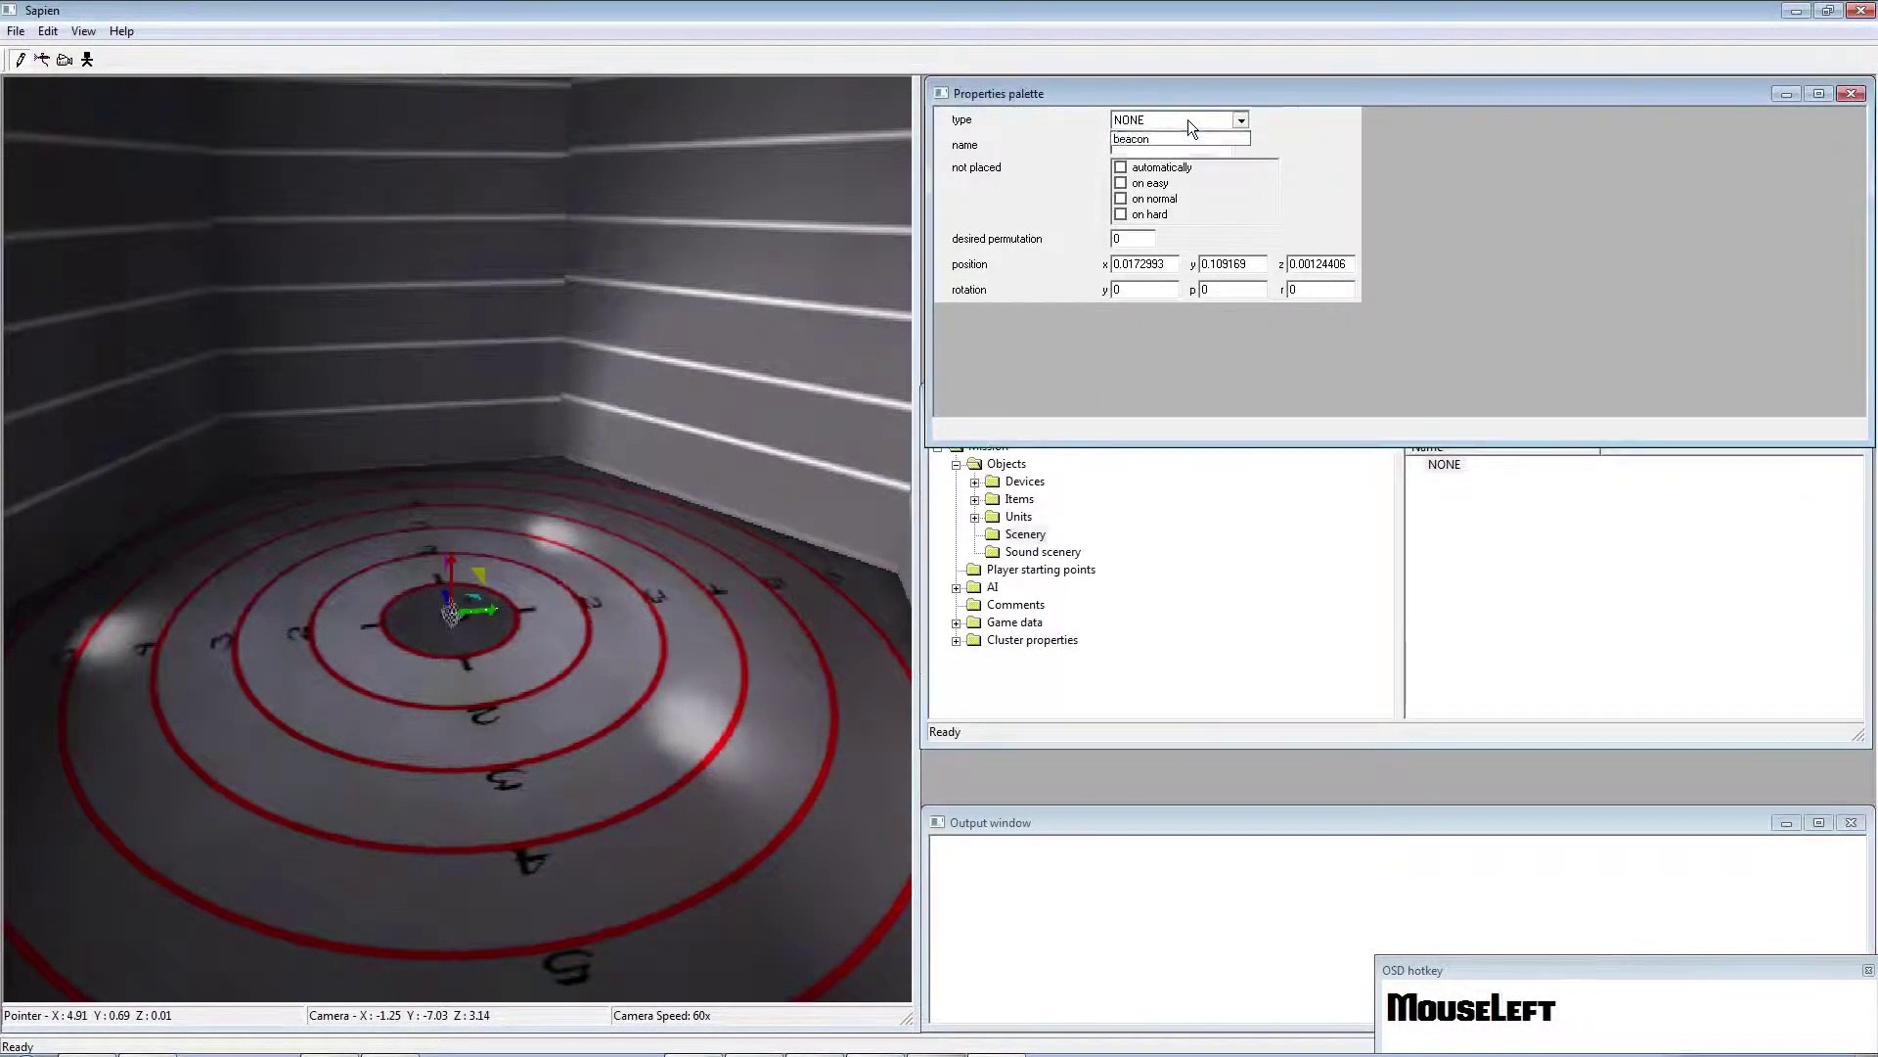
{"action": "left_click", "coordinate": [1178, 145]}
{"action": "left_click", "coordinate": [550, 660]}
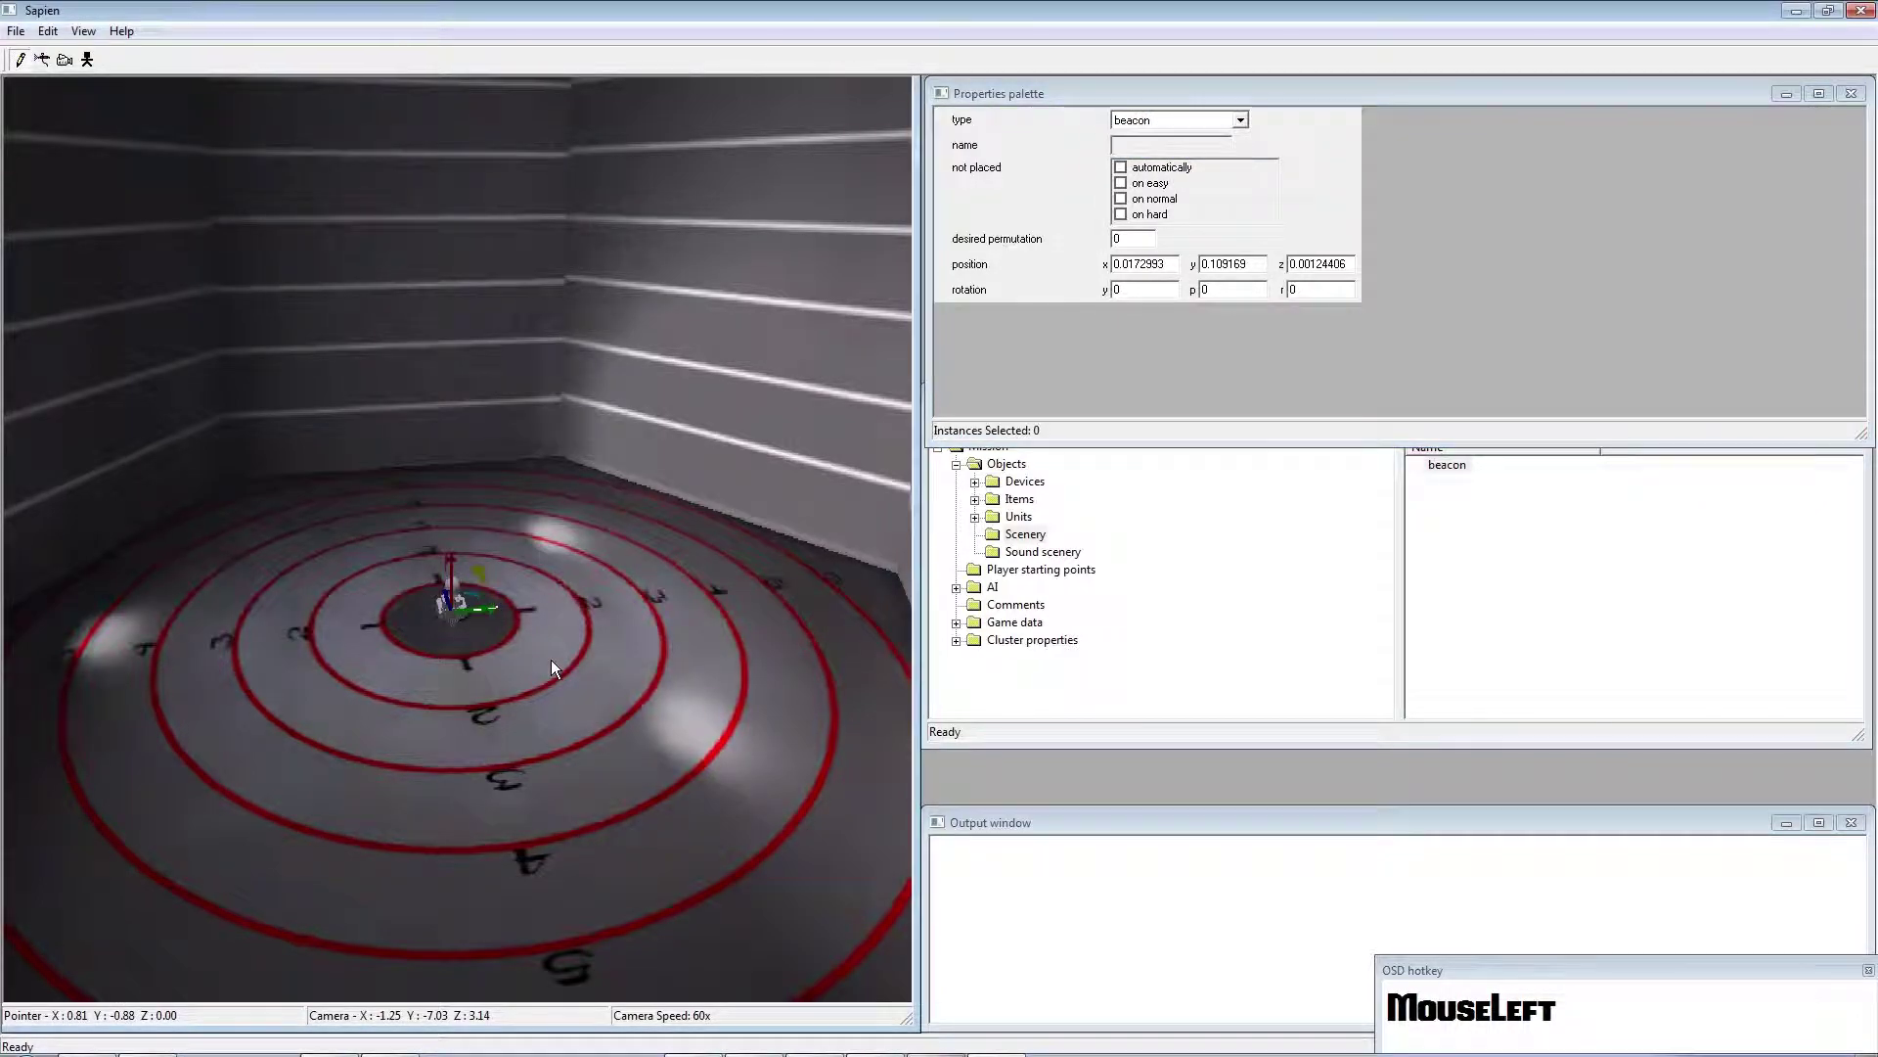
{"action": "middle_click_drag", "start_coordinate": [561, 653], "coordinate": [1413, 534]}
{"action": "key", "text": "w"}
{"action": "key", "text": "f"}
{"action": "key", "text": "f"}
{"action": "key", "text": "w"}
{"action": "key", "text": "a"}
{"action": "key", "text": "a"}
{"action": "key", "text": "a"}
{"action": "key", "text": "w"}
{"action": "middle_click_drag", "start_coordinate": [1658, 533], "coordinate": [538, 630]}
{"action": "key", "text": "w"}
{"action": "key", "text": "w"}
{"action": "key", "text": "w"}
{"action": "key", "text": "d"}
{"action": "key", "text": "d"}
{"action": "key", "text": "d"}
{"action": "key", "text": "w"}
{"action": "key", "text": "s"}
{"action": "key", "text": "d"}
{"action": "key", "text": "s"}
{"action": "key", "text": "d"}
{"action": "key", "text": "w"}
{"action": "key", "text": "d"}
{"action": "key", "text": "d"}
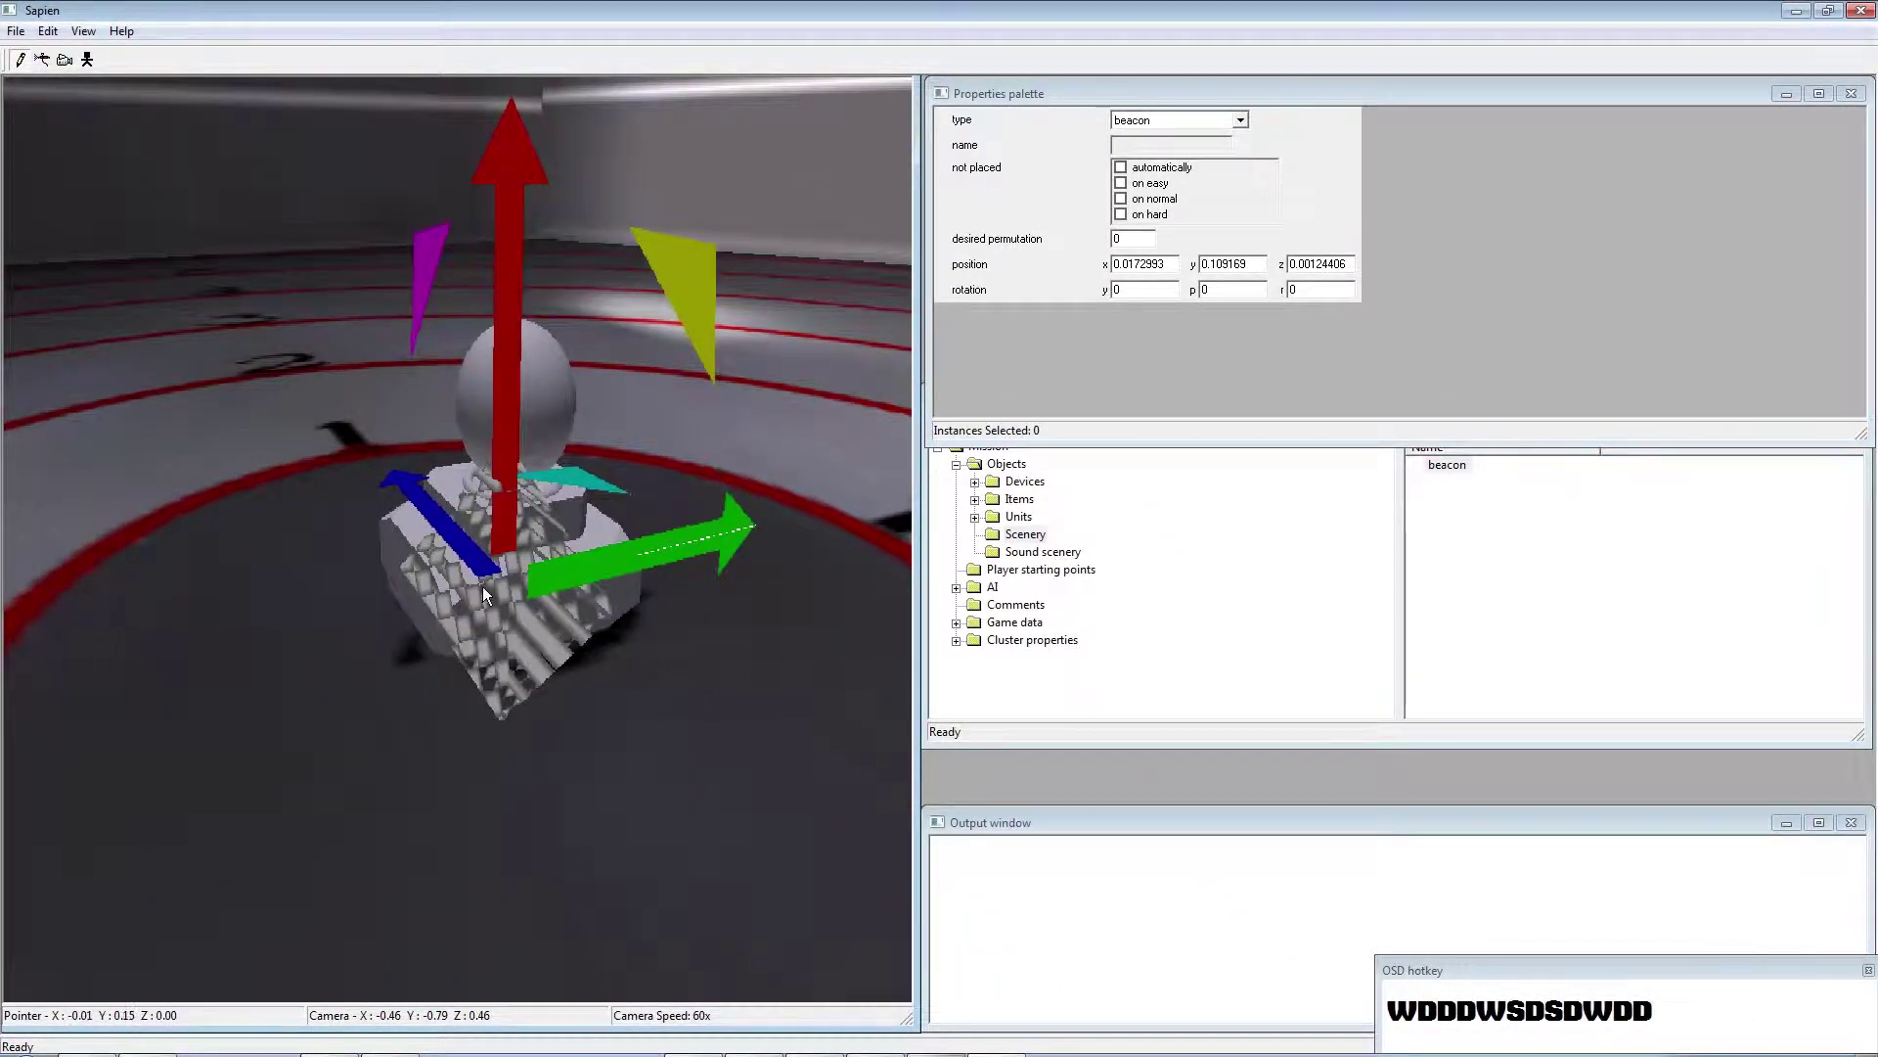
{"action": "left_click", "coordinate": [945, 1037]}
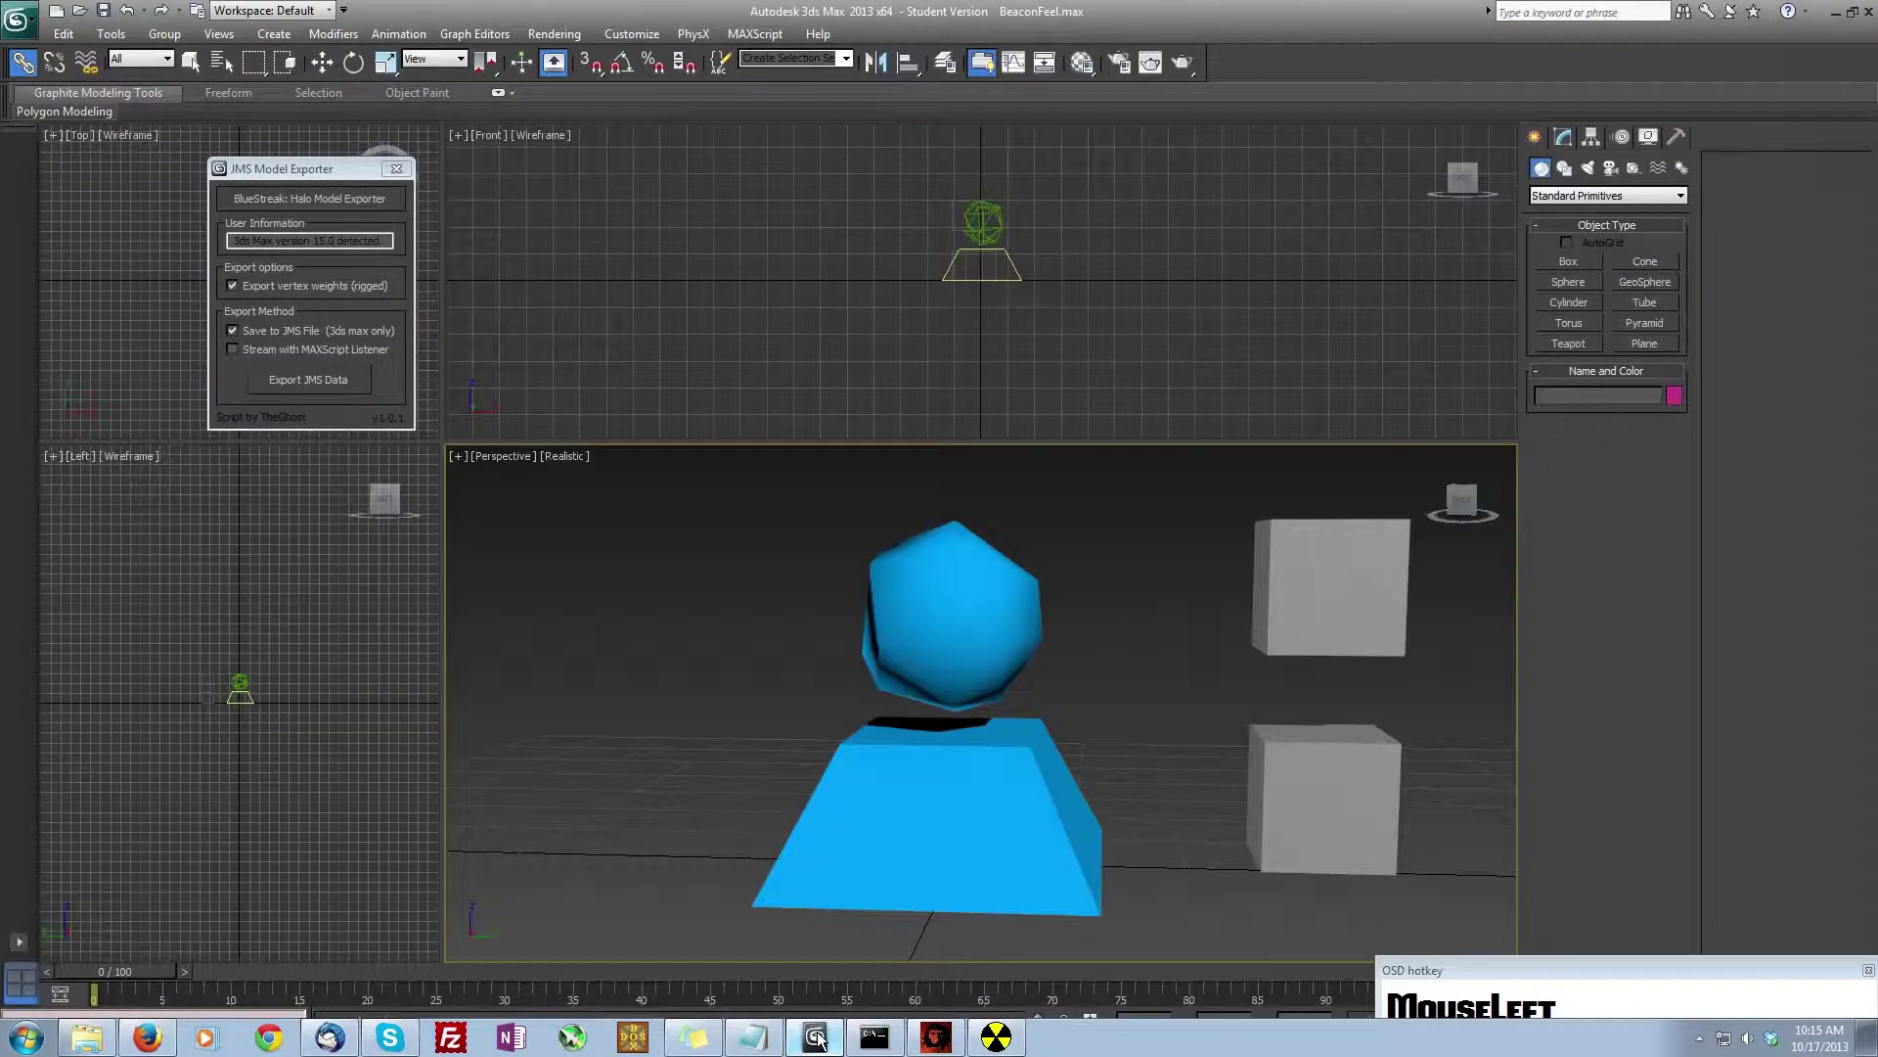
{"action": "middle_click_drag", "start_coordinate": [923, 866], "coordinate": [857, 752]}
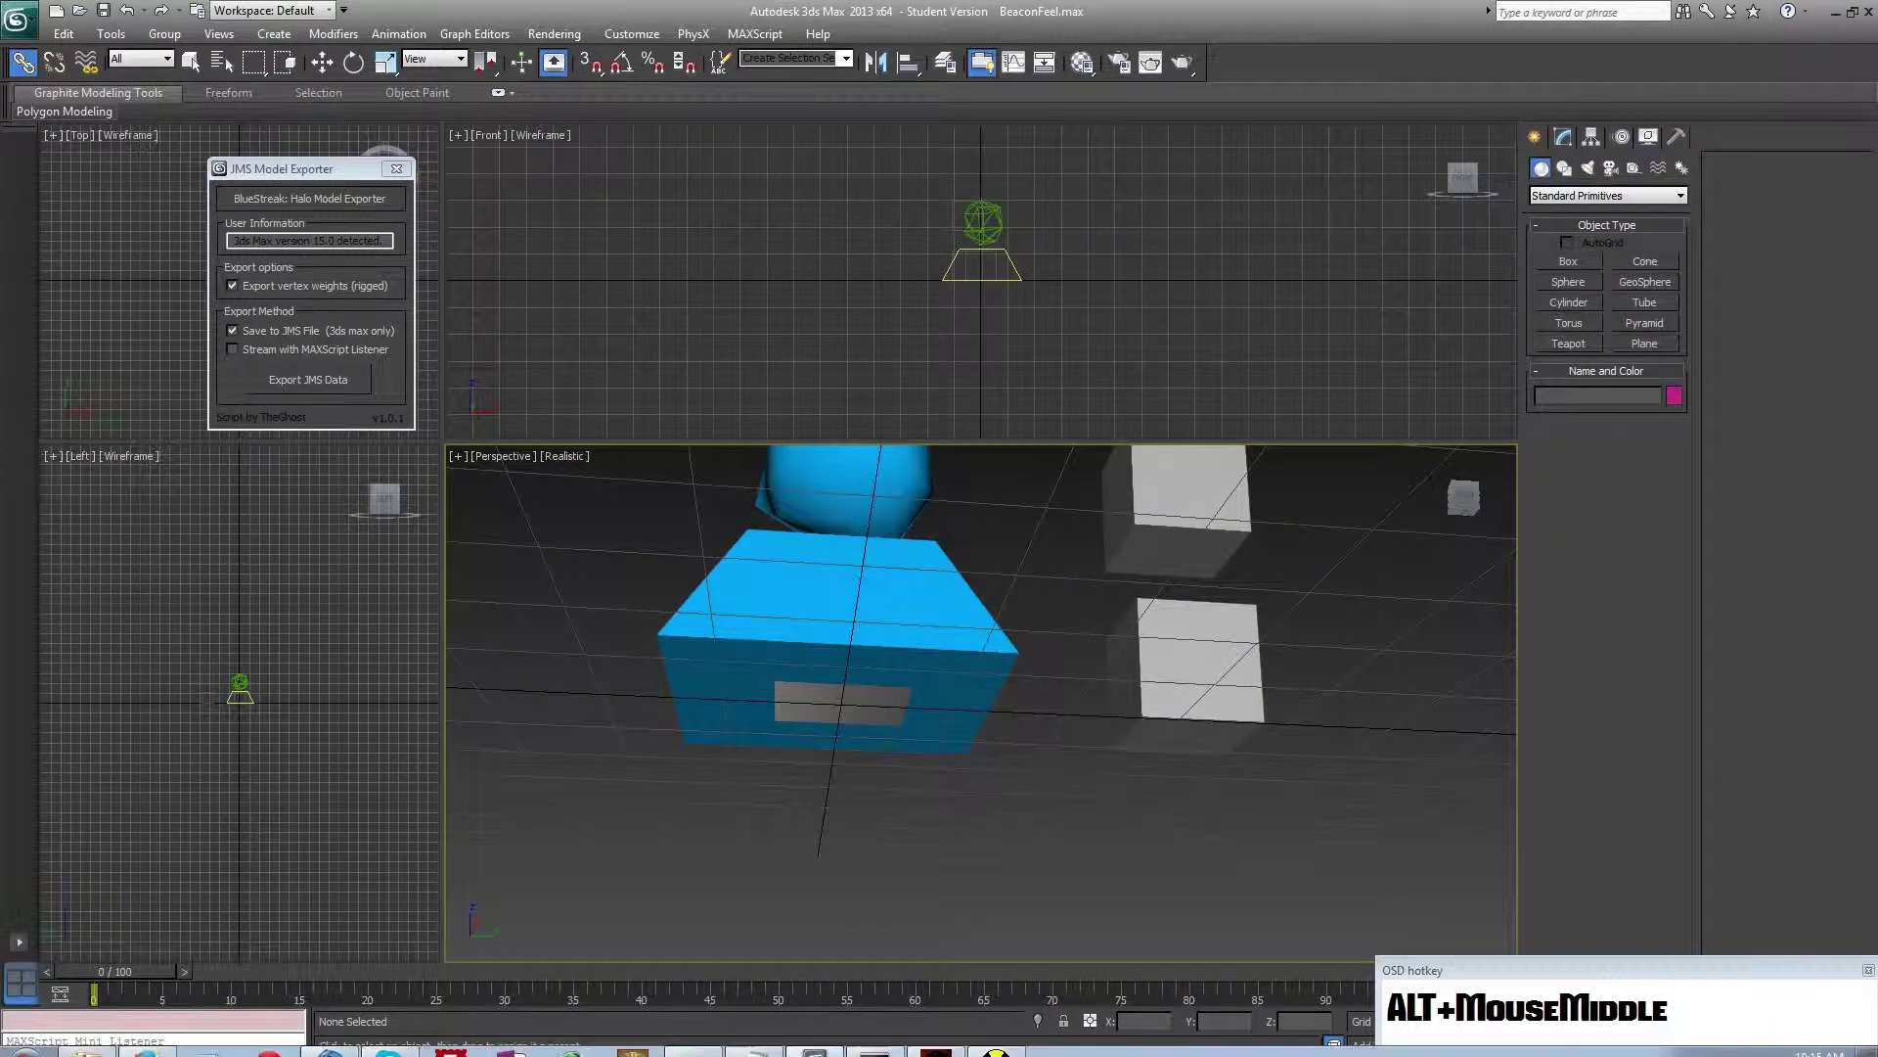
{"action": "left_click", "coordinate": [990, 1039]}
{"action": "middle_click_drag", "start_coordinate": [570, 621], "coordinate": [939, 536]}
{"action": "key", "text": "w"}
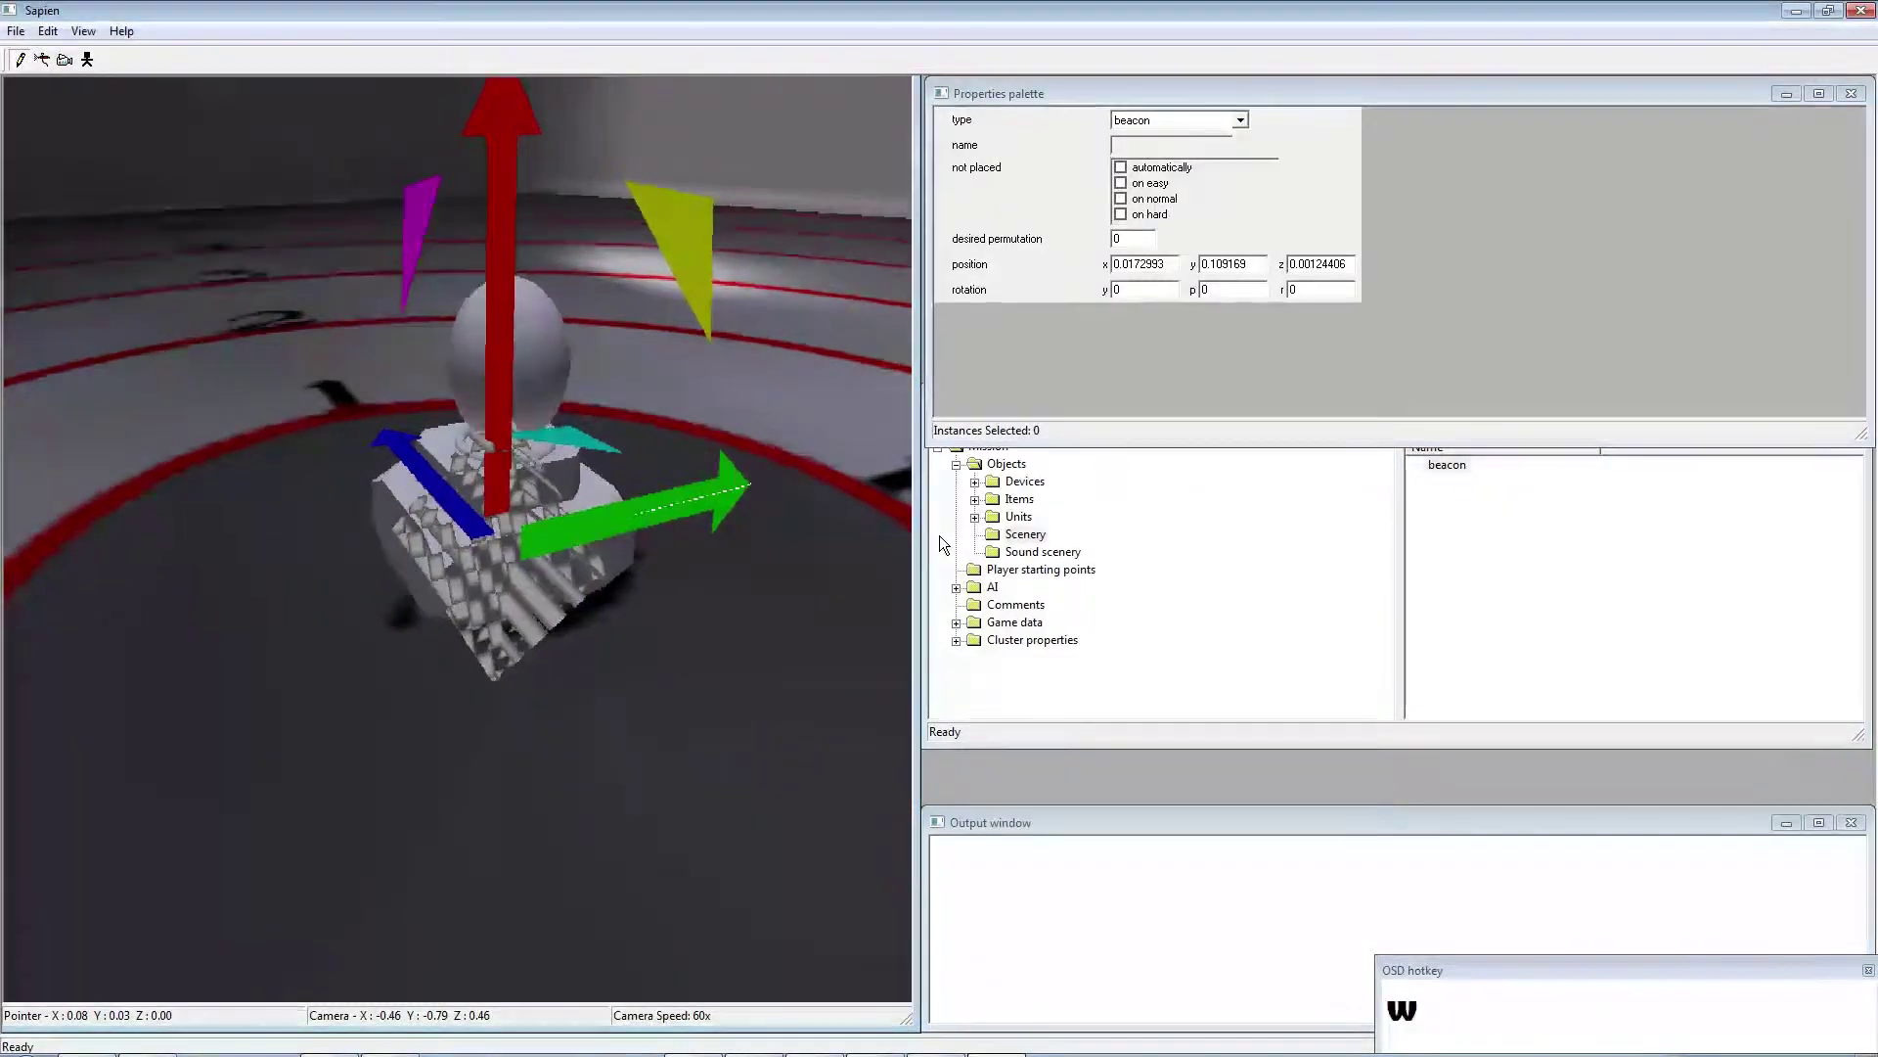
{"action": "key", "text": "a"}
{"action": "middle_click_drag", "start_coordinate": [1246, 595], "coordinate": [1877, 587]}
{"action": "key", "text": "w"}
{"action": "key", "text": "a"}
{"action": "key", "text": "w"}
{"action": "key", "text": "s"}
{"action": "key", "text": "a"}
{"action": "key", "text": "a"}
{"action": "key", "text": "w"}
{"action": "key", "text": "w"}
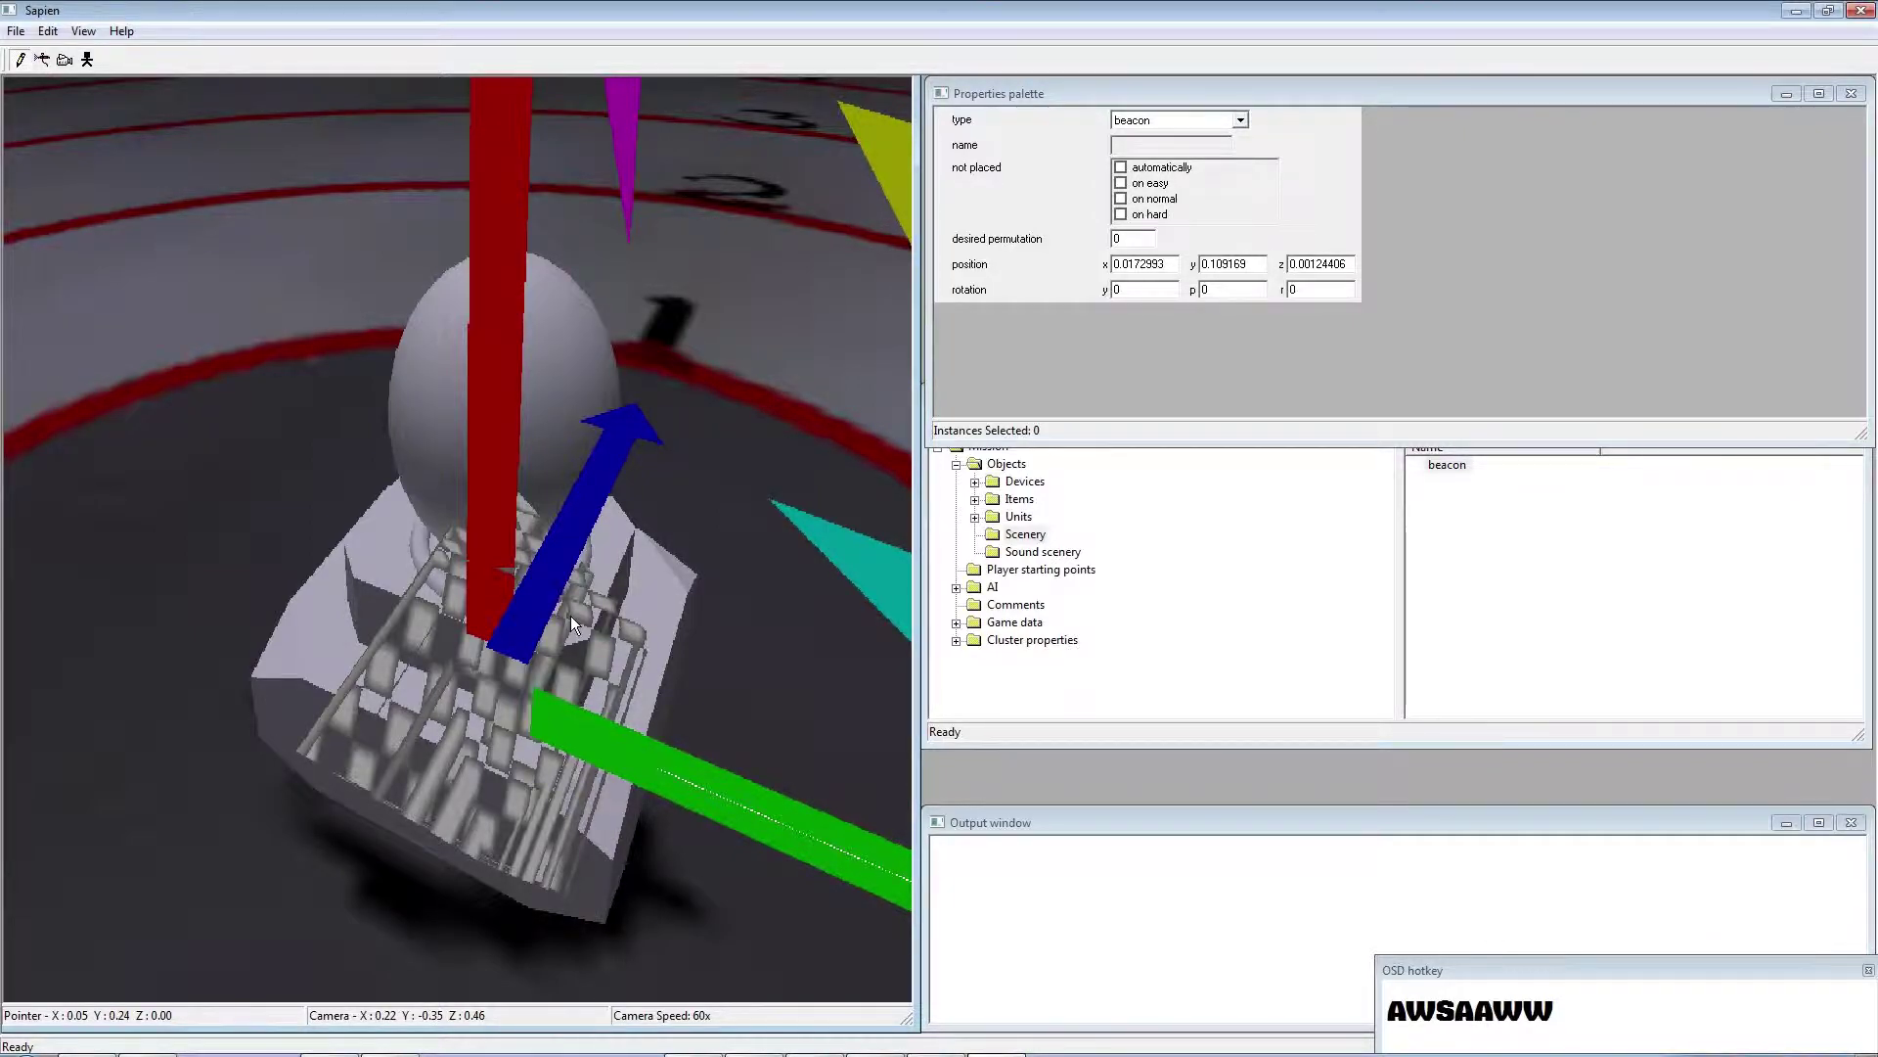
{"action": "middle_click_drag", "start_coordinate": [572, 615], "coordinate": [1235, 478]}
{"action": "key", "text": "a"}
{"action": "key", "text": "w"}
{"action": "key", "text": "s"}
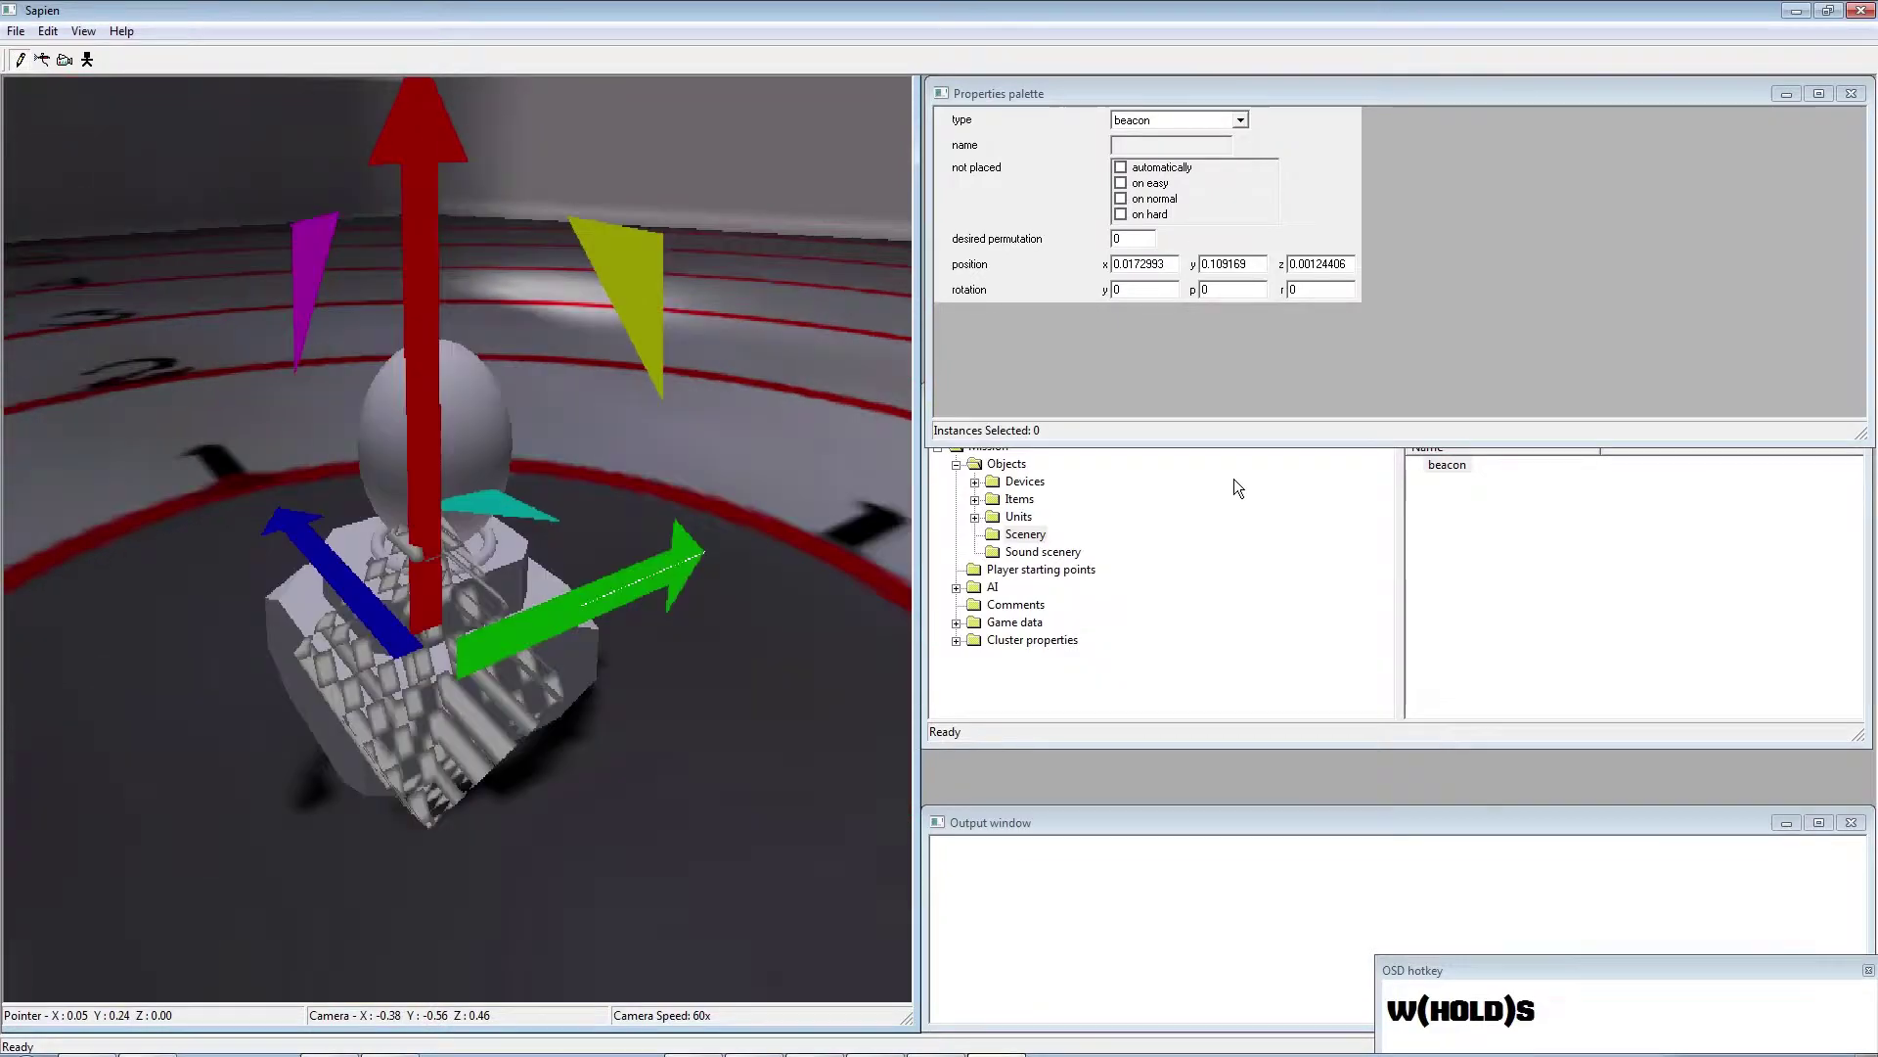
{"action": "key", "text": "w"}
{"action": "key", "text": "w"}
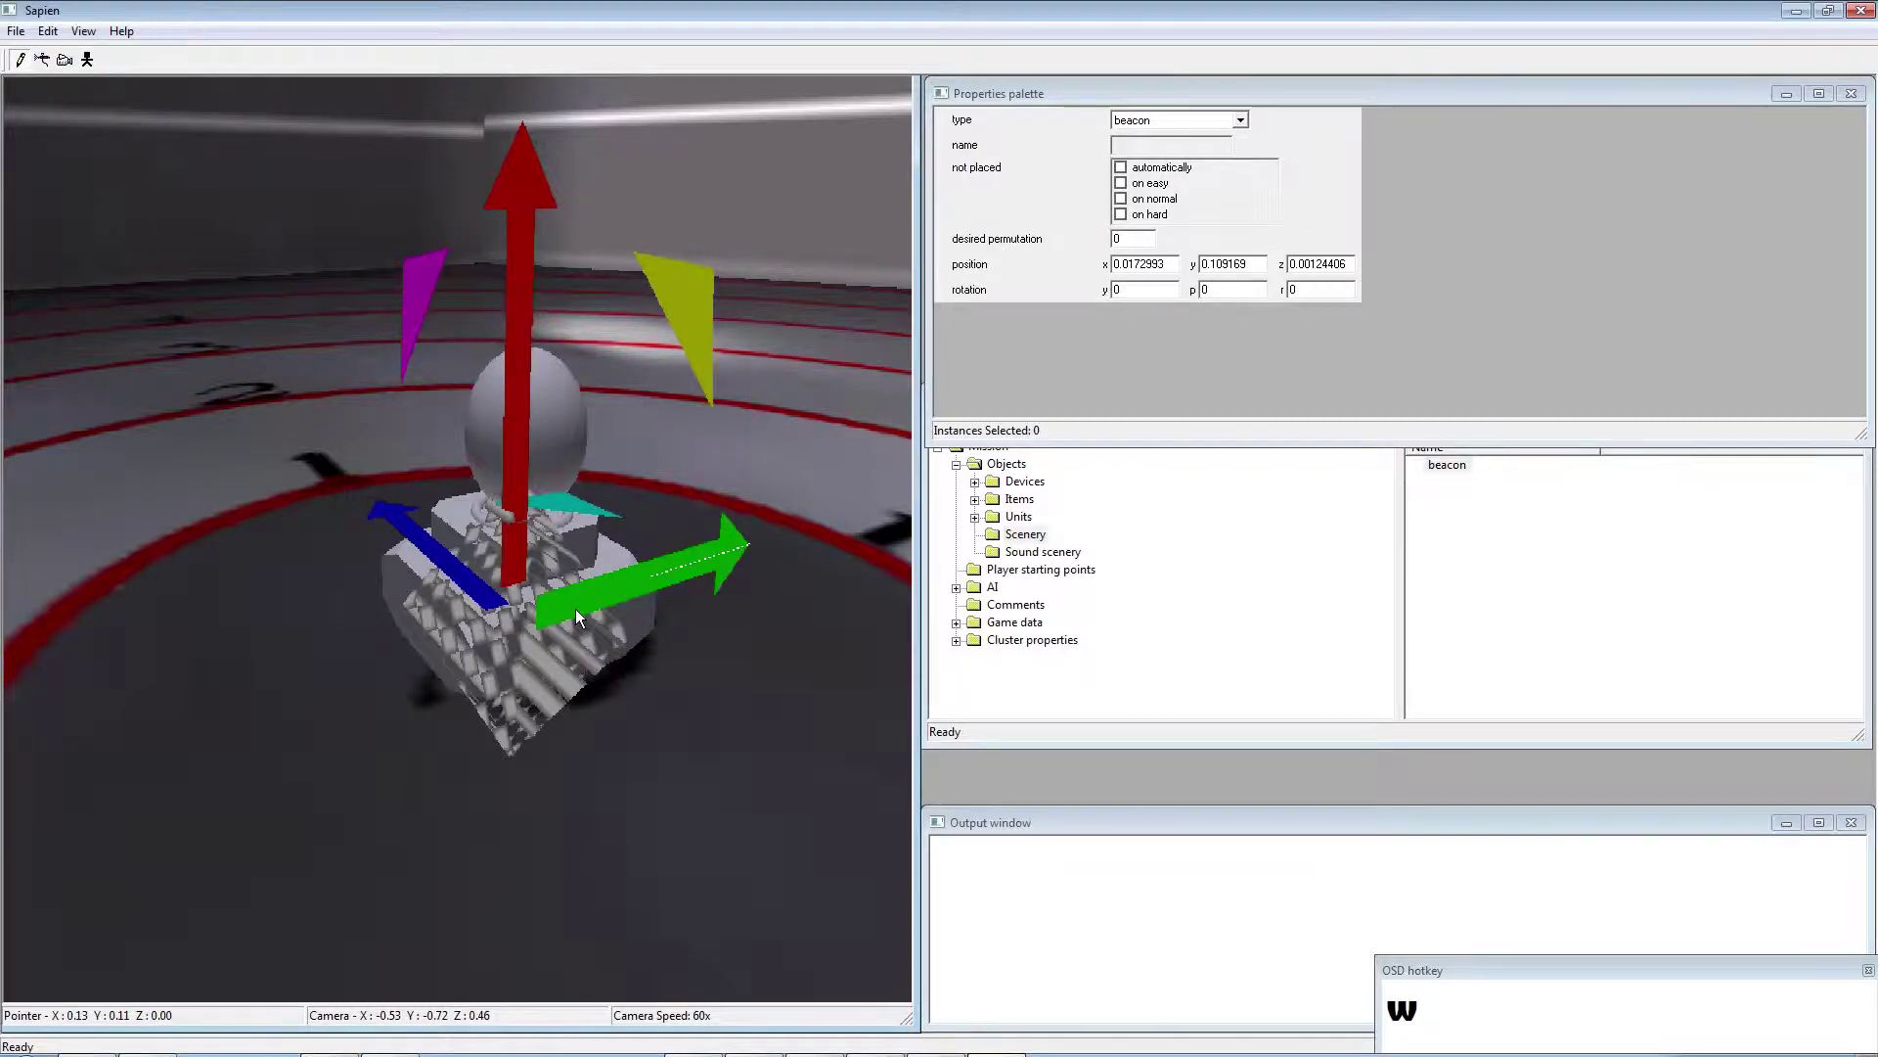
{"action": "mouse_move", "coordinate": [978, 1042]}
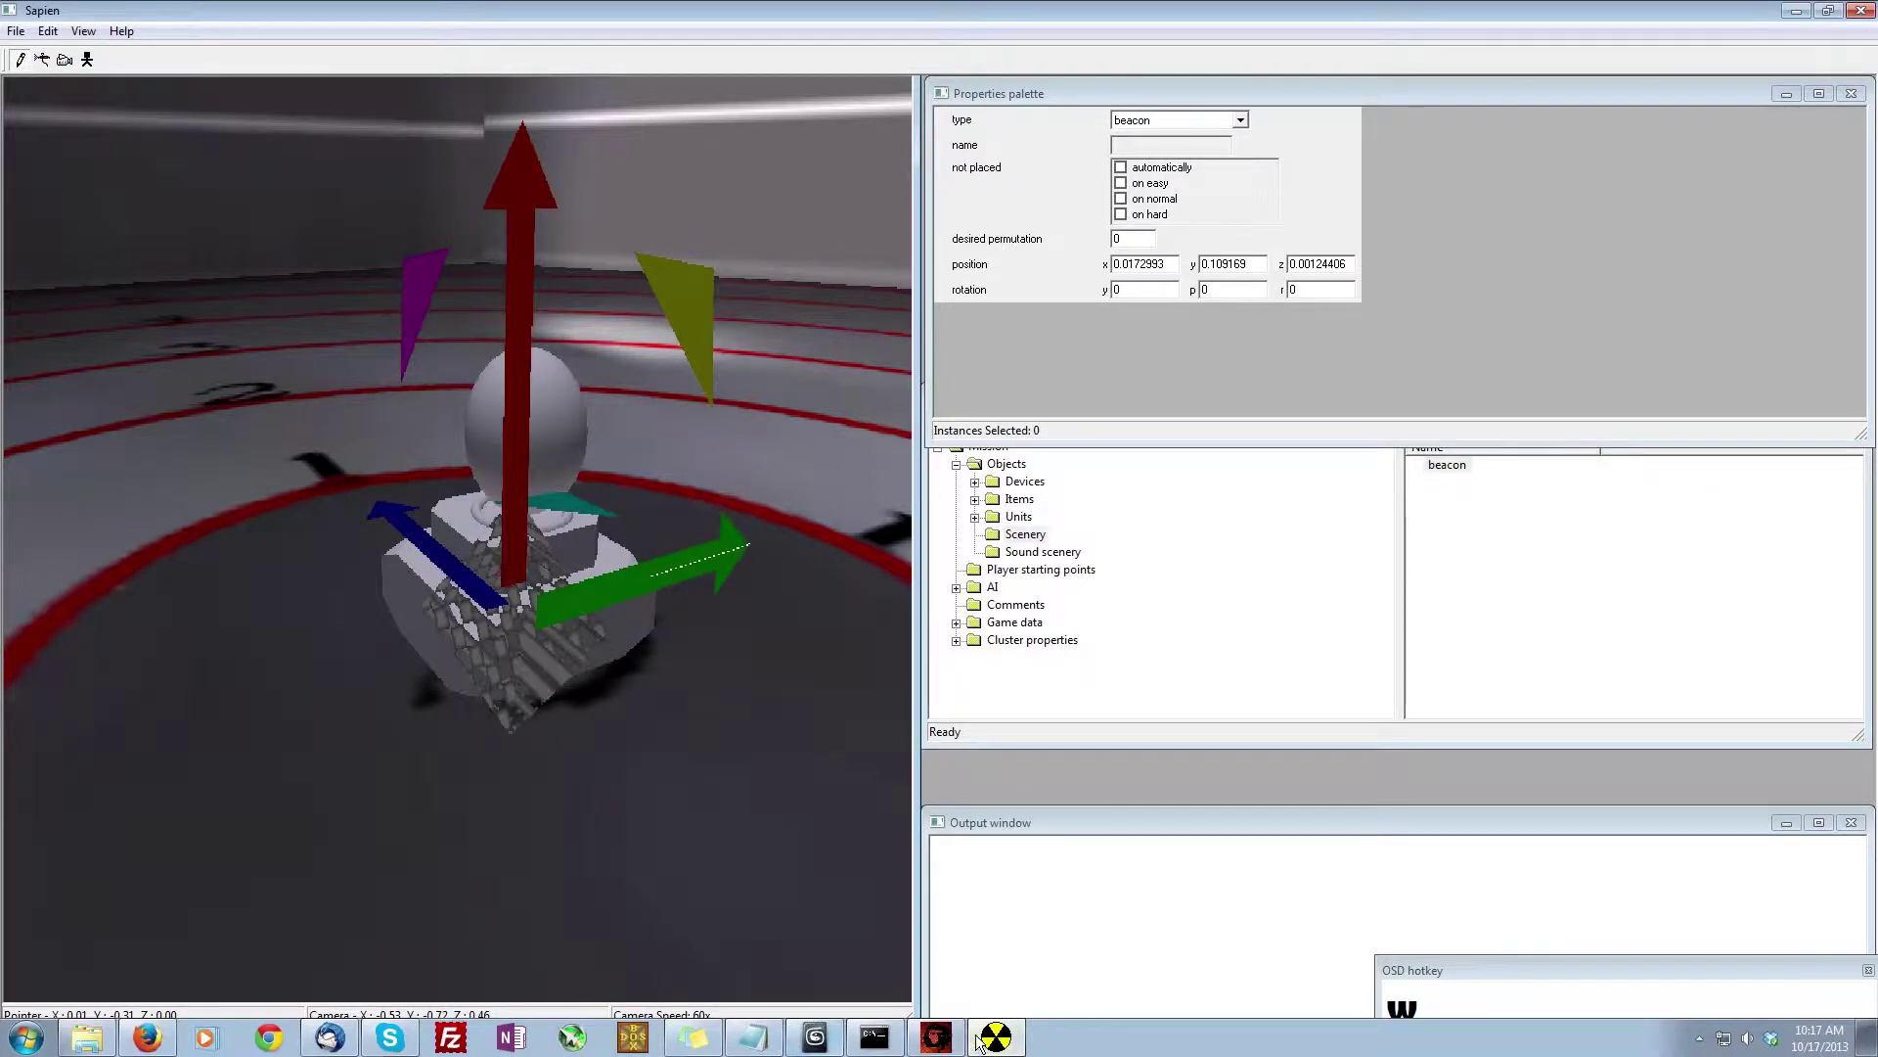
{"action": "left_click", "coordinate": [832, 1043]}
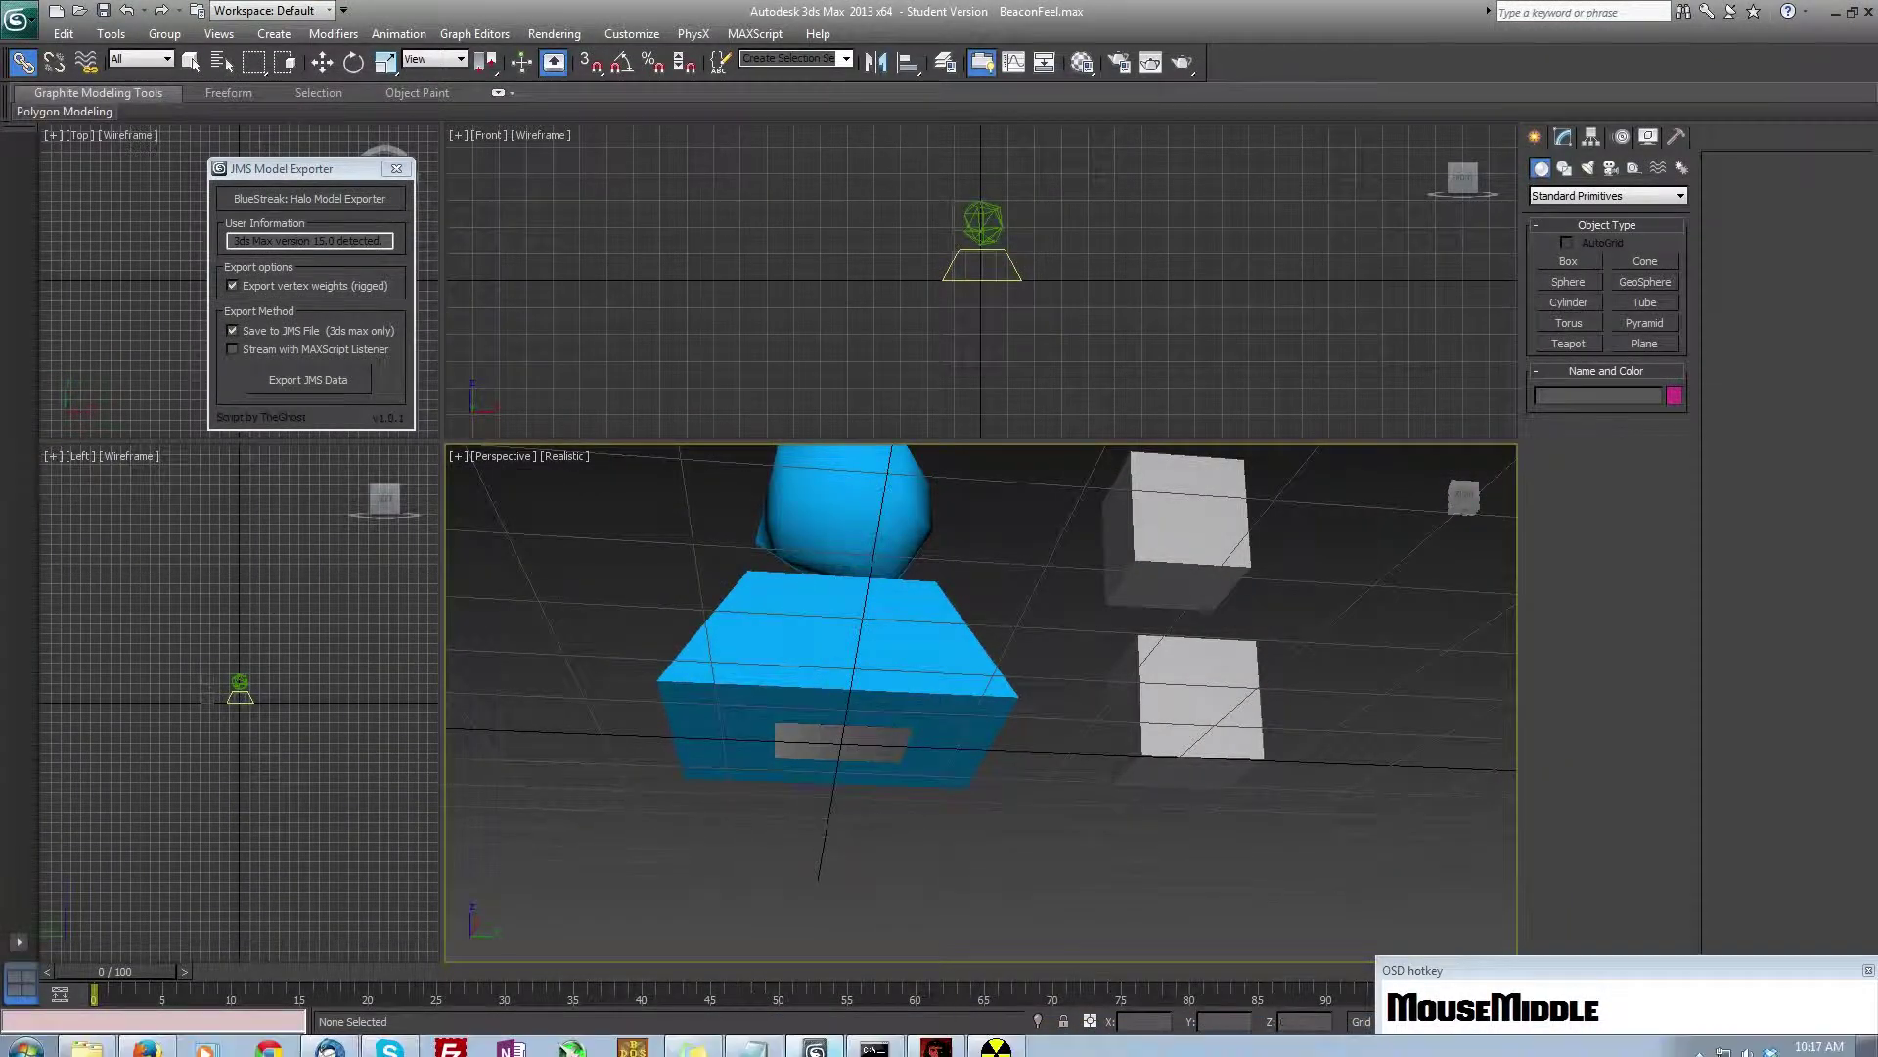
{"action": "left_click", "coordinate": [996, 1044]}
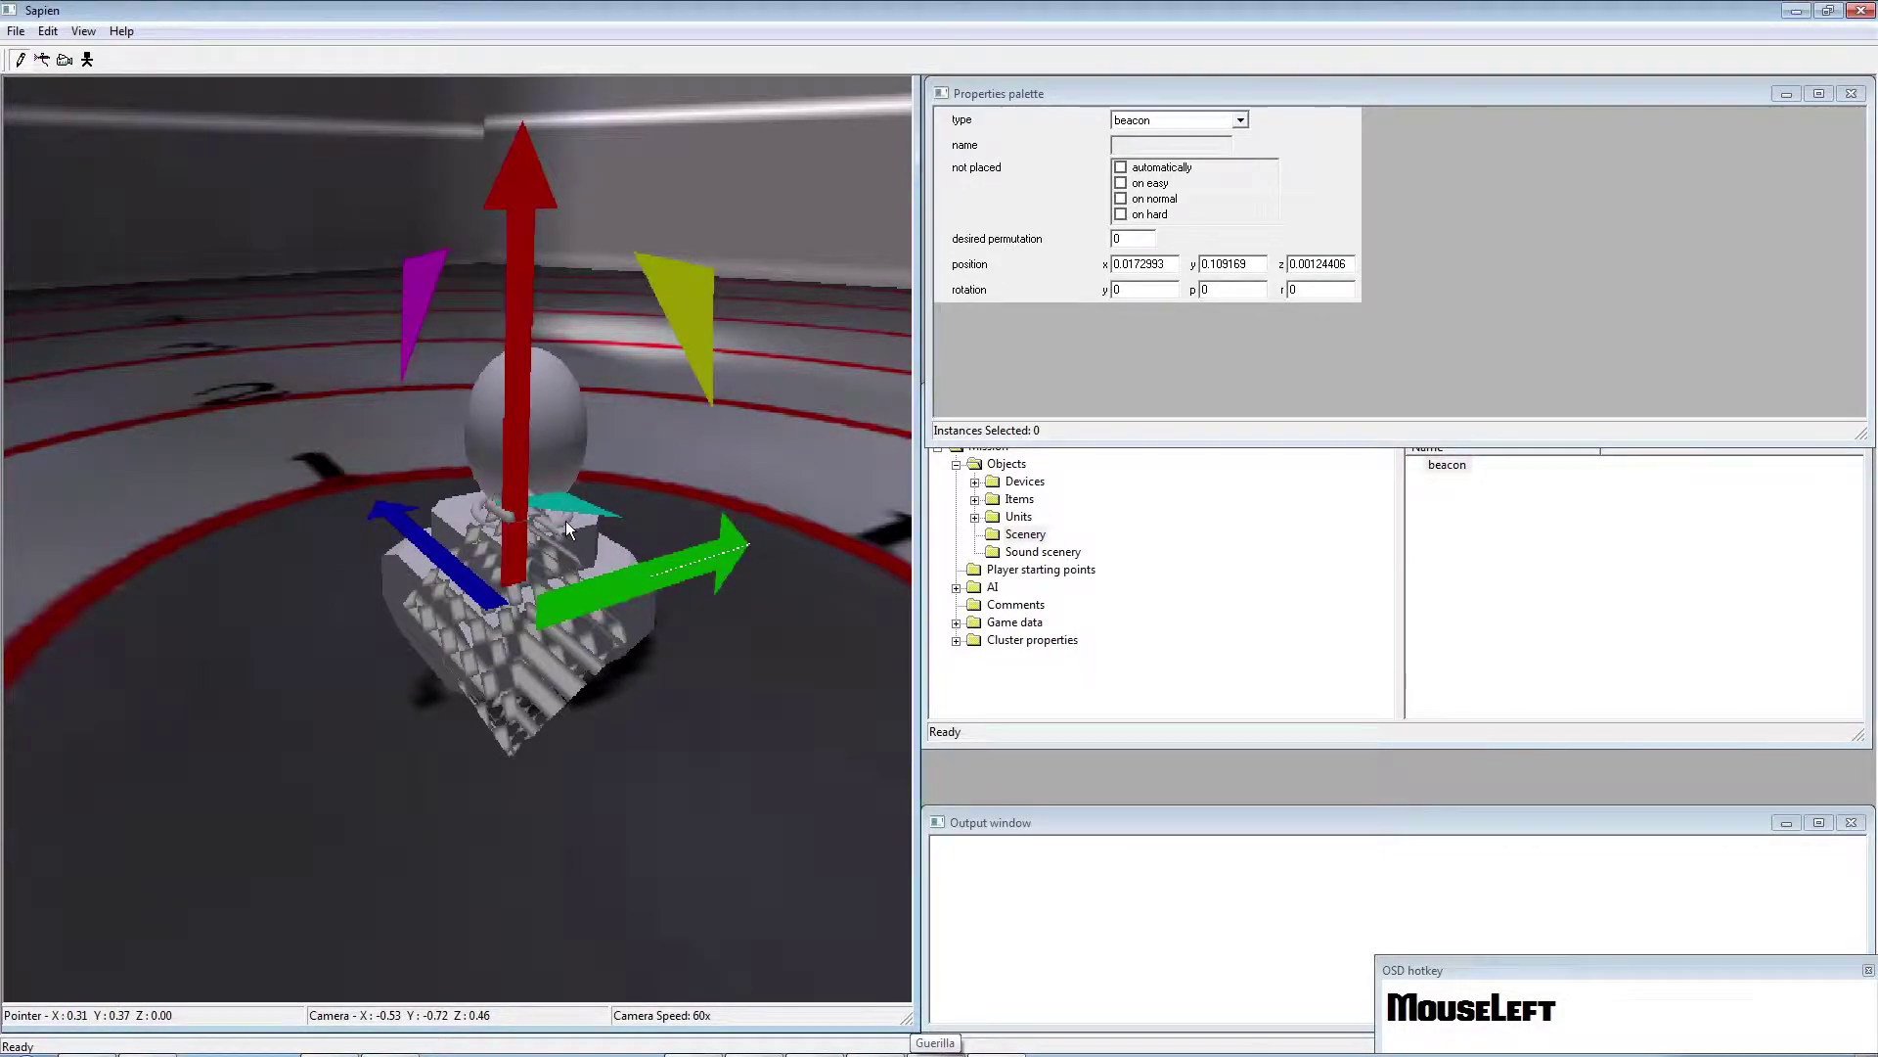
Orbit and fly around the placed beacon, then clear its selection highlight
{"action": "middle_click_drag", "start_coordinate": [565, 521], "coordinate": [931, 532]}
{"action": "key", "text": "a"}
{"action": "key", "text": "w"}
{"action": "key", "text": "a"}
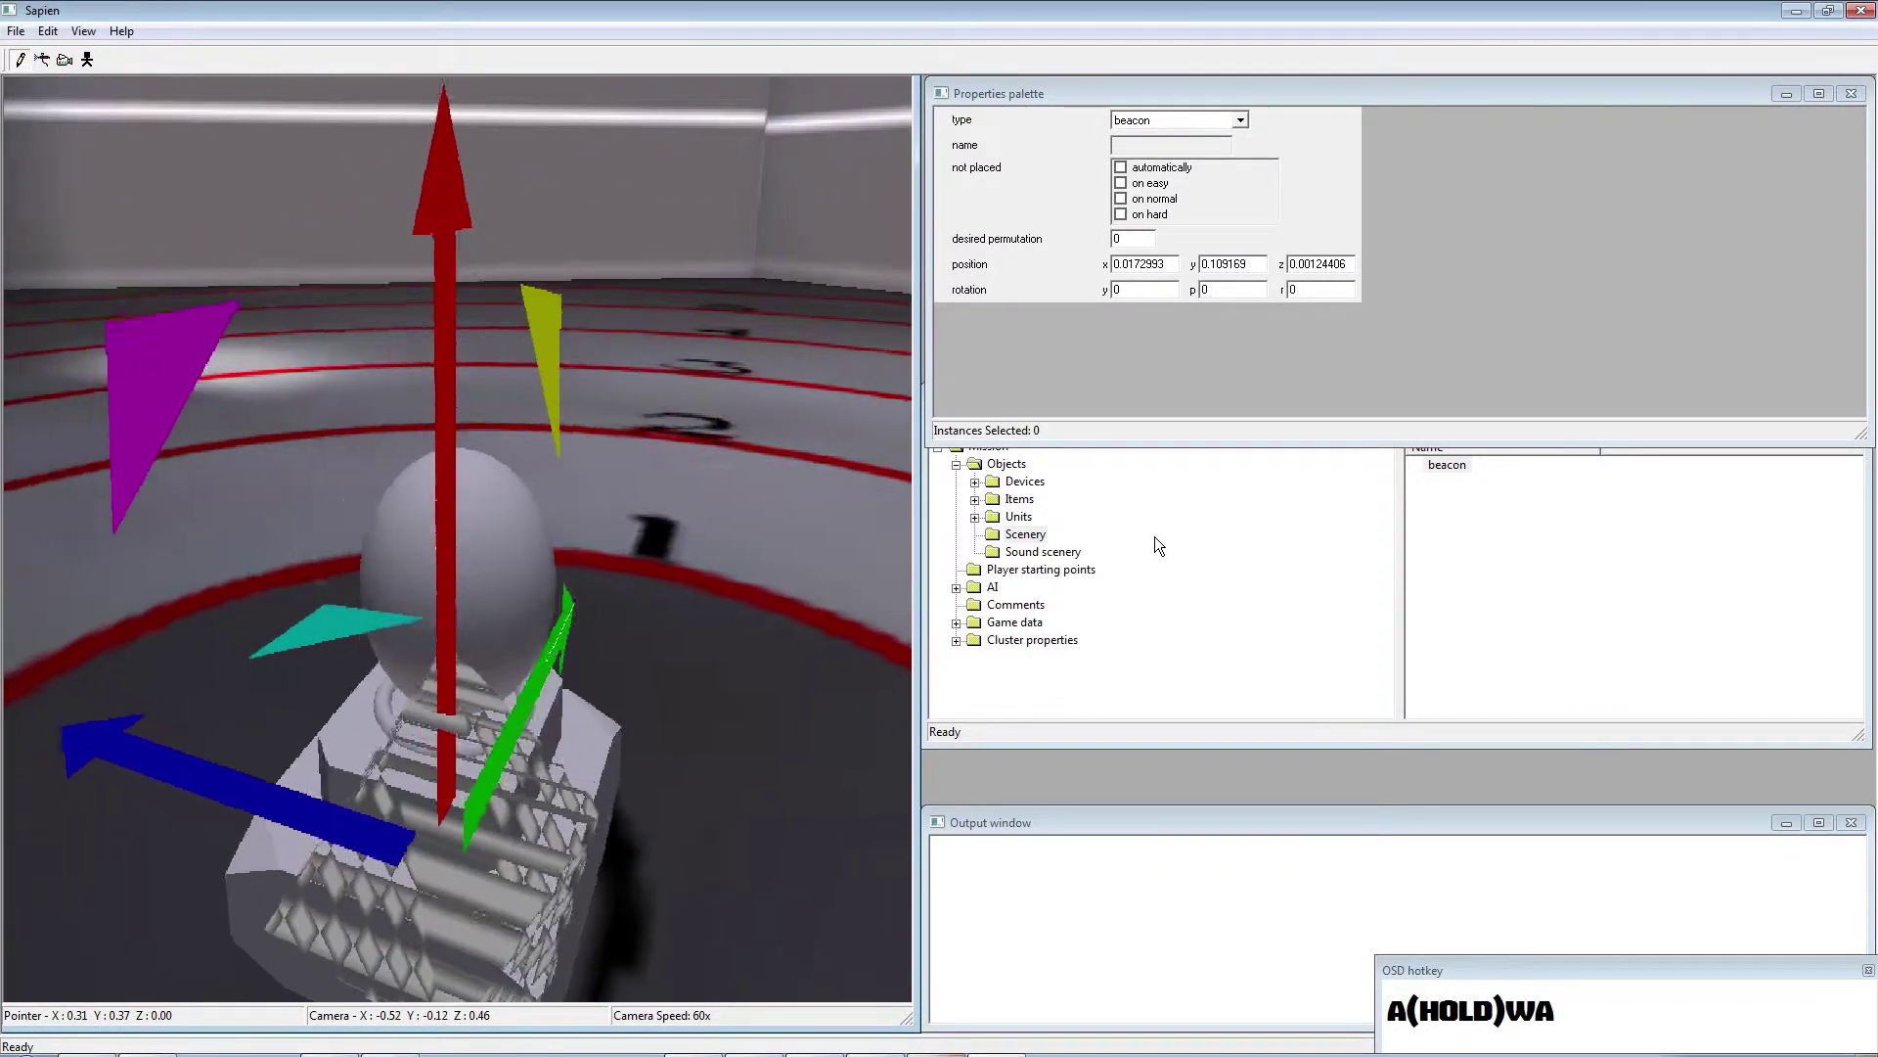
{"action": "key", "text": "w"}
{"action": "key", "text": "s"}
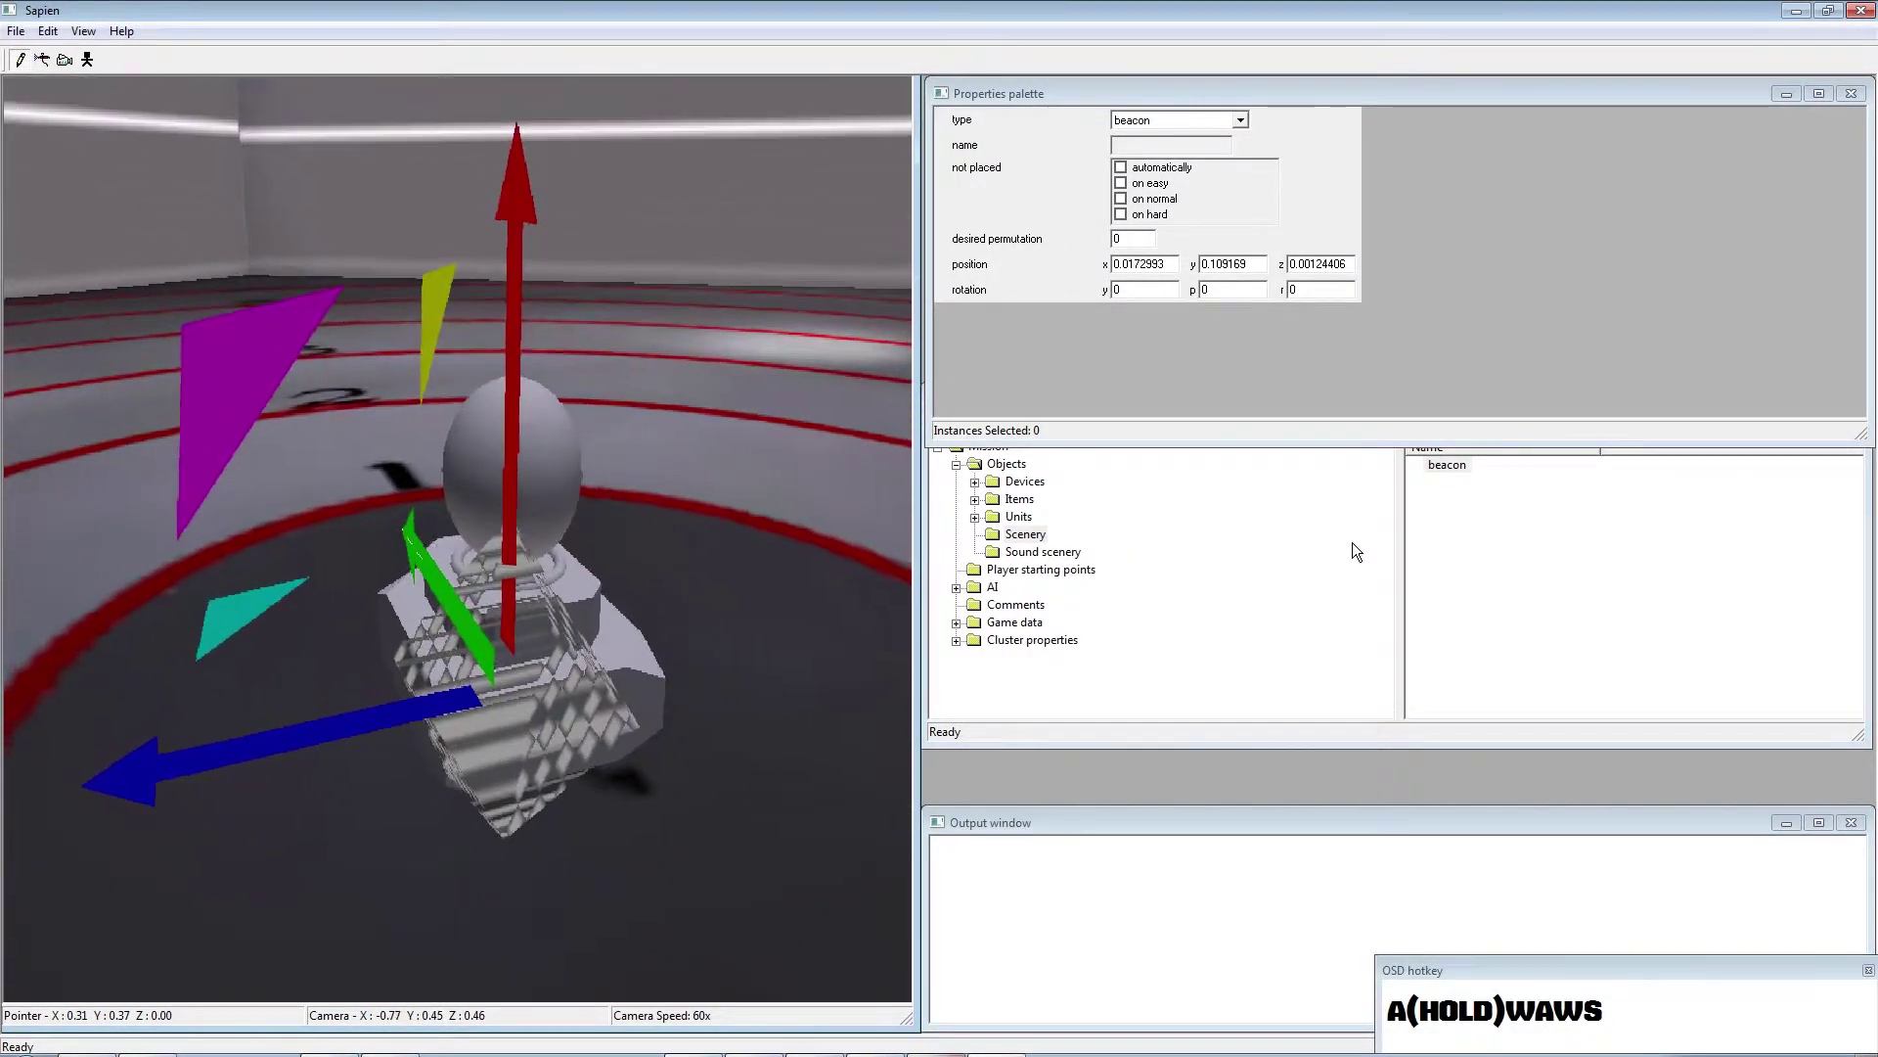
{"action": "left_click", "coordinate": [690, 383]}
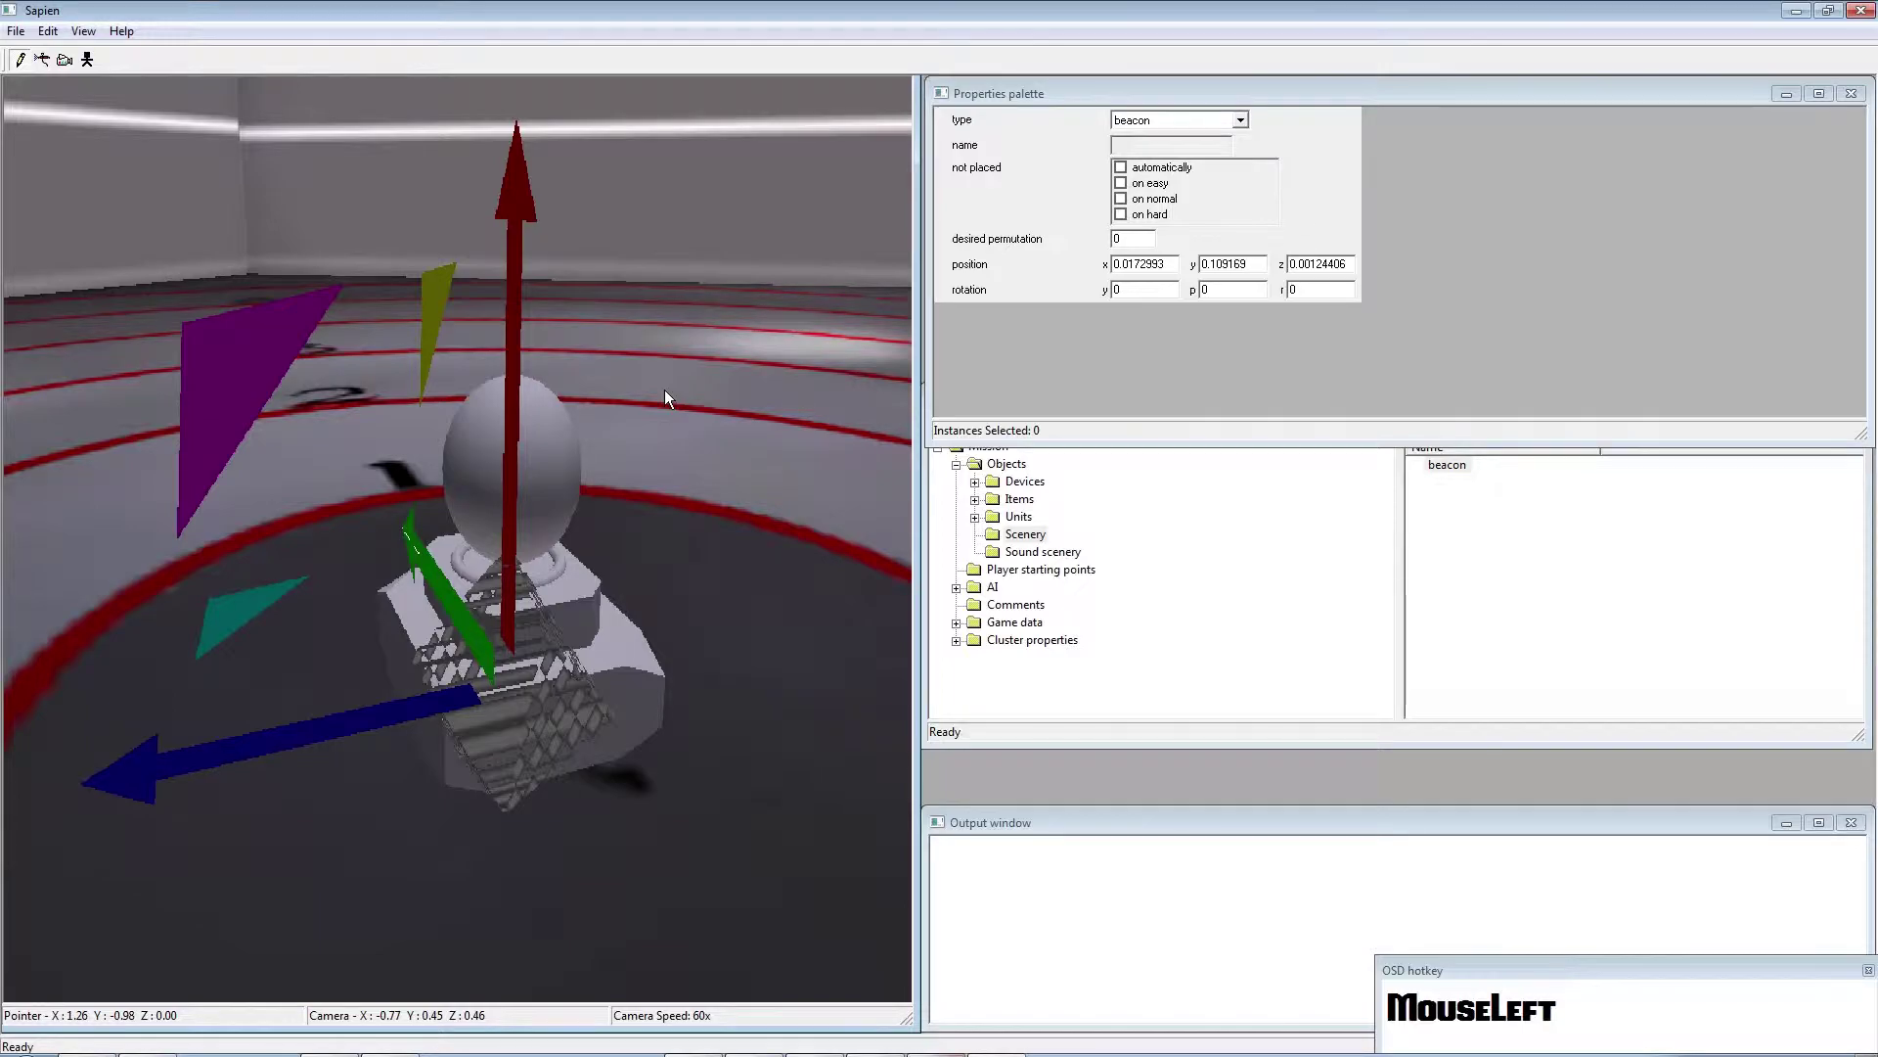
Circle the beacon again from another angle and bring up the command console
{"action": "middle_click_drag", "start_coordinate": [665, 390], "coordinate": [1572, 568]}
{"action": "key", "text": "a"}
{"action": "key", "text": "w"}
{"action": "key", "text": "a"}
{"action": "key", "text": "w"}
{"action": "key", "text": "s"}
{"action": "key", "text": "w"}
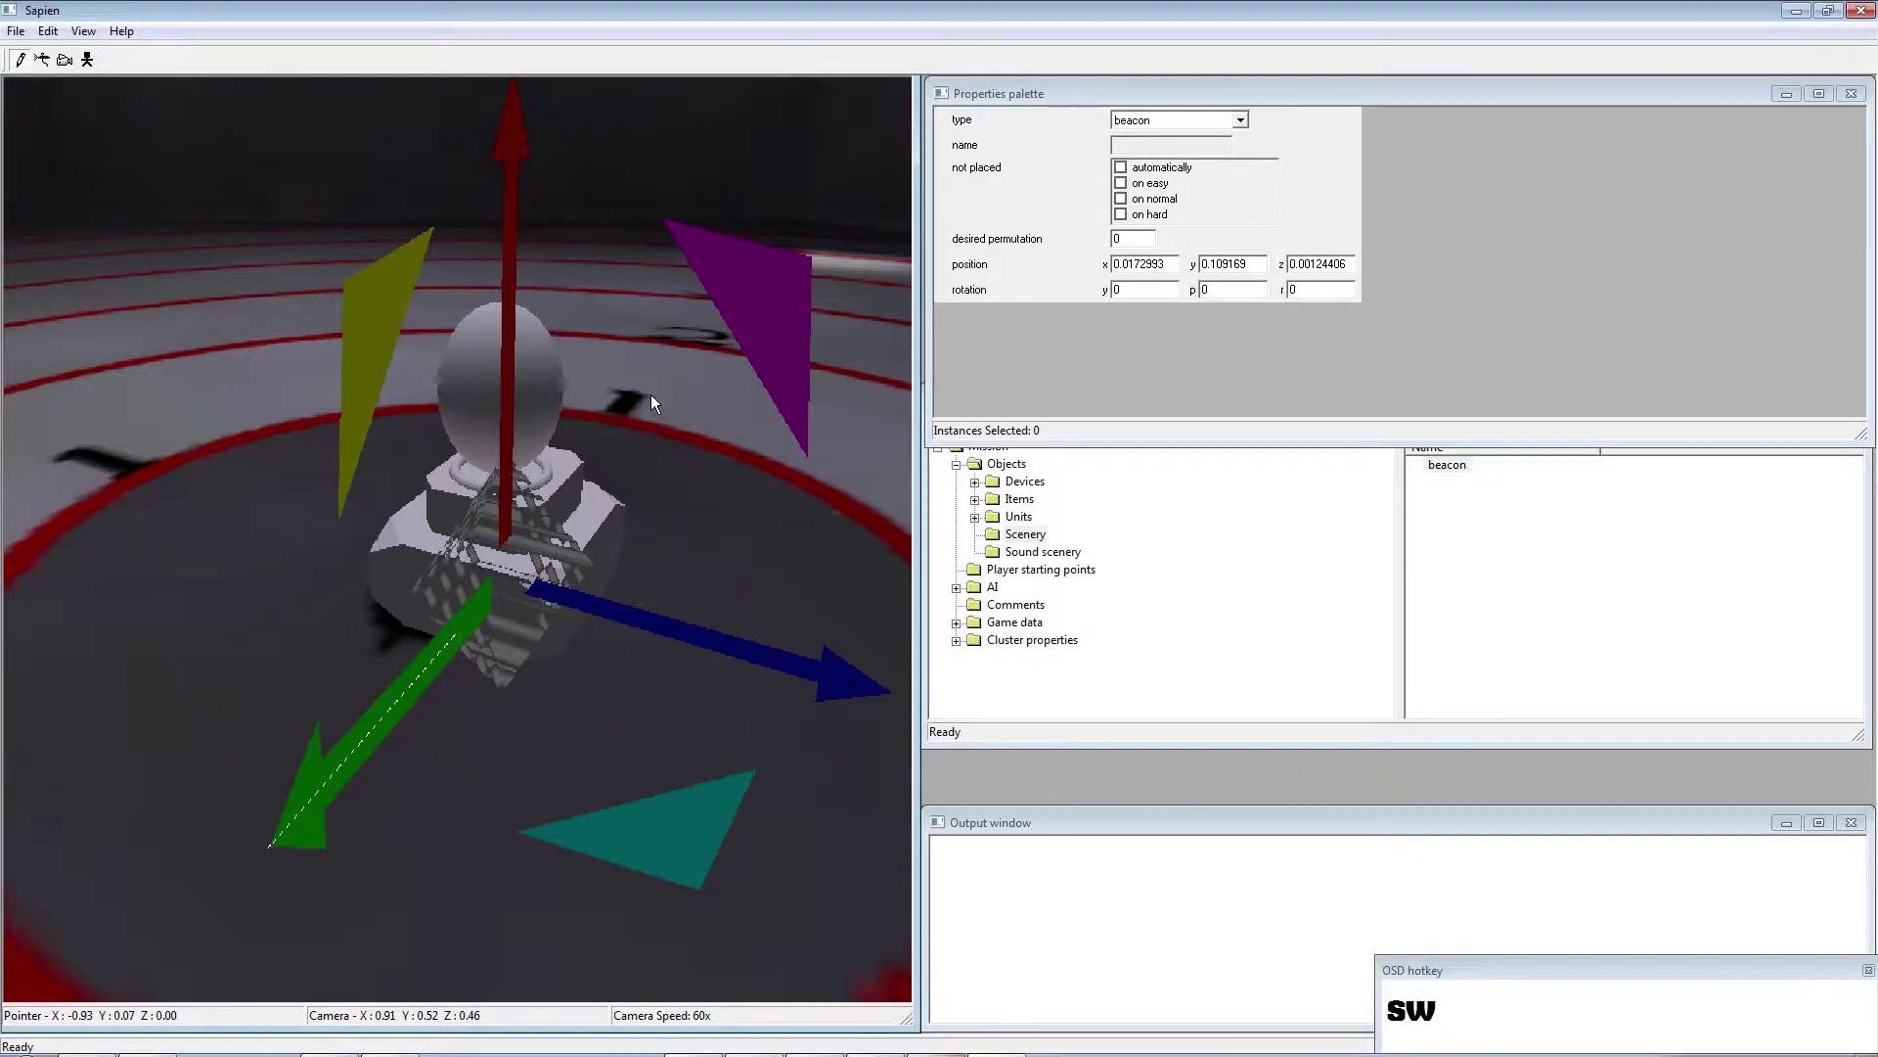
{"action": "key", "text": "grave"}
Run debug_objects 1 in the console and dismiss the stray 's' entry
{"action": "type", "text": "debug_obj"}
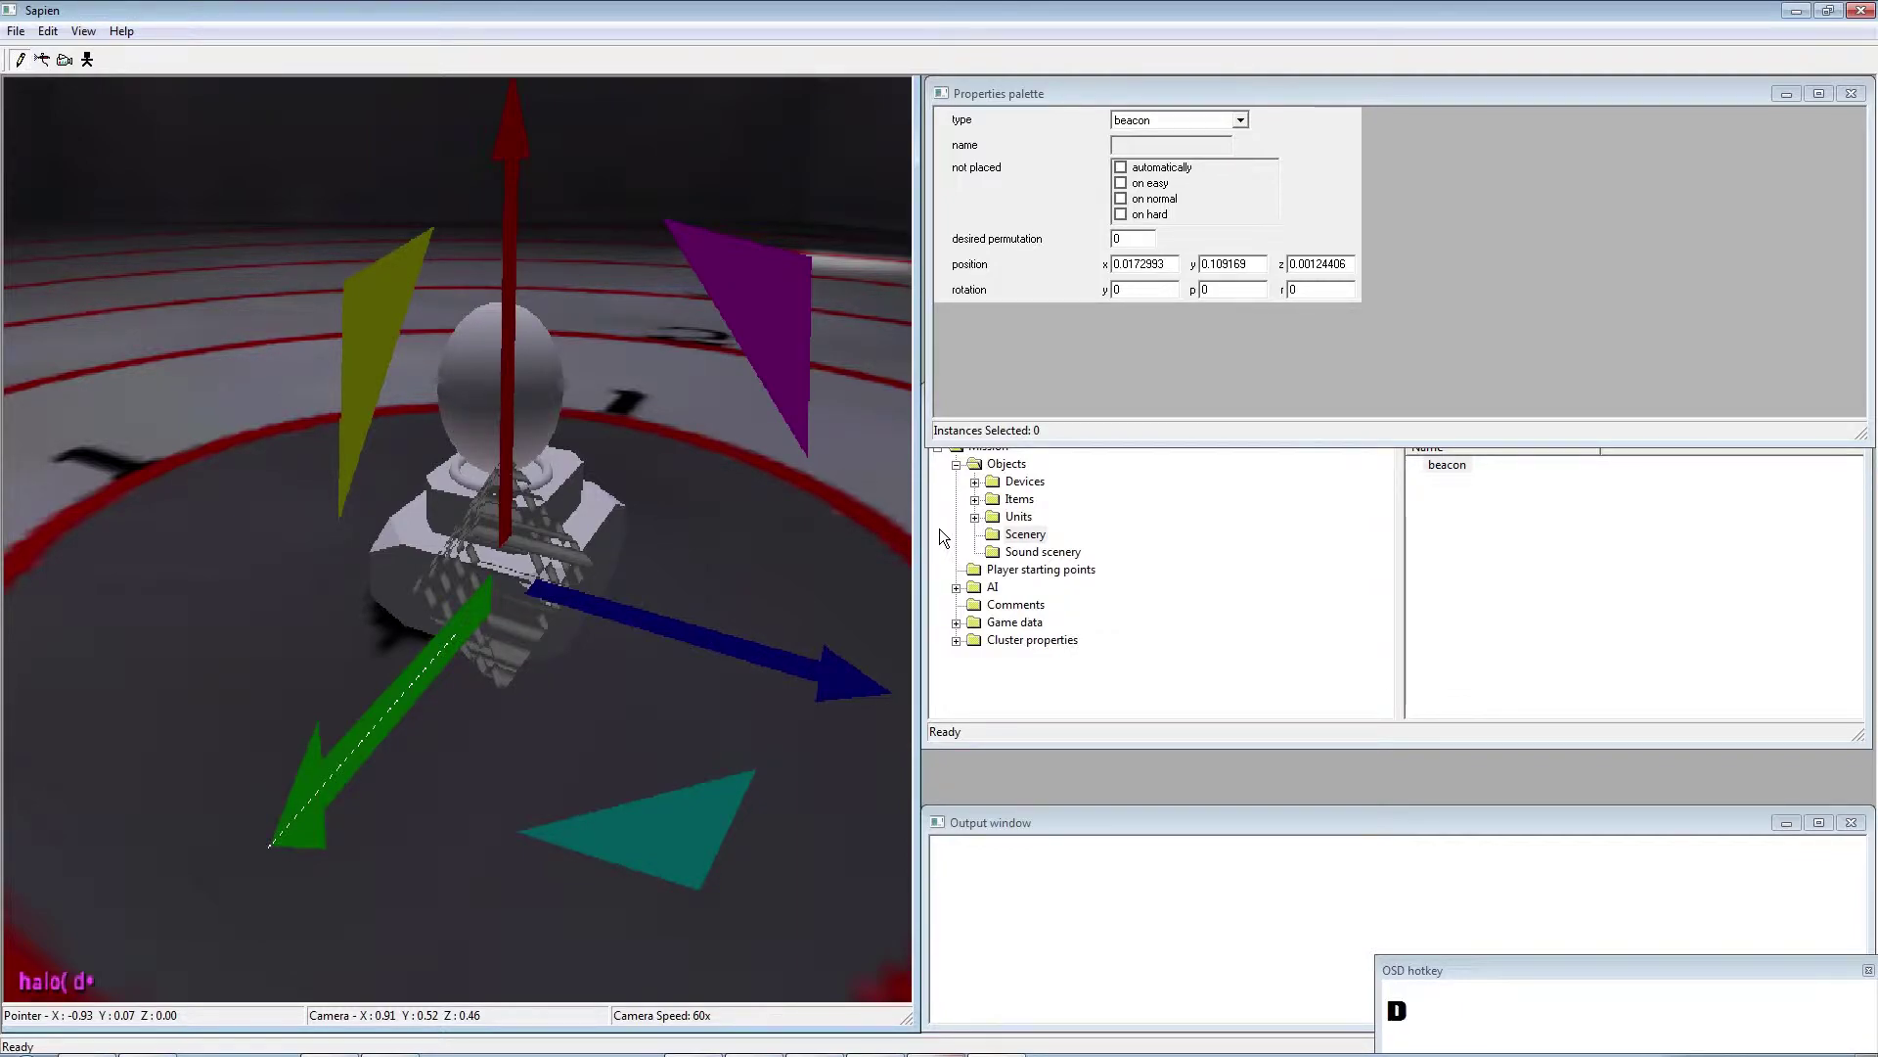
{"action": "type", "text": "ects 1"}
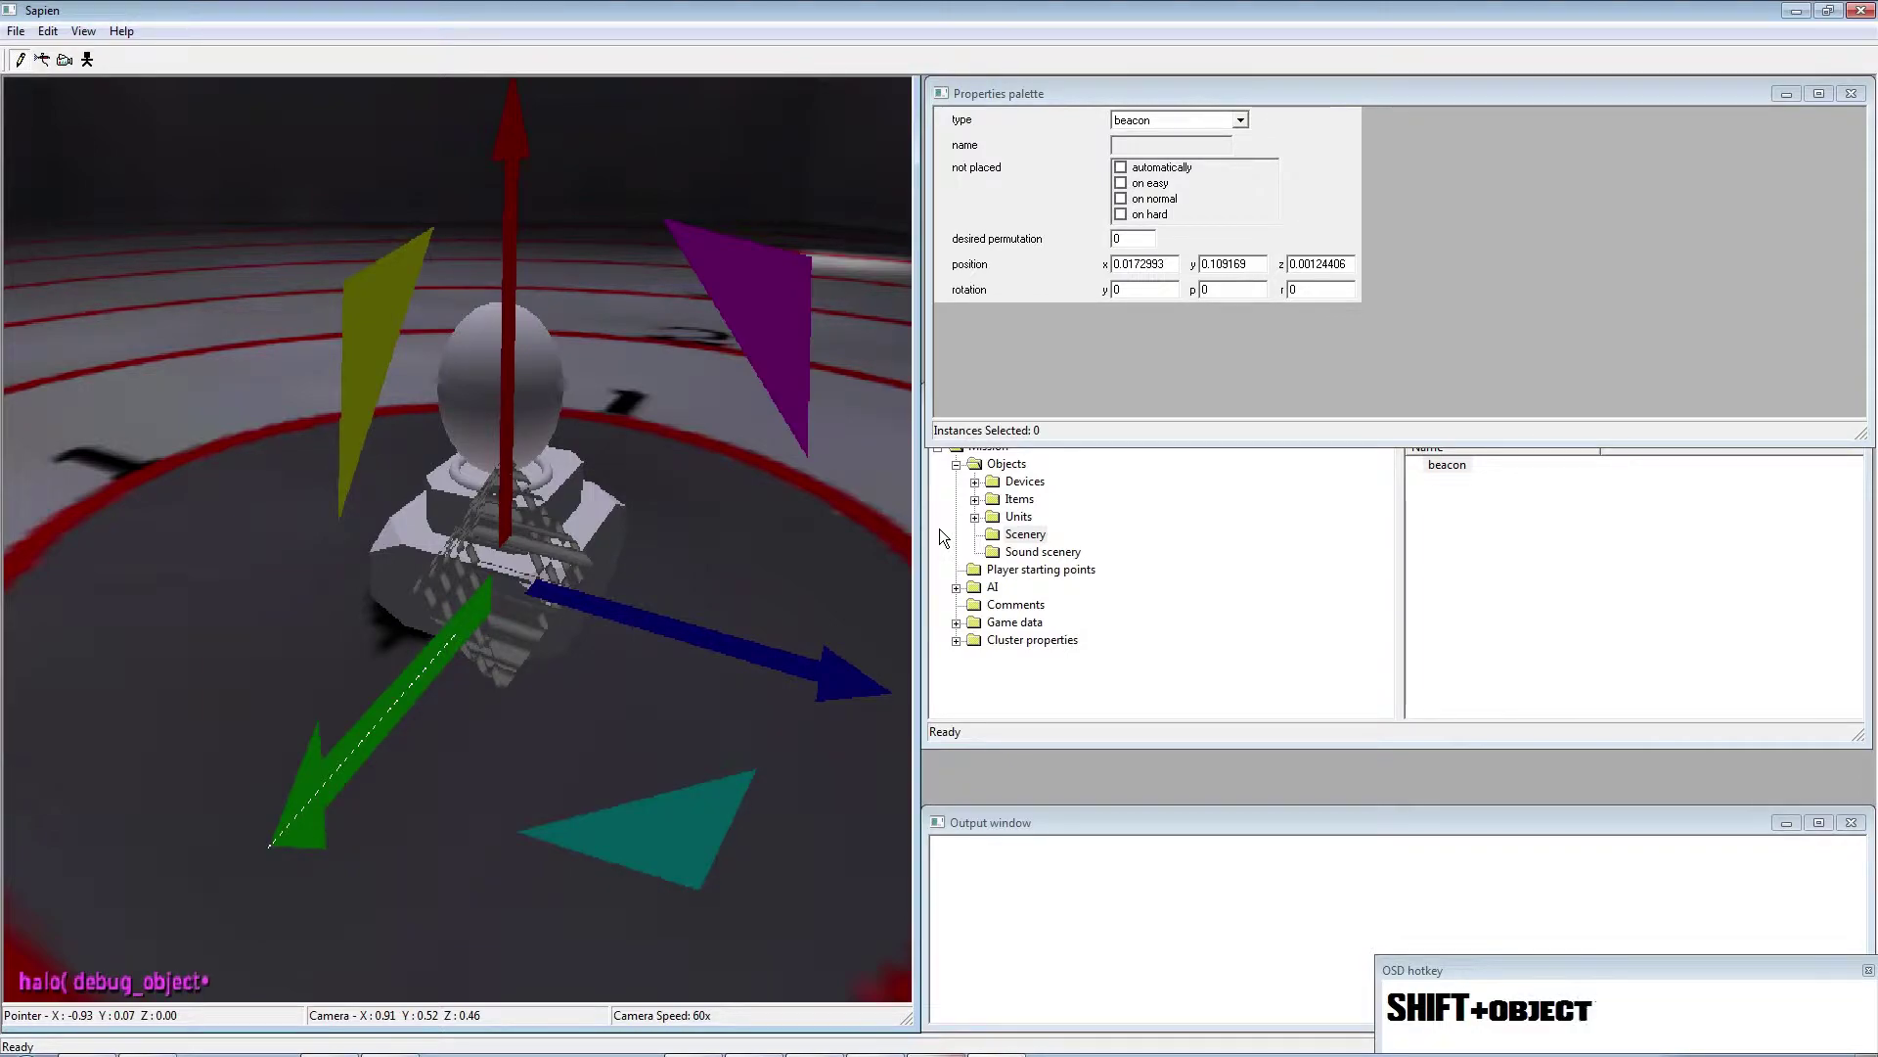
{"action": "key", "text": "Return"}
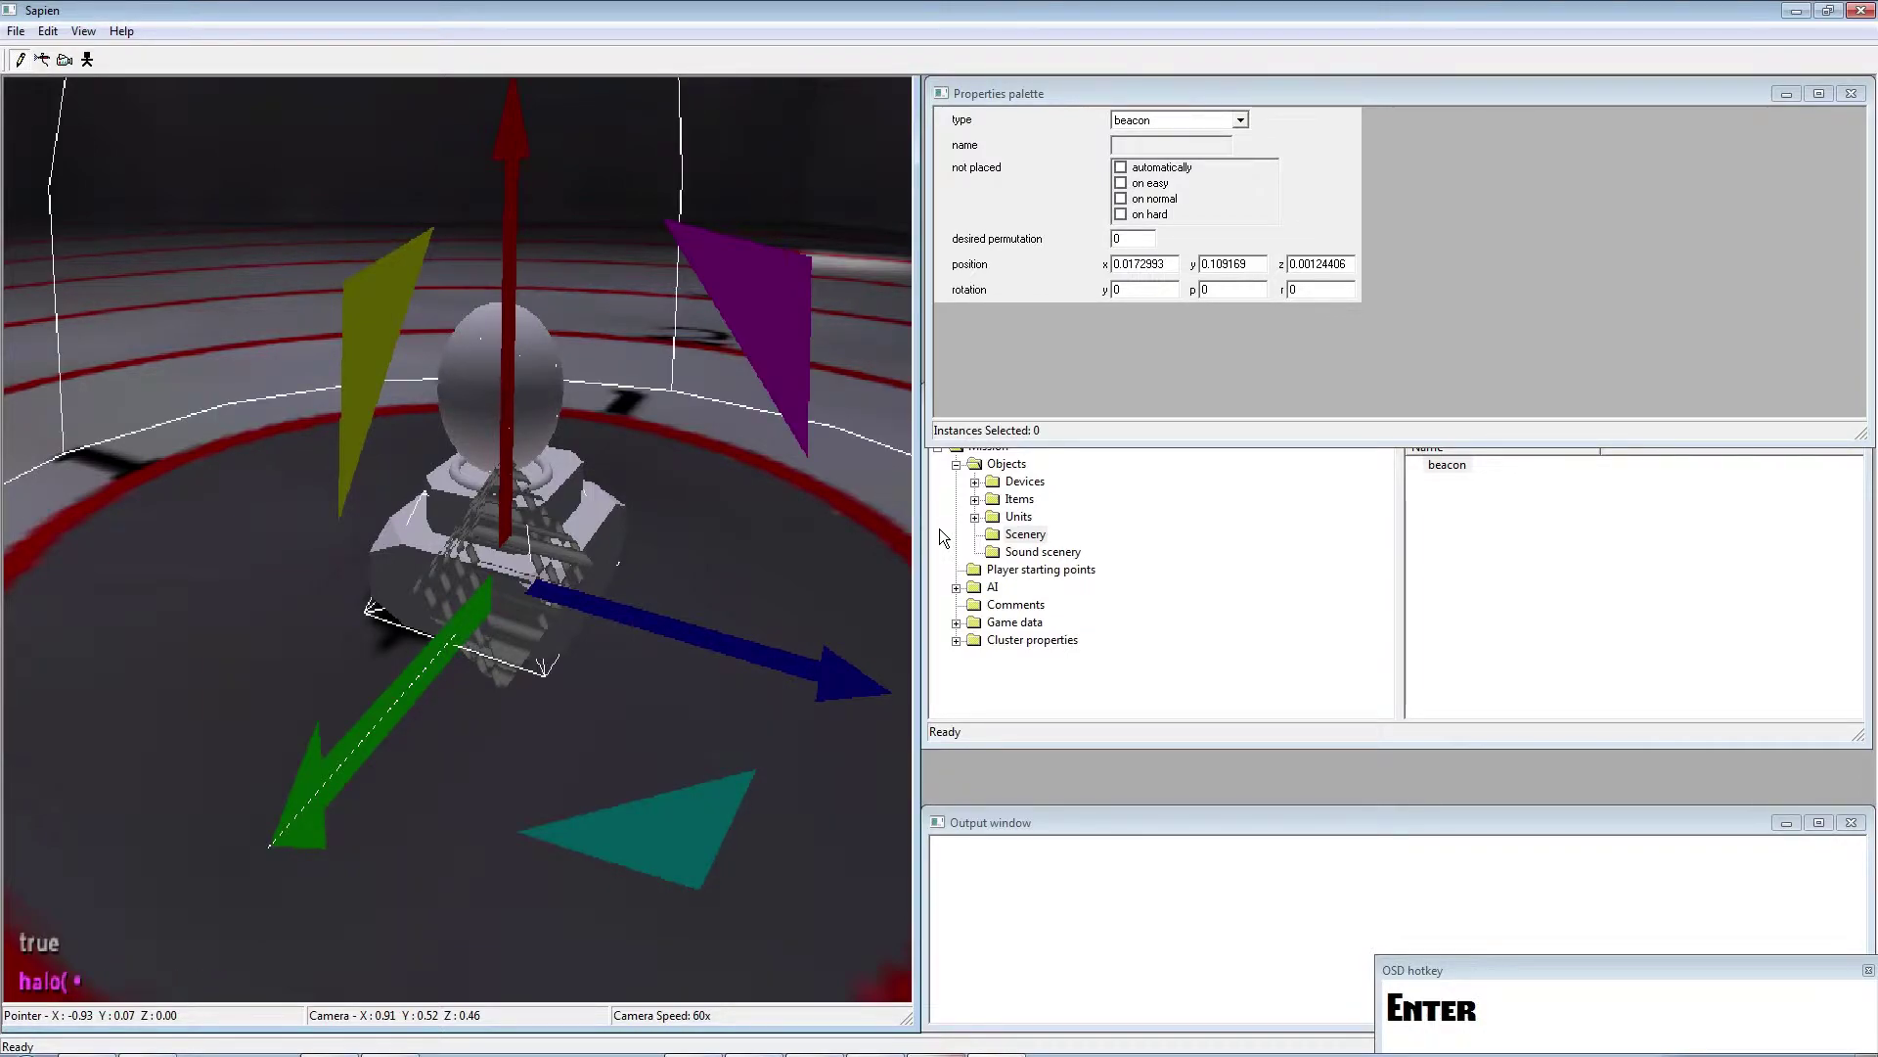
{"action": "middle_click", "coordinate": [920, 505]}
{"action": "type", "text": "s"}
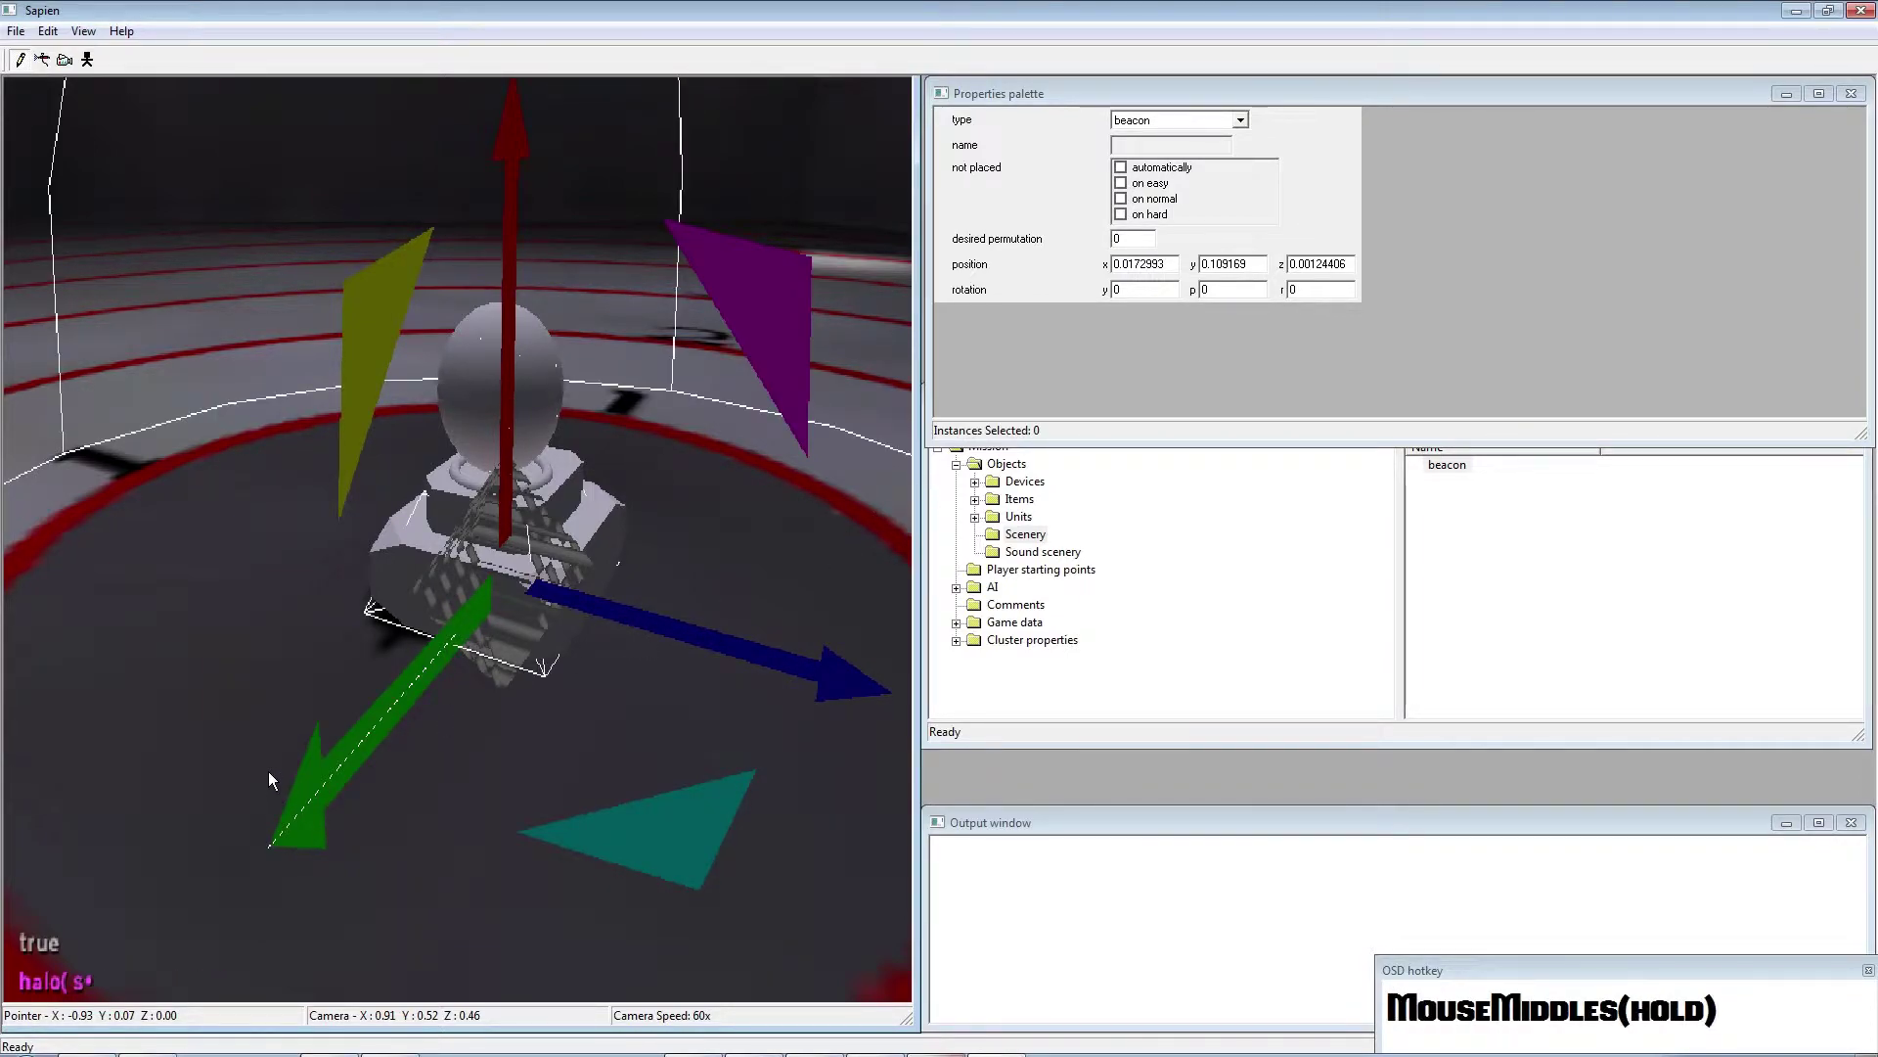
{"action": "key", "text": "Return"}
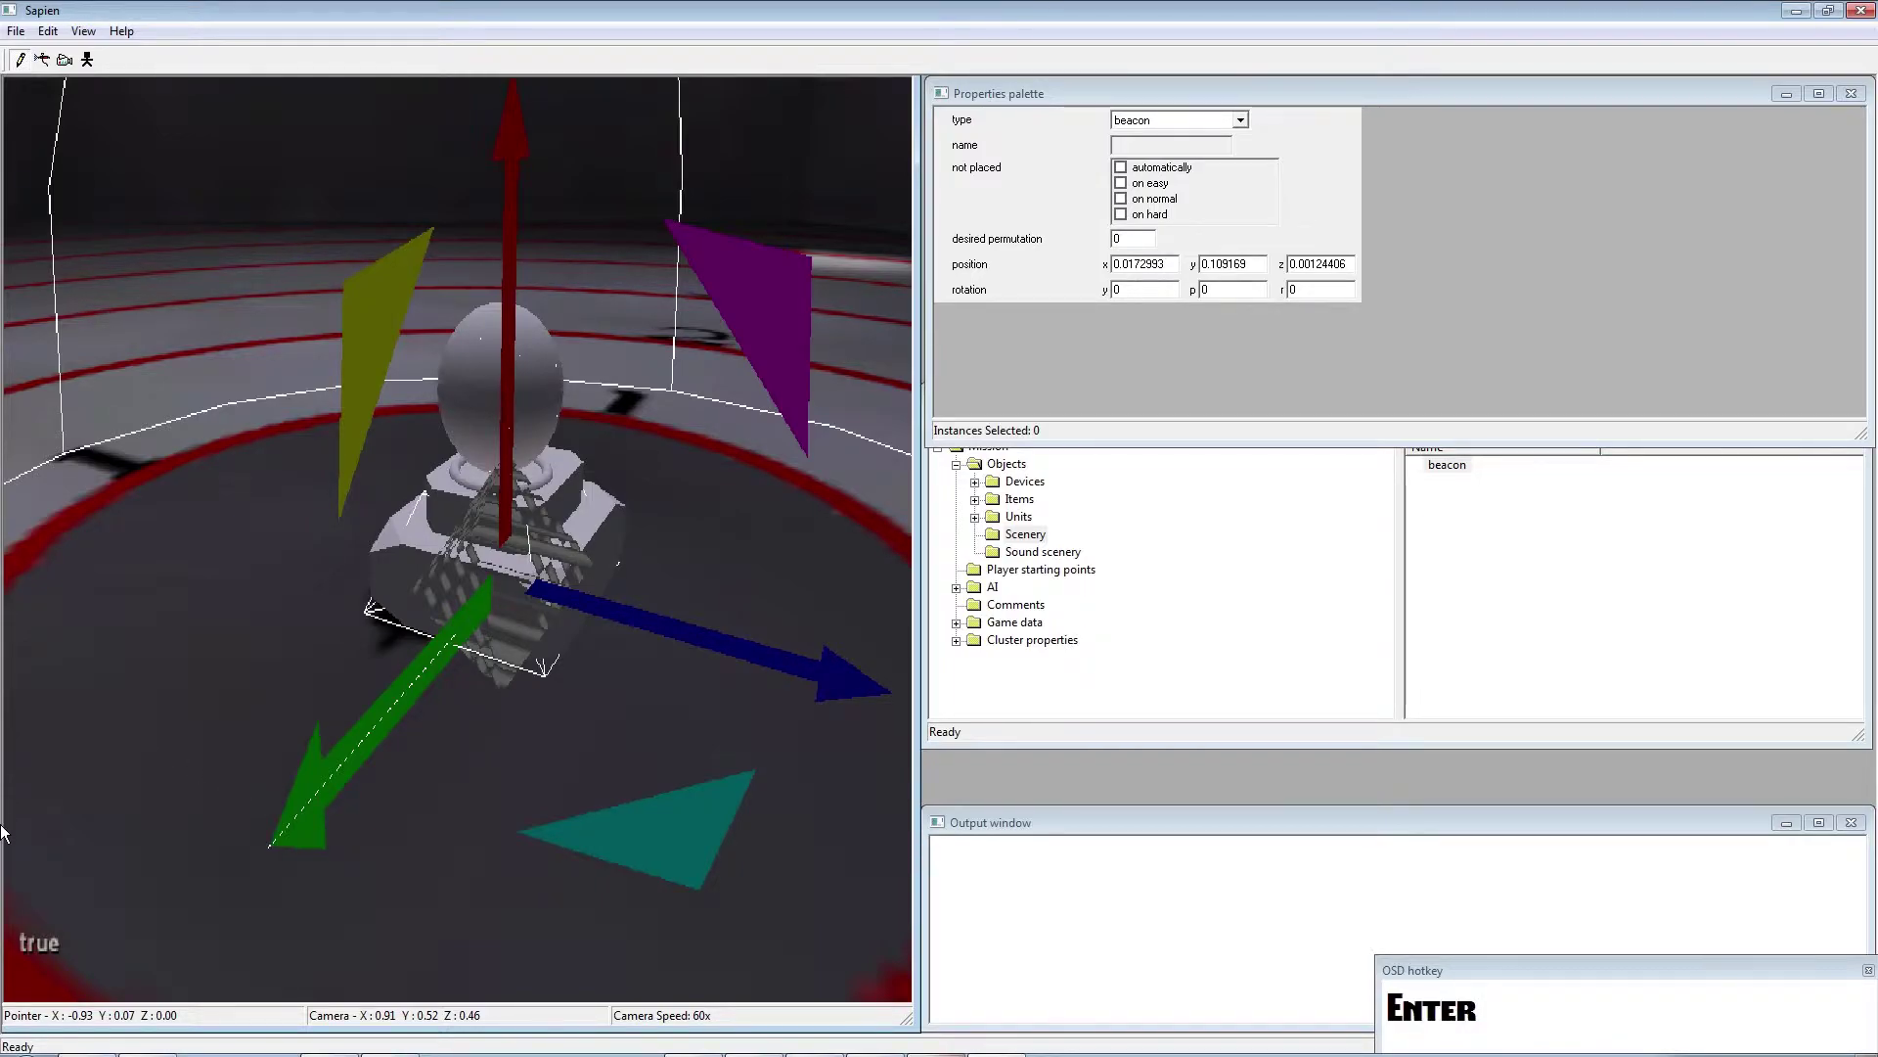
Fly the camera back and around to frame the beacon's whole bounding sphere
{"action": "key", "text": "s"}
{"action": "middle_click_drag", "start_coordinate": [3, 832], "coordinate": [86, 783]}
{"action": "key", "text": "w"}
{"action": "key", "text": "d"}
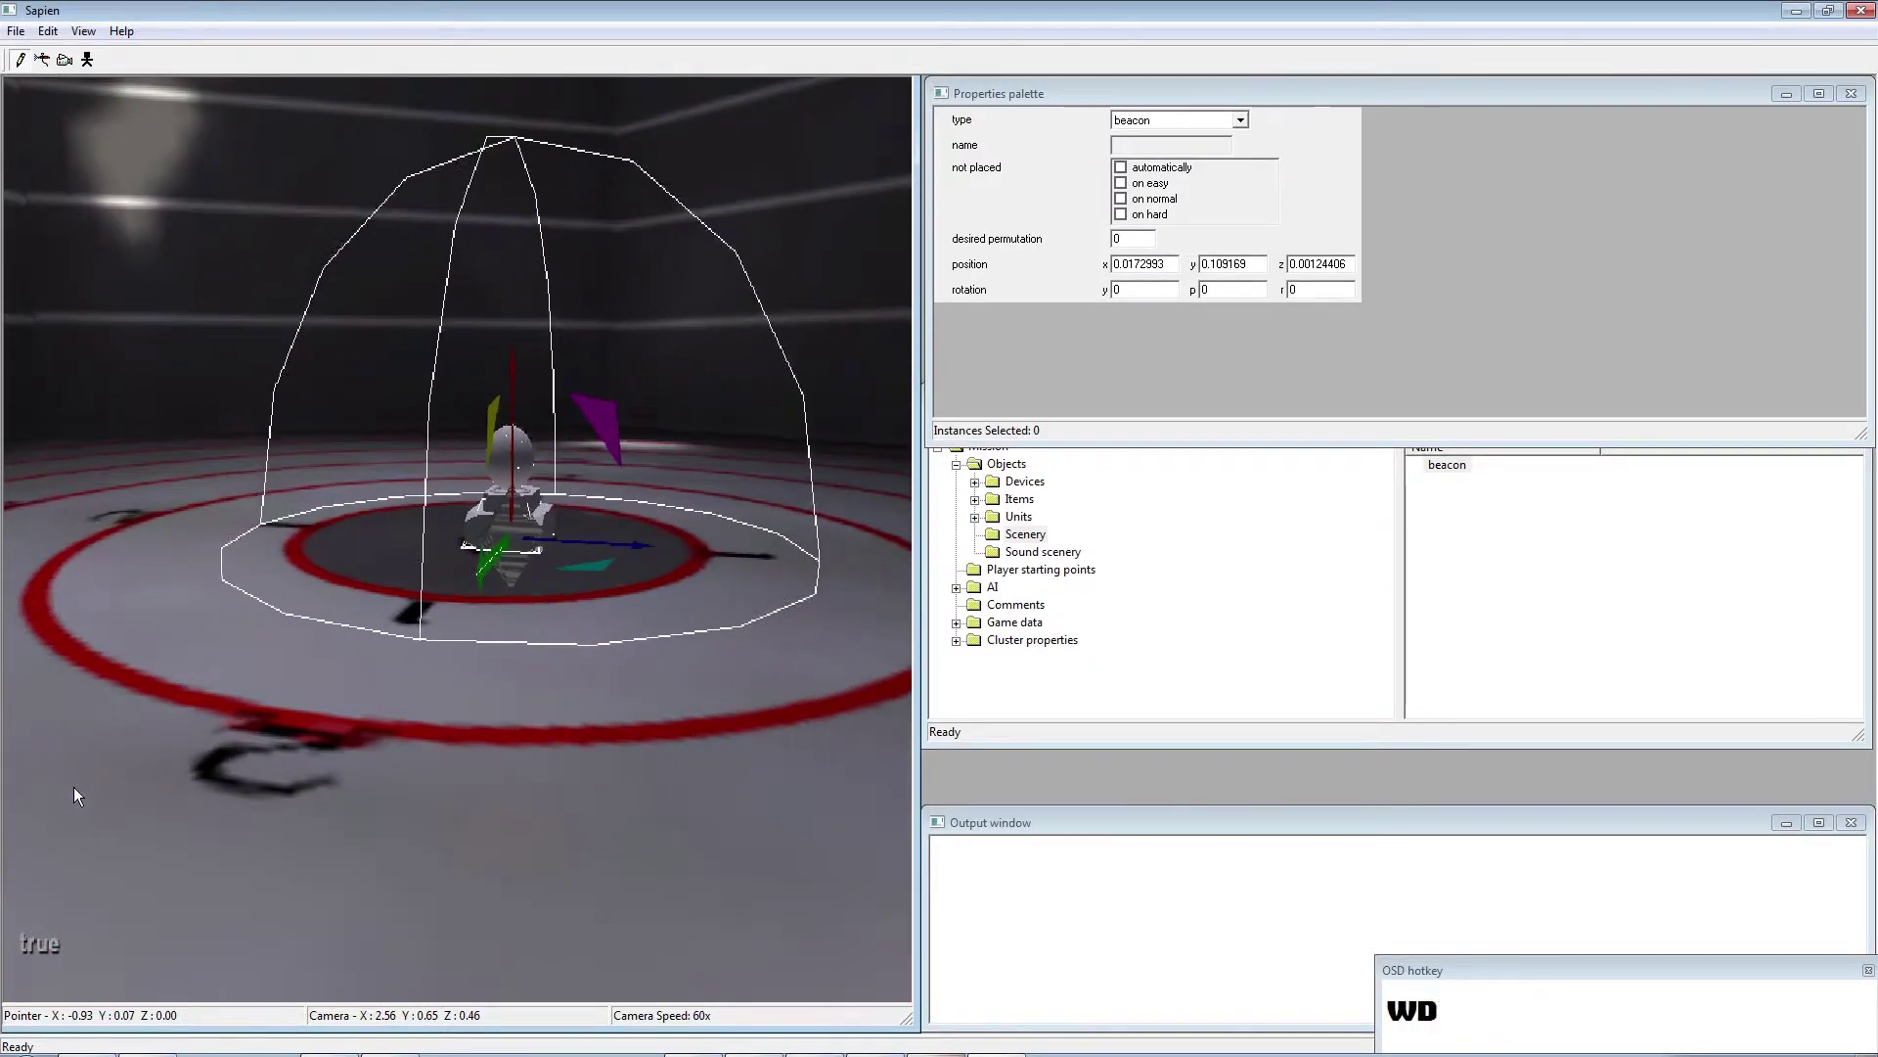
{"action": "key", "text": "w"}
{"action": "key", "text": "a"}
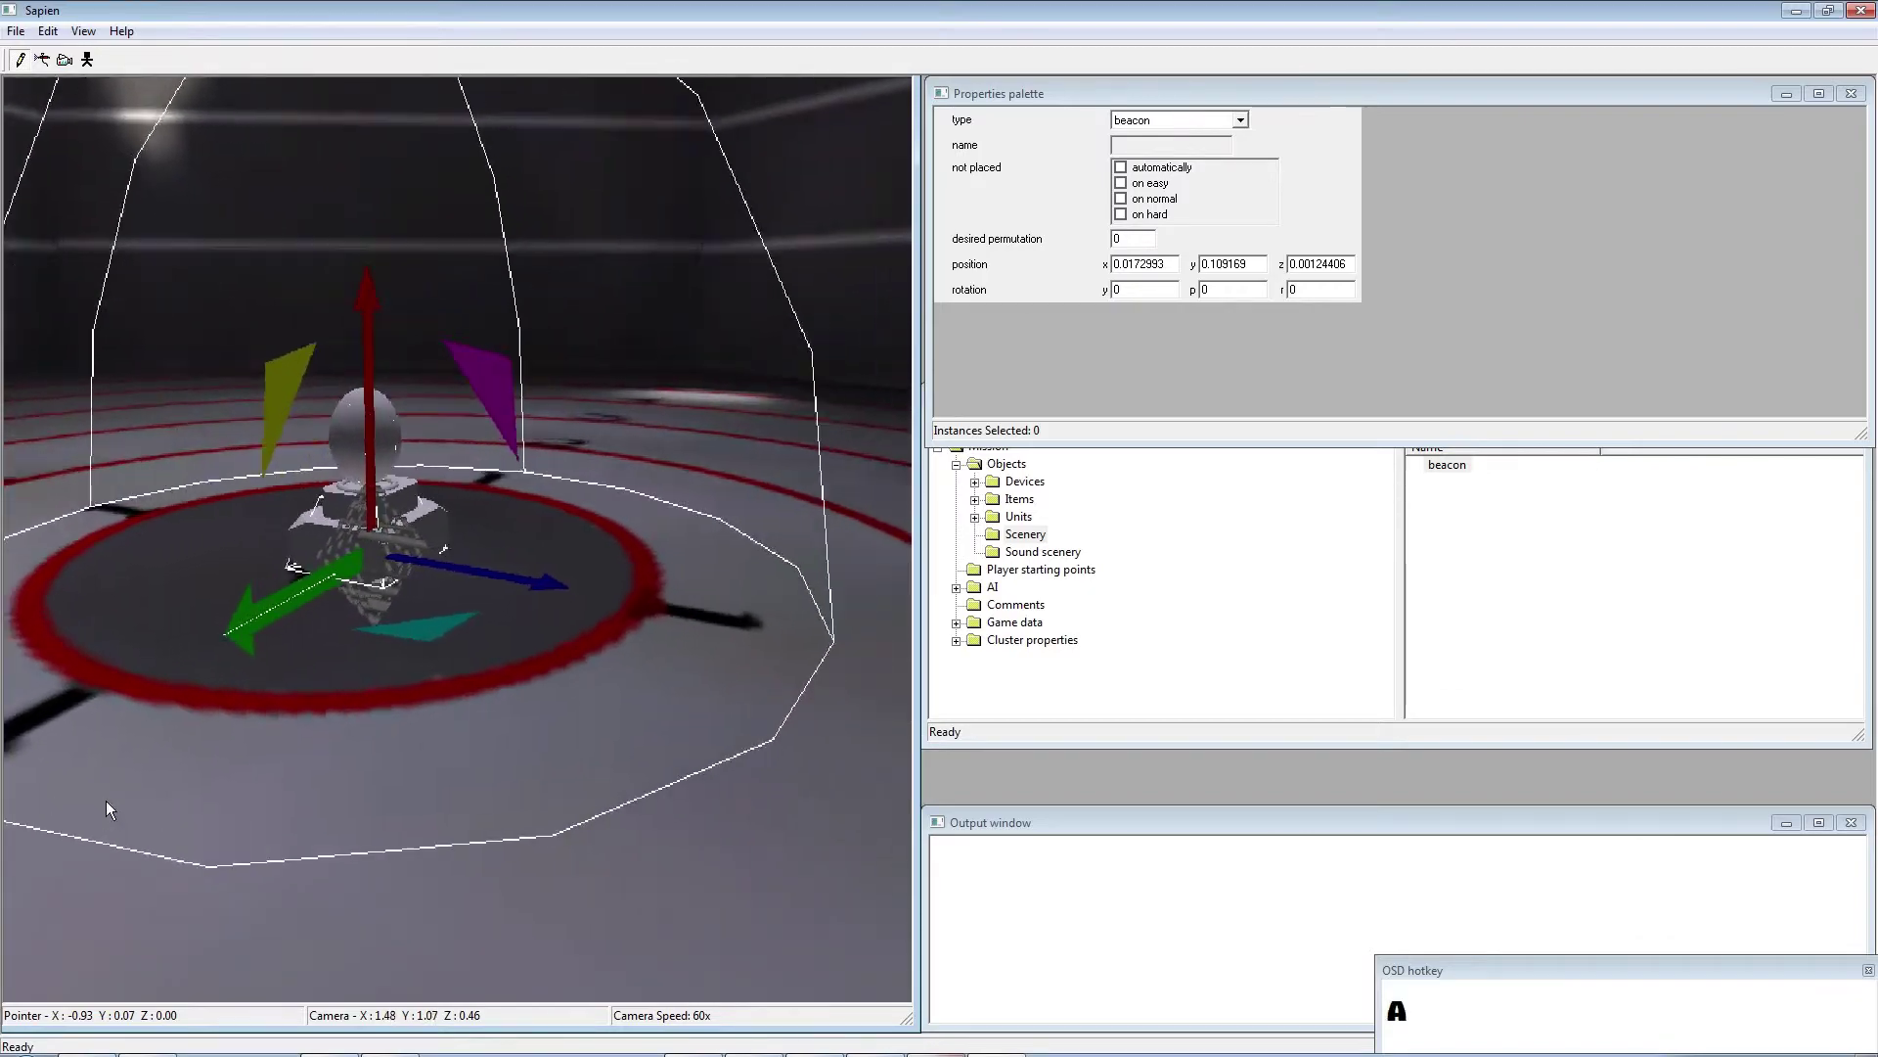
{"action": "key", "text": "a"}
{"action": "key", "text": "a"}
{"action": "key", "text": "a"}
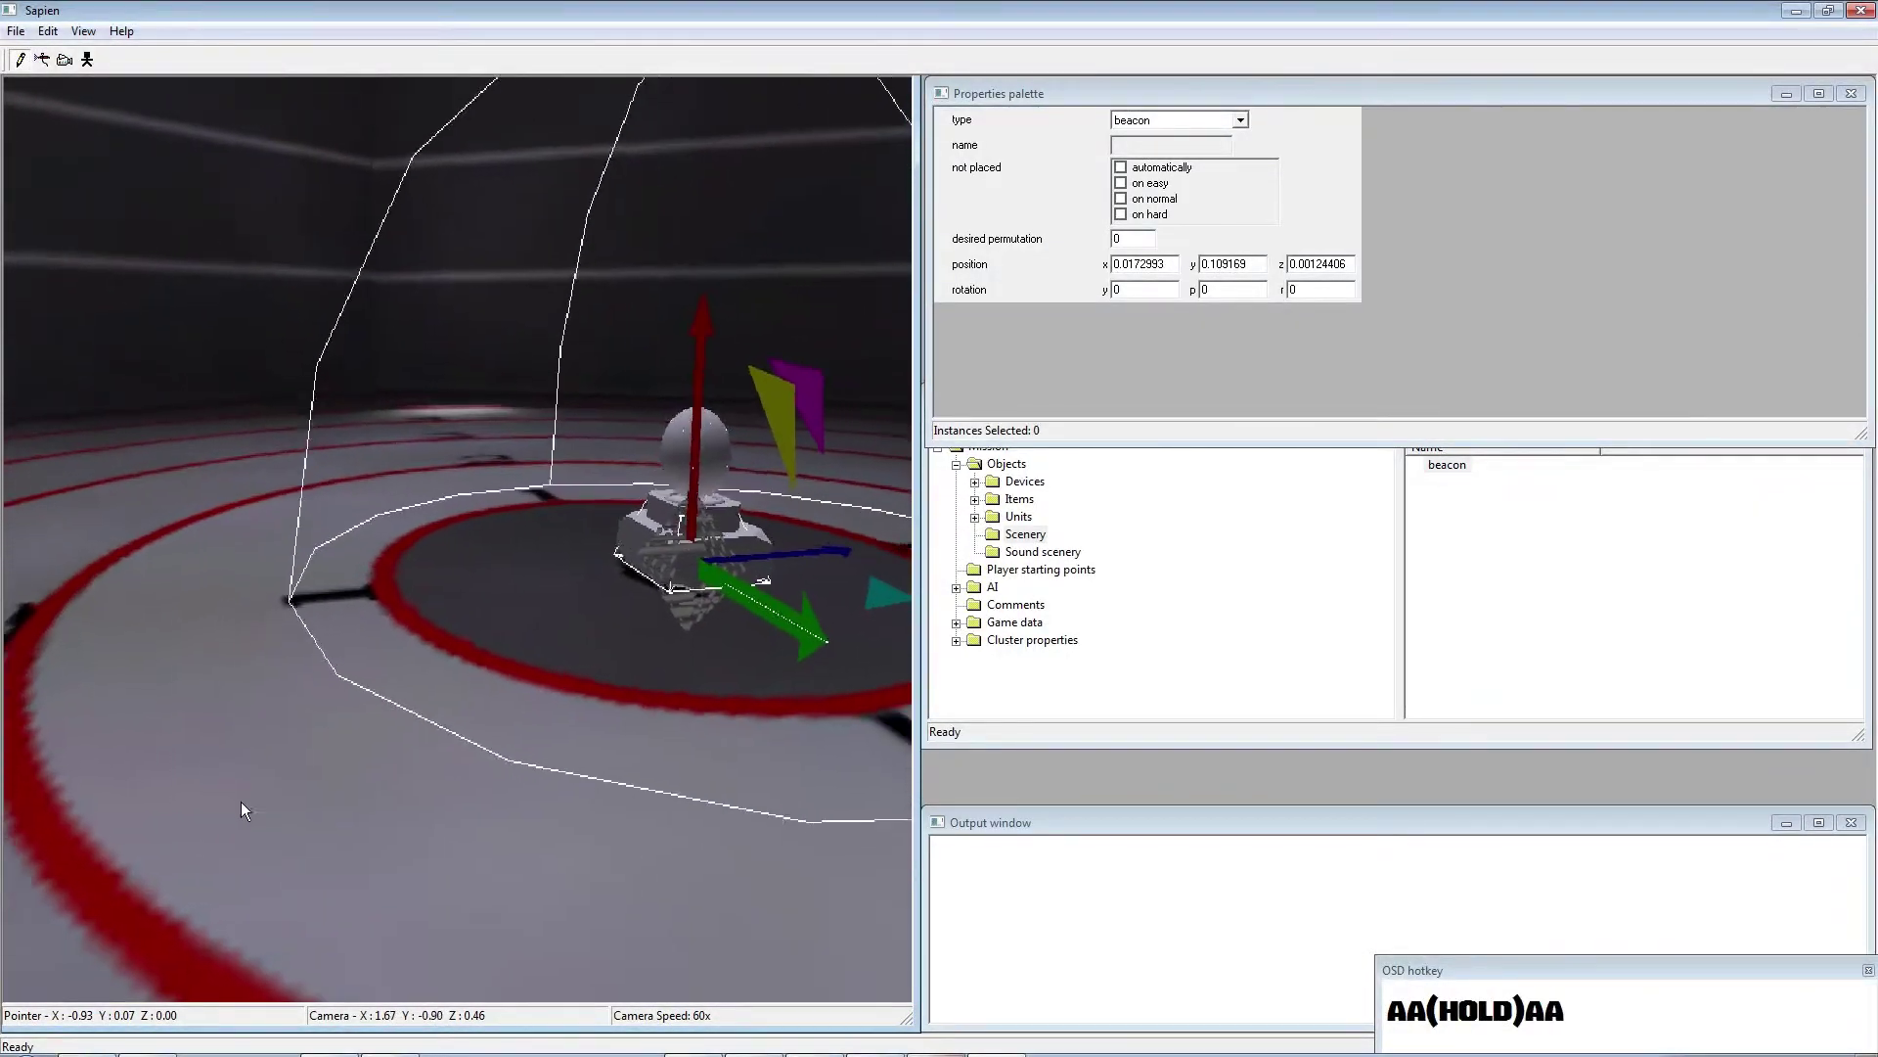
{"action": "key", "text": "w"}
{"action": "key", "text": "s"}
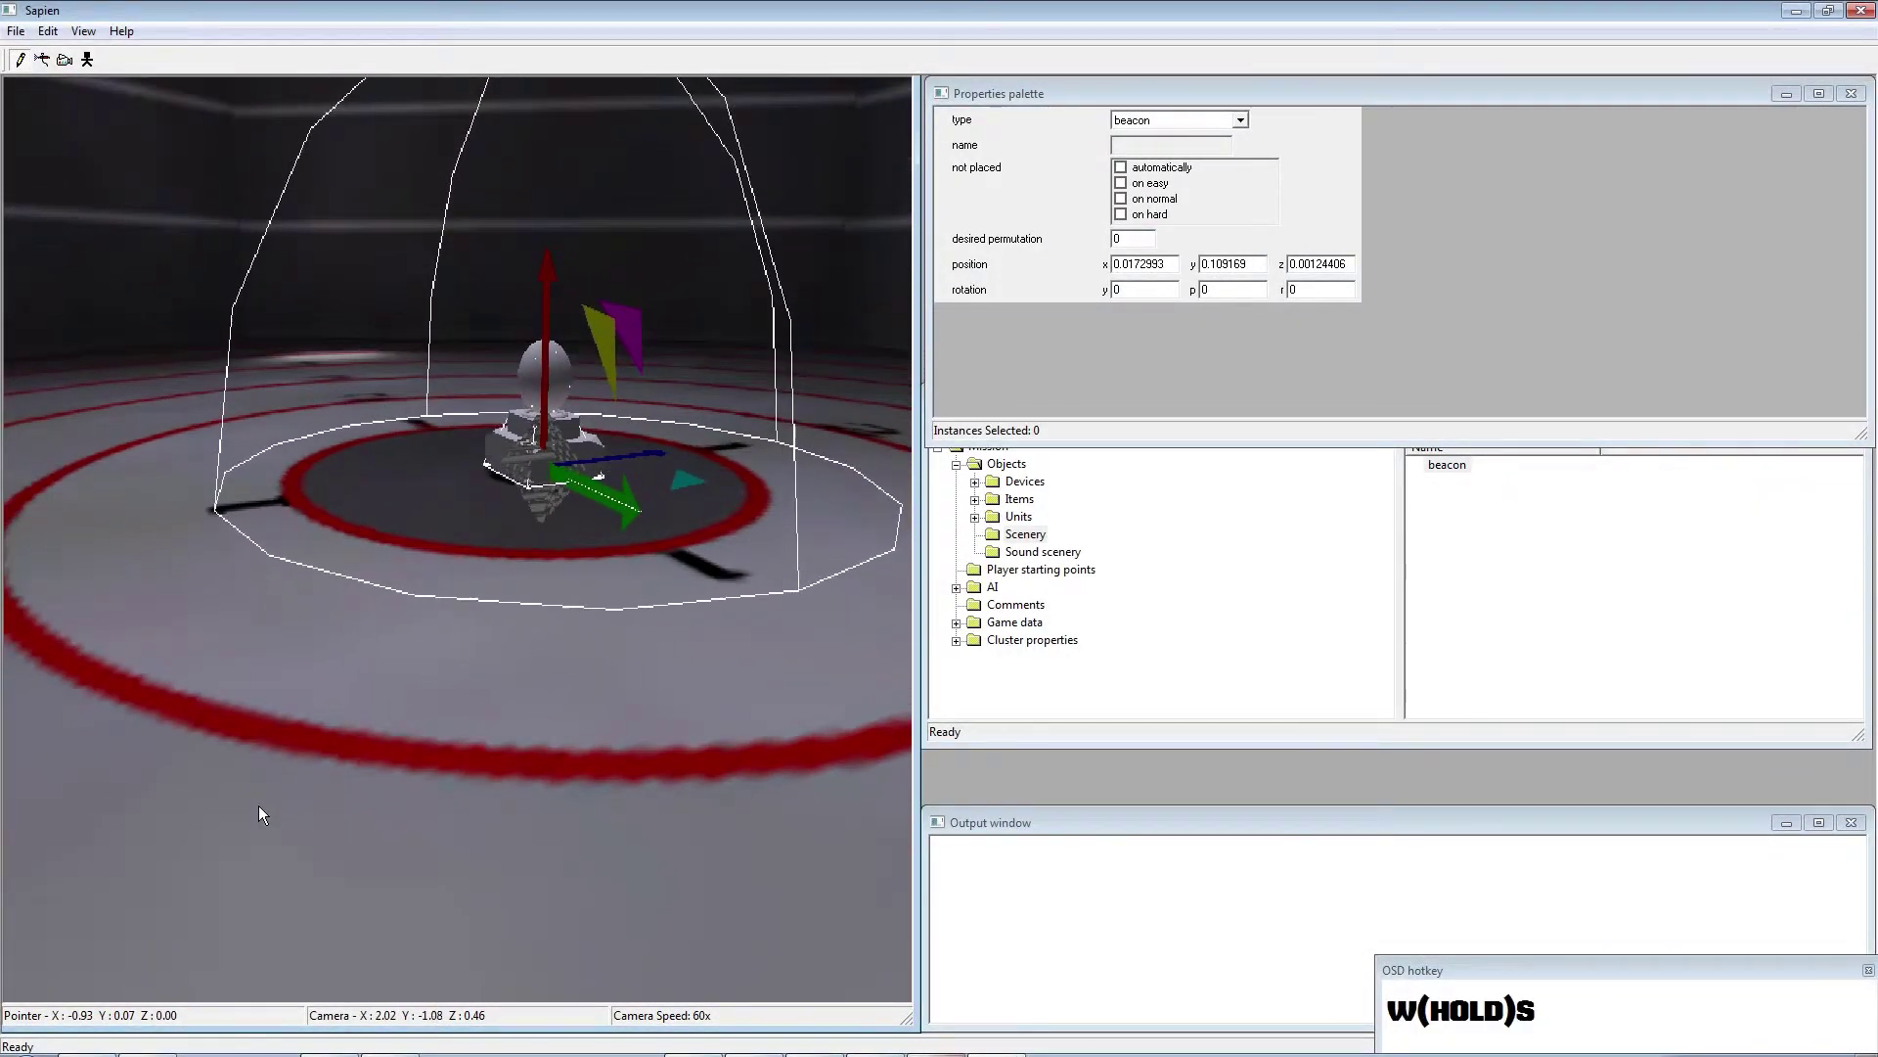
Nudge the beacon to -0.0171844, 0.0327818, 0.001, then orbit to view the full sphere
{"action": "left_click_drag", "start_coordinate": [566, 455], "coordinate": [651, 534]}
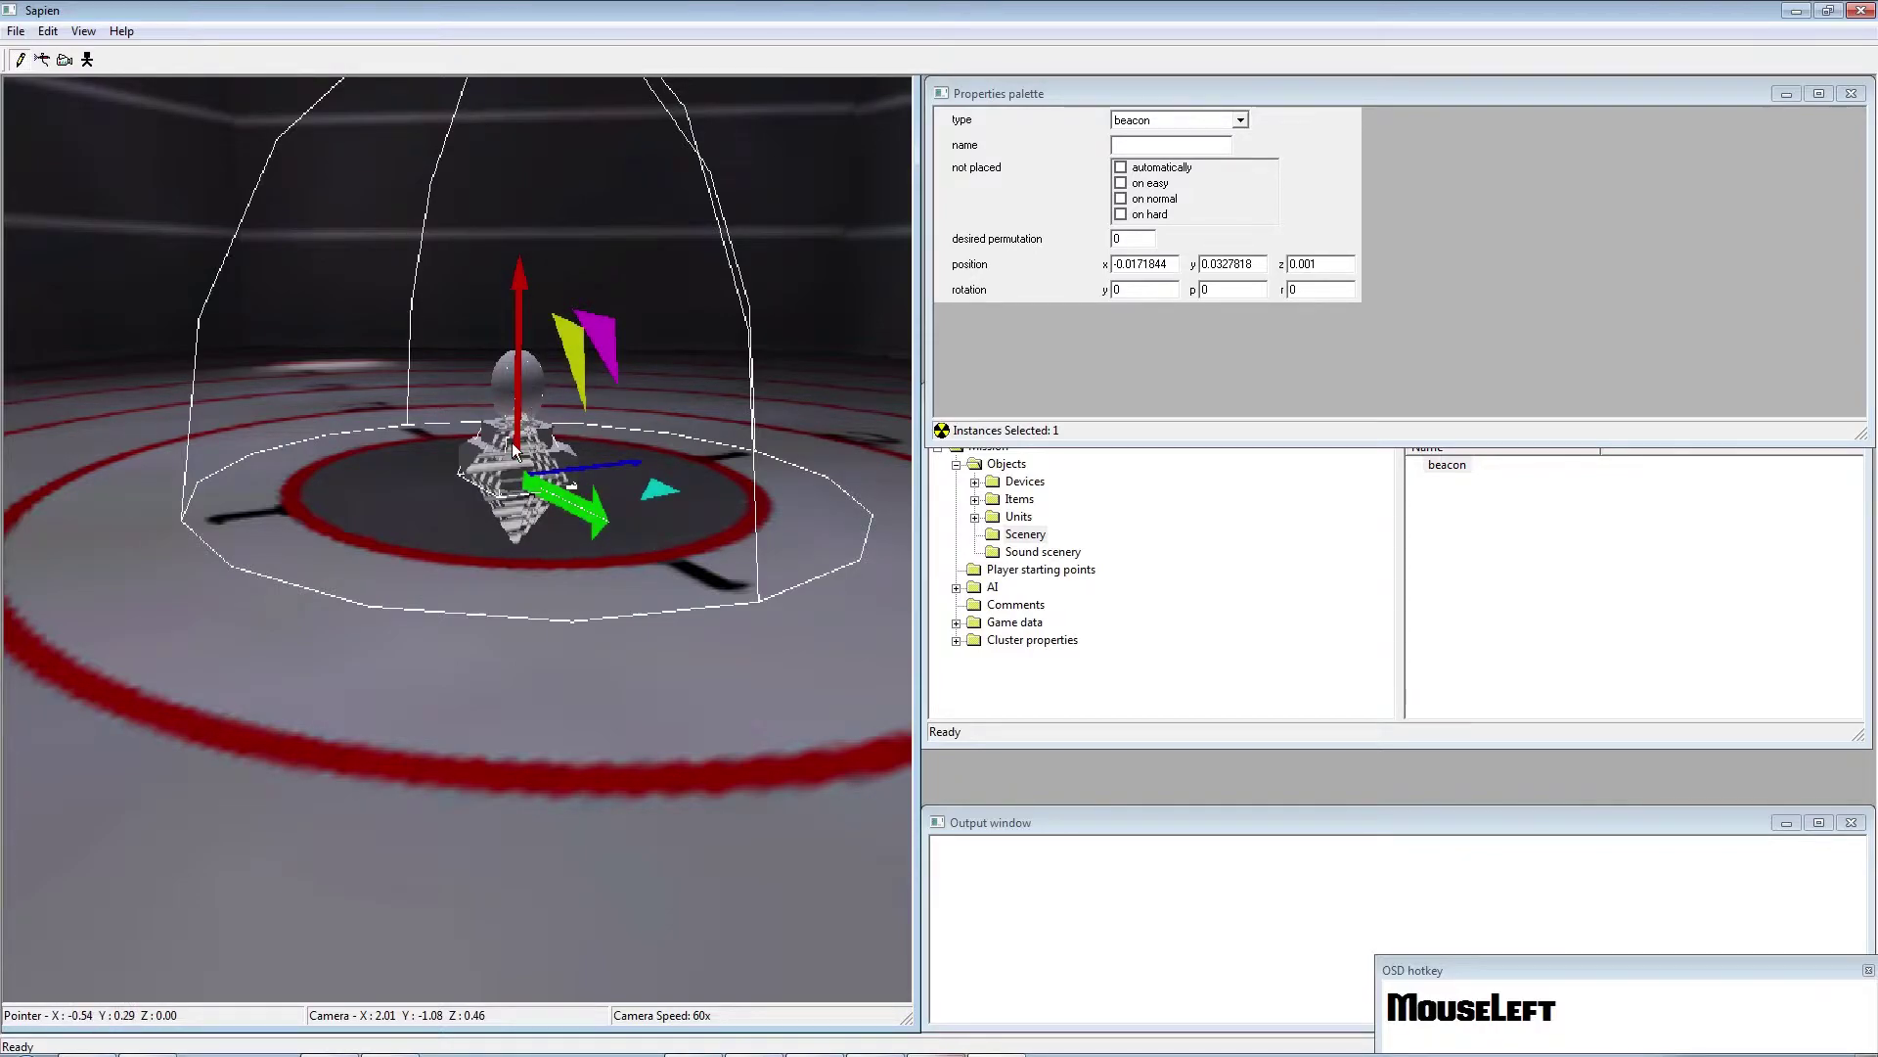
{"action": "middle_click_drag", "start_coordinate": [513, 443], "coordinate": [919, 533]}
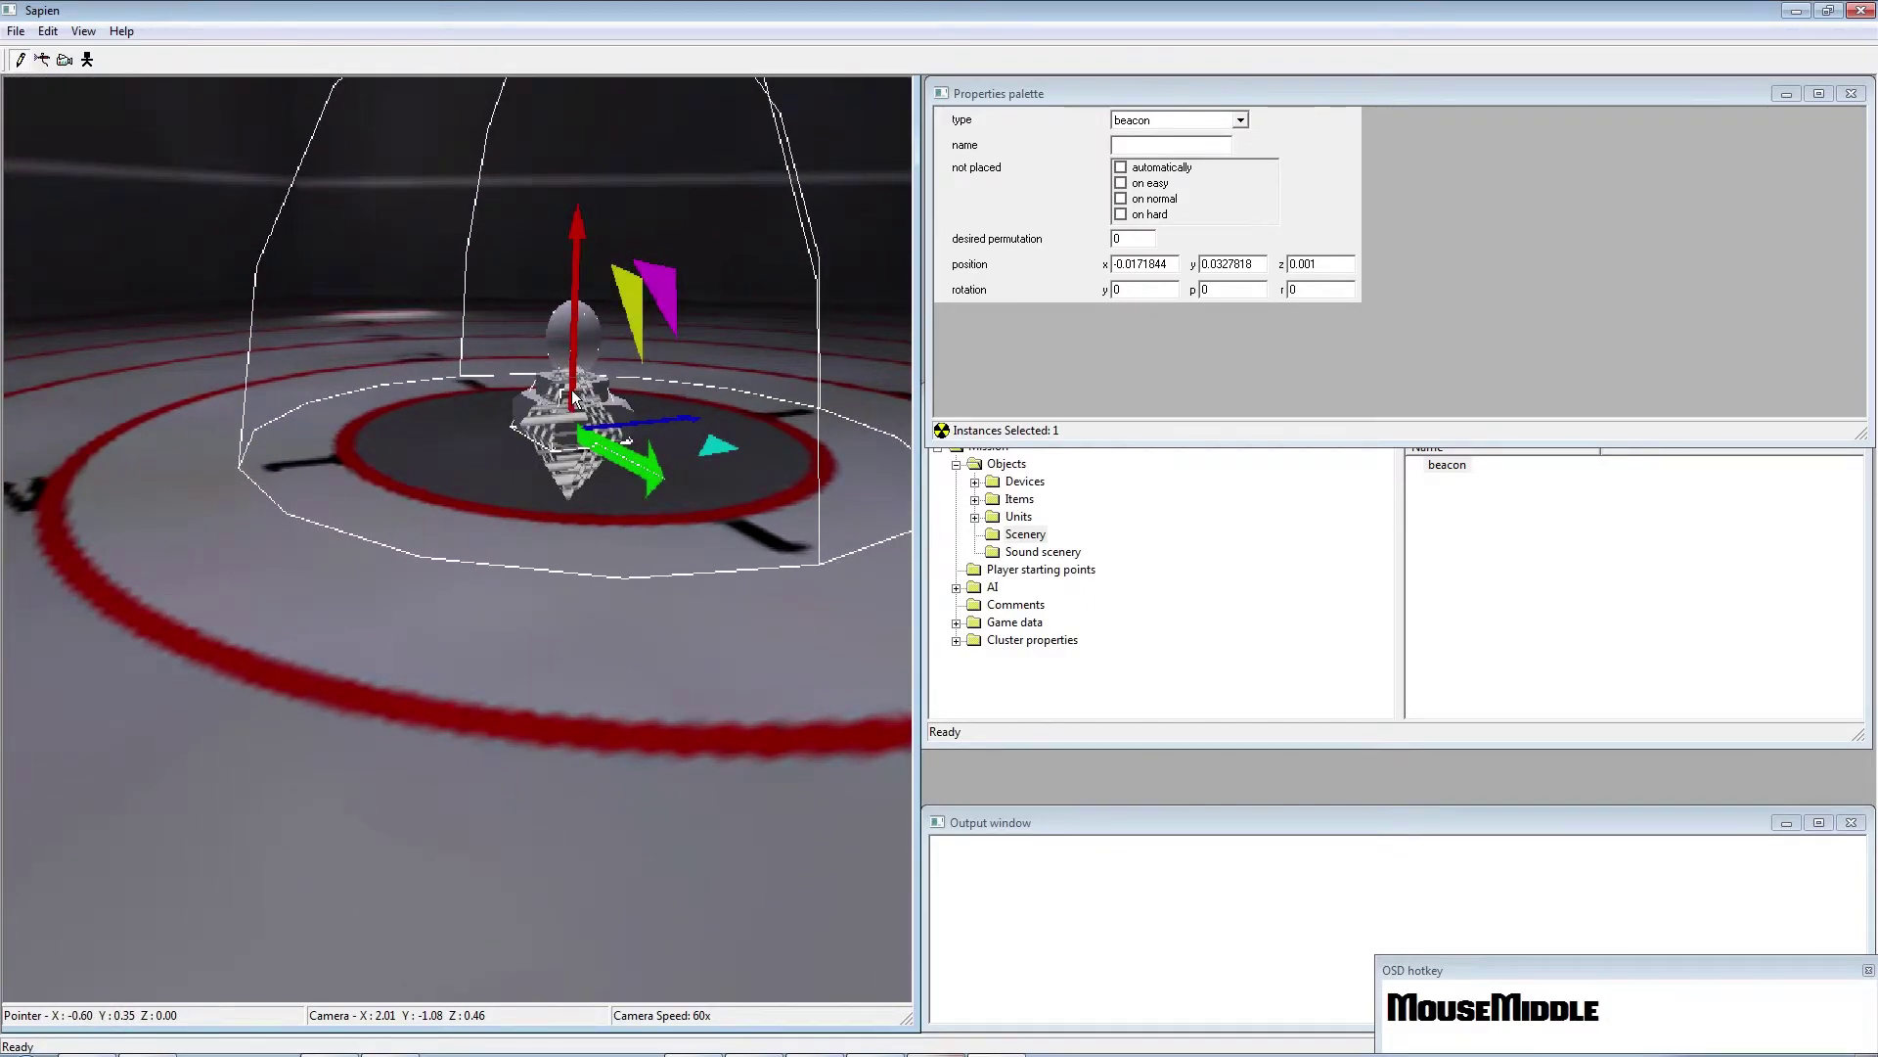
{"action": "middle_click_drag", "start_coordinate": [573, 396], "coordinate": [682, 458]}
{"action": "middle_click", "coordinate": [589, 606]}
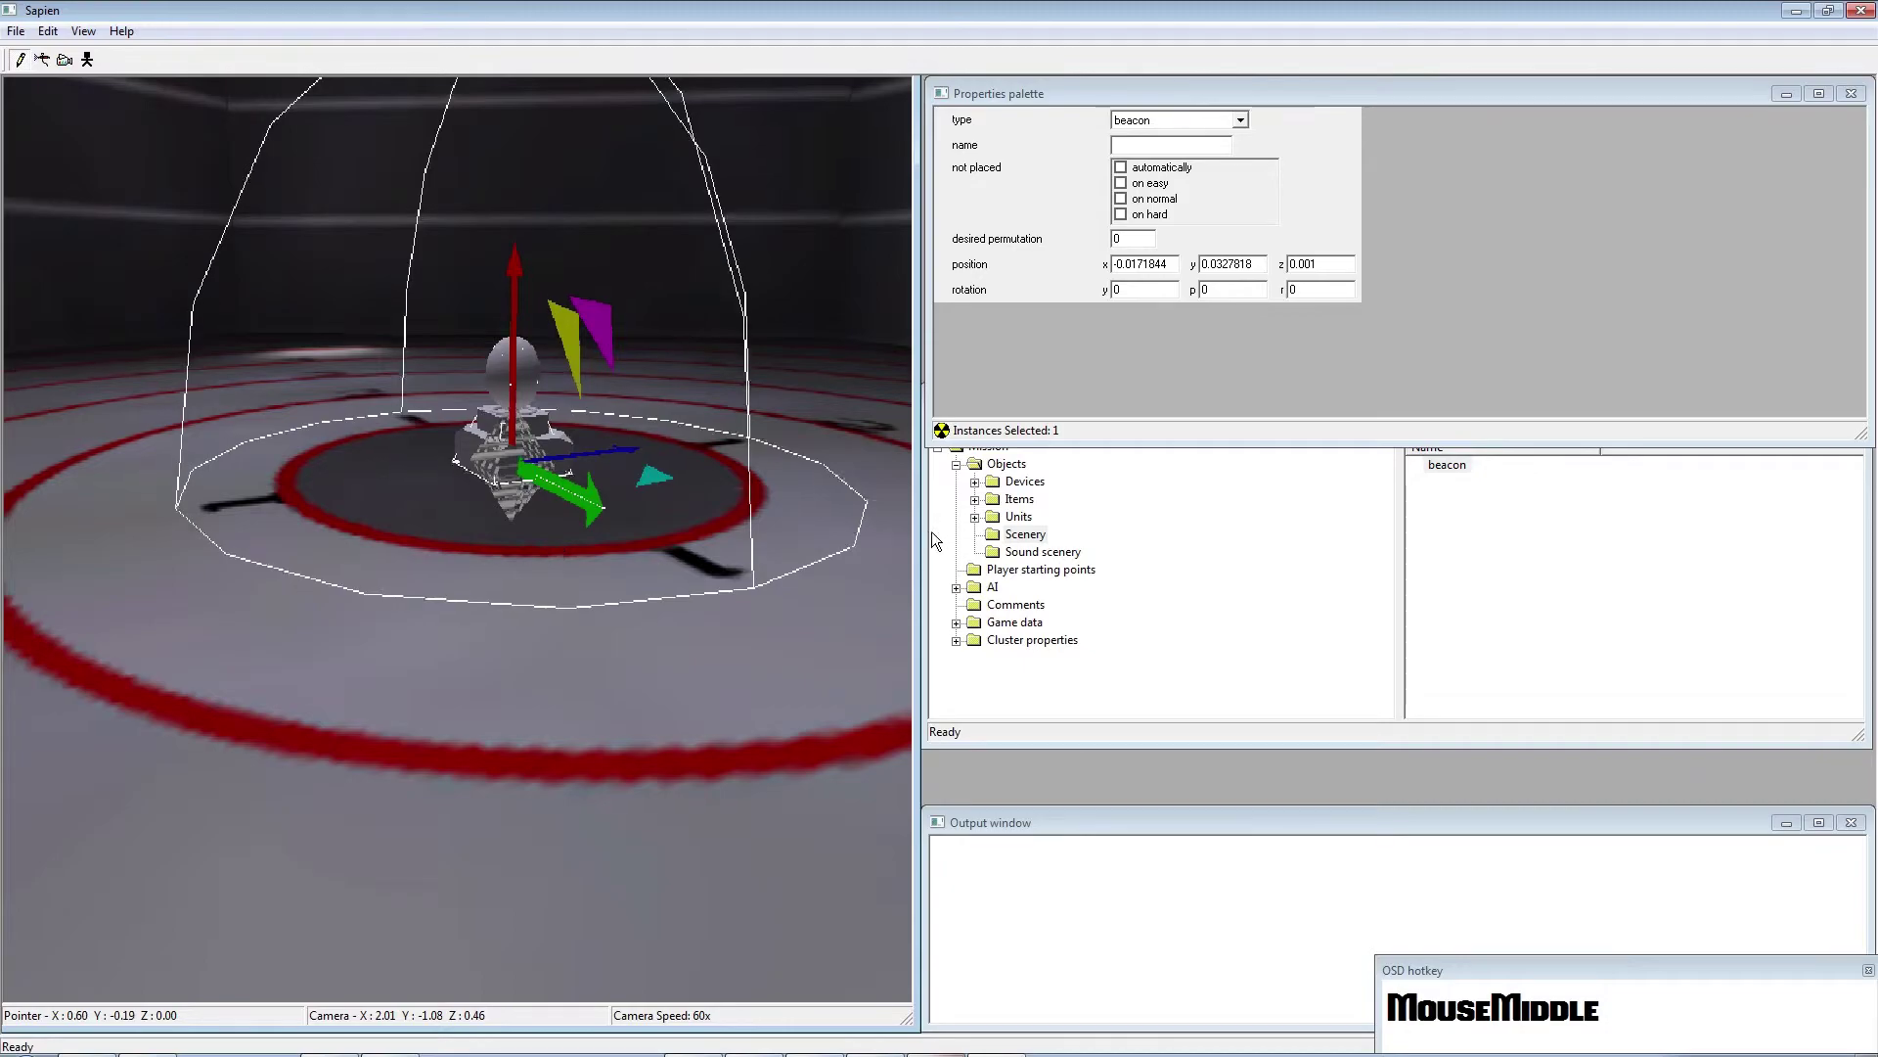
{"action": "middle_click_drag", "start_coordinate": [931, 532], "coordinate": [552, 542]}
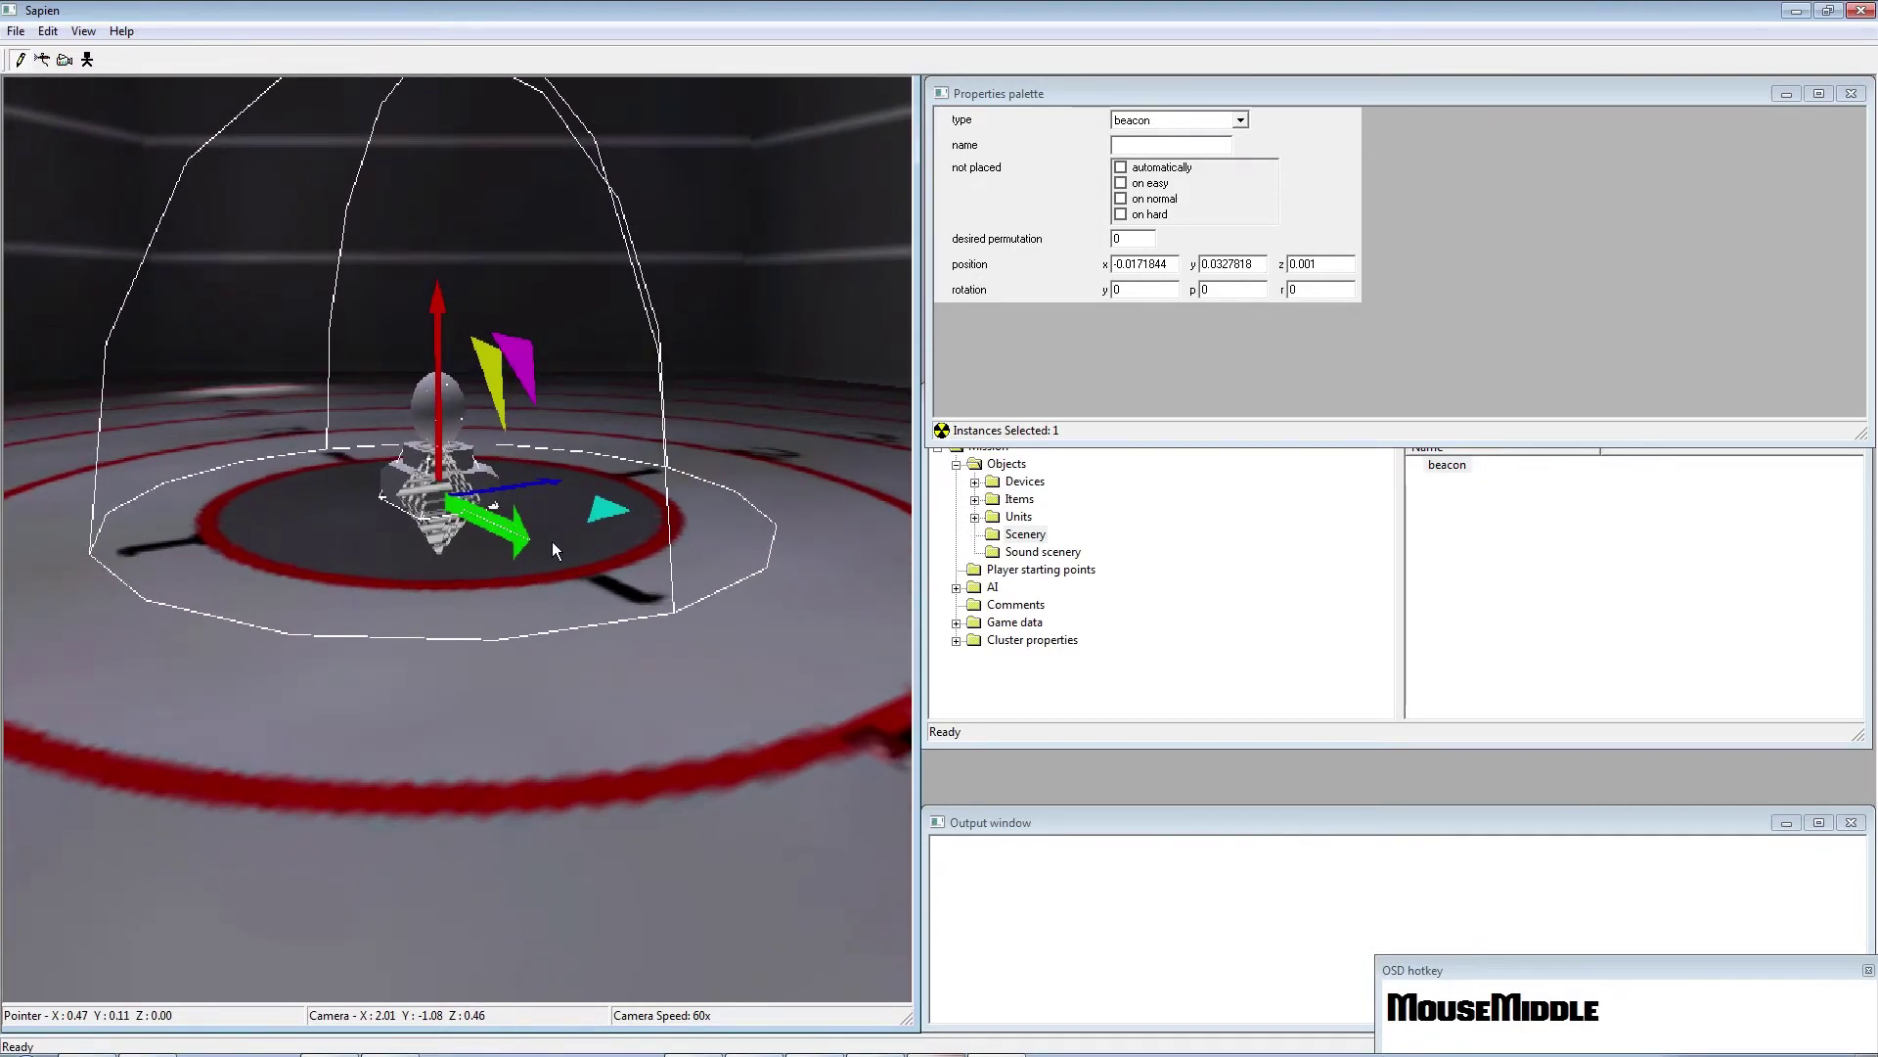
Run debug_objects 0 in the console to hide the beacon's bounding sphere
{"action": "key", "text": "grave"}
{"action": "type", "text": "debug"}
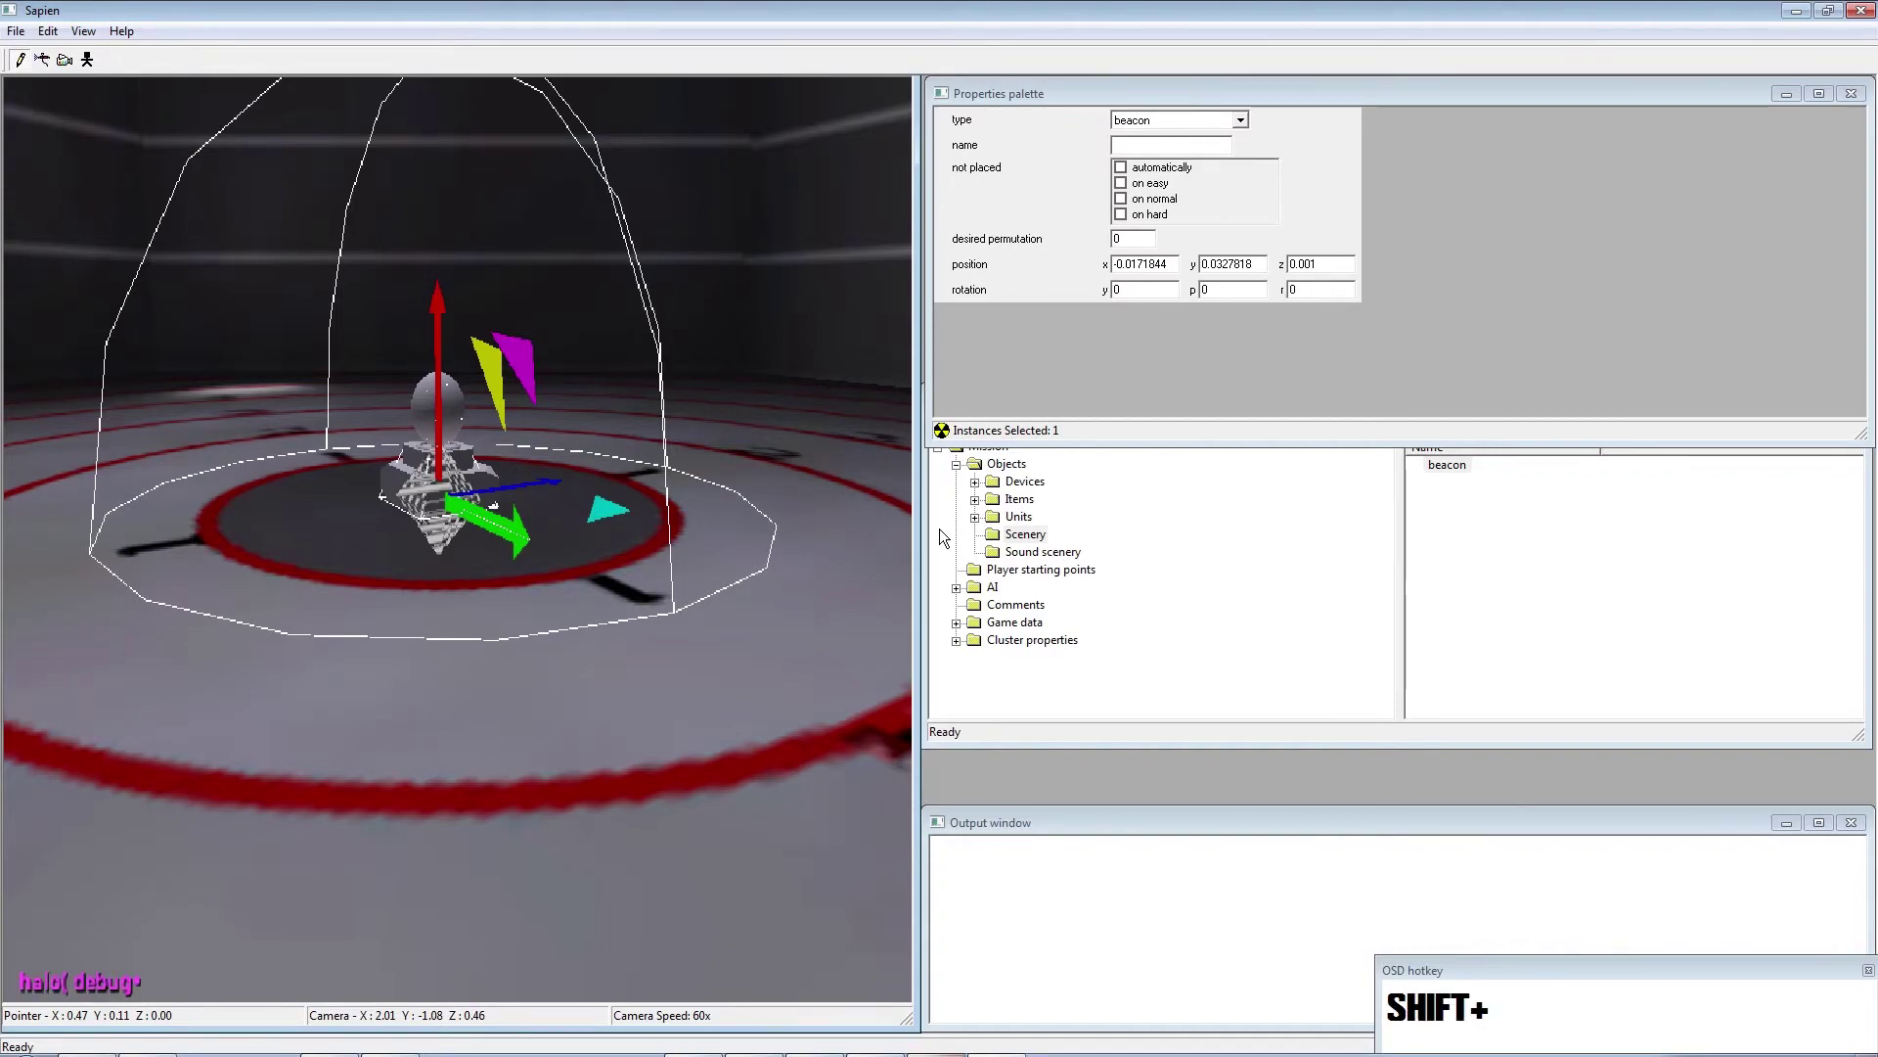
{"action": "type", "text": "_objects"}
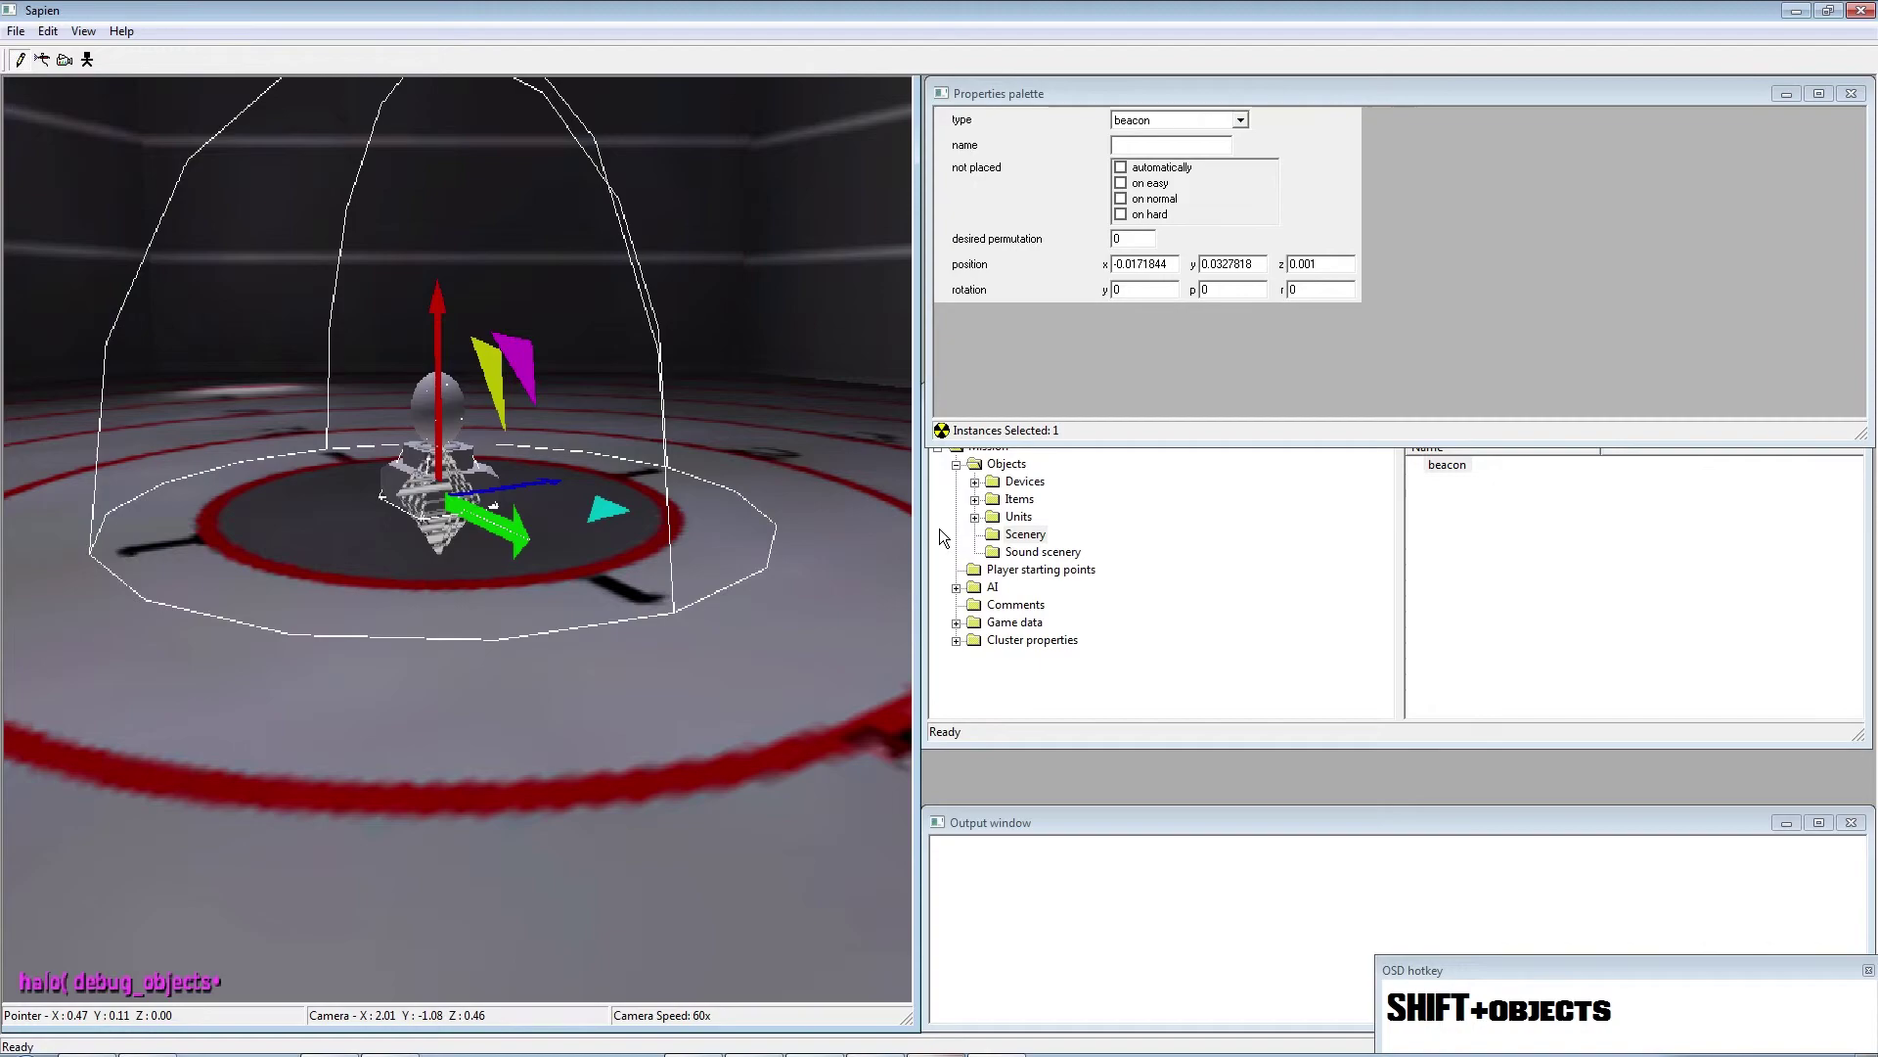
{"action": "type", "text": " 0"}
{"action": "key", "text": "Return"}
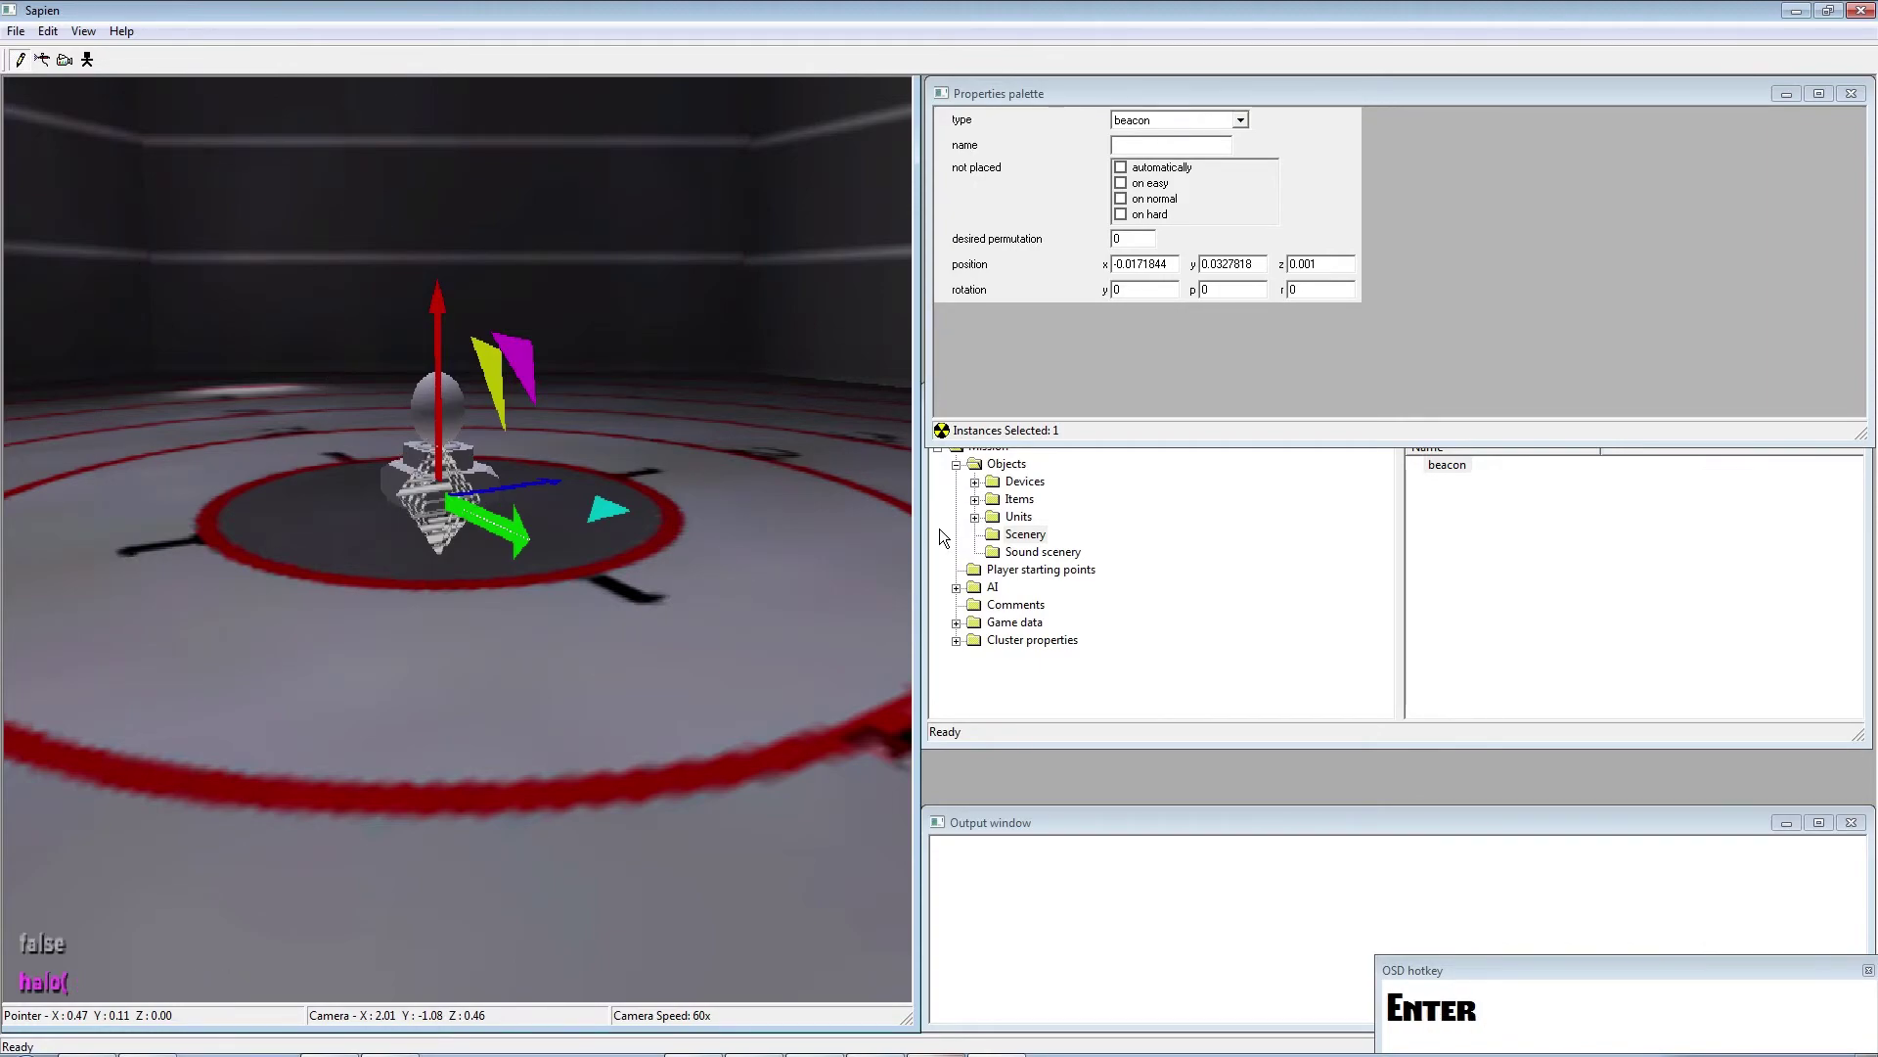